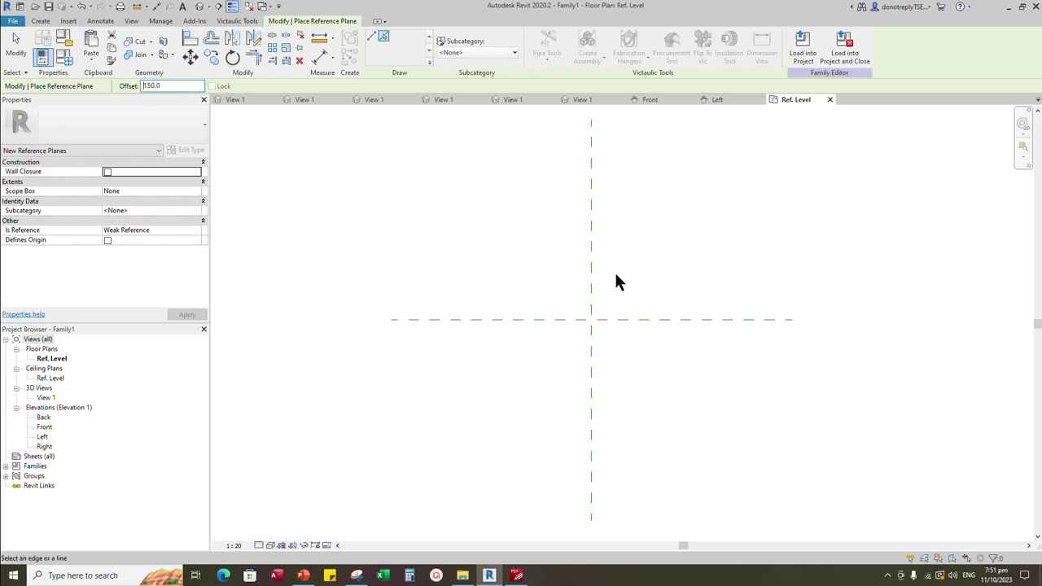
Place reference planes offset 150 mm on both sides of the horizontal centre plane and to the left of the vertical centre plane
left_click(607, 319)
left_click(614, 331)
left_click(587, 236)
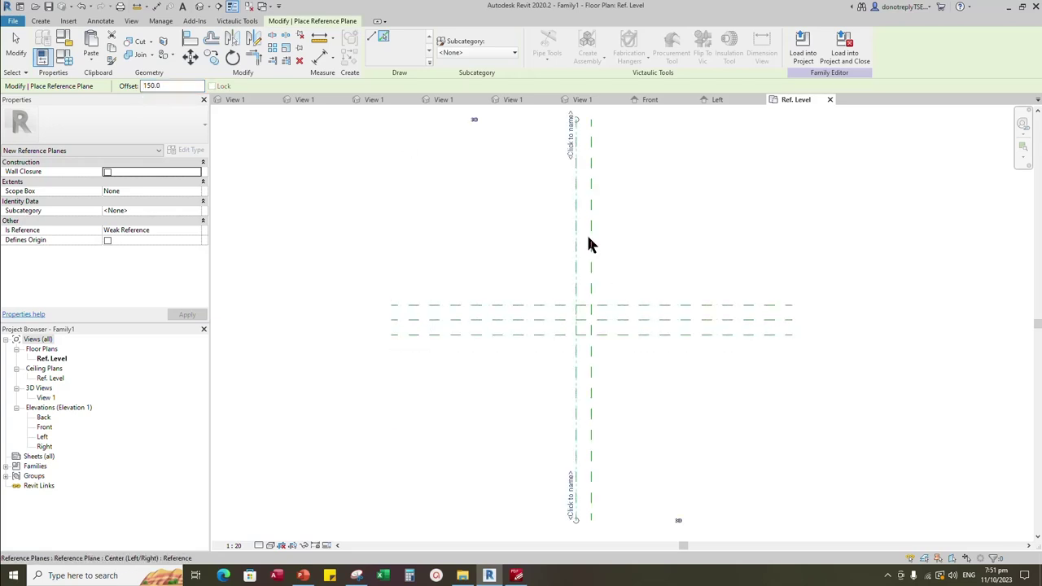
Add an aligned dimension across the three horizontal reference planes and make its segments equal
left_click(319, 57)
left_click(688, 305)
left_click(684, 319)
left_click(680, 334)
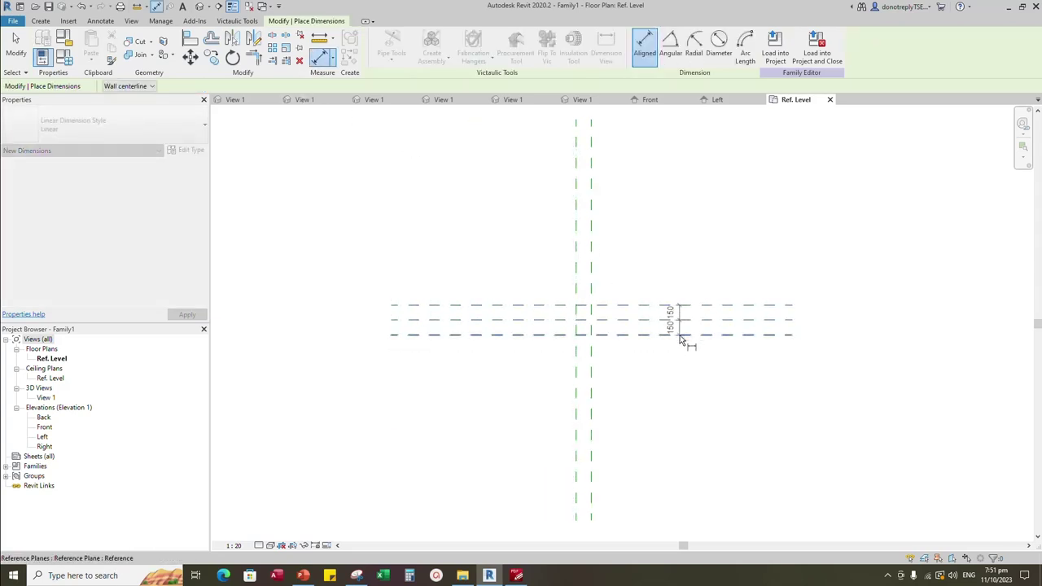
left_click(670, 328)
scroll(677, 327, "up", 2)
left_click(632, 317)
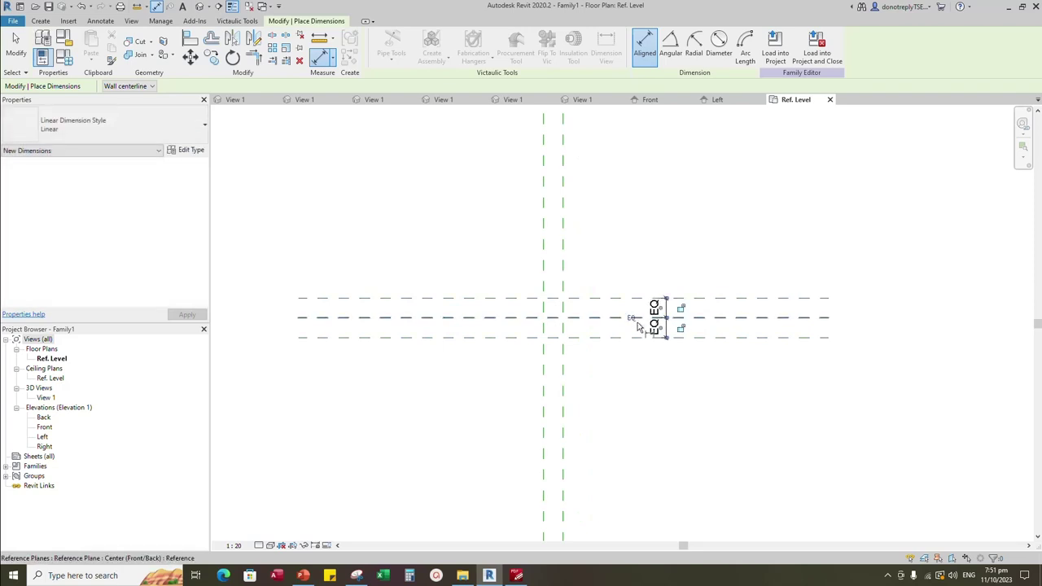
Dimension the overall distance between the two outer horizontal reference planes
left_click(719, 299)
left_click(721, 337)
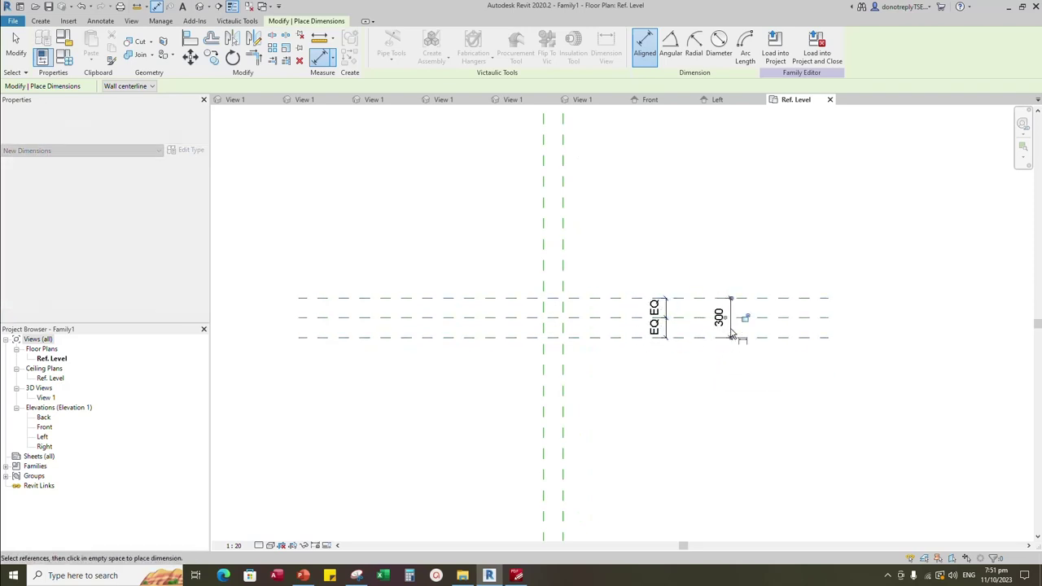
left_click(732, 344)
key("Escape")
key("Escape")
Label the overall dimension between the outer horizontal planes with a new instance parameter named L
left_click(730, 330)
left_click(480, 47)
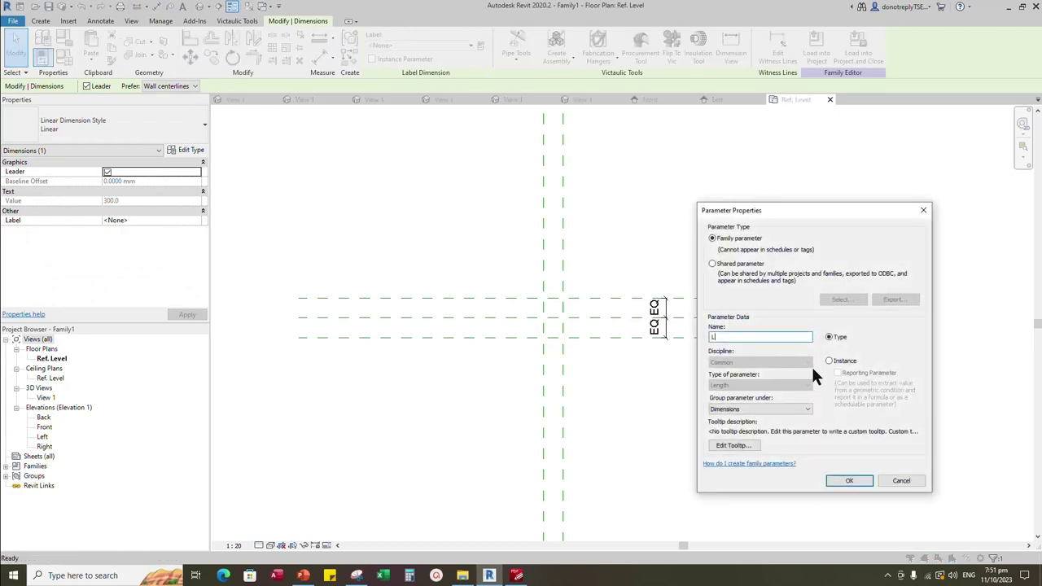
left_click(829, 361)
left_click(849, 480)
Add an aligned dimension between the two vertical reference planes
scroll(733, 285, "up", 1)
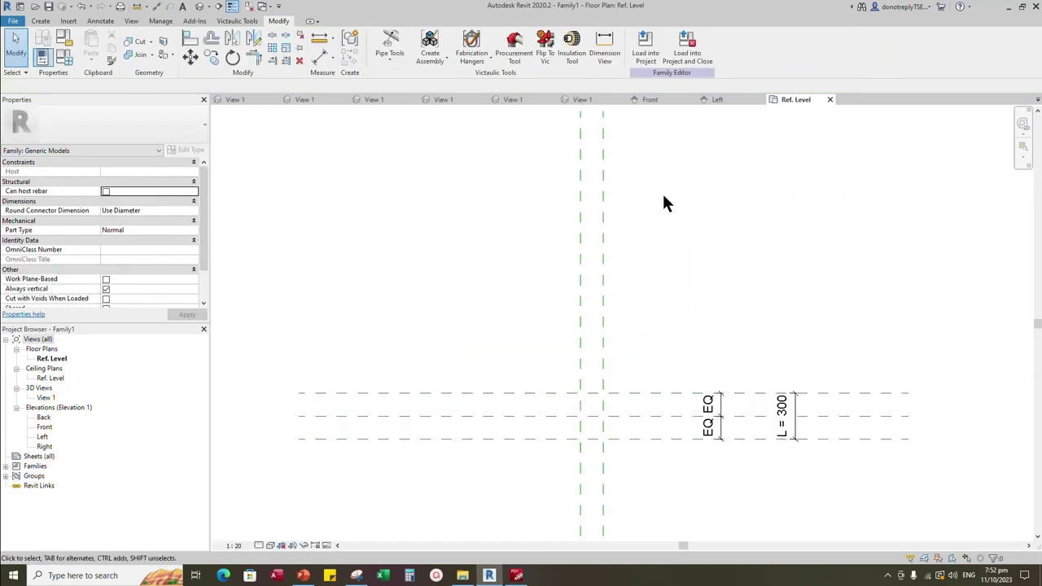
key("d")
key("i")
left_click(580, 220)
left_click(603, 258)
left_click(537, 244)
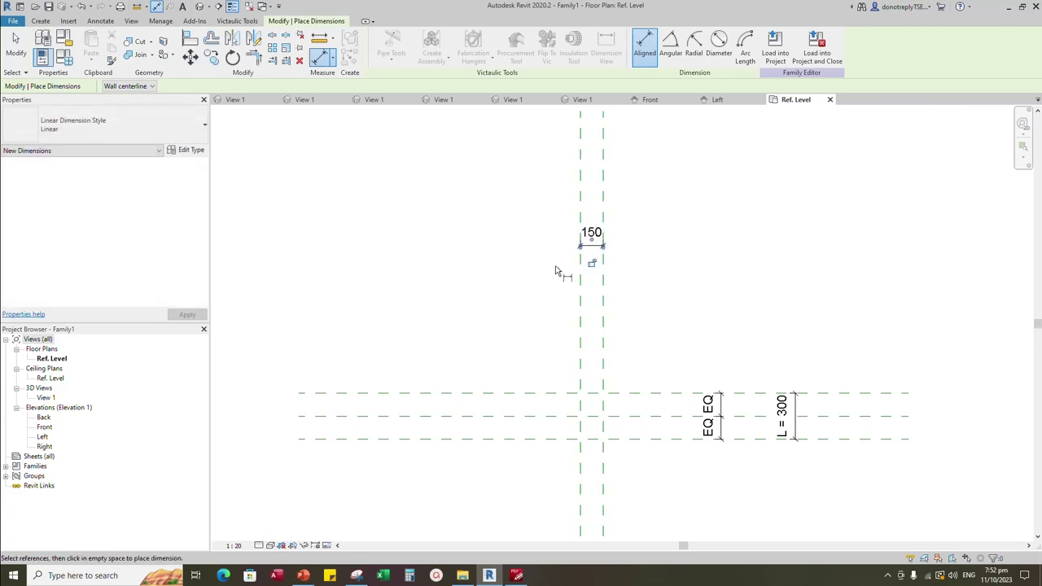
key("Escape")
key("Escape")
Label the dimension between the vertical planes with a new instance parameter named L1
left_click(603, 252)
left_click(478, 47)
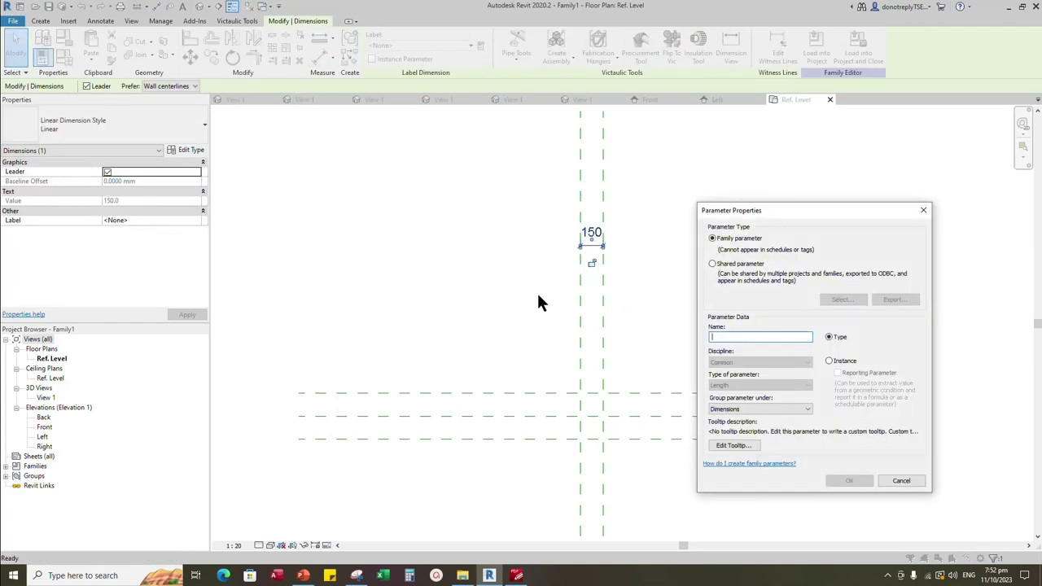
type("L1")
left_click(829, 360)
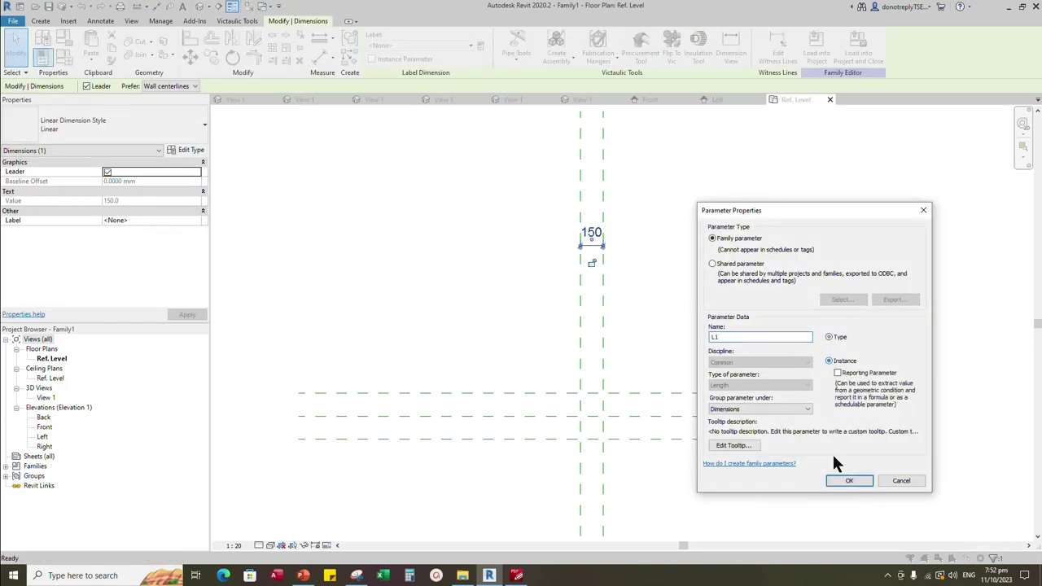
left_click(849, 481)
key("Escape")
scroll(737, 299, "down", 1)
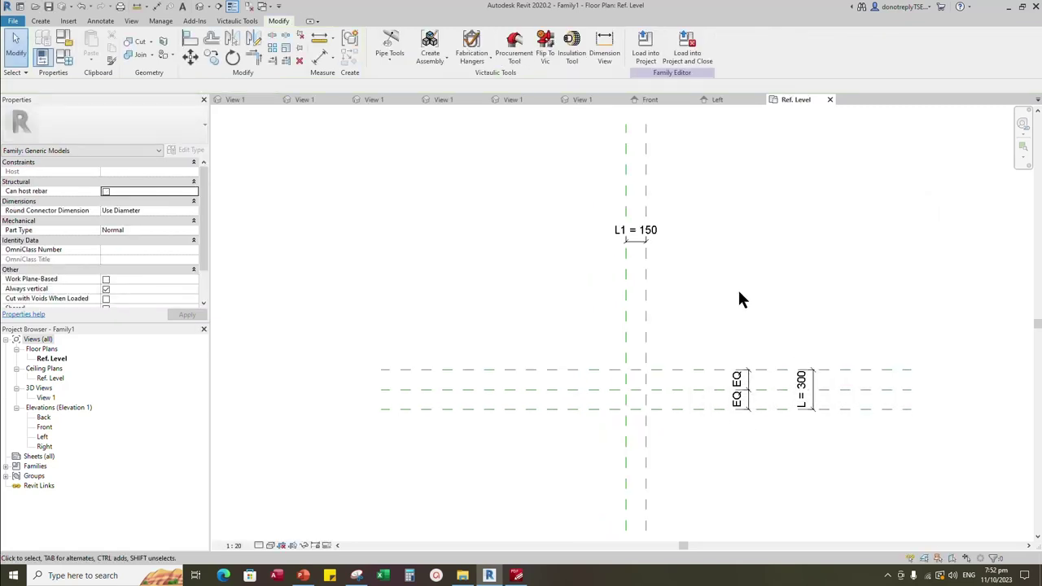
Place two more vertical reference planes at 50 mm spacing between the existing vertical planes
scroll(714, 302, "up", 1)
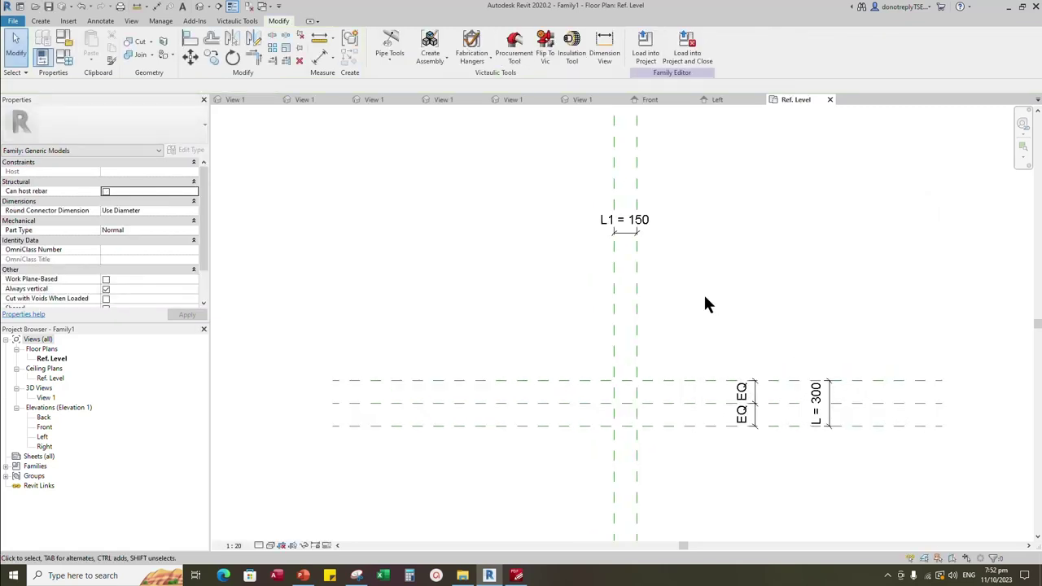
left_click(615, 298)
left_click(350, 61)
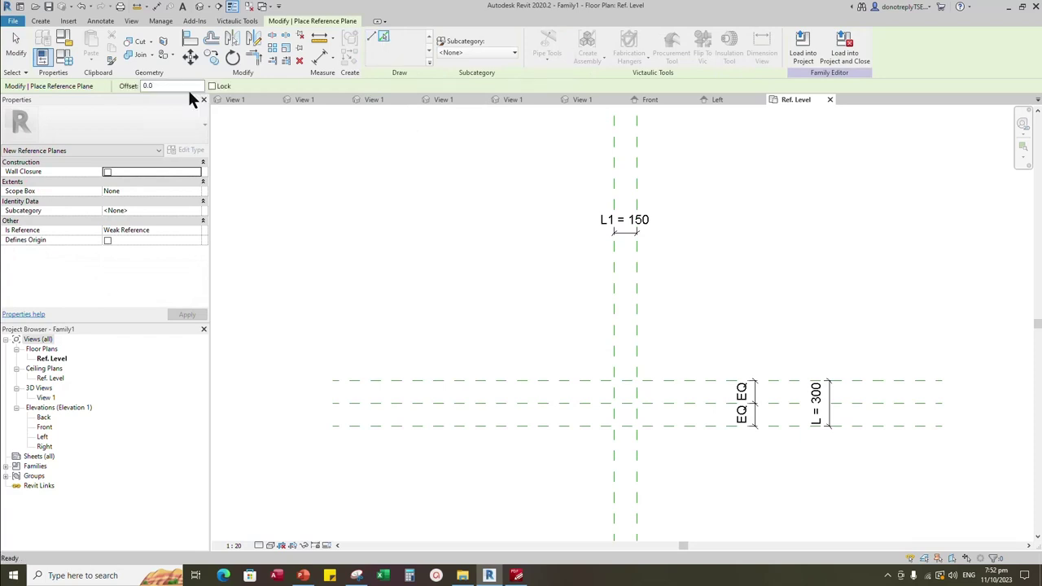
left_click(616, 288)
left_click(622, 289)
Dimension across all four vertical reference planes and make the segments equal
left_click(320, 58)
scroll(643, 298, "up", 2)
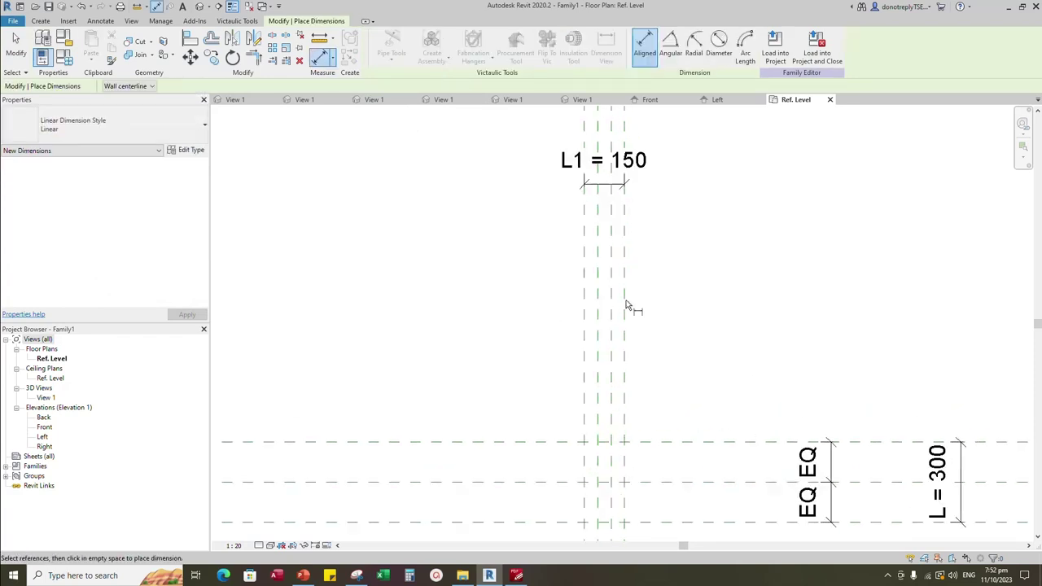
left_click(584, 281)
left_click(597, 279)
left_click(611, 275)
left_click(672, 274)
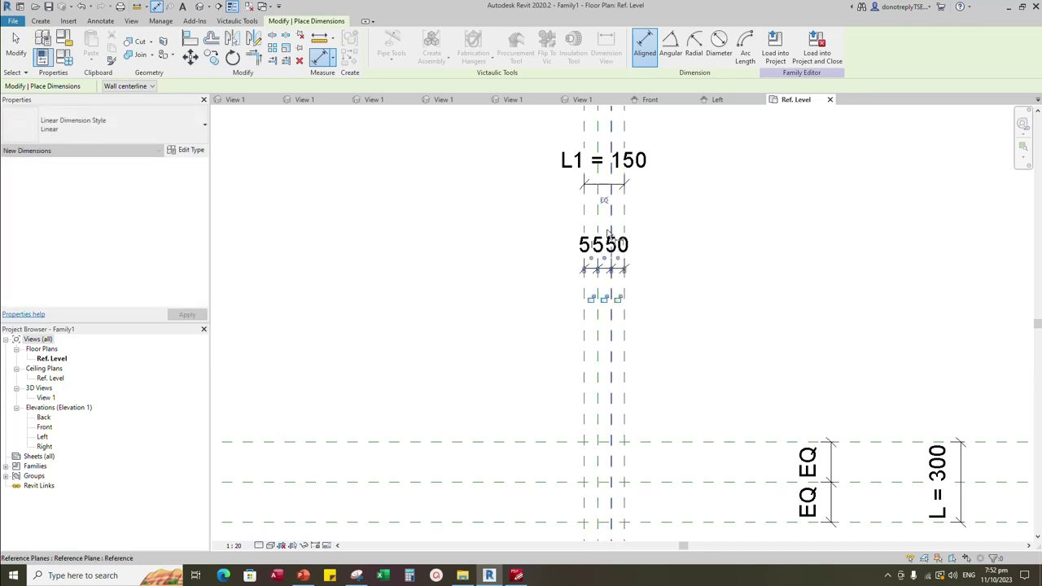
scroll(736, 280, "down", 2)
key("Escape")
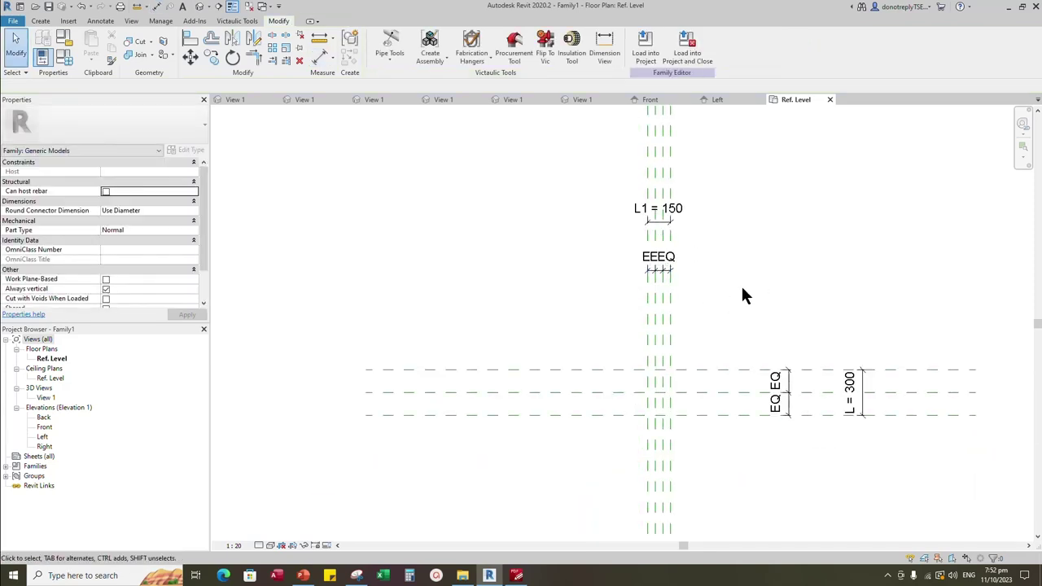
In the Front elevation, place reference planes offset 20 mm above and below the reference level
double_click(44, 426)
scroll(584, 482, "up", 3)
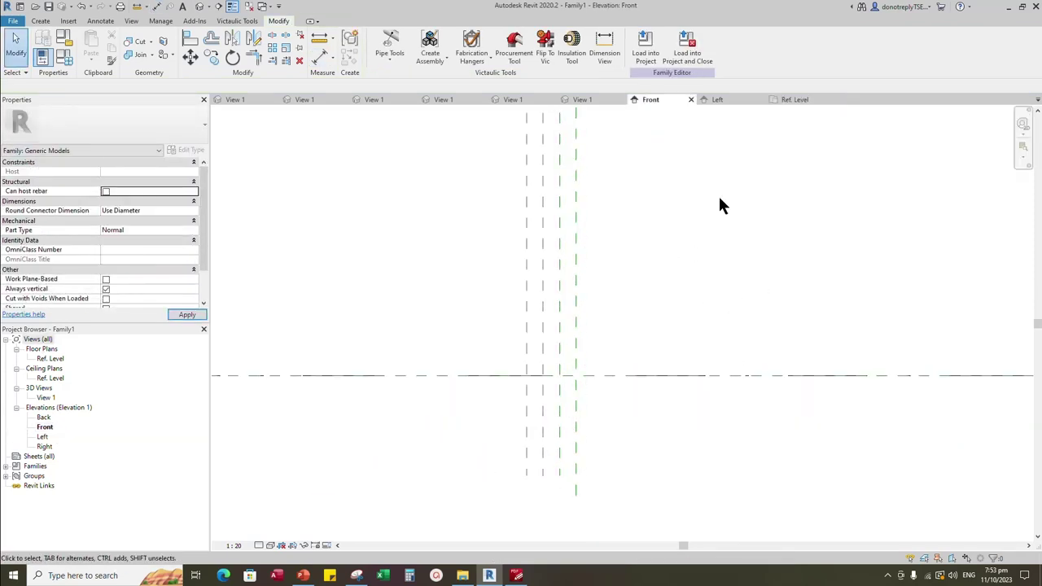
key("r")
key("p")
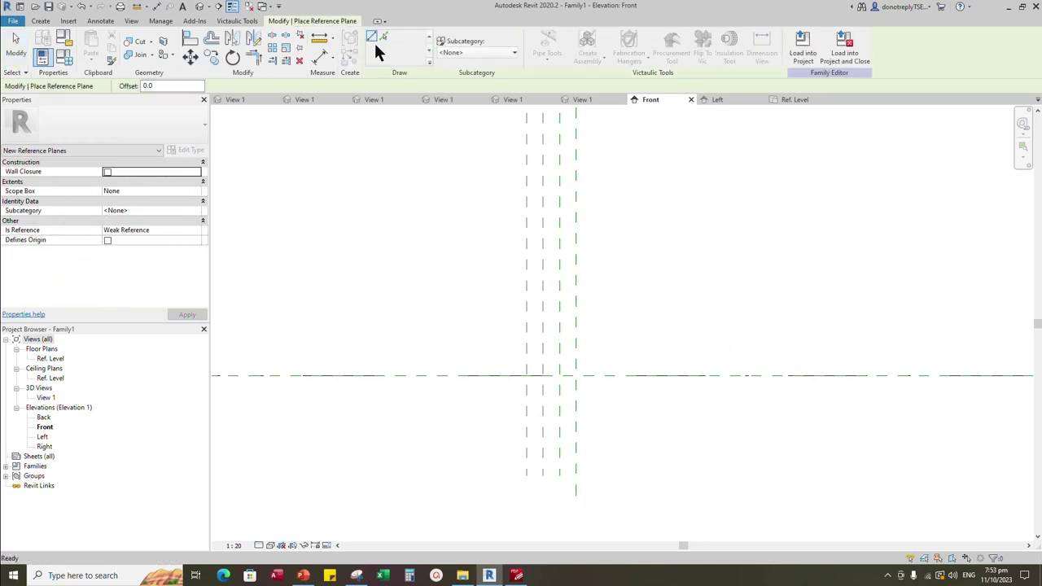
left_click(382, 38)
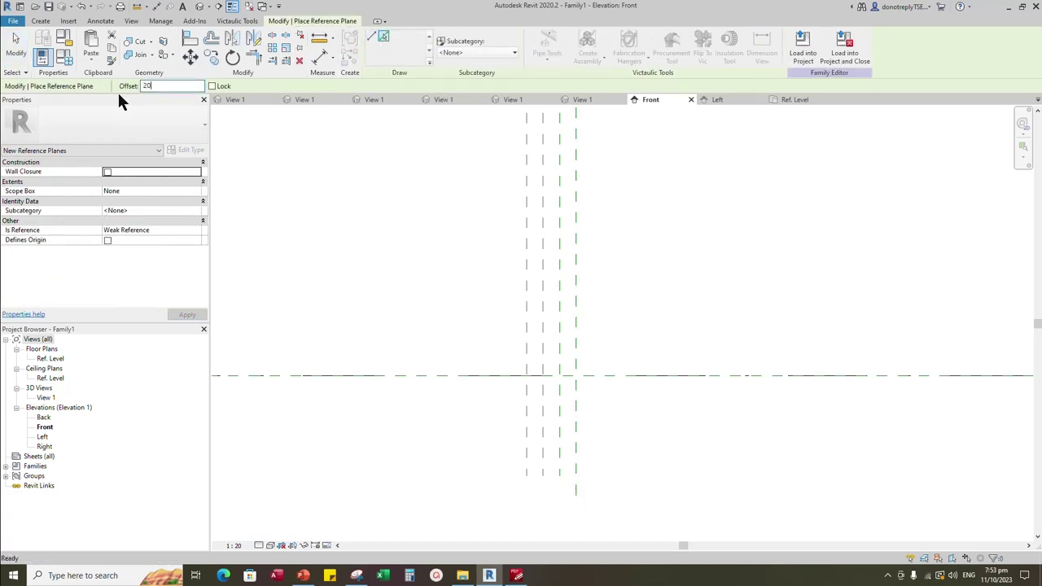
key("Return")
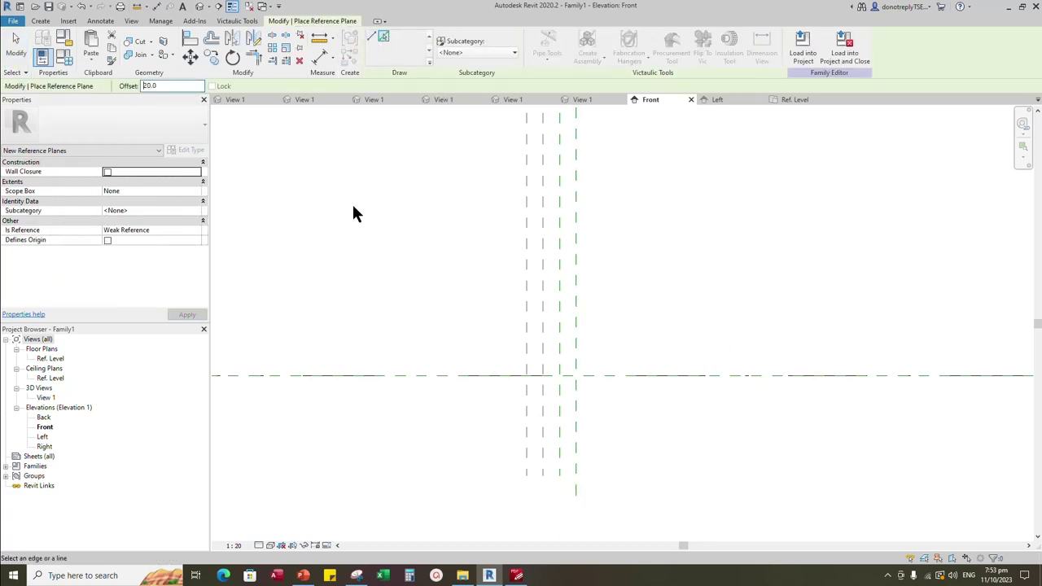
left_click(641, 373)
left_click(659, 377)
Dimension across the three horizontal planes of the Front elevation and make the segments equal
left_click(318, 63)
scroll(802, 415, "up", 1)
left_click(773, 362)
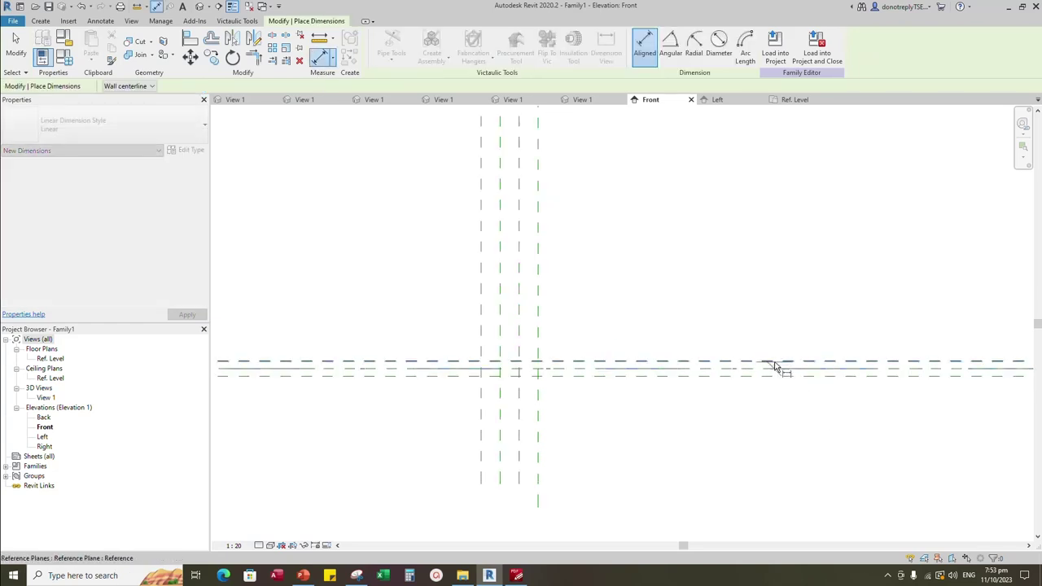
left_click(765, 368)
left_click(760, 377)
left_click(747, 291)
left_click(845, 370)
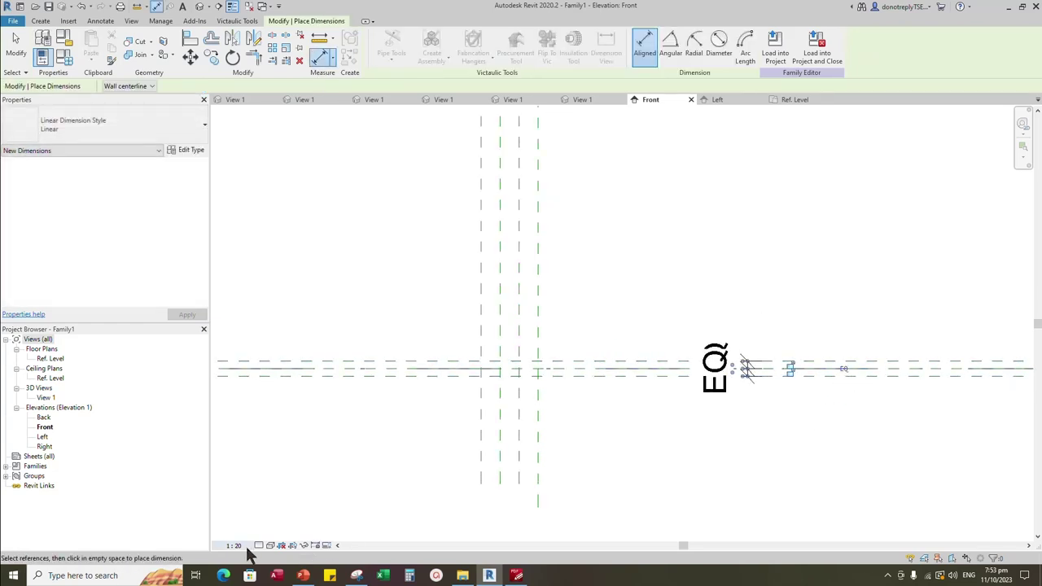
Set the view scale to 1:10 and dimension the overall distance between the outer horizontal planes
left_click(234, 545)
left_click(242, 426)
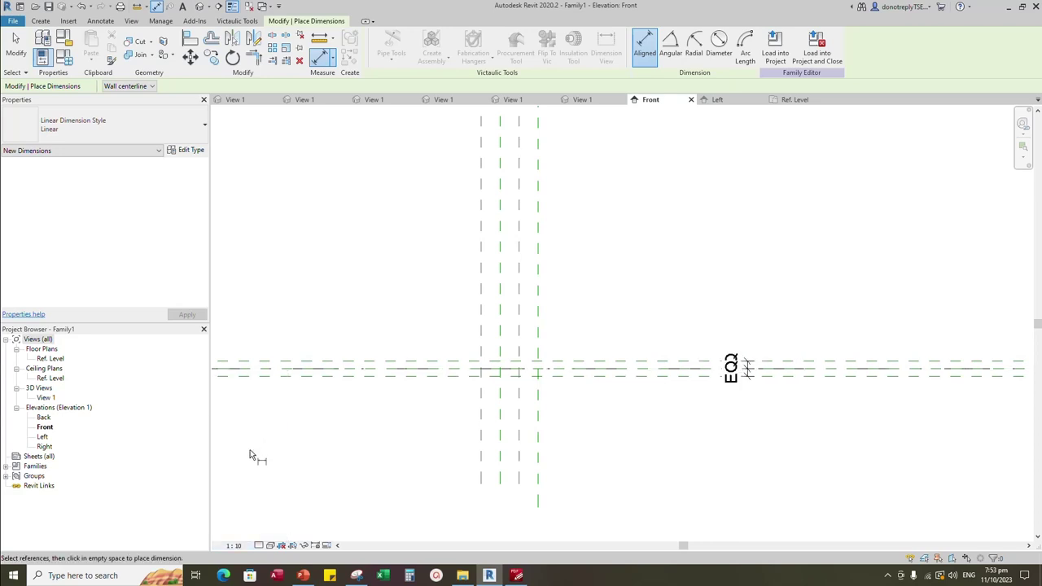
scroll(854, 371, "up", 2)
left_click(817, 385)
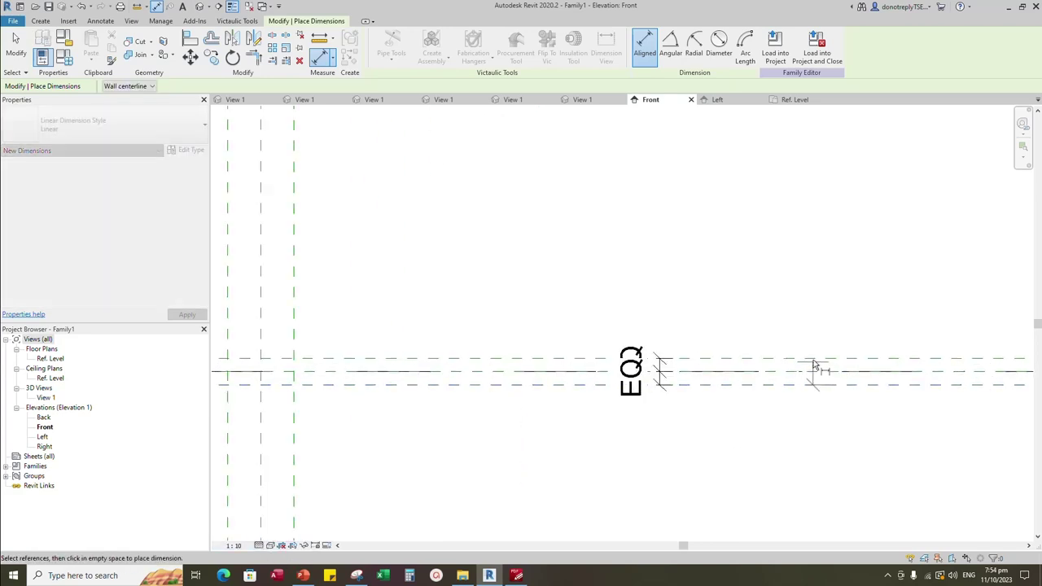
left_click(814, 359)
left_click(836, 283)
key("Escape")
Label the overall dimension between the elevation's outer horizontal planes with a new instance parameter named C
left_click(817, 389)
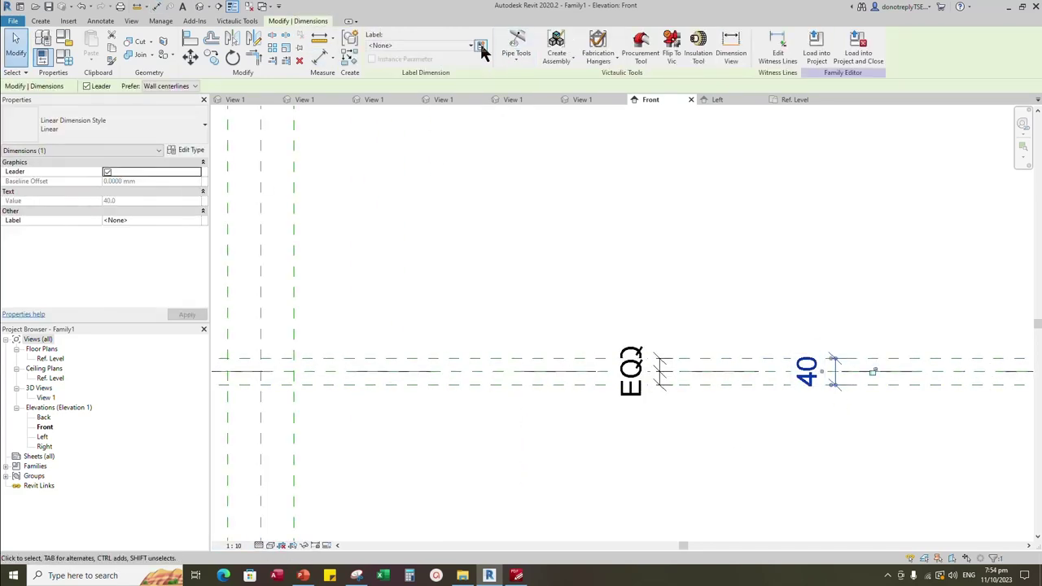
left_click(480, 47)
type("C")
left_click(842, 365)
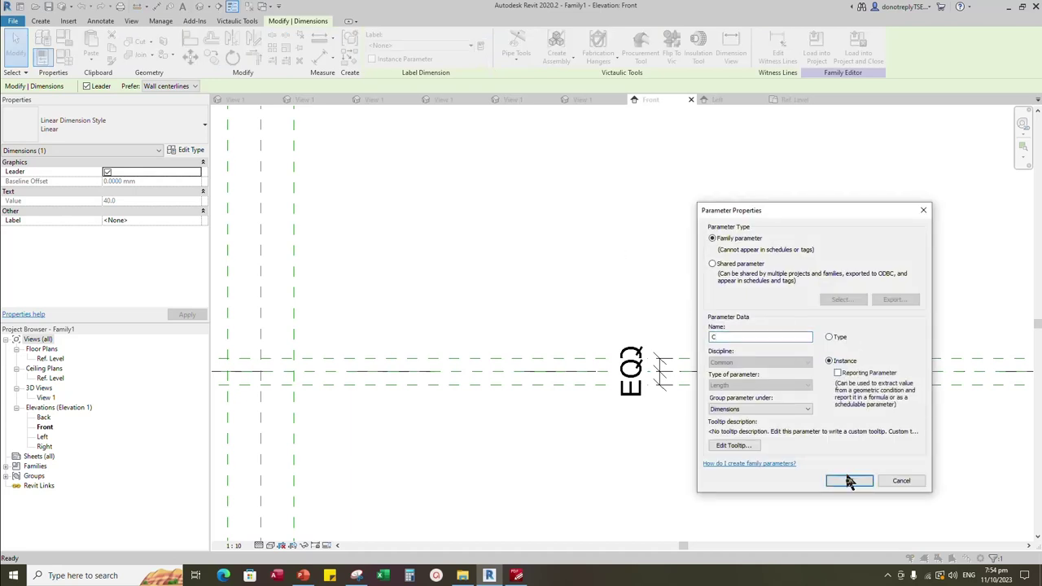
left_click(849, 480)
left_click(900, 460)
scroll(900, 461, "down", 1)
scroll(701, 336, "down", 1)
scroll(442, 384, "up", 1)
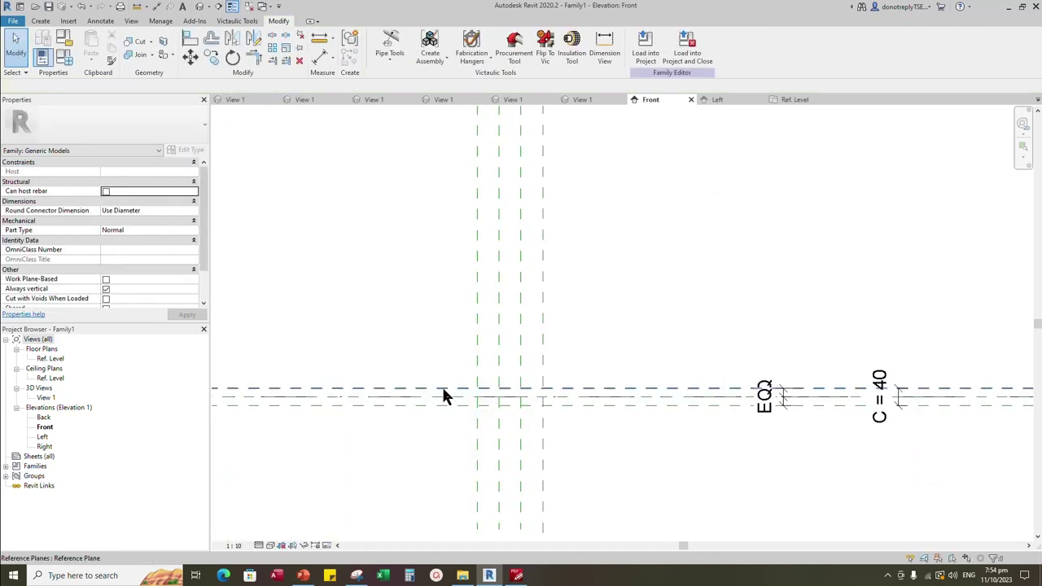
Reorder the family's dimension parameters so that C comes after L and L1
left_click(65, 58)
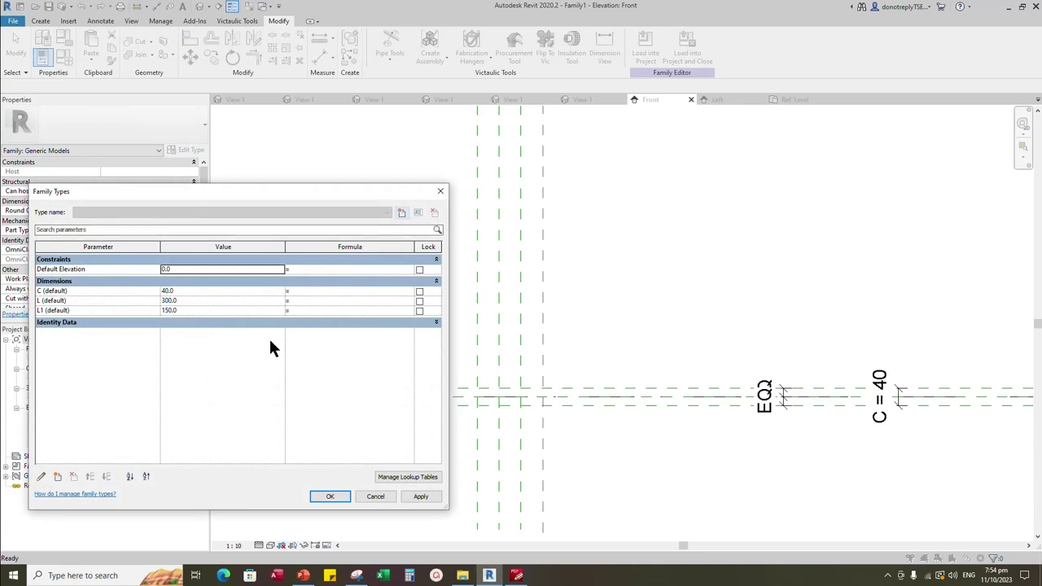
left_click(51, 290)
left_click(106, 476)
left_click(106, 476)
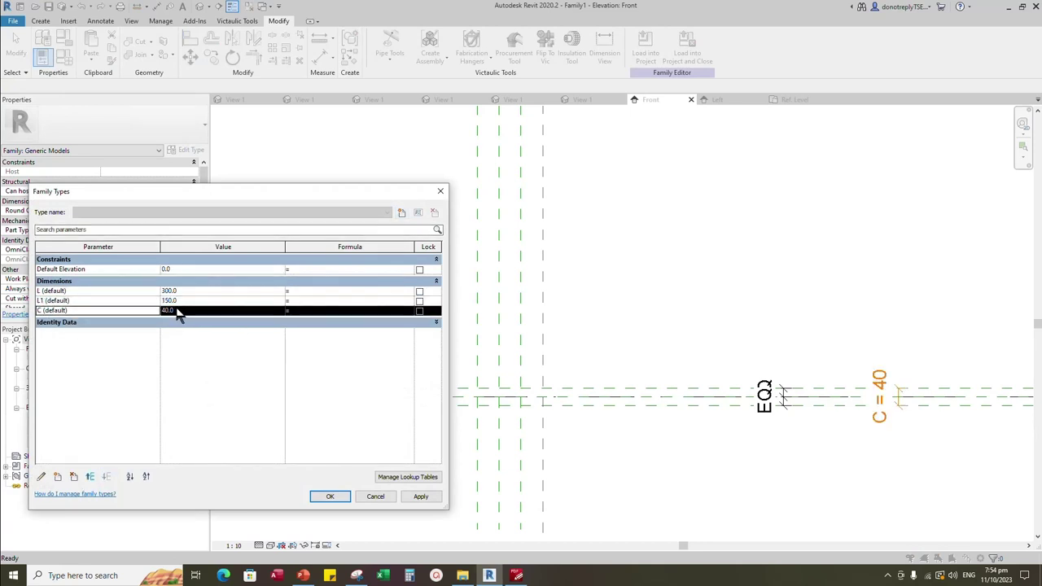
Give the L1 parameter the formula L / 2 and apply the family type changes
left_click(292, 308)
type("L / 2")
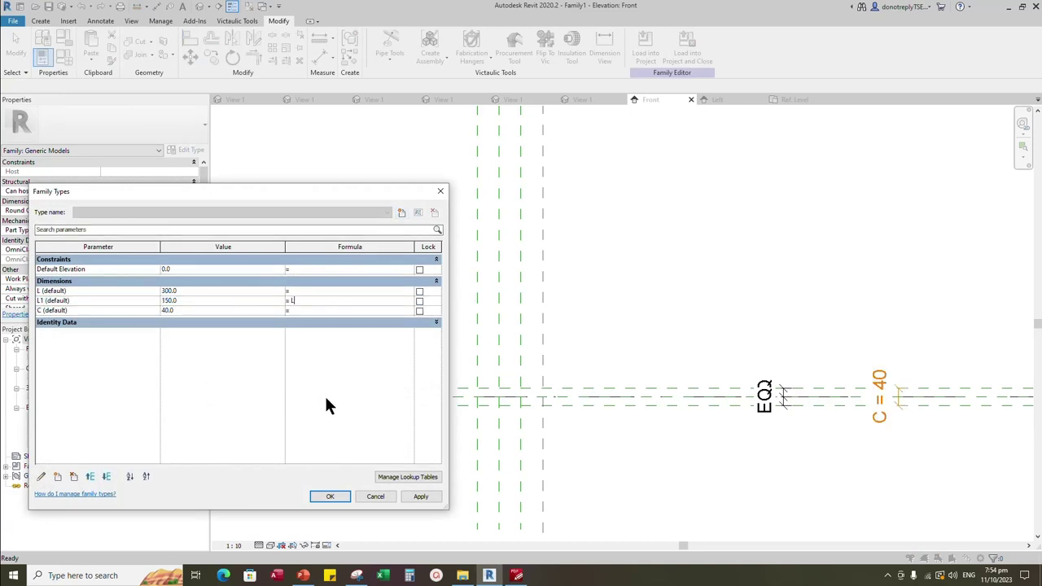
left_click(430, 494)
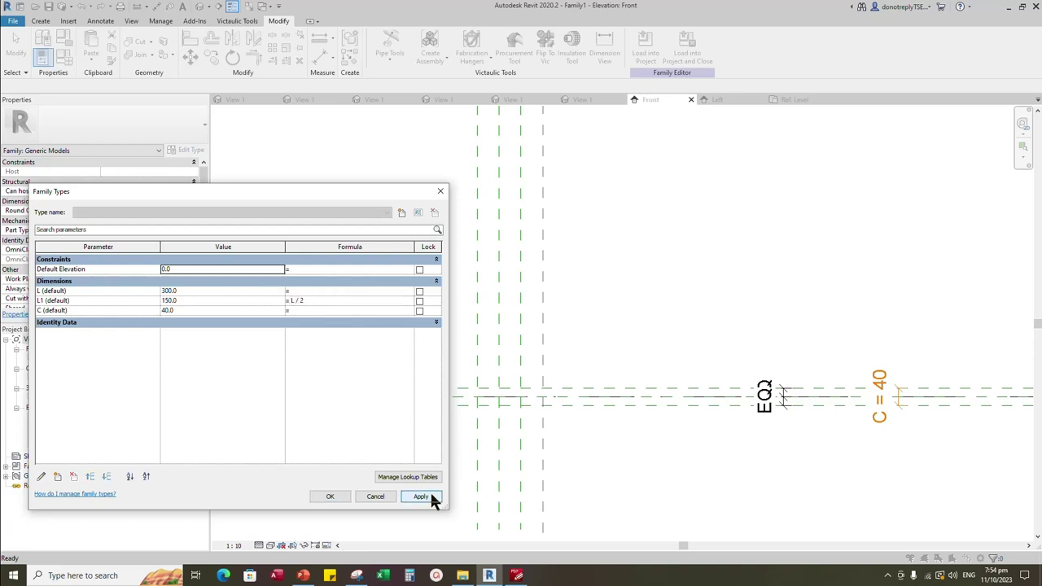
left_click(331, 497)
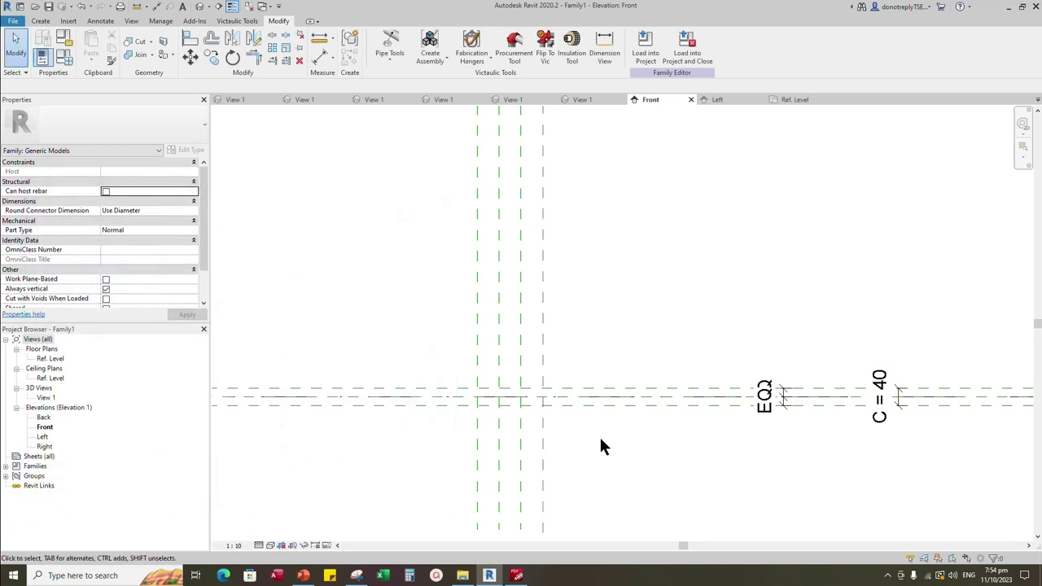
Start a sweep and sketch its path along the upper plane, sloping down to the middle plane and on to the rightmost vertical plane
left_click(41, 20)
left_click(163, 40)
left_click(756, 40)
scroll(469, 402, "up", 4)
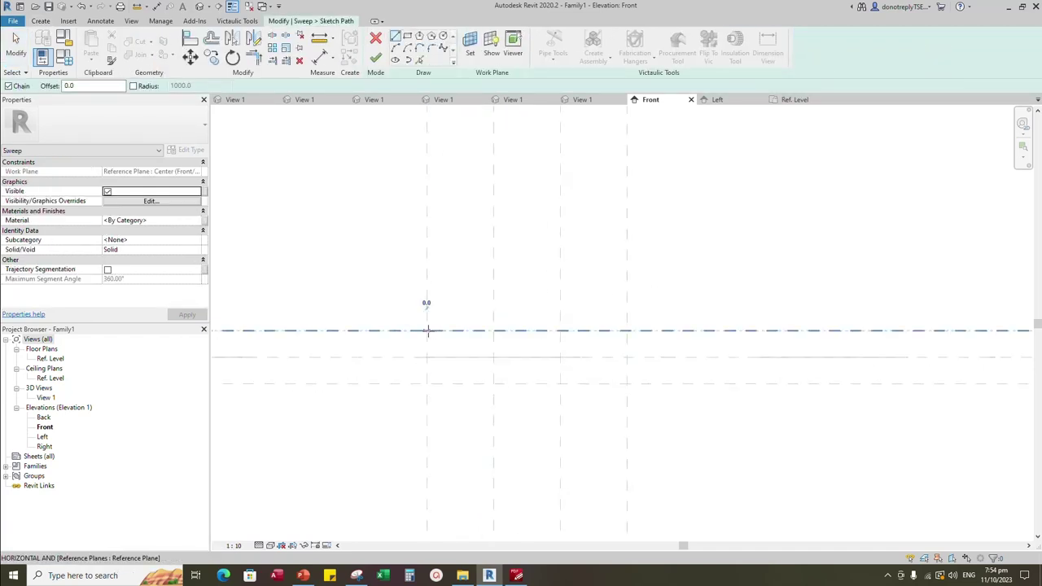
left_click(460, 331)
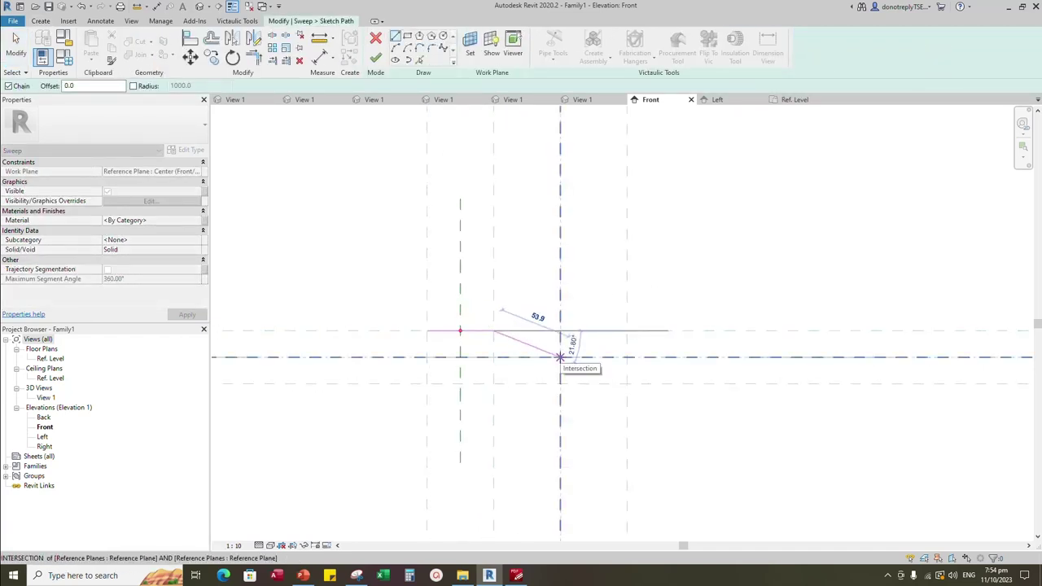
left_click(560, 356)
left_click(625, 356)
scroll(635, 371, "down", 1)
key("Escape")
key("Escape")
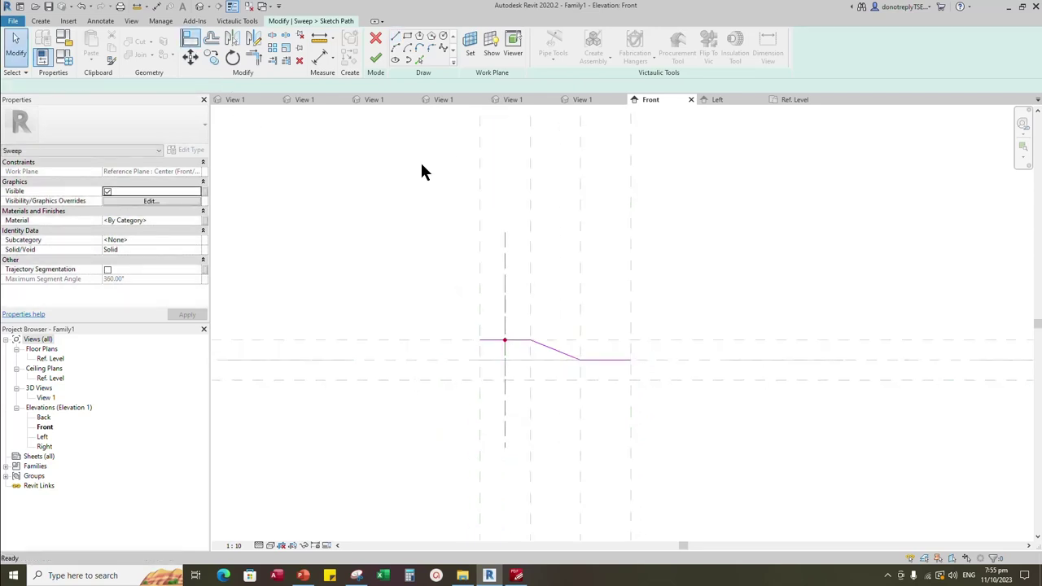
Align and lock the sweep path's lines and end points to the horizontal and outer vertical reference planes
left_click(479, 341)
left_click(497, 342)
left_click(620, 340)
left_click(521, 340)
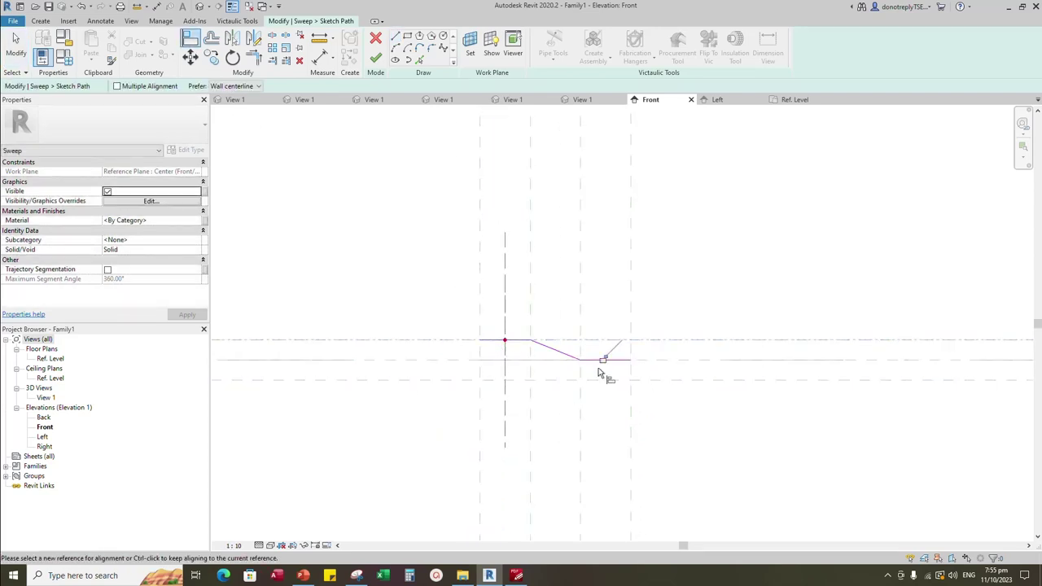
left_click(602, 359)
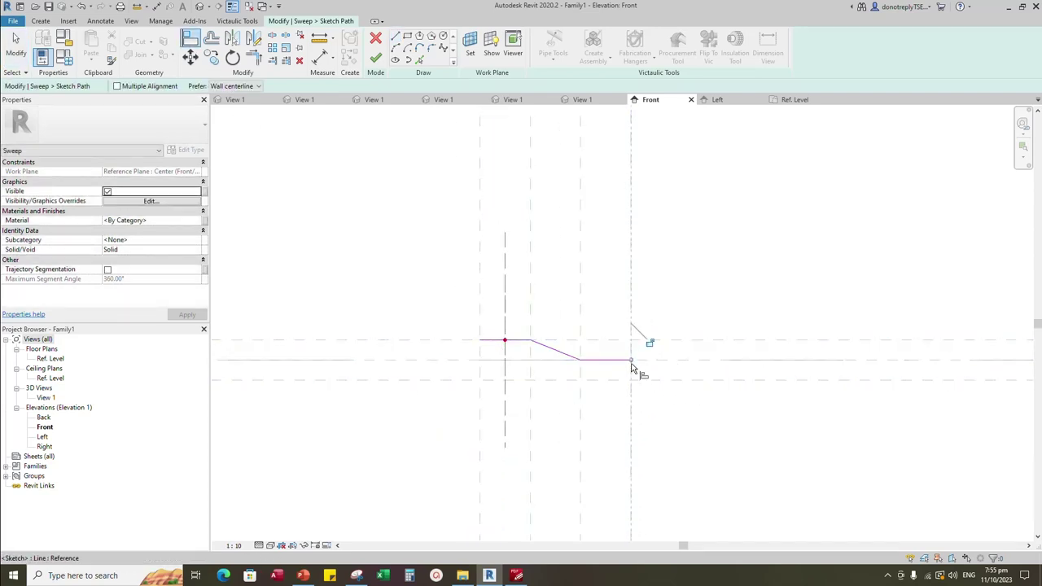
key("Escape")
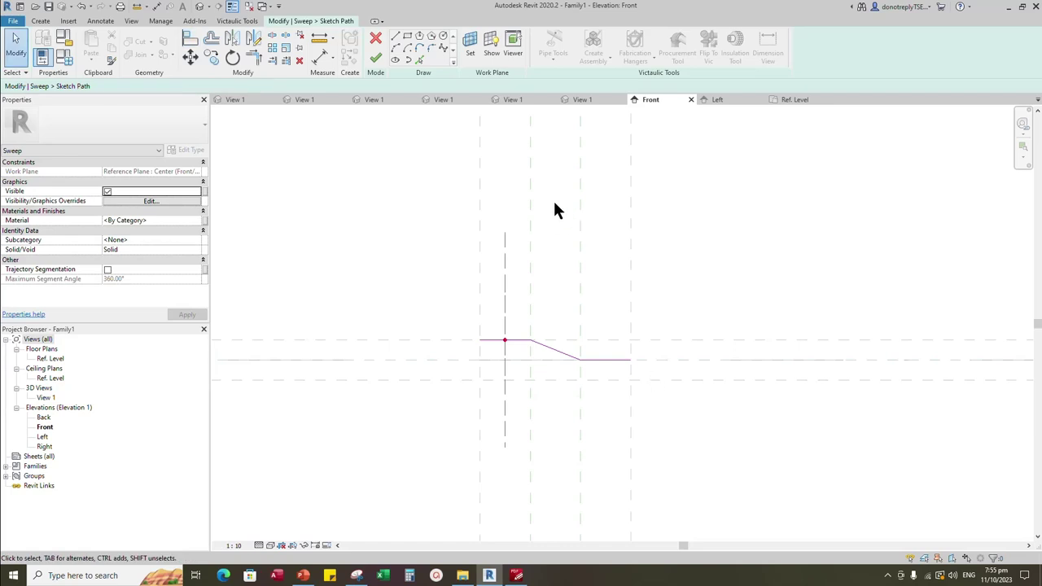
Fillet both corners of the sweep path with a 26 mm radius and finish the path sketch
left_click(431, 47)
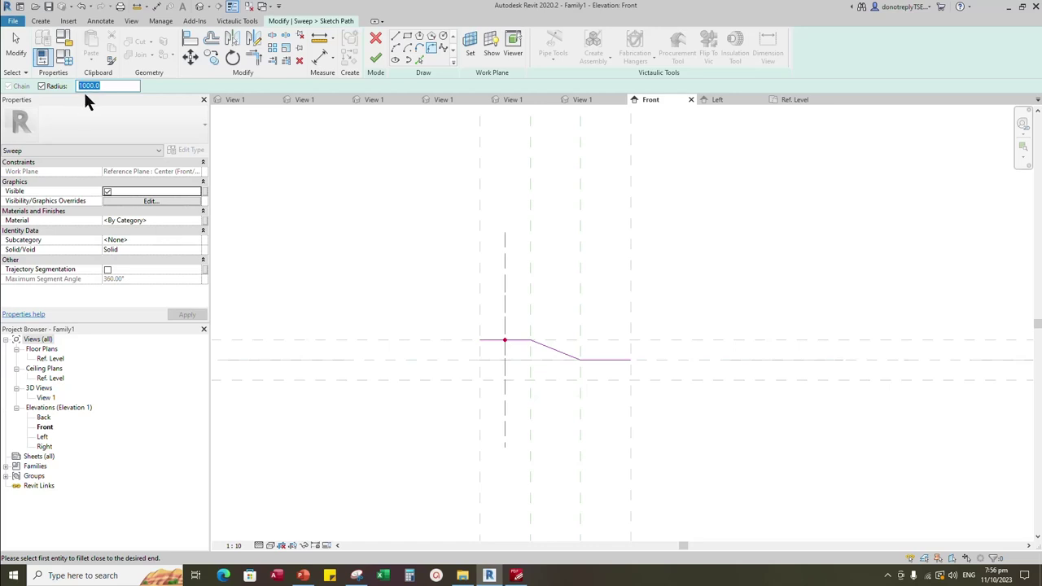
type("26")
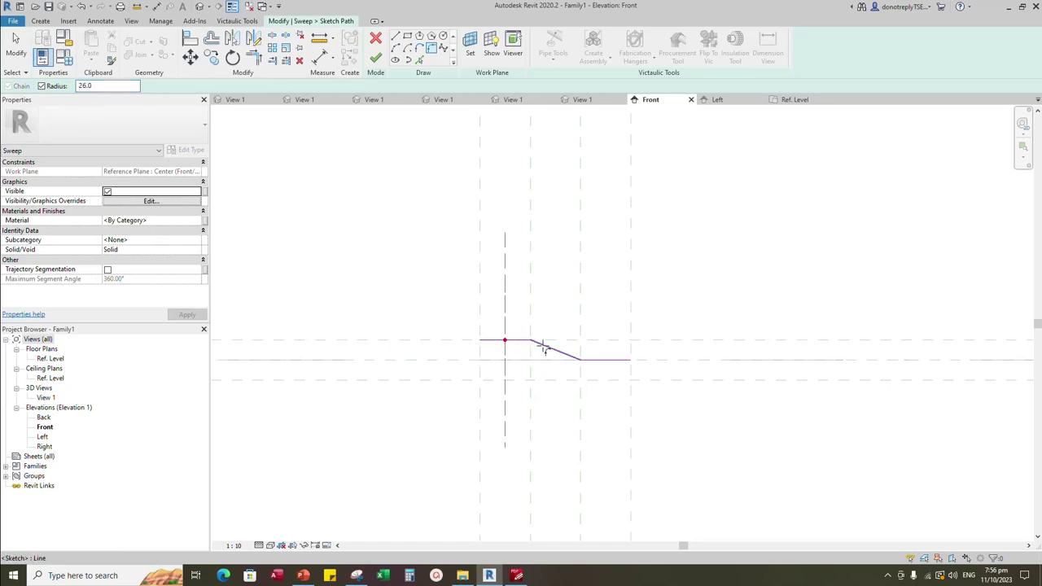
left_click(543, 345)
scroll(558, 385, "up", 2)
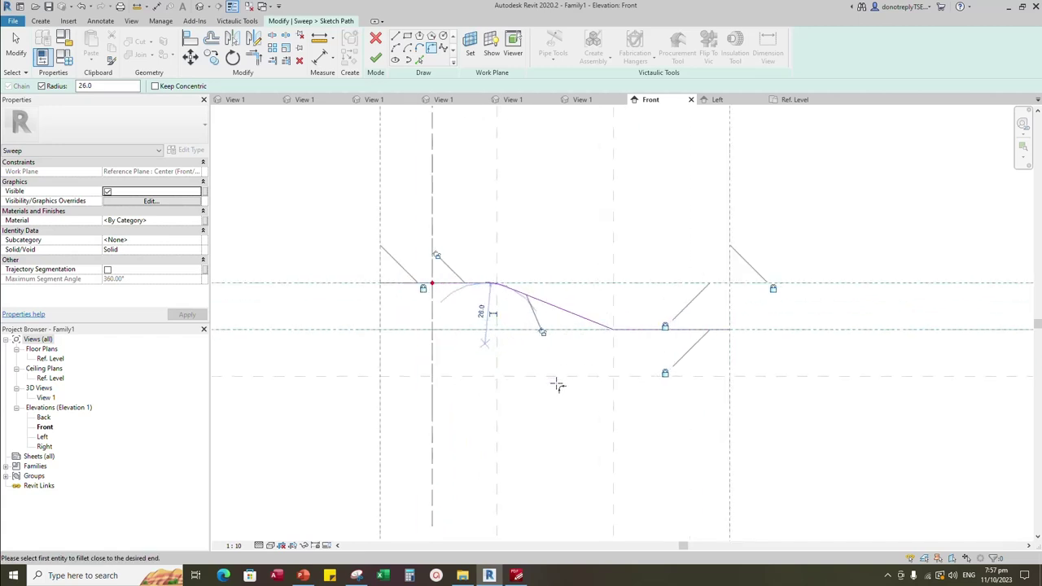
scroll(541, 349, "up", 1)
left_click(545, 326)
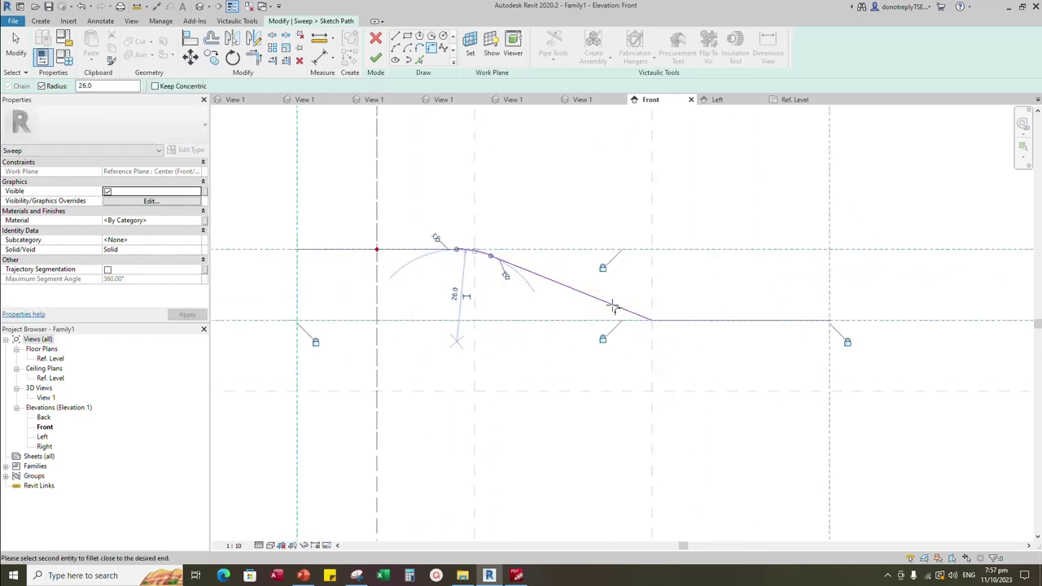
left_click(686, 320)
scroll(539, 369, "down", 2)
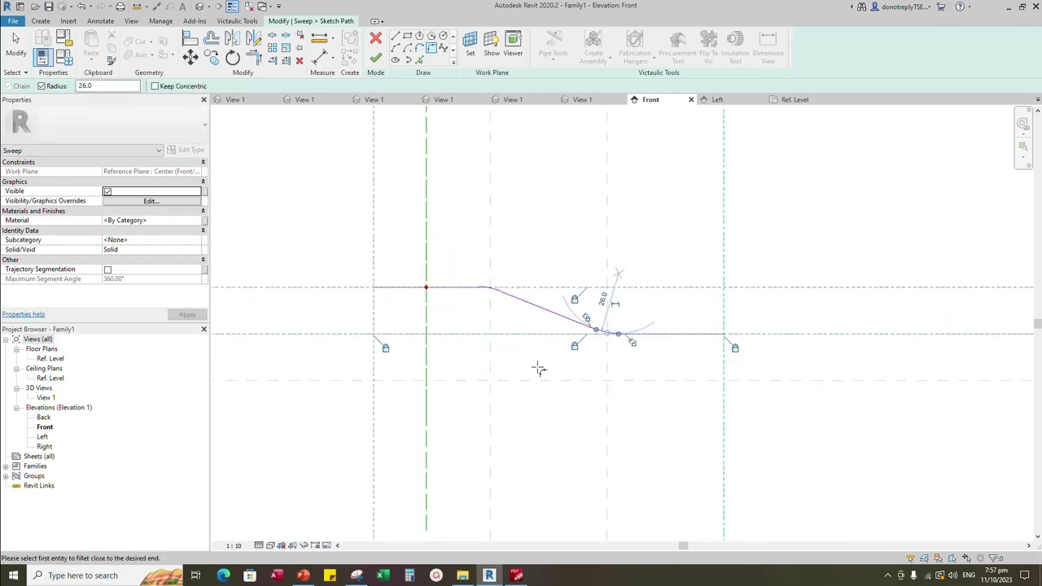
left_click(375, 59)
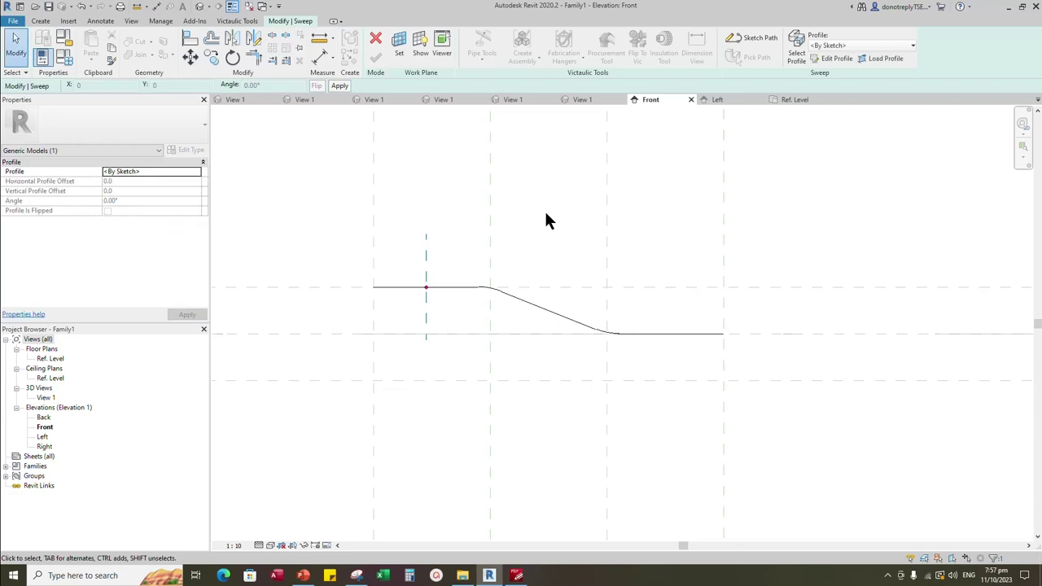
Edit the sweep profile in the Left elevation and draw a circle of radius 10 mm centred on the path point
left_click(830, 56)
left_click(525, 394)
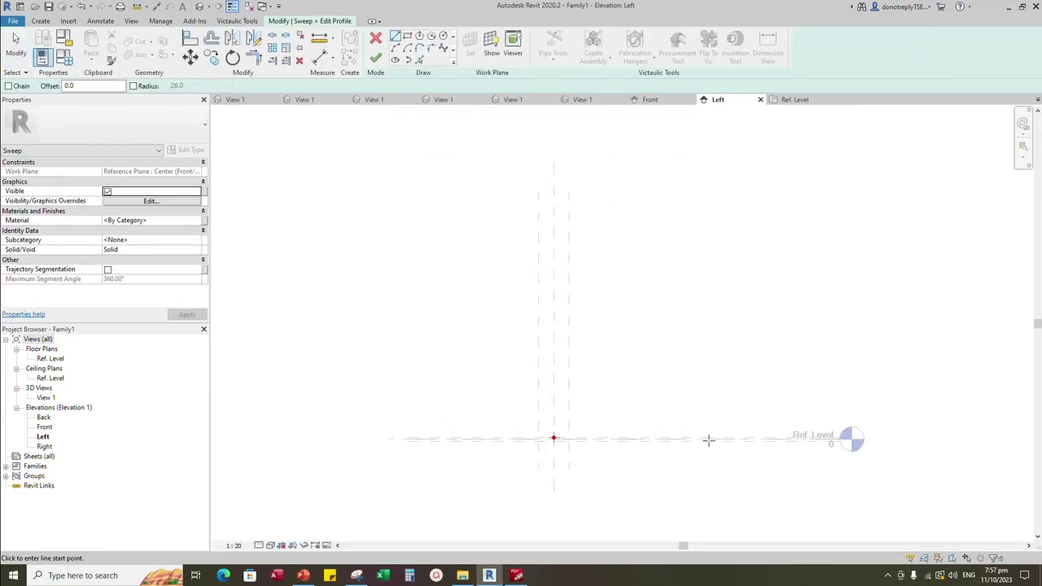
left_click(443, 38)
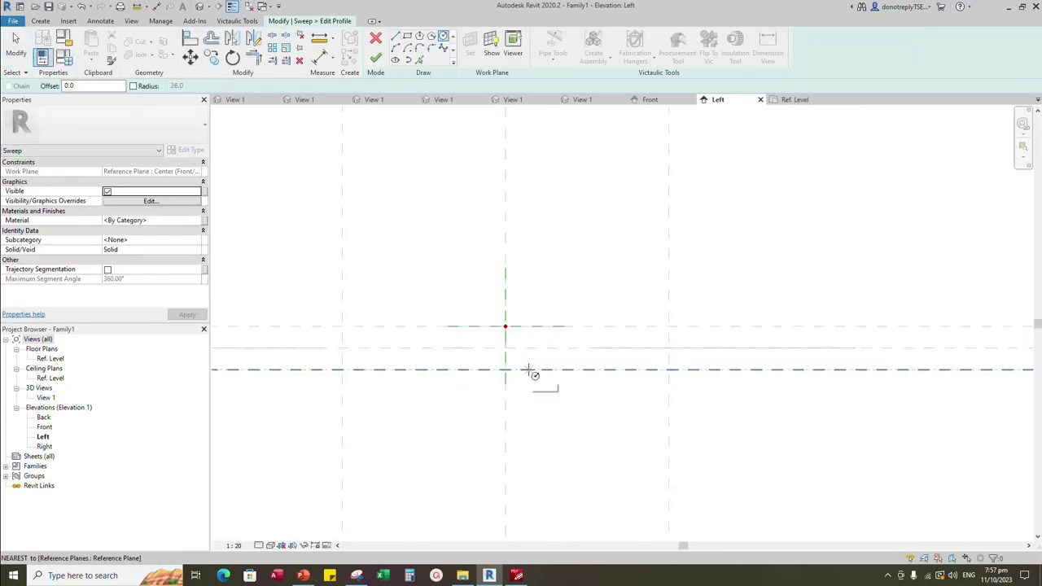
scroll(527, 362, "up", 5)
left_click(497, 319)
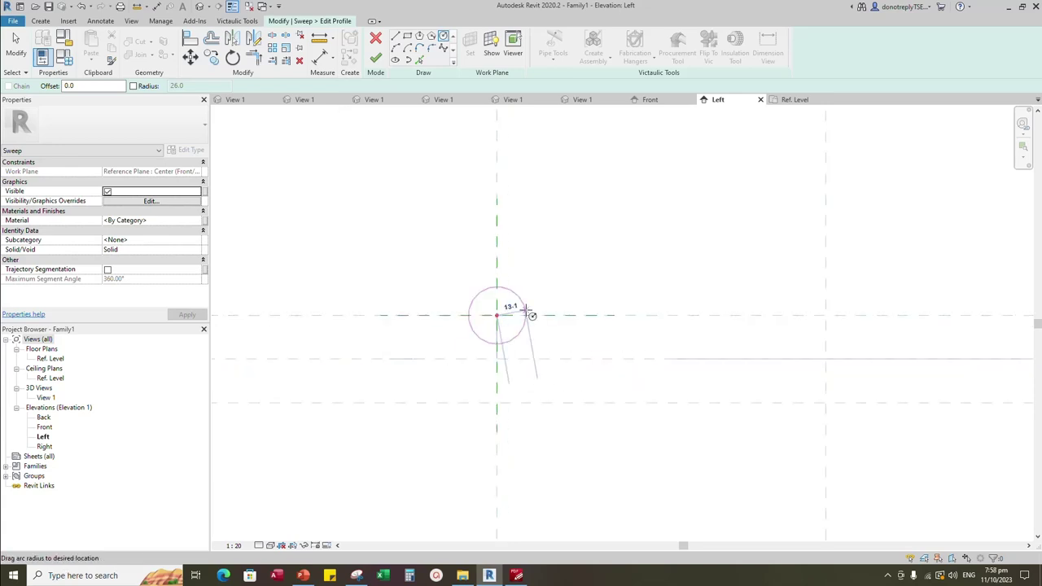
type("1")
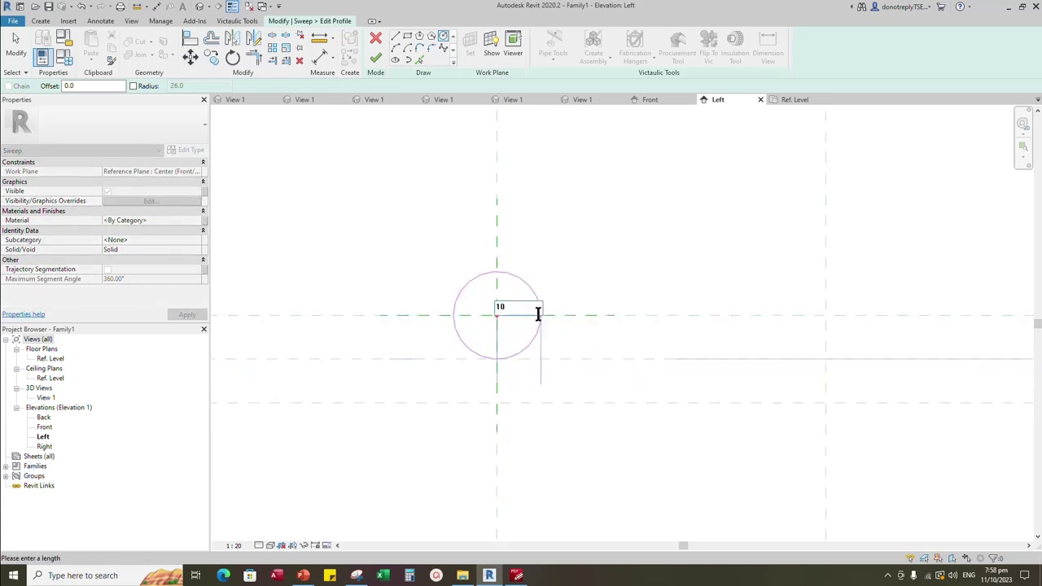
type("0")
key("Return")
scroll(516, 327, "up", 1)
key("Escape")
Make the profile circle's centre mark visible and align it to the reference planes through the path point
left_click(511, 328)
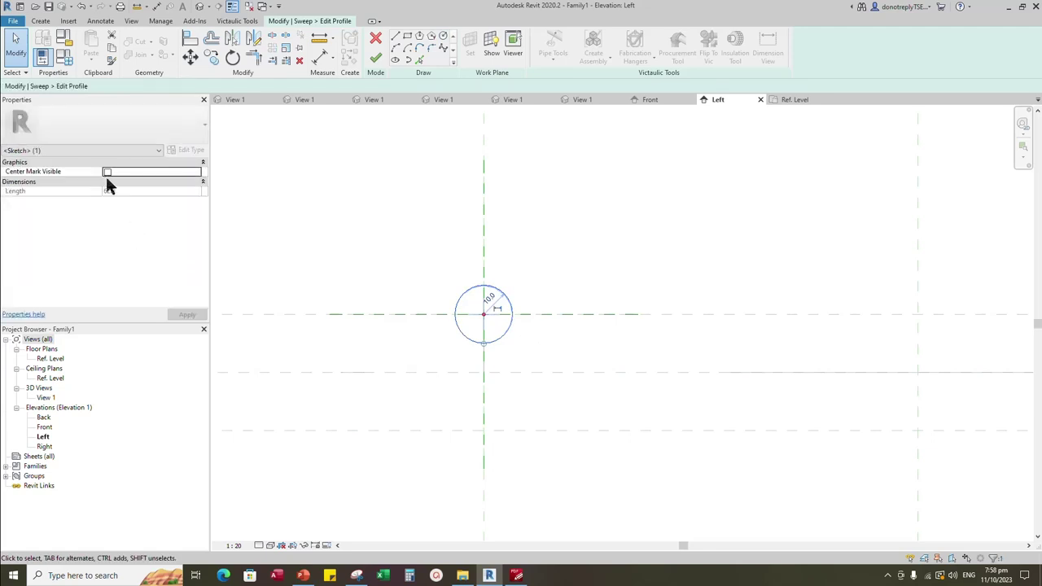
left_click(190, 38)
scroll(497, 328, "down", 2)
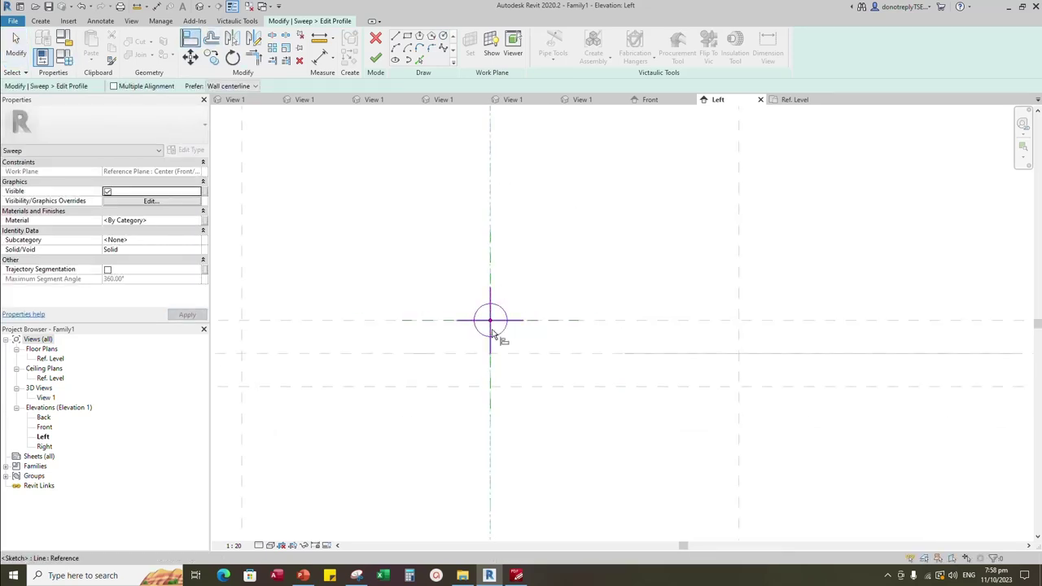
key("Escape")
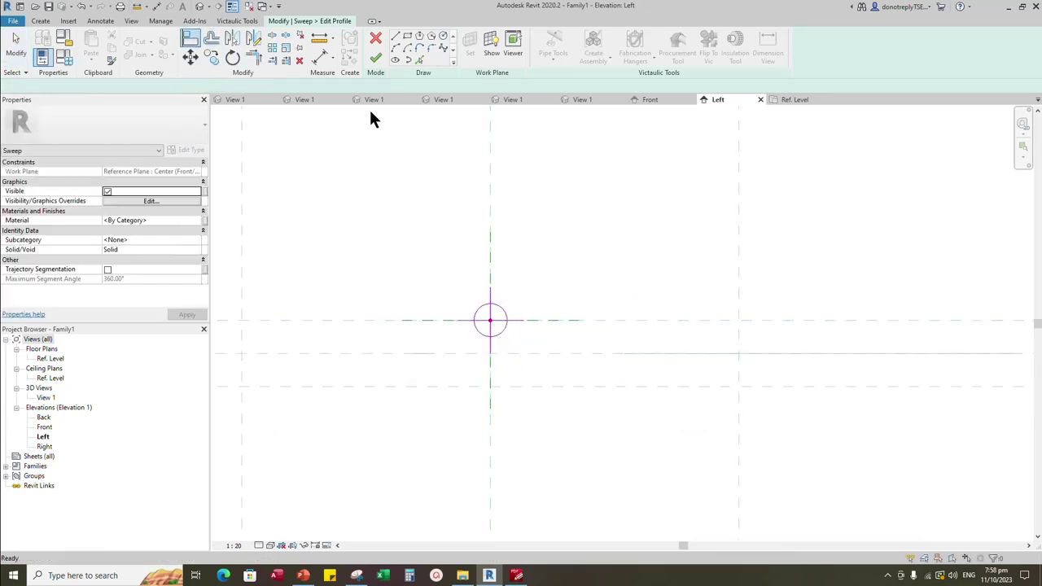
Add a diameter dimension to the profile circle and set the view scale to 1:5
left_click(333, 57)
left_click(344, 143)
scroll(547, 301, "up", 2)
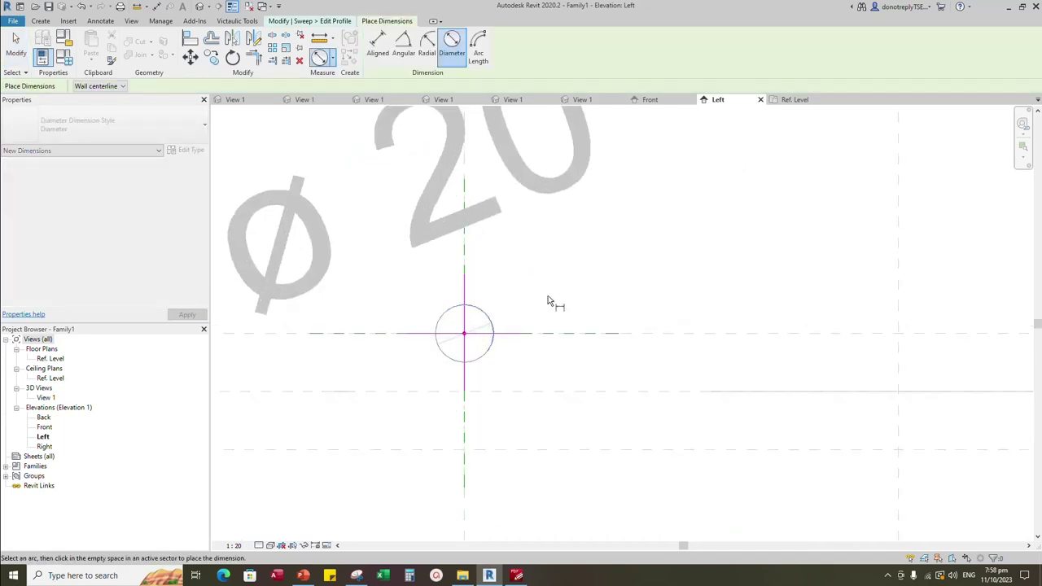
left_click(558, 285)
scroll(571, 298, "down", 1)
key("Escape")
left_click(234, 545)
left_click(241, 414)
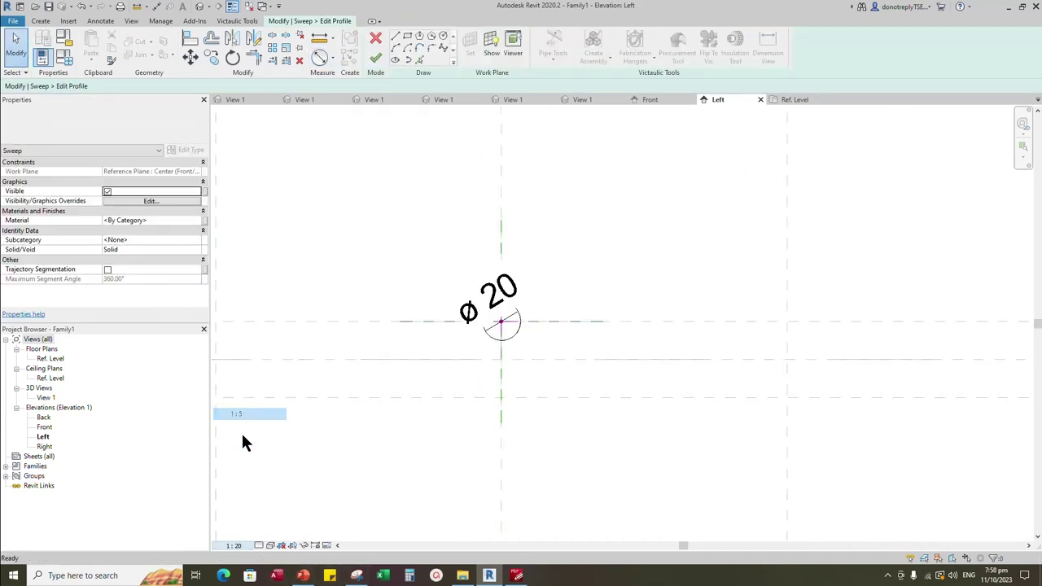
Label the circle's dimension with a new instance parameter named Diameter, and finish the profile and the sweep
left_click(509, 310)
left_click(481, 45)
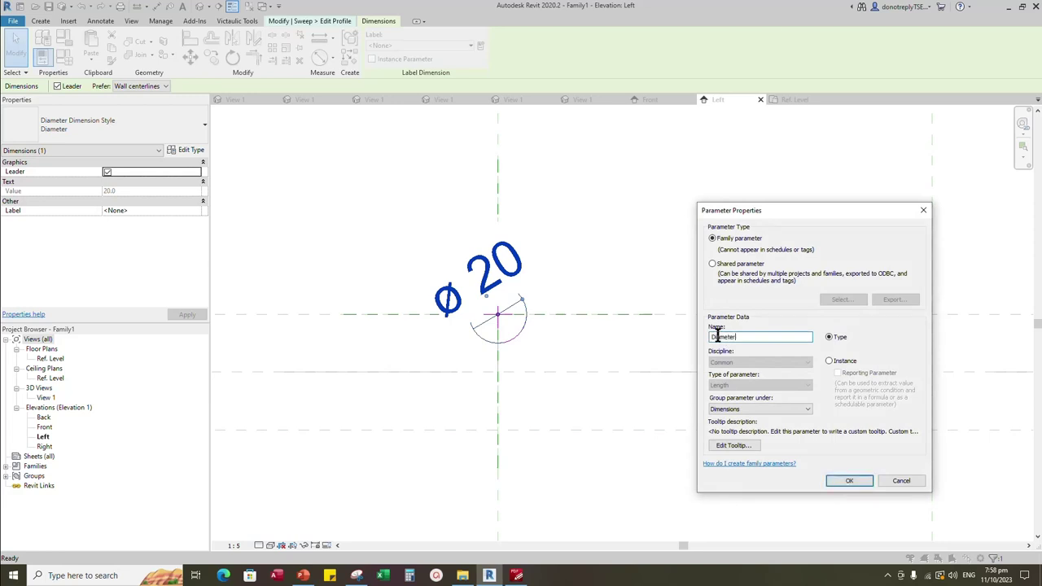
left_click(829, 360)
left_click(848, 480)
left_click(751, 472)
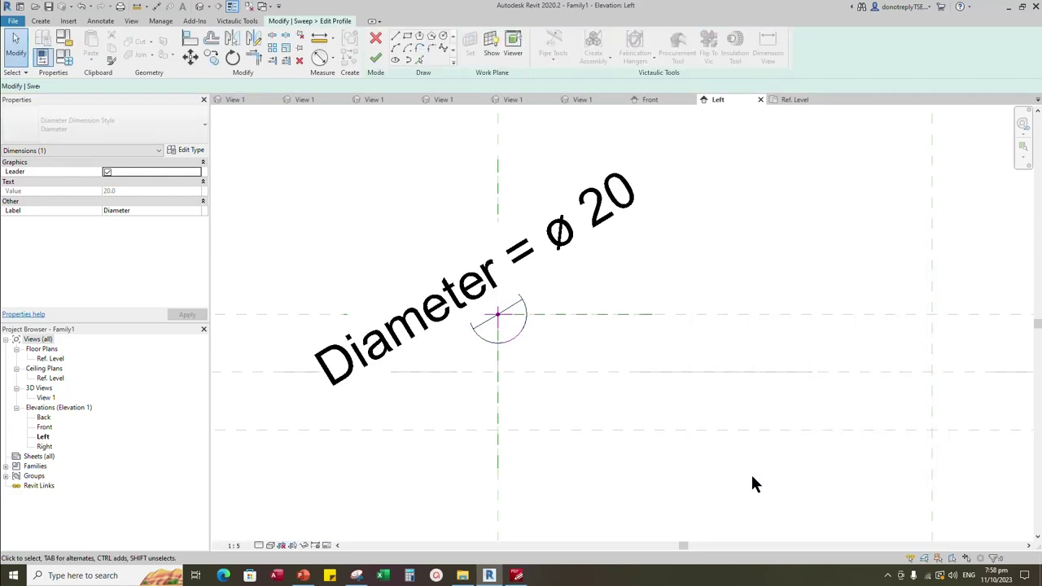
left_click(380, 61)
left_click(376, 59)
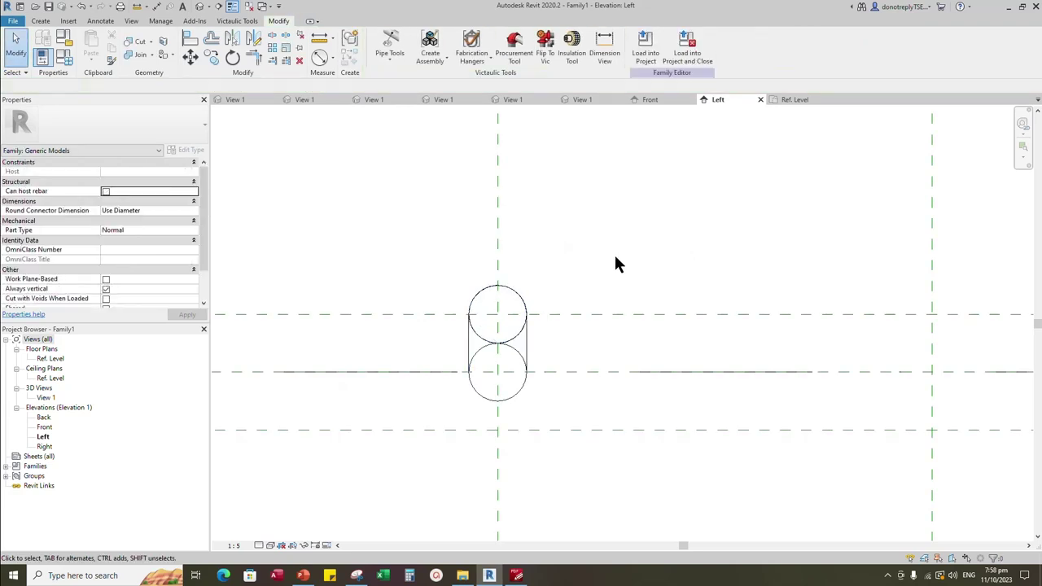
Show the finished sweep in the Front elevation with a shaded visual style
left_click(649, 99)
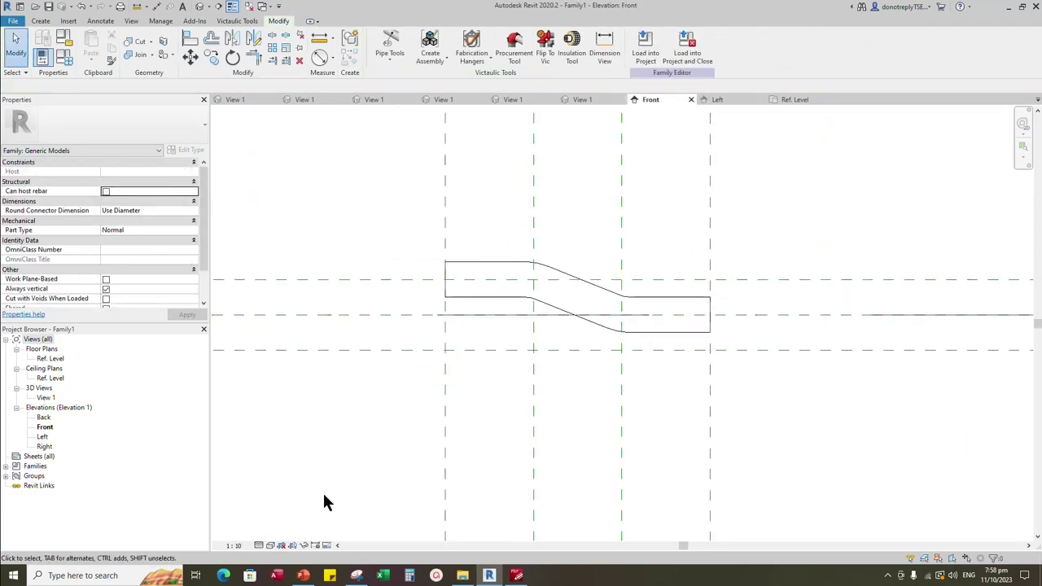
left_click(270, 544)
left_click(290, 523)
scroll(609, 388, "up", 1)
scroll(627, 399, "down", 2)
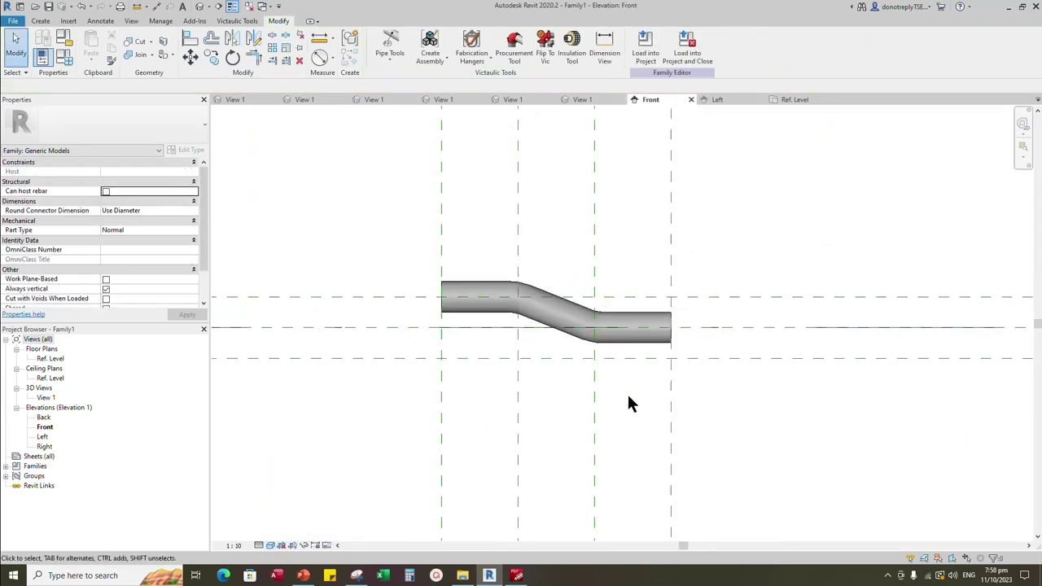
scroll(775, 229, "down", 1)
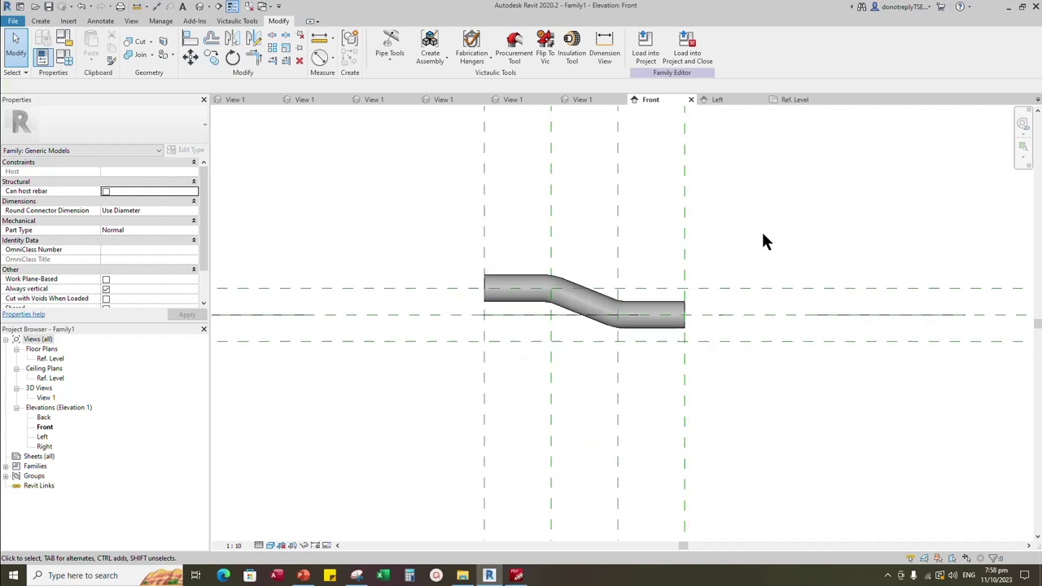
Start a void sweep with the upper horizontal reference plane as work plane, and open the Ref. Level floor plan
left_click(40, 21)
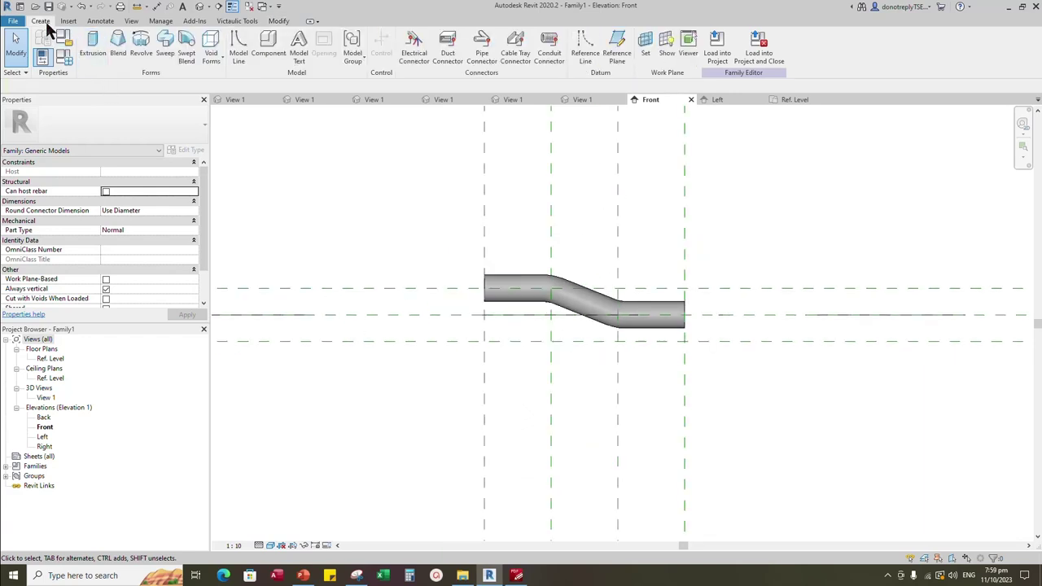
left_click(220, 58)
left_click(230, 145)
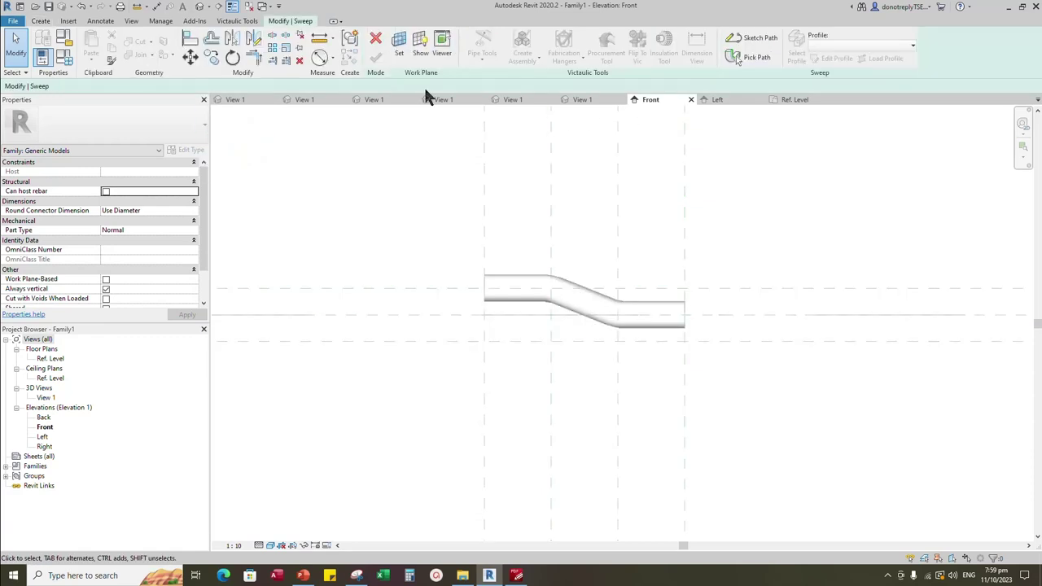
left_click(399, 45)
left_click(432, 305)
left_click(506, 350)
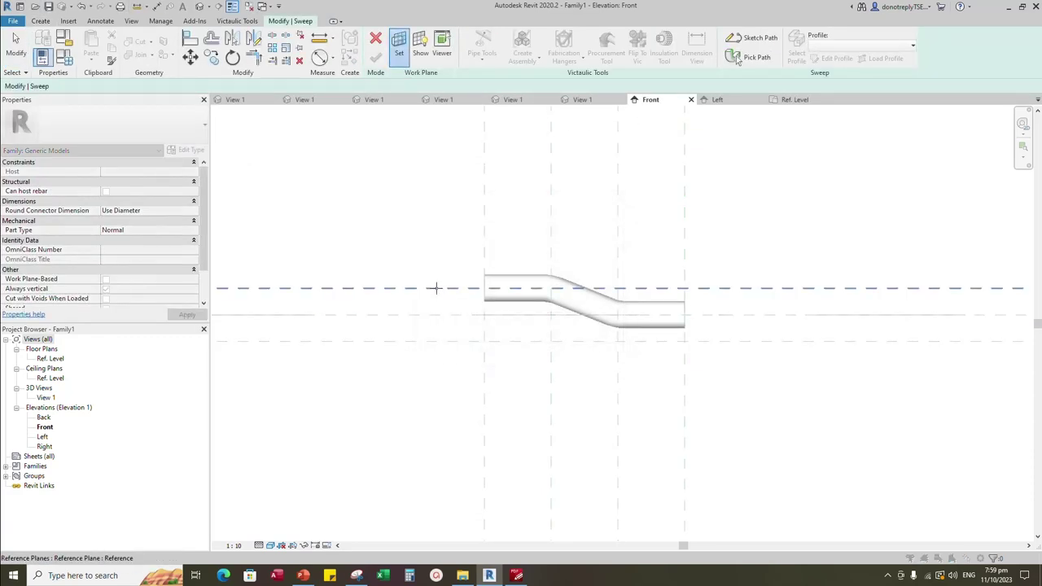
left_click(436, 288)
left_click(522, 388)
key("l")
key("i")
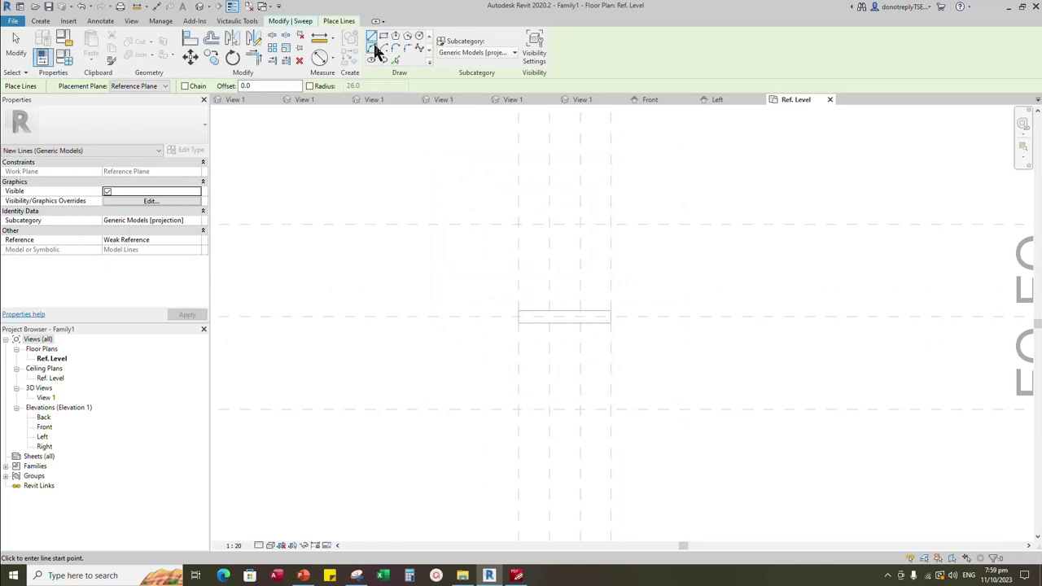
left_click(611, 224)
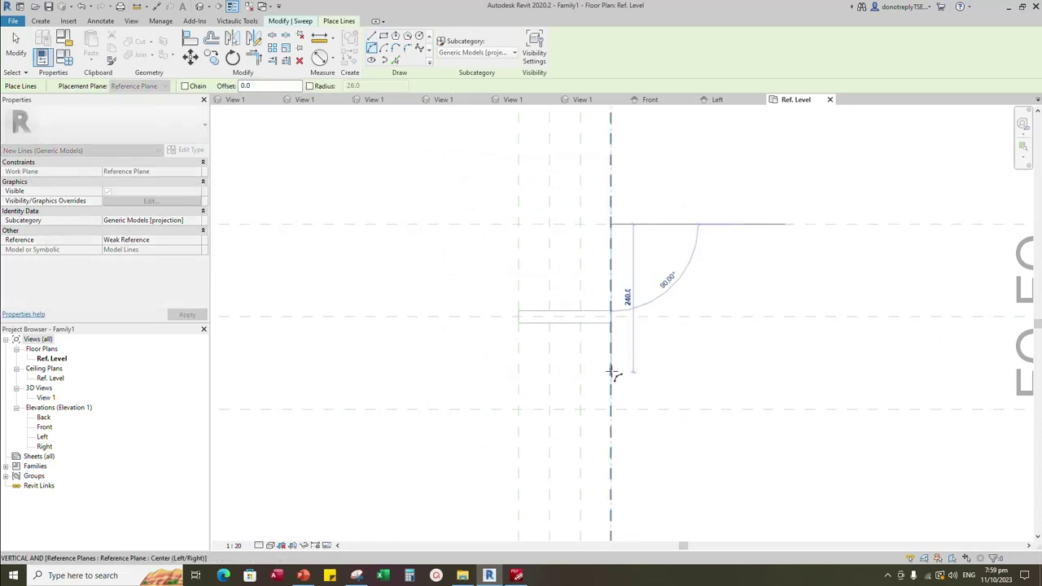
left_click(293, 21)
Sketch the void sweep's path as a semicircular arc from the rightmost plane's upper to lower intersection, bulging to the leftmost plane
left_click(741, 49)
left_click(396, 59)
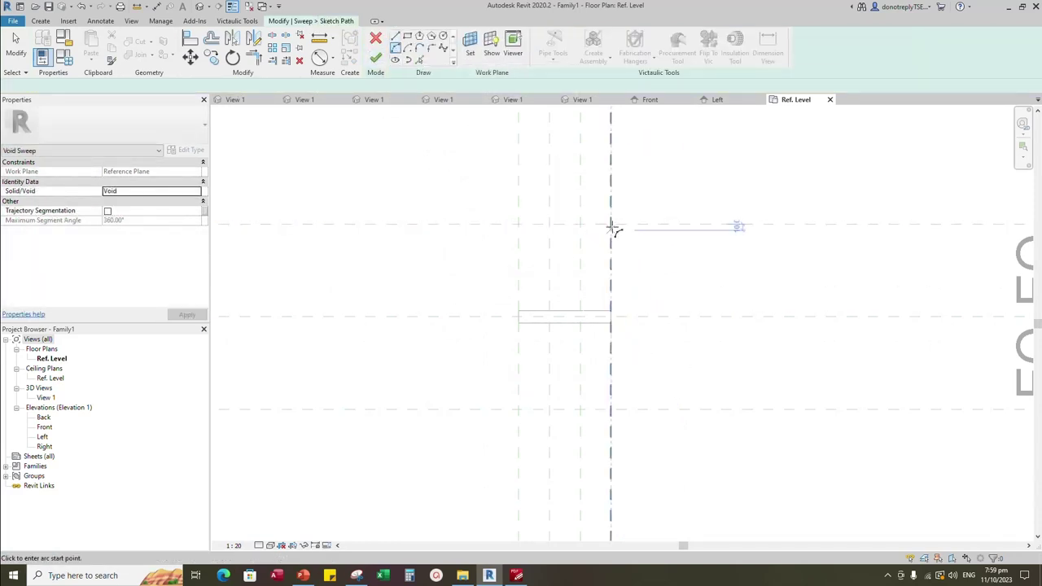
left_click(611, 225)
left_click(611, 408)
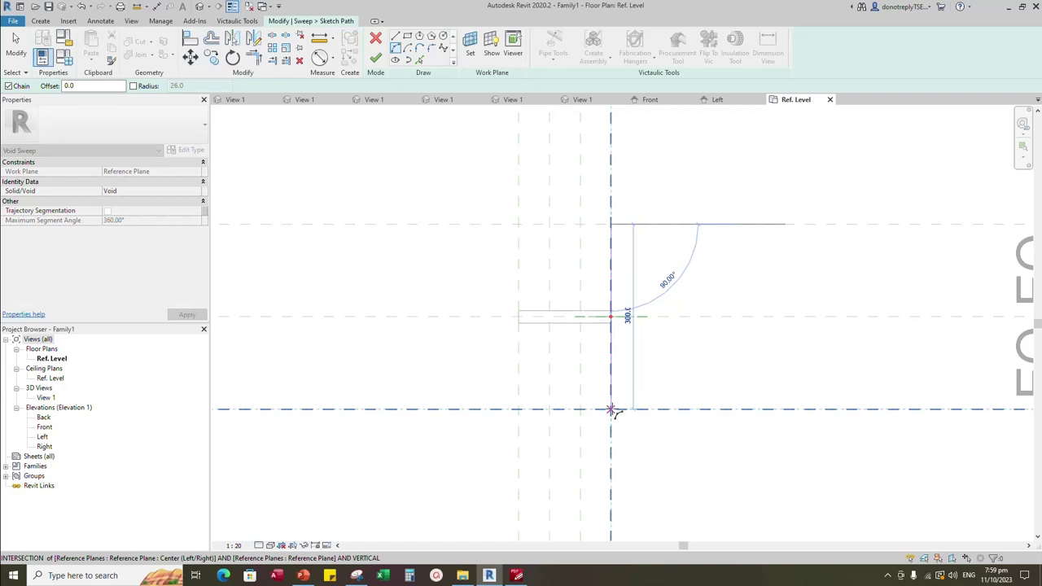
left_click(519, 318)
Align and lock the arc's end points to the outer horizontal reference planes and finish the void sweep's path
key("a")
key("l")
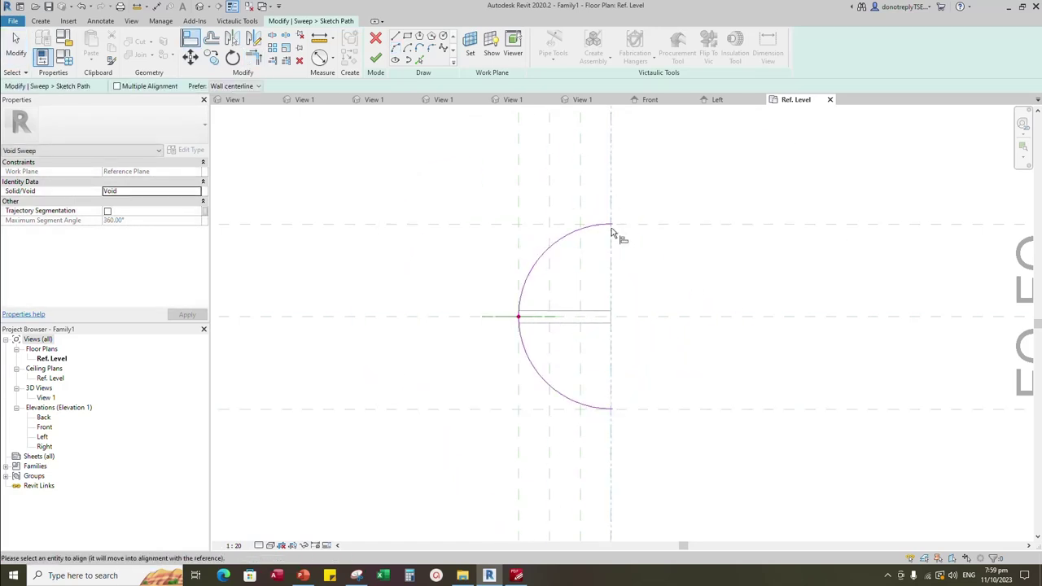
left_click(623, 411)
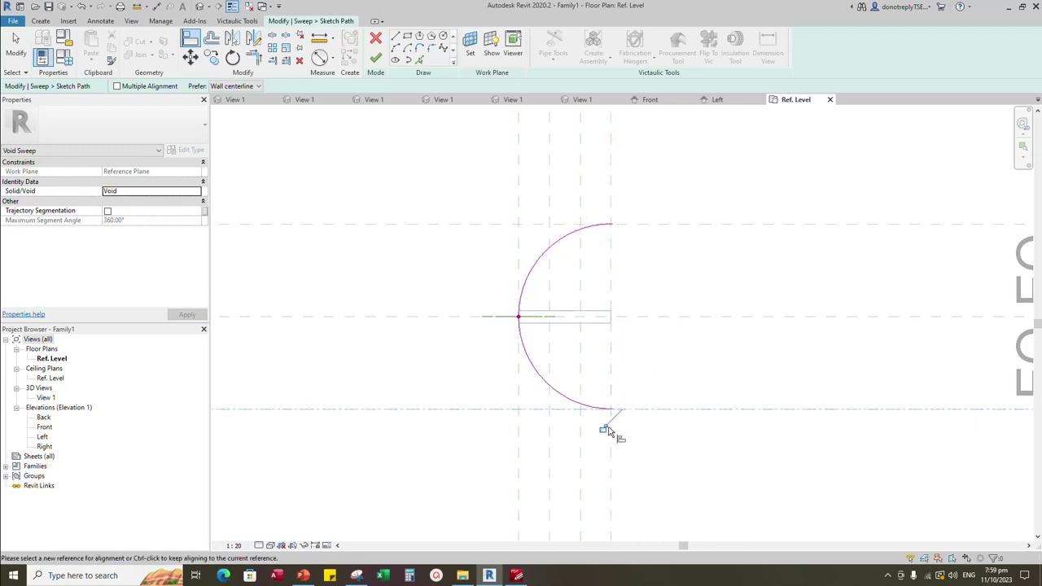
left_click(652, 224)
left_click(622, 235)
key("Escape")
key("Escape")
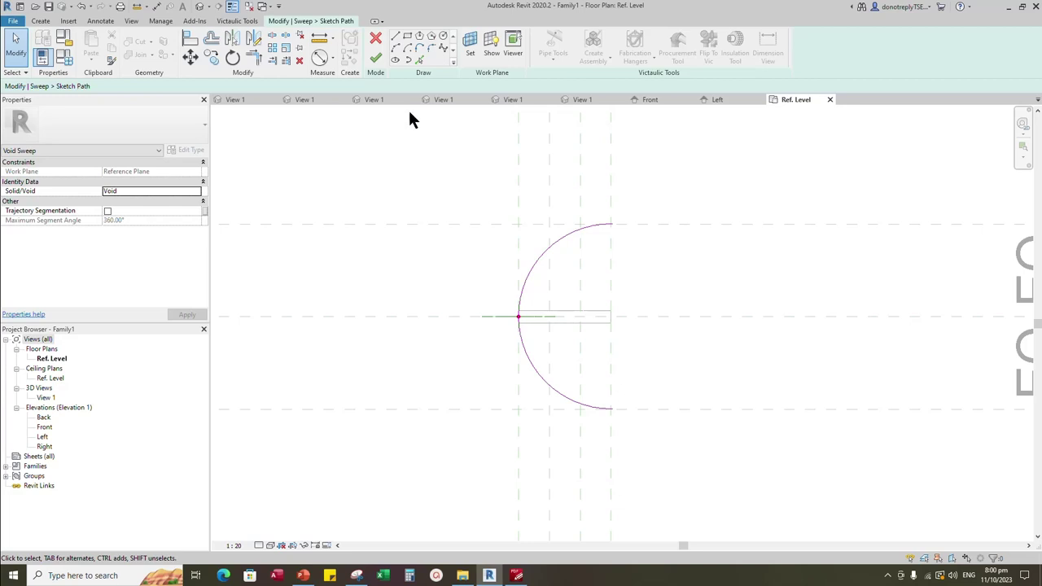
left_click(376, 55)
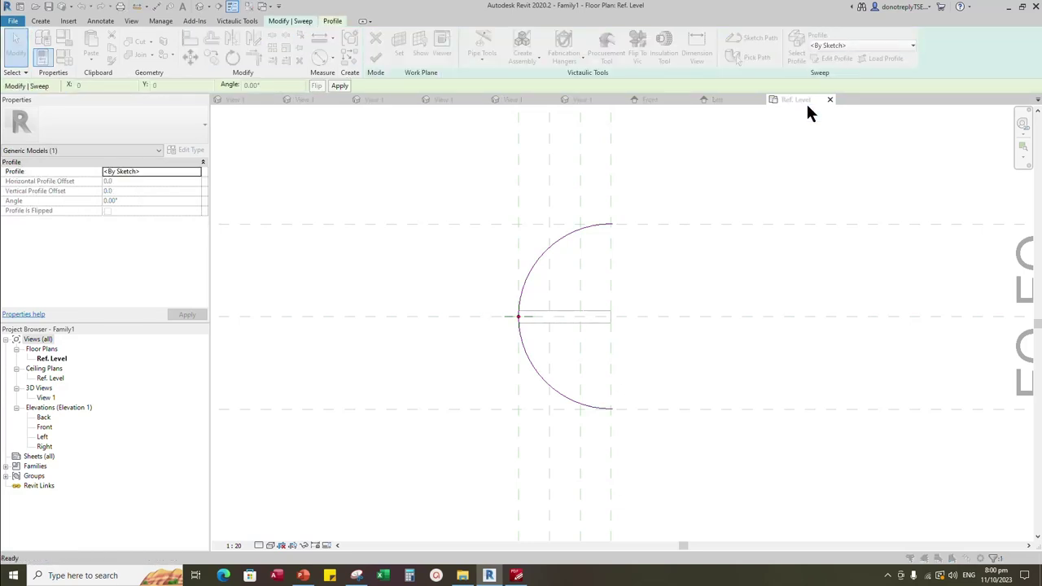
Edit the void sweep's profile in the Back elevation and sketch a circle of radius 11 centred on the path's profile point
left_click(832, 58)
left_click(524, 394)
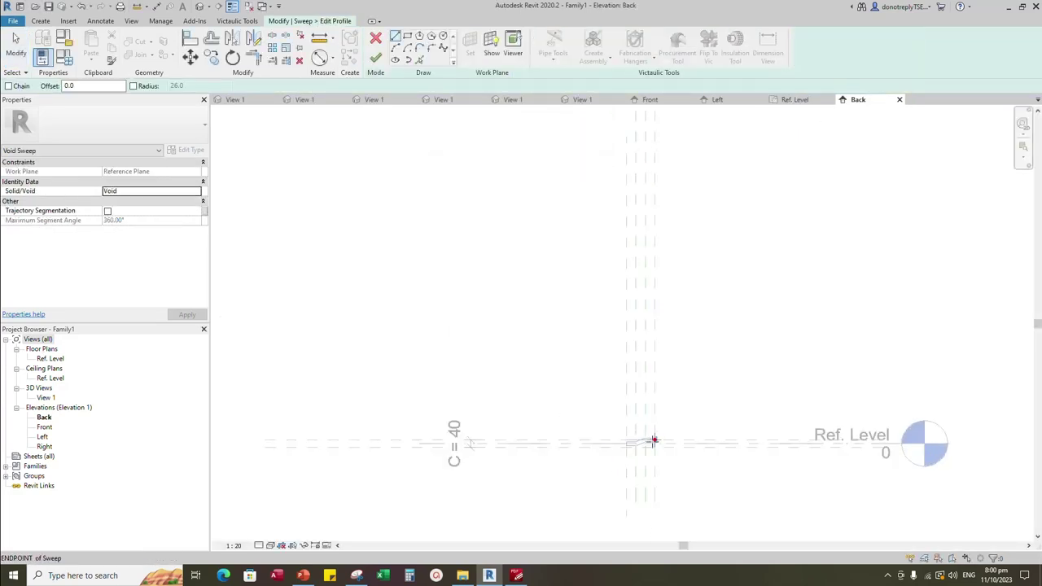
left_click(443, 39)
left_click(528, 317)
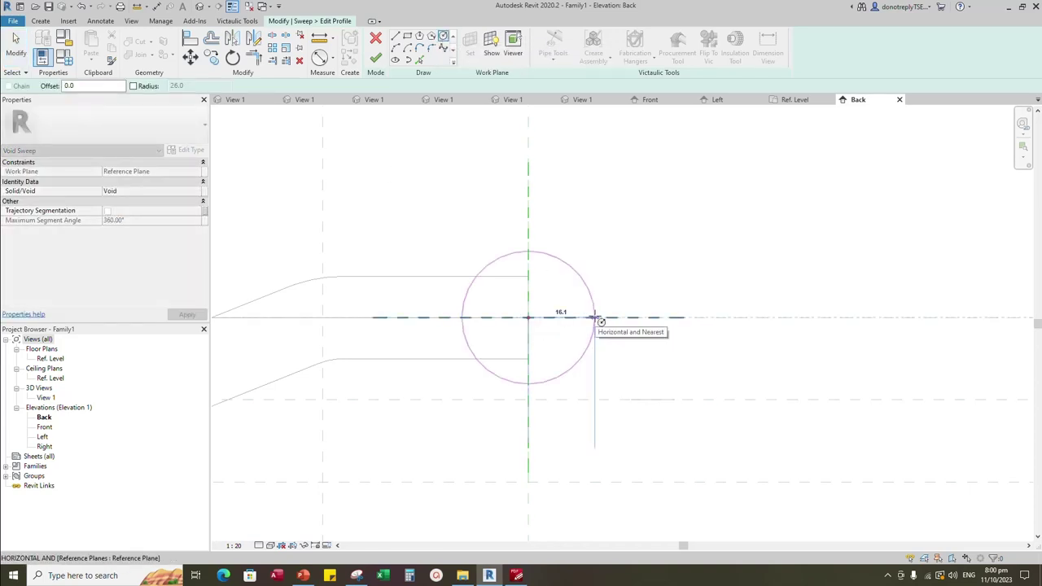
type("11")
key("Return")
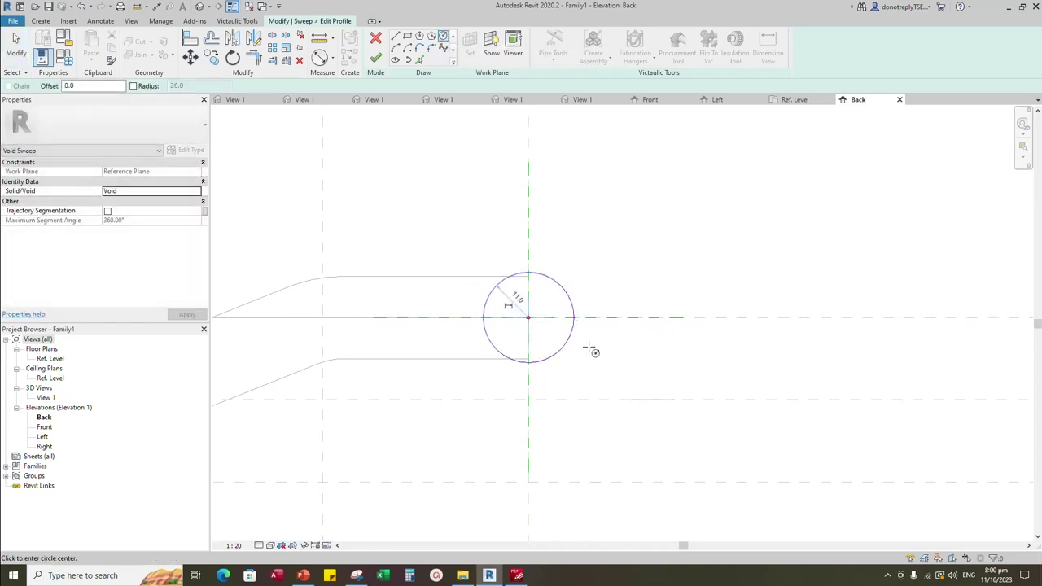
Make the profile circle's center mark visible and align it with the vertical and horizontal reference planes through its center
key("Escape")
left_click(571, 332)
left_click(106, 172)
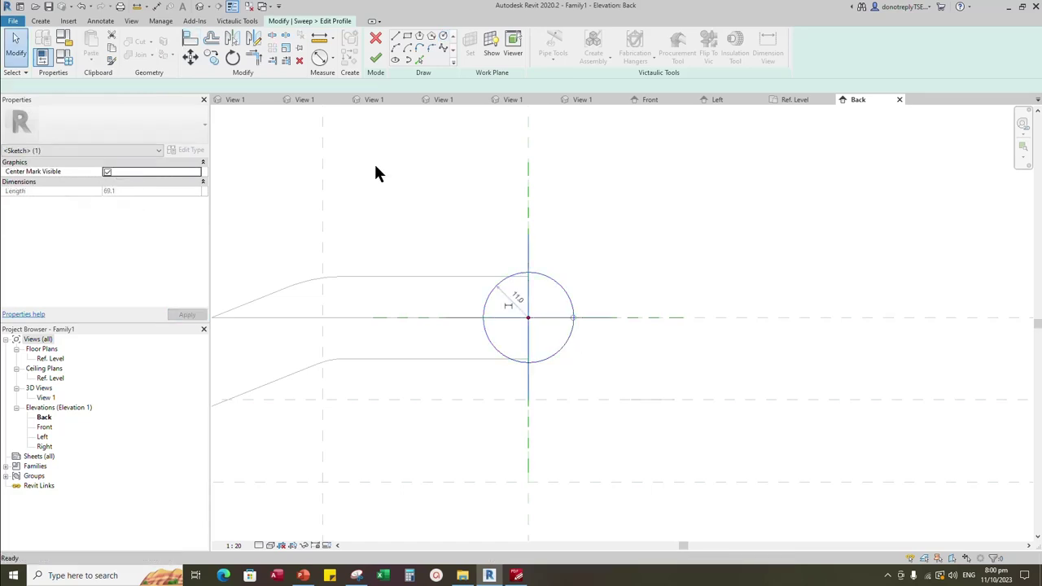
scroll(610, 324, "down", 3)
key("a")
key("l")
left_click(581, 149)
left_click(583, 322)
left_click(628, 322)
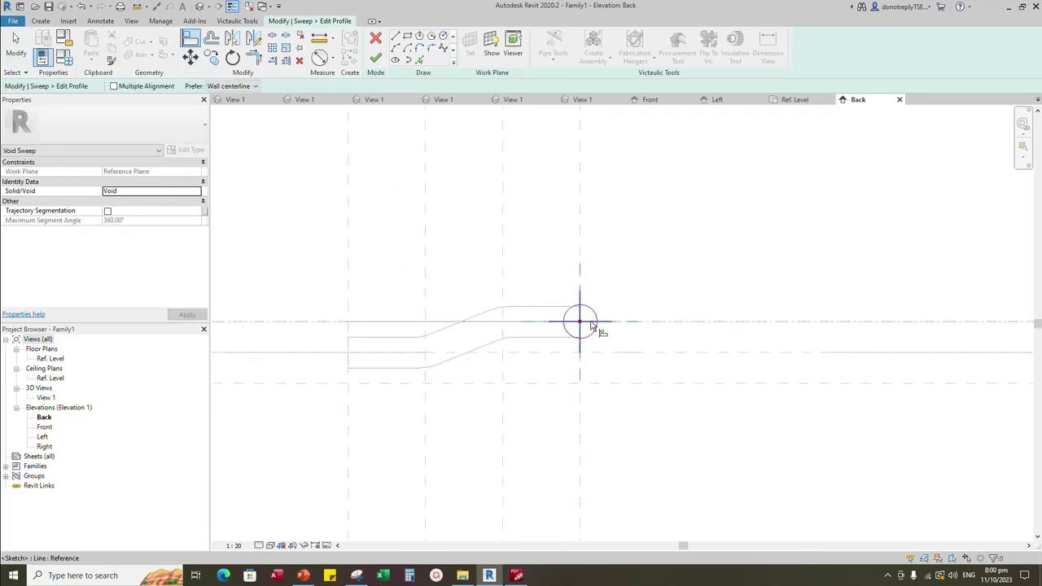
key("Escape")
Place a diameter dimension on the profile circle and set the Back elevation's scale to 1:5
left_click(319, 57)
scroll(581, 333, "up", 4)
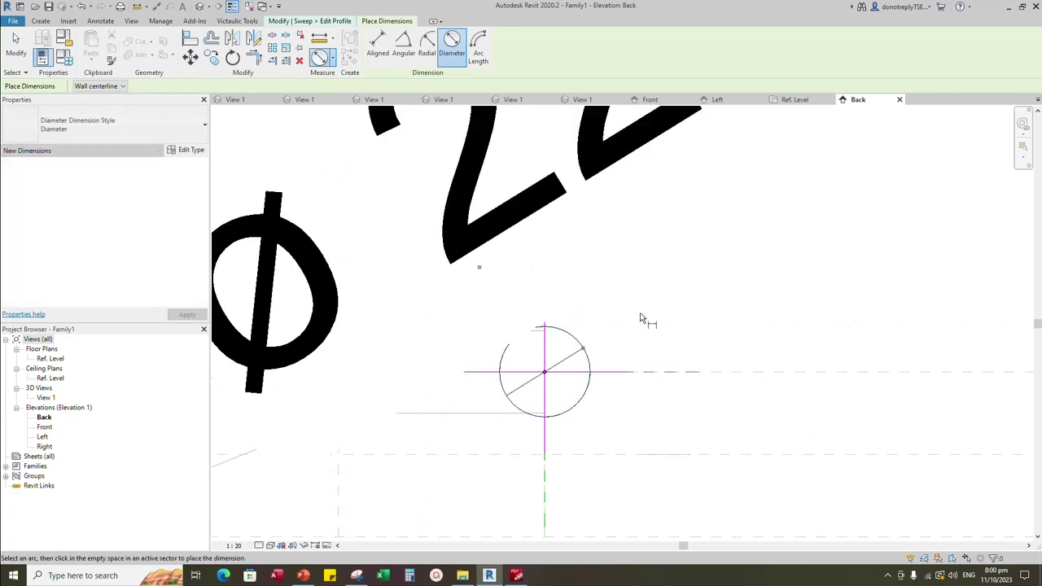
left_click(640, 317)
left_click(233, 545)
left_click(249, 427)
key("Escape")
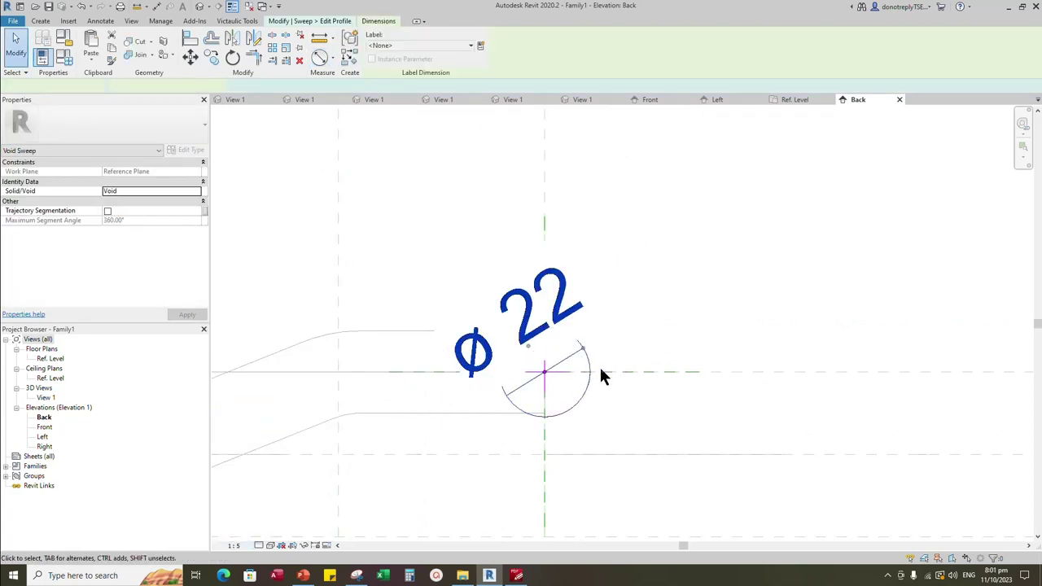
Label the circle's diameter dimension with a new instance family parameter named SD
left_click(481, 48)
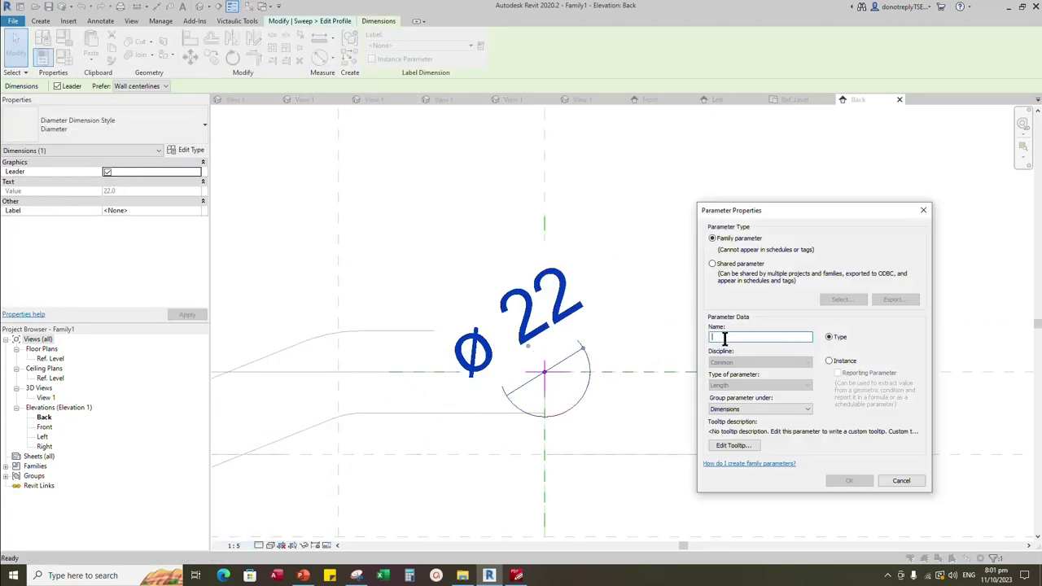
left_click(828, 361)
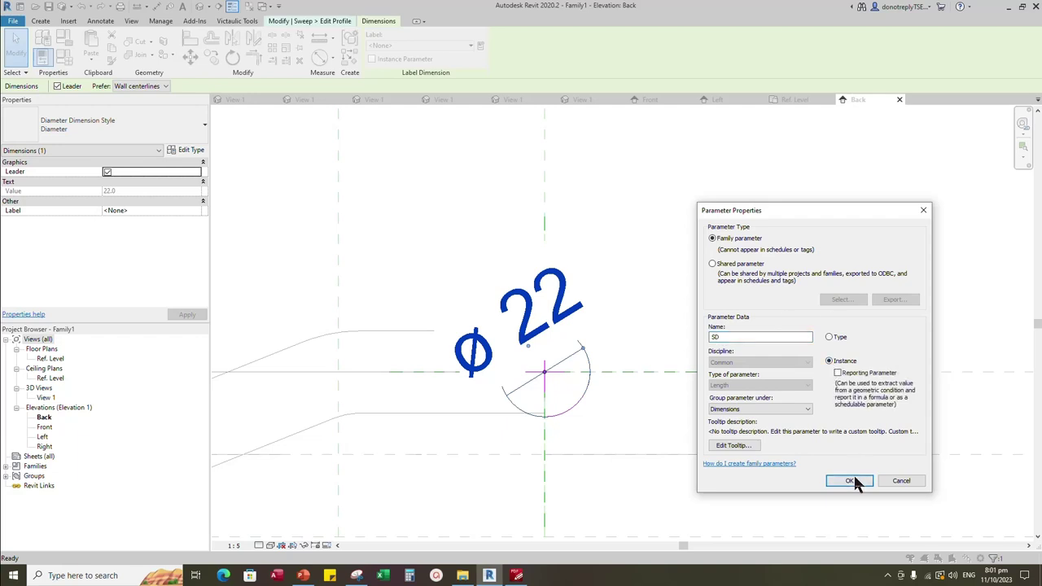
left_click(848, 480)
left_click(409, 162)
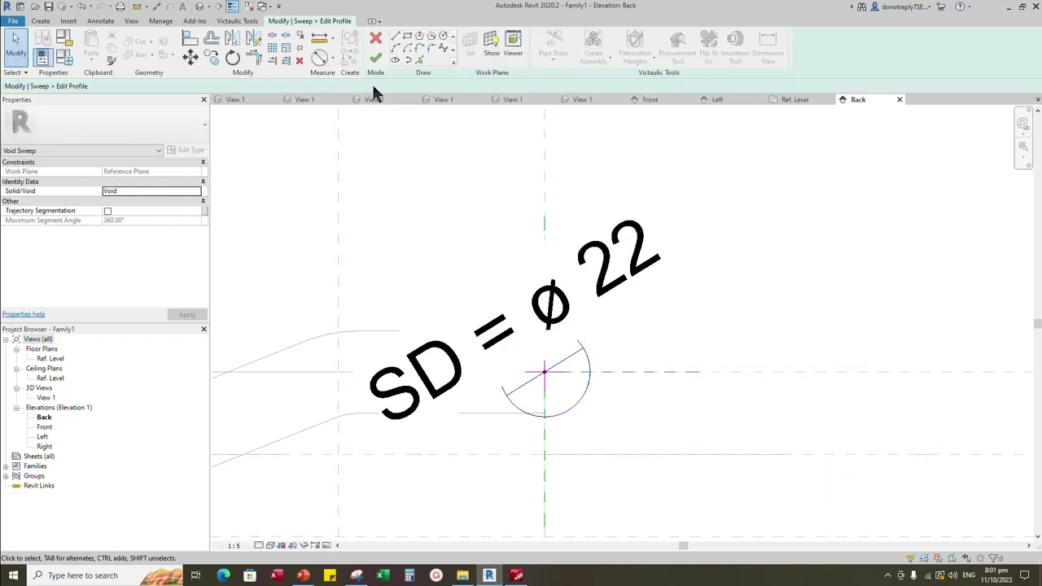
Finish the profile and the void sweep, close the Back elevation, and return to the Front elevation
left_click(376, 56)
left_click(376, 56)
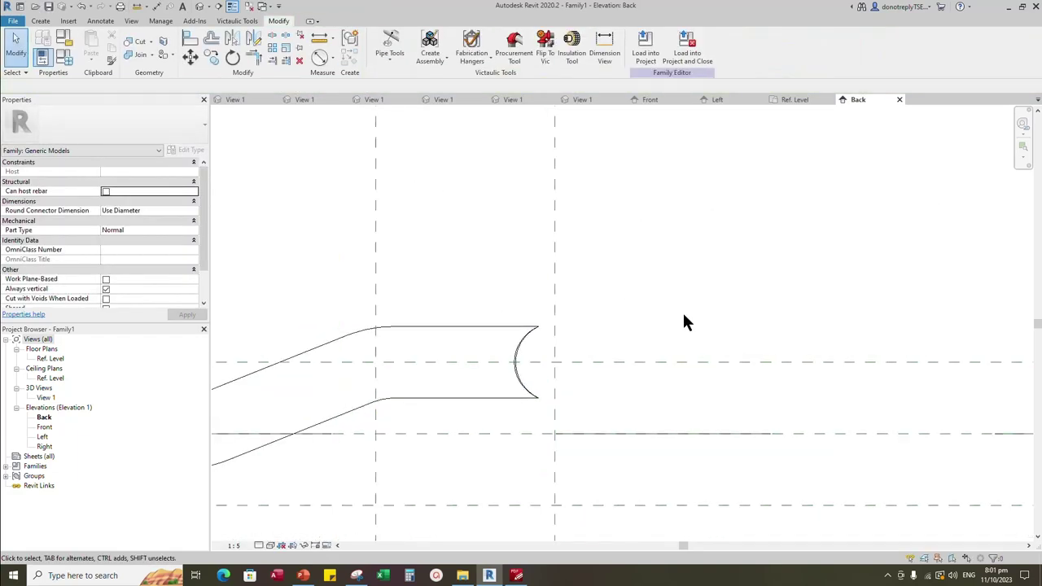
scroll(682, 310, "down", 3)
left_click(651, 99)
left_click(899, 99)
scroll(838, 194, "up", 2)
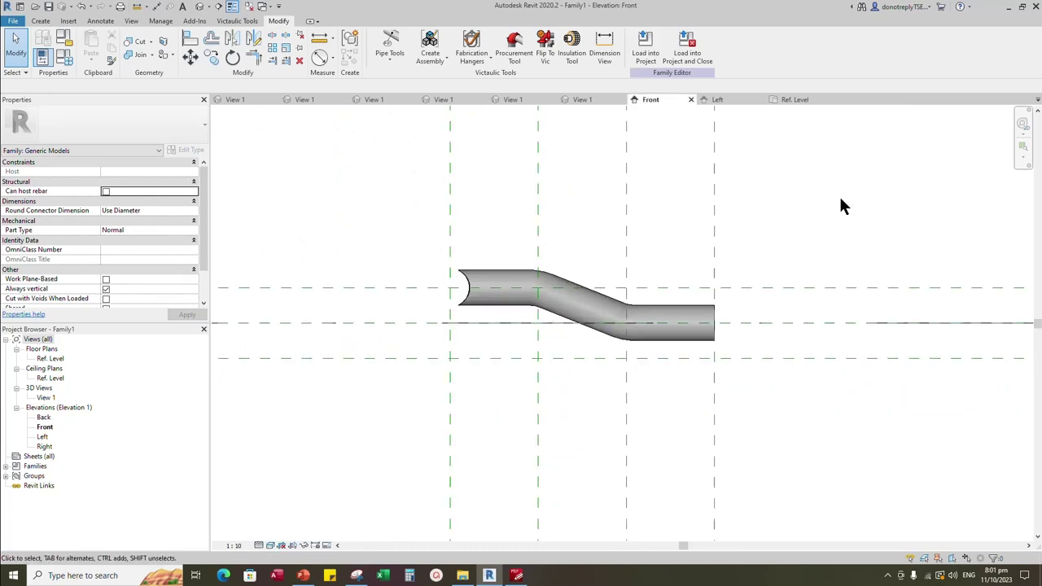
scroll(657, 376, "down", 1)
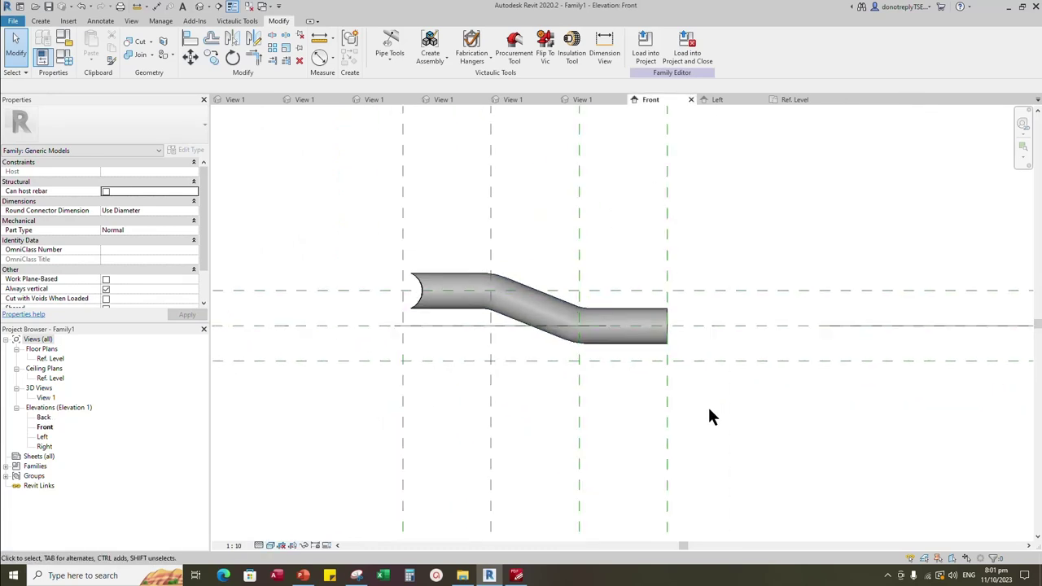
Start a void extrusion with the Ref. Level as its picked work plane, and open the Ref. Level floor plan
left_click(41, 21)
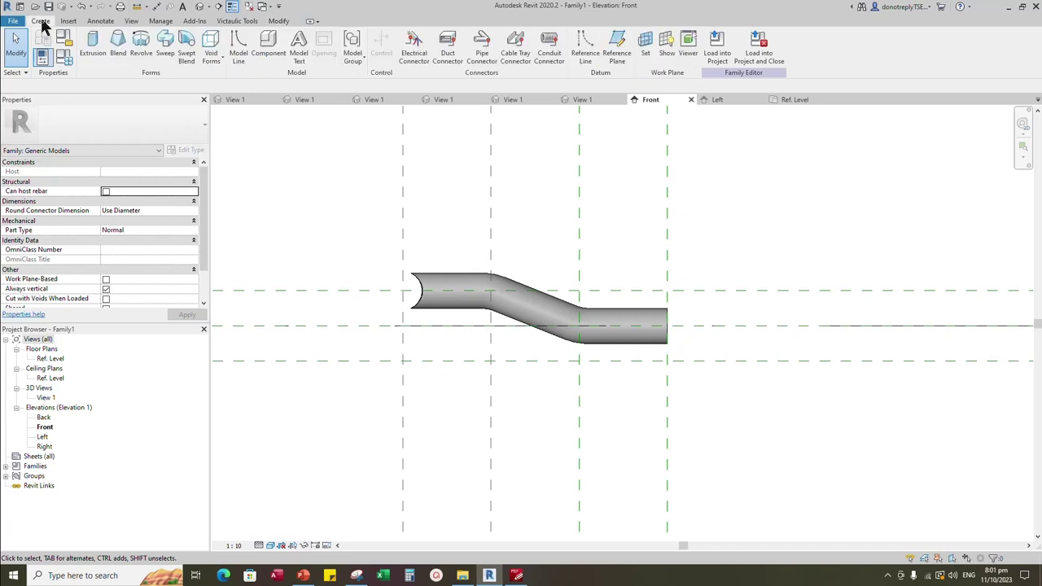
left_click(213, 59)
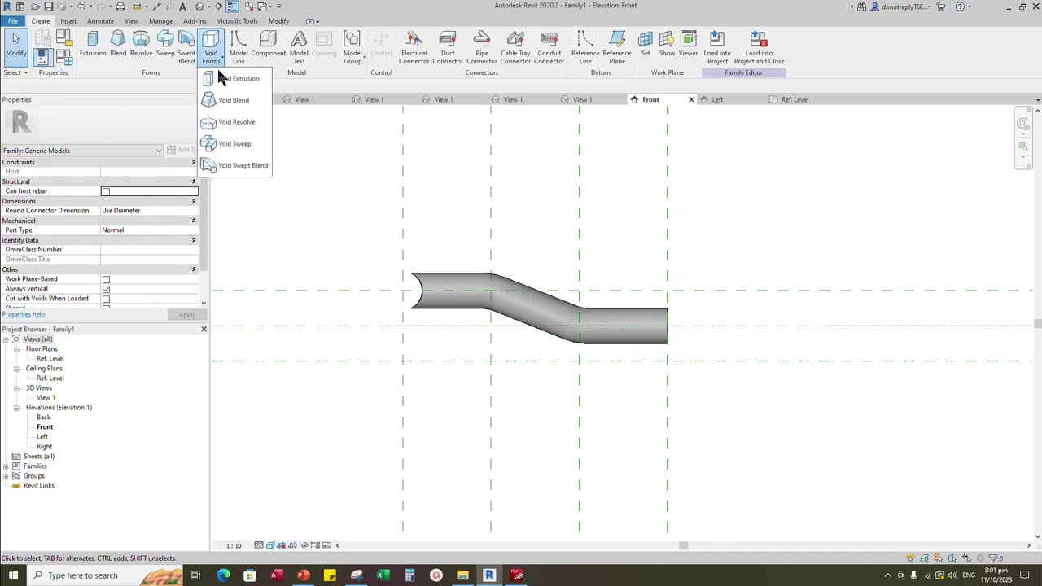
left_click(233, 79)
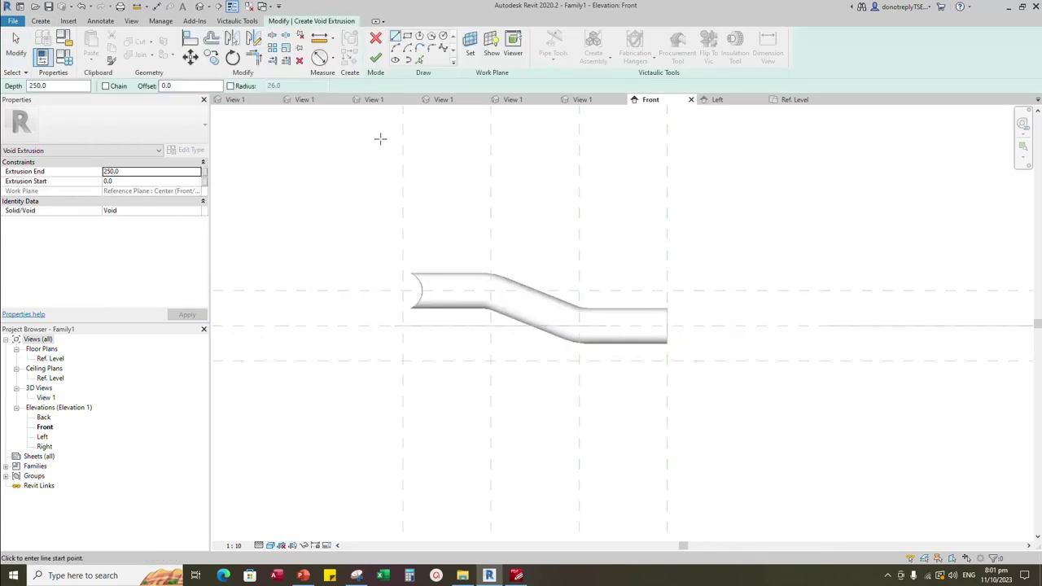
left_click(470, 45)
left_click(429, 298)
left_click(516, 347)
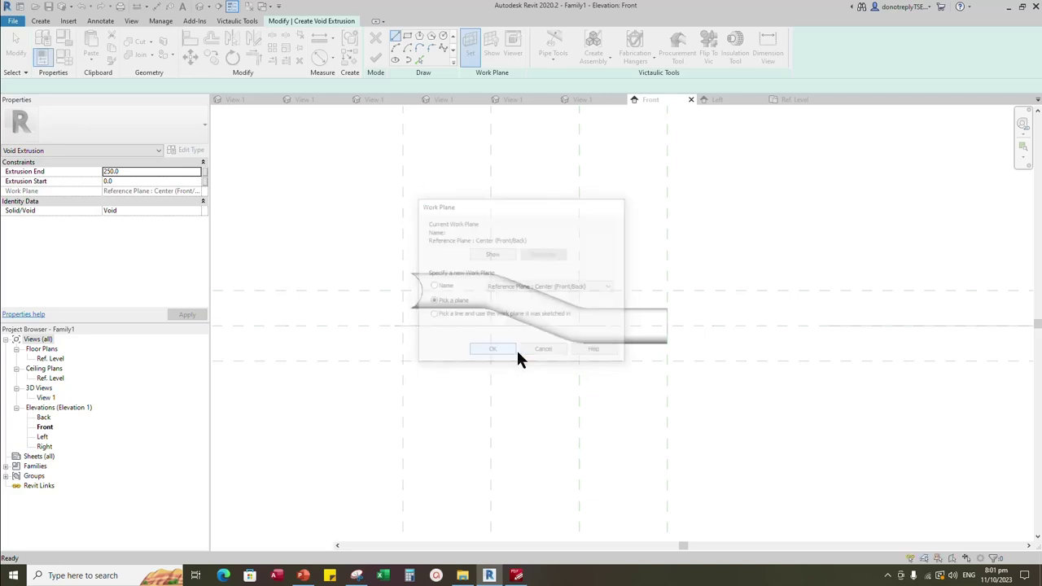
left_click(711, 327)
left_click(522, 396)
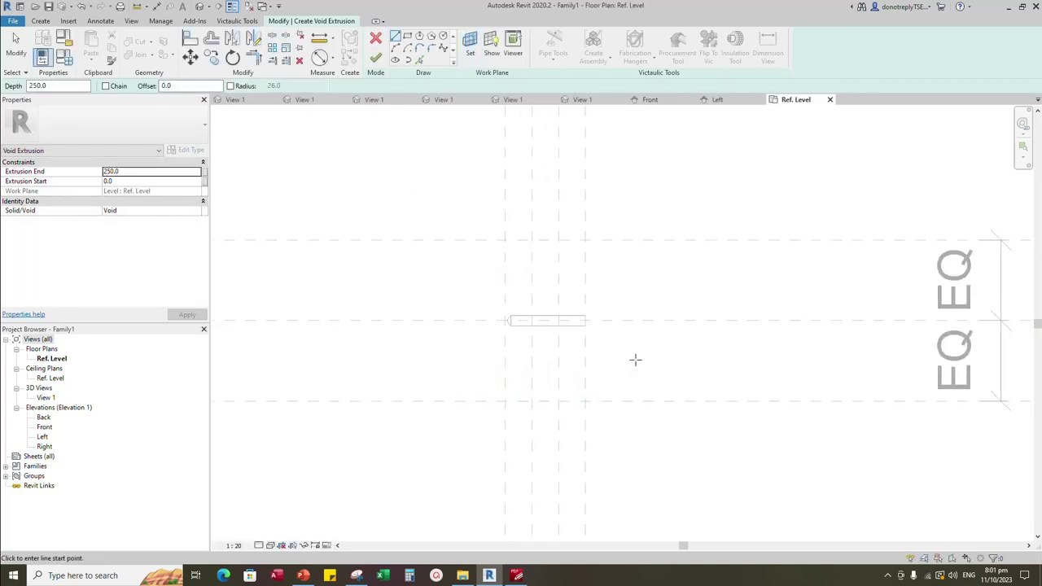
Sketch a circle of radius 22 centred where the rightmost reference plane crosses the Center (Front/Back) plane
key("Escape")
key("Escape")
scroll(587, 338, "up", 5)
left_click(444, 37)
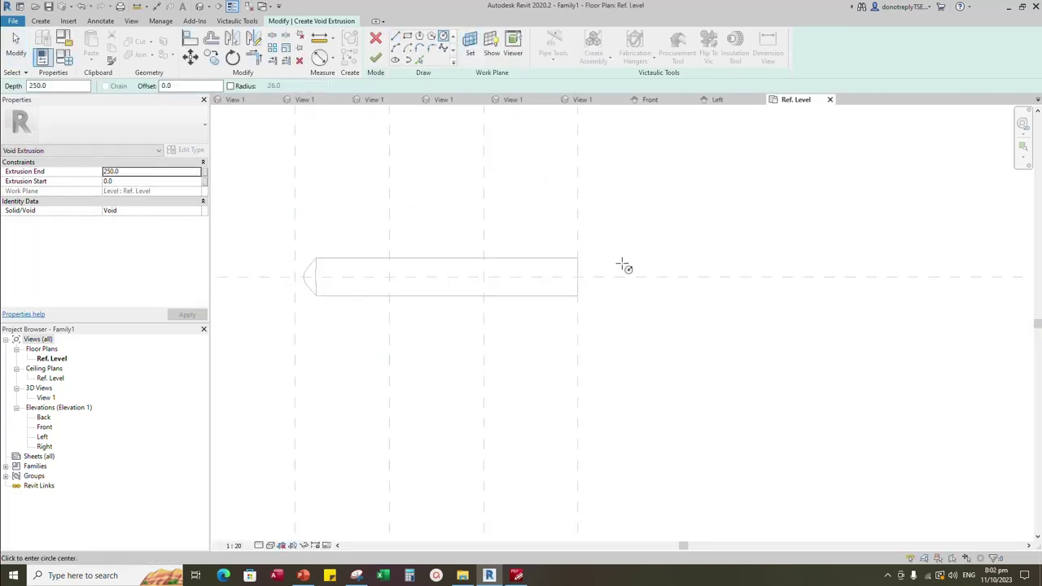
left_click(587, 281)
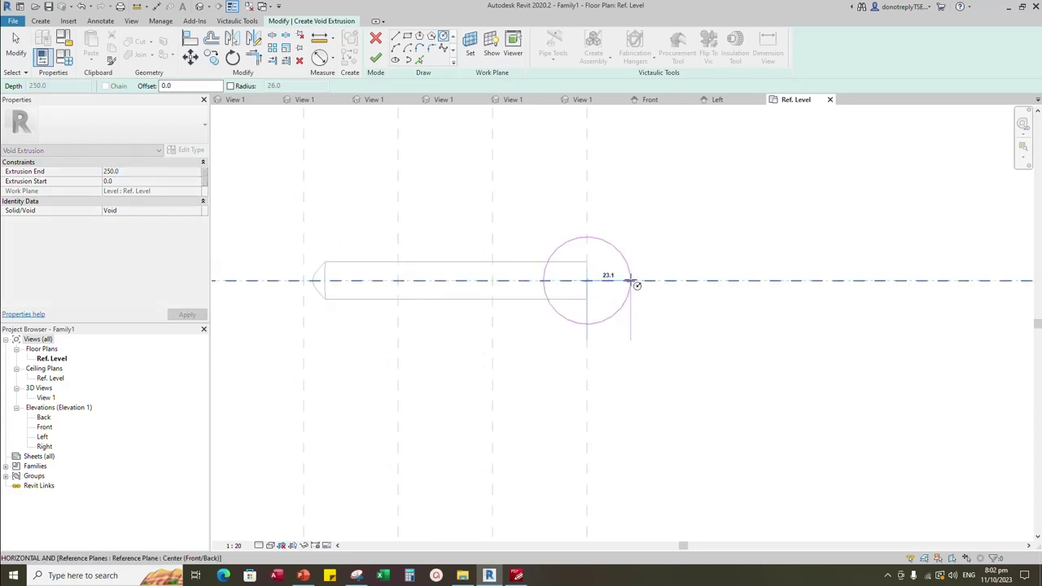
type("22")
key("Return")
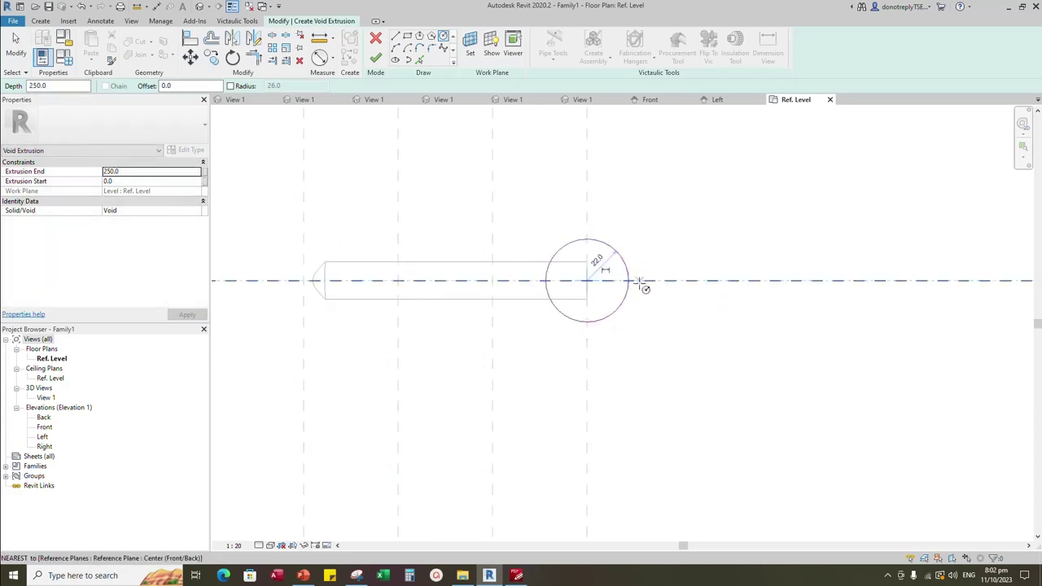
scroll(641, 291, "up", 2)
key("Escape")
Make the void extrusion circle's center mark visible and align it to the rightmost and Center (Front/Back) reference planes
left_click(620, 299)
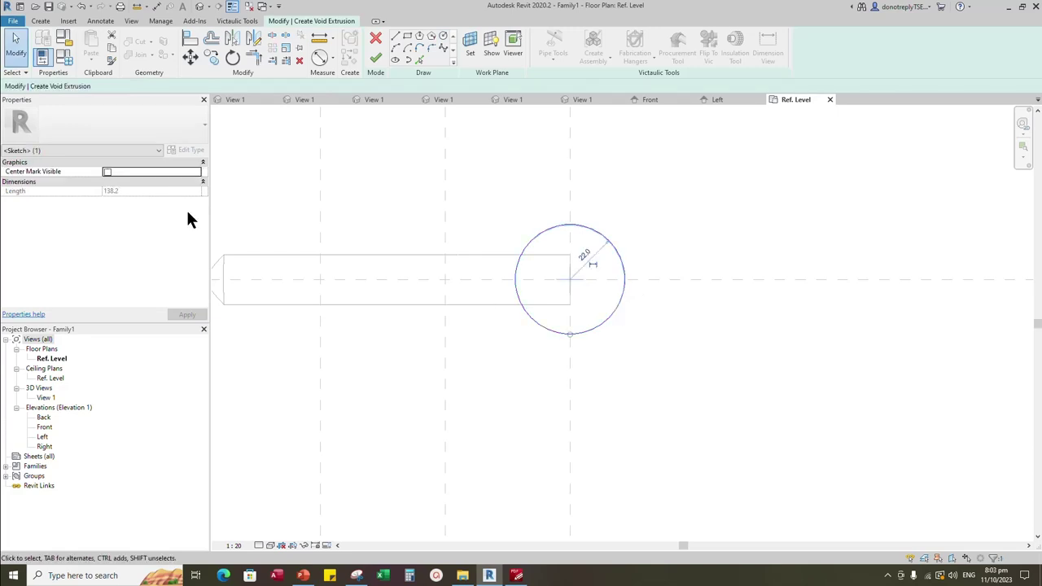
left_click(107, 172)
left_click(191, 40)
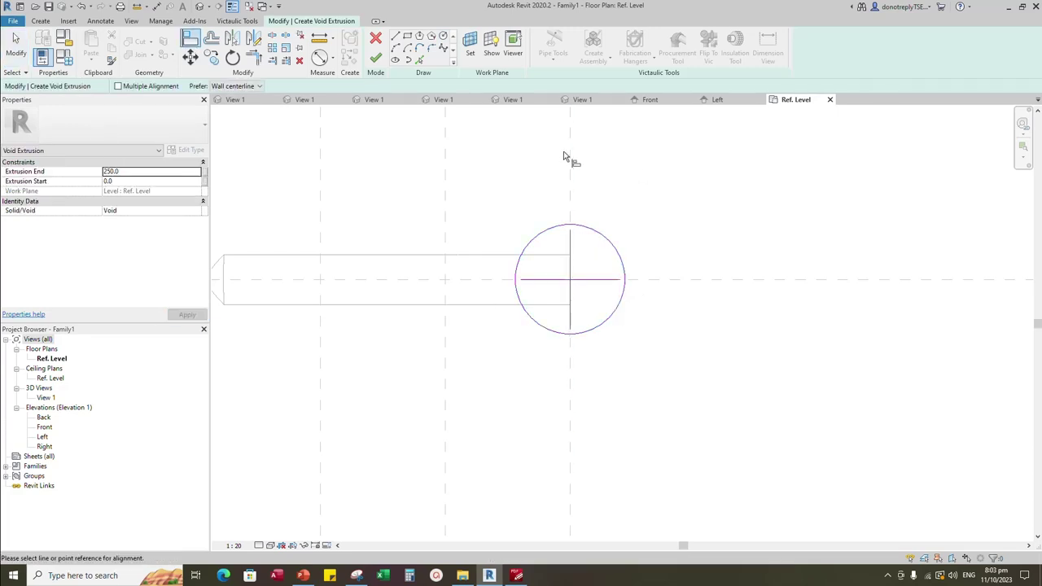
left_click(569, 163)
left_click(570, 259)
left_click(734, 281)
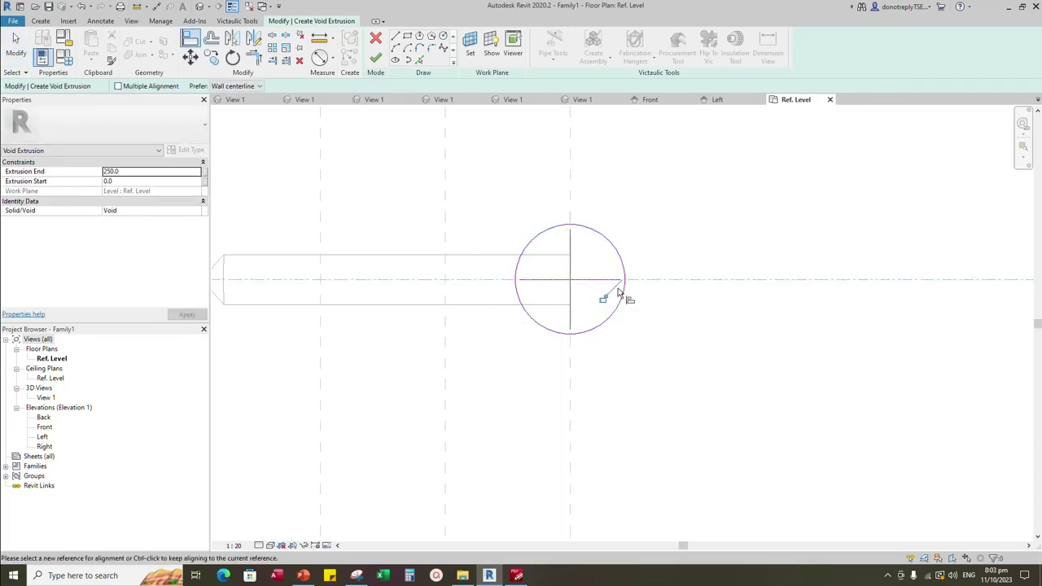
Place a radial dimension on the void extrusion circle and set the floor plan's scale to 1:5
left_click(619, 296)
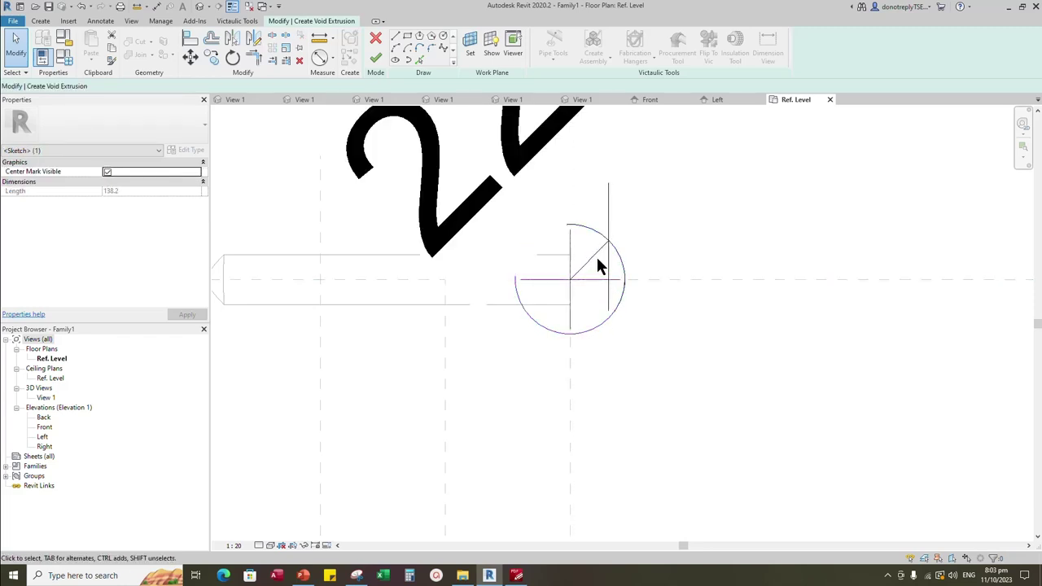
left_click(593, 255)
scroll(707, 452, "down", 4)
left_click(234, 546)
left_click(245, 414)
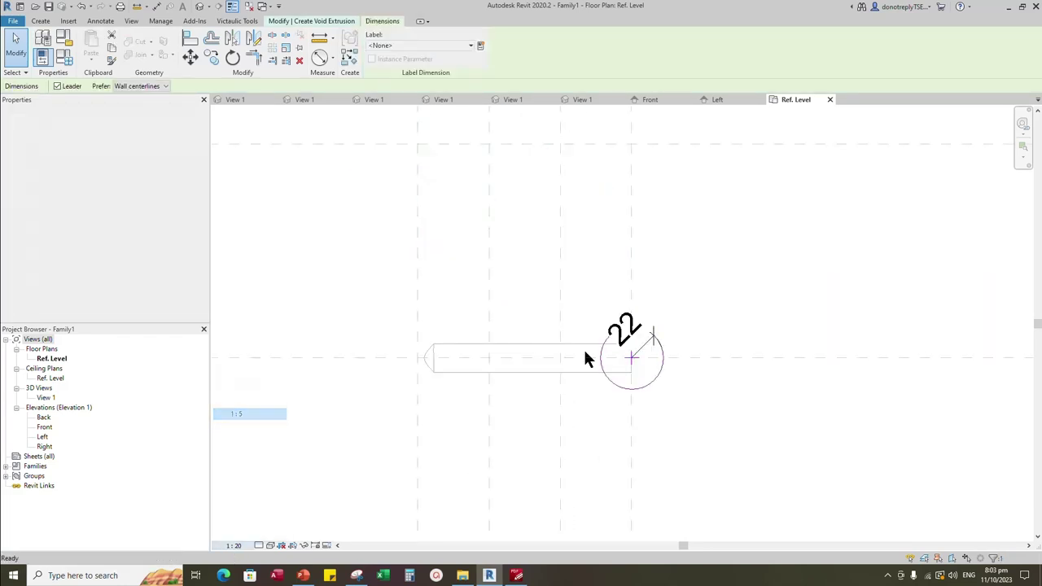
Label the circle's radial dimension with the SD parameter and finish the void extrusion
scroll(643, 342, "up", 3)
left_click(639, 345)
left_click(204, 212)
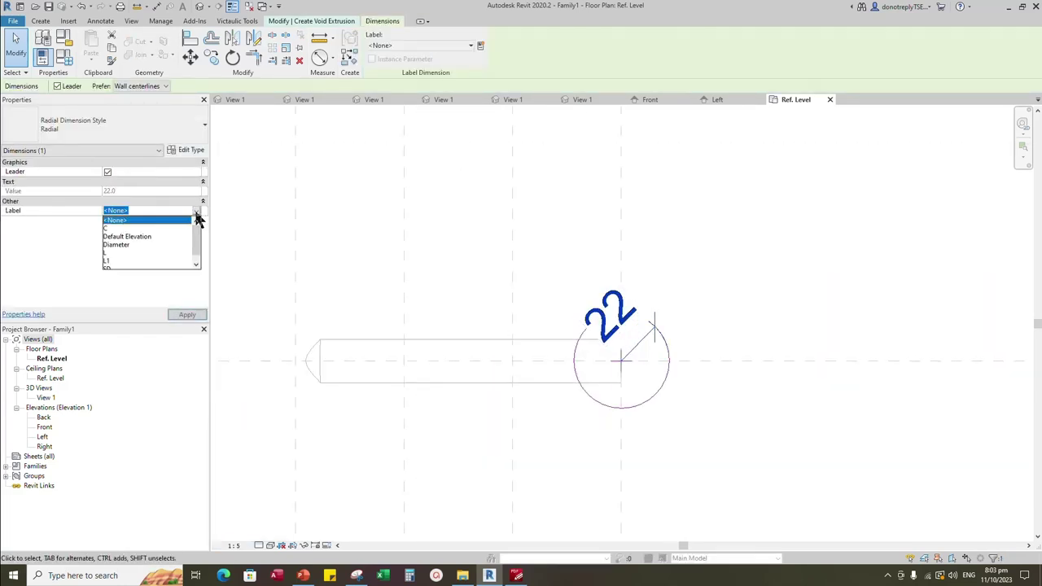
left_click(122, 255)
left_click(762, 394)
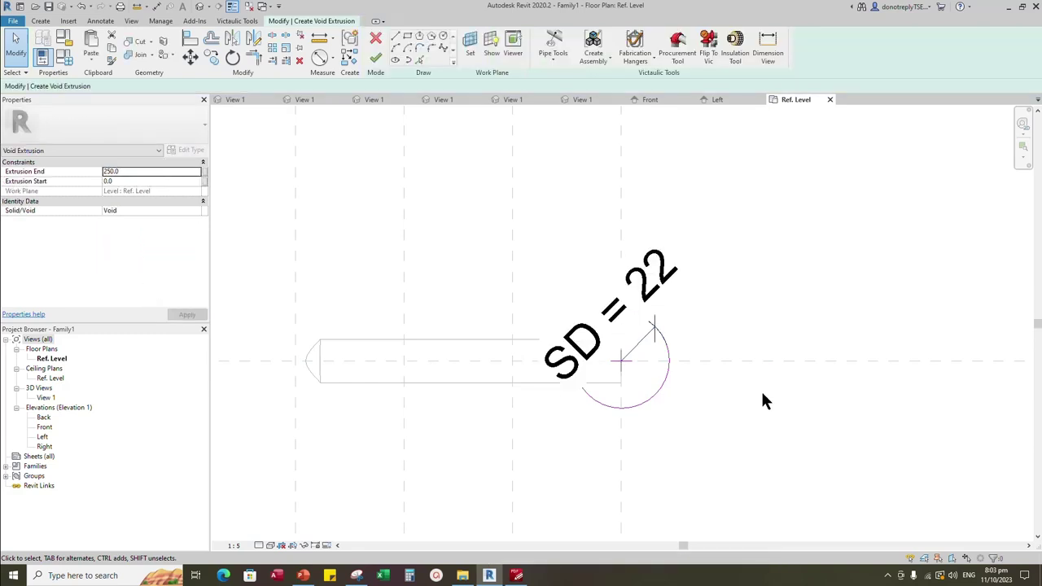
left_click(376, 63)
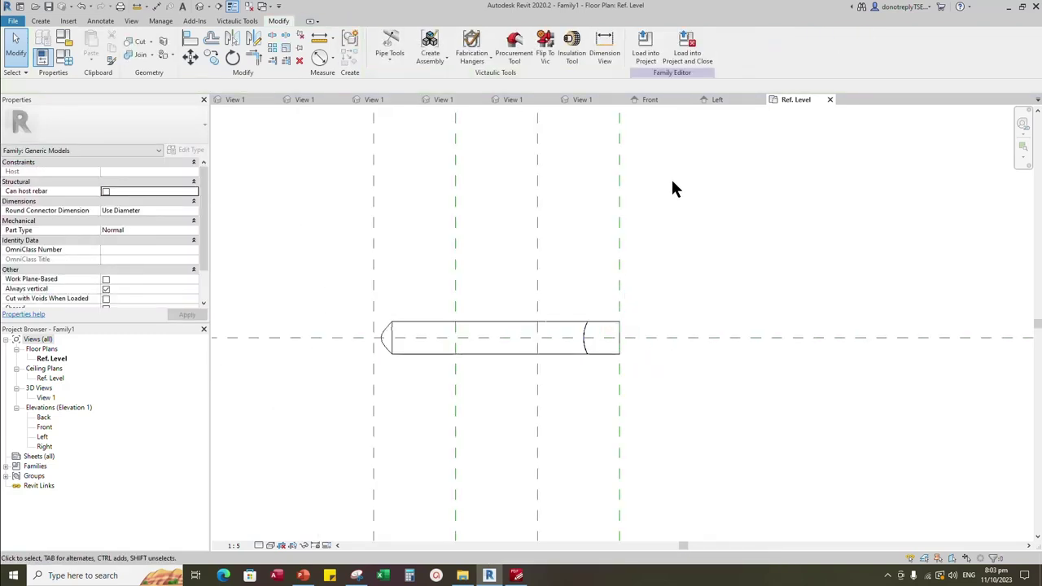
In the Front elevation, extend the void extrusion's upper end to the upper horizontal reference plane so it cuts the whole pipe end
left_click(650, 100)
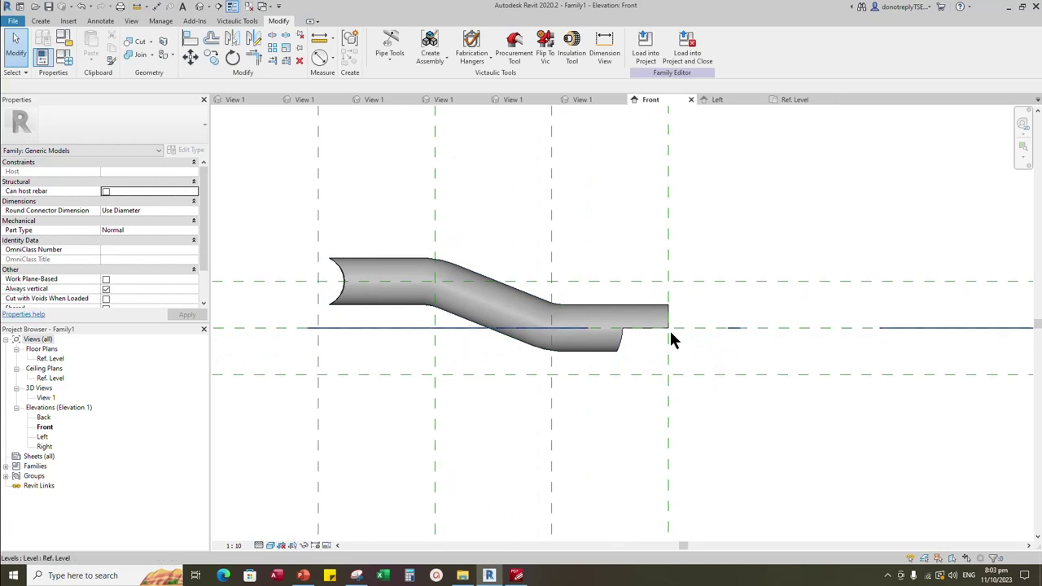
left_click(641, 325)
scroll(642, 324, "down", 1)
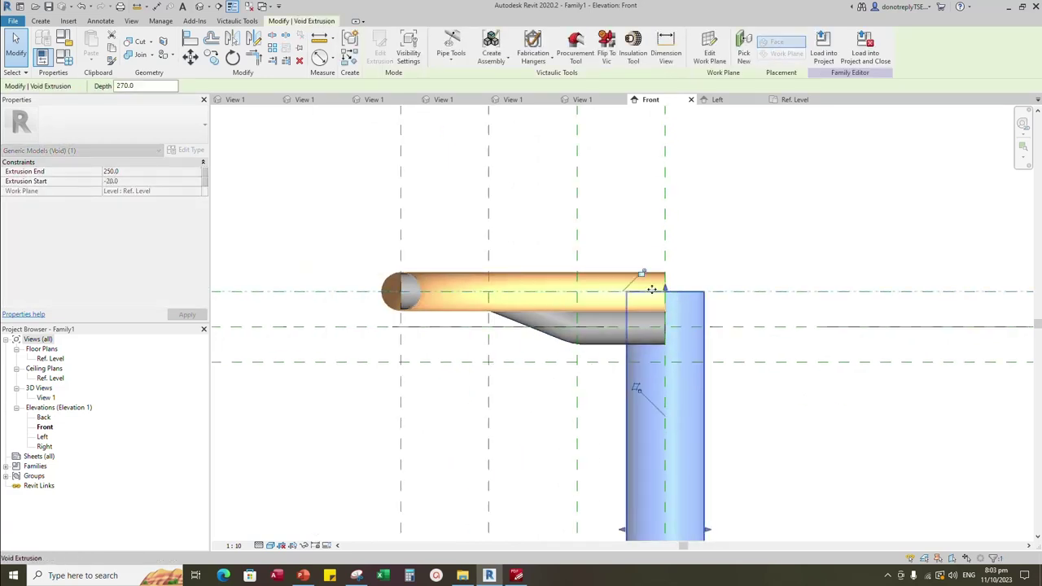
scroll(651, 289, "down", 2)
left_click_drag(697, 339, 696, 300)
left_click(609, 317)
left_click(716, 344)
scroll(667, 305, "up", 3)
scroll(656, 293, "up", 2)
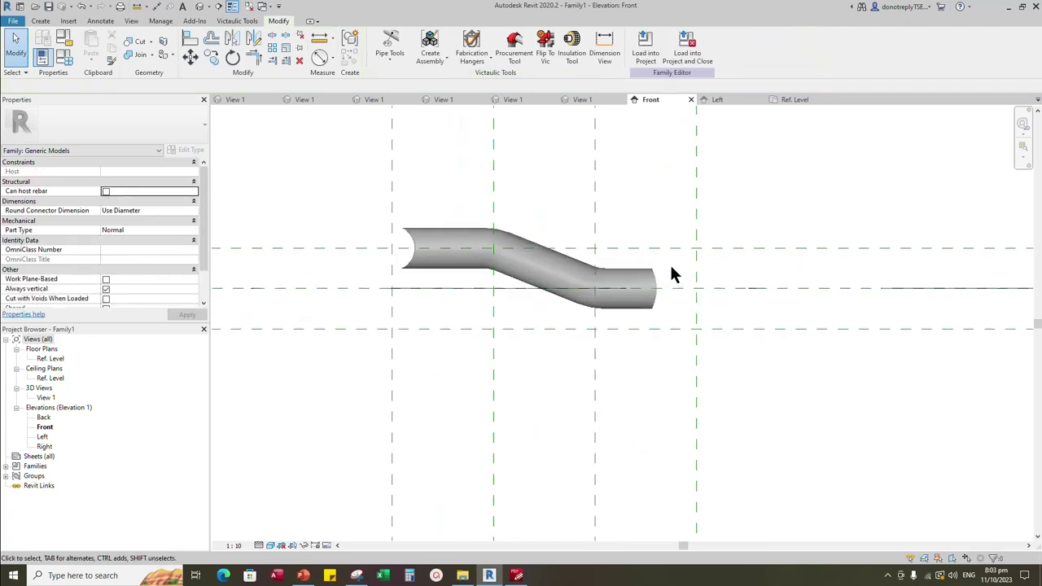
scroll(670, 271, "down", 1)
scroll(793, 177, "down", 1)
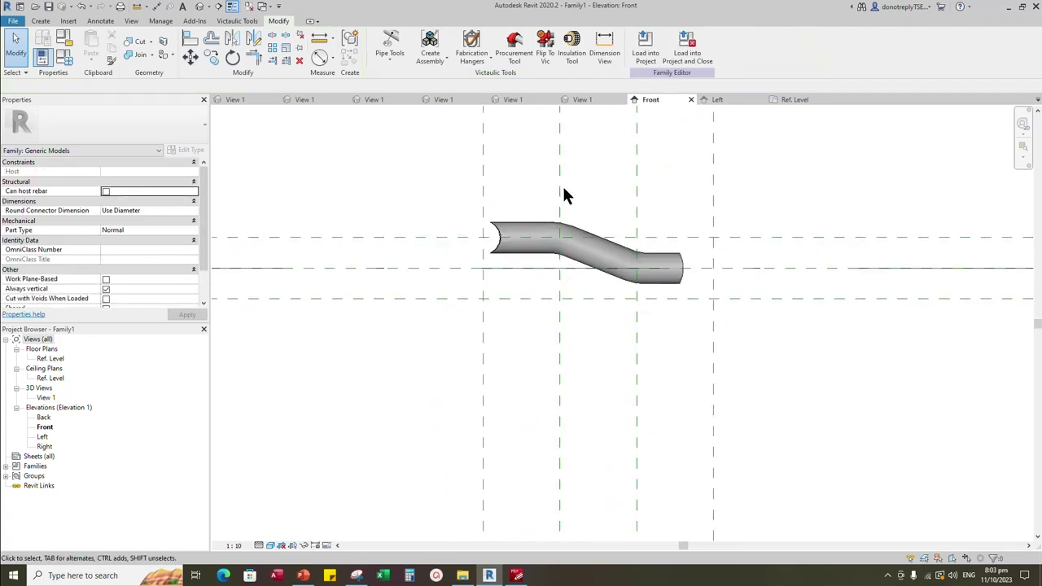
Open the 3D view and display the pipe with a shaded visual style at Fine detail level to inspect its cut ends
double_click(46, 399)
scroll(432, 420, "down", 2)
middle_click_drag(862, 306, 899, 291, "shift")
left_click(988, 128)
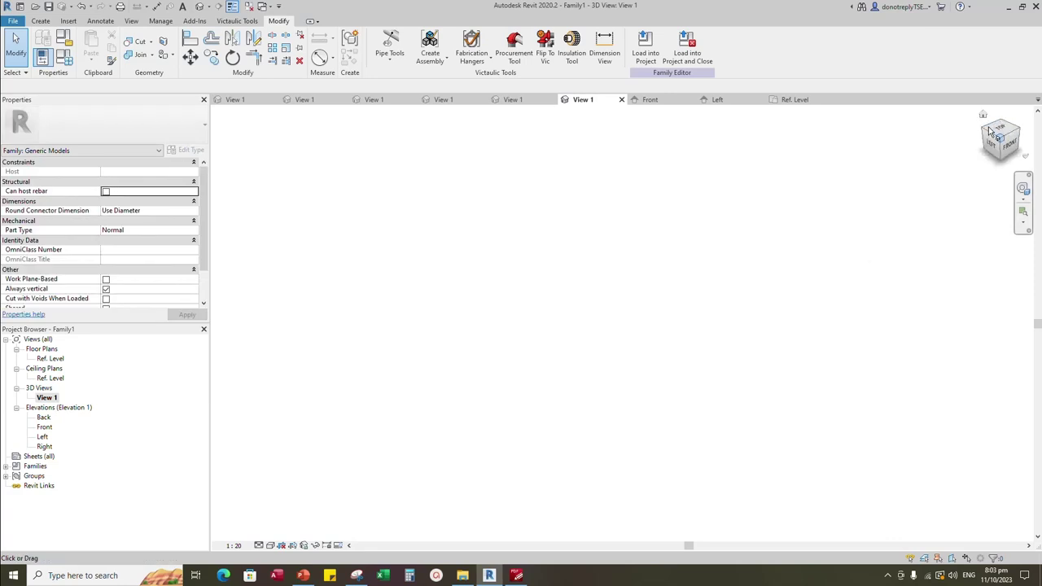
left_click(270, 545)
left_click(289, 501)
scroll(542, 476, "down", 1)
left_click(259, 545)
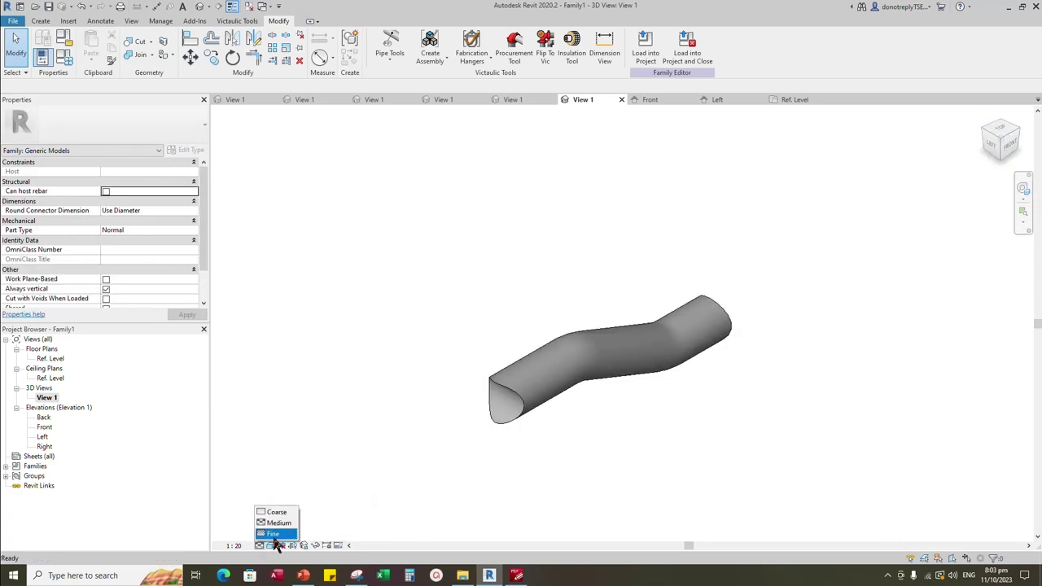
left_click(274, 536)
scroll(683, 439, "up", 1)
mouse_move(686, 432)
middle_mouse_down("shift")
mouse_move(473, 373)
mouse_move(461, 412)
mouse_move(615, 395)
mouse_move(760, 442)
mouse_move(436, 378)
mouse_move(762, 445)
middle_mouse_up("shift")
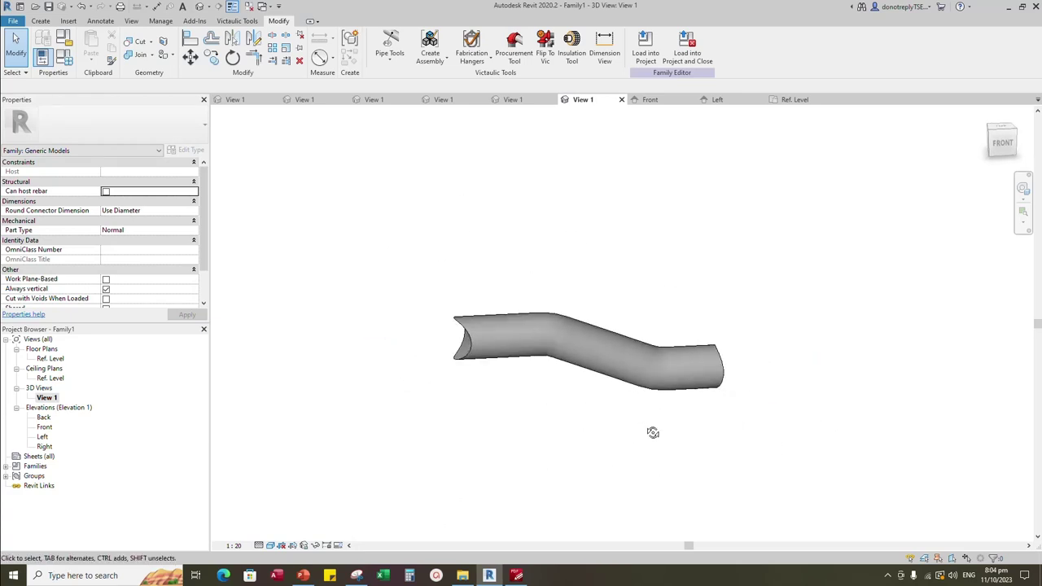
left_click(995, 135)
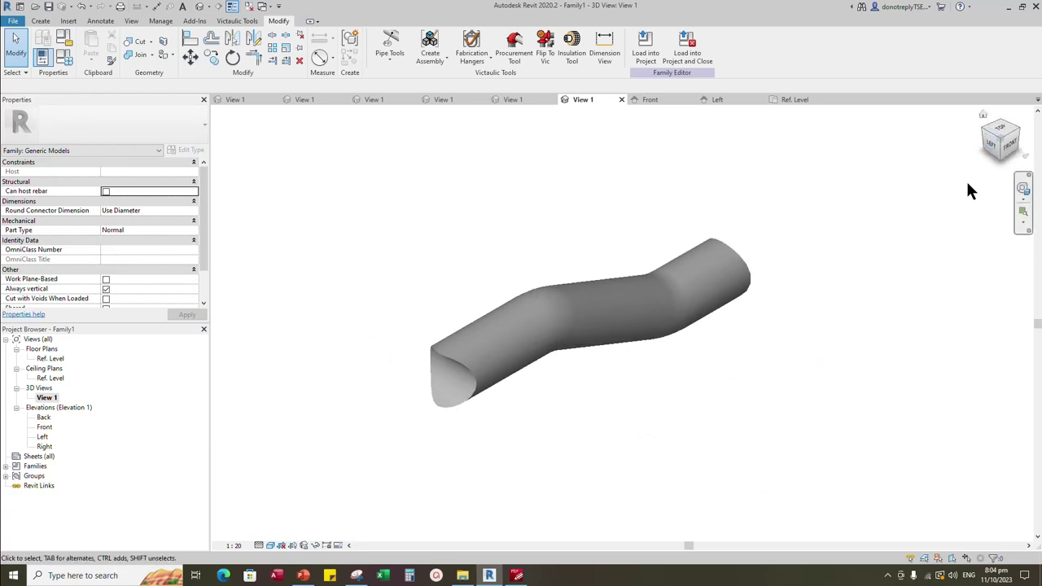
Associate the sweep's material with a new type family parameter named Material
left_click(594, 299)
left_click(204, 221)
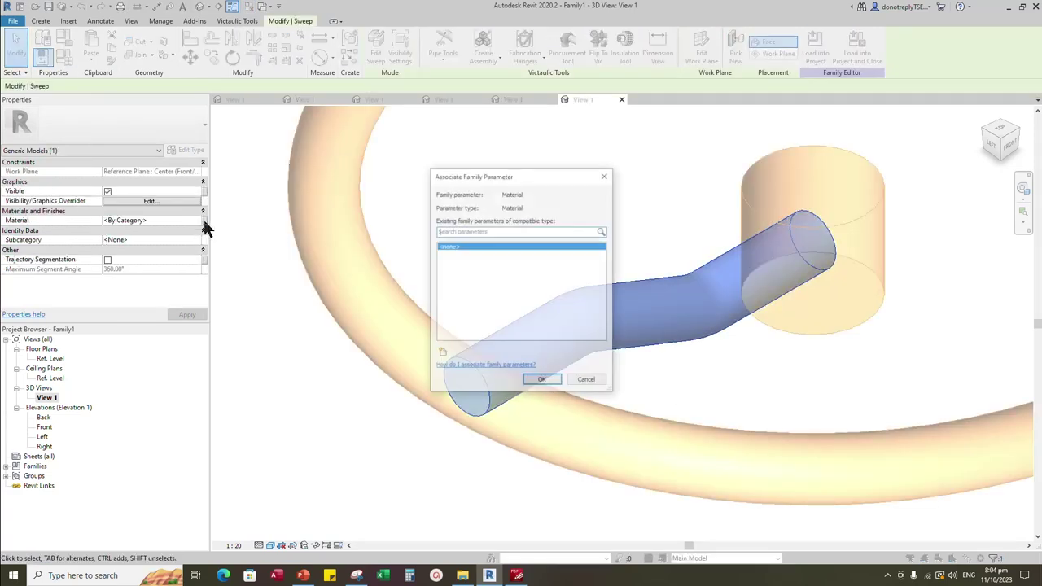
left_click(441, 352)
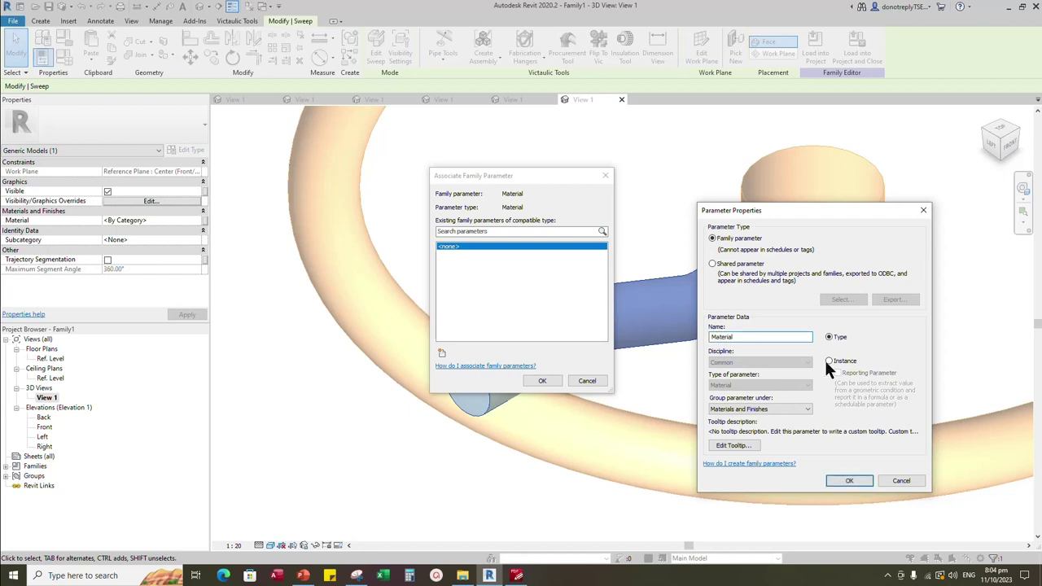
left_click(847, 481)
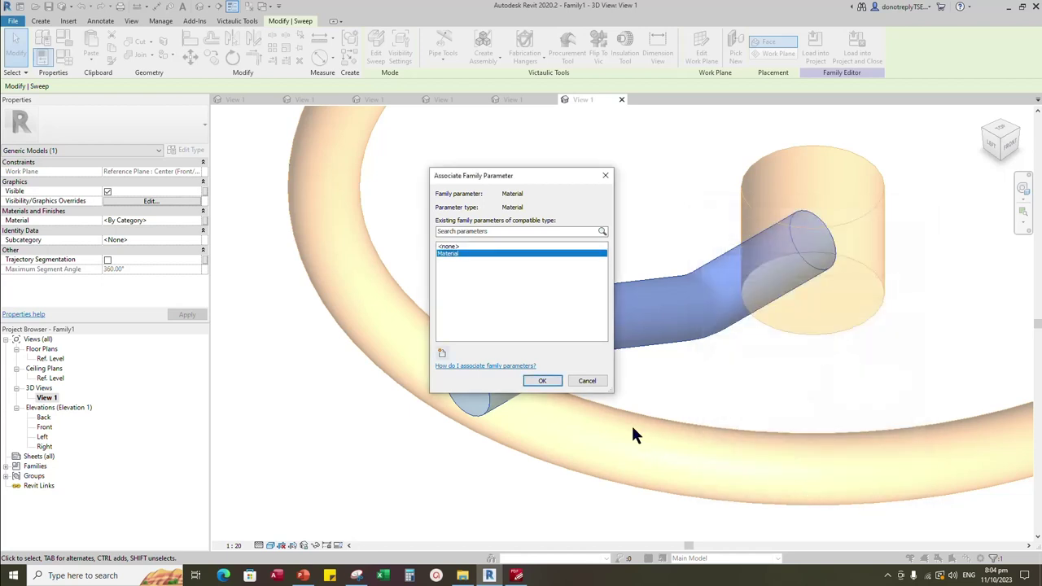
left_click(542, 383)
scroll(449, 472, "down", 3)
left_click(788, 335)
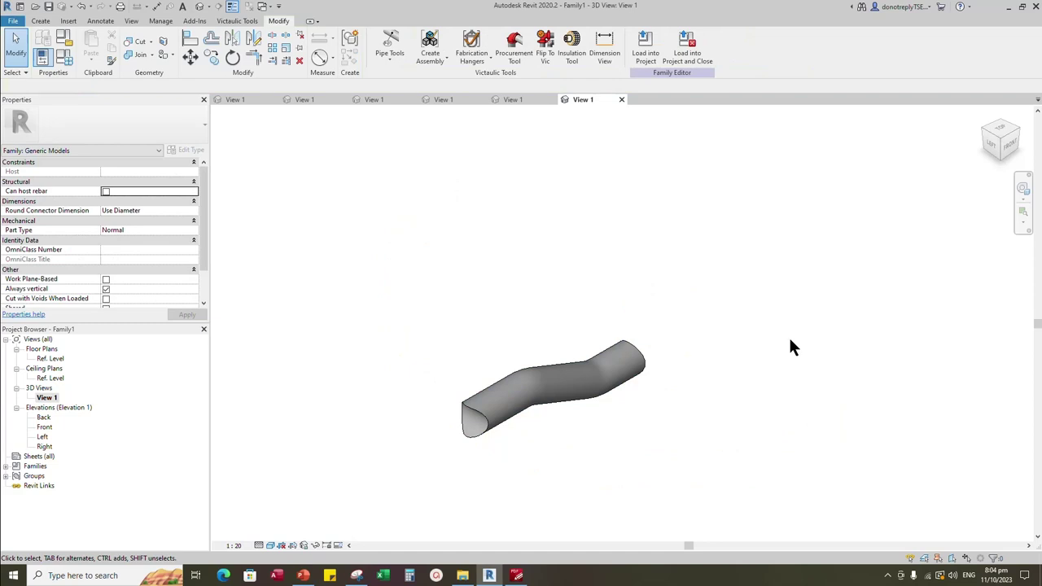
left_click(1000, 137)
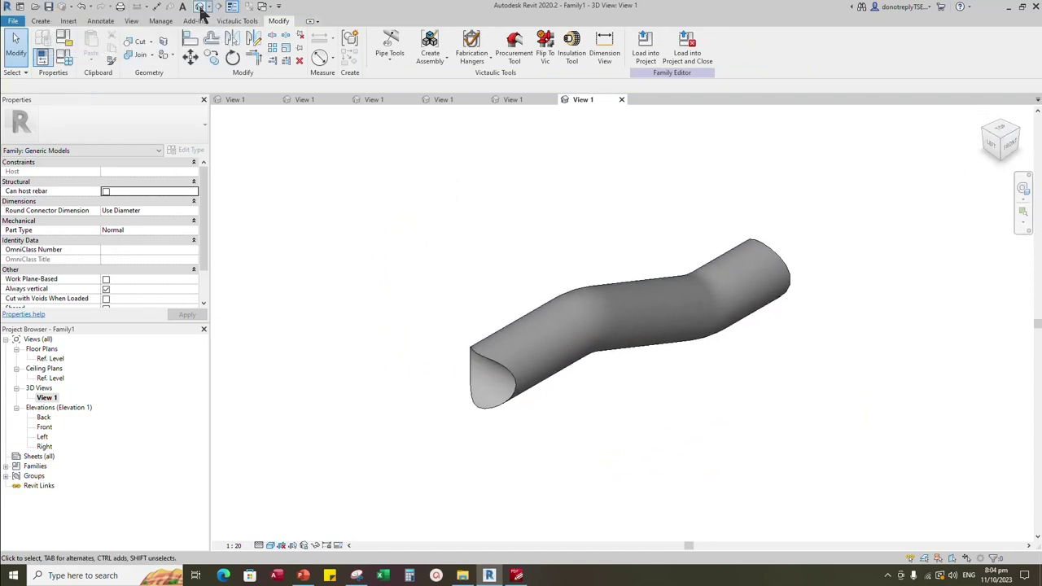
Save the family in Documents as Handwheel Part
left_click(49, 7)
type("Ha")
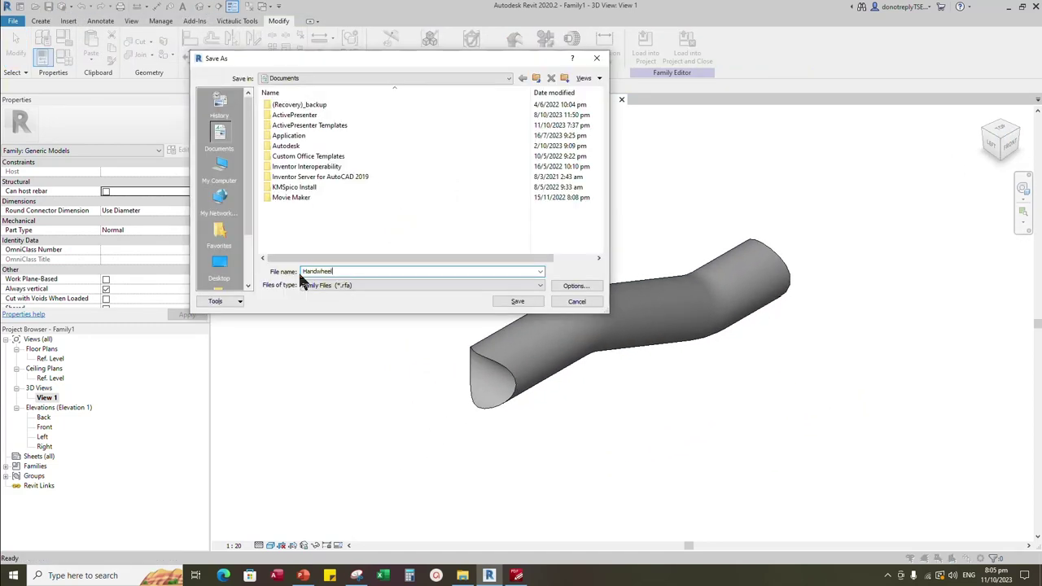
type("ndwheel Part")
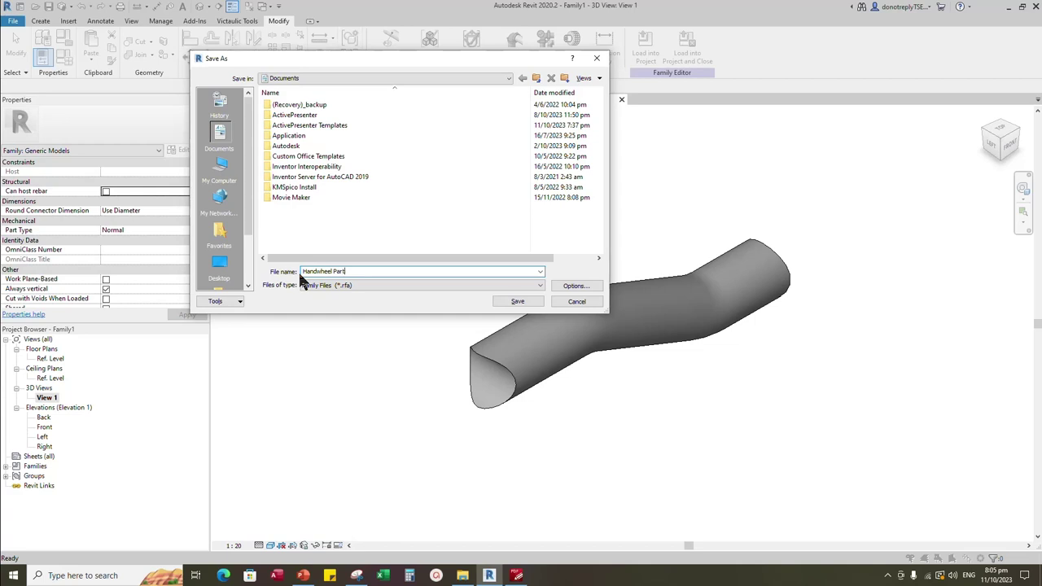
left_click(517, 301)
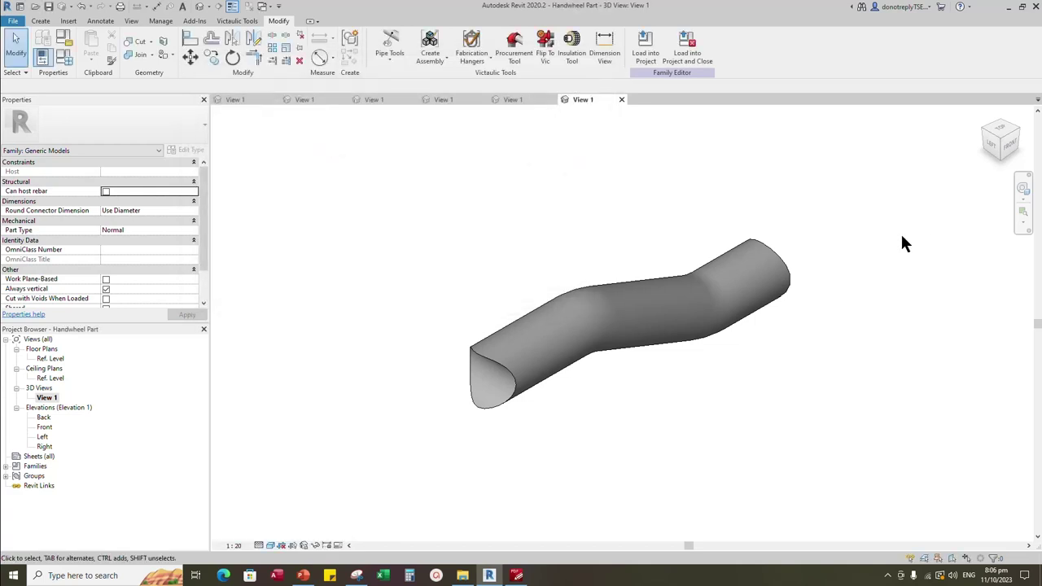
Create a new family from the Metric Generic Model template and open its Front elevation
left_click(14, 23)
mouse_move(42, 103)
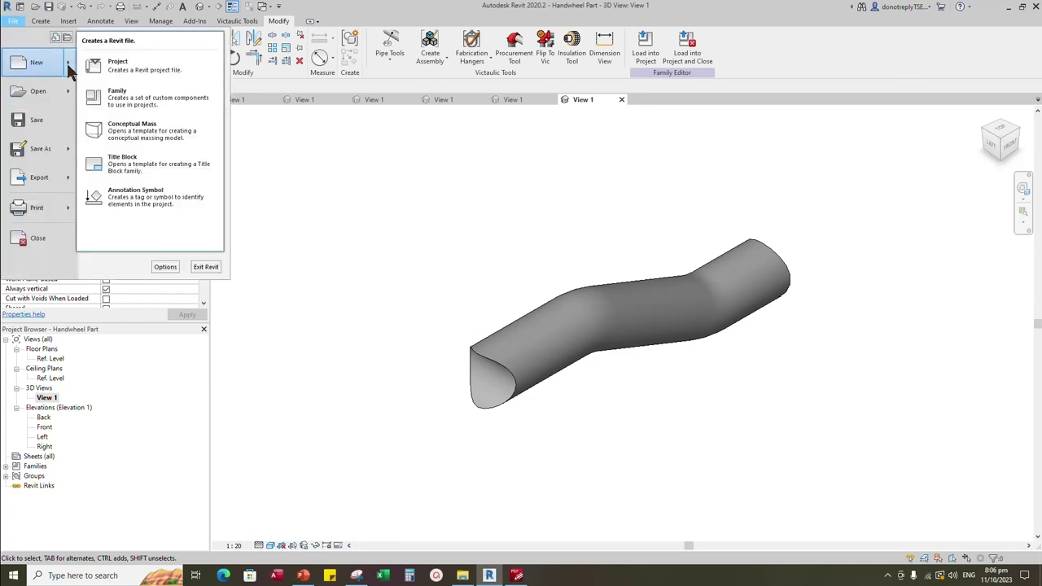
left_click(105, 104)
scroll(502, 297, "down", 10)
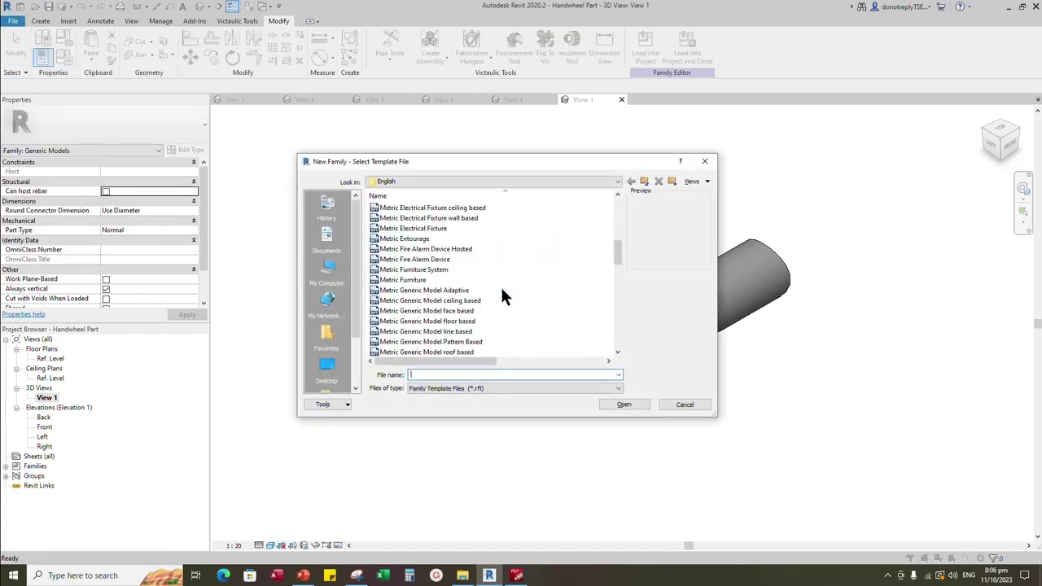
left_click(432, 322)
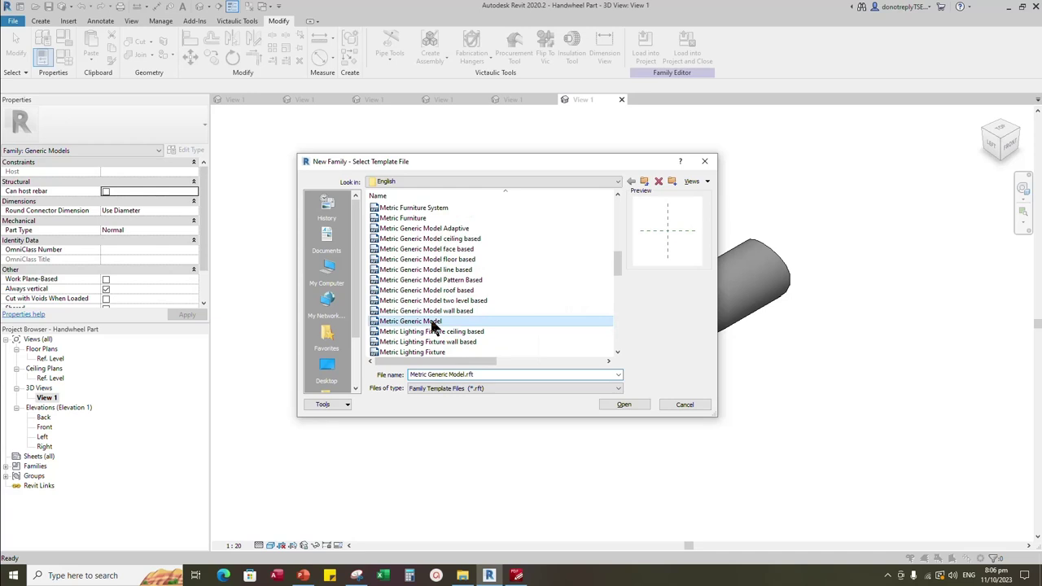
left_click(625, 405)
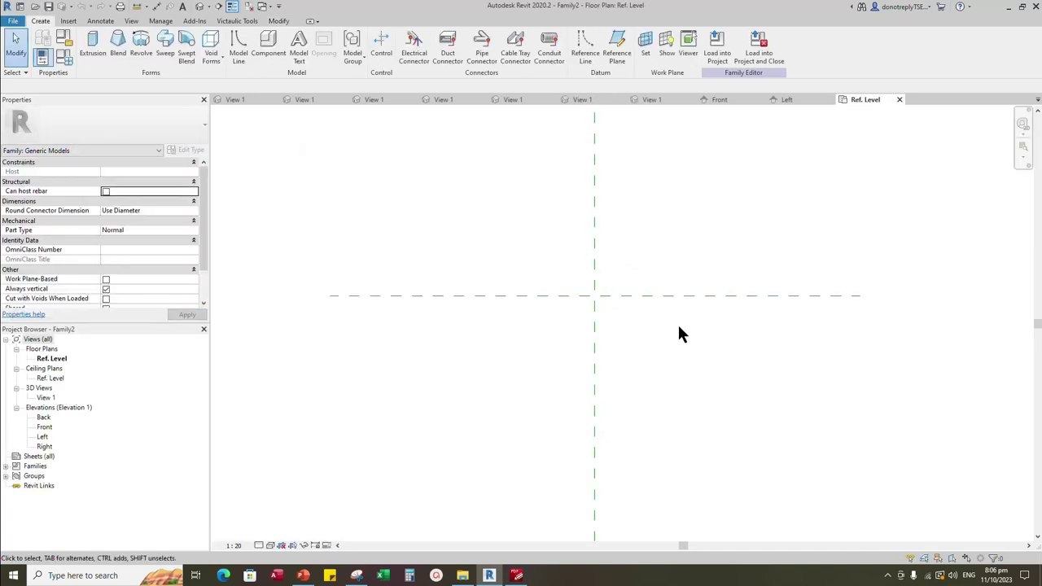
double_click(44, 428)
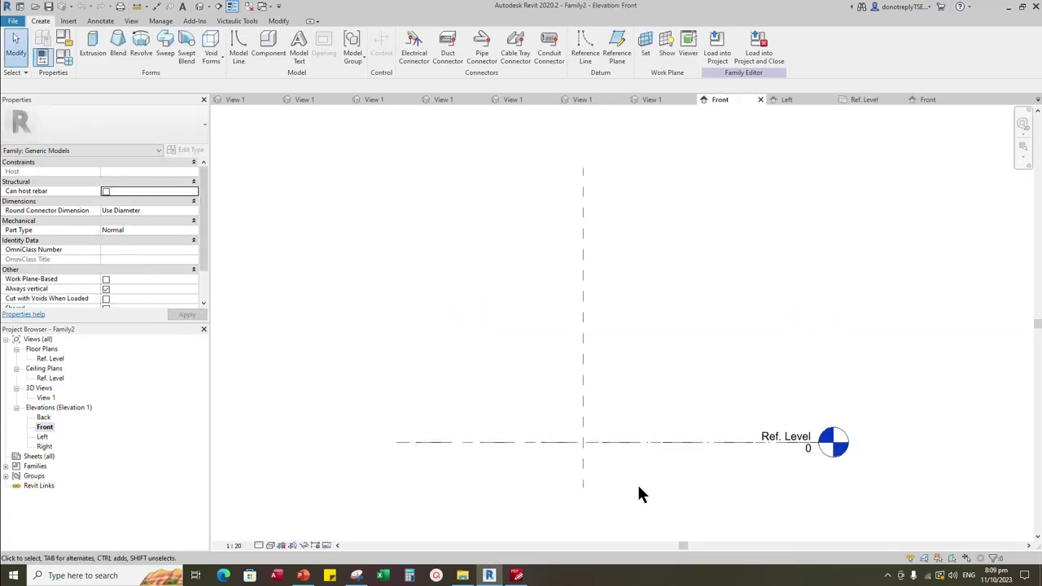
Add a horizontal reference plane offset 24 mm above the Ref. Level by picking the existing line
scroll(608, 470, "up", 5)
key("r")
key("p")
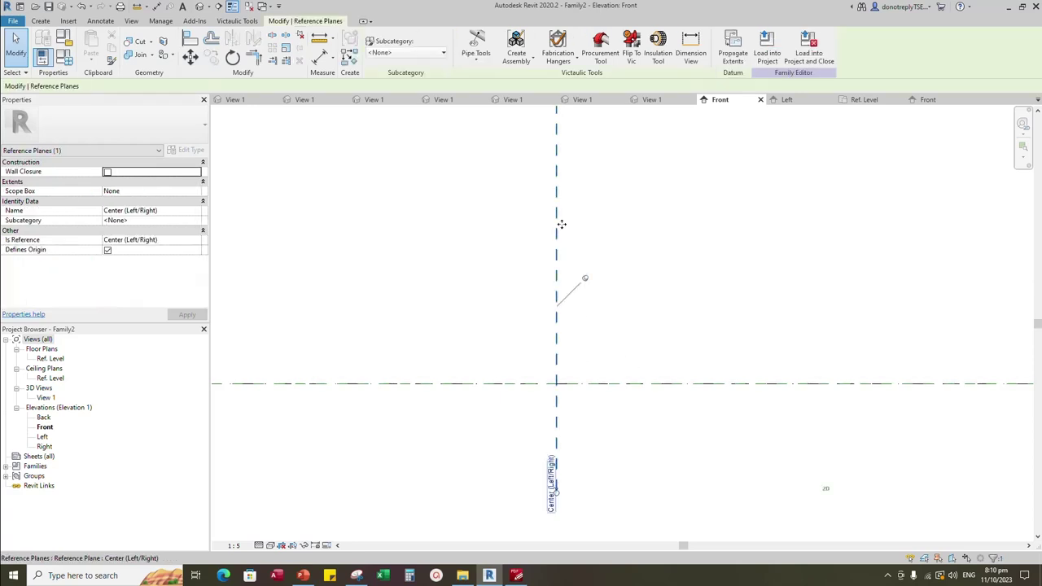
left_click(356, 62)
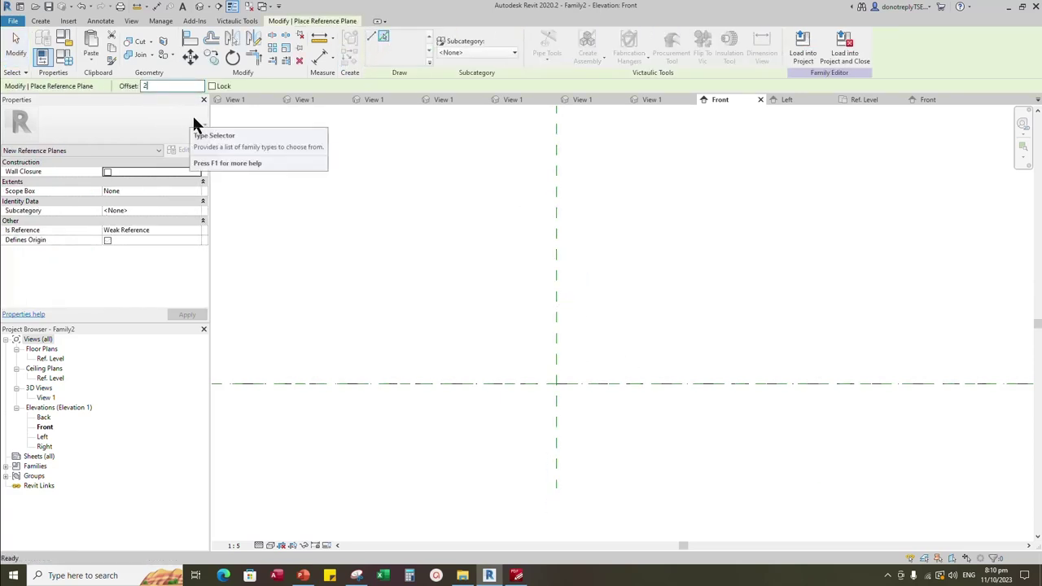
type("24")
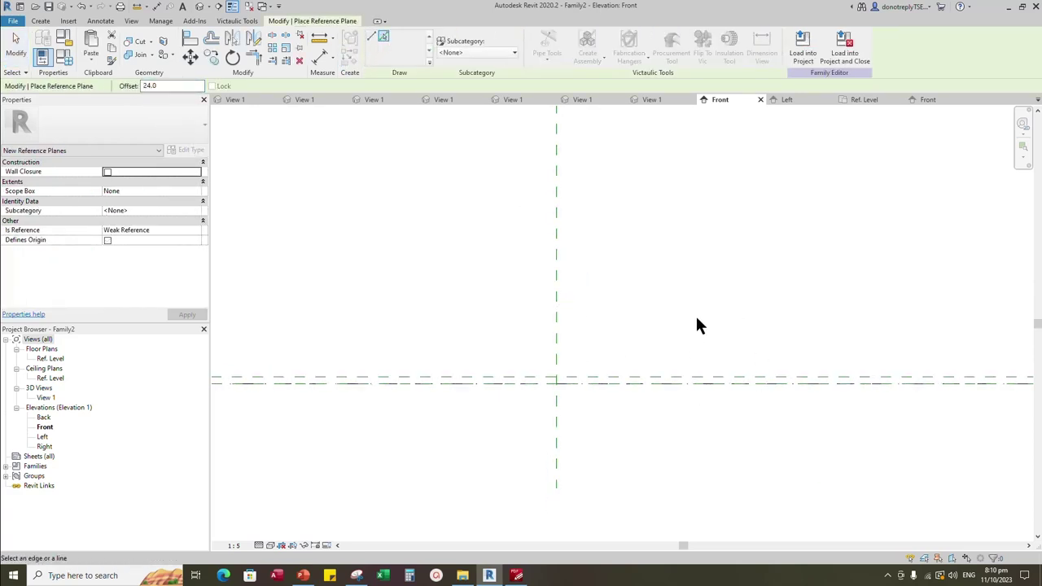
scroll(697, 319, "up", 1)
Place an aligned dimension between the upper reference plane and the Ref. Level plane
left_click(320, 58)
left_click(763, 386)
left_click(765, 394)
left_click(807, 321)
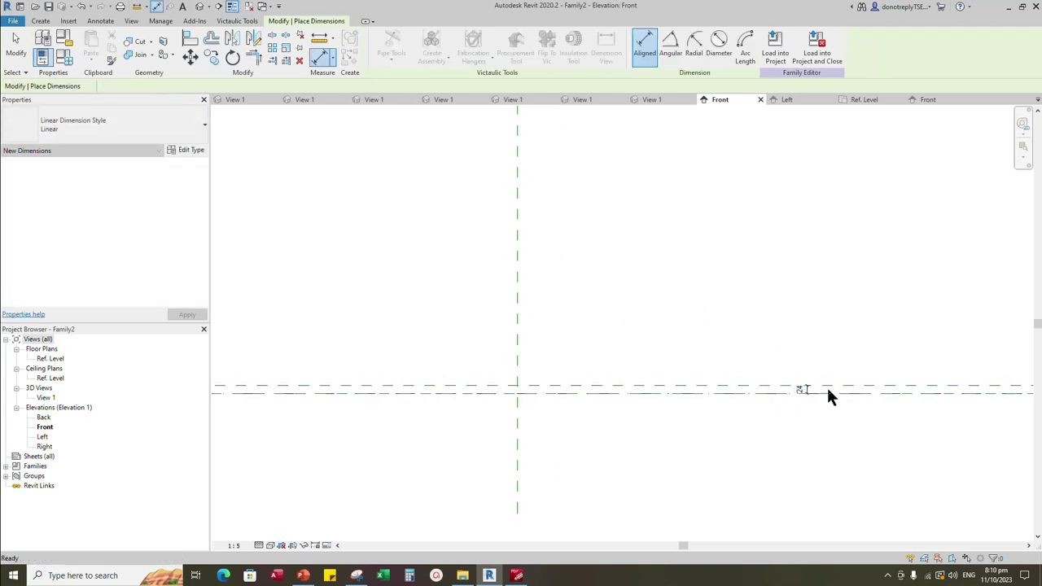
key("Escape")
key("Escape")
Label the dimension above the Ref. Level with a new instance parameter named C
left_click(804, 389)
left_click(480, 46)
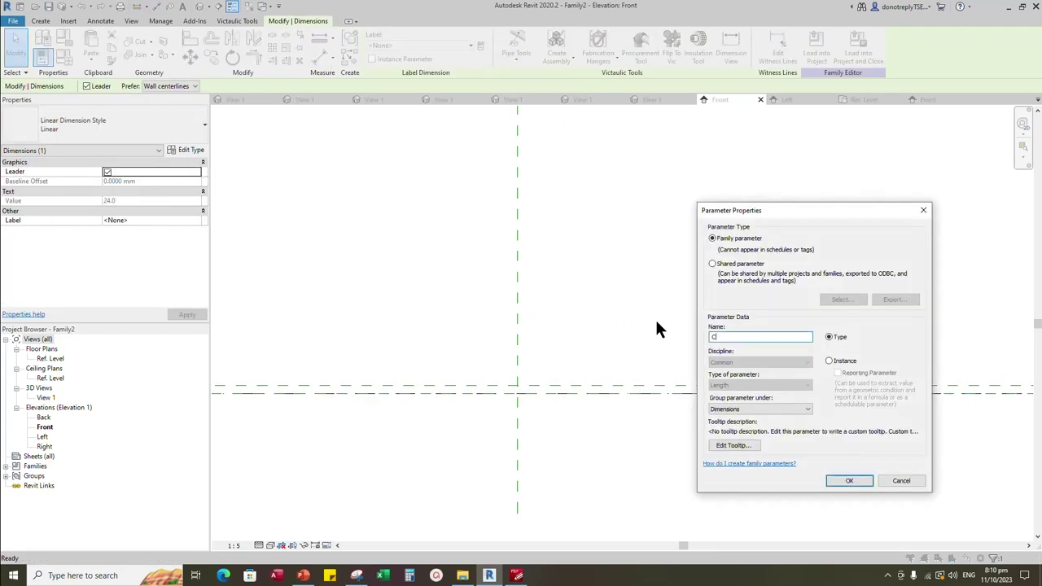
left_click(830, 361)
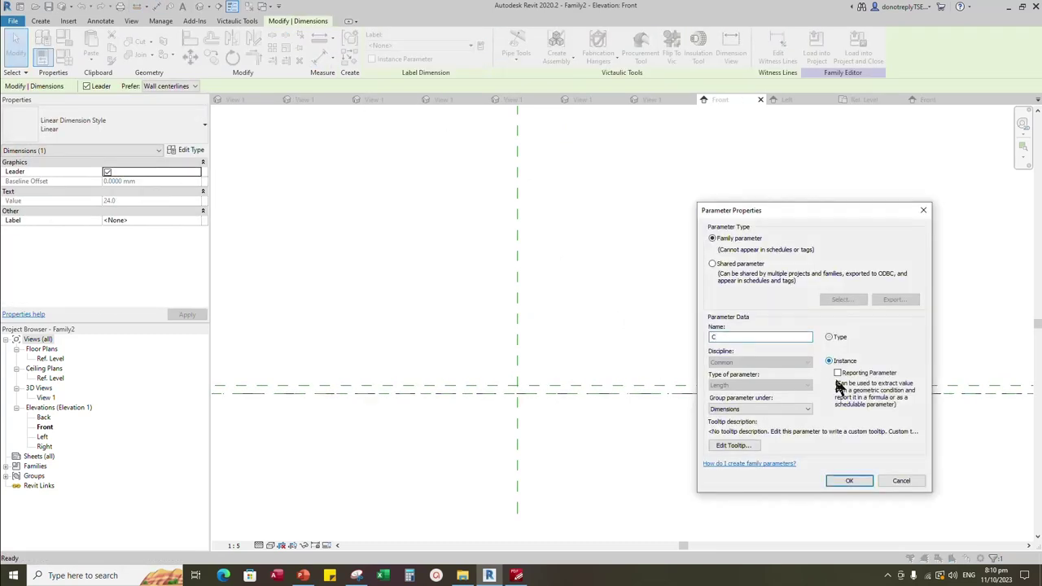
left_click(850, 480)
left_click(848, 479)
scroll(830, 443, "up", 1)
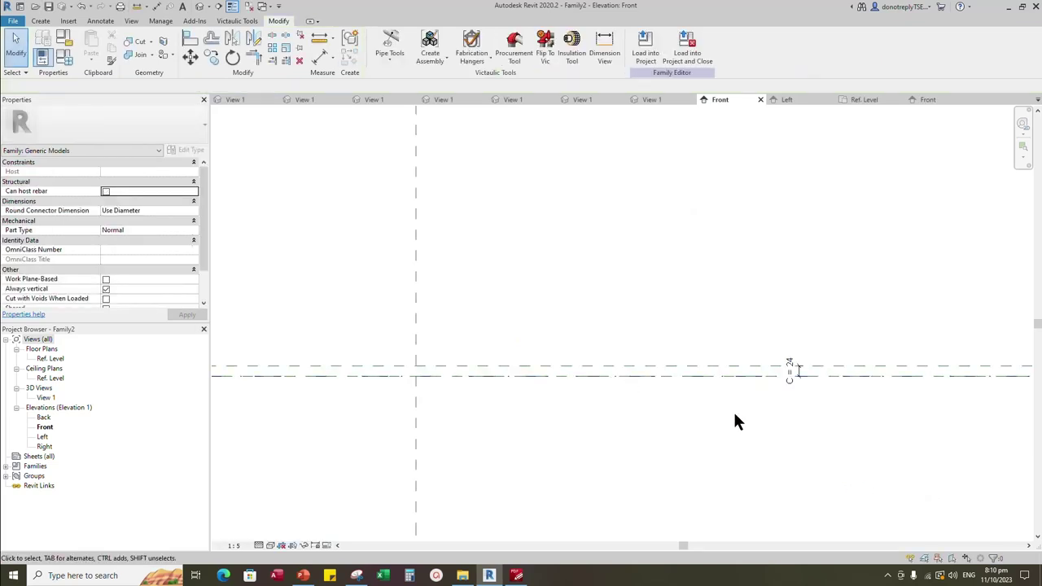
Add two horizontal reference planes at 12 mm offset, one below the upper plane and one below the Ref. Level
scroll(735, 420, "up", 1)
left_click(664, 360)
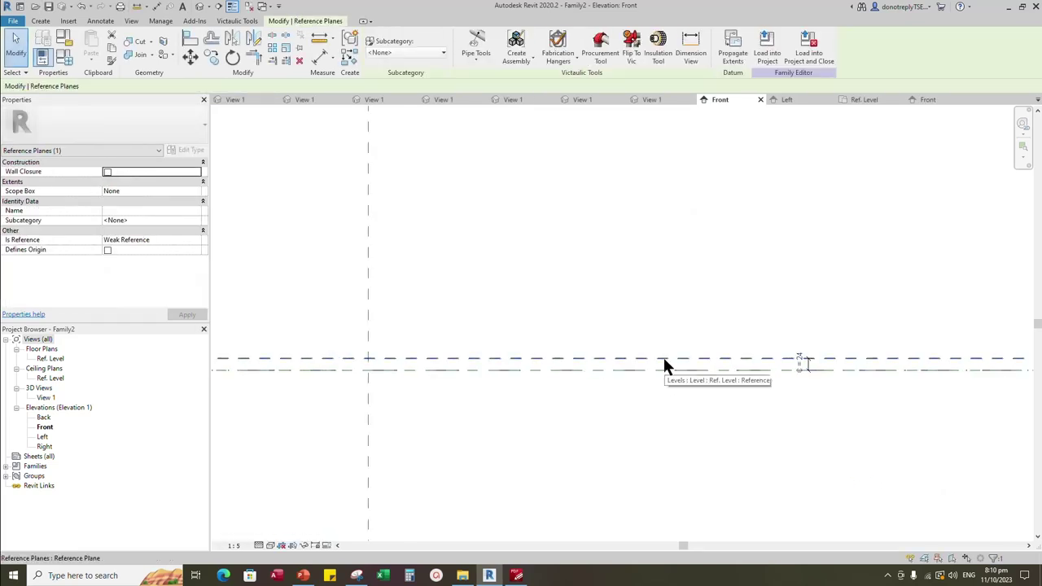
left_click(347, 59)
type("12")
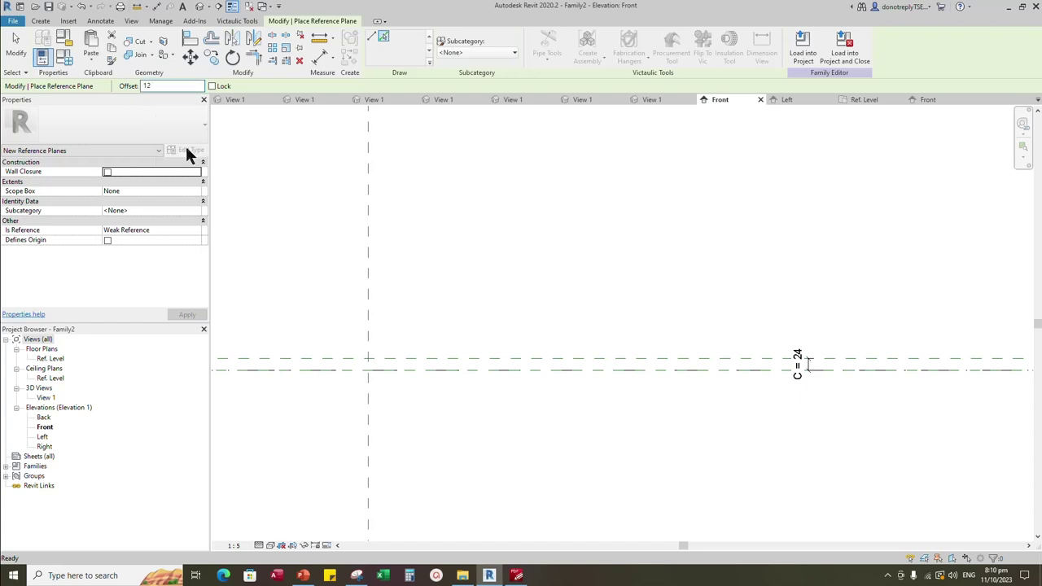
left_click(493, 359)
scroll(519, 403, "up", 3)
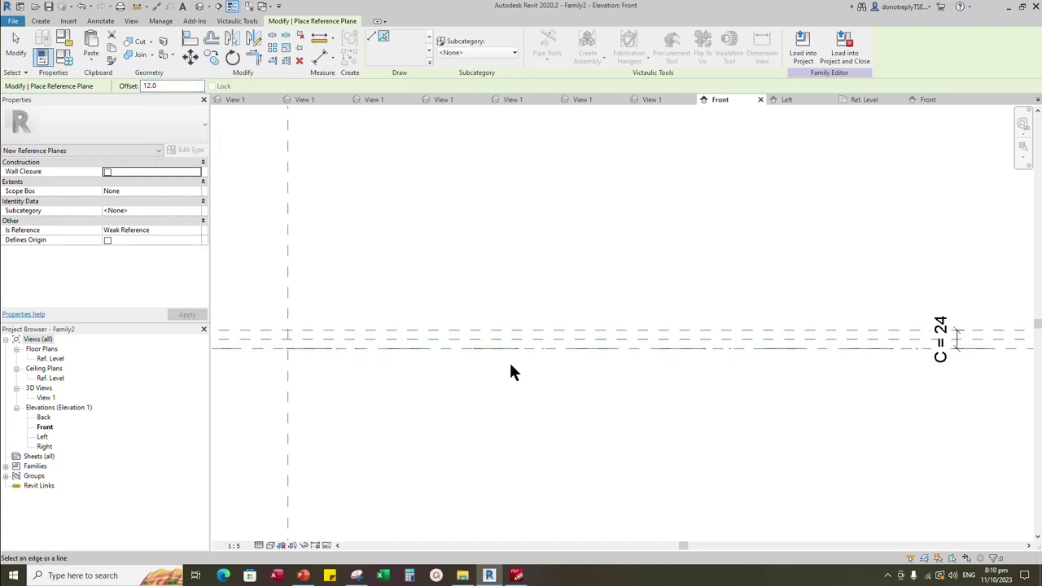
left_click(511, 350)
scroll(498, 384, "down", 3)
Place an equalized dimension across the Ref. Level plane, the middle plane and the upper plane
left_click(320, 58)
scroll(658, 400, "up", 1)
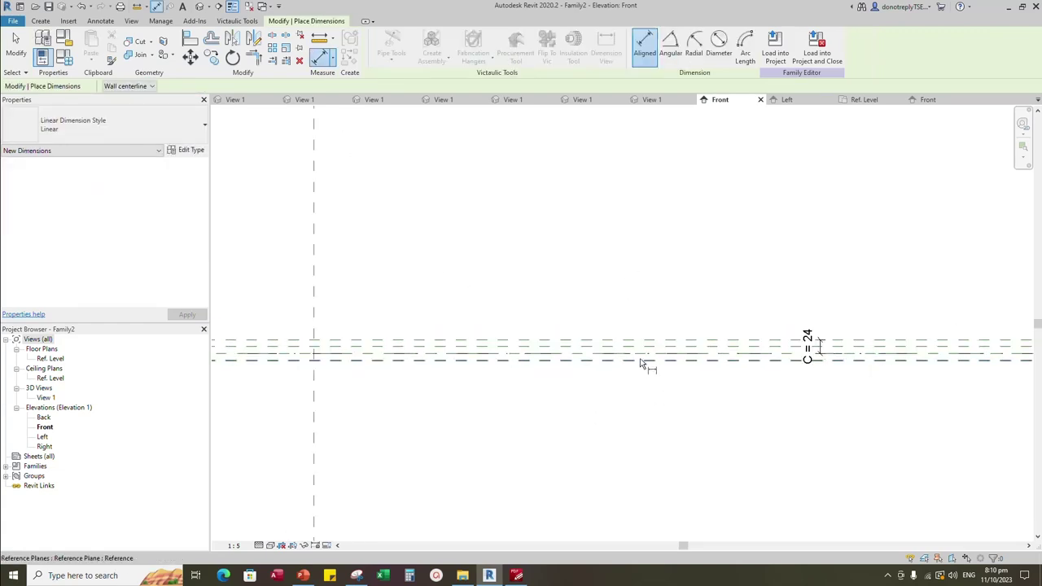
left_click(628, 353)
left_click(594, 346)
left_click(596, 340)
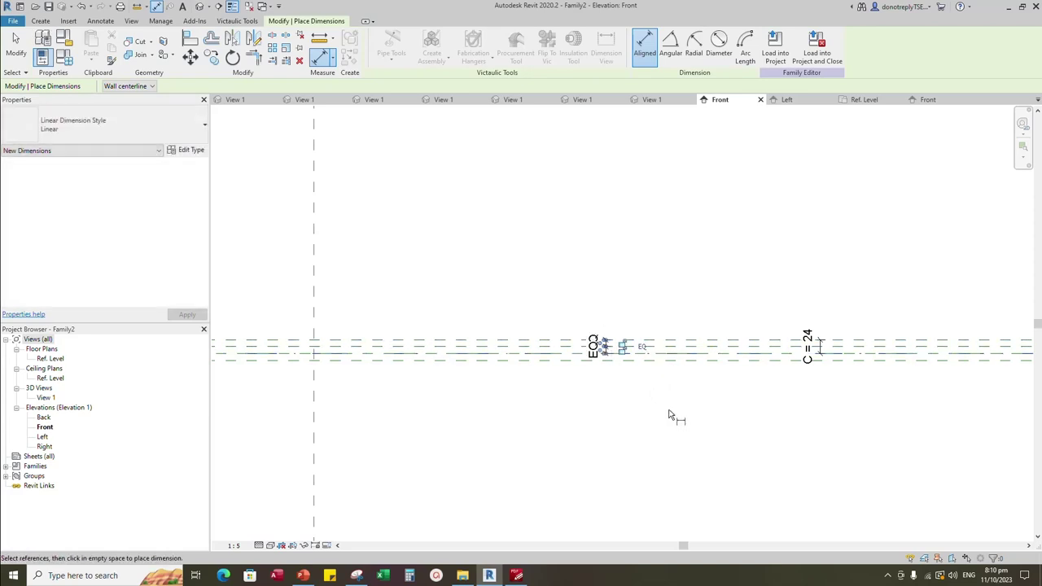
Place a second equalized dimension across the middle plane, the Ref. Level plane and the lowest plane
scroll(562, 375, "up", 2)
left_click(462, 348)
left_click(411, 252)
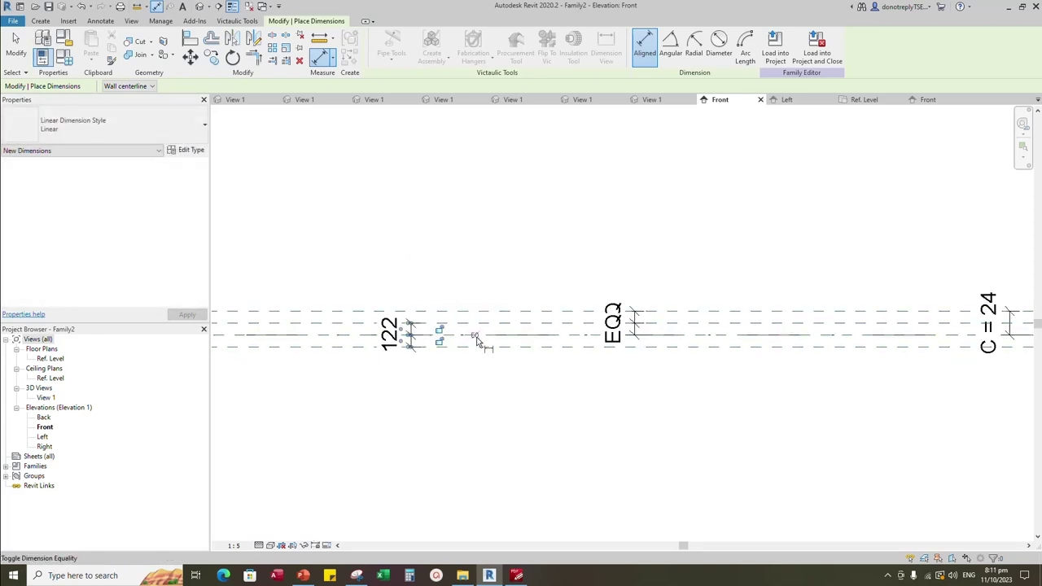
left_click(477, 338)
Dimension the distance between the middle reference plane and the lowest reference plane
scroll(472, 370, "down", 2)
left_click(682, 340)
left_click(682, 356)
scroll(691, 366, "up", 2)
left_click(697, 378)
key("Escape")
Label the dimension between the middle and lowest planes with the existing C parameter
left_click(699, 350)
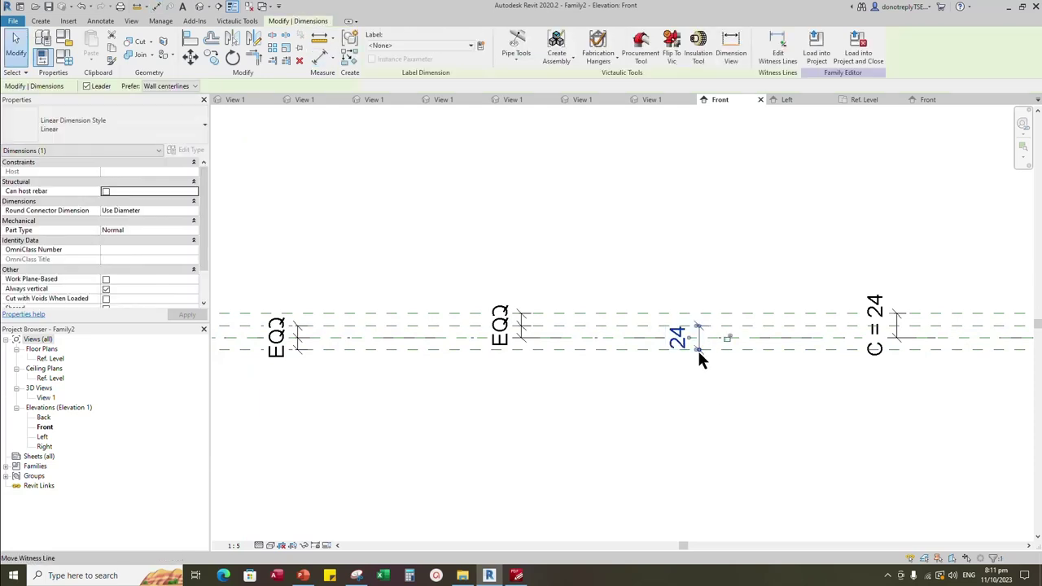
left_click(197, 221)
left_click(114, 238)
left_click(720, 439)
scroll(720, 439, "down", 1)
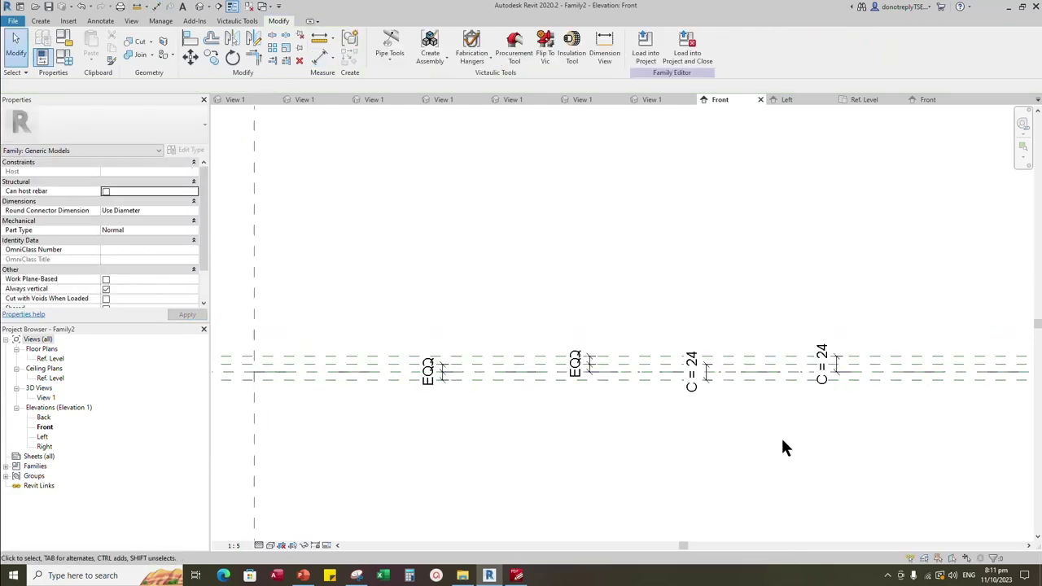
Start a sweep on the reference plane just above Ref. Level as its work plane, and open the Ref. Level floor plan for sketching
scroll(781, 435, "down", 1)
scroll(767, 461, "up", 1)
scroll(388, 407, "up", 1)
scroll(358, 434, "up", 1)
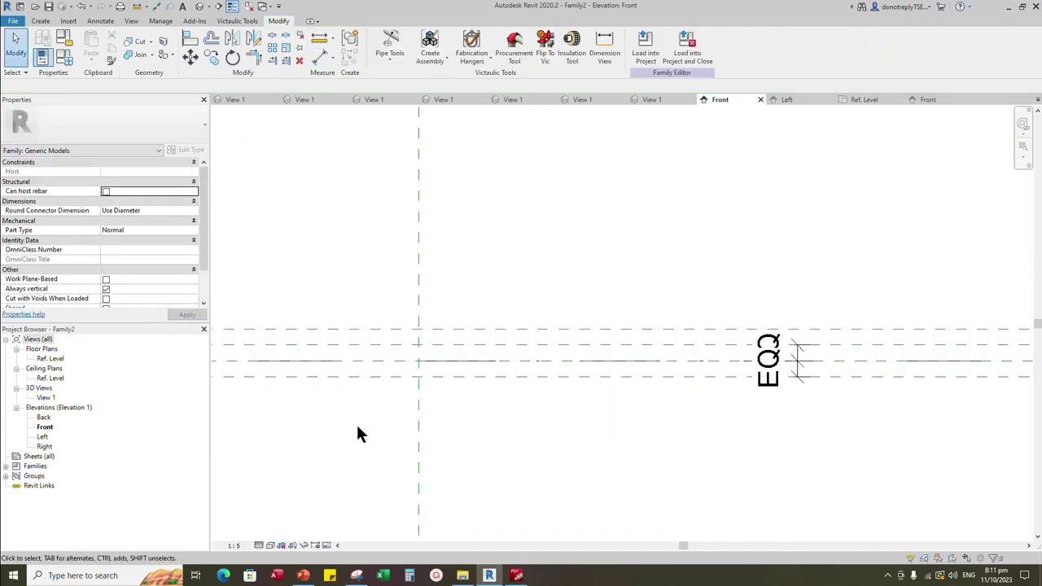
scroll(779, 453, "down", 3)
scroll(491, 437, "up", 1)
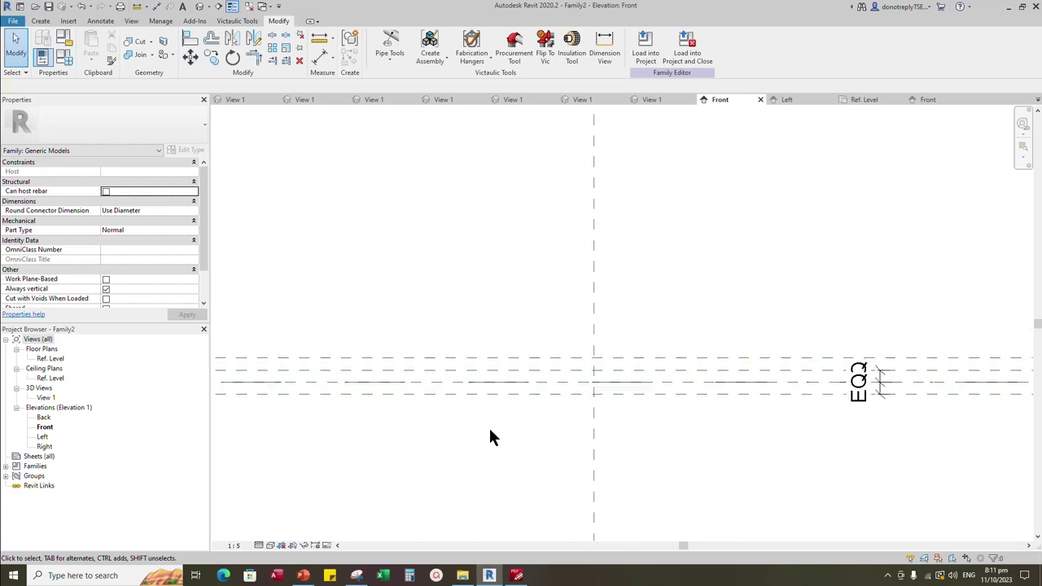
left_click(41, 21)
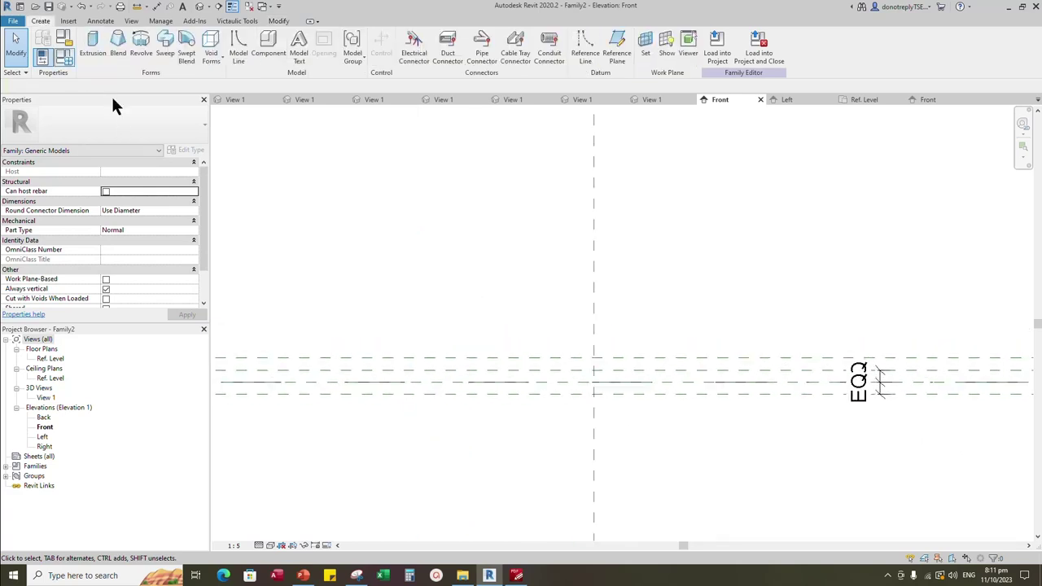
left_click(166, 42)
left_click(399, 46)
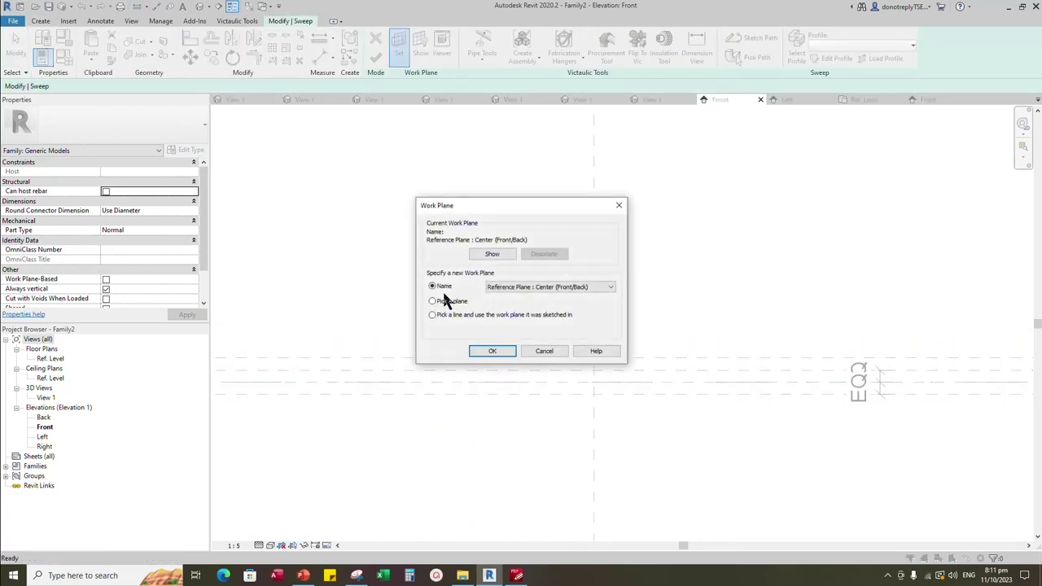
left_click(492, 351)
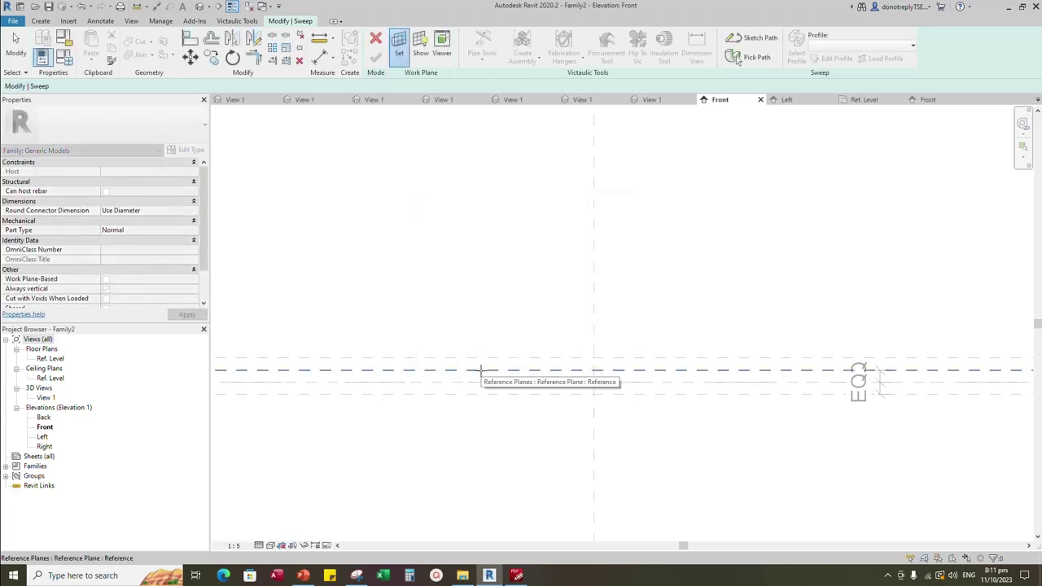
left_click(480, 371)
left_click(514, 398)
Sketch a circular sweep path of about 360 mm radius centred on the intersection of the center reference planes
left_click(419, 37)
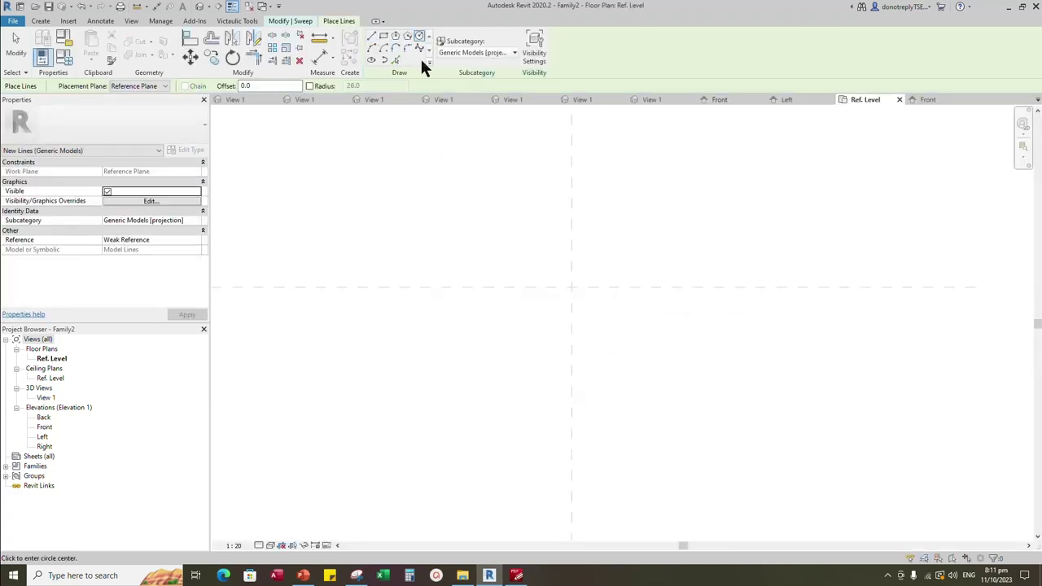
left_click(290, 21)
left_click(752, 39)
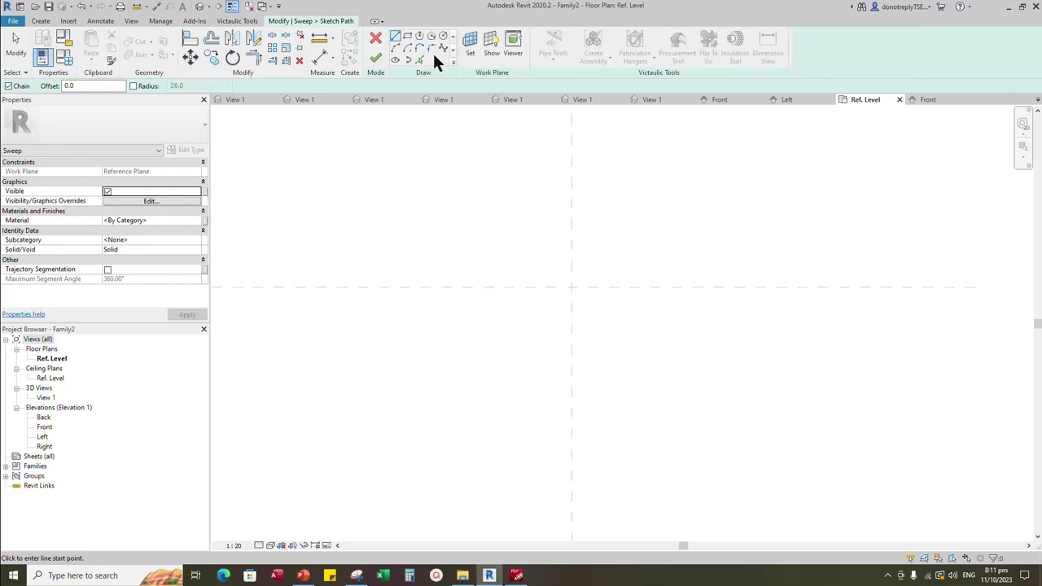
left_click(571, 287)
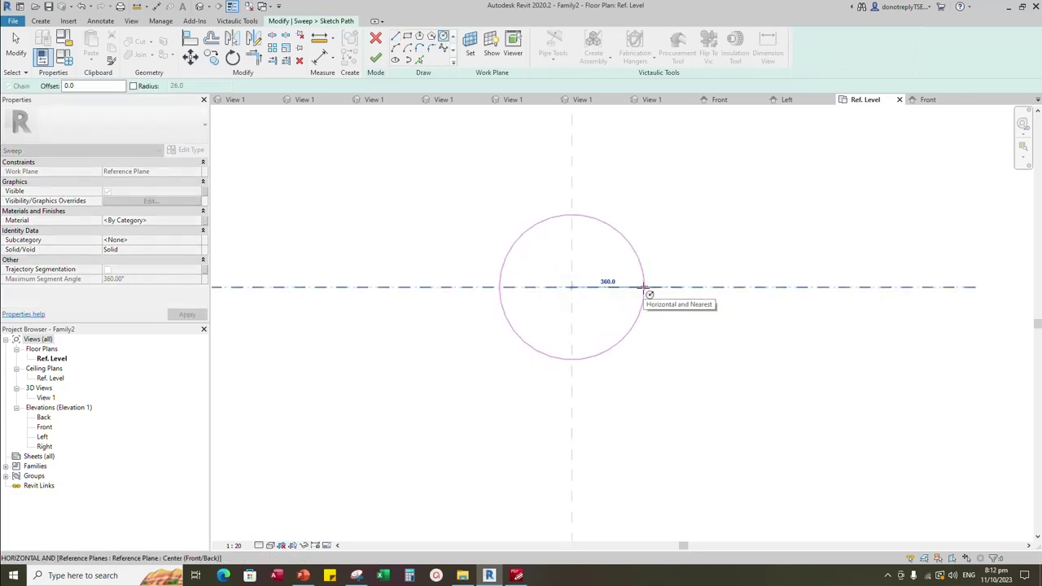
left_click(643, 288)
key("Escape")
Make the path circle's center mark visible and align it with the center reference planes
left_click(534, 223)
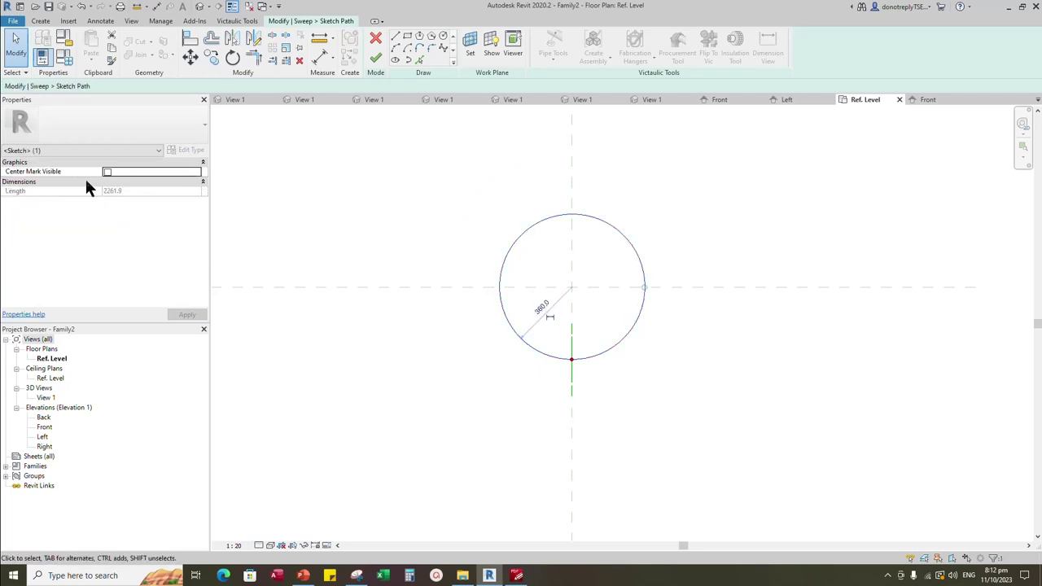
key("Escape")
key("a")
key("l")
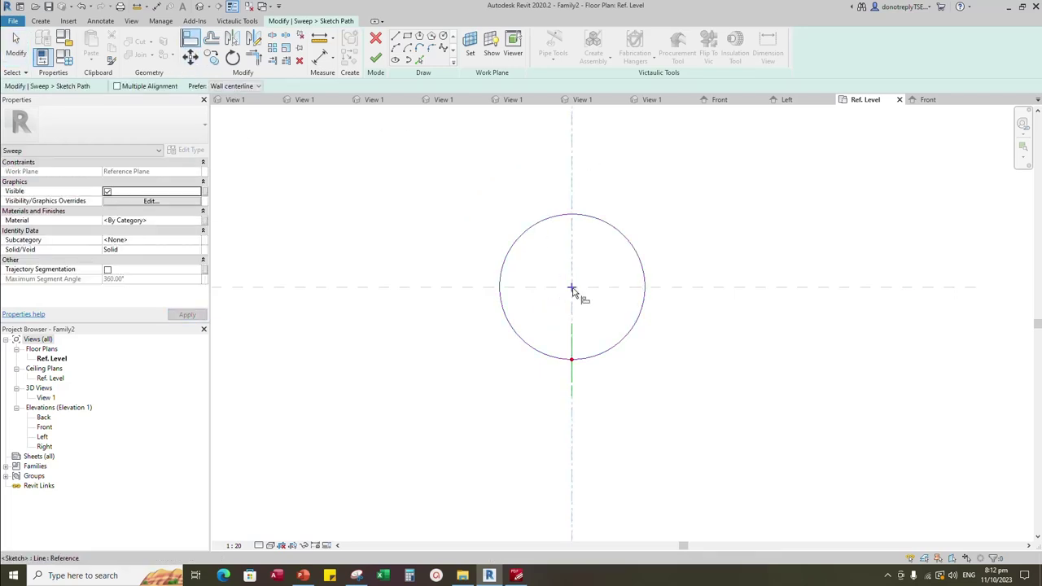
key("Escape")
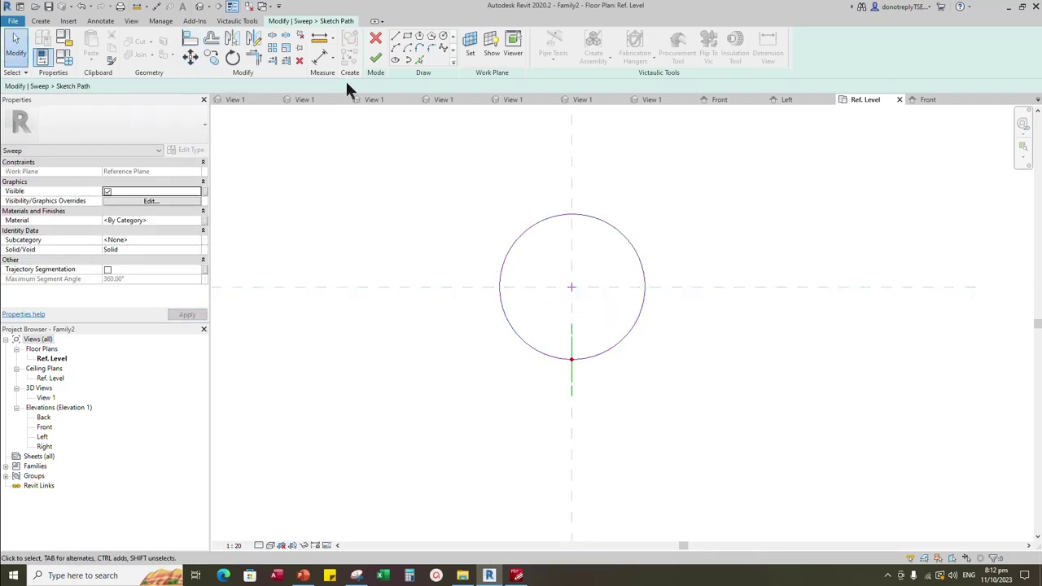
Add a diameter dimension to the path circle and set its diameter to 229 mm
left_click(325, 57)
left_click(361, 142)
left_click(627, 242)
left_click(739, 228)
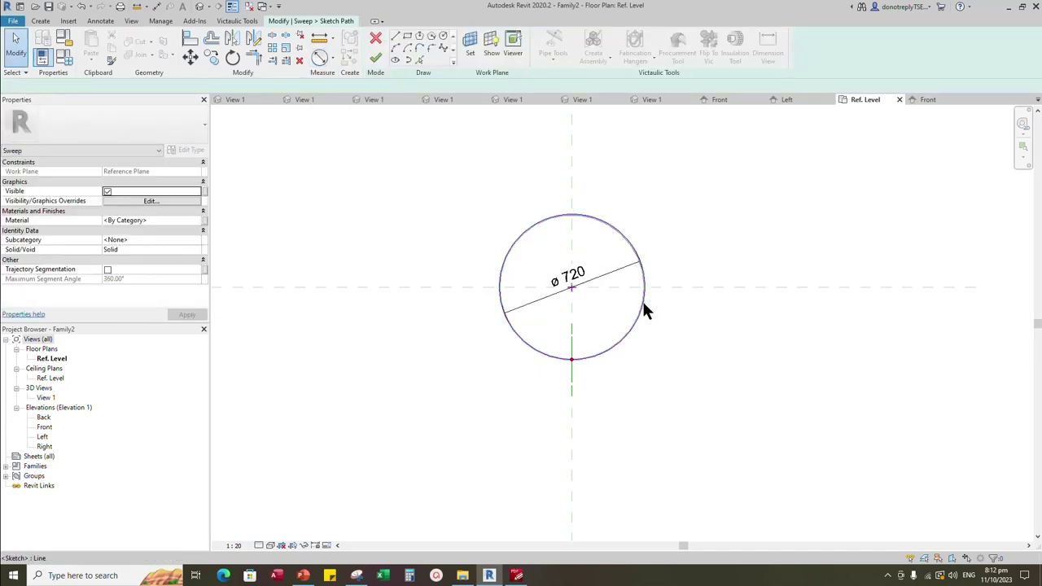
left_click(643, 309)
left_click(576, 282)
key("Return")
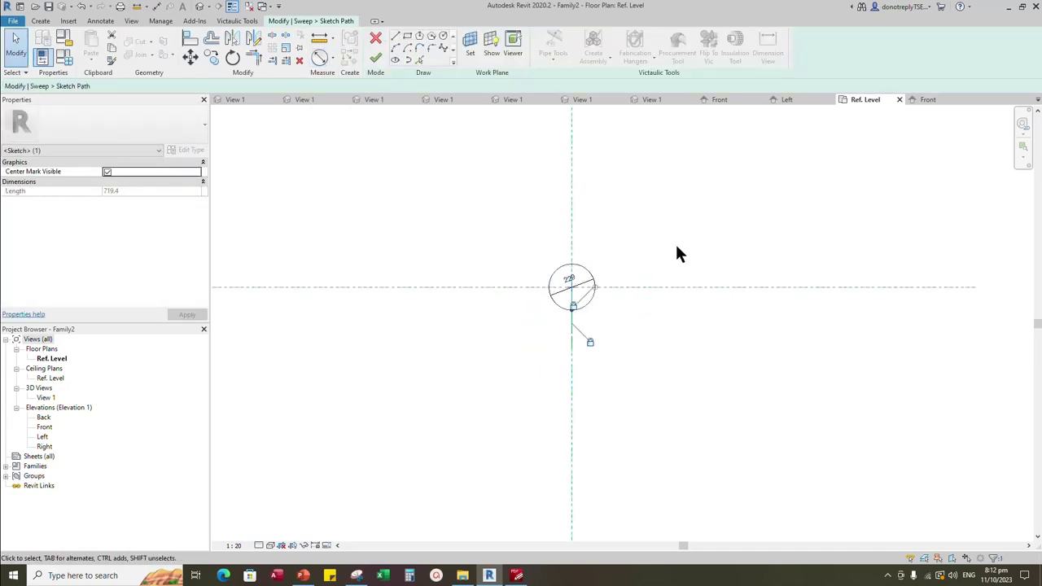
left_click(675, 246)
Set the Ref. Level floor plan's view scale to 1:5
scroll(578, 291, "up", 4)
left_click(234, 545)
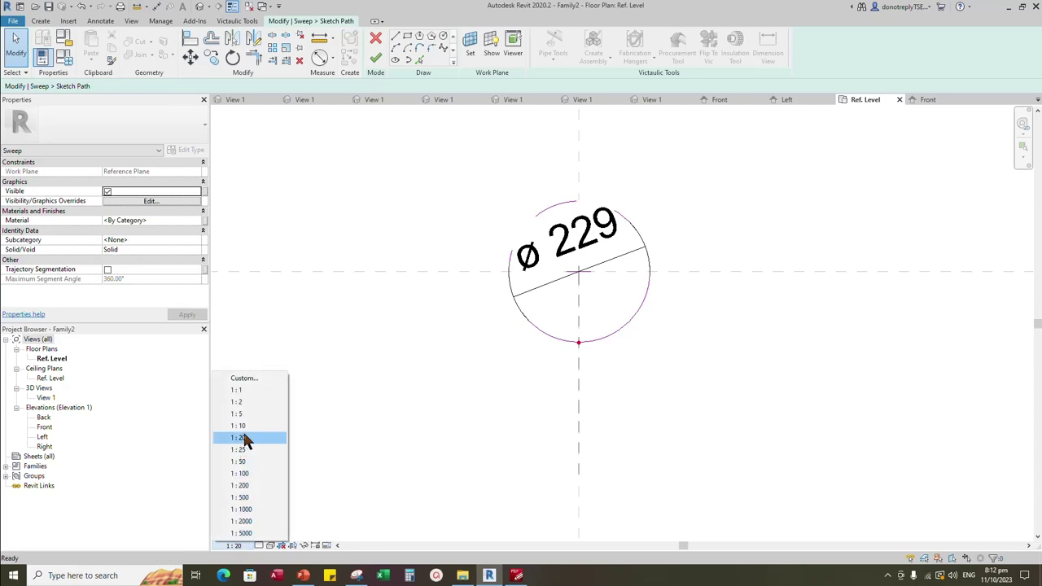
left_click(240, 414)
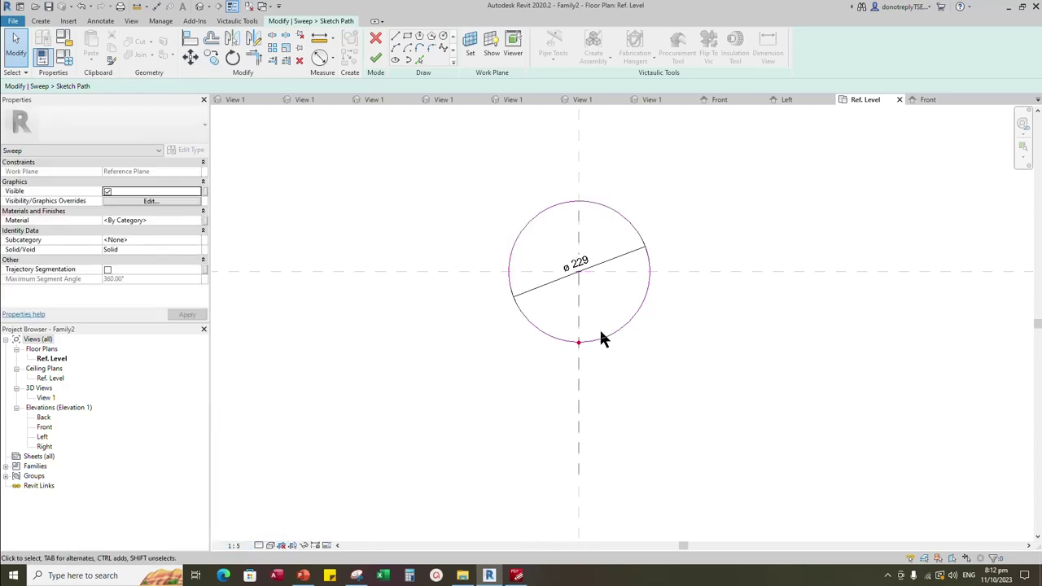
Label the path circle's diameter with a new instance parameter L, removing the conflicting constraints
left_click(616, 281)
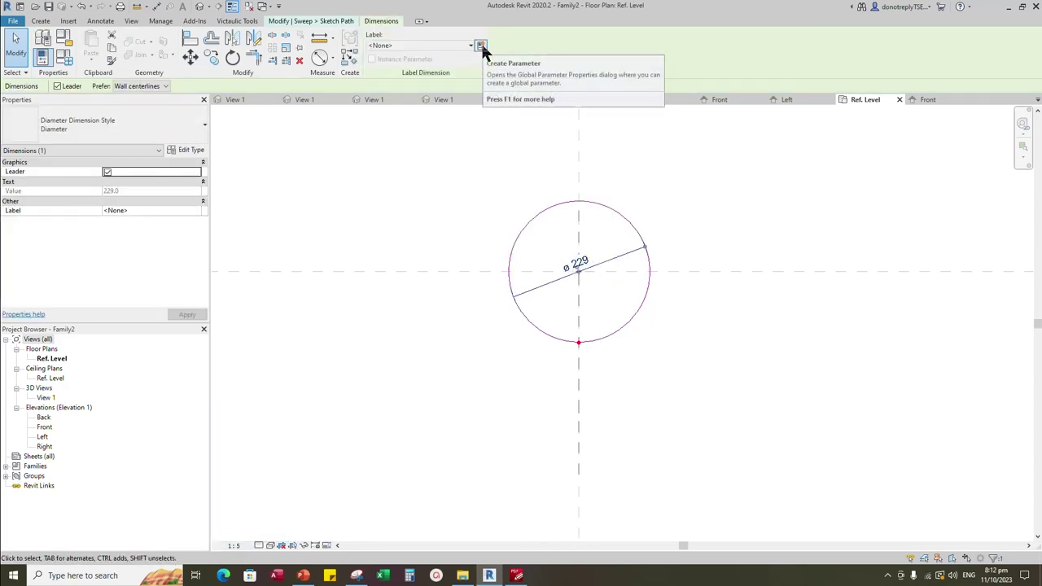
left_click(481, 47)
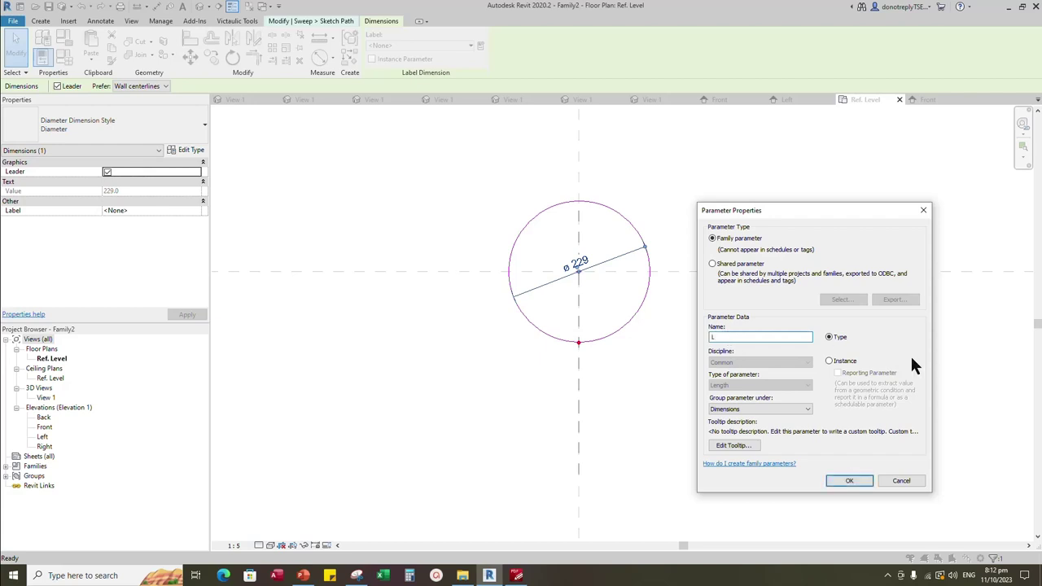
left_click(829, 361)
left_click(848, 479)
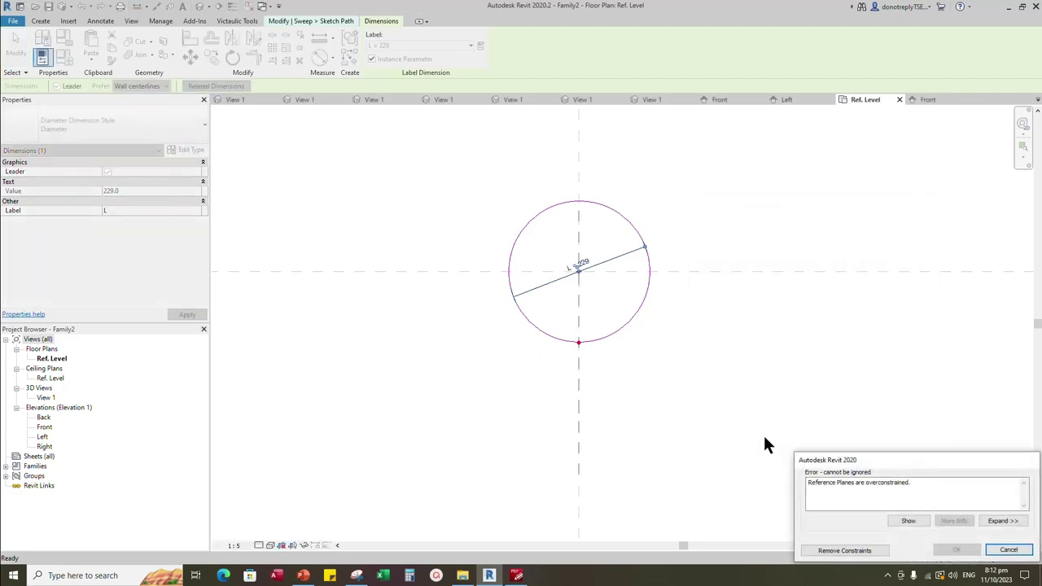
left_click(847, 552)
left_click(702, 444)
Finish the sweep path and open its profile sketch in the Left elevation
scroll(643, 340, "up", 3)
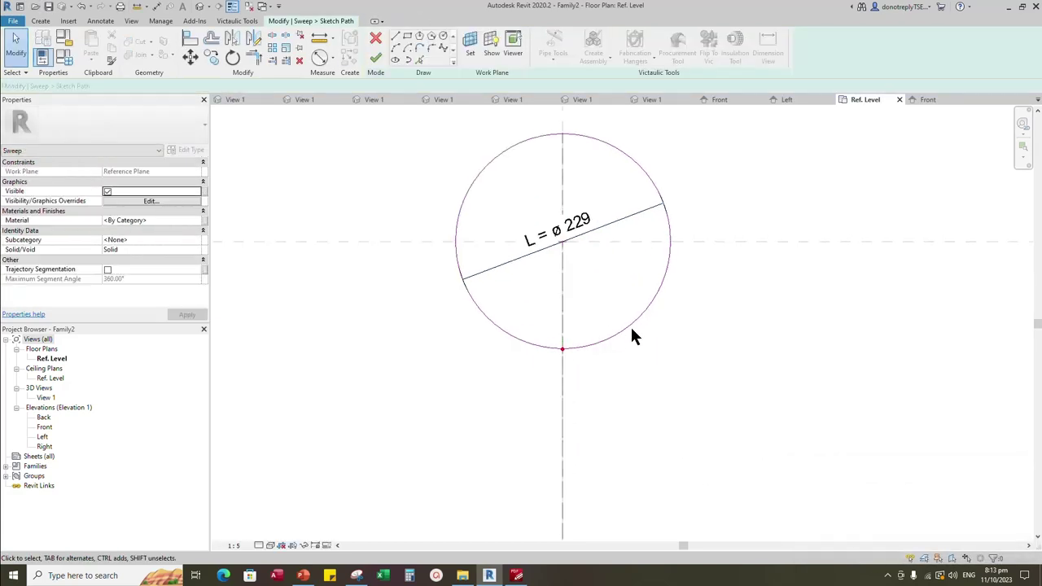
scroll(664, 376, "down", 1)
left_click(376, 62)
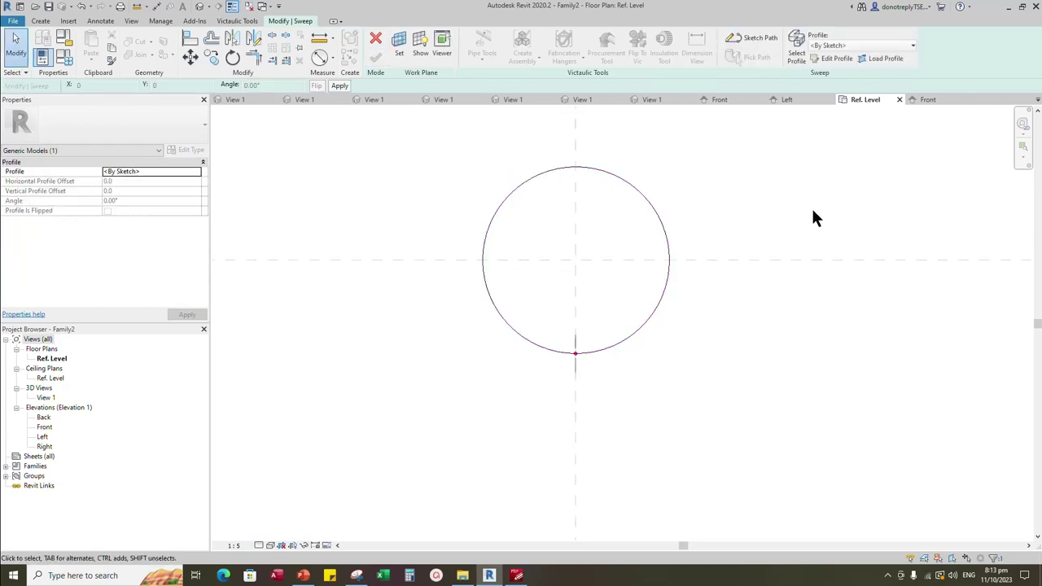
left_click(832, 58)
left_click(523, 390)
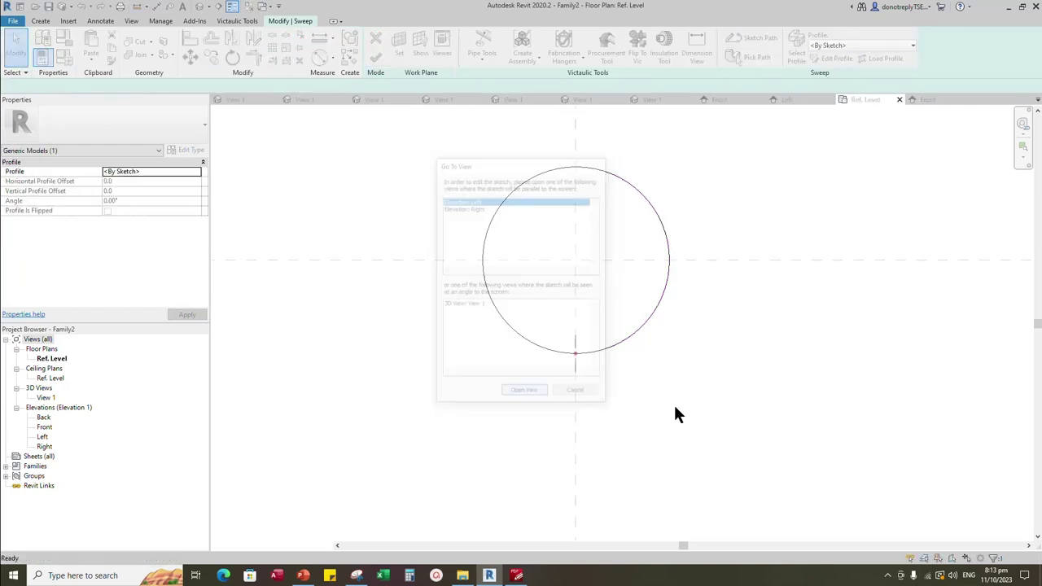
Sketch a circular profile of 12 mm radius centred on the path point, reaching up to the uppermost reference plane
scroll(547, 442, "up", 7)
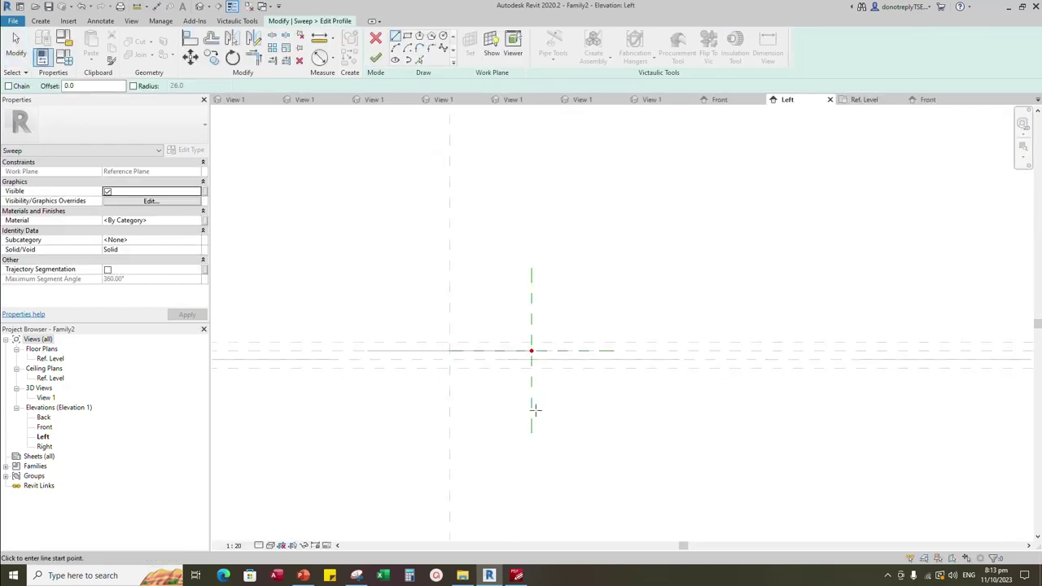
scroll(547, 331, "up", 2)
scroll(578, 338, "up", 1)
left_click(442, 36)
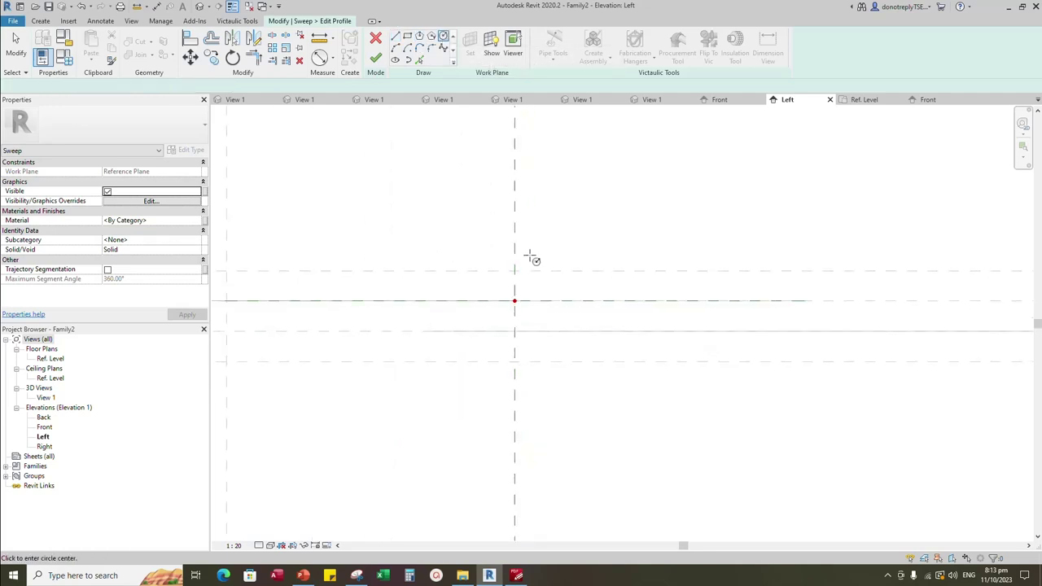
left_click(514, 301)
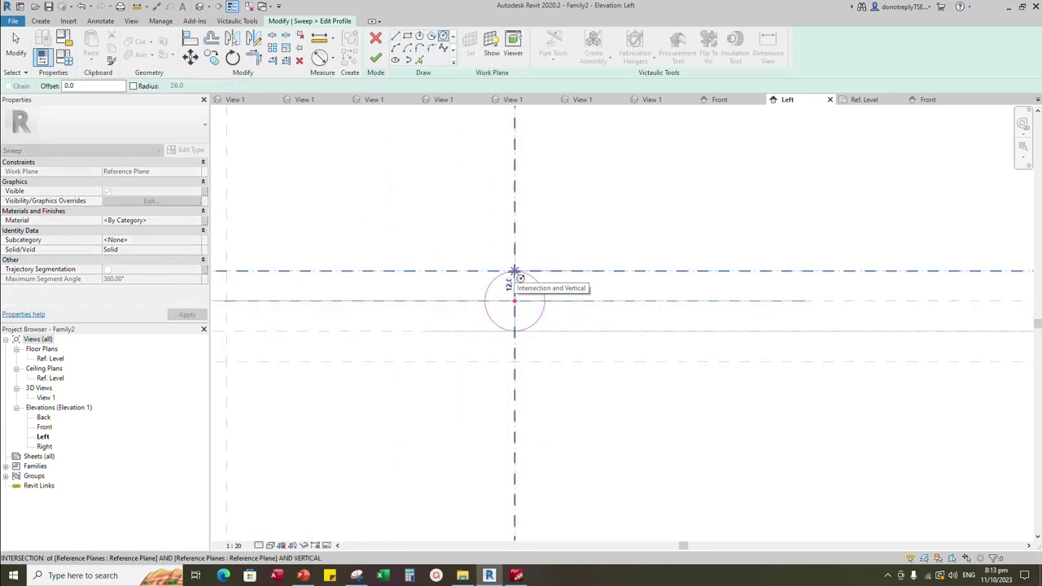
left_click(515, 271)
scroll(551, 284, "up", 1)
key("Escape")
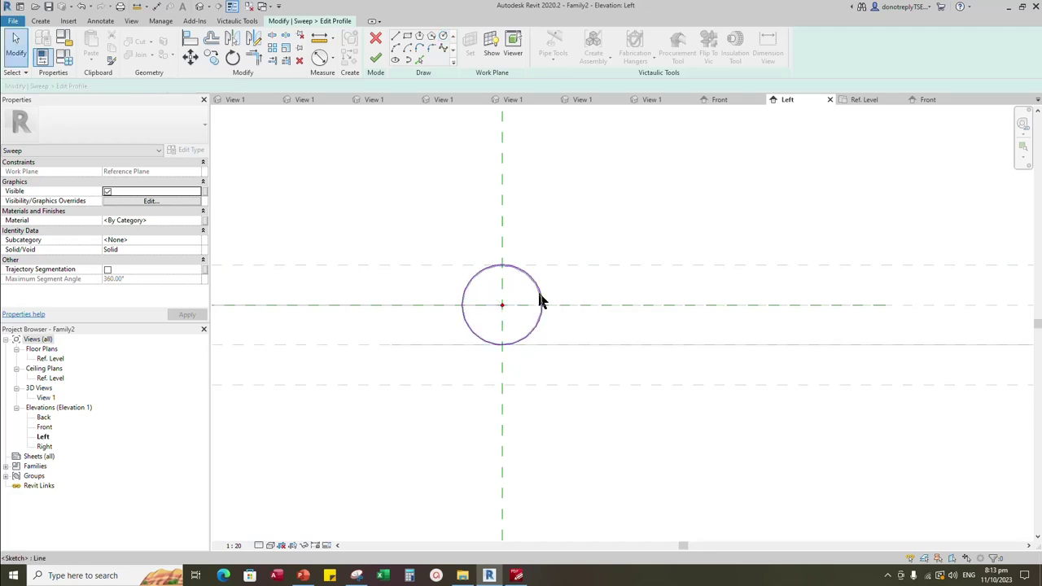
Make the profile circle's center mark visible and align it with the vertical and horizontal planes through the path point
left_click(539, 298)
left_click(189, 37)
left_click(501, 140)
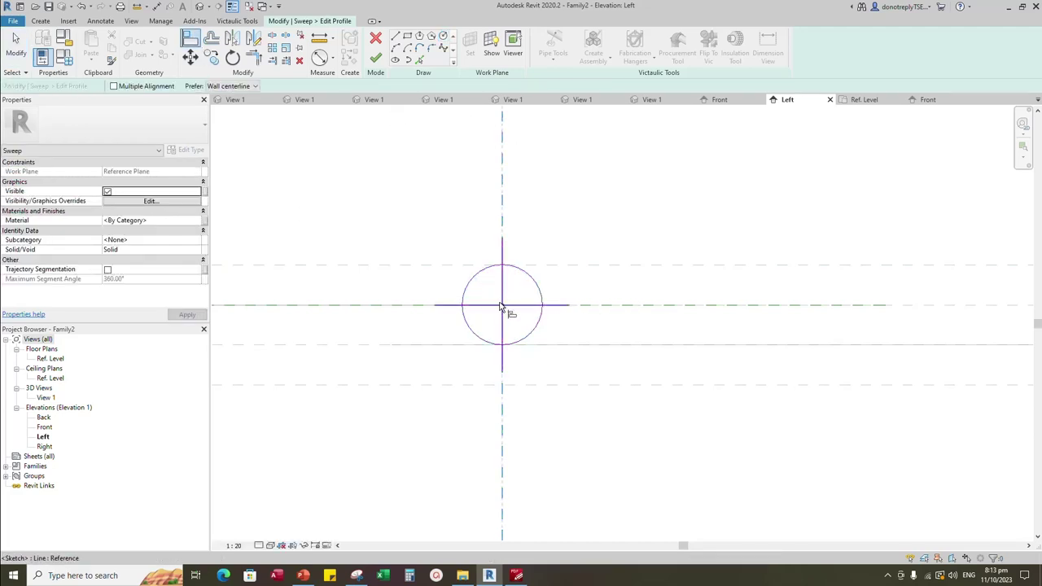
left_click(502, 305)
left_click(520, 342)
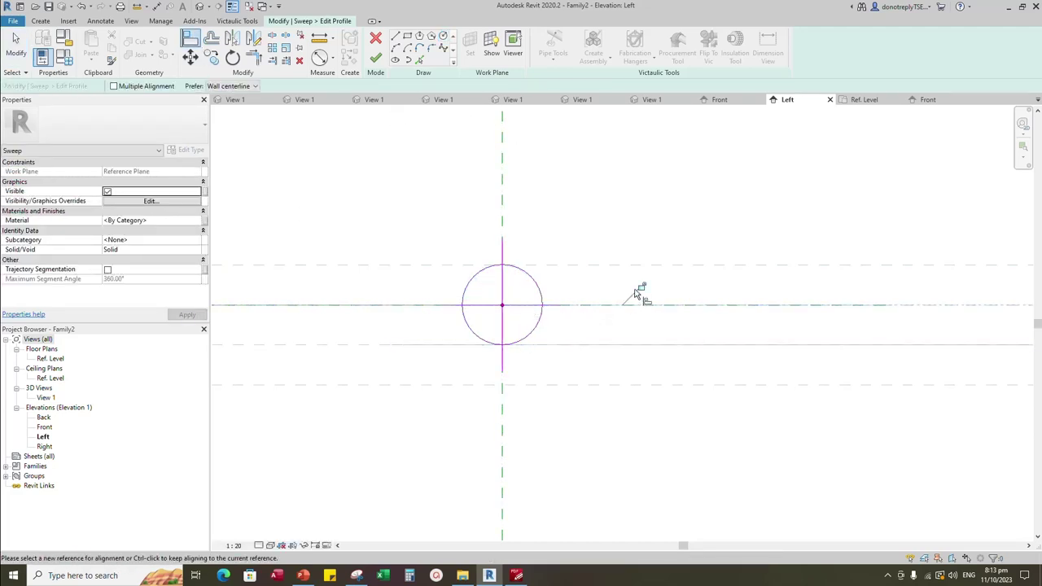
Add a diameter dimension to the profile circle
left_click(319, 57)
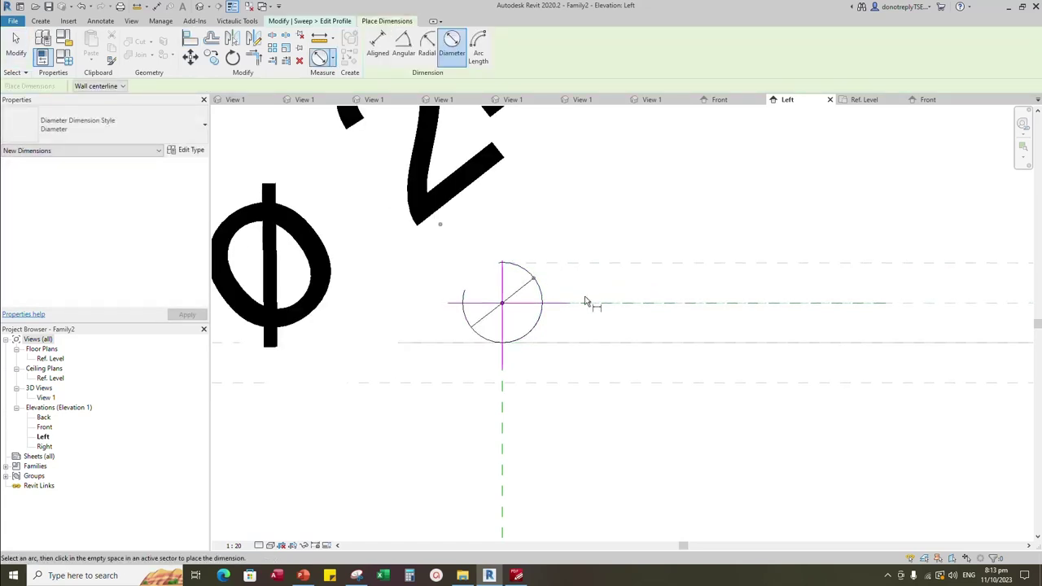
scroll(586, 298, "down", 3)
key("Escape")
key("Escape")
left_click(550, 290)
left_click(646, 382)
scroll(645, 377, "down", 2)
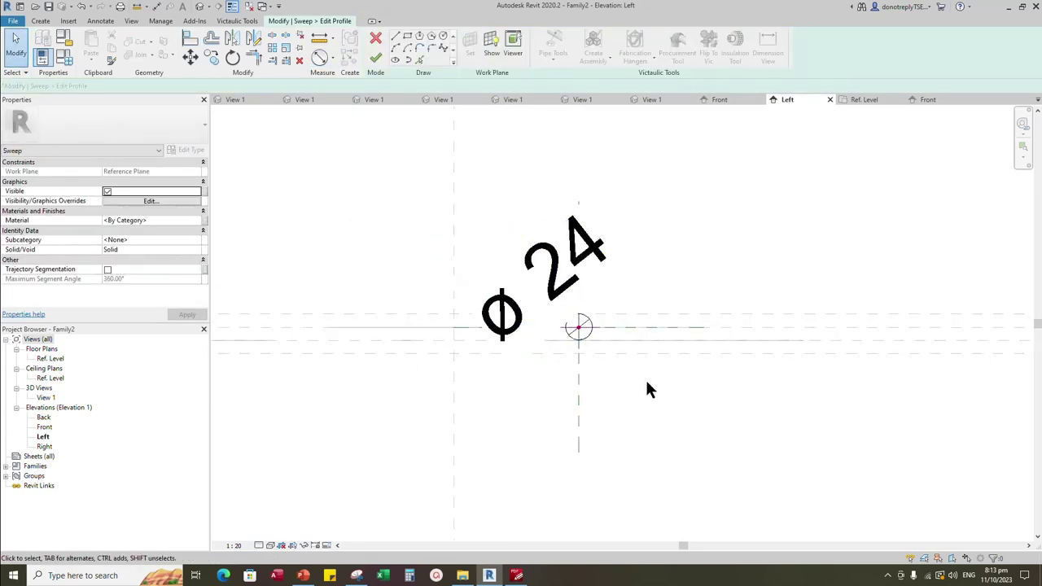
Label the profile circle's diameter with a new instance parameter SD
middle_click_drag(645, 377, 672, 342)
left_click(611, 285)
left_click(481, 46)
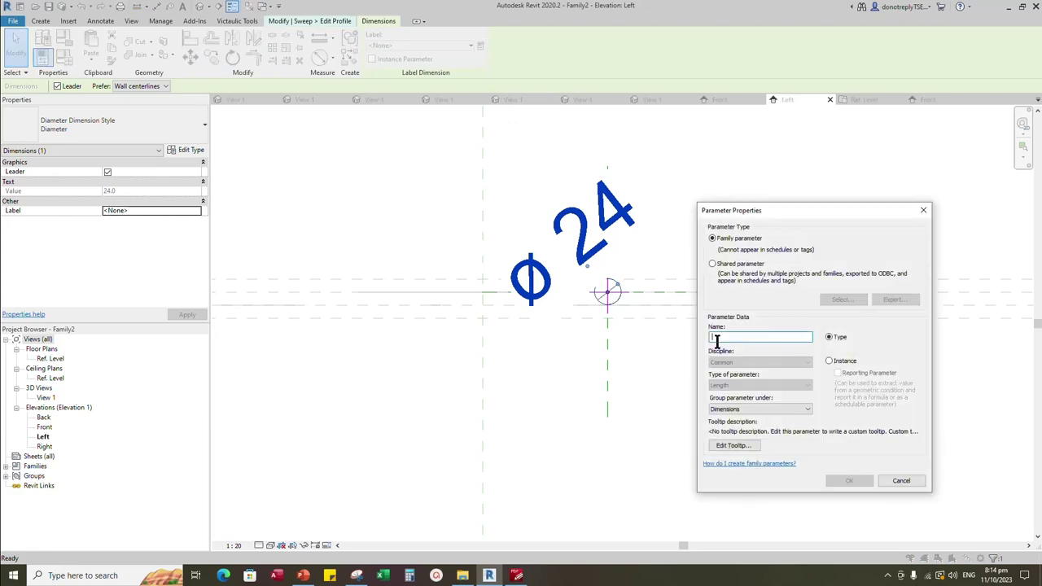
type("SD")
left_click(828, 361)
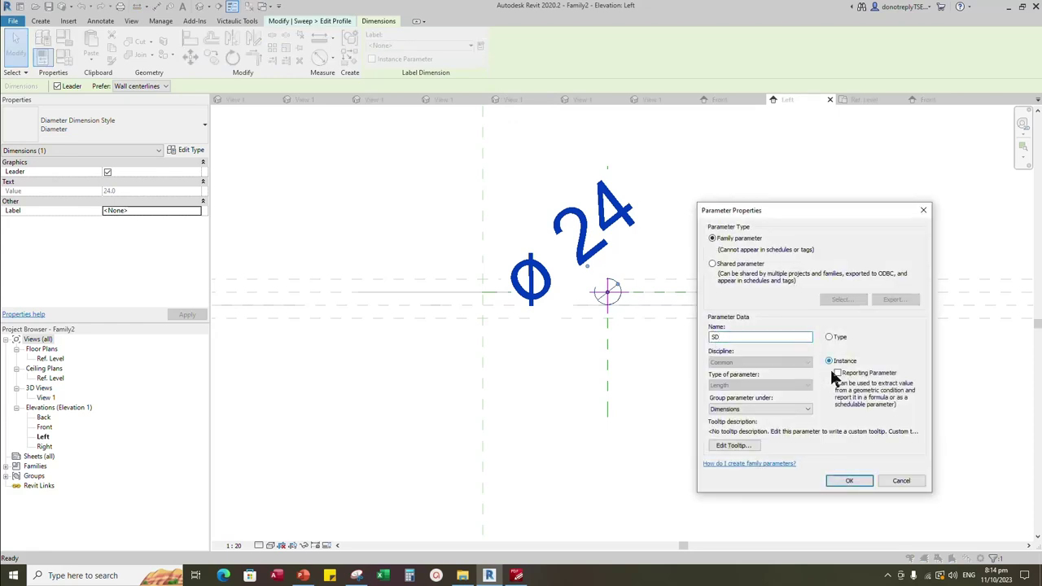
left_click(849, 480)
left_click(742, 453)
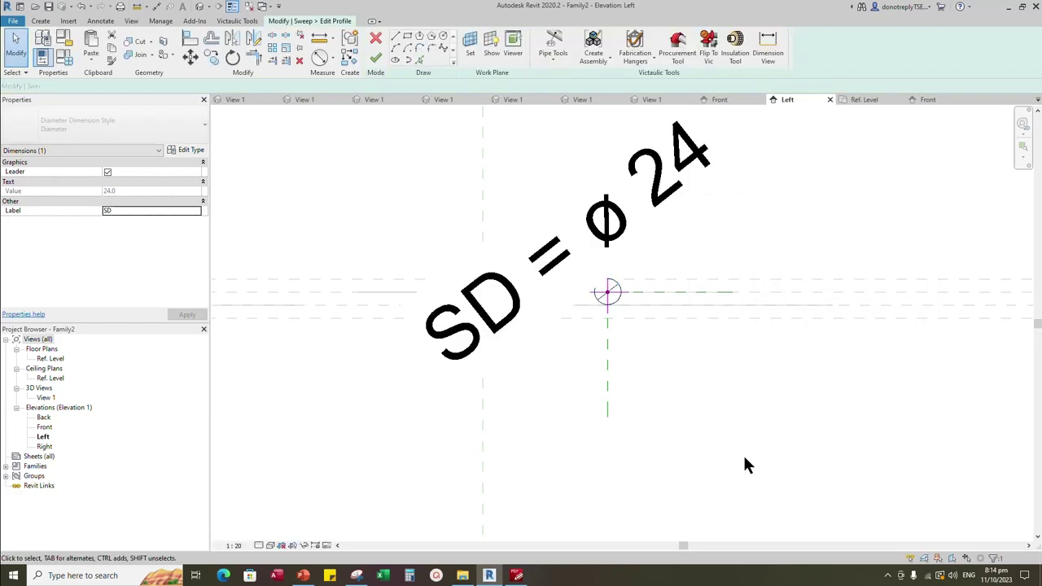
Finish the profile and the sweep, and open the 3D view to show the resulting ring
left_click(375, 60)
left_click(373, 52)
scroll(606, 391, "down", 1)
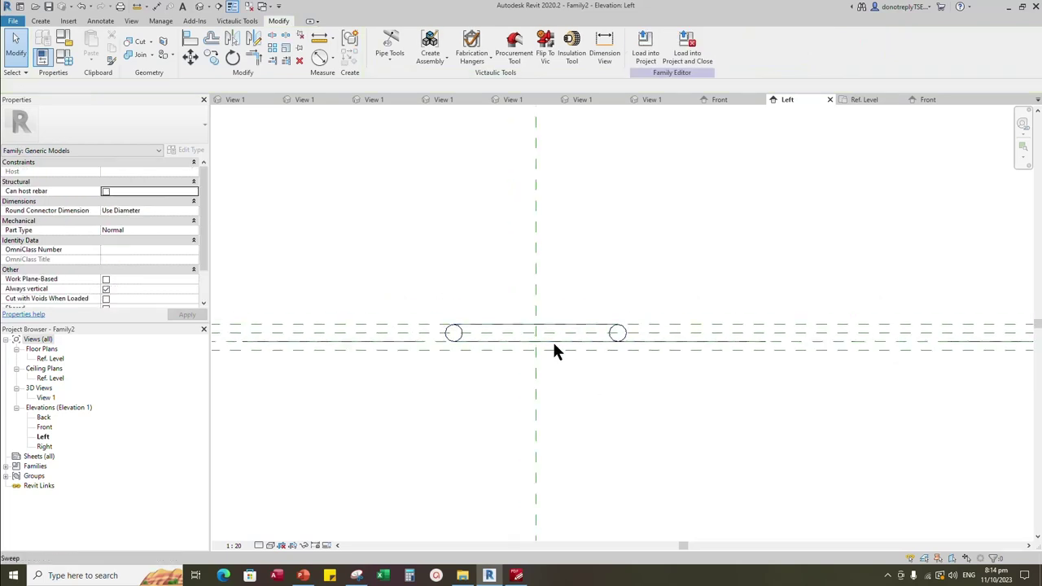
scroll(547, 356, "up", 1)
double_click(46, 397)
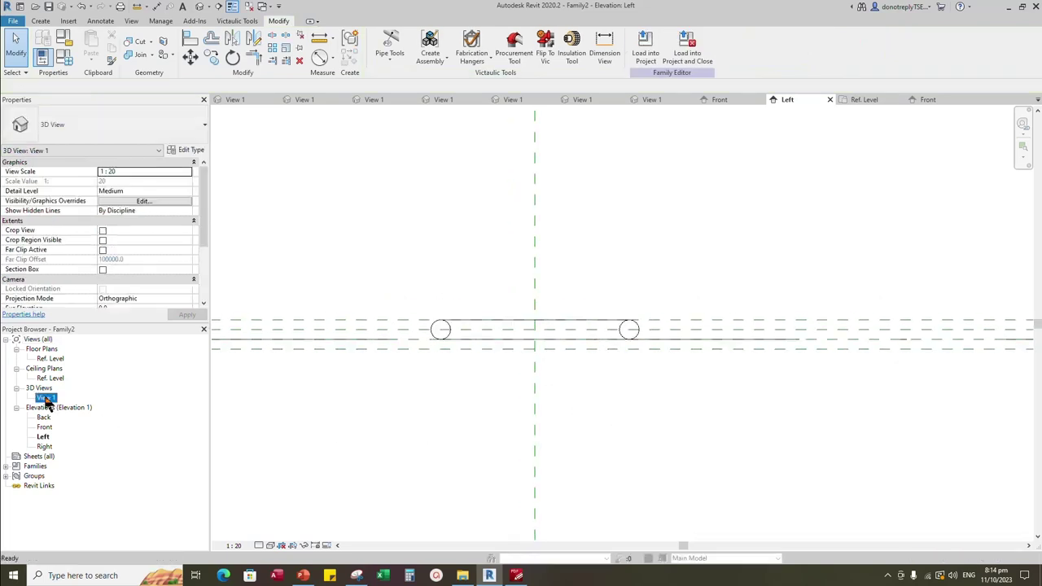
left_click(984, 131)
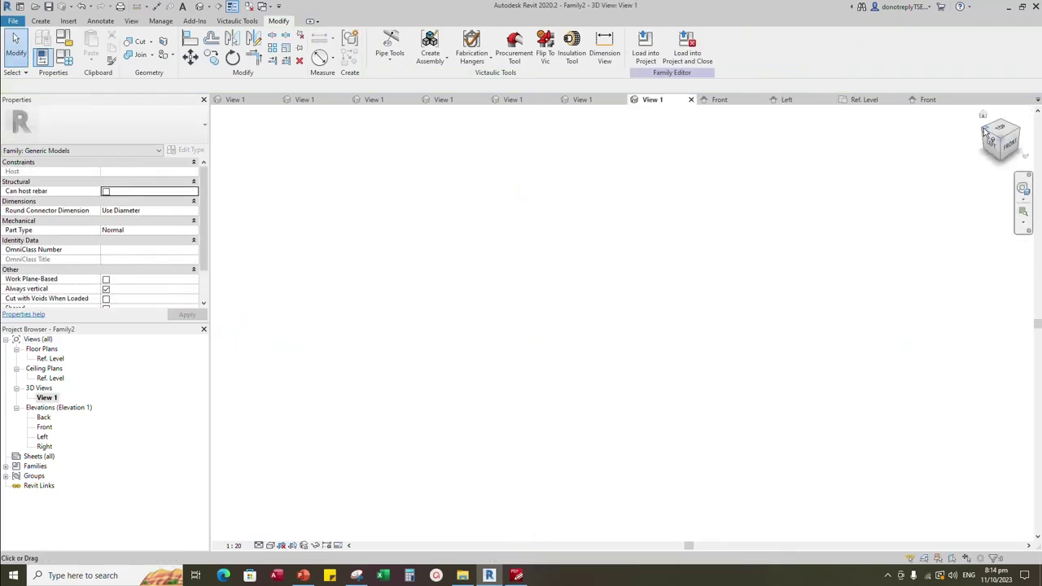
Set the ring's 3D view to the Shaded visual style and open the Ref. Level floor plan
left_click(271, 545)
left_click(288, 500)
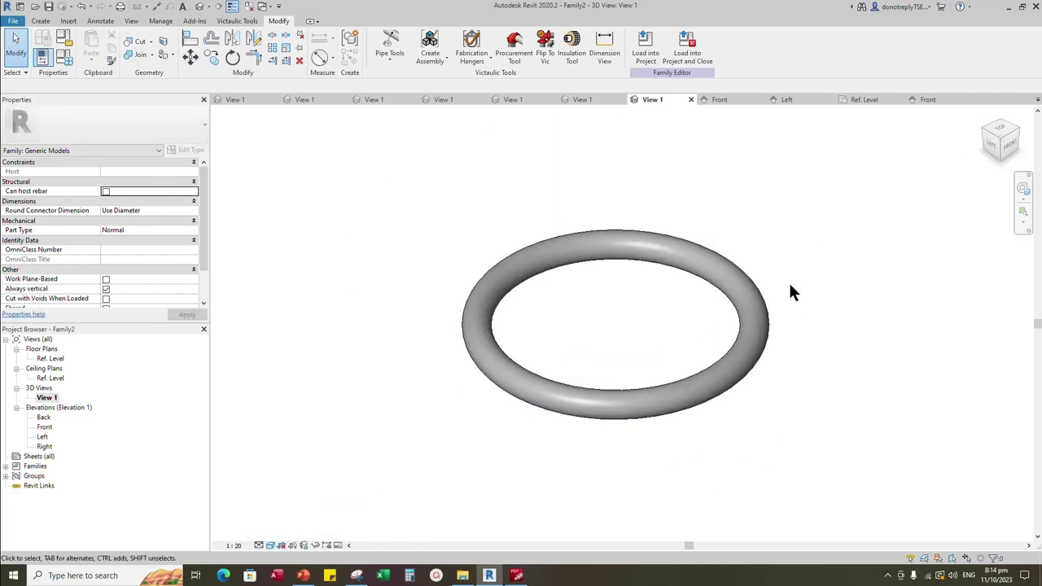
double_click(52, 358)
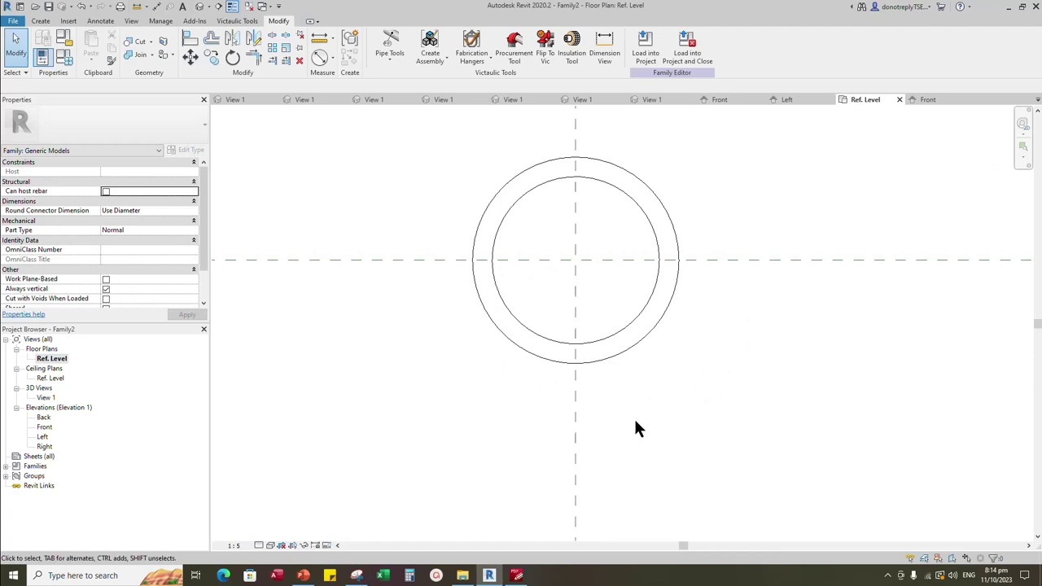
scroll(635, 420, "down", 1)
scroll(698, 286, "up", 2)
Switch to the Handwheel Part family's 3D view and load that family into Family2
left_click(589, 97)
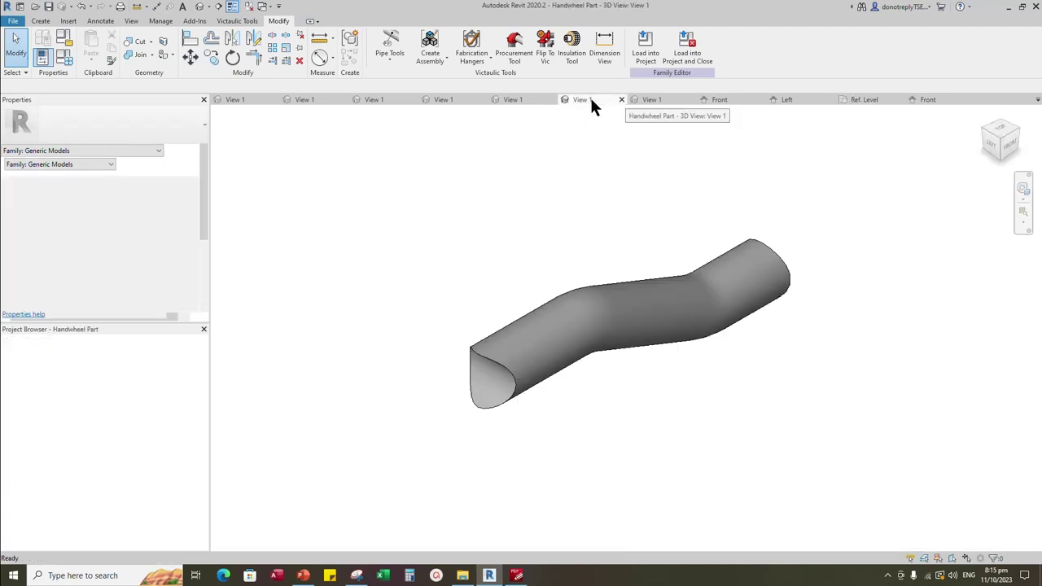
left_click(645, 47)
left_click(451, 237)
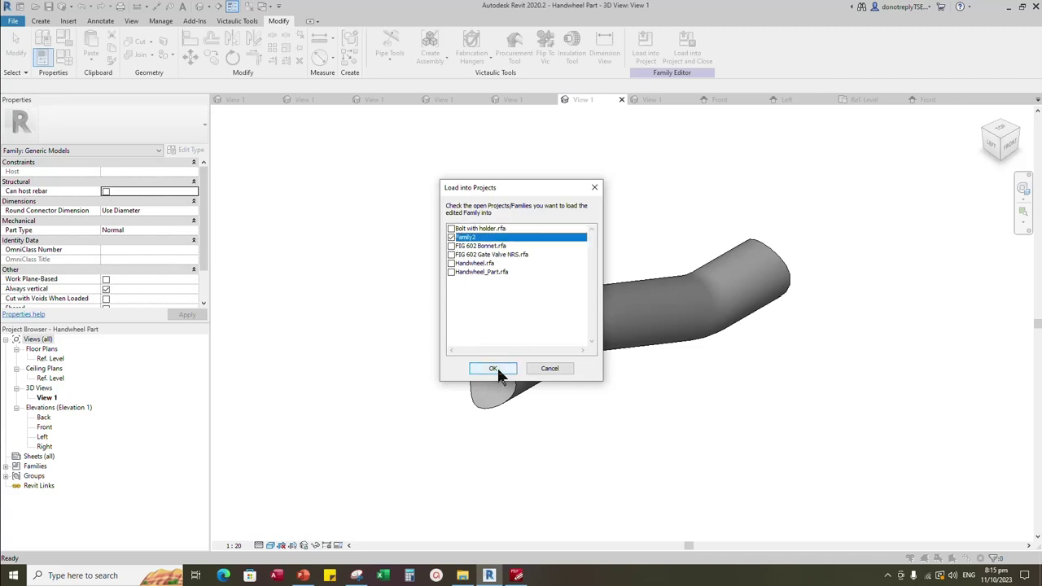
left_click(492, 368)
Place the Handwheel Part at the intersection of the center reference planes, rotated so it points toward the rim's upper side in plan
scroll(551, 286, "up", 4)
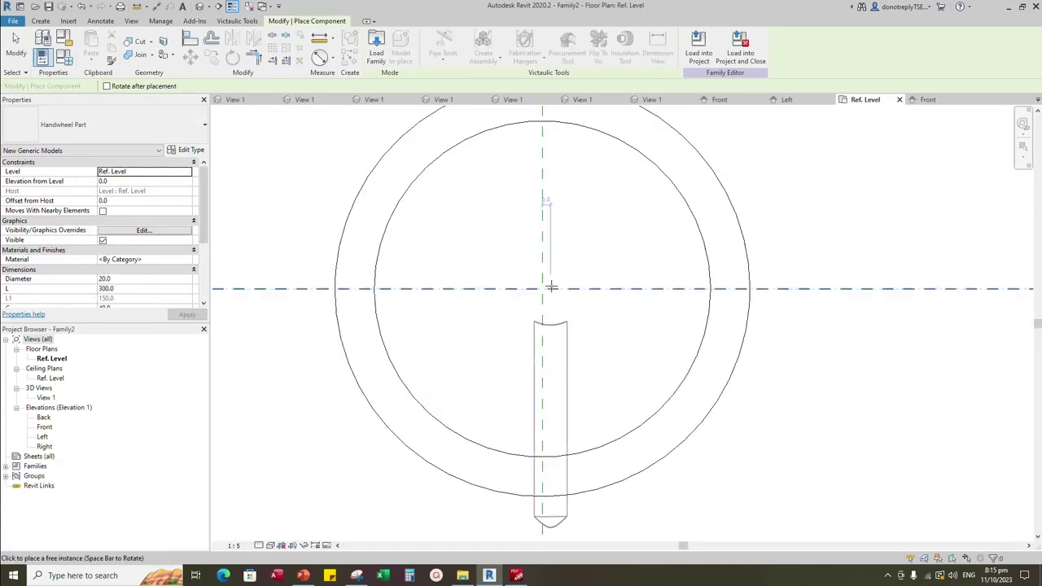
key("space")
key("space")
left_click(542, 288)
scroll(544, 326, "down", 2)
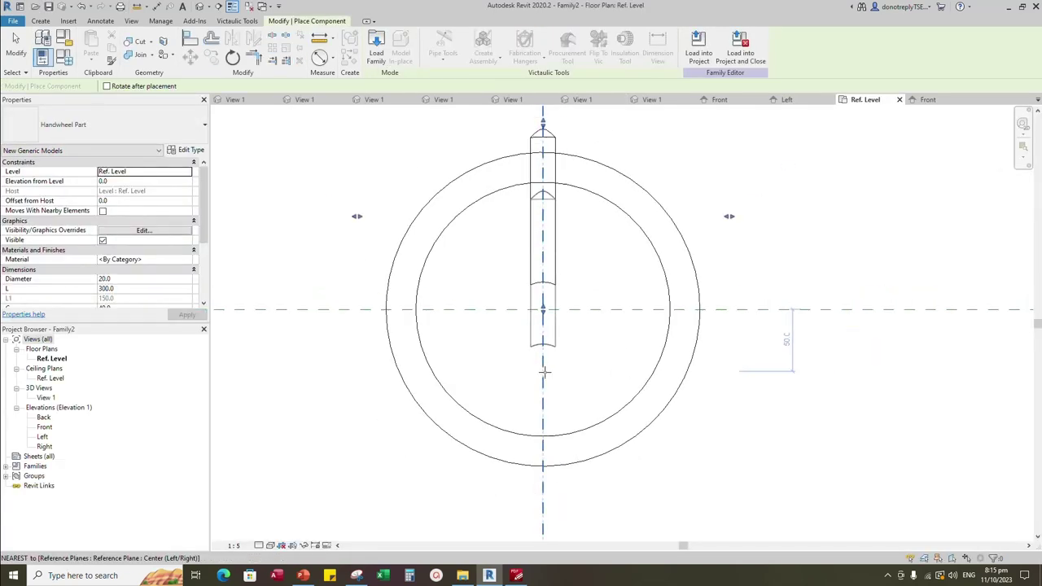
key("Escape")
Align and lock the placed part's centerlines to the horizontal and vertical center reference planes
key("a")
key("l")
left_click(754, 319)
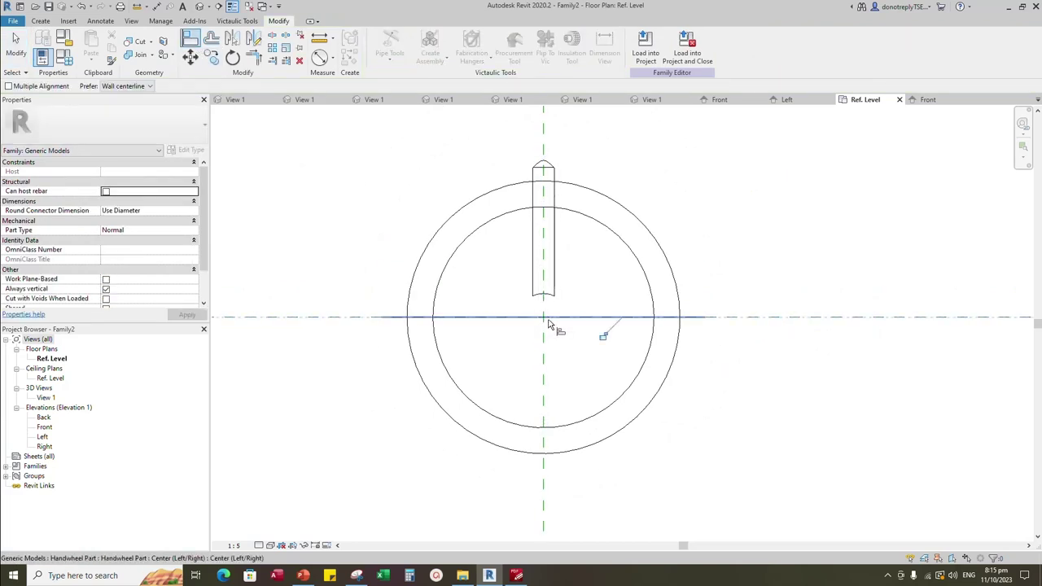
scroll(570, 333, "down", 1)
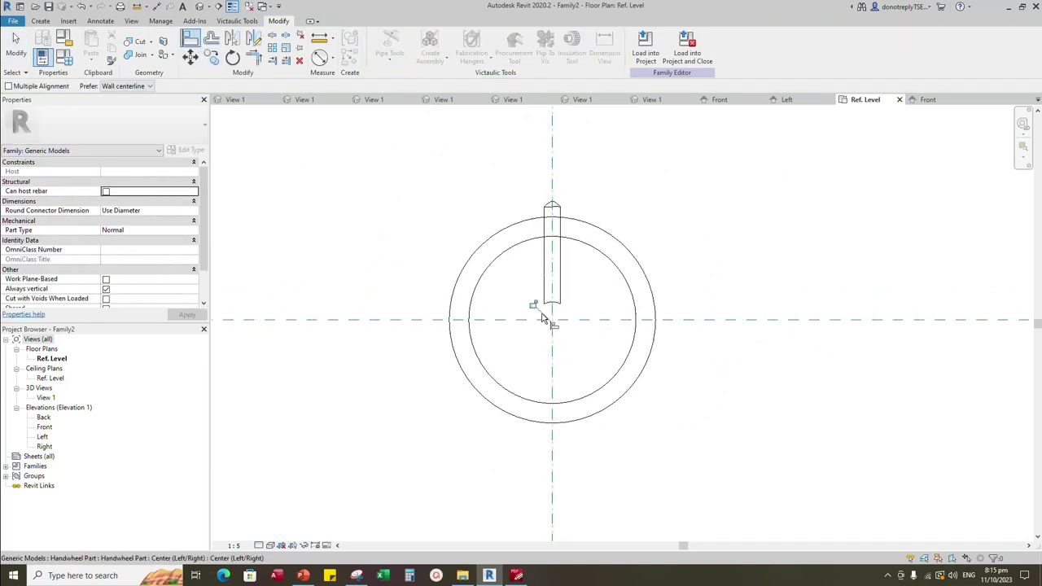
key("Escape")
key("Escape")
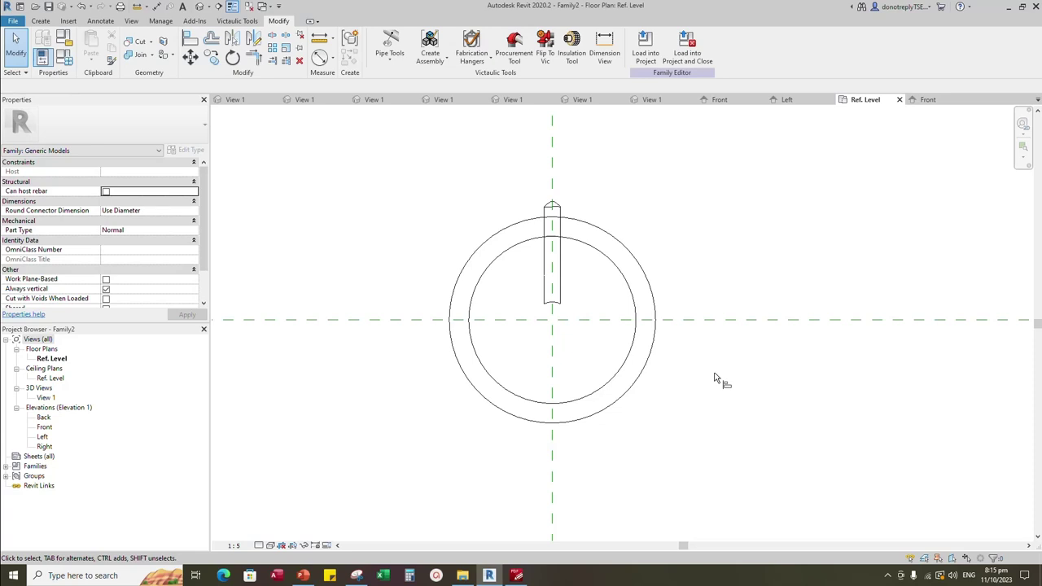
Associate the placed part's L dimension with the family parameter L
scroll(682, 377, "up", 1)
left_click(542, 251)
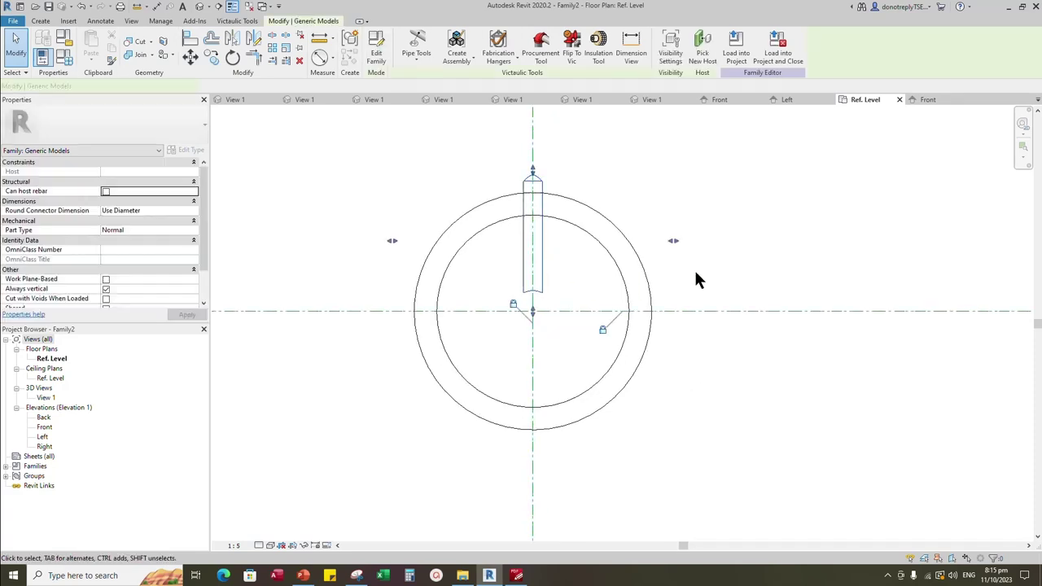
scroll(164, 251, "down", 1)
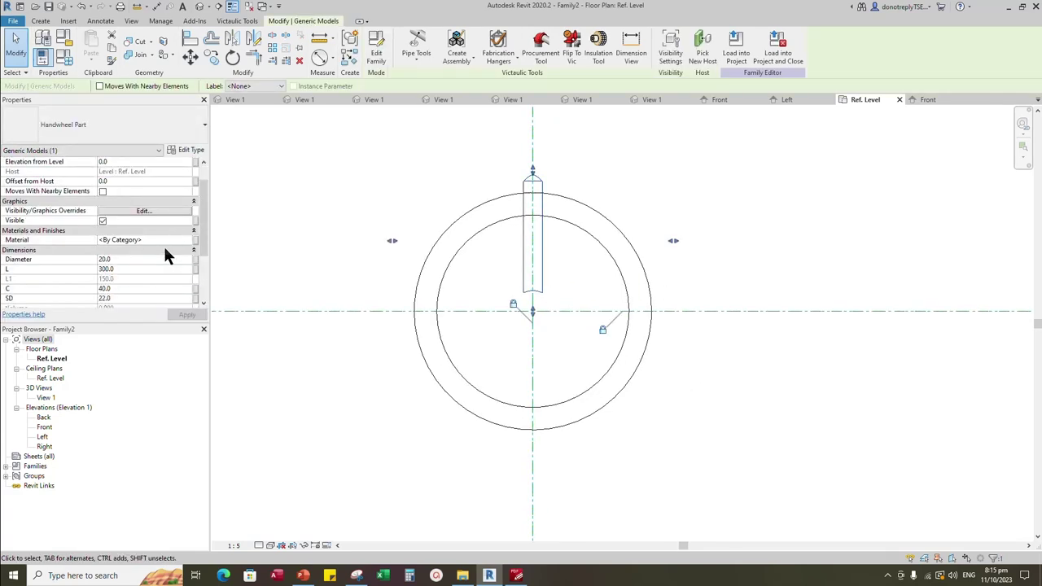
scroll(166, 255, "down", 1)
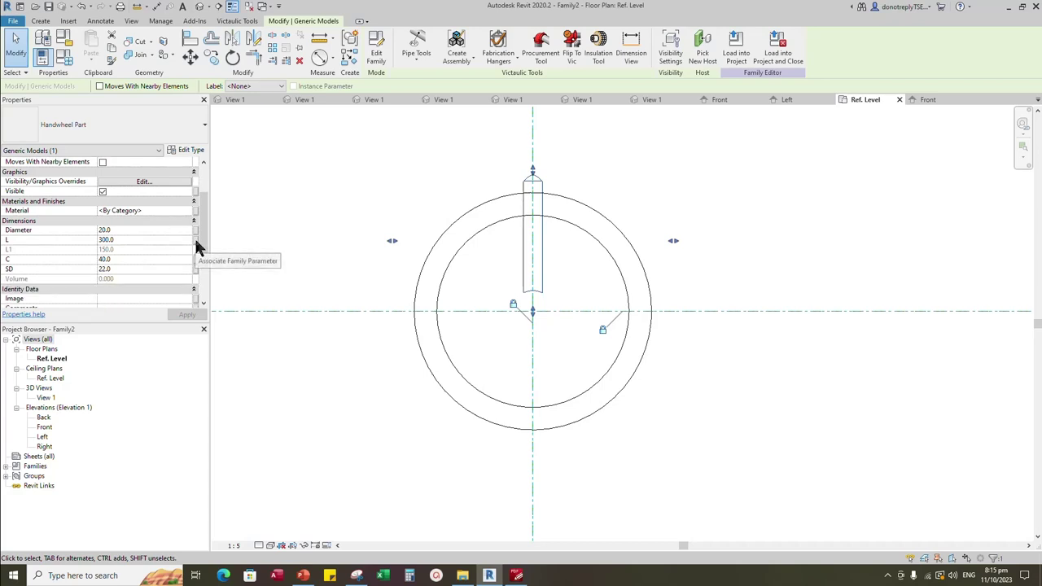
left_click(196, 247)
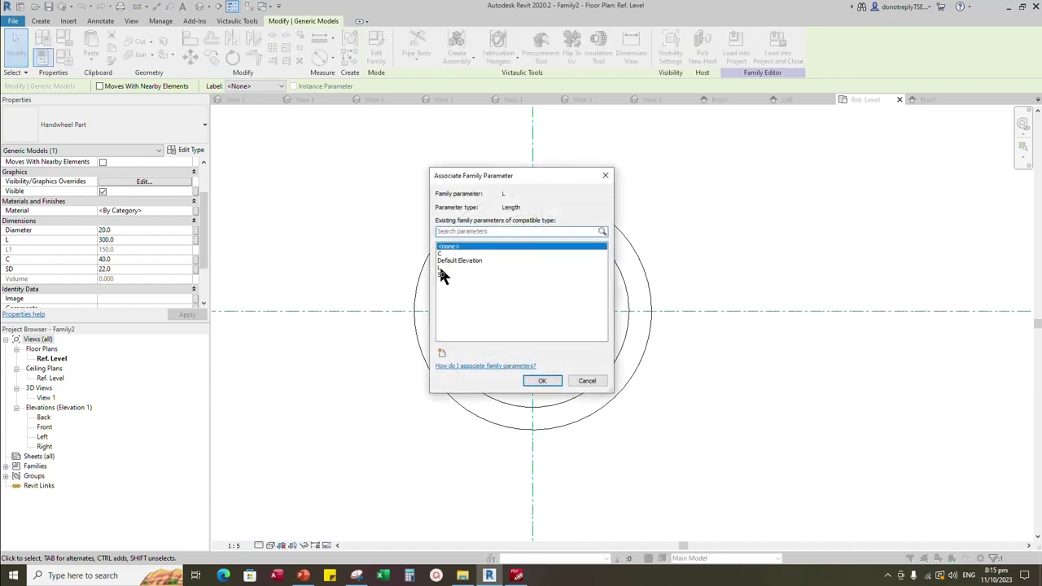
left_click(439, 264)
left_click(546, 380)
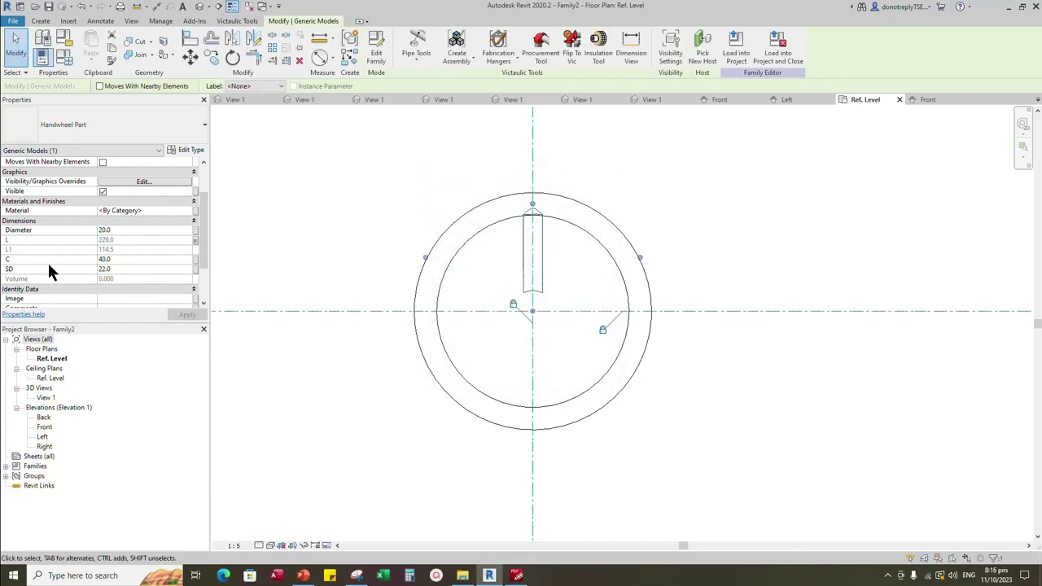
Associate the part's C and SD dimensions with the family parameters C and SD
left_click(195, 258)
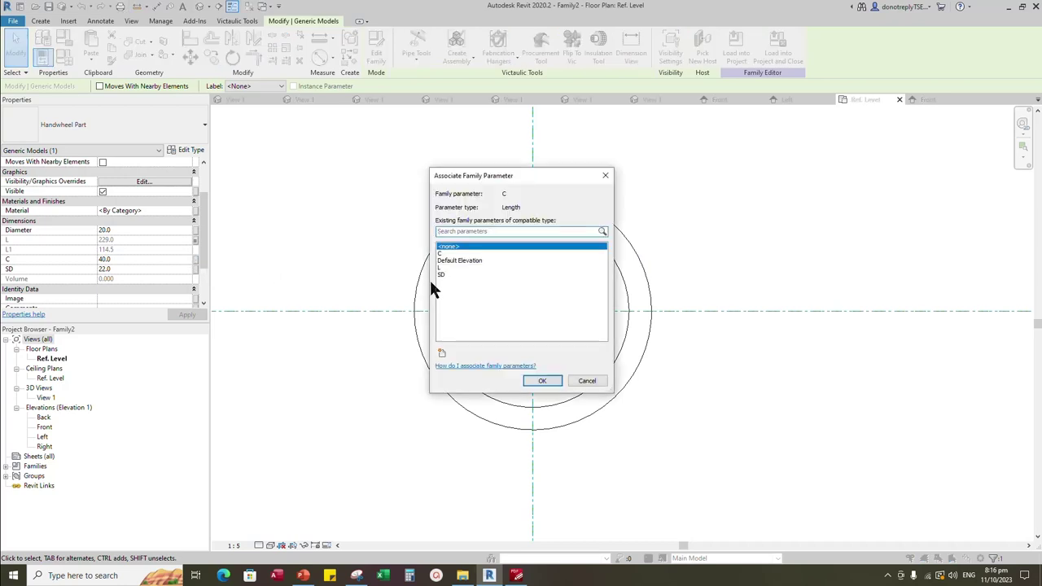
left_click(444, 255)
left_click(555, 380)
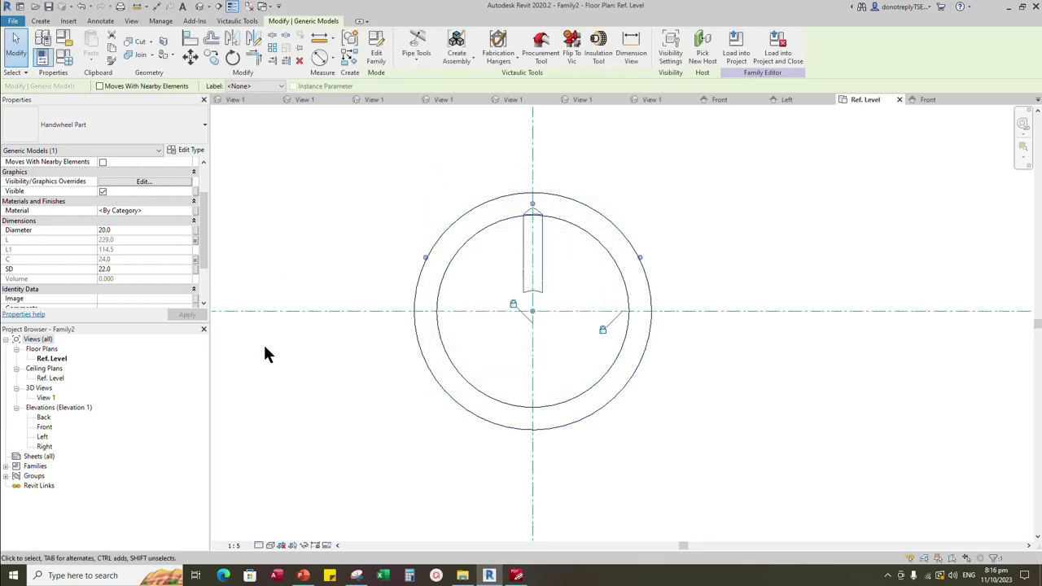
left_click(194, 268)
left_click(460, 275)
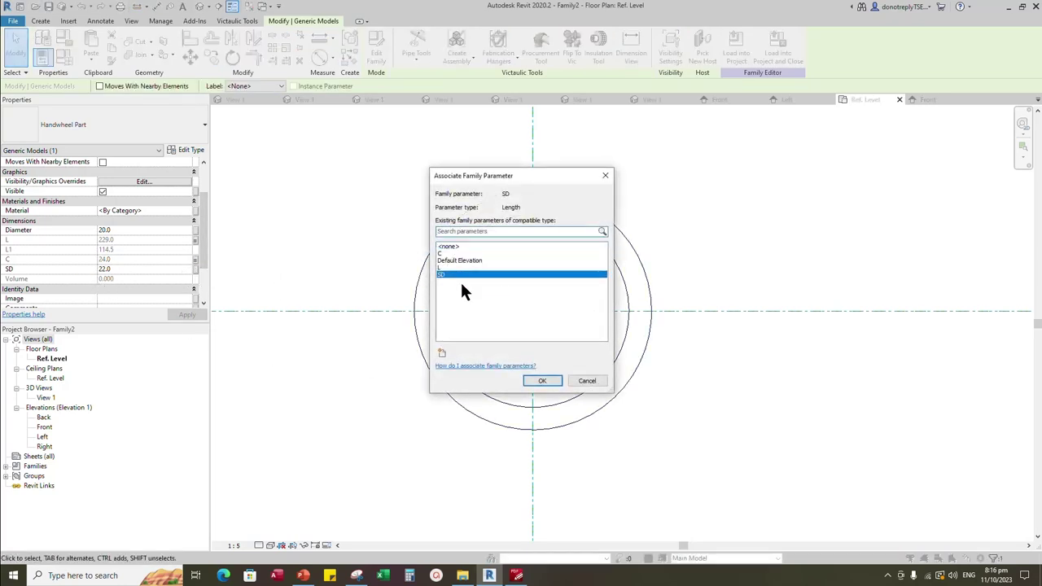
key("Return")
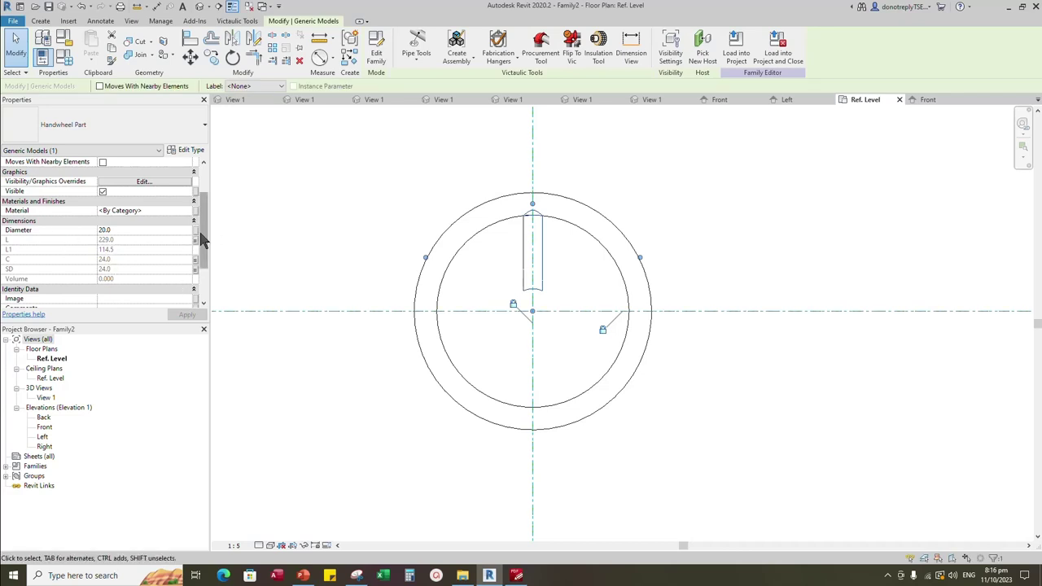
Associate the part's Diameter with a new instance family parameter named BS
left_click(196, 237)
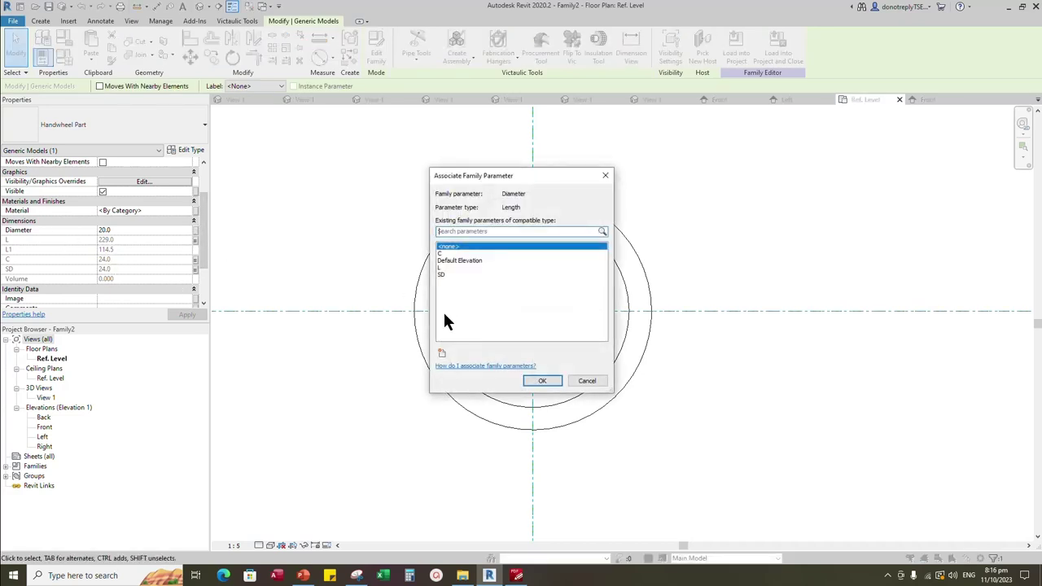
left_click(440, 355)
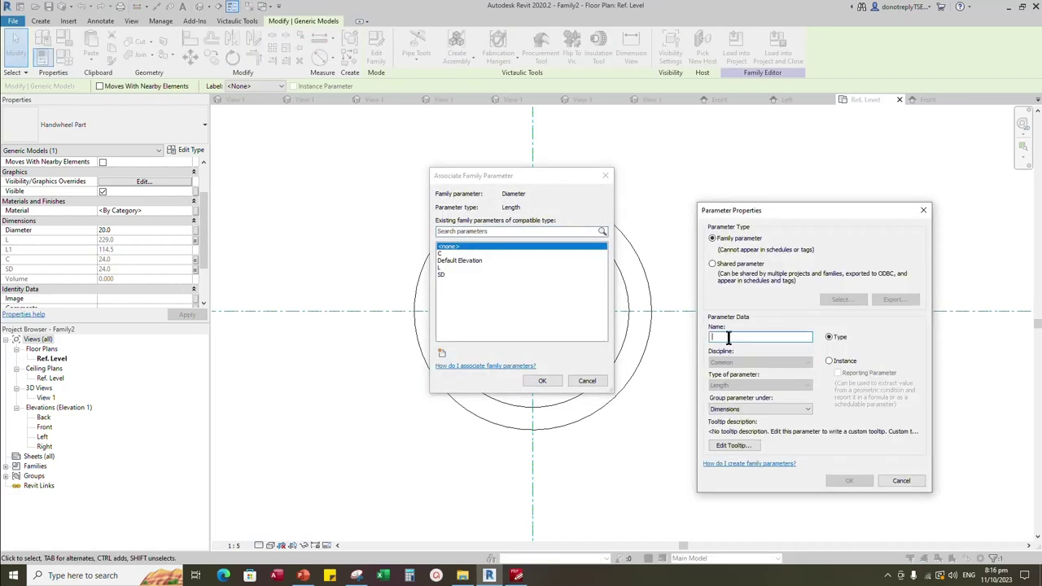
type("BS")
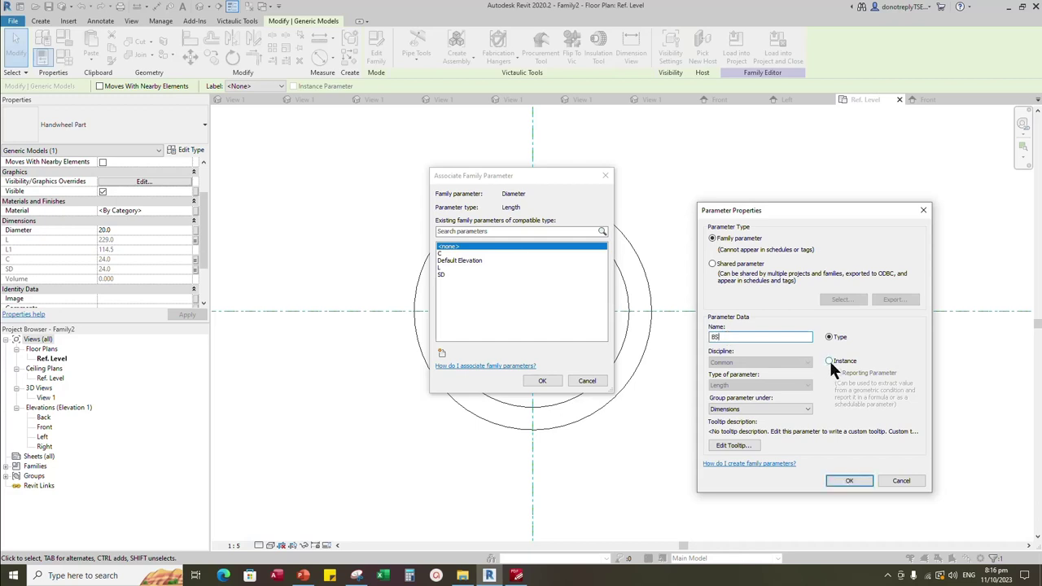
left_click(830, 361)
left_click(849, 480)
left_click(543, 381)
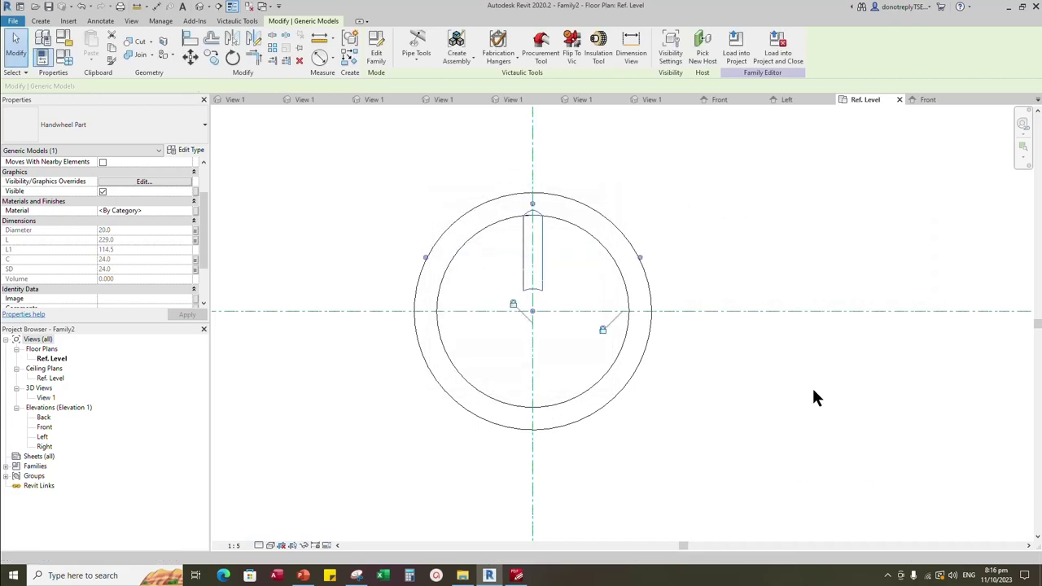
left_click(813, 390)
Make a counterclockwise rotated copy of the spoke part about the ring's center, about 18° above the horizontal plane
scroll(594, 325, "up", 2)
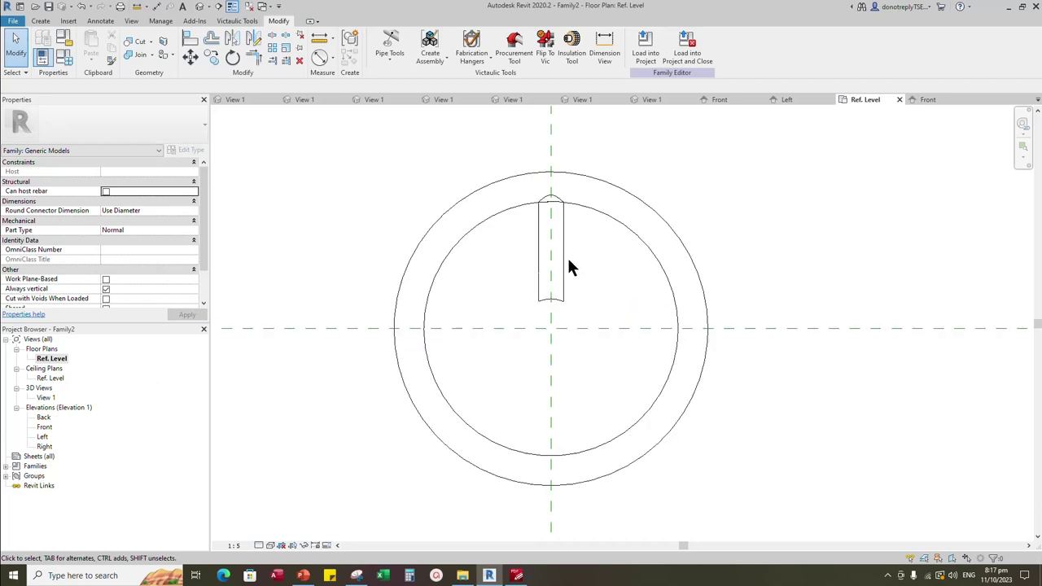
left_click(568, 262)
left_click(232, 56)
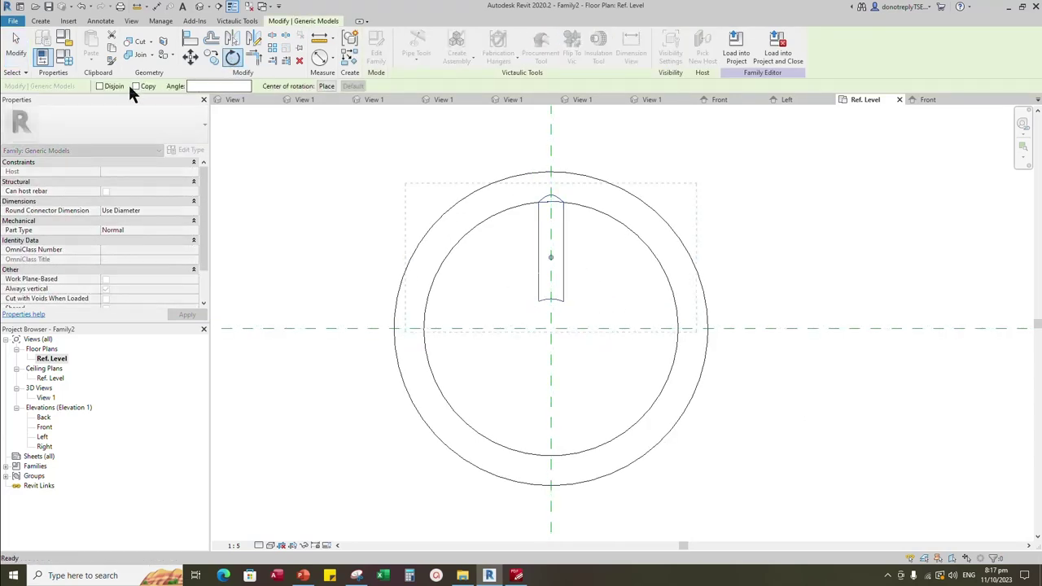
left_click(135, 85)
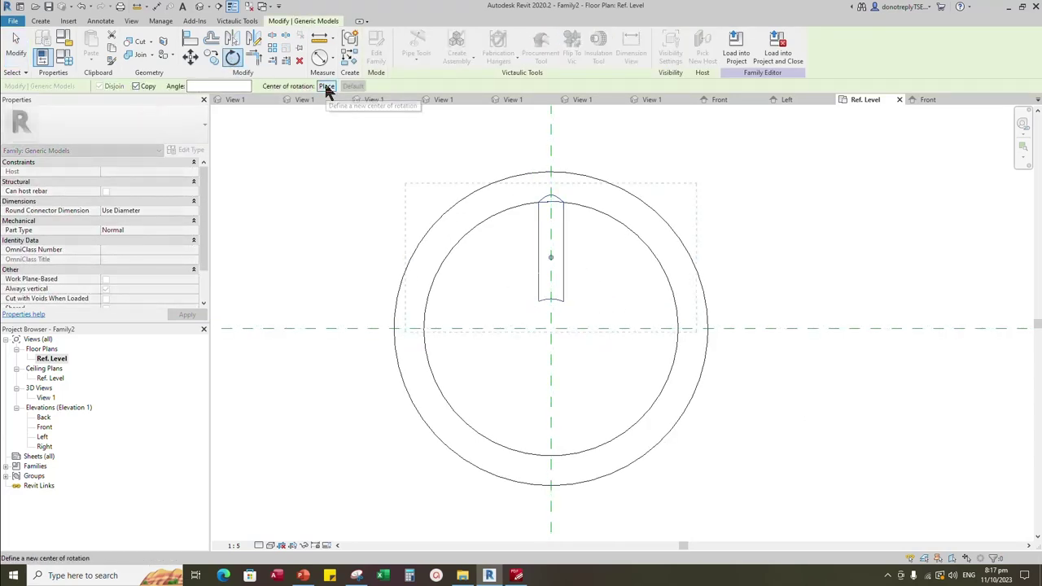
left_click(325, 86)
left_click(550, 328)
left_click(551, 163)
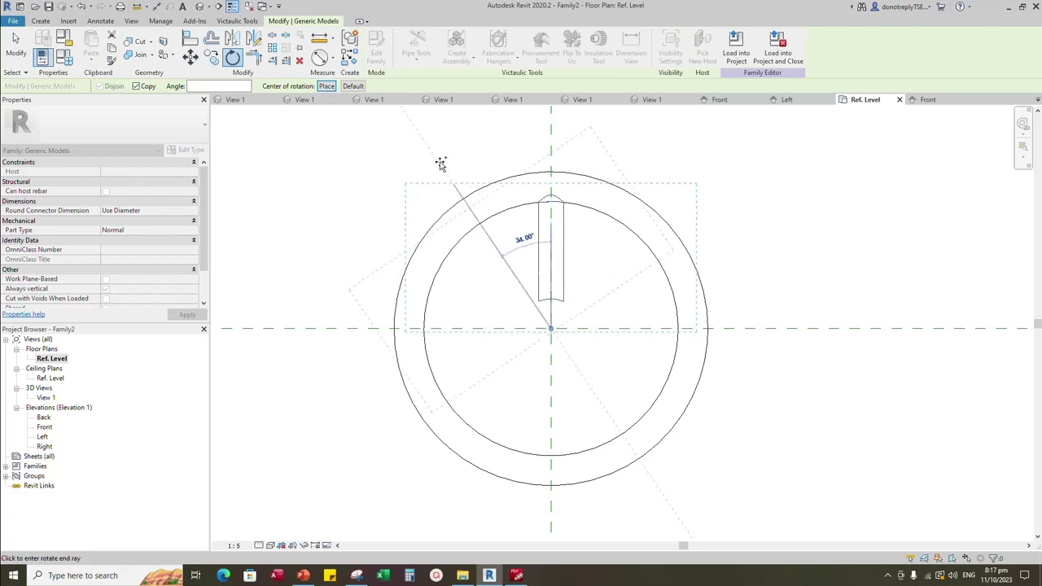
left_click(366, 184)
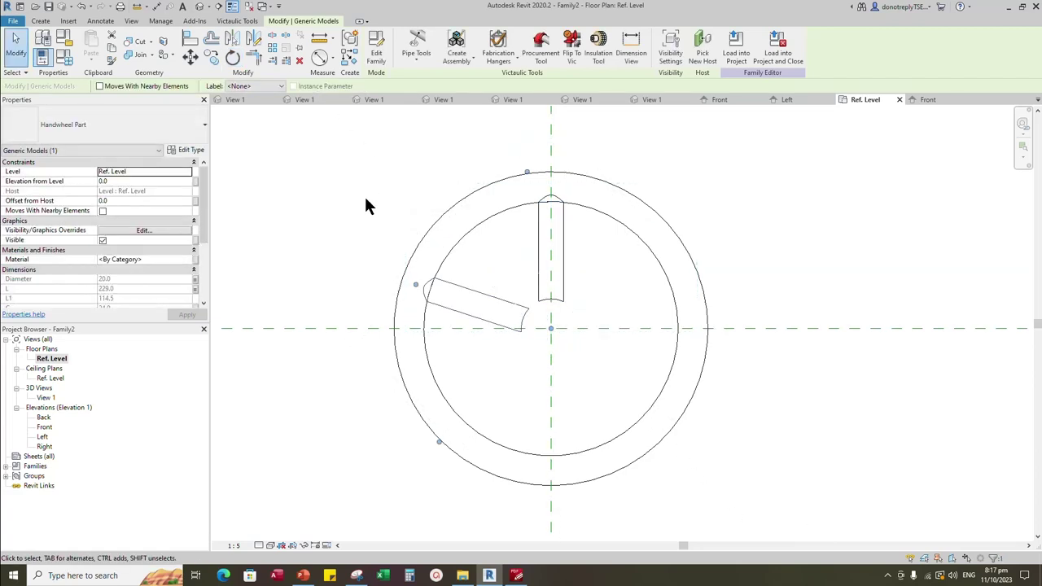
key("Escape")
Draw a reference plane from the ring's center outward along the axis of the rotated spoke copy
scroll(594, 374, "down", 2)
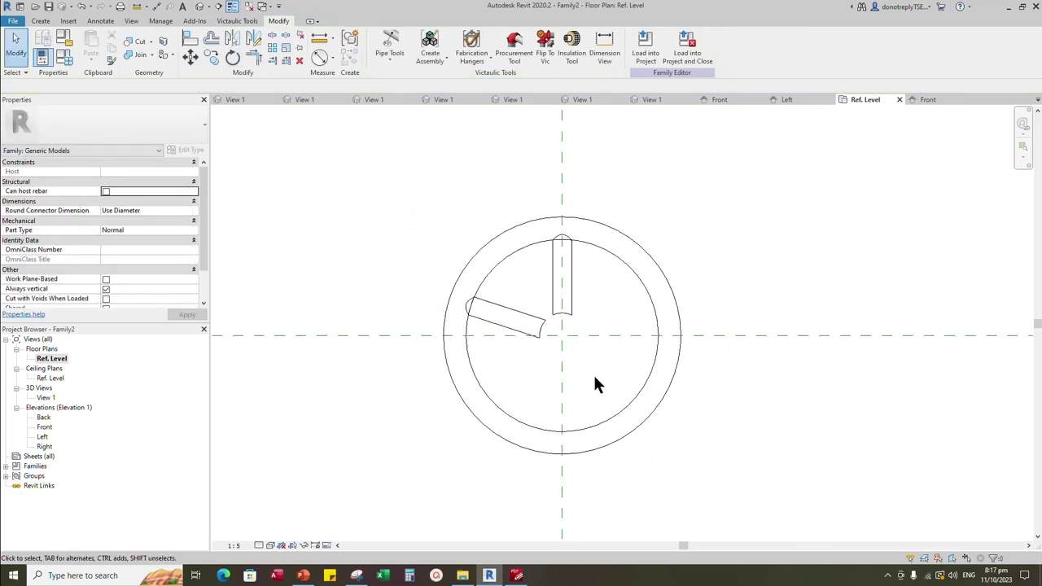
left_click(547, 154)
key("r")
key("p")
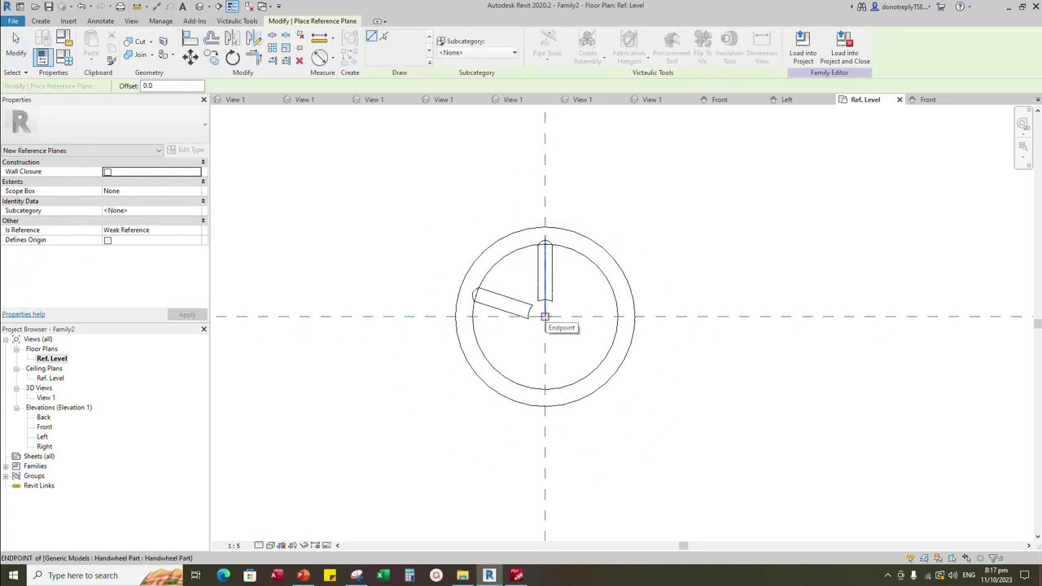
left_click(544, 316)
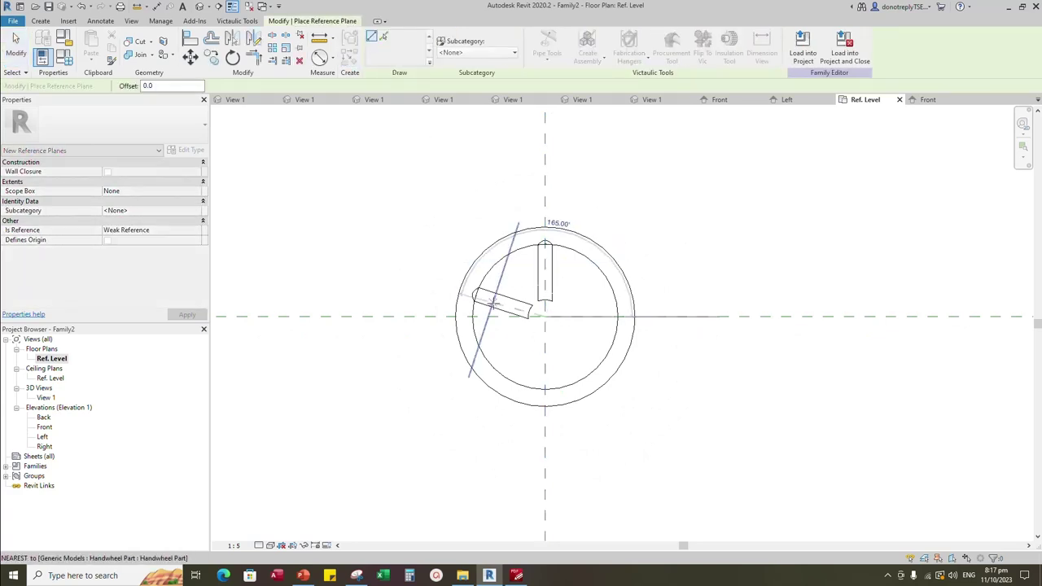
left_click(375, 260)
key("Escape")
key("Escape")
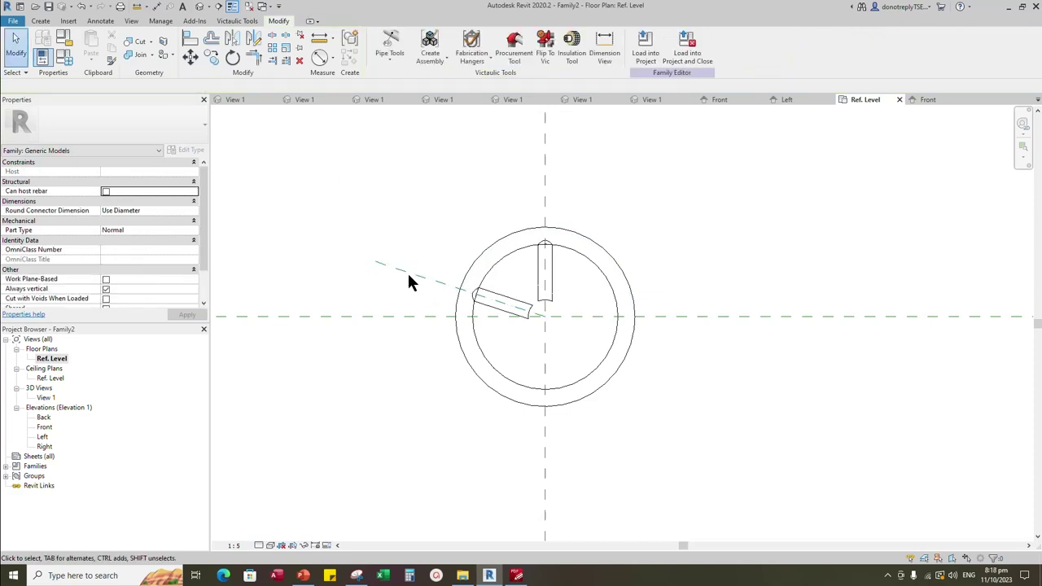
Make a copy of the slanted reference plane rotated 90° counterclockwise about the ring's center
left_click(409, 277)
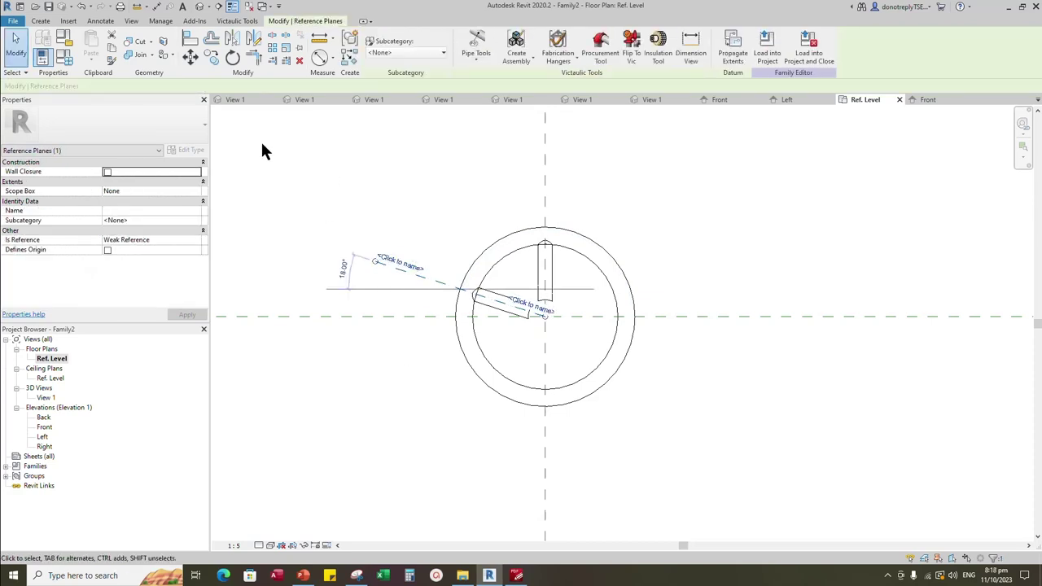
left_click(234, 59)
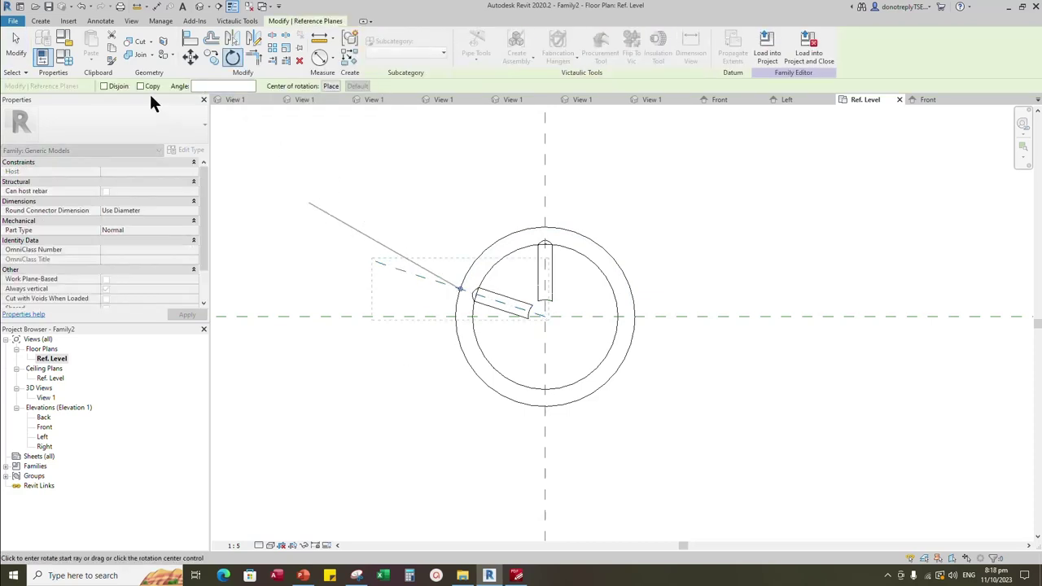
scroll(543, 318, "up", 3)
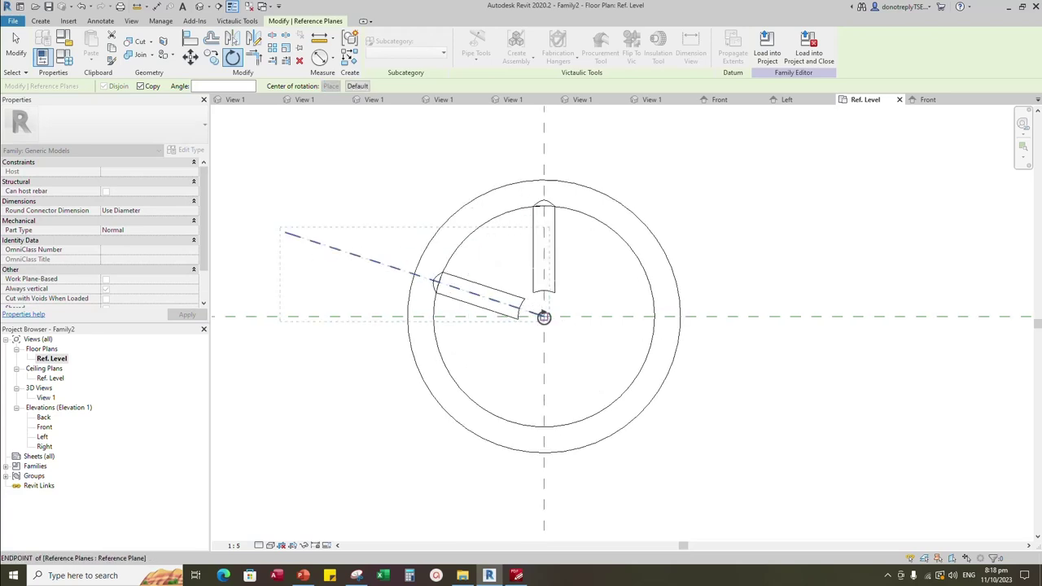
left_click(407, 275)
type("90")
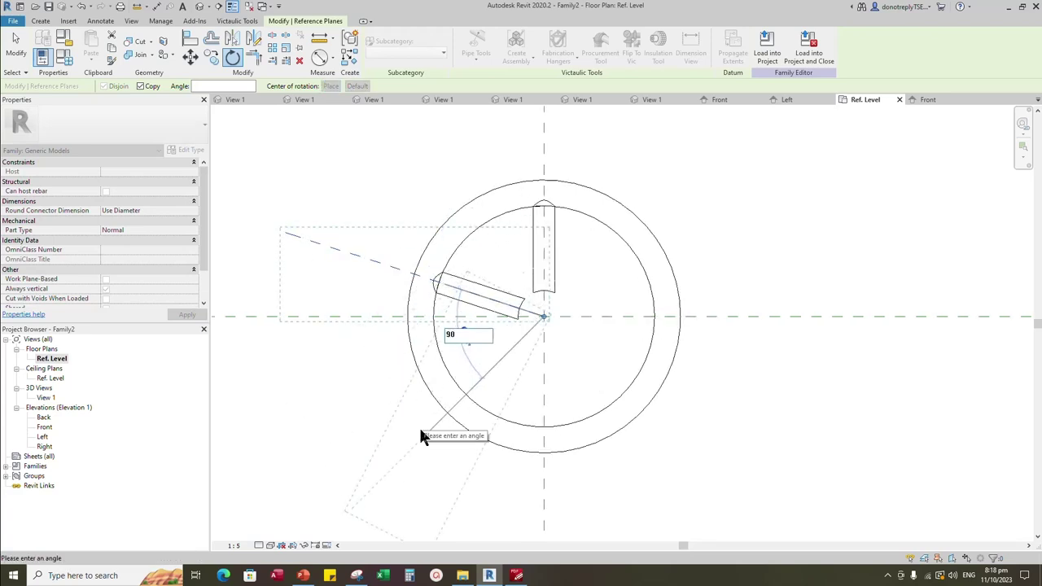
key("Return")
scroll(573, 314, "down", 1)
key("Escape")
scroll(567, 351, "down", 1)
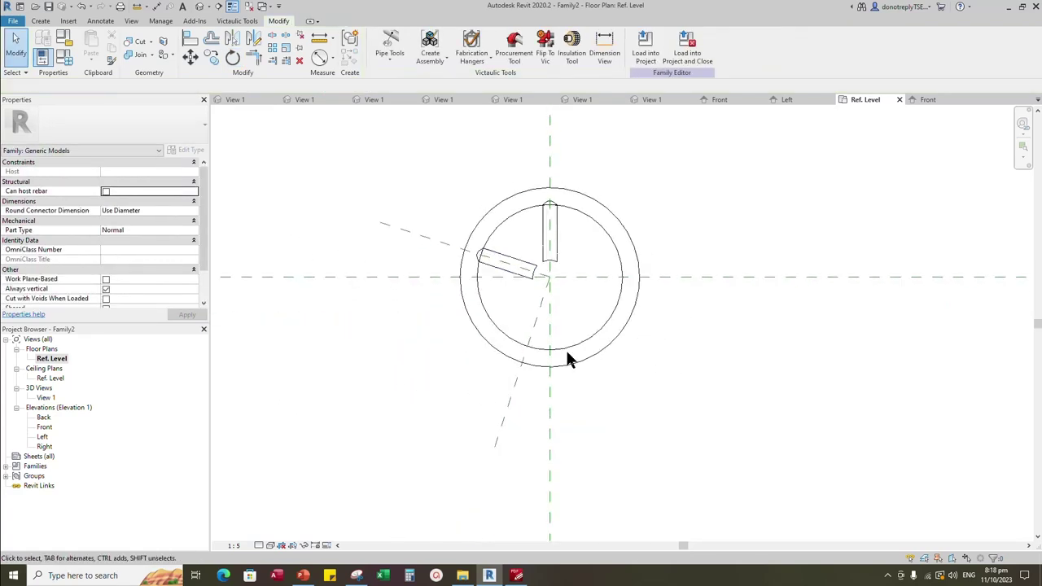
Extend the perpendicular reference plane past the ring's center, and align and lock the upper-left spoke to it
scroll(514, 272, "up", 3)
scroll(583, 309, "down", 2)
left_click(540, 434)
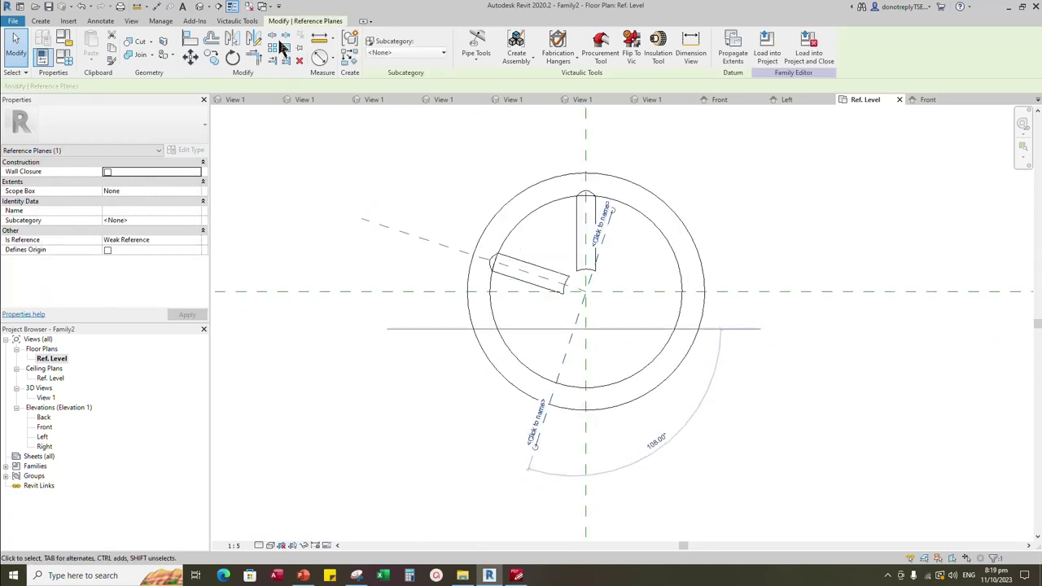
left_click(190, 38)
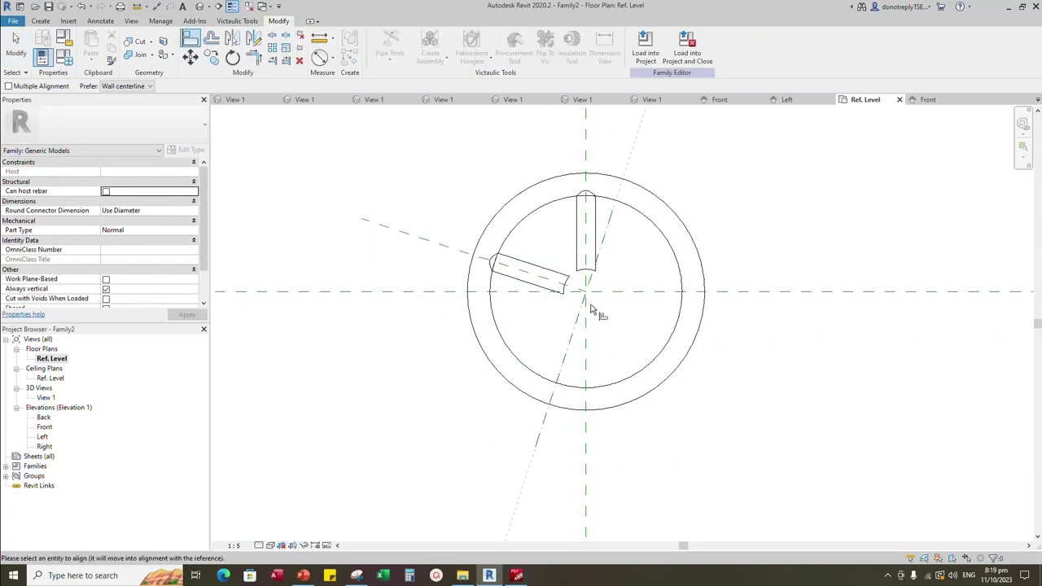
scroll(598, 345, "down", 2)
key("Escape")
scroll(504, 344, "up", 2)
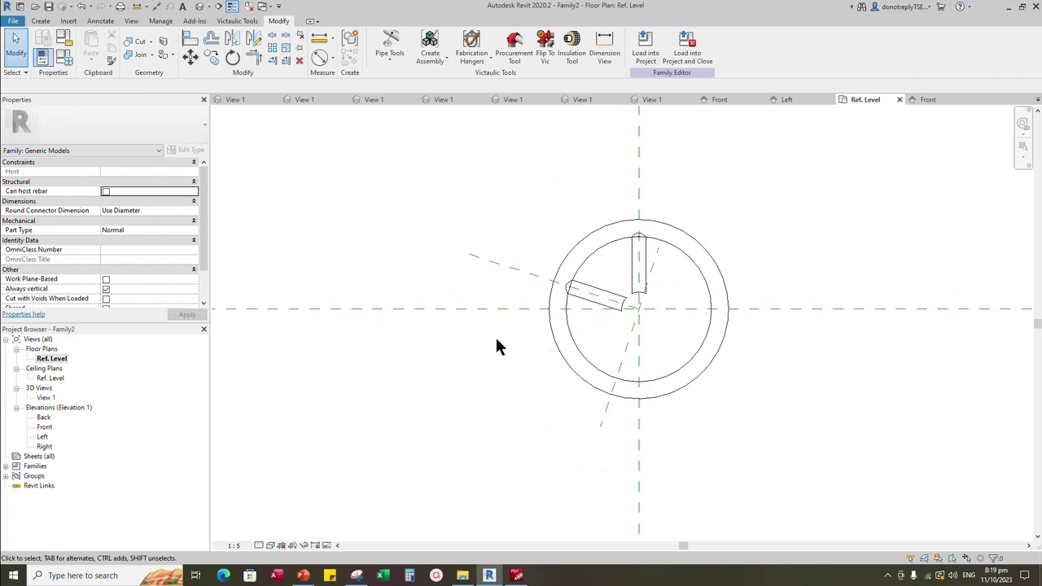
Make a counterclockwise copy of the upper-left spoke, rotated about 72° around the ring's center
left_click(696, 334)
scroll(694, 332, "up", 1)
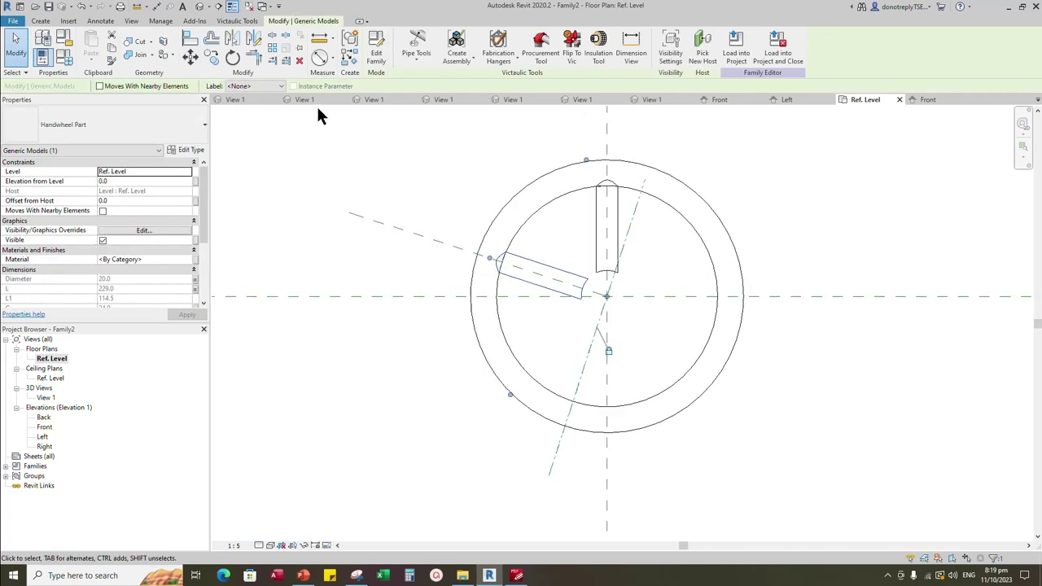
left_click(232, 57)
left_click(137, 87)
left_click(326, 86)
left_click(606, 296)
left_click(508, 265)
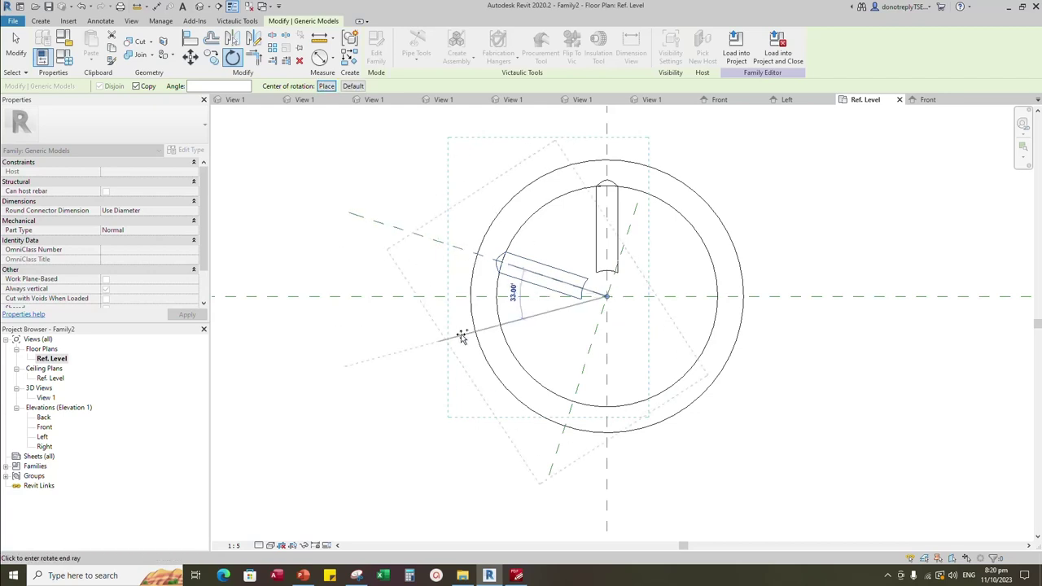
left_click(494, 434)
Make a rotated copy of the upper-left spoke's reference plane about the ring's center, along the lower-left spoke's axis
scroll(494, 434, "up", 1)
left_click(426, 205)
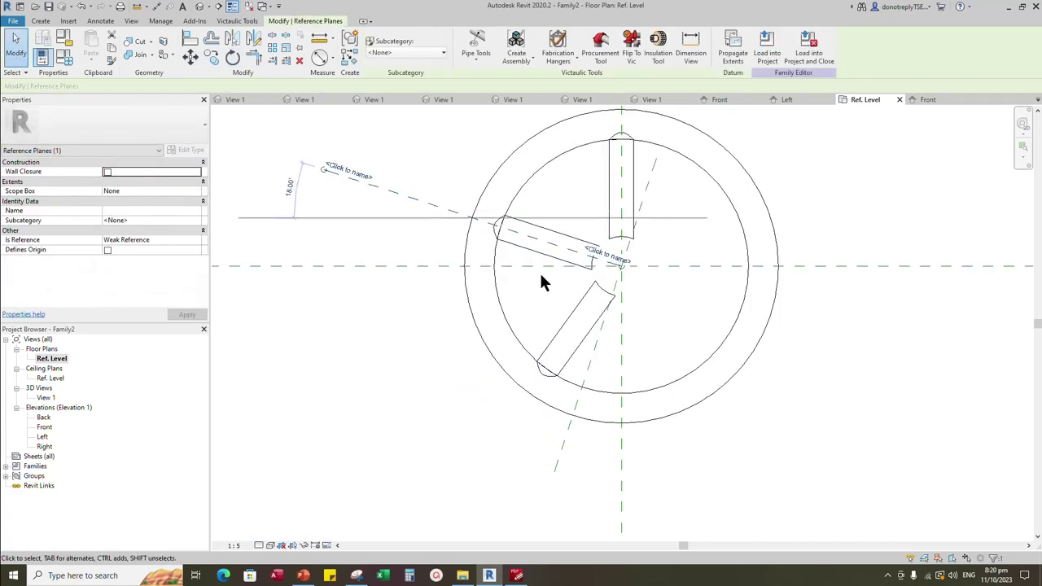
key("r")
key("o")
left_click(146, 86)
left_click(521, 244)
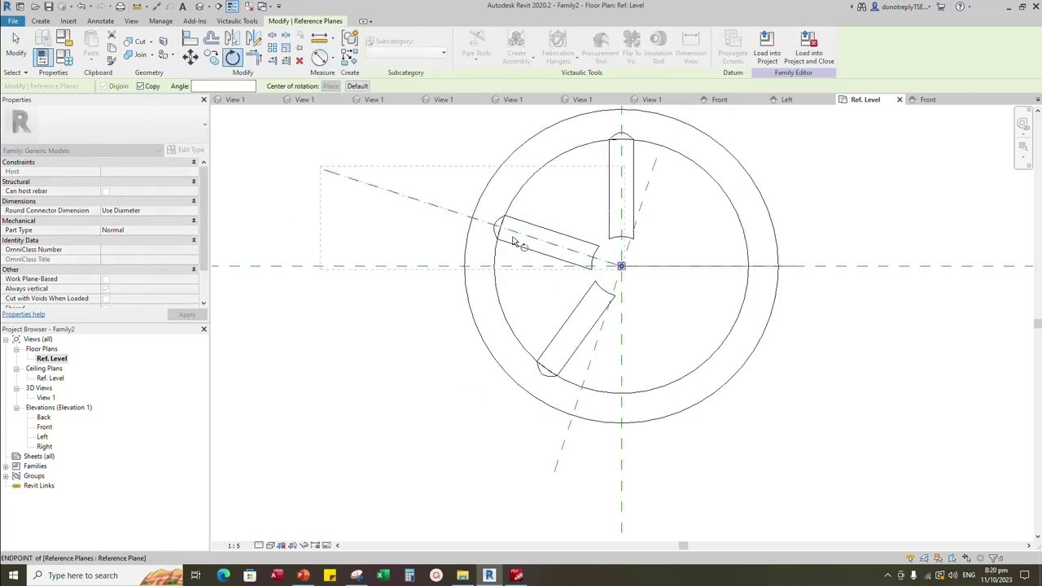
left_click(506, 431)
Make a copy of the lower-left spoke's axis reference plane rotated 90° counterclockwise about the ring's center
scroll(611, 426, "down", 1)
left_click(232, 57)
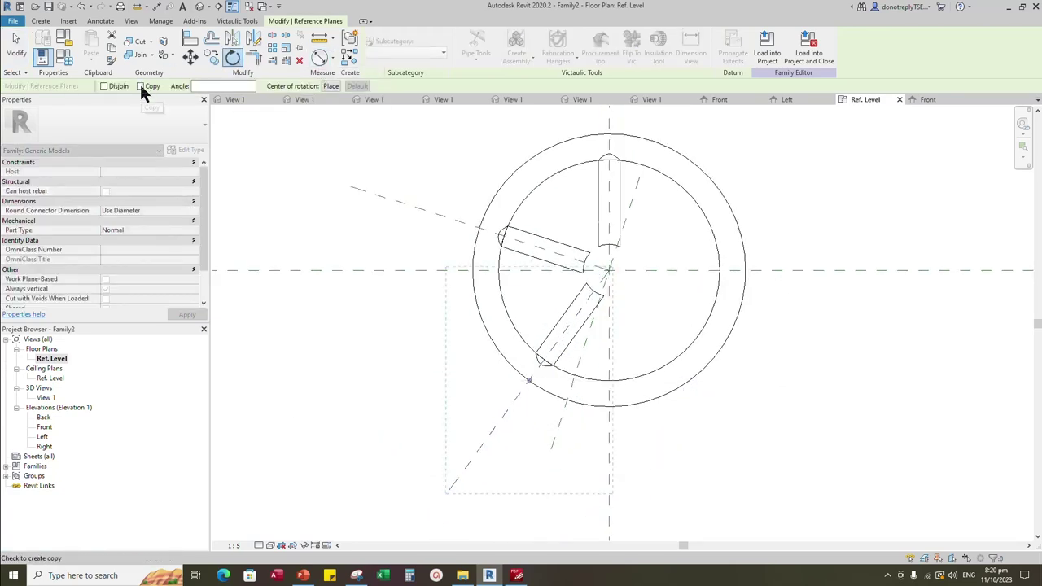
left_click(140, 86)
left_click(512, 405)
type("90")
key("Return")
left_click(697, 456)
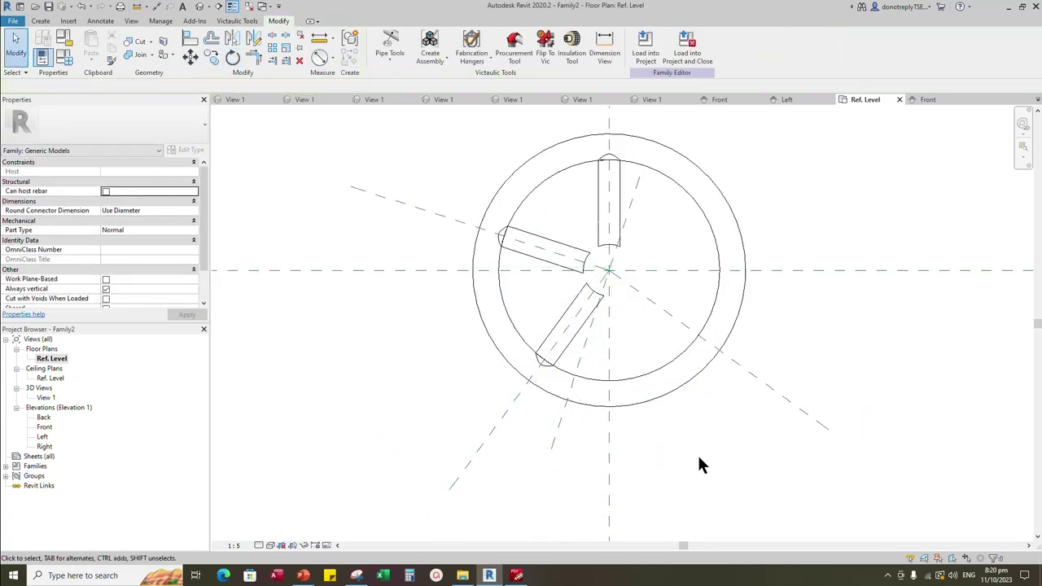
Align and lock the lower-left spoke to the reference plane perpendicular to its axis
scroll(656, 293, "up", 2)
scroll(665, 323, "down", 1)
left_click(666, 322)
left_click(191, 38)
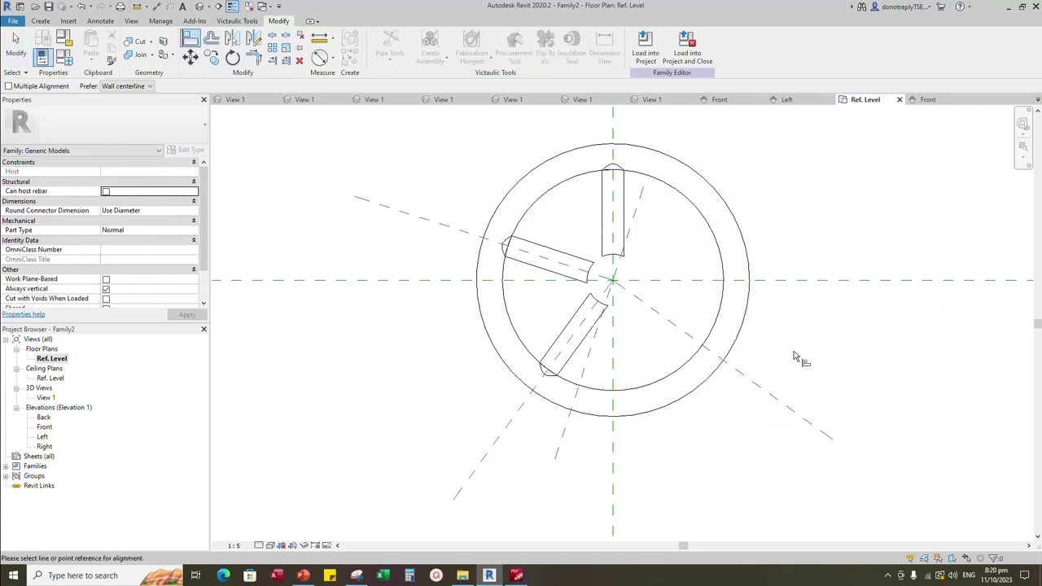
left_click(716, 355)
left_click(701, 344)
key("Escape")
key("Escape")
Make a copy of the lower-left spoke rotated 72° counterclockwise about the ring's center
left_click(579, 338)
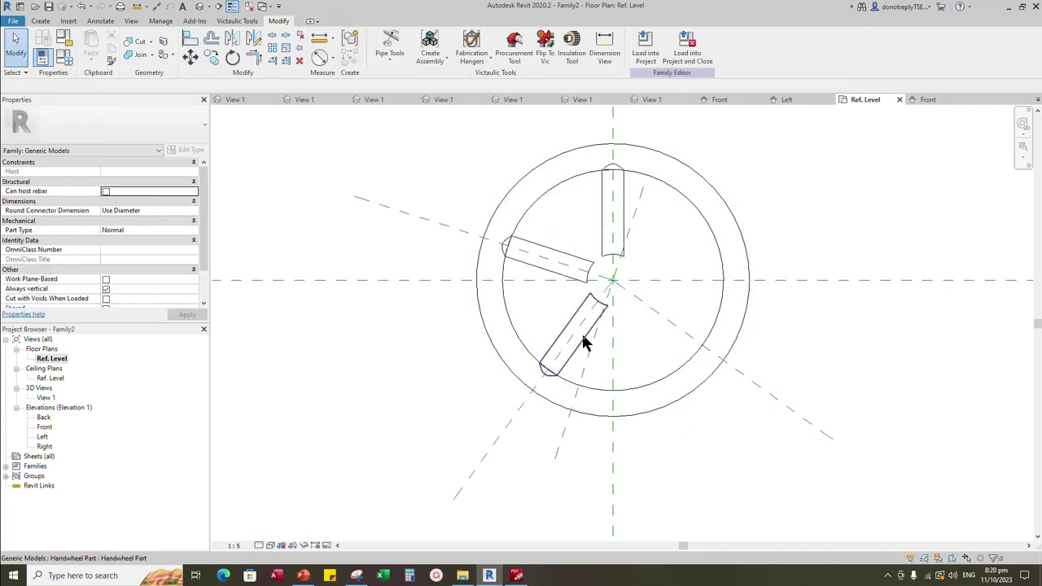
left_click(230, 62)
left_click(327, 86)
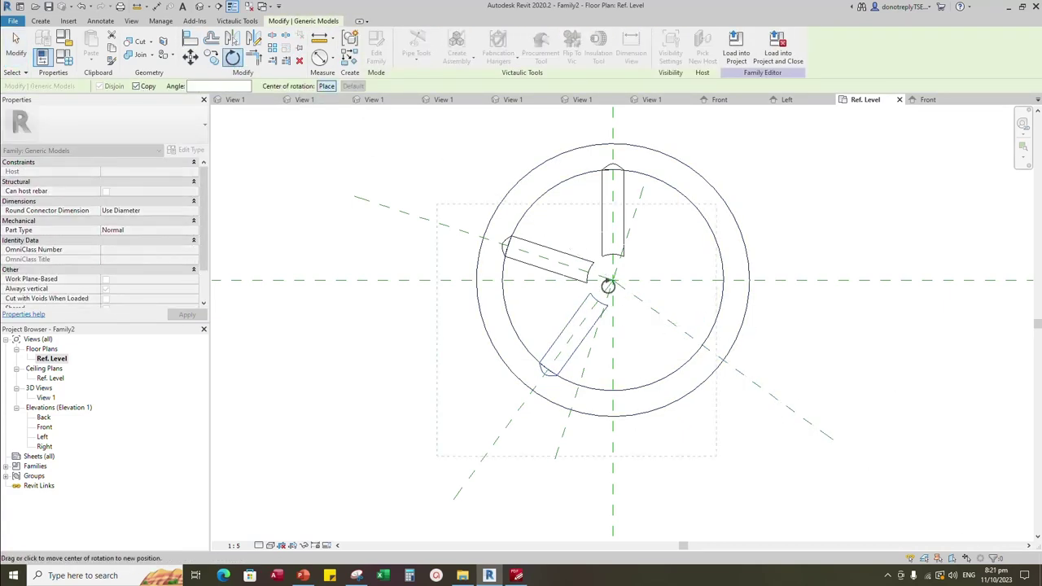
scroll(612, 290, "up", 1)
left_click(613, 276)
left_click(519, 404)
type("72")
key("Return")
scroll(760, 313, "down", 2)
left_click(746, 429)
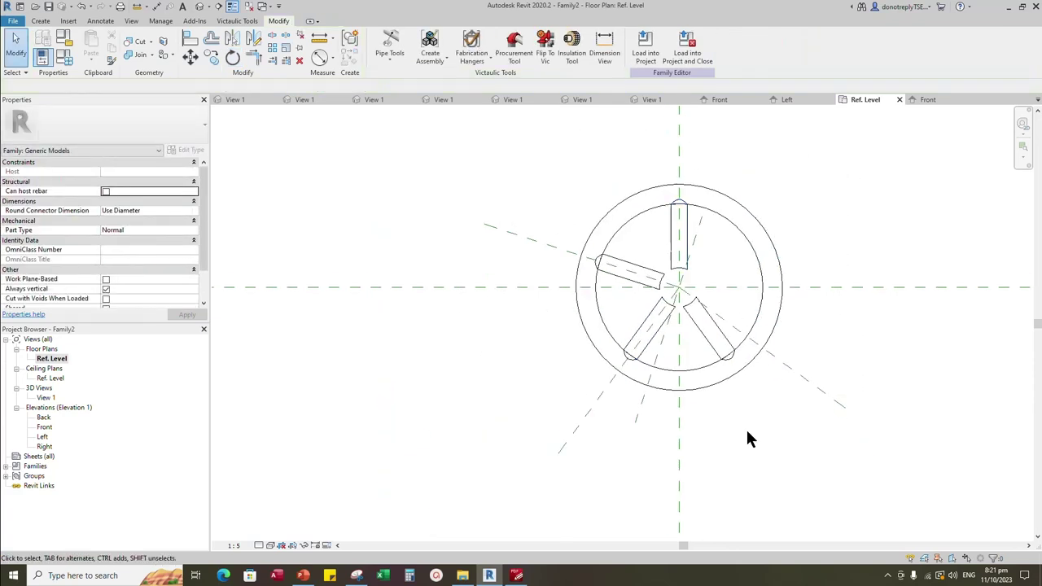
Rotate the lower-left spoke's axis reference plane about the ring's center onto the lower-right spoke's axis, without copying
scroll(747, 430, "up", 1)
left_click(546, 377)
left_click(232, 59)
key("Escape")
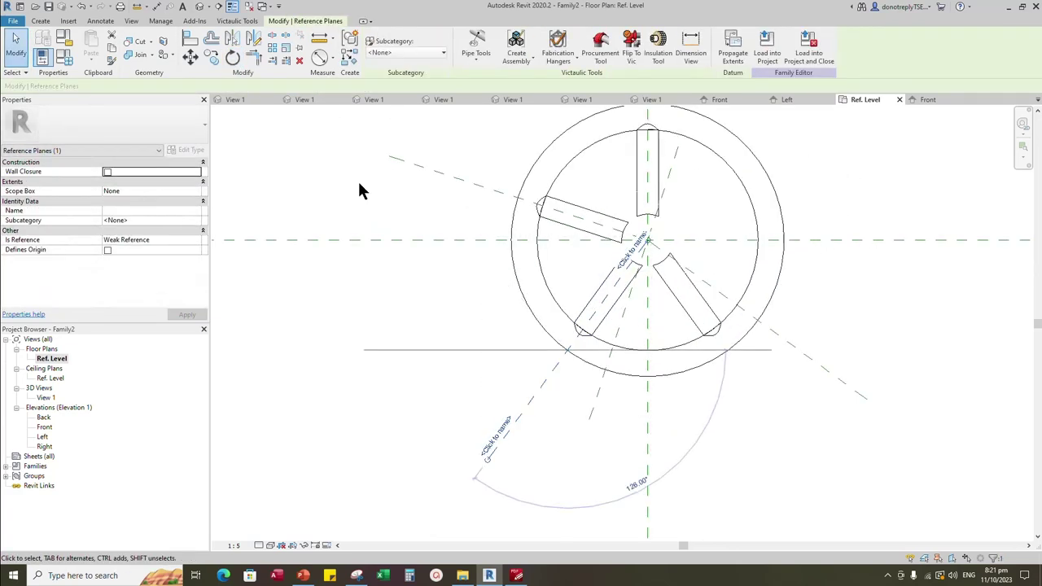
left_click(234, 58)
left_click(559, 380)
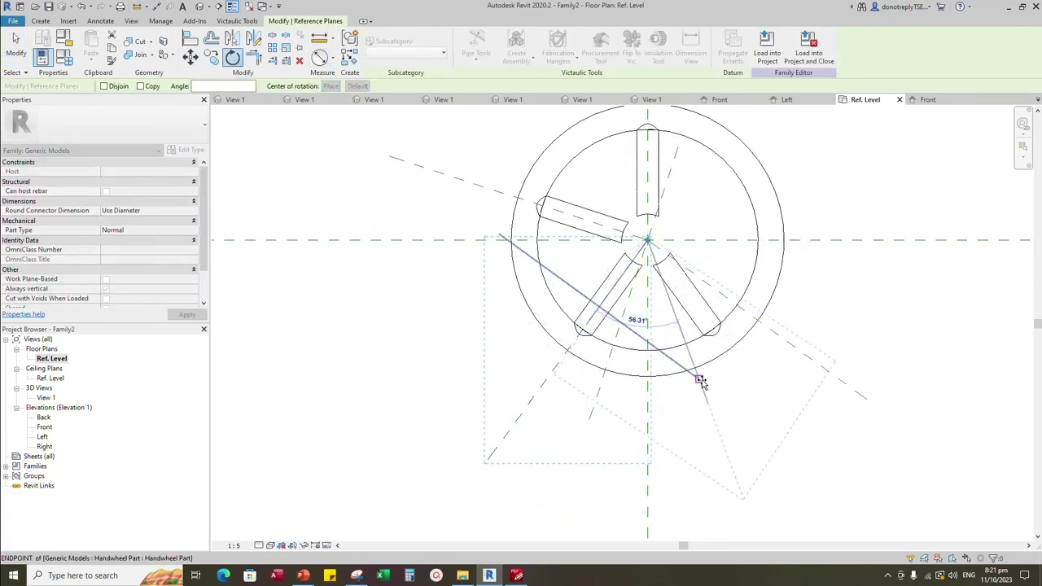
left_click(757, 405)
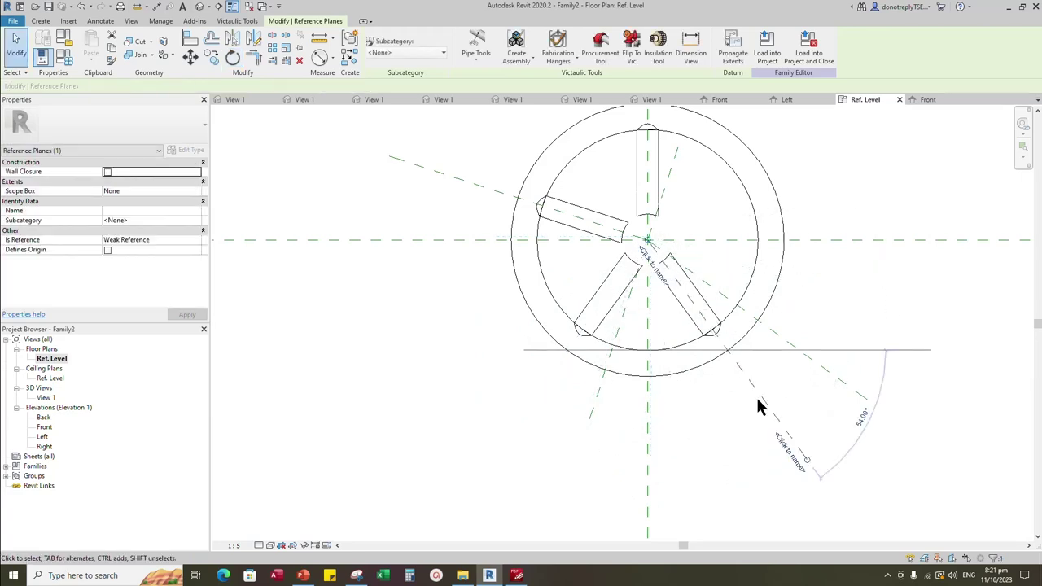
Rotate the lower-right spoke's axis reference plane 90° counterclockwise about the ring's center, without copying
left_click(233, 58)
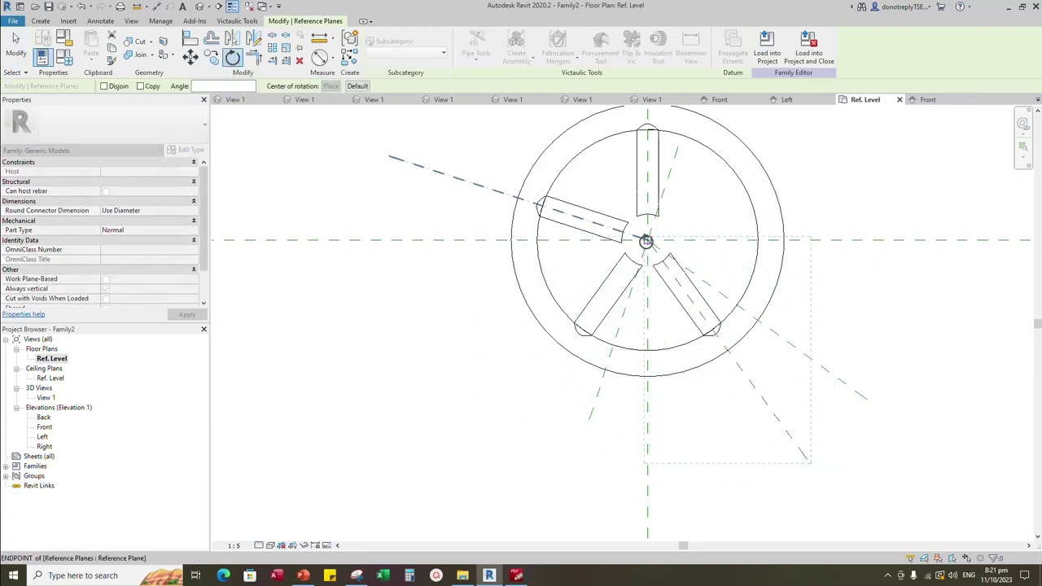
type("90")
key("Return")
scroll(870, 310, "down", 2)
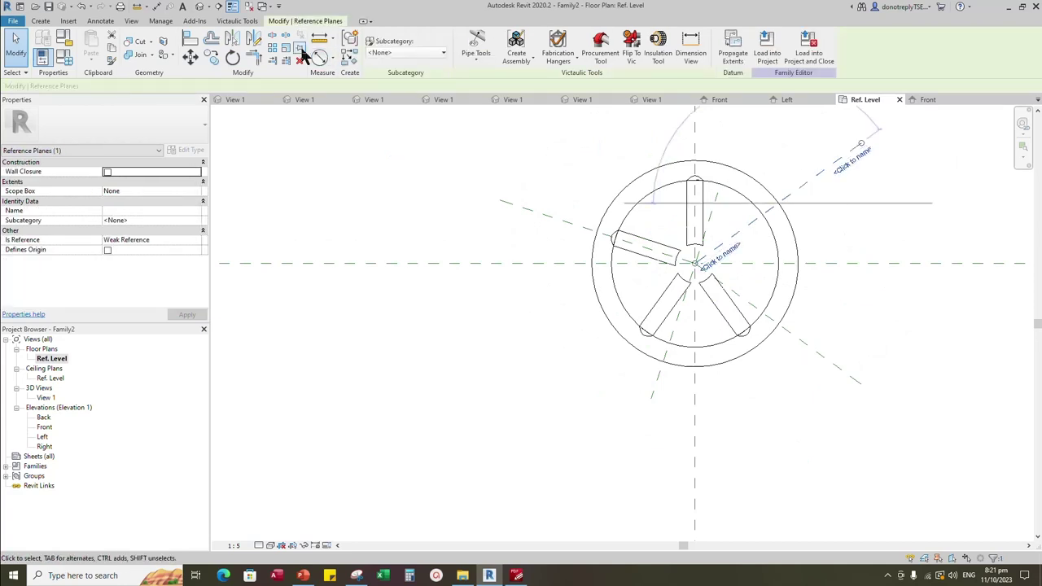
Align and lock the lower-right spoke to the reference plane perpendicular to its axis
key("a")
key("l")
key("Escape")
scroll(846, 244, "up", 2)
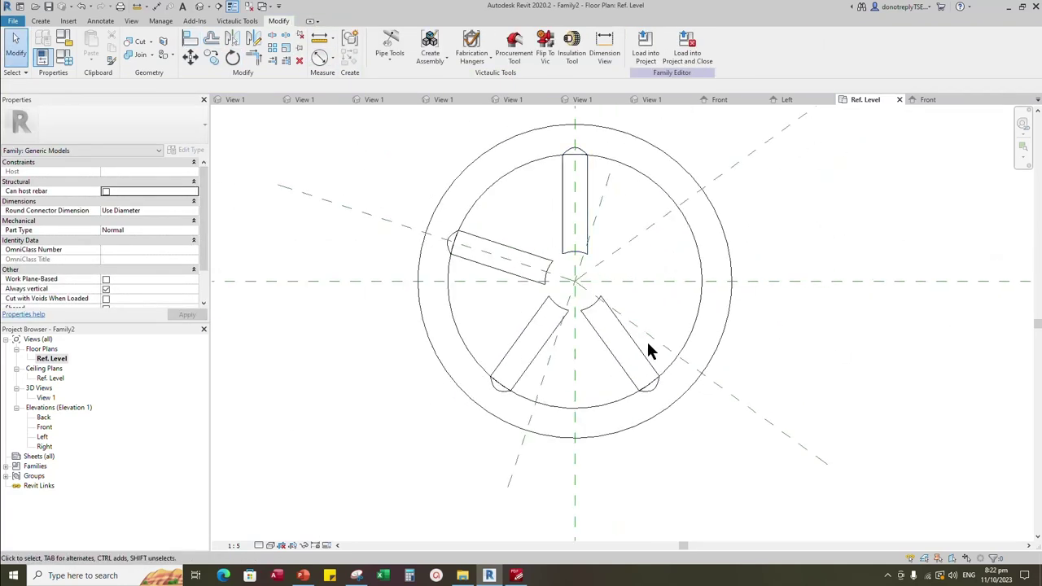
Make a clockwise rotated copy of the top spoke about the ring's center to fill the upper-right gap
left_click(586, 190)
left_click(233, 58)
left_click(136, 87)
left_click(326, 87)
left_click(574, 280)
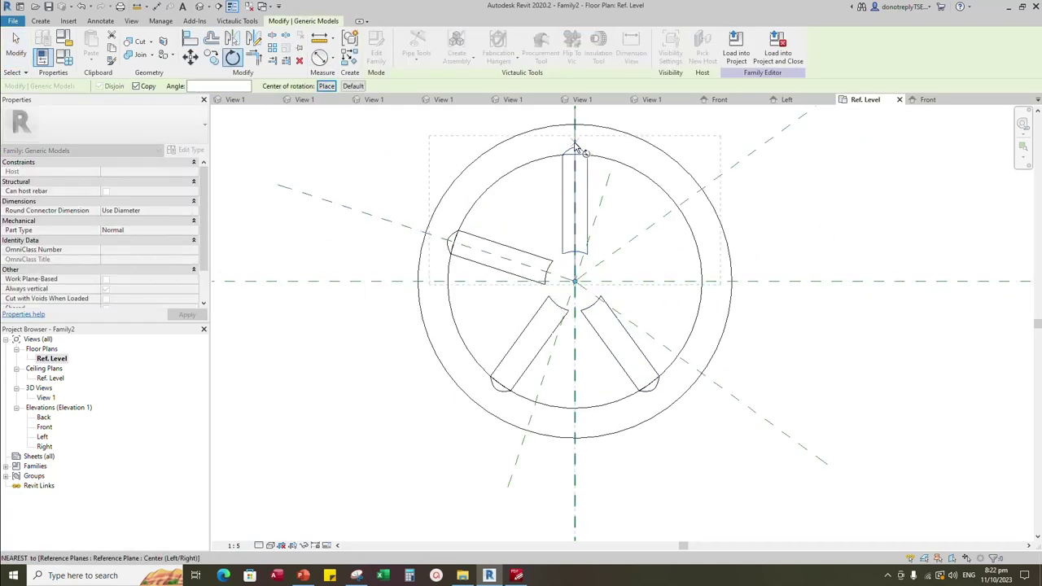
left_click(574, 146)
left_click(800, 209)
scroll(839, 261, "down", 1)
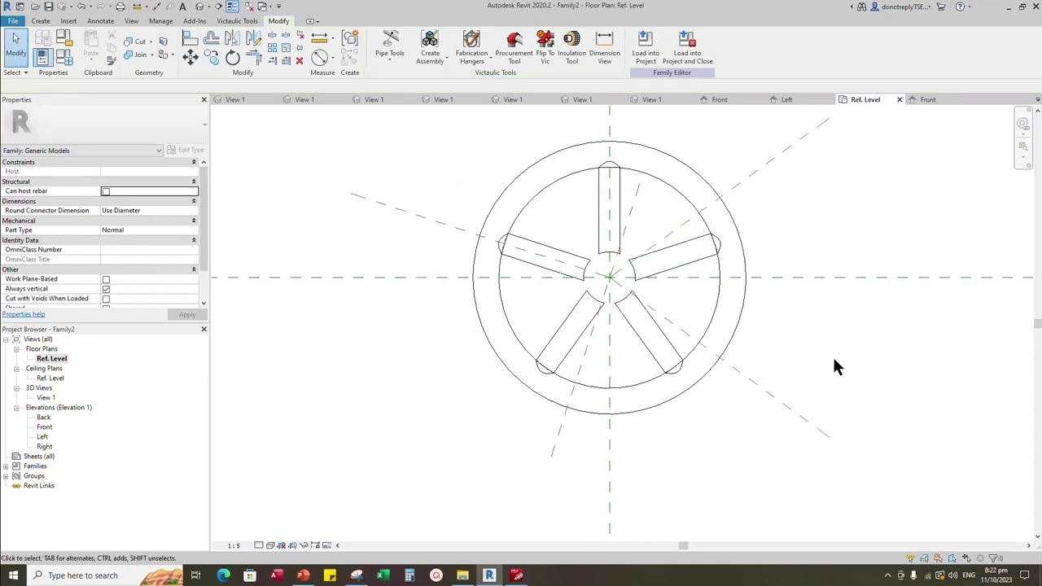
Mirror the upper-left spoke's axis reference plane about the vertical center plane
left_click(420, 216)
left_click(233, 40)
left_click(610, 127)
key("Escape")
Rotate the mirrored reference plane 90° clockwise about the ring's center, without copying
left_click(797, 215)
left_click(232, 58)
left_click(330, 86)
left_click(609, 277)
left_click(813, 213)
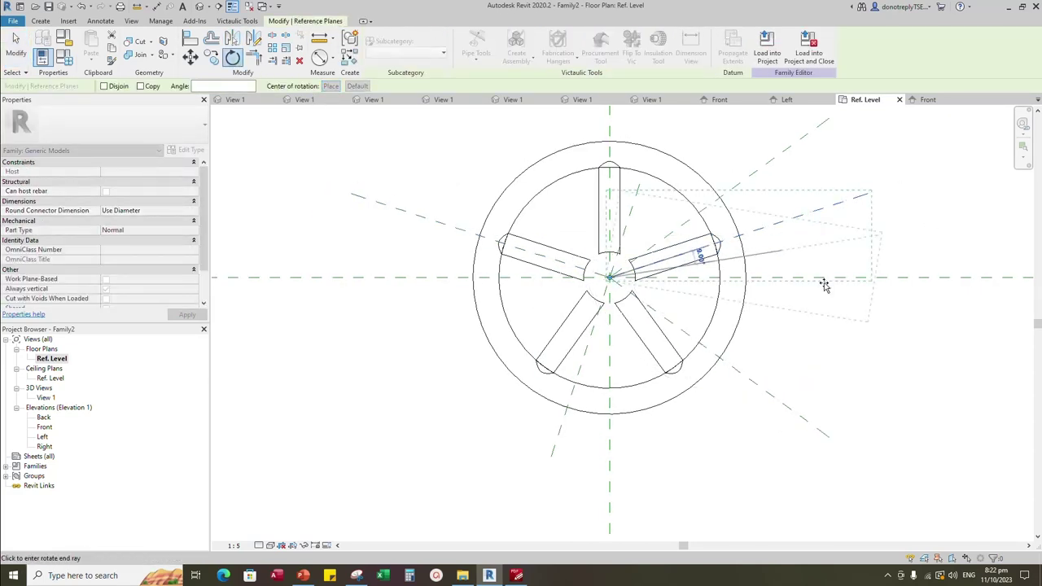
type("90")
scroll(806, 379, "down", 1)
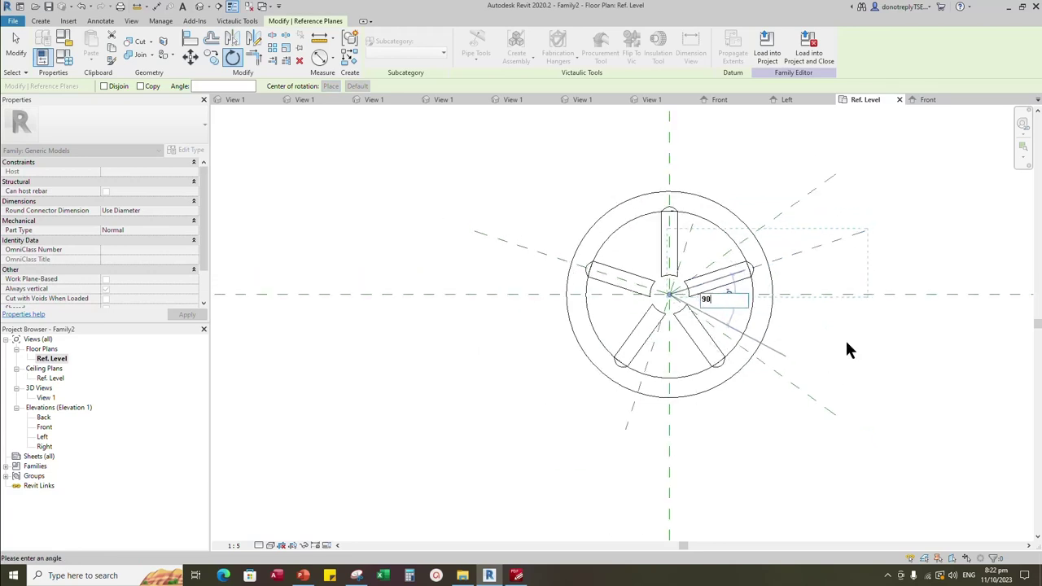
key("Return")
key("Escape")
Align and lock the upper-right spoke to the reference plane perpendicular to its axis
key("a")
key("l")
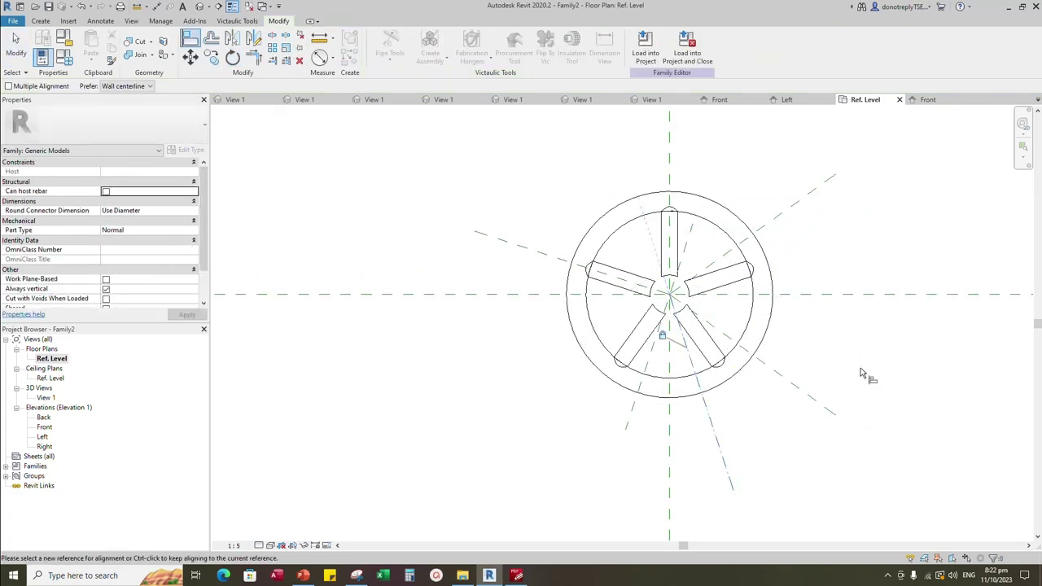
key("Escape")
key("Escape")
scroll(948, 381, "up", 1)
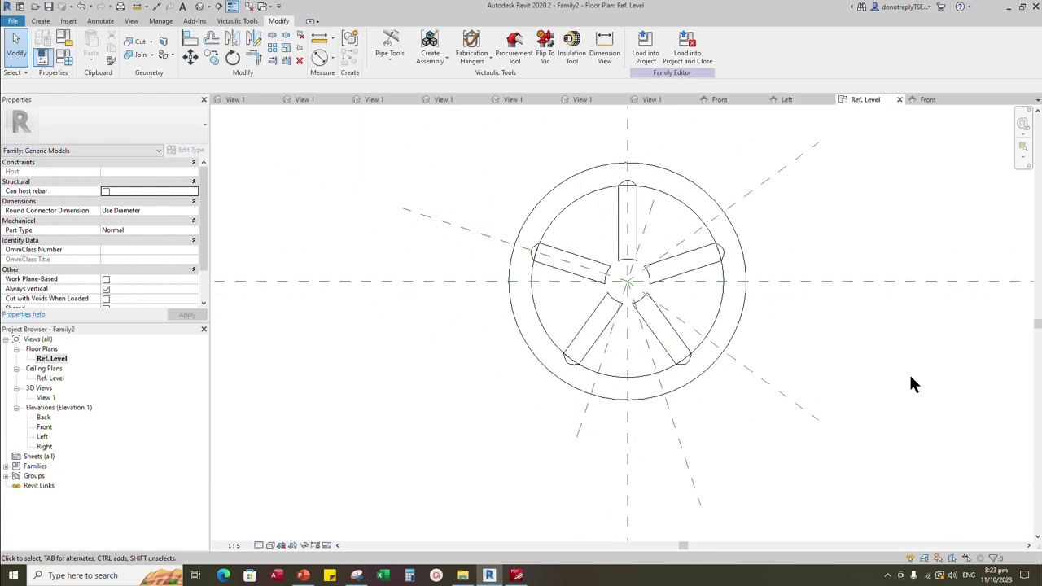
Examine the ring and its five spokes in the 3D view from different angles
key("3")
key("d")
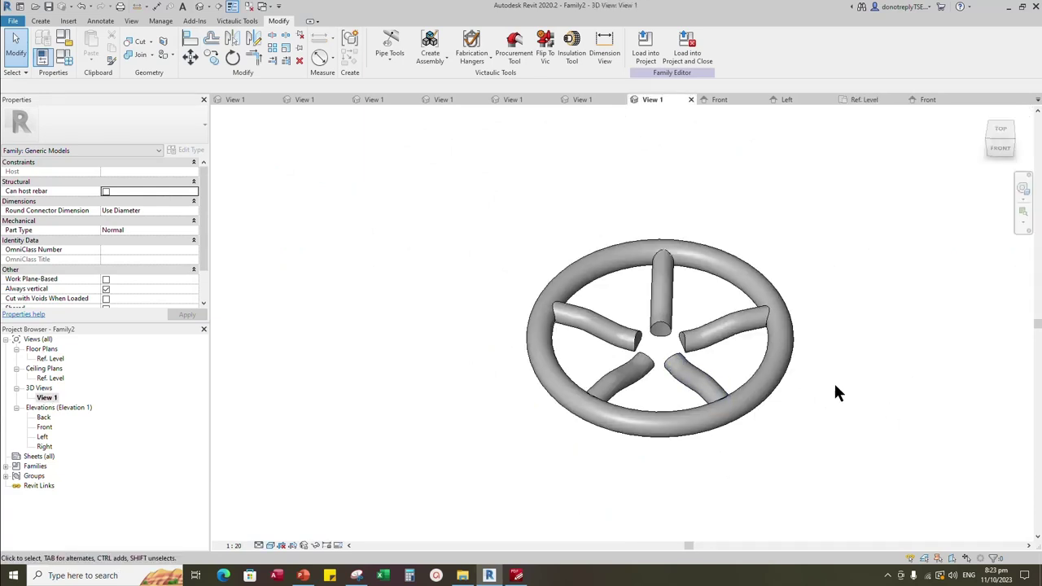
middle_click_drag(835, 386, 870, 395, "shift")
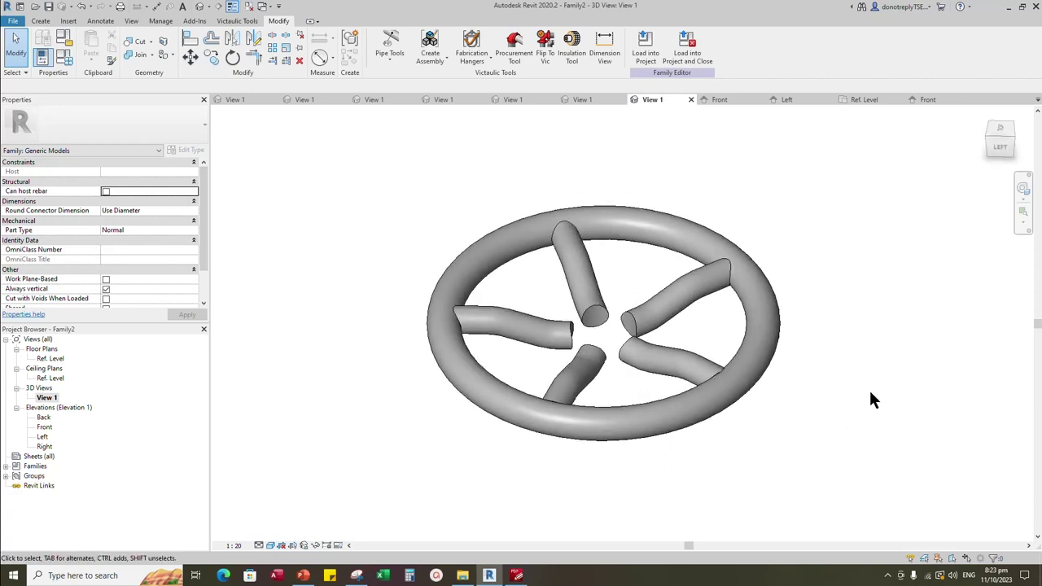
In the front view, sketch the hub sweep's path as a vertical line on the center plane, from the lowest plane to the ring's mid plane
left_click(722, 97)
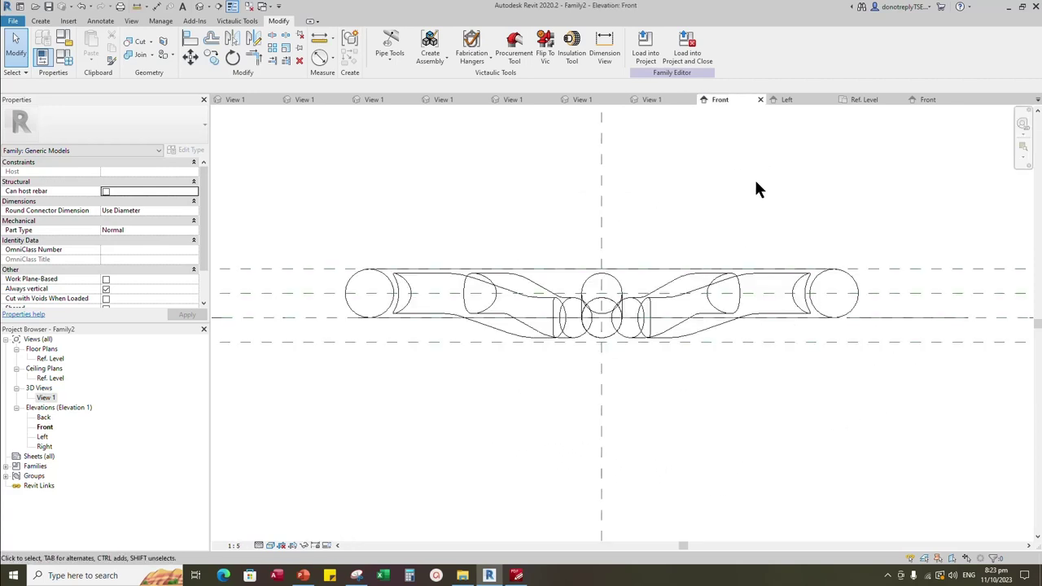
left_click(41, 20)
left_click(165, 42)
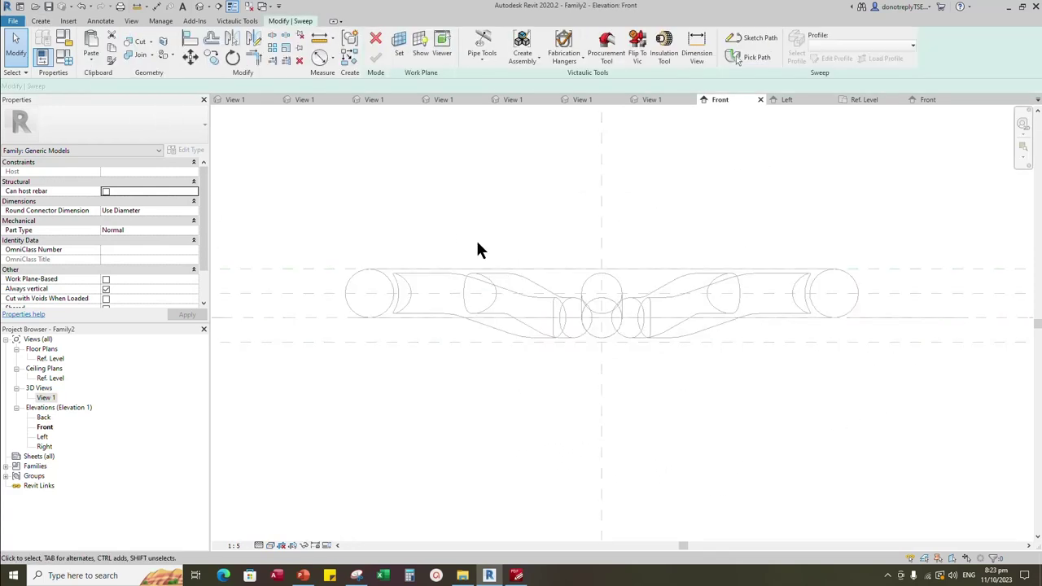
left_click(742, 41)
scroll(608, 348, "up", 3)
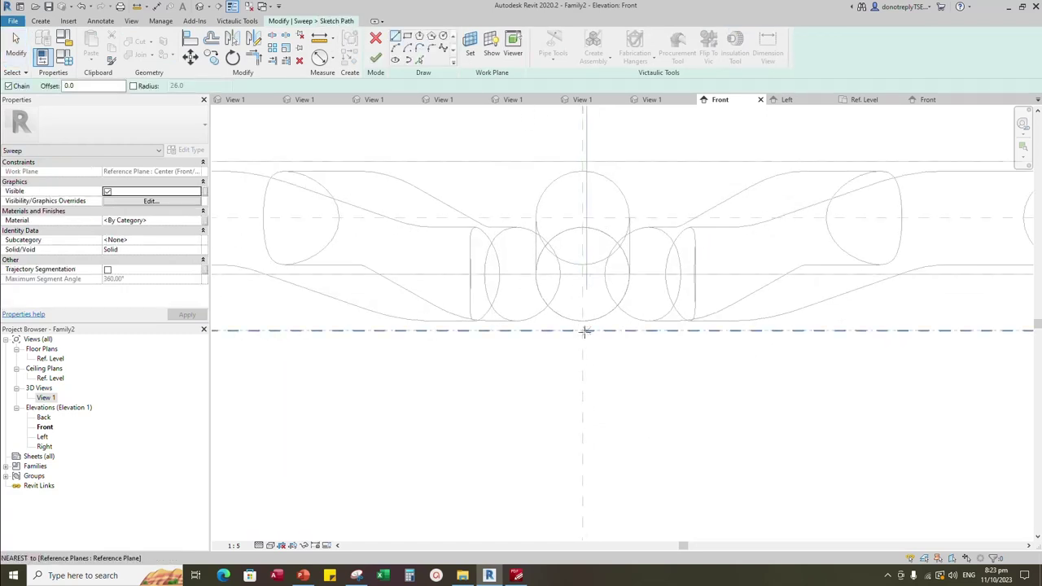
left_click(581, 218)
key("Escape")
key("Escape")
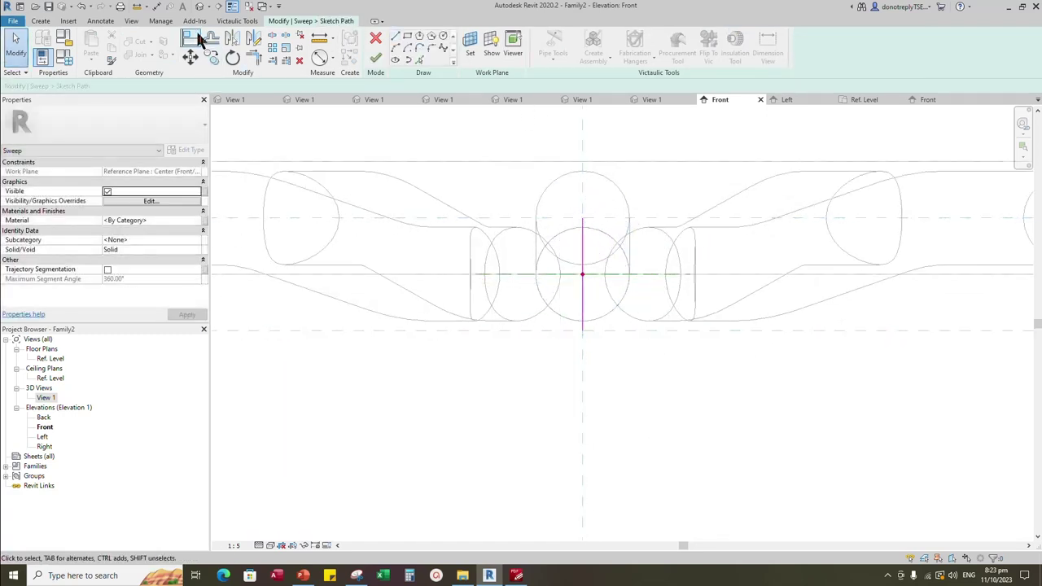
Align and lock the hub path line and its ends to the center, lower and mid reference planes, and finish the path
left_click(195, 39)
left_click(582, 443)
left_click(644, 330)
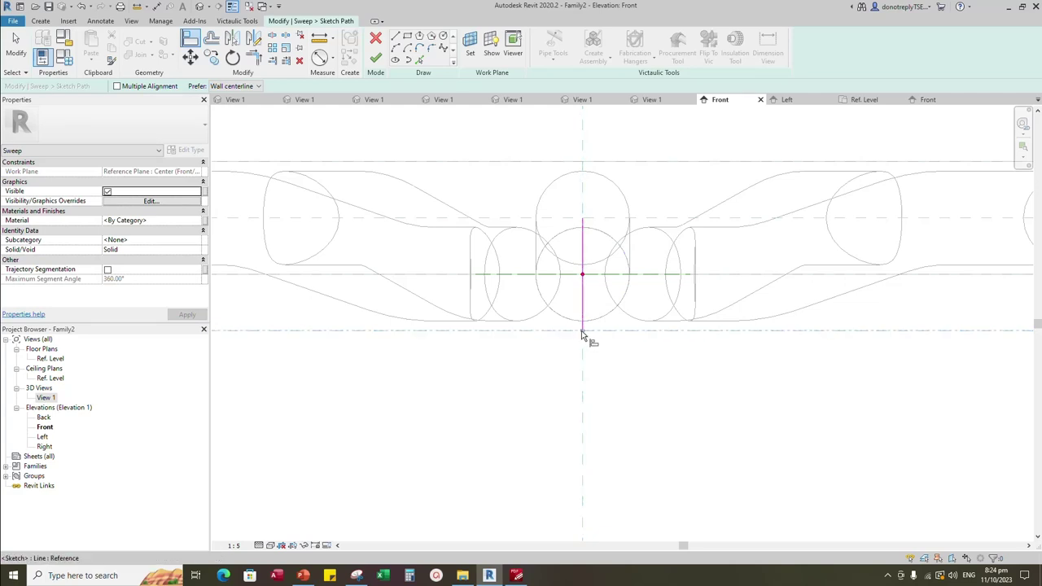
left_click(581, 329)
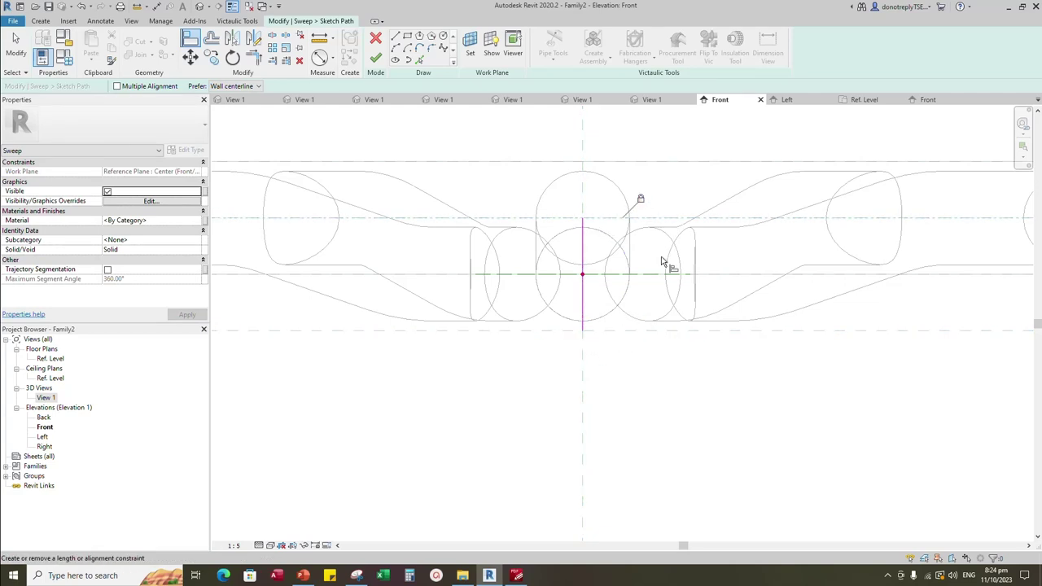
scroll(663, 262, "down", 2)
left_click(375, 58)
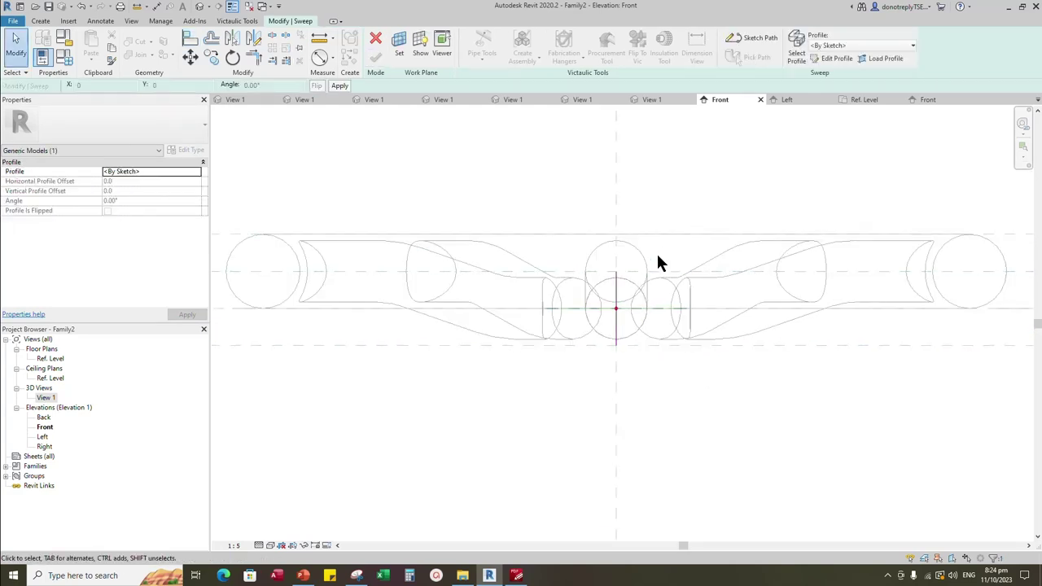
In the plan view, sketch the hub's sweep profile as a 24 mm radius circle centered on the ring, meeting the spokes' inner ends
left_click(832, 58)
left_click(537, 394)
scroll(699, 245, "up", 4)
scroll(696, 248, "down", 1)
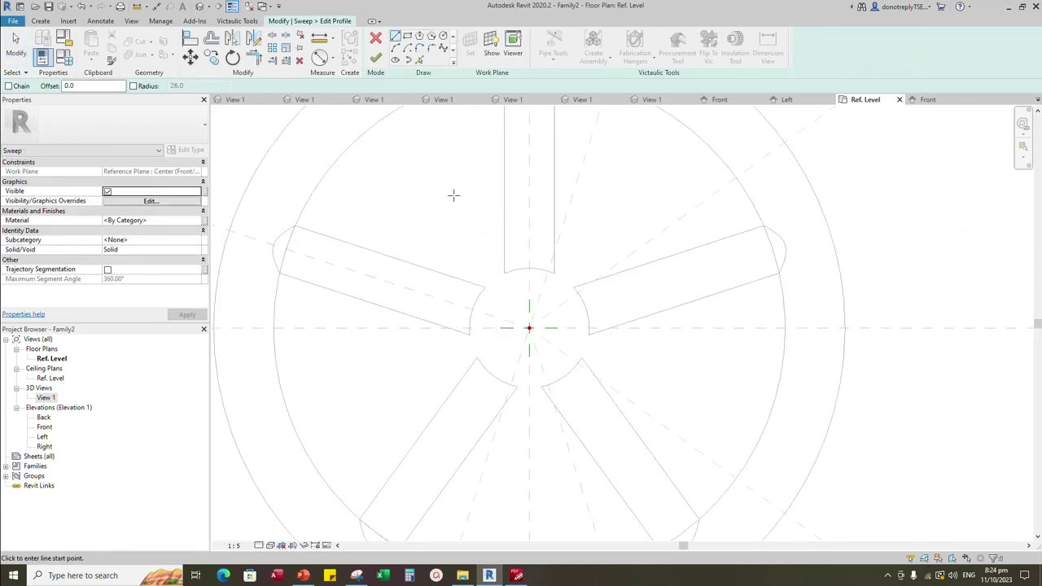
left_click(443, 36)
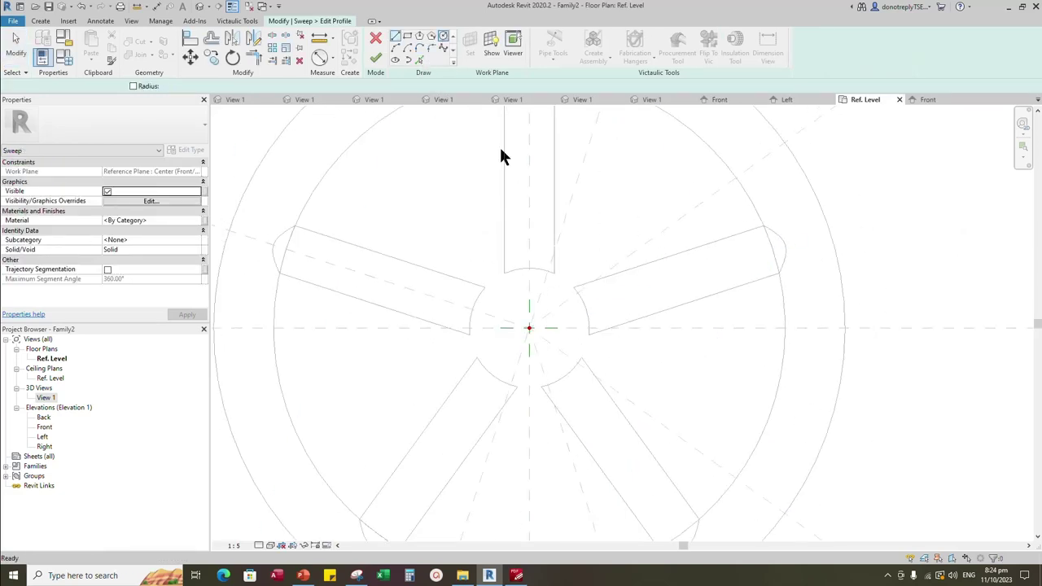
left_click(528, 328)
left_click(590, 322)
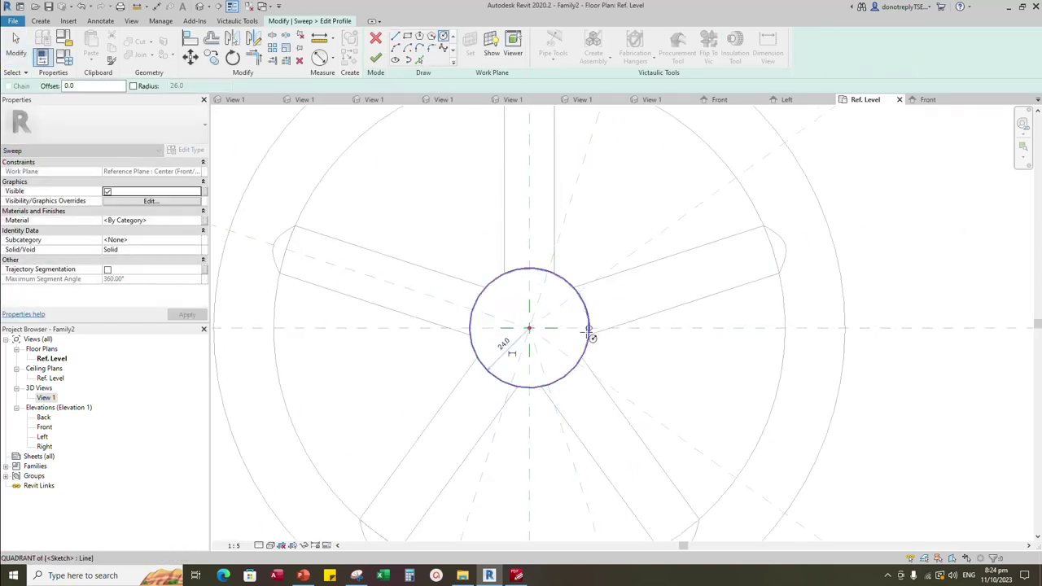
scroll(542, 377, "up", 2)
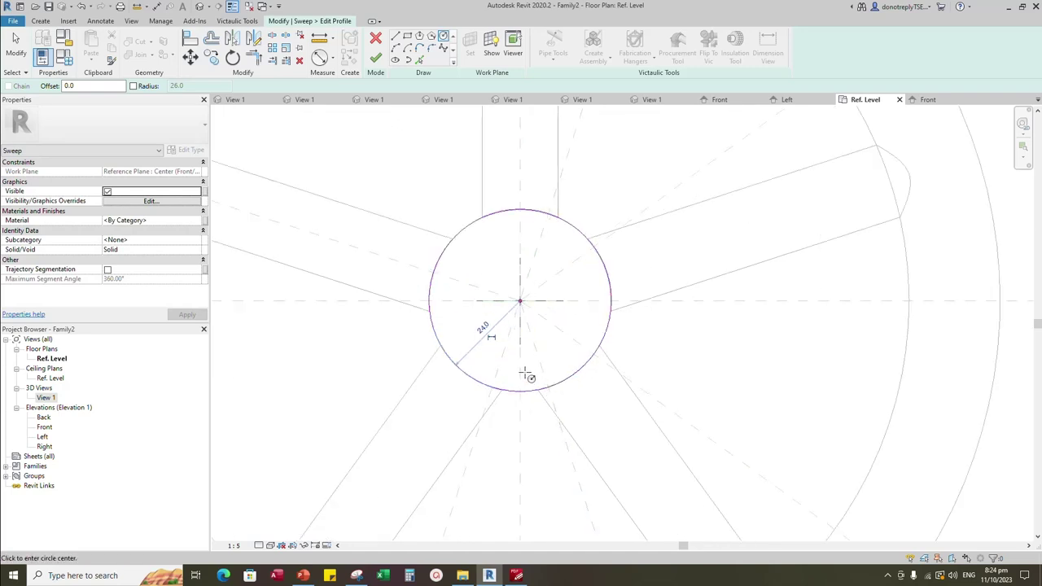
key("Escape")
key("Escape")
scroll(681, 332, "down", 1)
Make the hub circle's radius dimension permanent, label it with the SD parameter, and finish the sweep
left_click(678, 329)
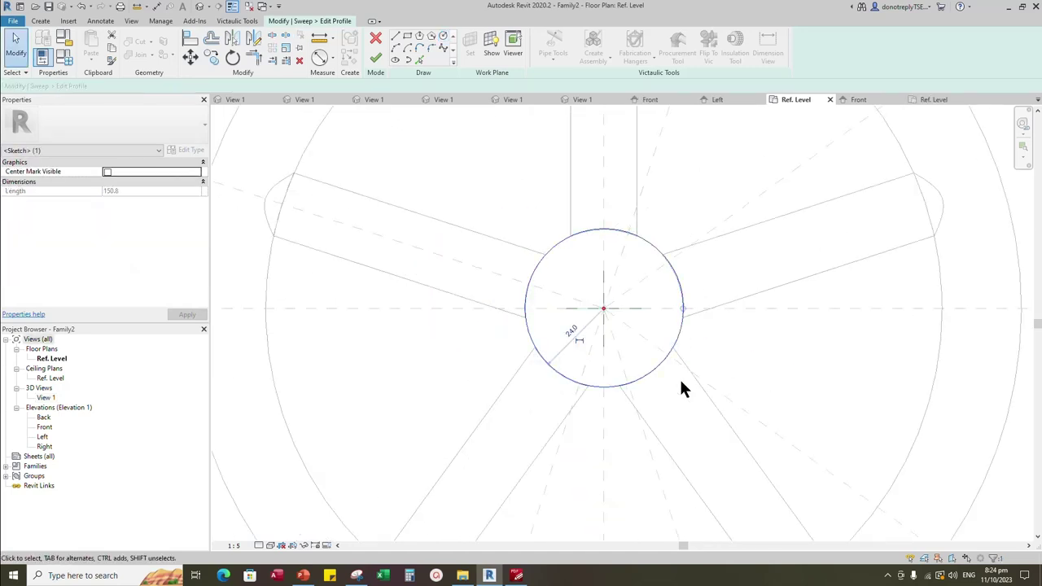
left_click(578, 335)
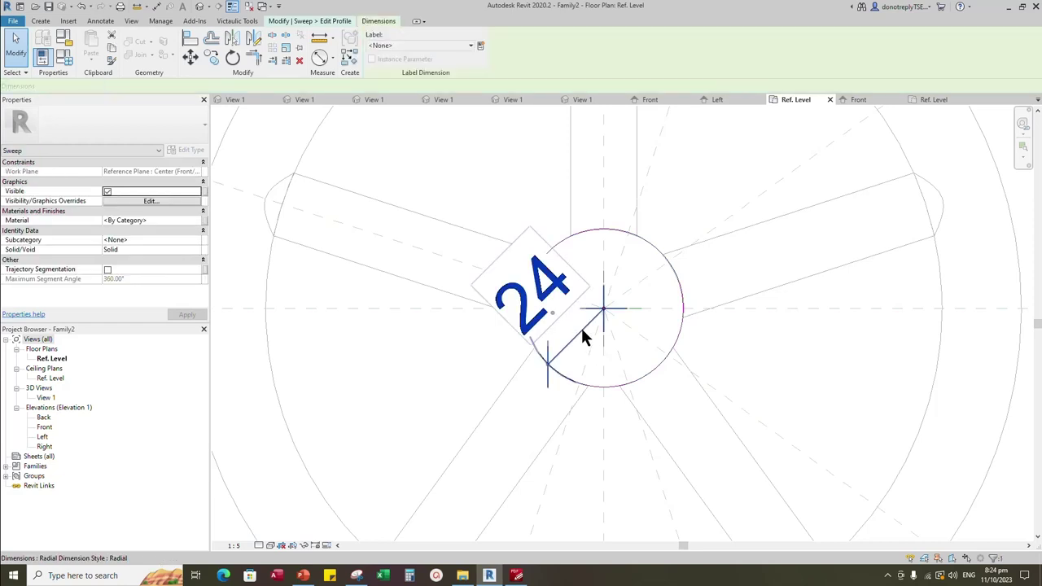
left_click(199, 210)
left_click(118, 258)
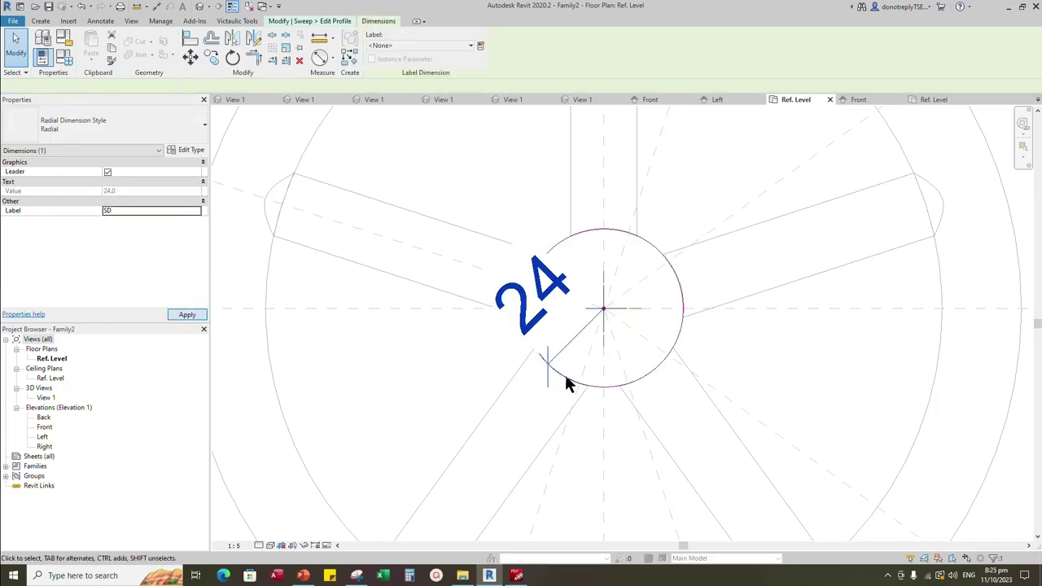
scroll(567, 377, "down", 1)
left_click(380, 133)
left_click(374, 60)
left_click(375, 61)
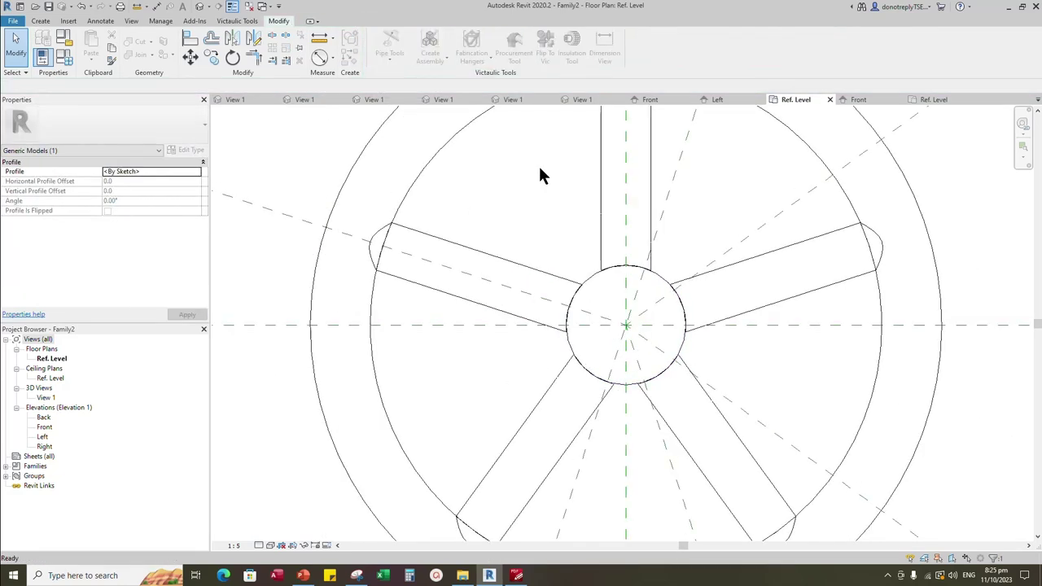
In the 3D view, associate the rim's material with a new family parameter named Material
scroll(582, 269, "down", 3)
scroll(733, 176, "down", 1)
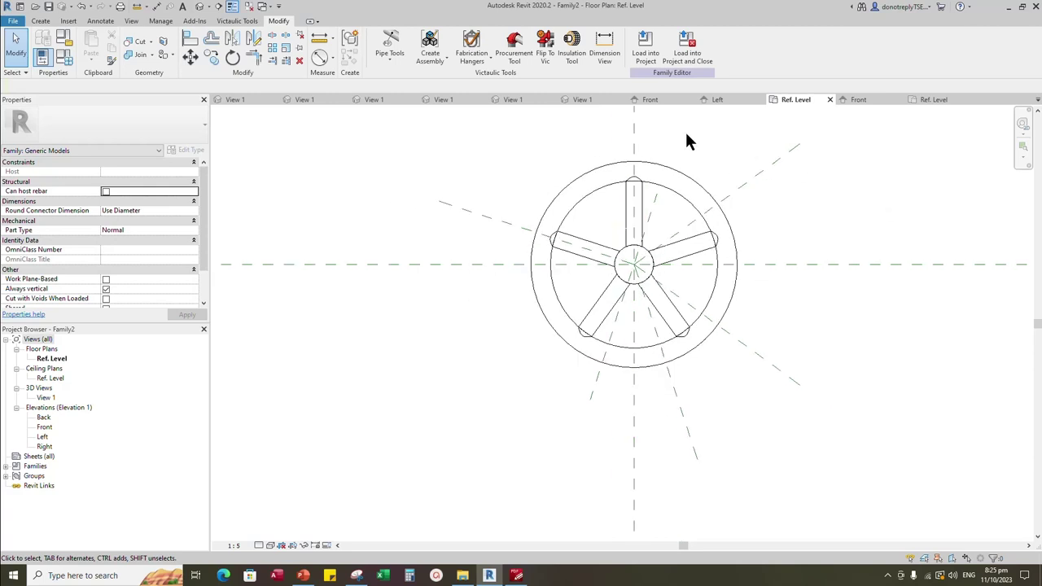
double_click(46, 397)
middle_click_drag(850, 454, 590, 418, "shift")
left_click(588, 411)
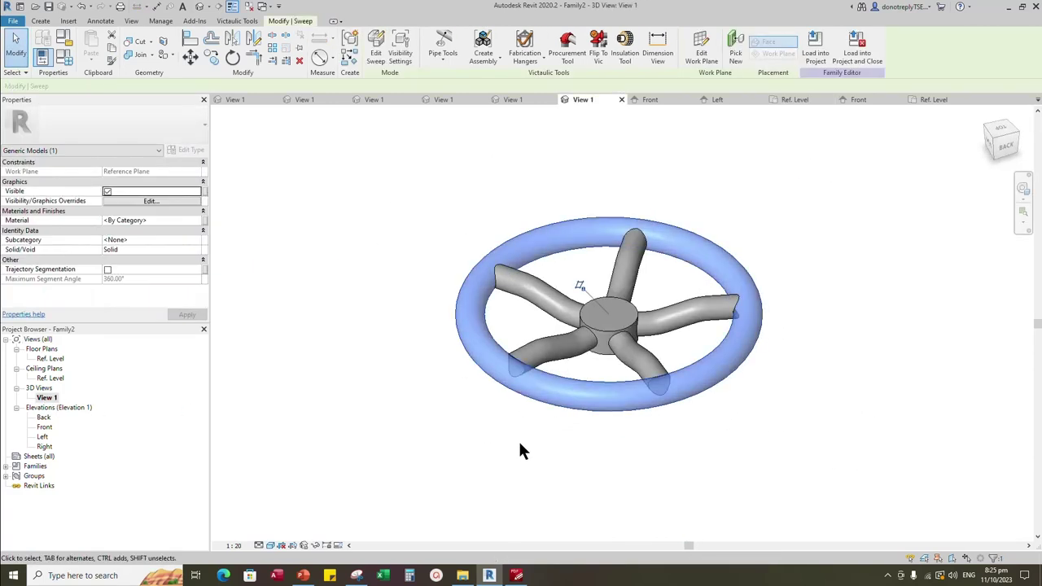
left_click(206, 226)
left_click(441, 352)
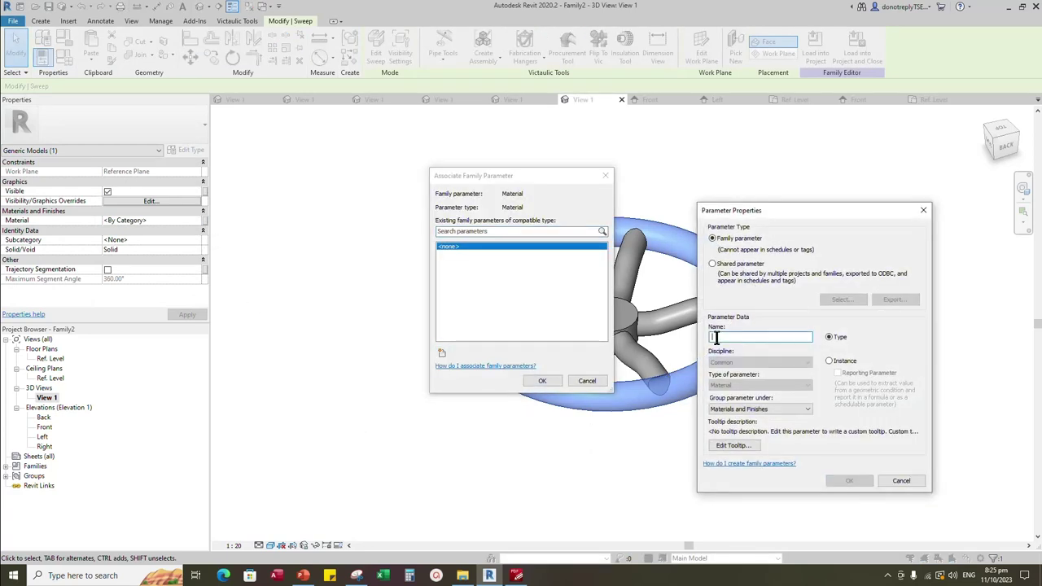
type("Material")
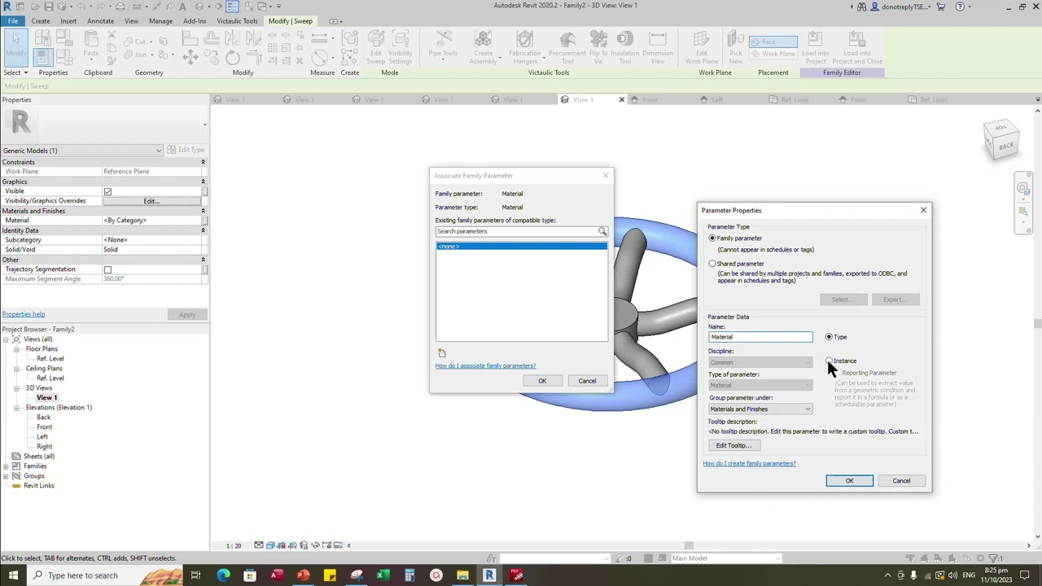
left_click(846, 480)
left_click(542, 380)
Associate the material of all five spokes with the existing Material family parameter
left_click(643, 366)
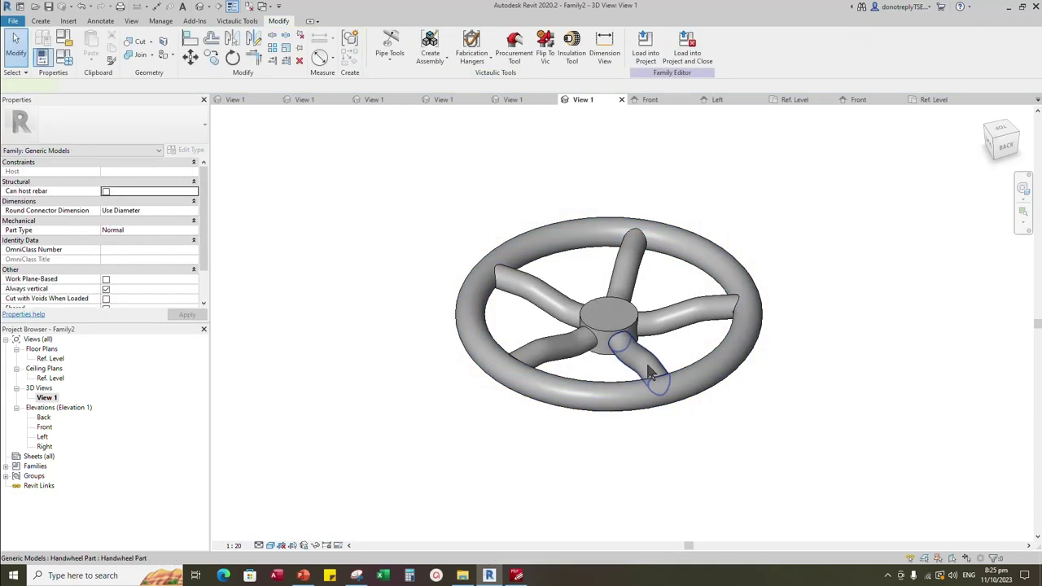
left_click(549, 350, "ctrl")
left_click(533, 293, "ctrl")
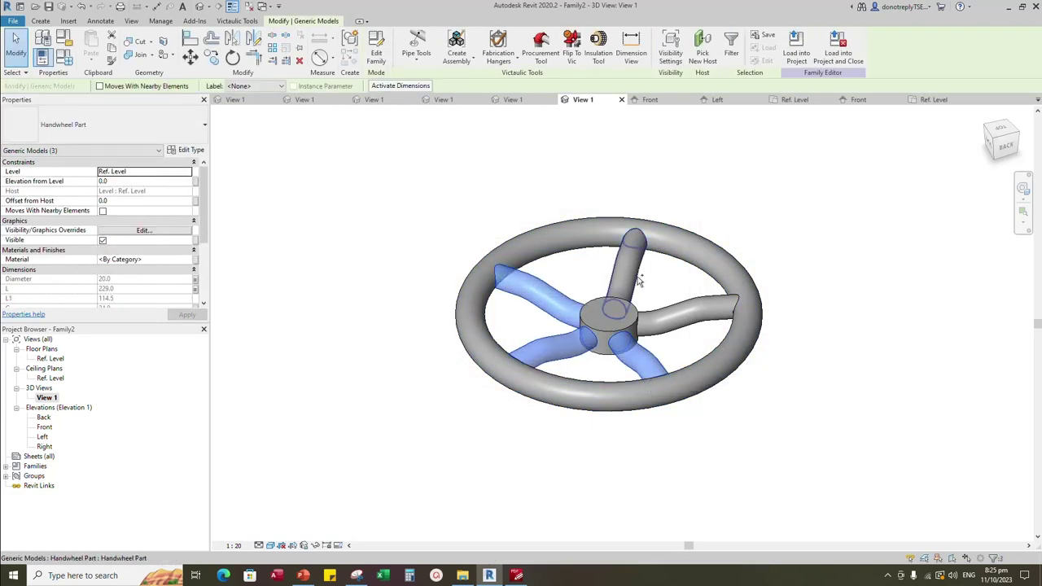
left_click(631, 261, "ctrl")
left_click(688, 328, "ctrl")
left_click(195, 259)
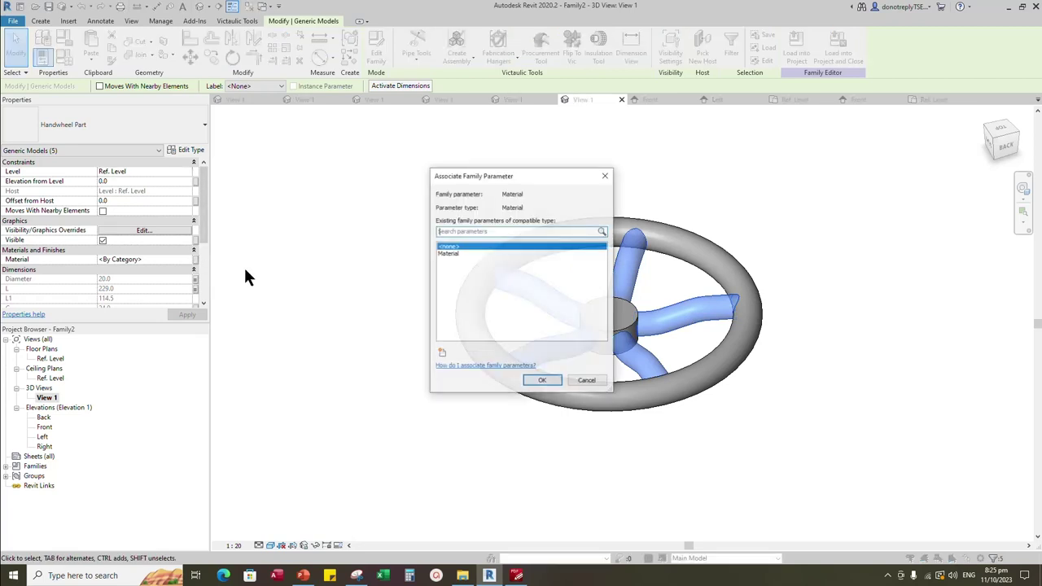
left_click(449, 253)
left_click(542, 380)
Associate the central hub's material with the Material family parameter
left_click(610, 322)
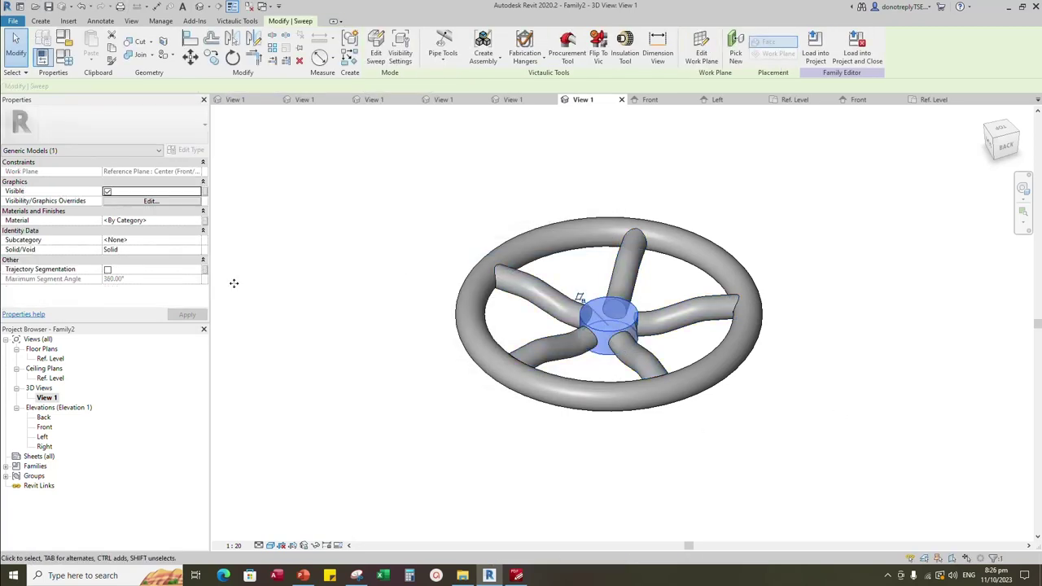
left_click(204, 221)
left_click(448, 253)
left_click(537, 381)
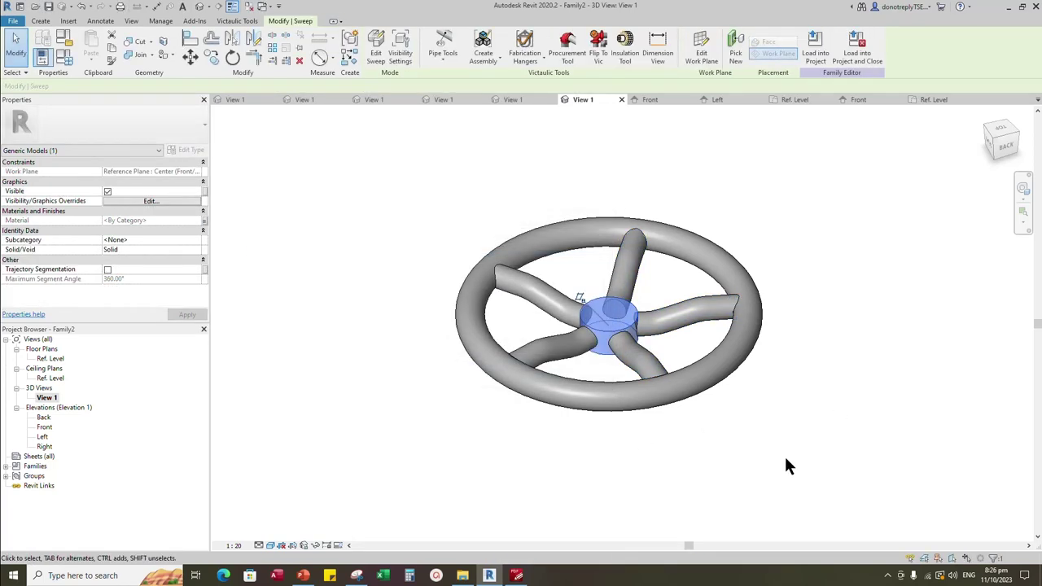
left_click(785, 456)
Close the inactive views and save the family as Handwheel in the Documents folder
left_click(991, 139)
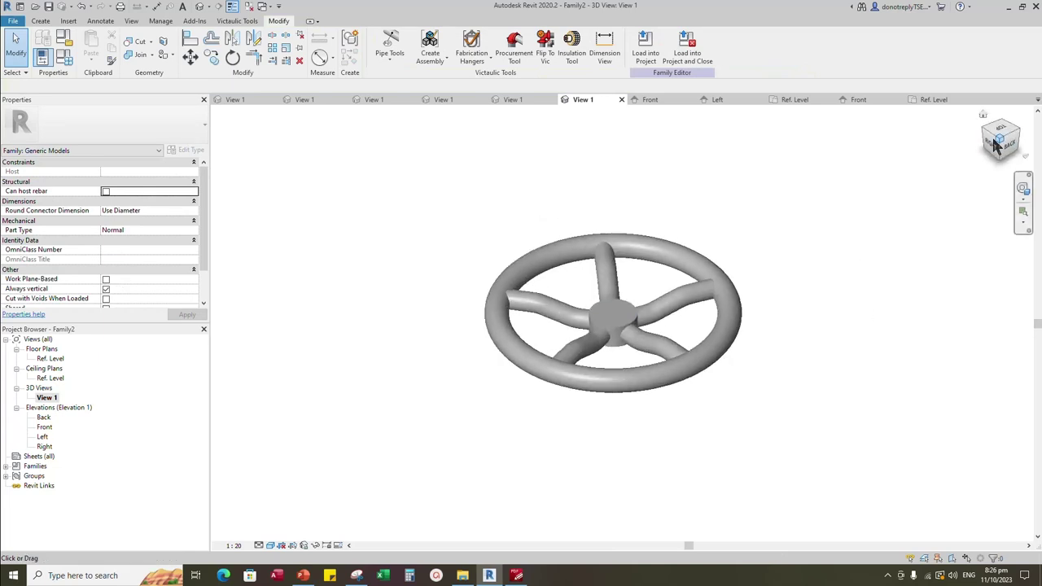
left_click(248, 7)
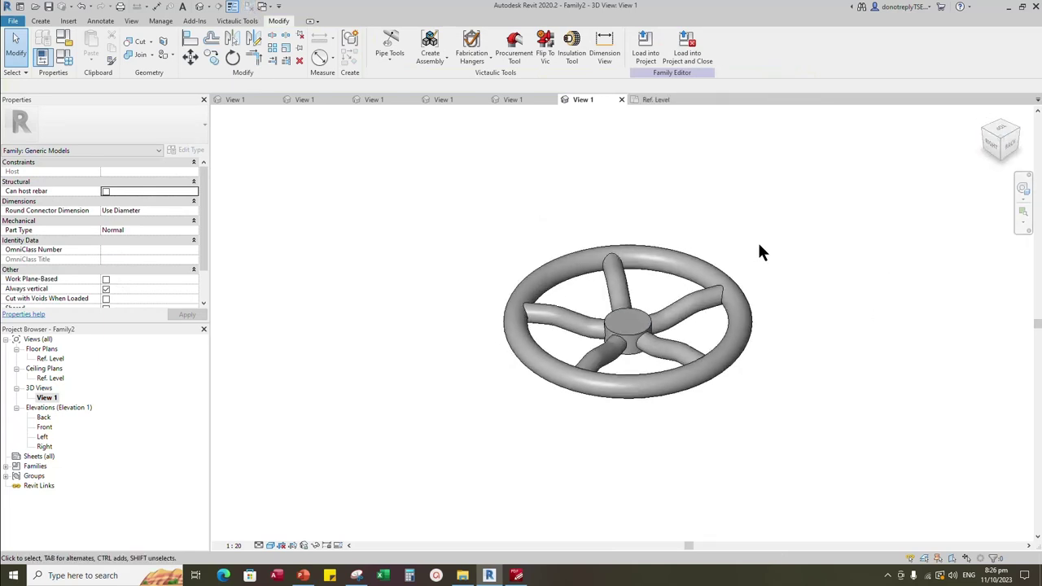
left_click(48, 5)
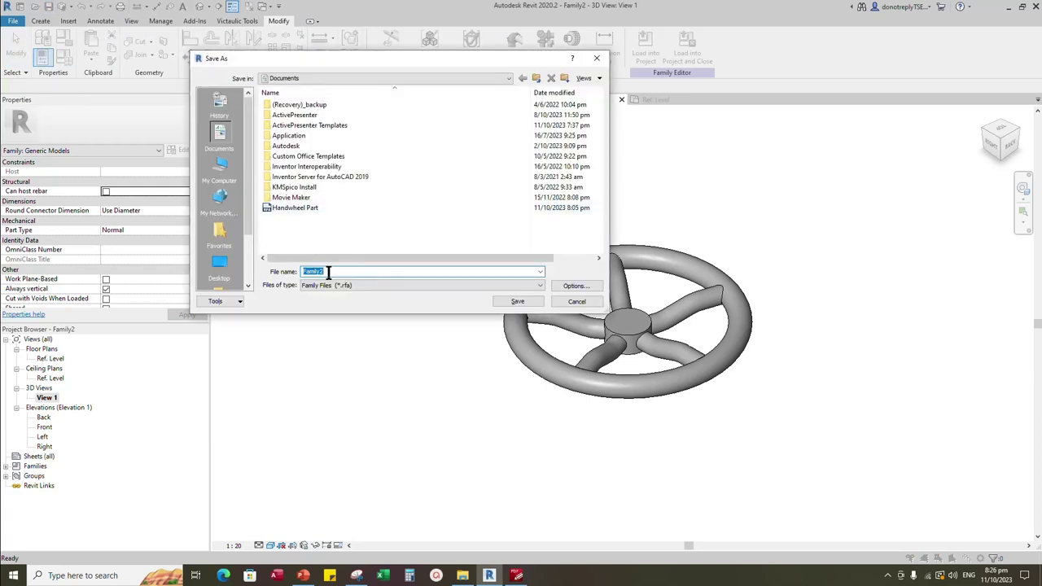
type("Handwheel")
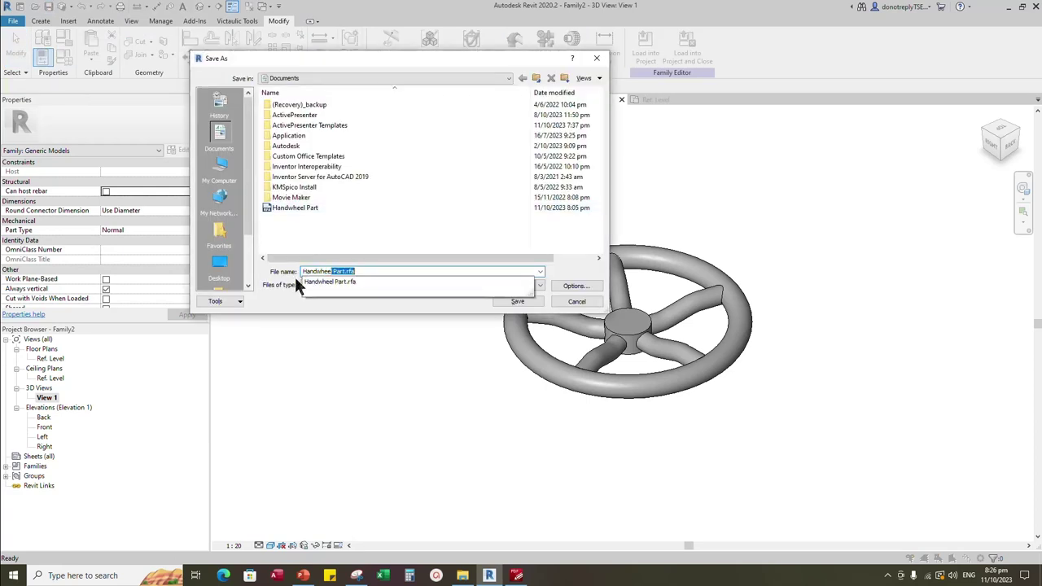
left_click(518, 302)
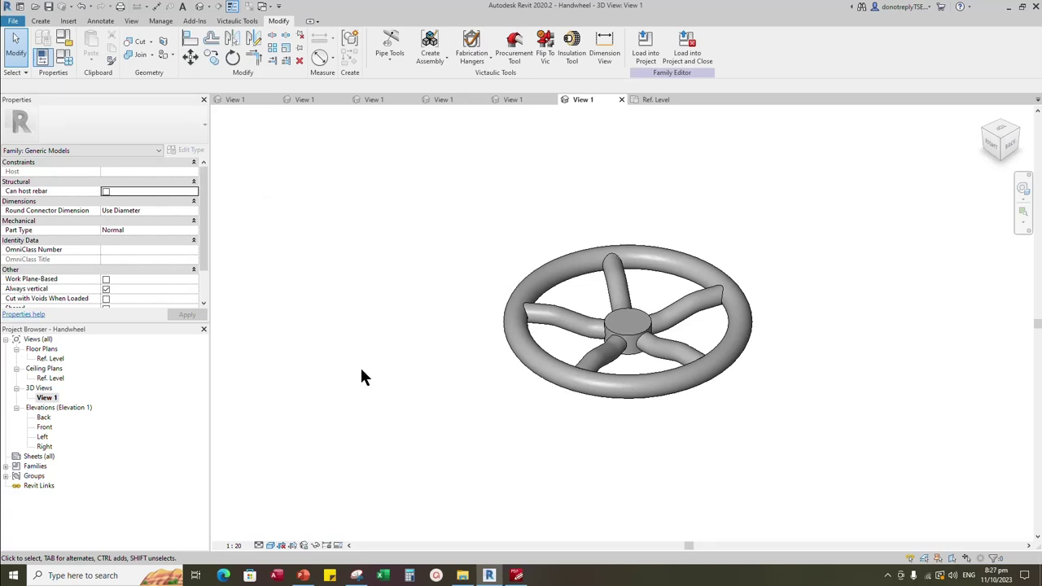
Create a new family from the Metric Generic Model face based template
left_click(14, 23)
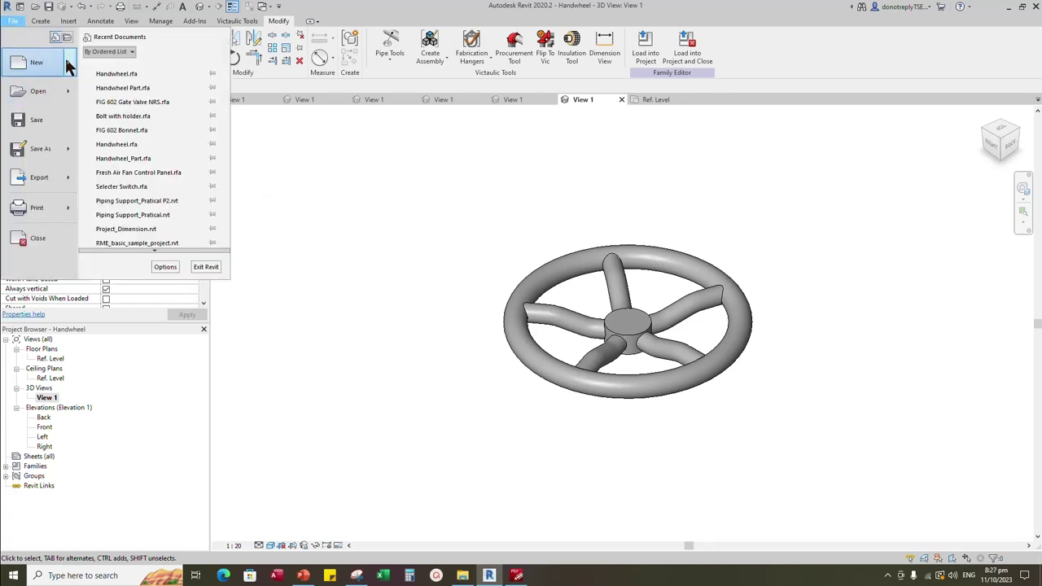
mouse_move(36, 95)
left_click(135, 100)
left_click_drag(439, 159, 500, 155)
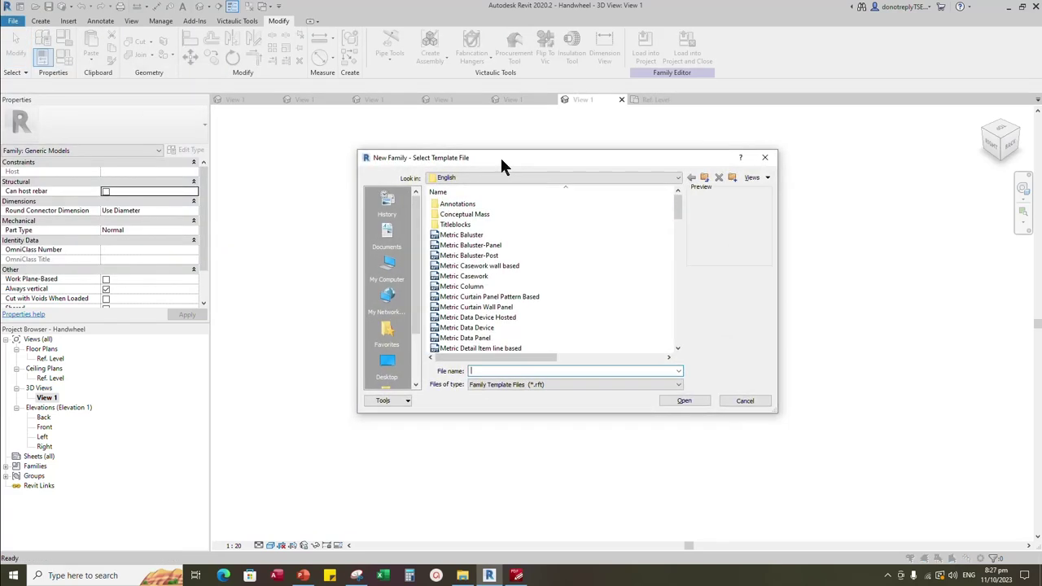
scroll(506, 247, "down", 5)
scroll(506, 238, "down", 3)
left_click(569, 245)
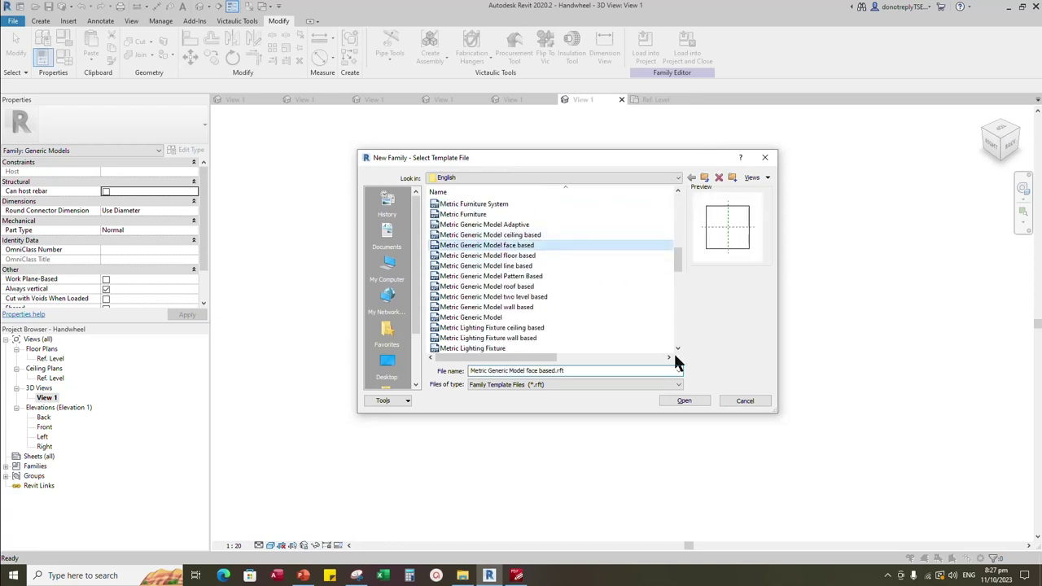
left_click(689, 400)
Add a horizontal reference plane offset 78 mm above the Center (Front/Back) plane in the Ref. Level plan
scroll(786, 386, "up", 1)
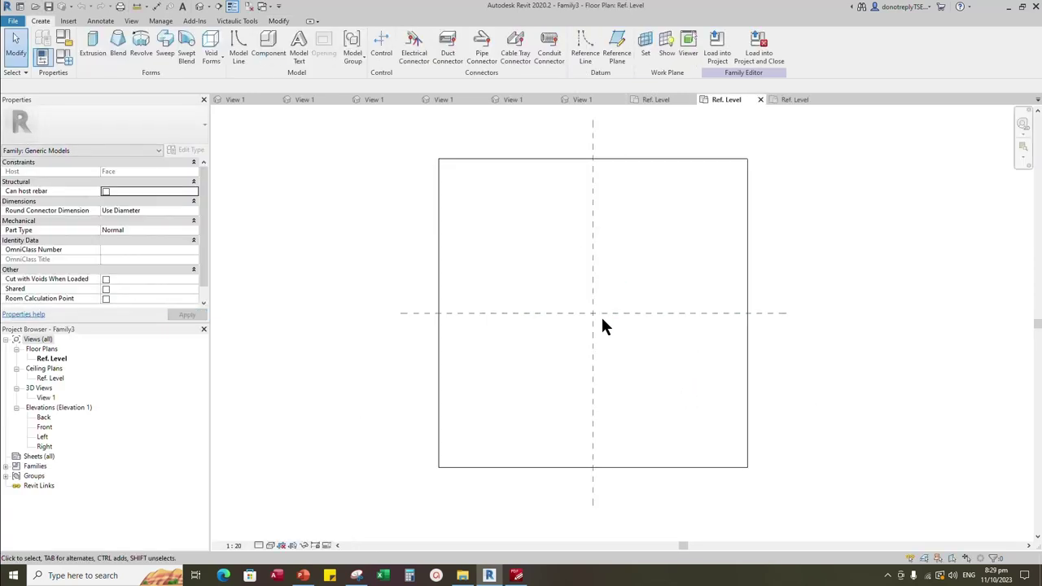
left_click(559, 314)
left_click(349, 58)
left_click(130, 89)
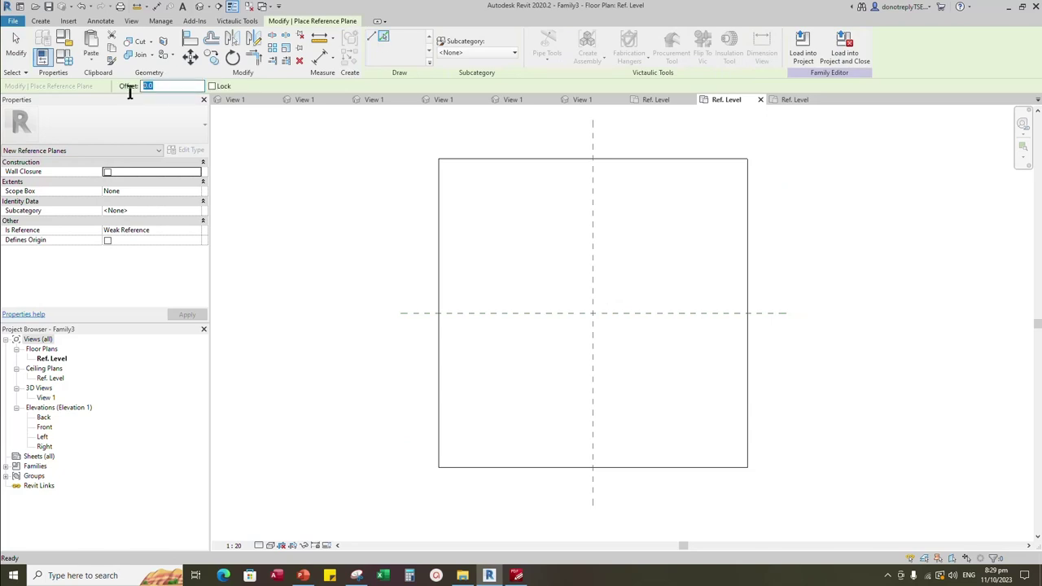
scroll(558, 302, "up", 2)
left_click(547, 322)
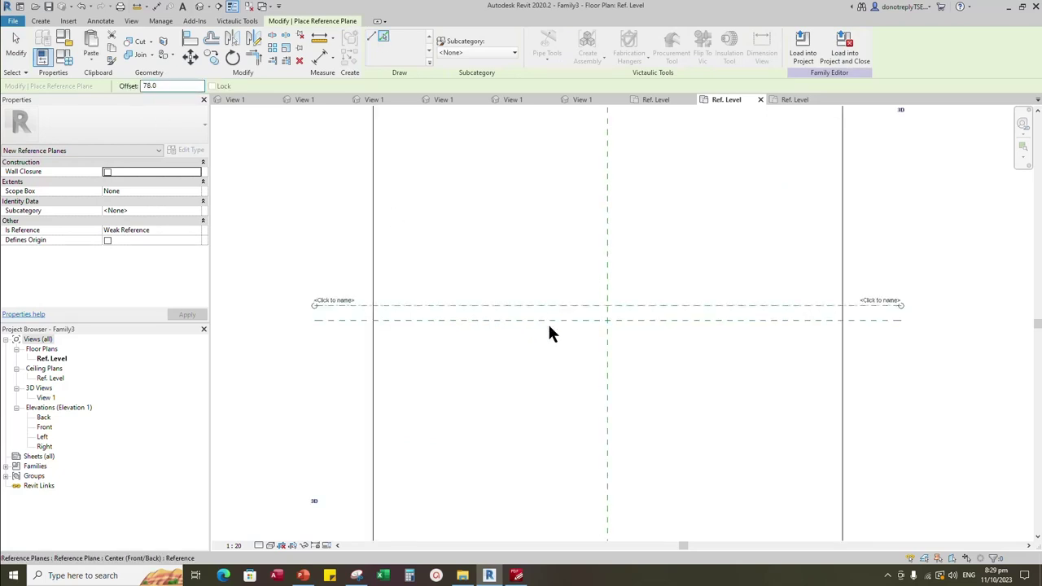
Add a second horizontal reference plane offset 78 mm below the Center (Front/Back) plane and set the view scale to 1:10
left_click(544, 319)
left_click(319, 63)
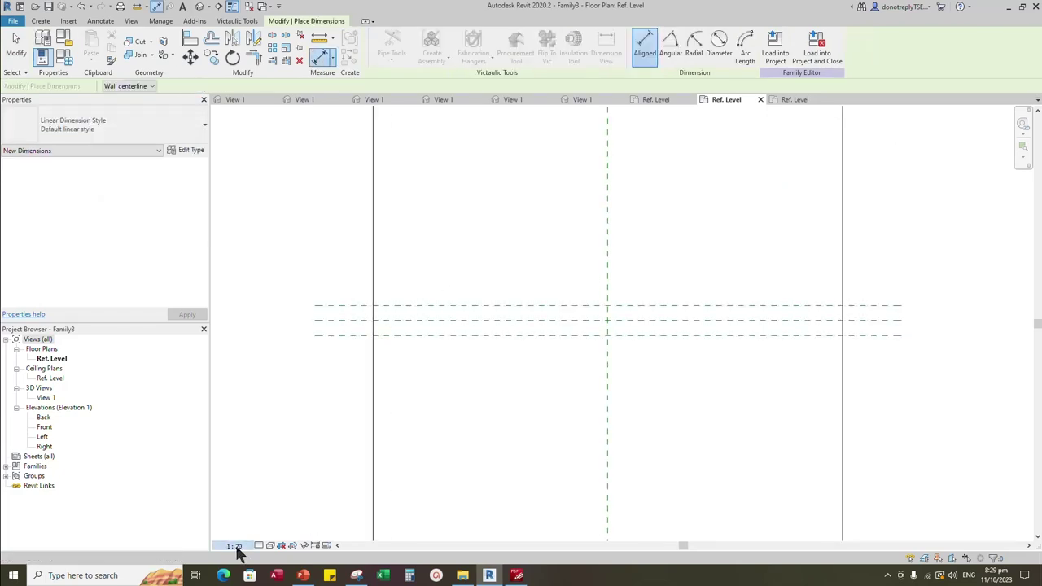
left_click(234, 545)
left_click(255, 415)
Dimension the three horizontal reference planes in one aligned chain and make their spacing equal
left_click(491, 307)
left_click(488, 321)
left_click(485, 335)
left_click(498, 327)
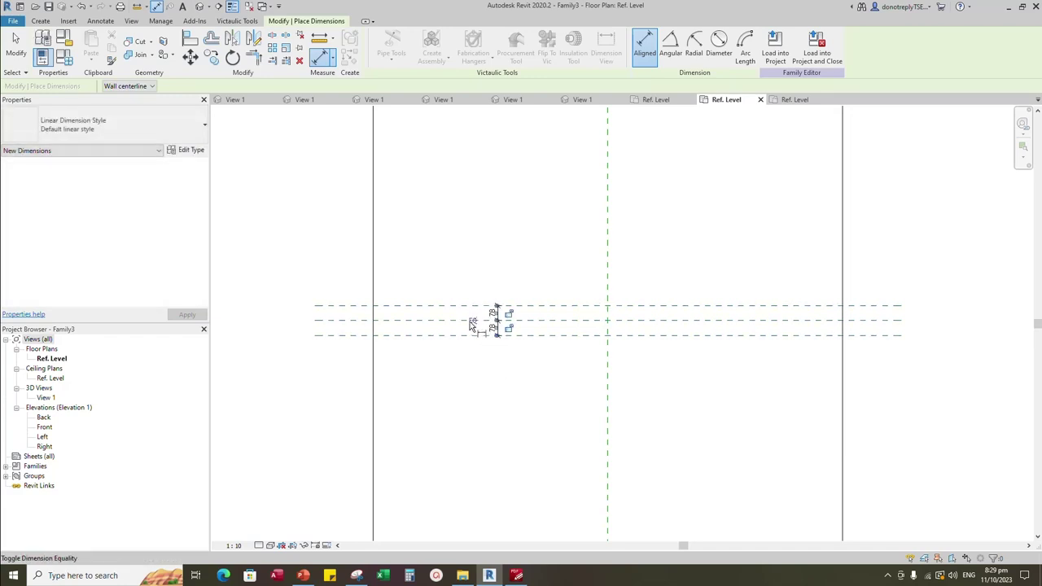
left_click(469, 321)
Dimension the overall distance between the outer horizontal planes and label it with a new instance parameter named d
left_click(452, 307)
left_click(449, 334)
key("Escape")
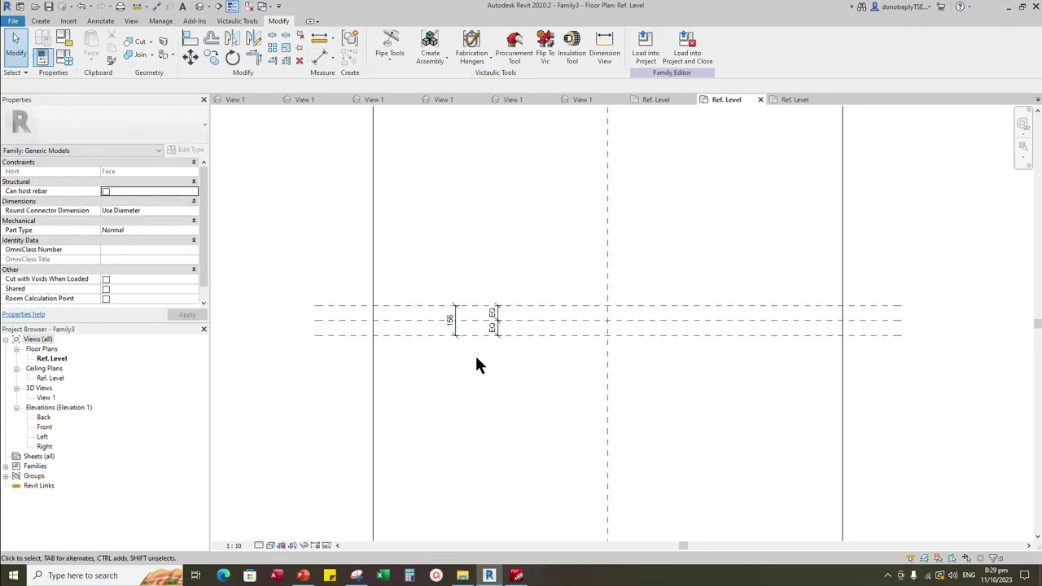
left_click(453, 325)
left_click(480, 47)
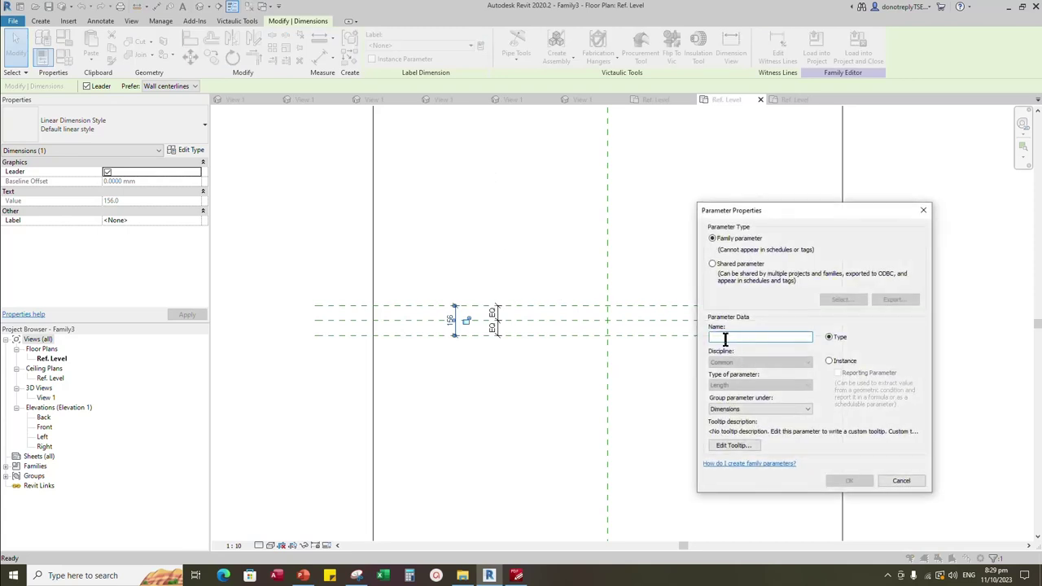
type("d")
left_click(828, 359)
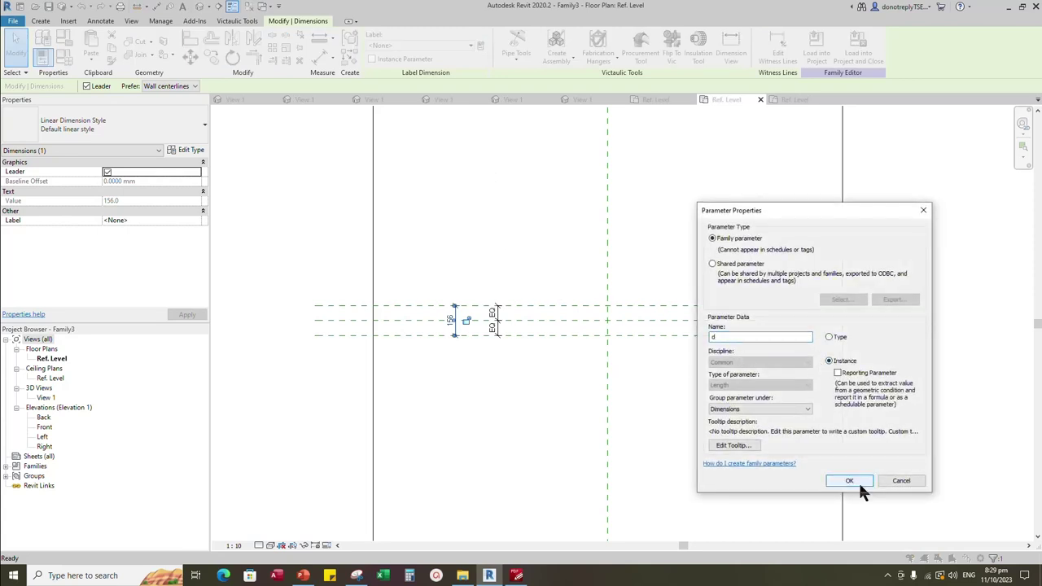
left_click(849, 480)
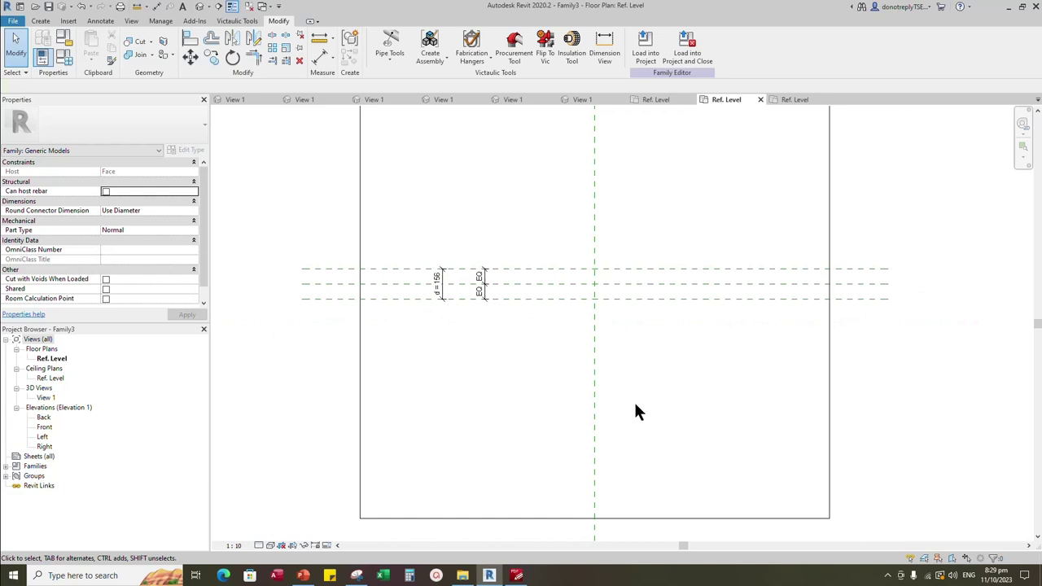
Add vertical reference planes offset 40 mm on both sides of the Center (Left/Right) plane
left_click(595, 407)
left_click(347, 57)
left_click(382, 36)
left_click_drag(173, 86, 138, 87)
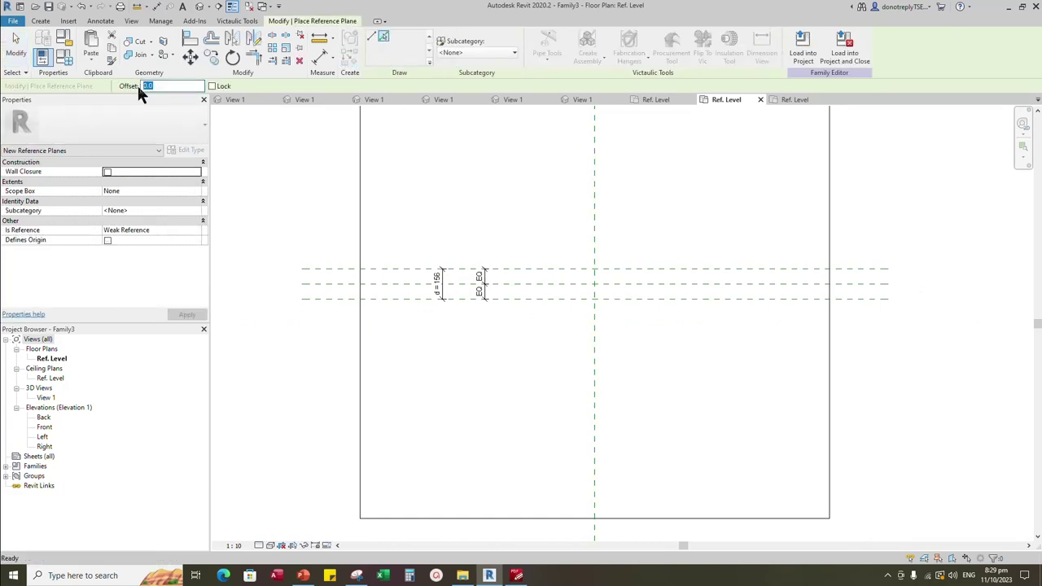
type("40")
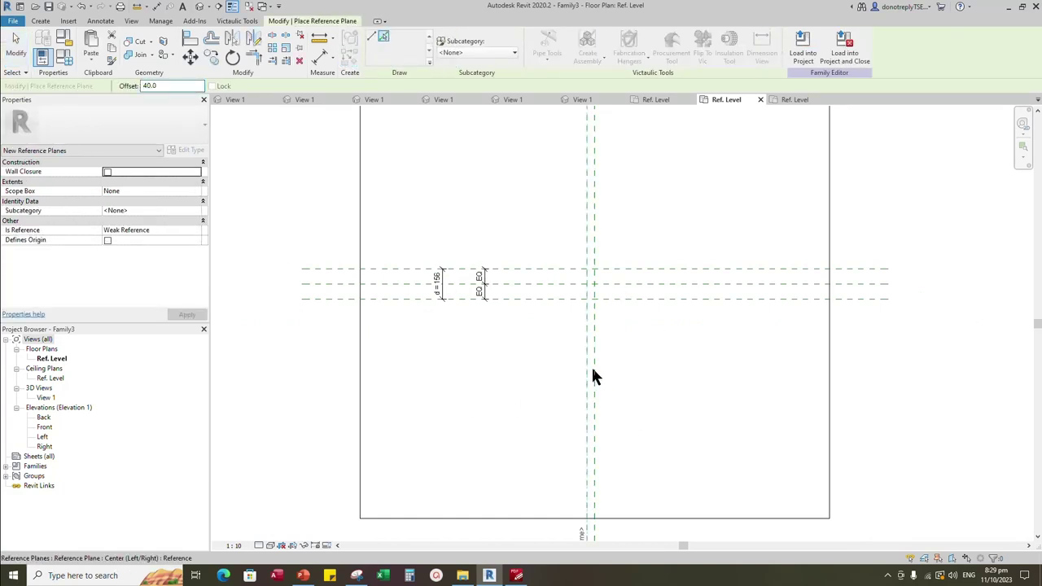
left_click(592, 370)
scroll(602, 358, "up", 5)
left_click(523, 305)
scroll(697, 383, "down", 3)
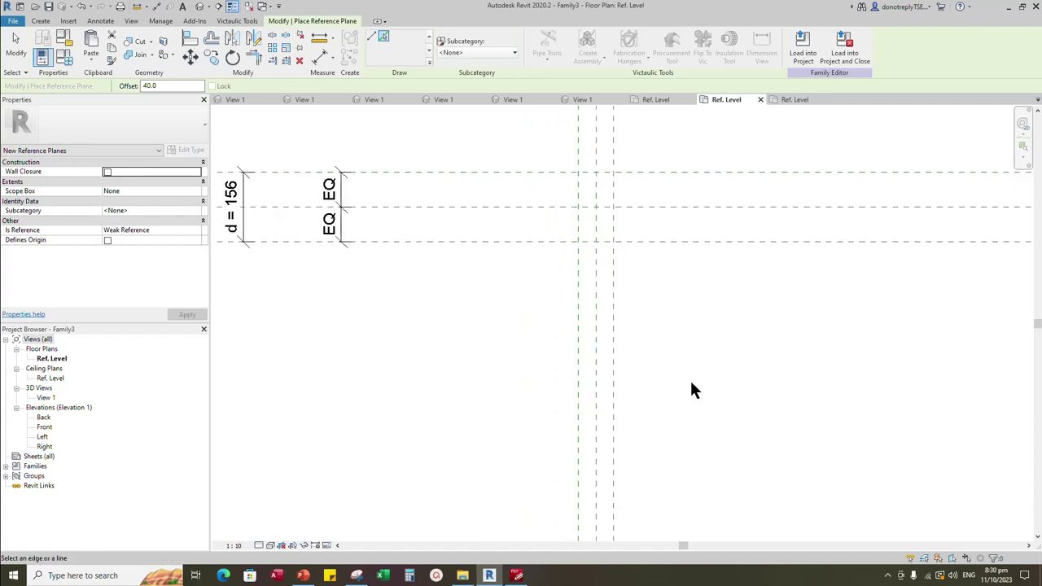
scroll(692, 382, "down", 1)
Dimension the three vertical reference planes in one aligned chain and make their spacing equal
left_click(320, 57)
scroll(630, 404, "down", 1)
scroll(630, 403, "up", 3)
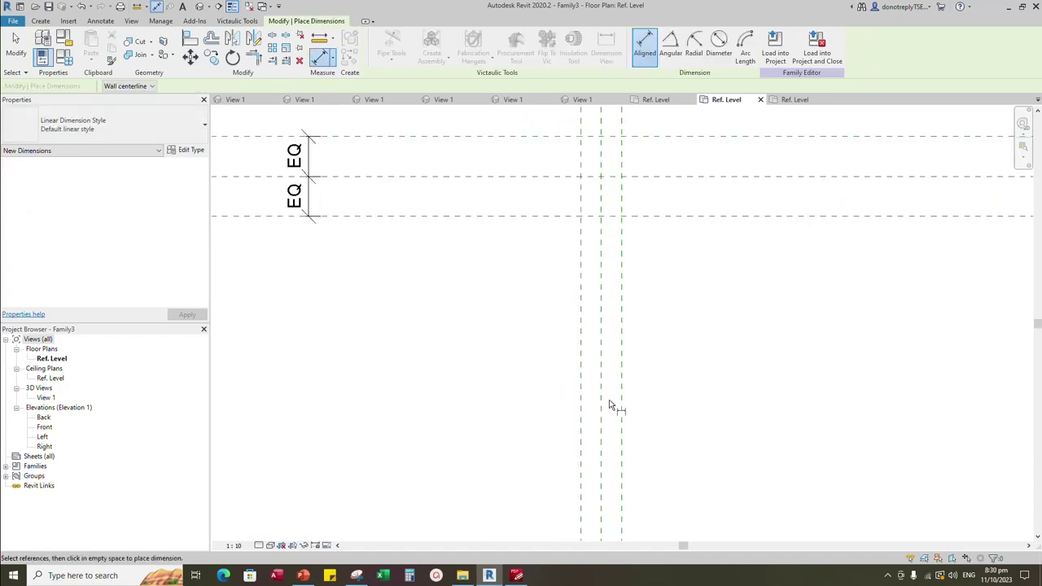
left_click(582, 411)
left_click(601, 417)
left_click(623, 416)
left_click(618, 384)
left_click(600, 320)
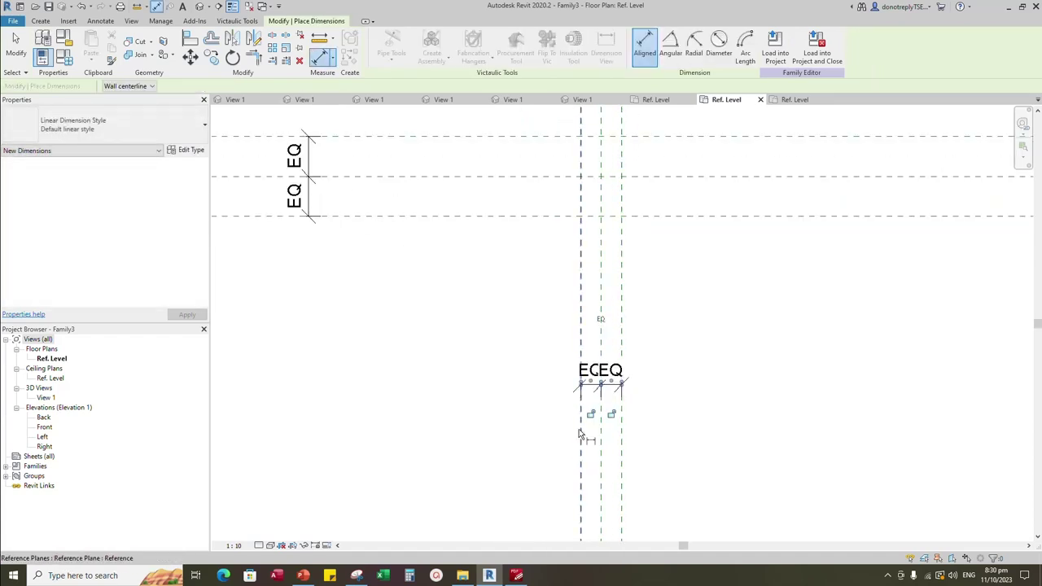
Dimension the distance between the outer vertical planes and label it with a new instance parameter named HD Offset
left_click(581, 434)
left_click(621, 437)
left_click(635, 439)
key("Escape")
left_click(604, 437)
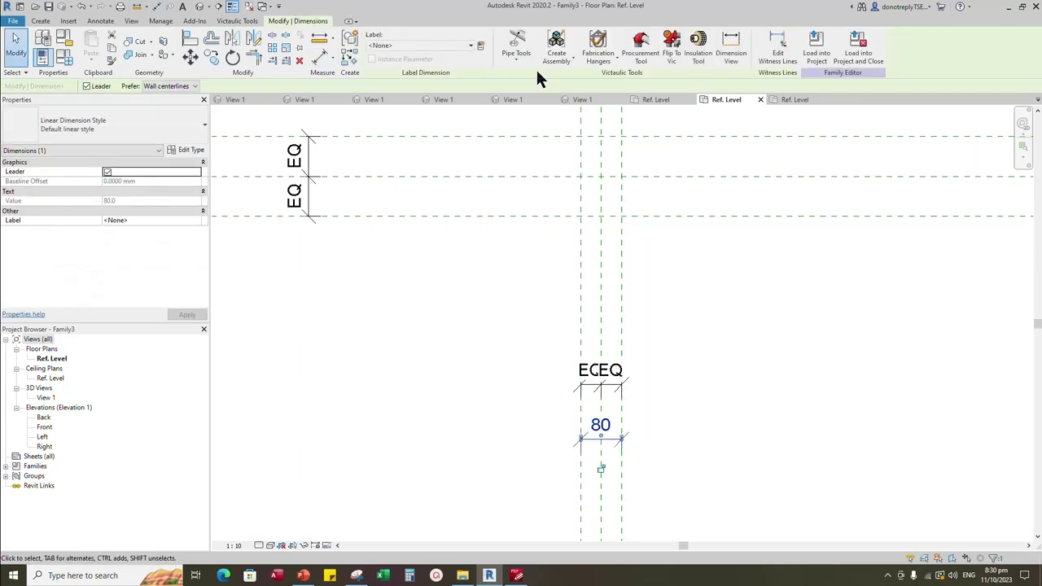
left_click(480, 46)
type("OD")
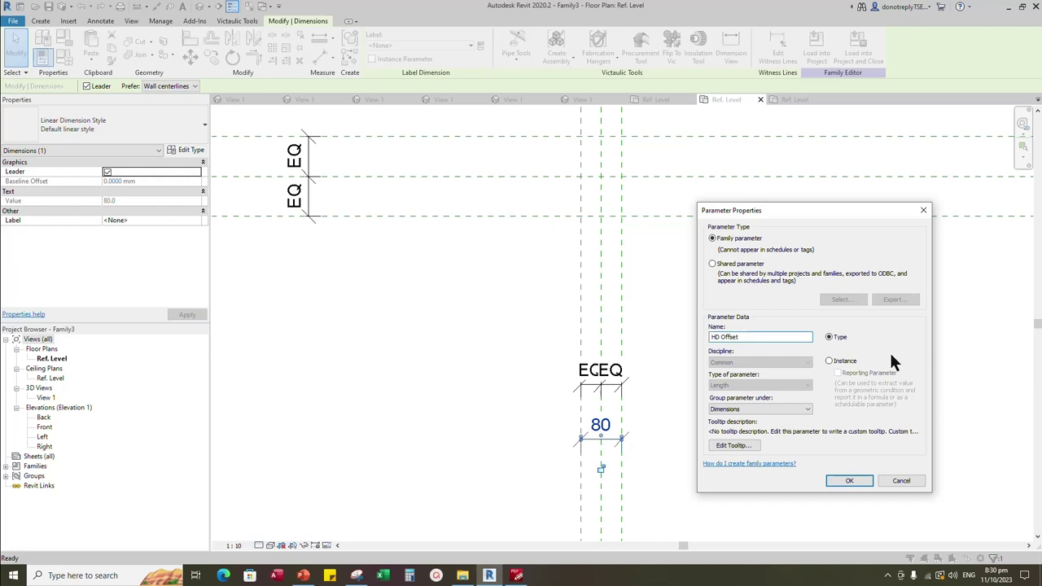
left_click(828, 360)
left_click(847, 479)
left_click(739, 437)
scroll(739, 438, "down", 2)
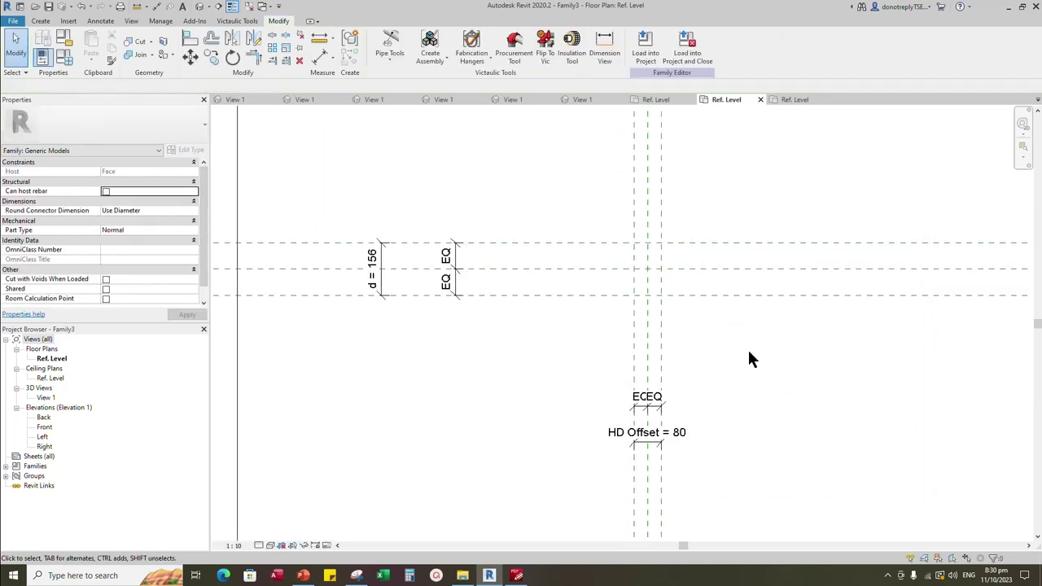
Add a vertical reference plane offset 20 mm on each side of centre, between the centre plane and each outer plane
left_click(634, 350)
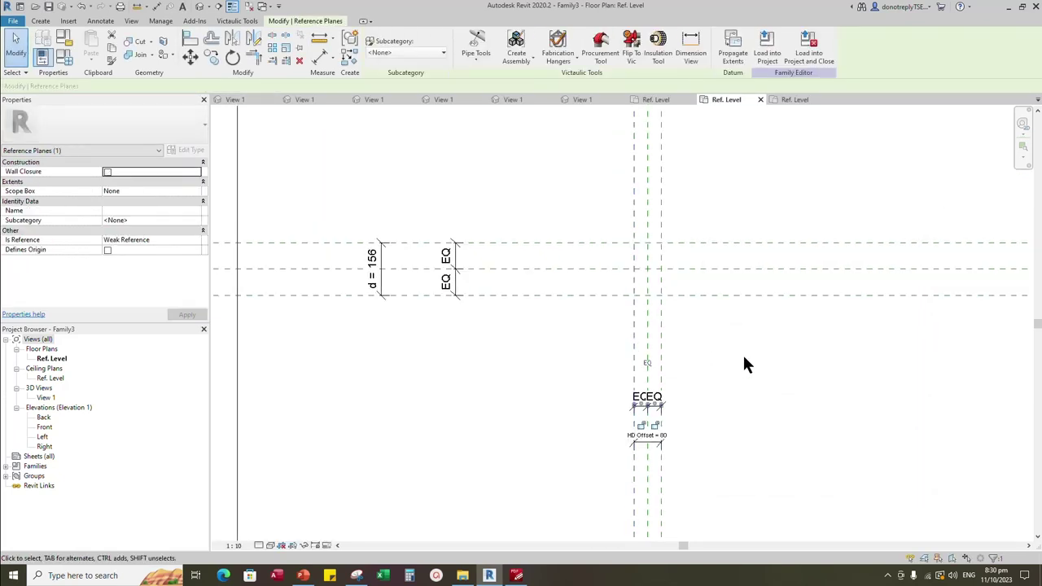
left_click(349, 60)
double_click(142, 86)
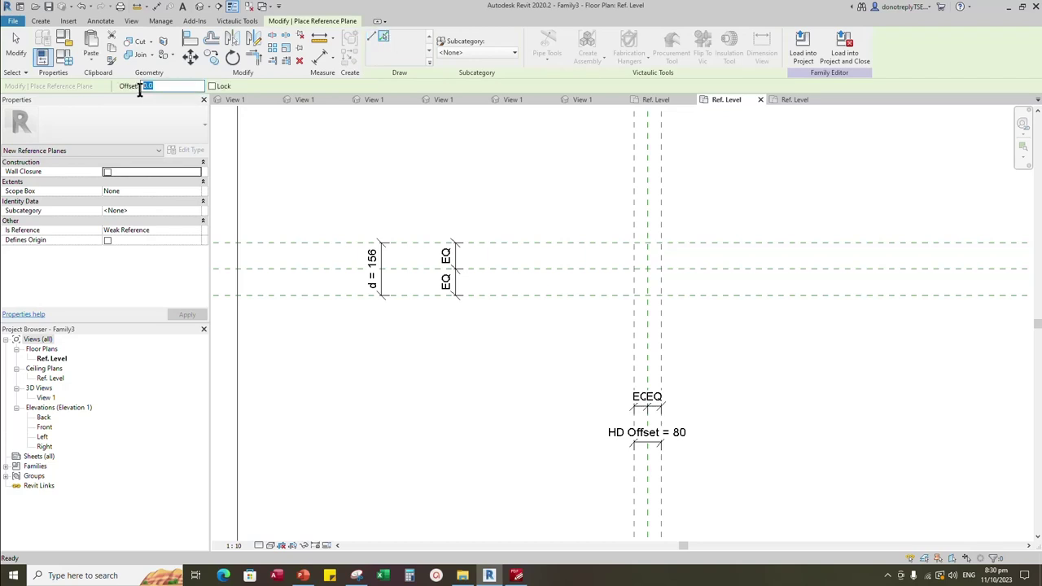
type("20")
scroll(635, 341, "up", 3)
left_click(628, 330)
left_click(675, 327)
scroll(629, 283, "down", 2)
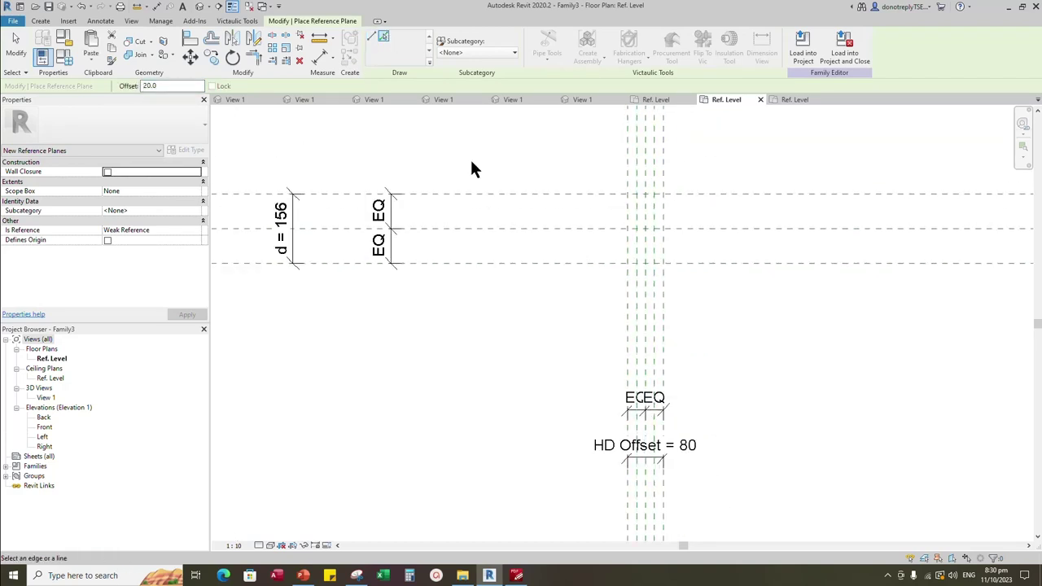
Dimension the left outer, left intermediate and centre vertical planes in one chain and make the spacing equal
left_click(320, 57)
scroll(656, 358, "up", 1)
middle_click_drag(690, 533, 672, 456)
middle_click_drag(701, 315, 706, 266)
left_click(619, 419)
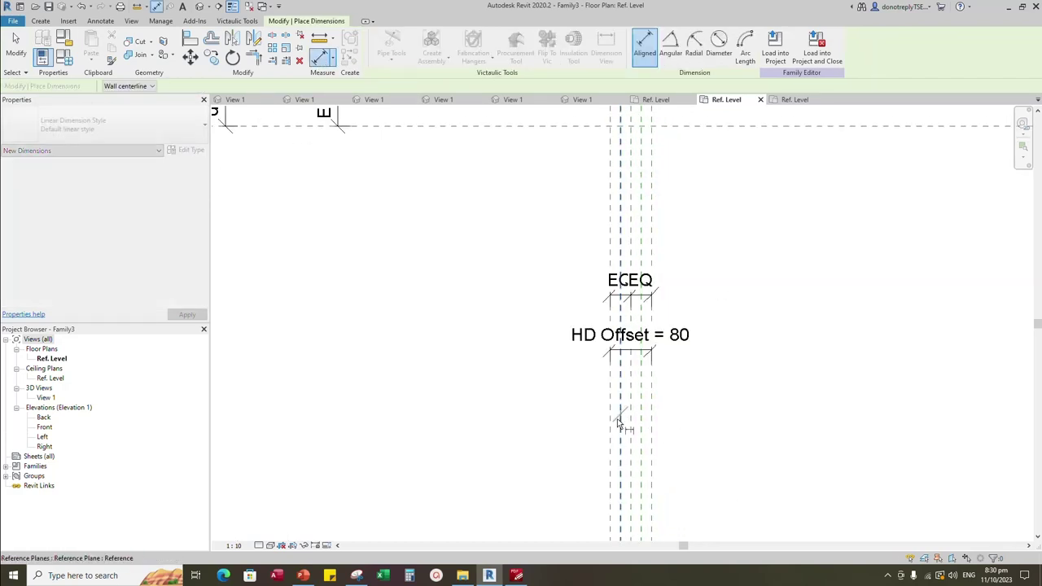
left_click(611, 420)
left_click(632, 424)
left_click(559, 411)
left_click(619, 338)
scroll(670, 409, "up", 1)
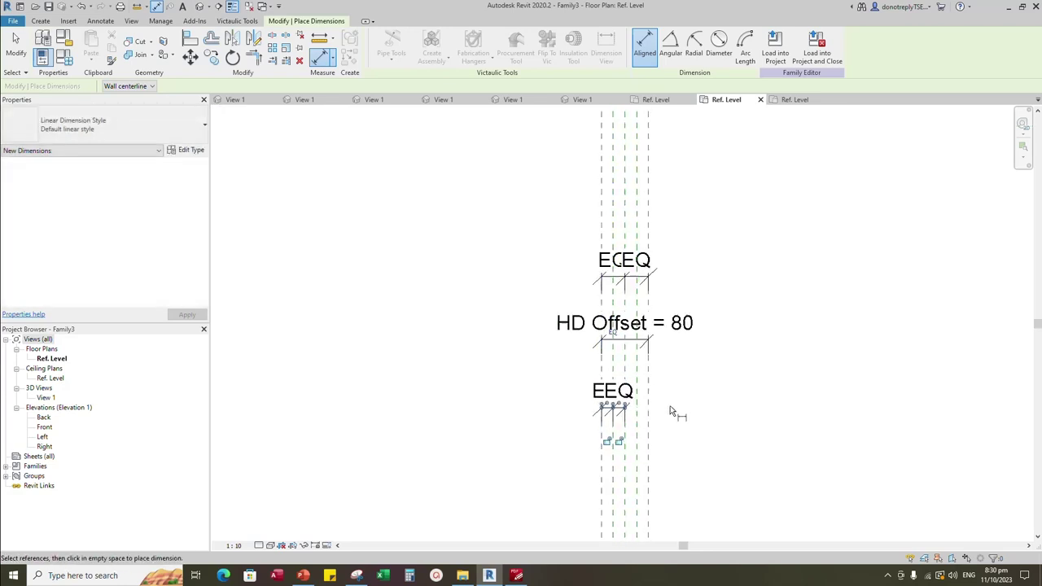
Dimension the right outer, right intermediate and centre vertical planes in one chain and make the spacing equal
scroll(663, 445, "down", 1)
scroll(659, 476, "up", 1)
left_click(649, 457)
left_click(637, 459)
left_click(625, 460)
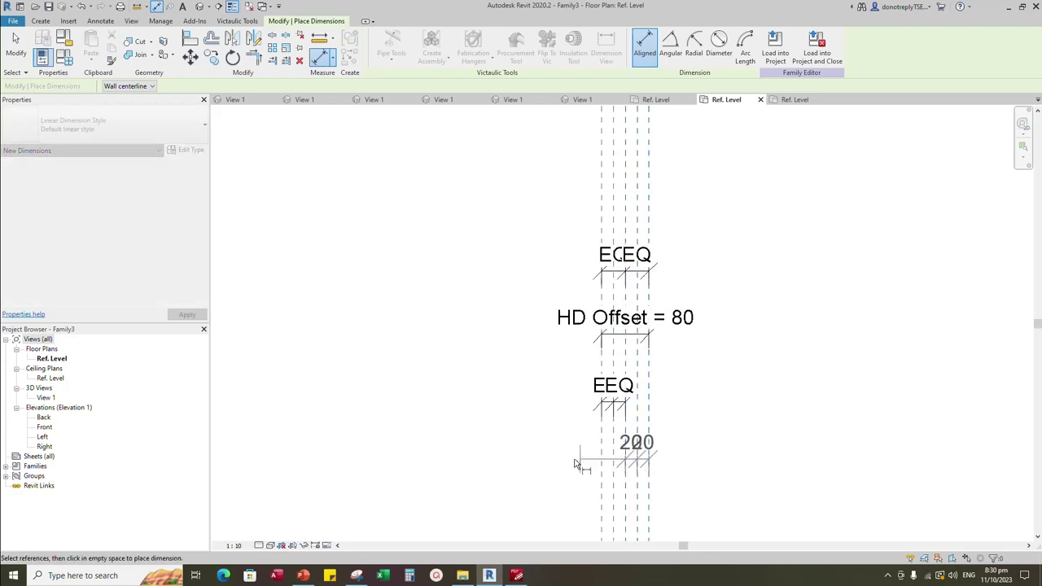
left_click(574, 463)
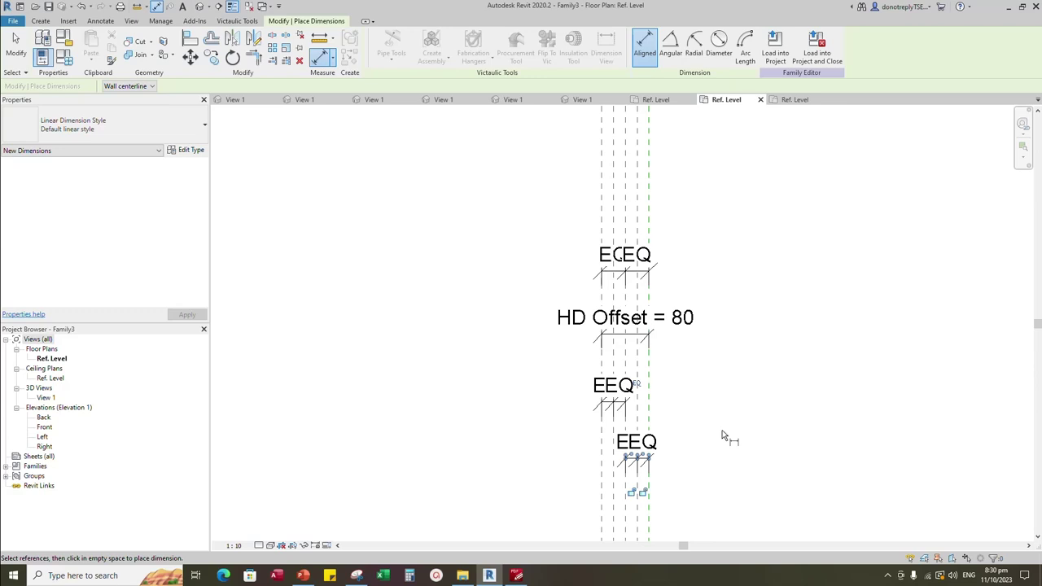
scroll(691, 456, "down", 2)
key("Escape")
key("Escape")
Start a revolve and sketch an 80 mm base line on the Center (Front/Back) plane between the outer planes, plus a 55 mm vertical up its right end
scroll(700, 272, "up", 4)
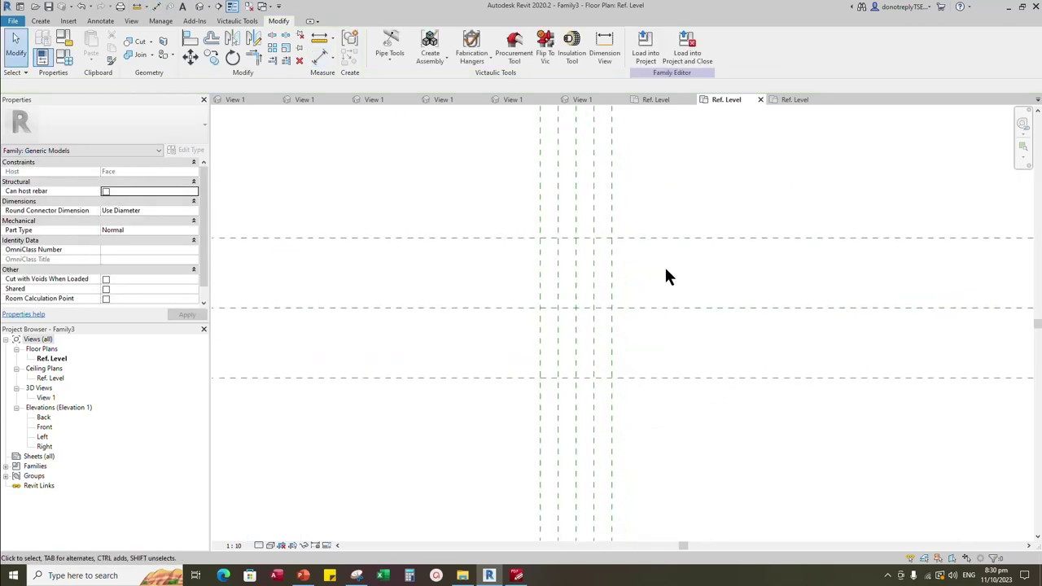
scroll(665, 276, "up", 1)
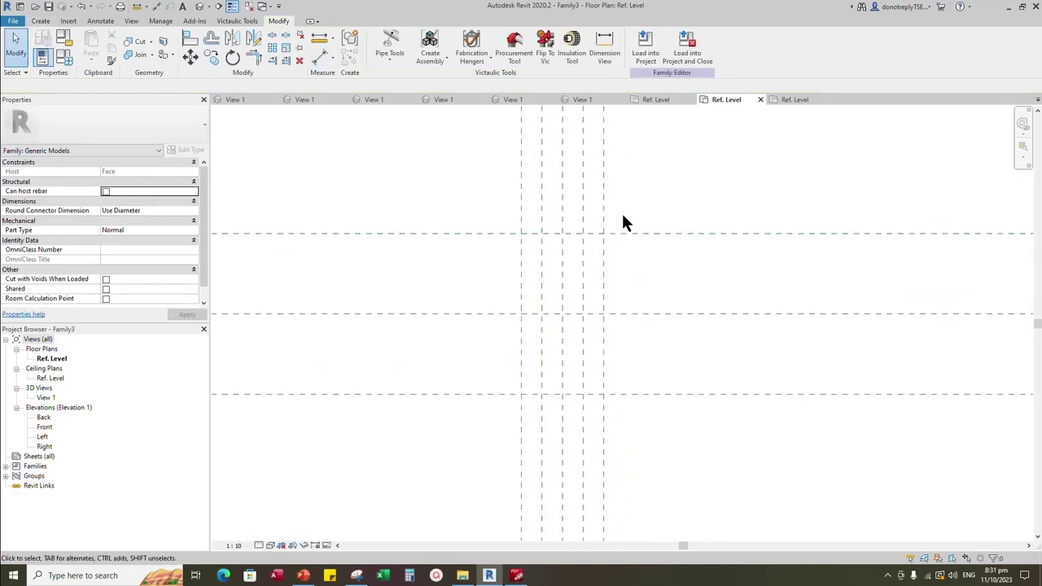
left_click(40, 21)
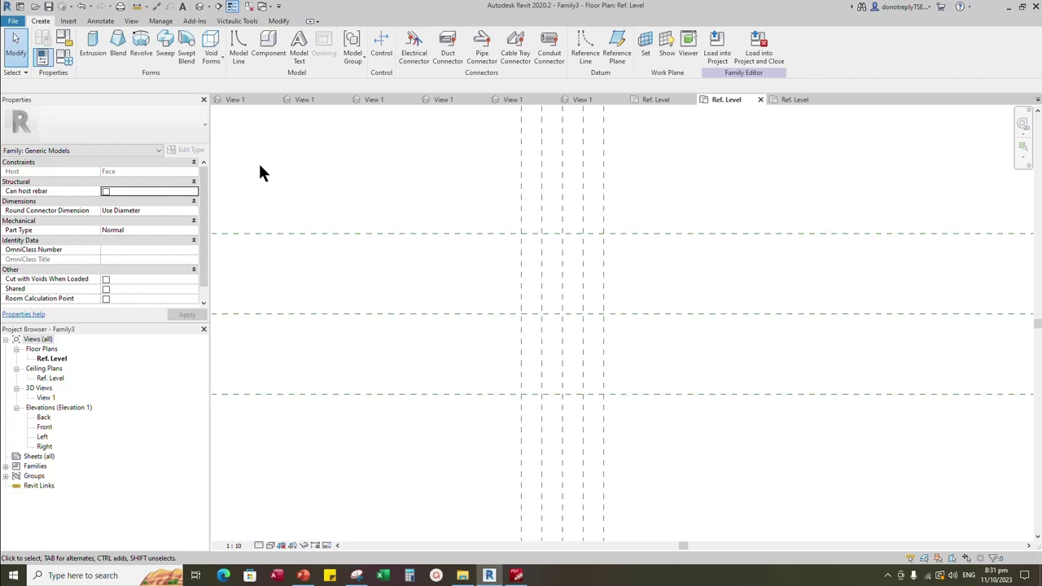
left_click(139, 42)
scroll(497, 300, "up", 1)
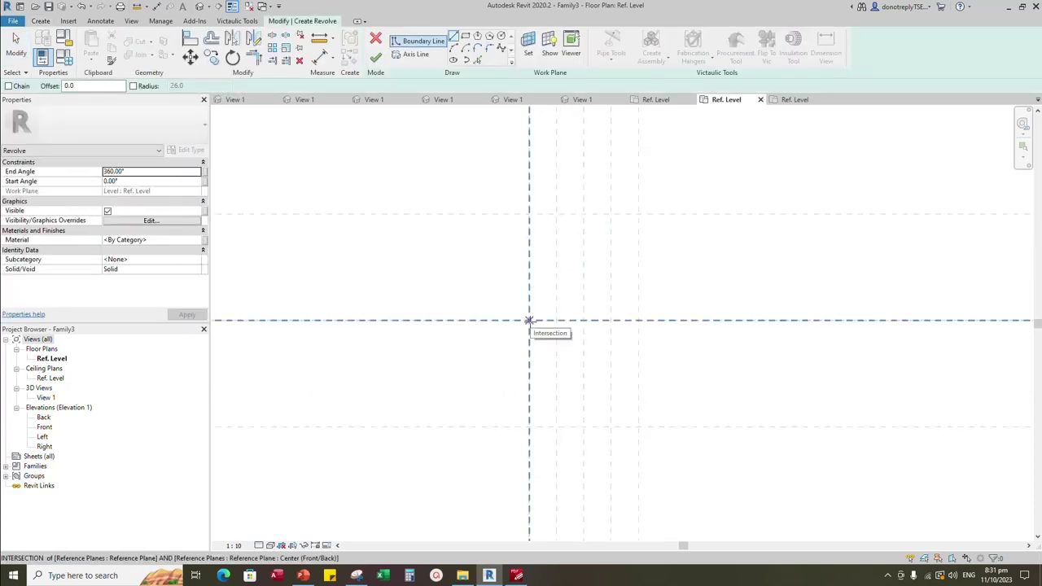
left_click(529, 320)
left_click(638, 320)
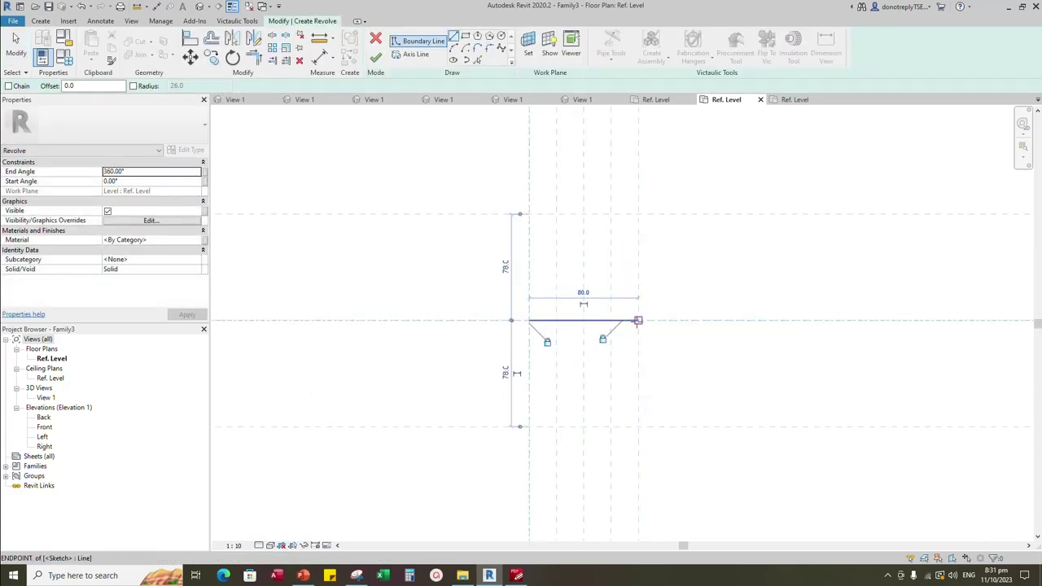
left_click(638, 320)
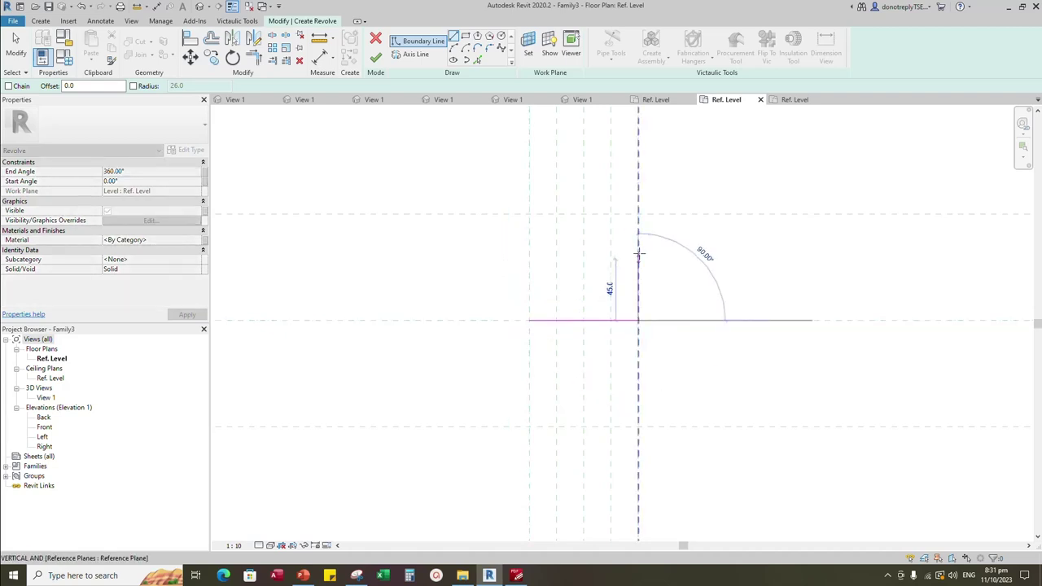
left_click(638, 246)
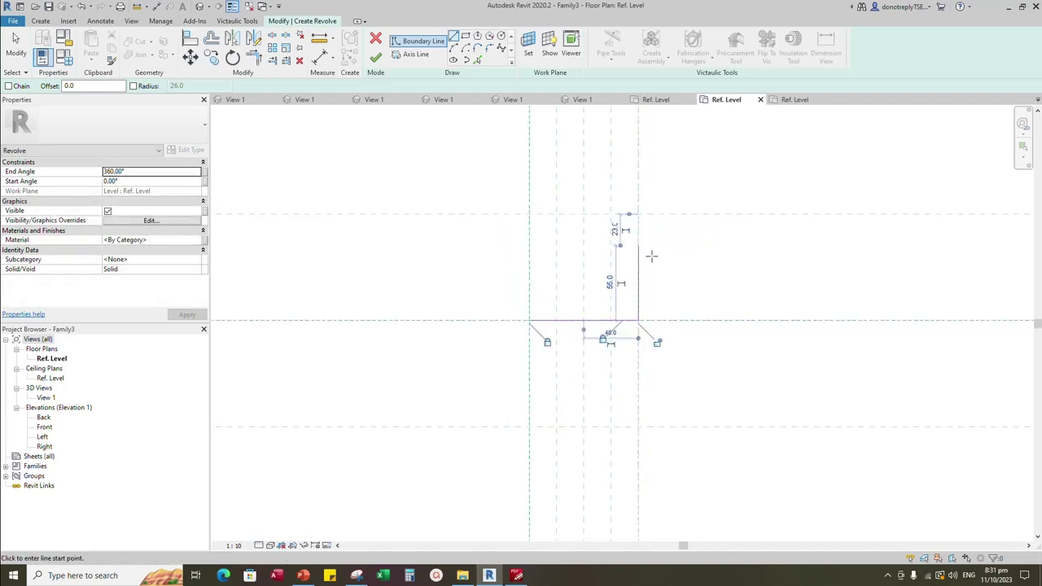
Sketch a 40 mm boundary line on the upper reference plane between the intermediate planes, and a vertical line up from the base line's left end
left_click(611, 214)
left_click(556, 214)
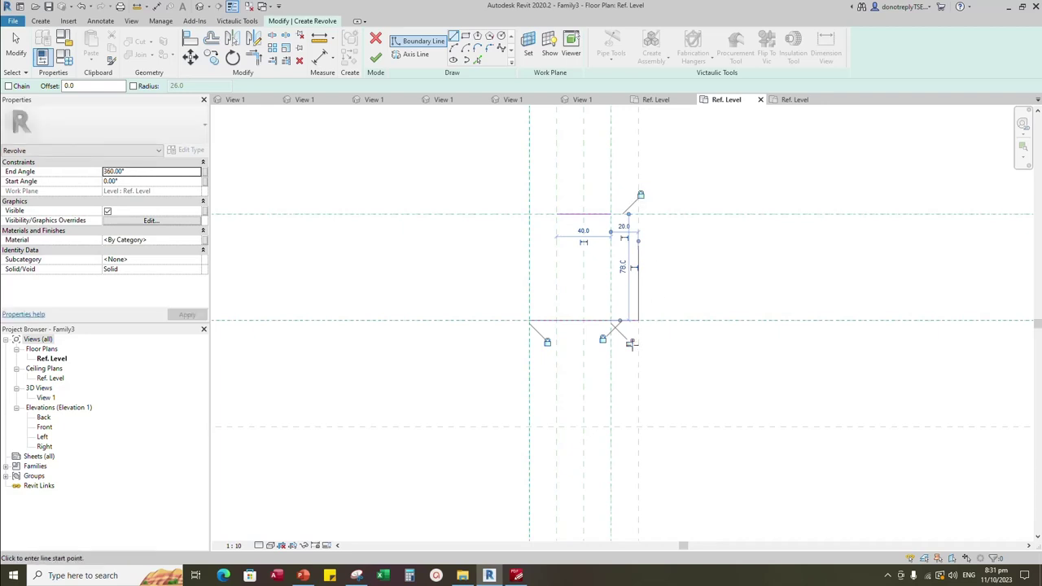
left_click(529, 321)
left_click(529, 246)
key("Escape")
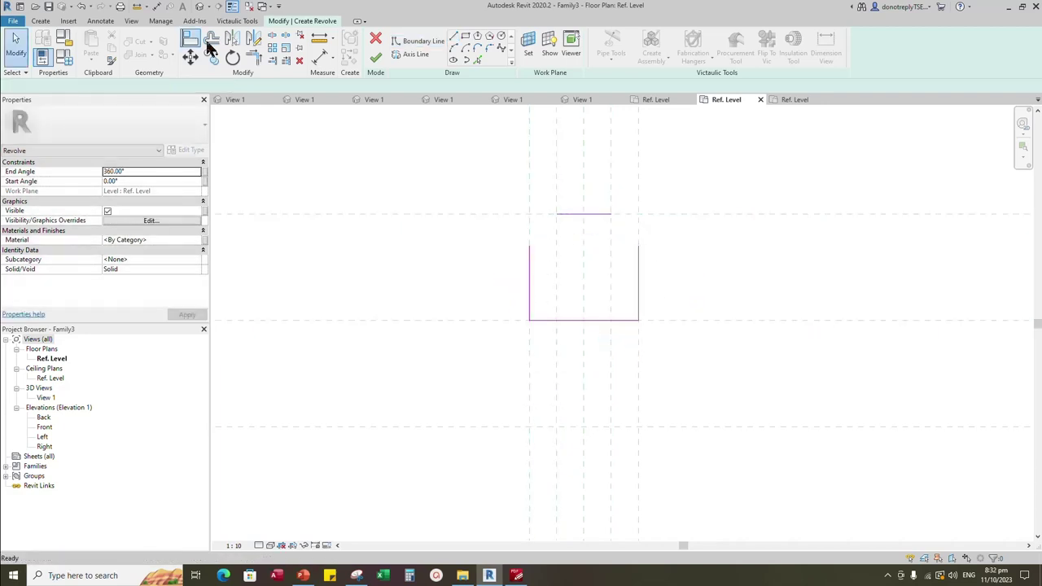
Align the profile's right vertical line to the right outer reference plane and lock it
left_click(193, 39)
left_click(638, 231)
left_click(638, 265)
left_click(693, 214)
key("Escape")
key("Escape")
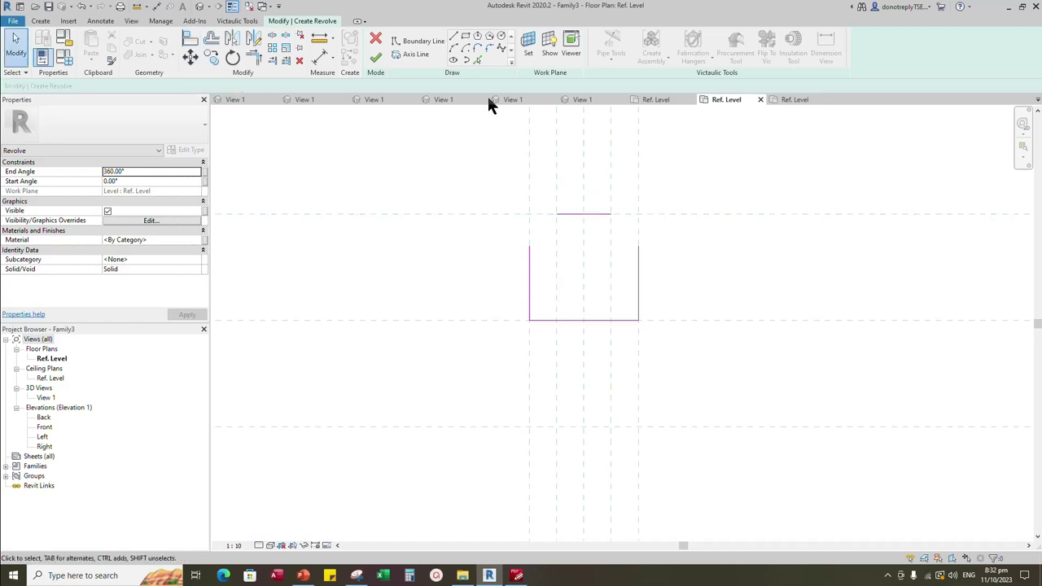
Join the top line to both vertical lines with 30 mm radius fillet arcs to close the profile
left_click(489, 47)
left_click(41, 86)
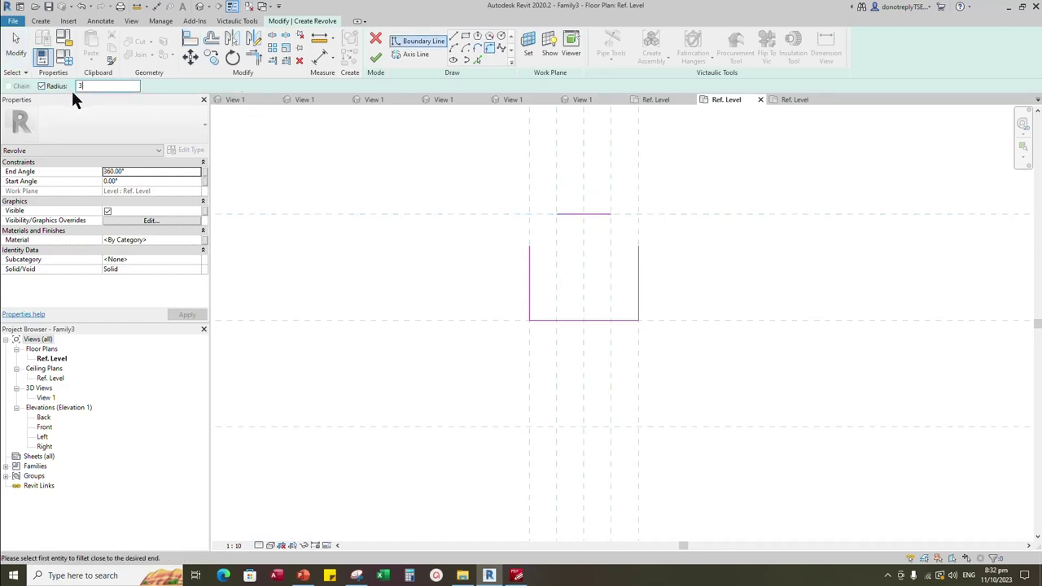
left_click(530, 253)
left_click(564, 216)
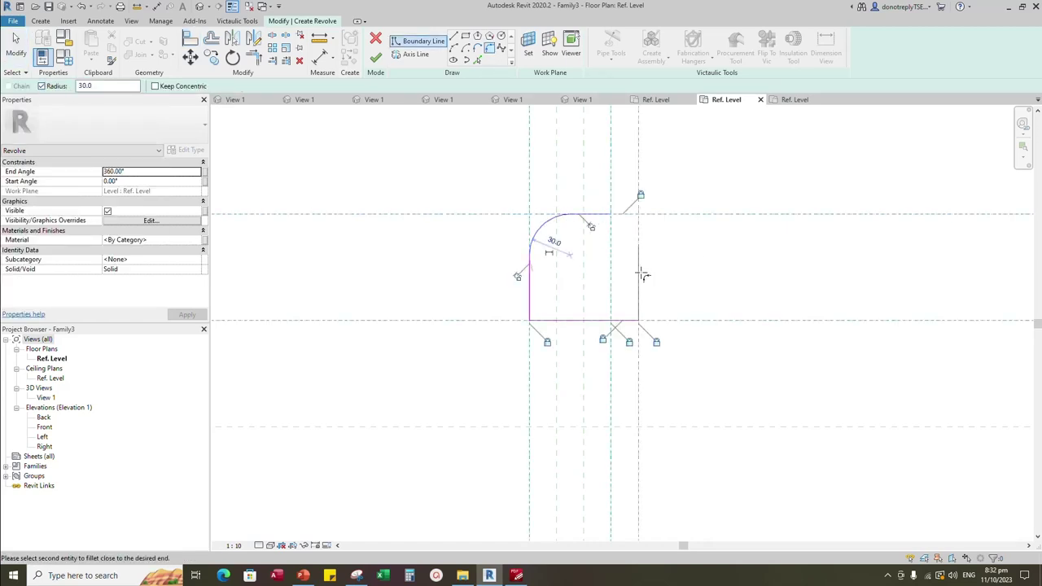
left_click(844, 549)
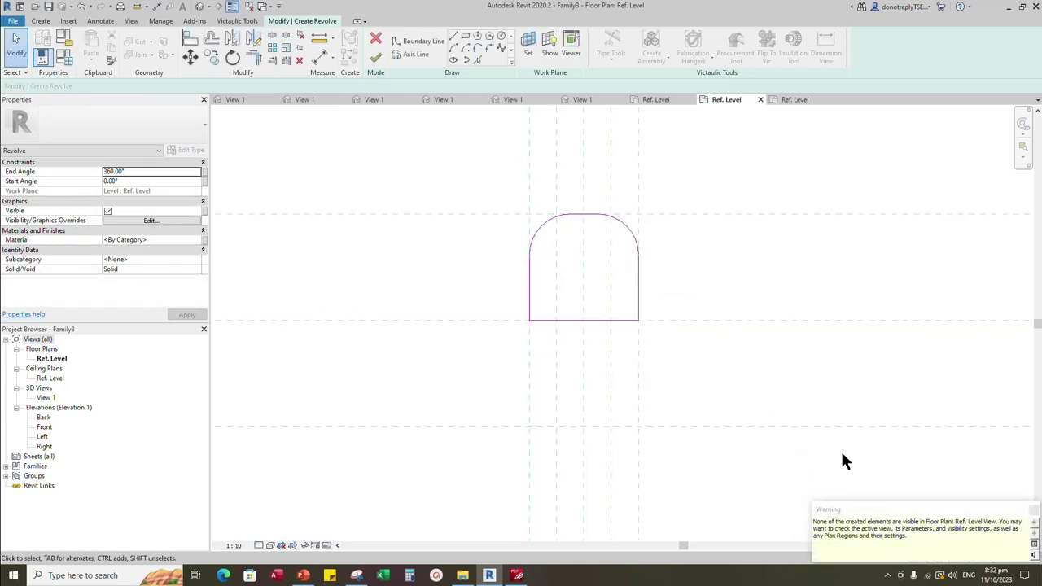
Set the profile's base line on the Center (Front/Back) plane as the axis of revolution and finish the 360° revolve
left_click(415, 54)
left_click(704, 309)
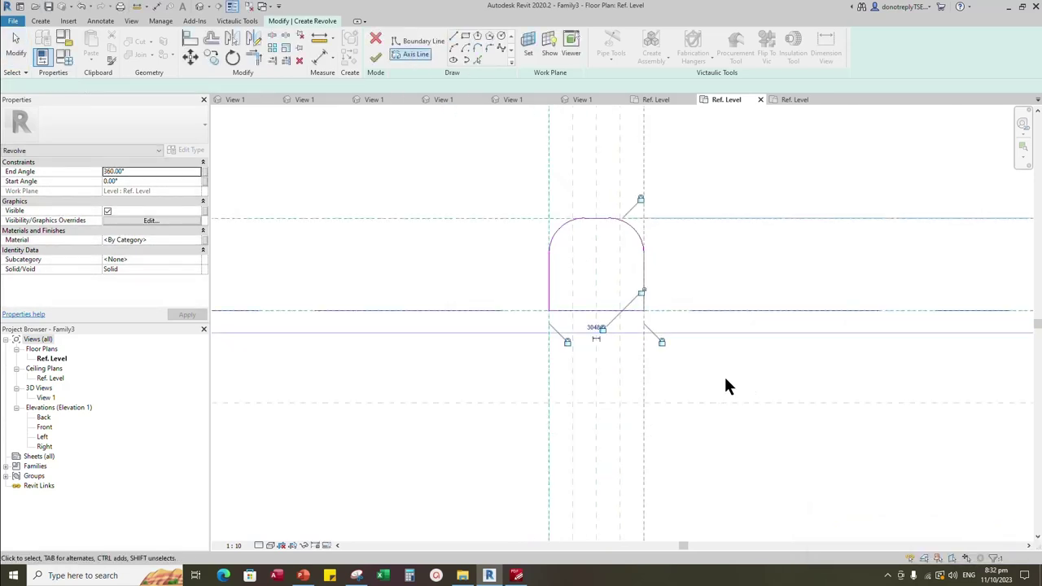
left_click(375, 57)
left_click(753, 326)
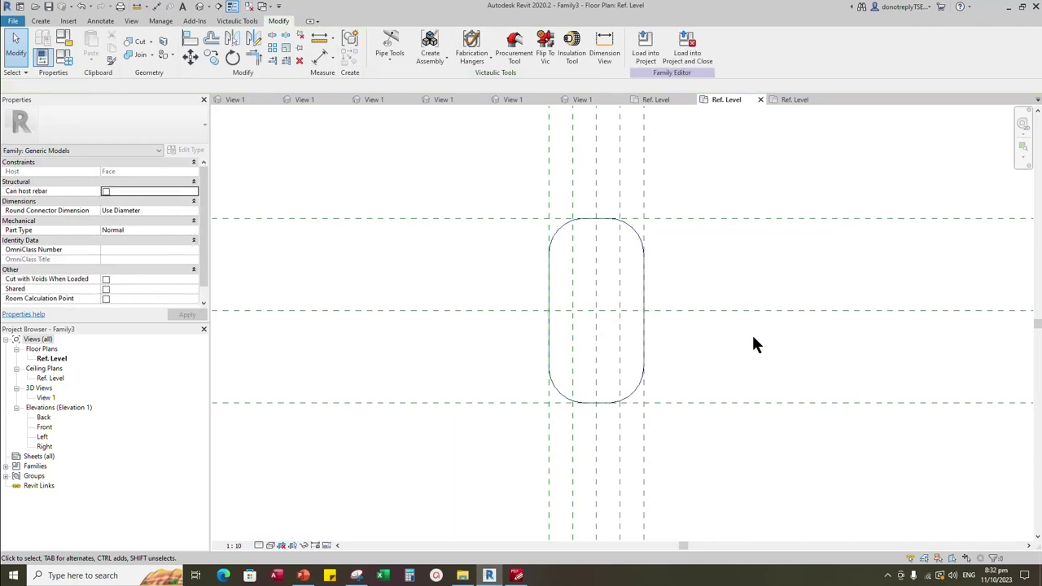
scroll(606, 200, "down", 2)
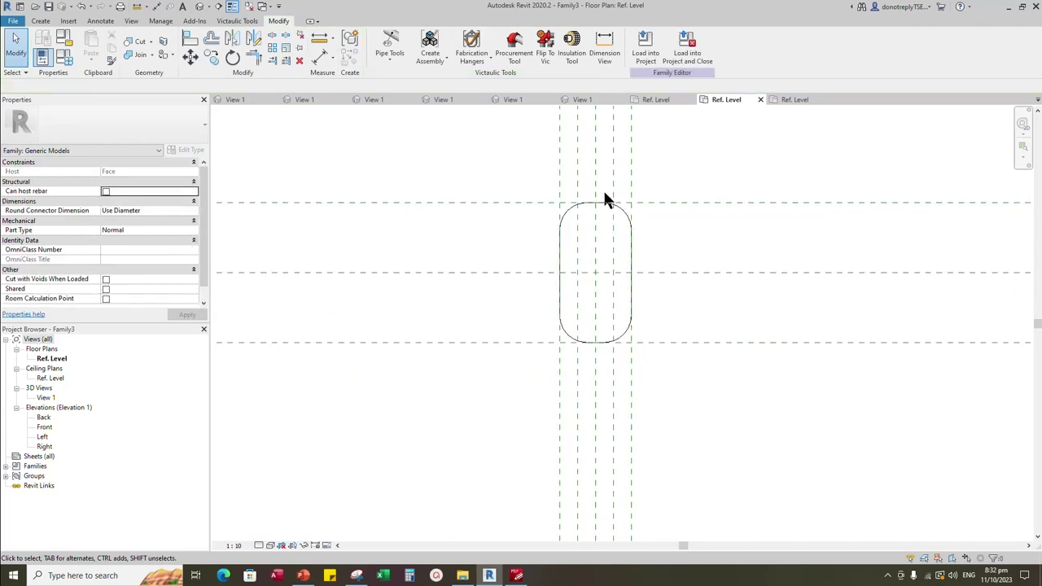
Open the default 3D view and set its detail level to Fine and its visual style to Shaded
double_click(45, 398)
left_click(259, 544)
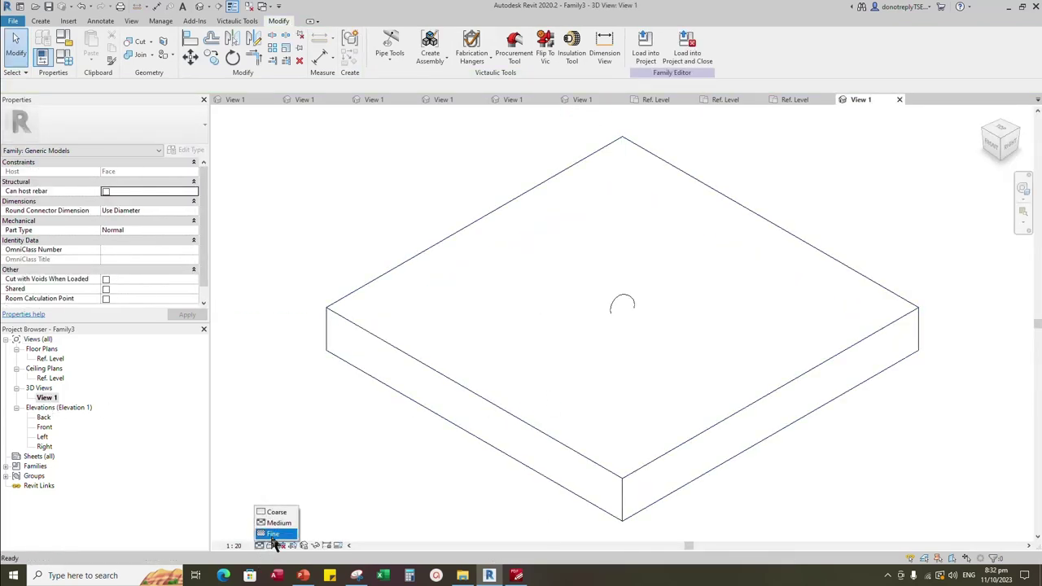
left_click(273, 533)
left_click(271, 544)
left_click(289, 497)
left_click(629, 485)
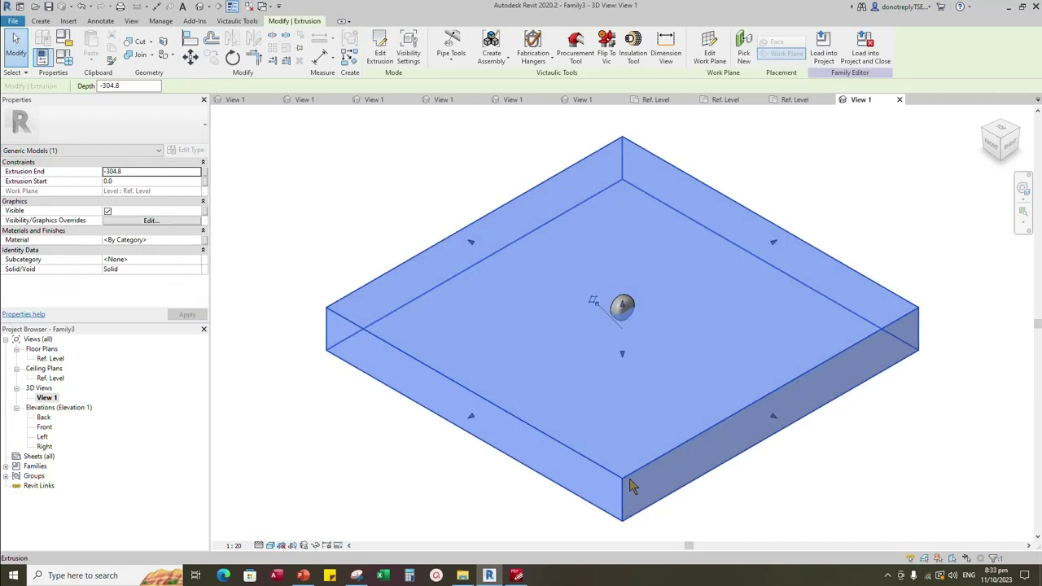
left_click(451, 476)
scroll(679, 342, "up", 4)
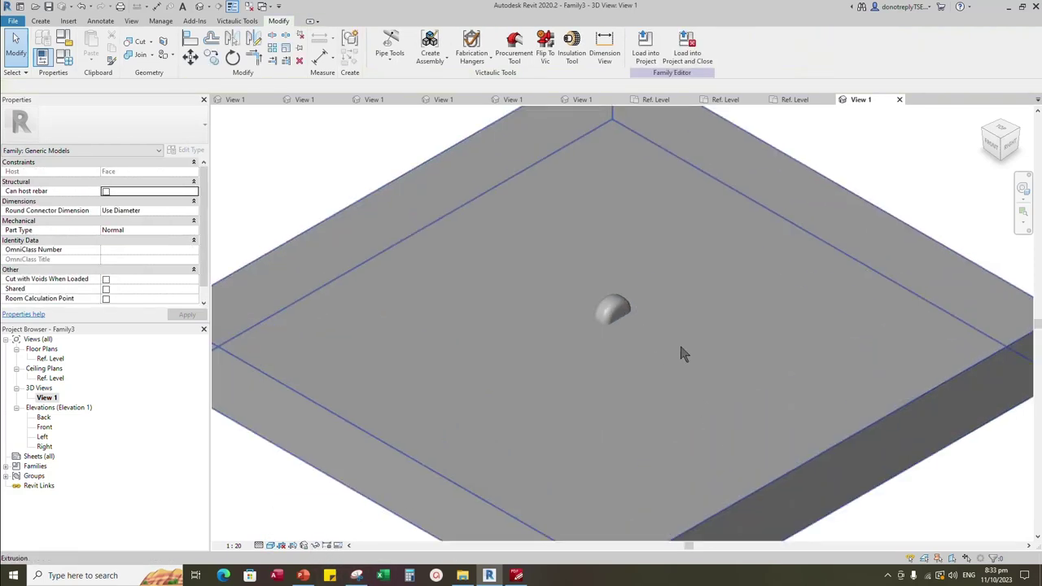
scroll(715, 411, "down", 4)
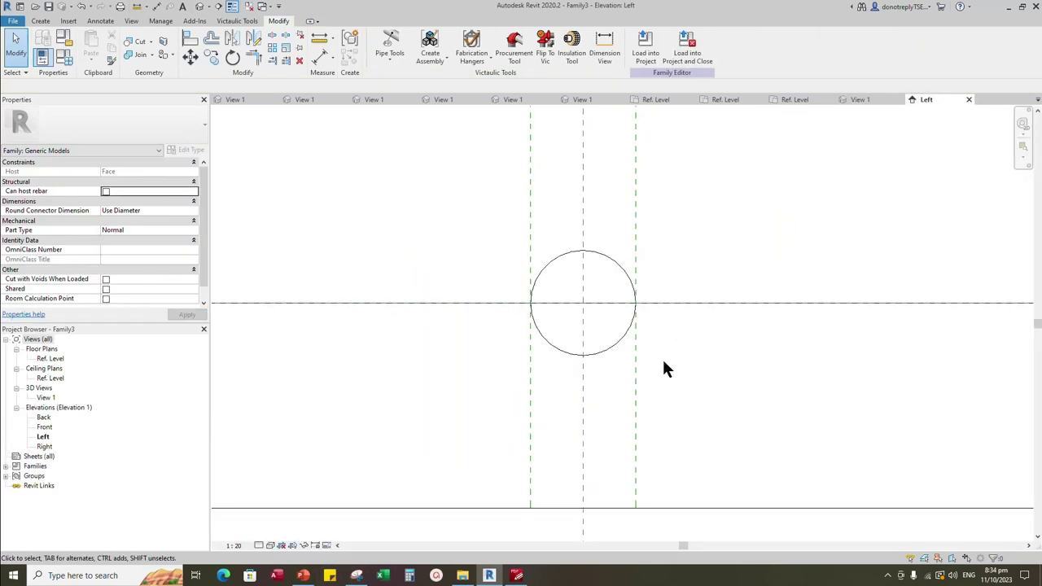
In the Left elevation, add a reference plane offset 78 mm below the Ref. Level line
key("r")
key("p")
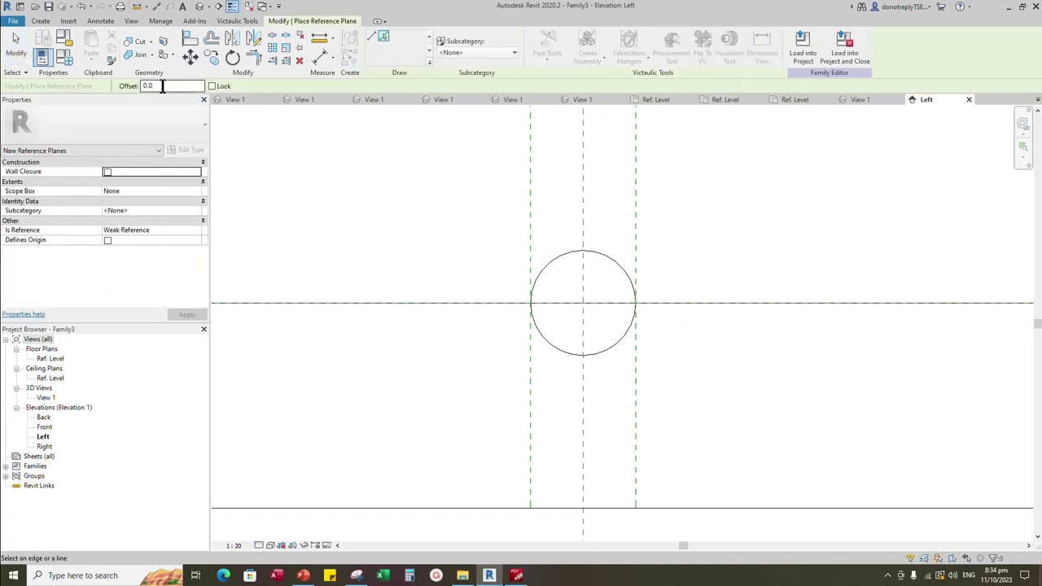
left_click_drag(163, 89, 126, 86)
type("78")
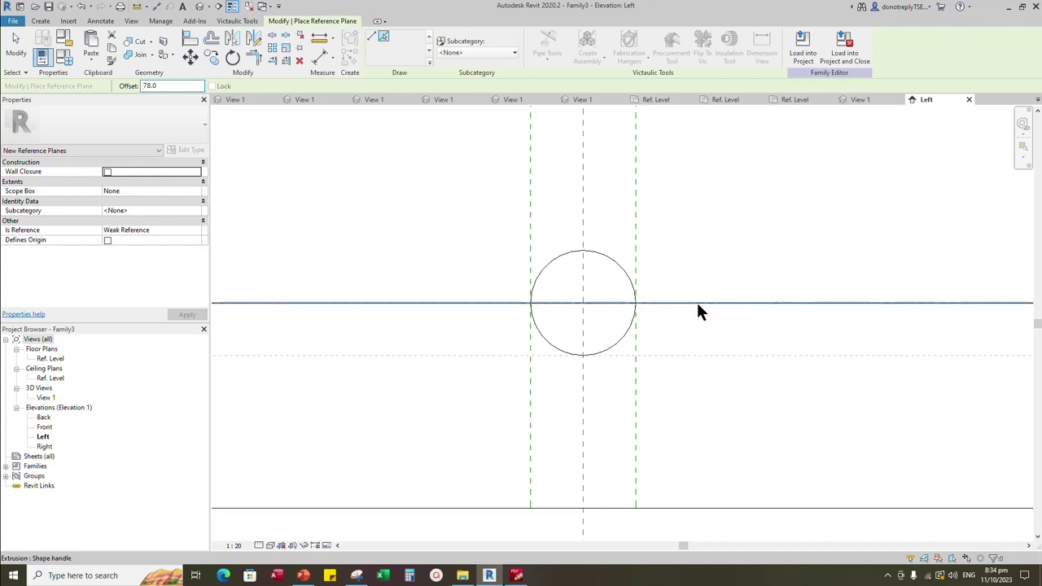
left_click(698, 305)
scroll(698, 306, "up", 1)
key("Escape")
scroll(733, 323, "down", 1)
Dimension the distance between the new lower reference plane and the Ref. Level line beside the circle
left_click(320, 55)
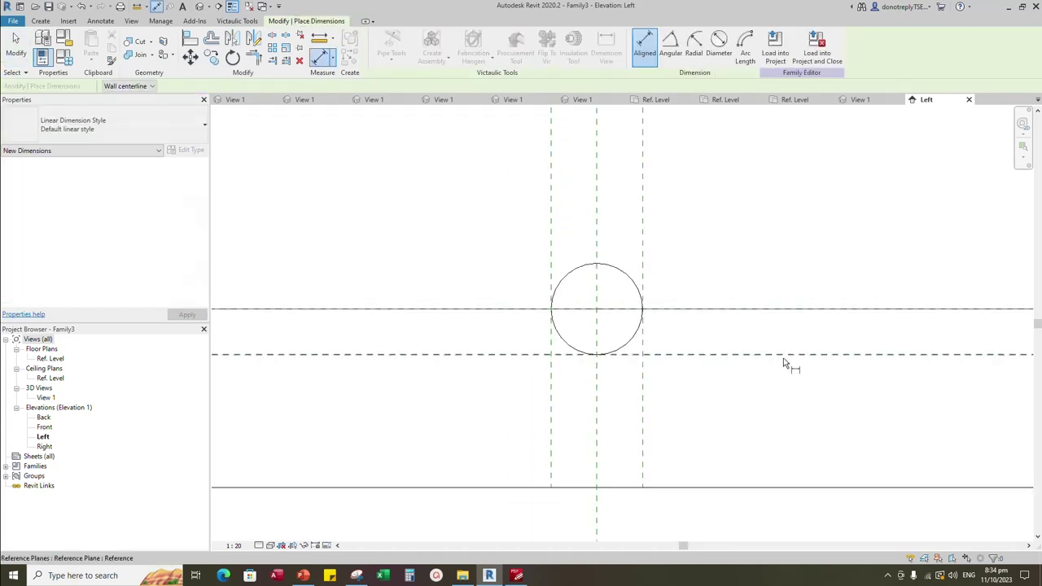
left_click(788, 310)
left_click(863, 191)
key("Escape")
Label the vertical offset dimension with a new instance family parameter named d1
left_click(863, 351)
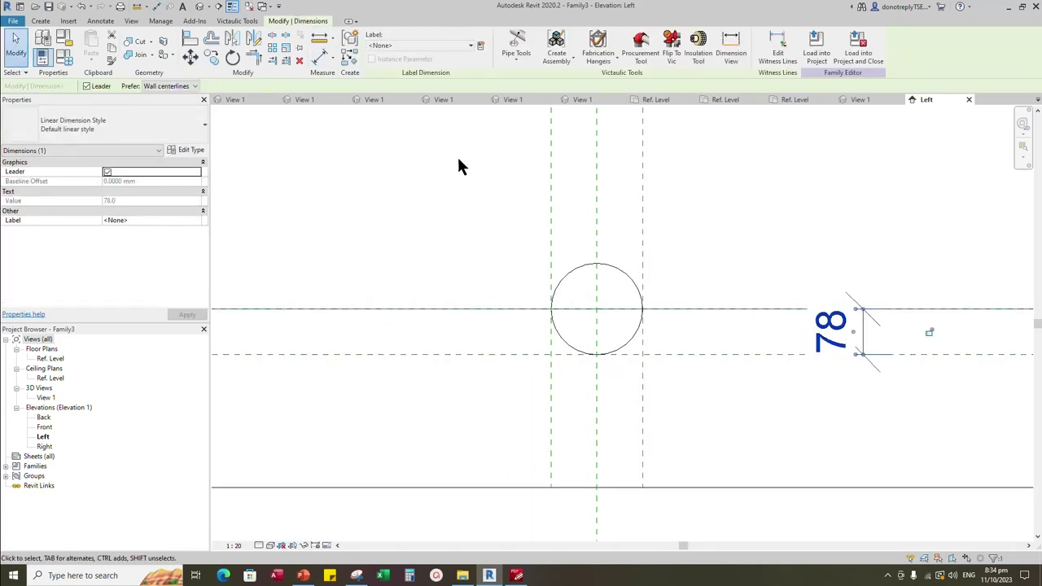
left_click(184, 220)
left_click(139, 234)
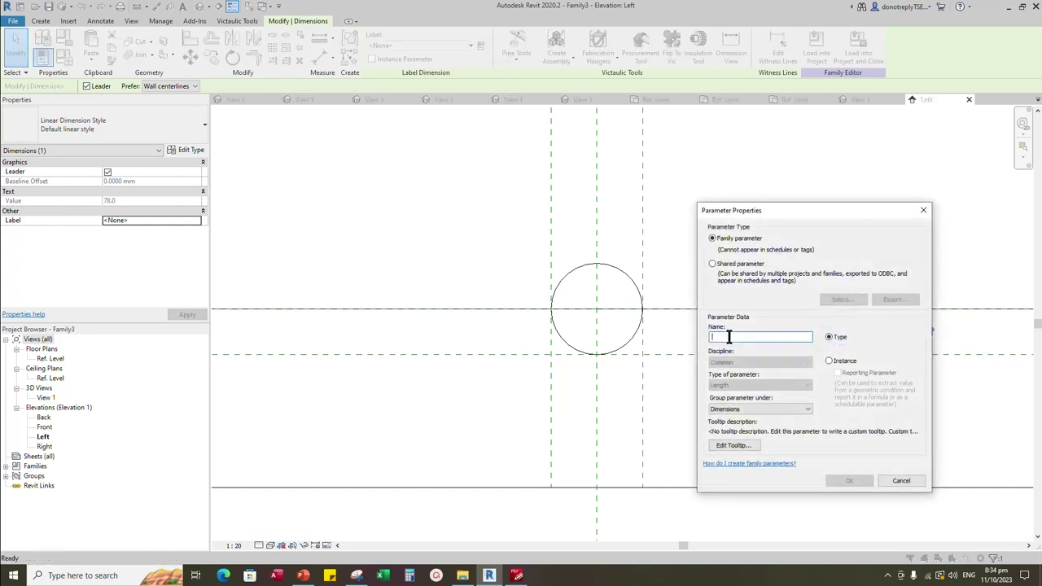
type("d1")
left_click(828, 361)
left_click(849, 480)
left_click(769, 422)
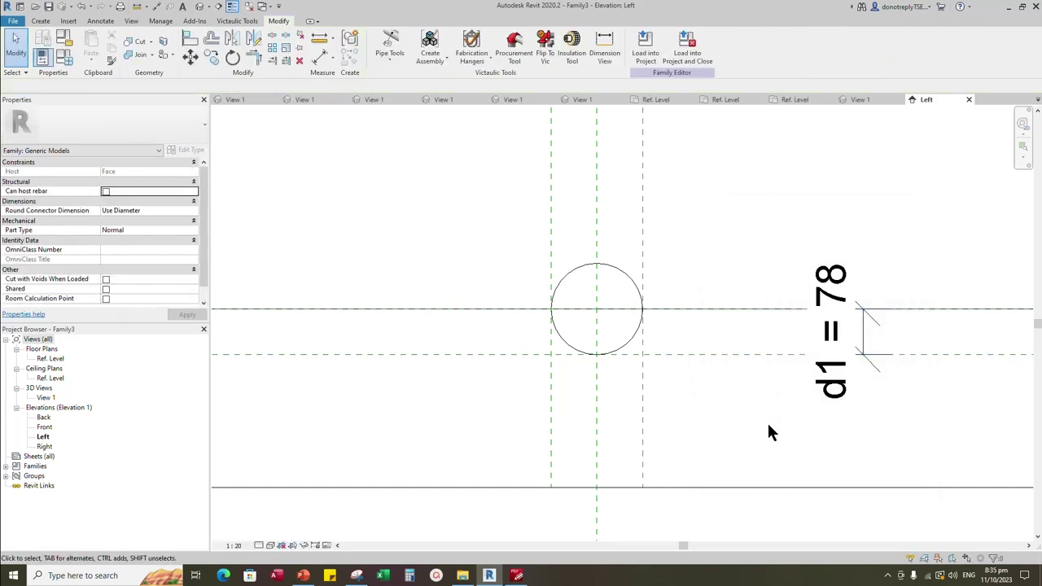
scroll(767, 420, "down", 1)
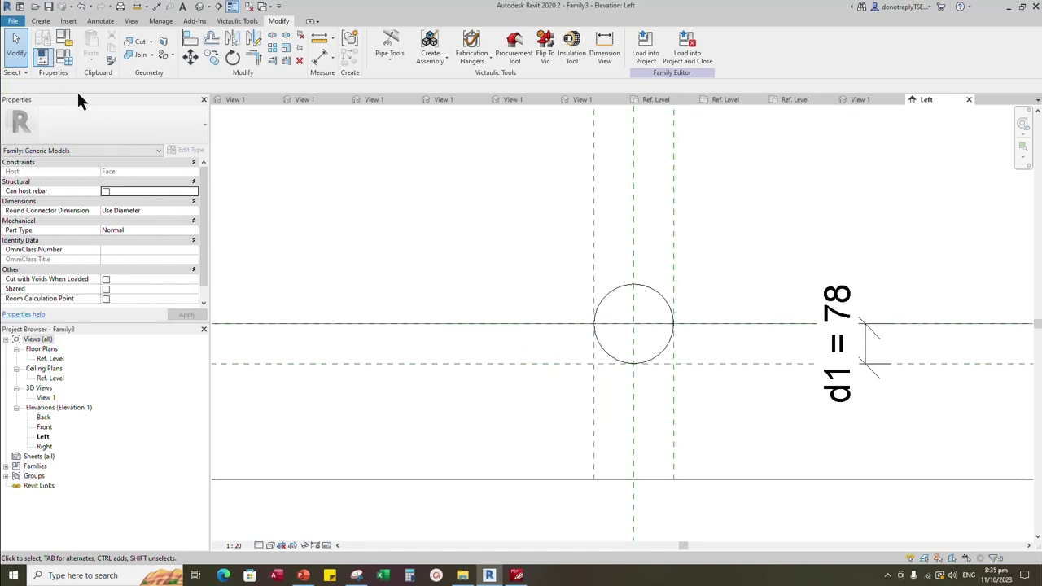
Check the HD Offset, d and d1 parameters in the family types
left_click(66, 57)
left_click(296, 312)
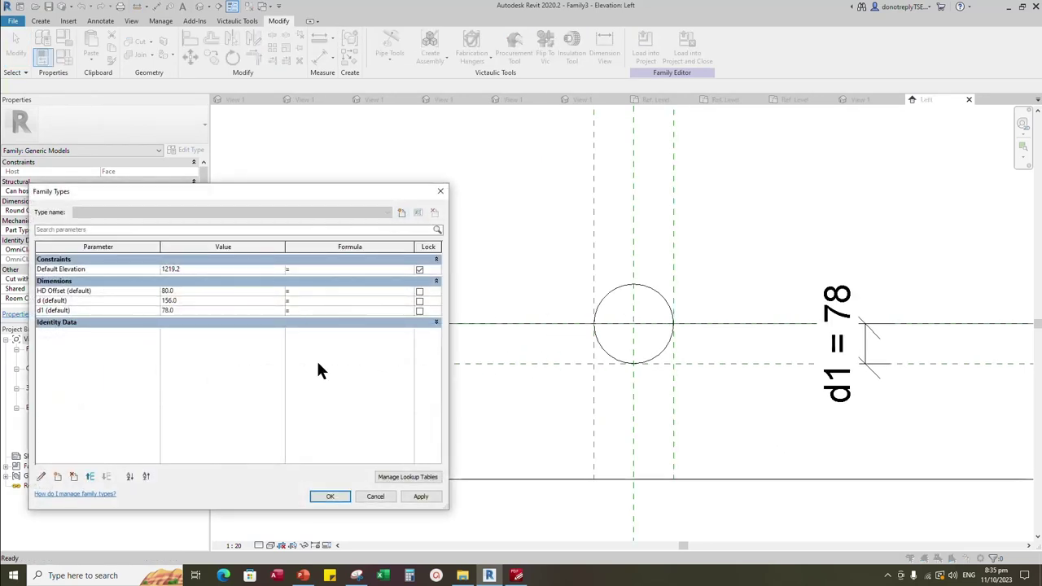
left_click(342, 497)
Create a 250 mm deep void extrusion from a 156 by 78 mm rectangle between the outer reference planes, covering the circle's lower half
left_click(40, 21)
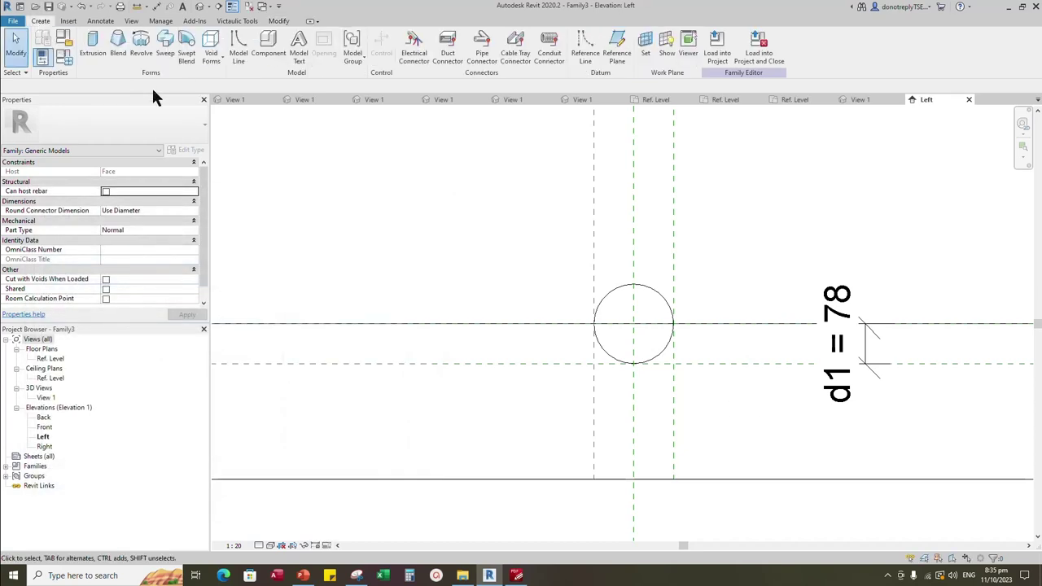
left_click(210, 59)
left_click(232, 78)
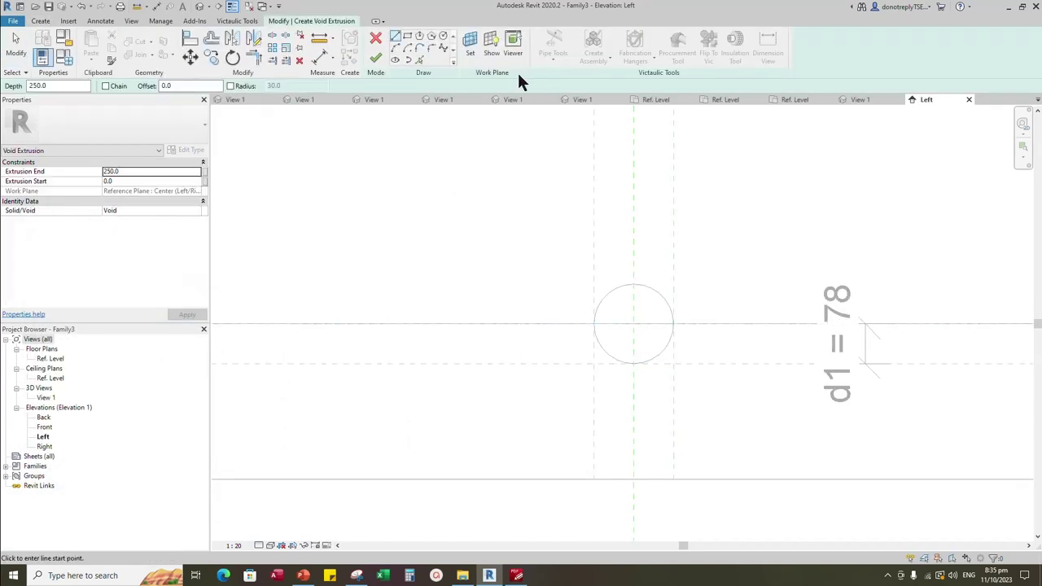
left_click(409, 42)
scroll(725, 377, "up", 2)
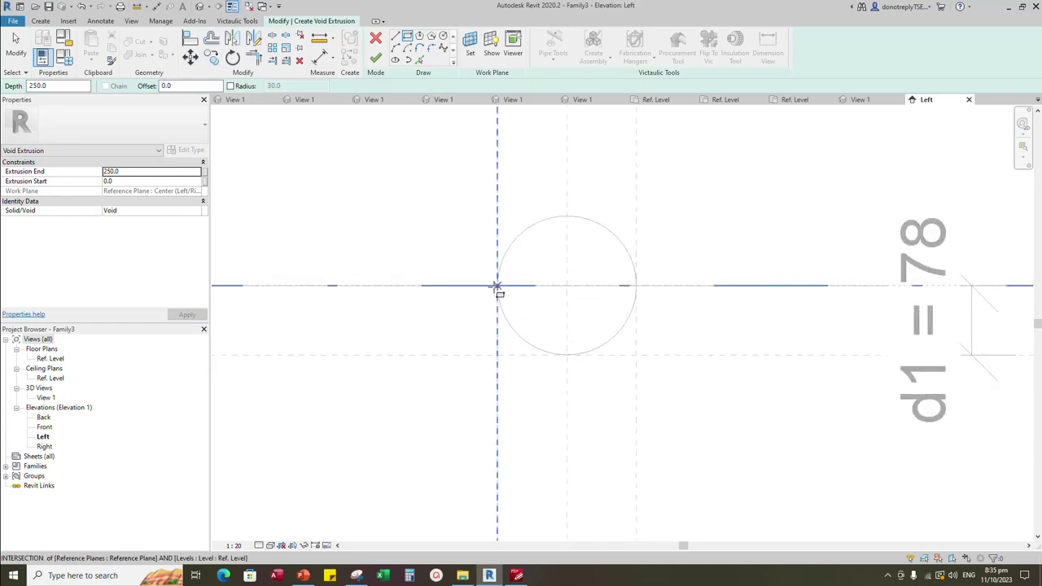
left_click(497, 286)
left_click(636, 355)
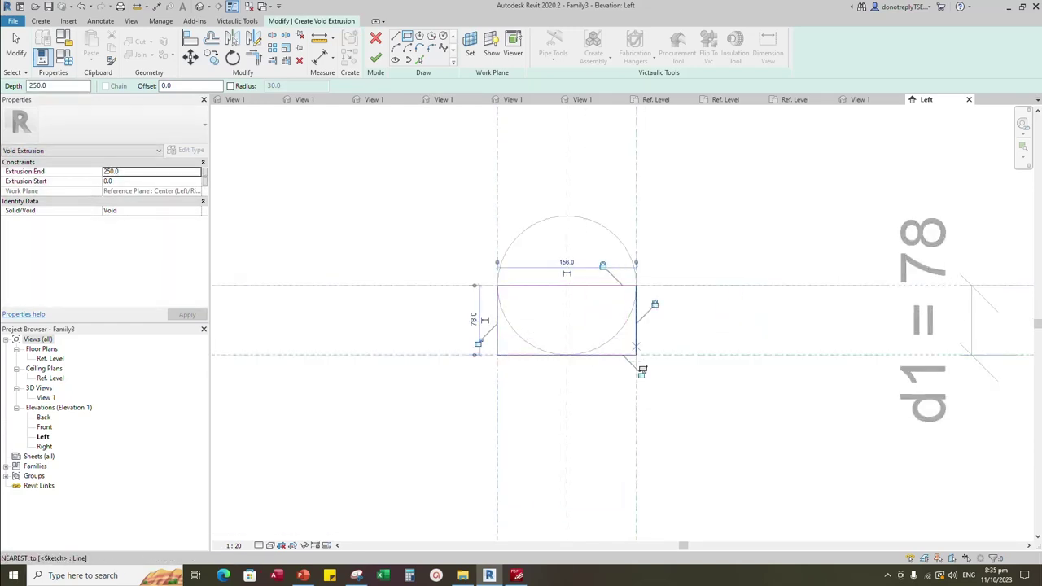
left_click(376, 58)
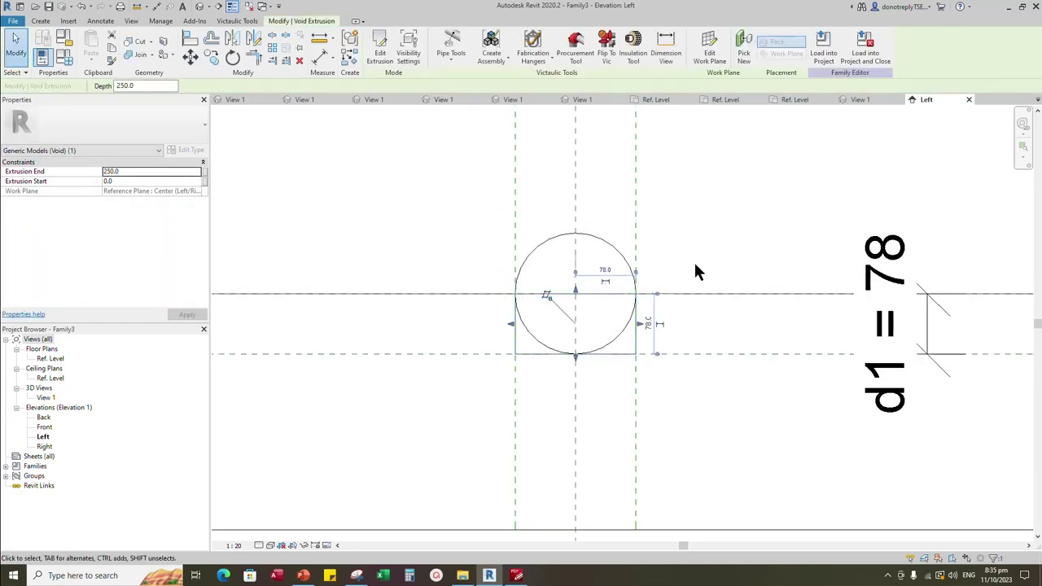
key("Escape")
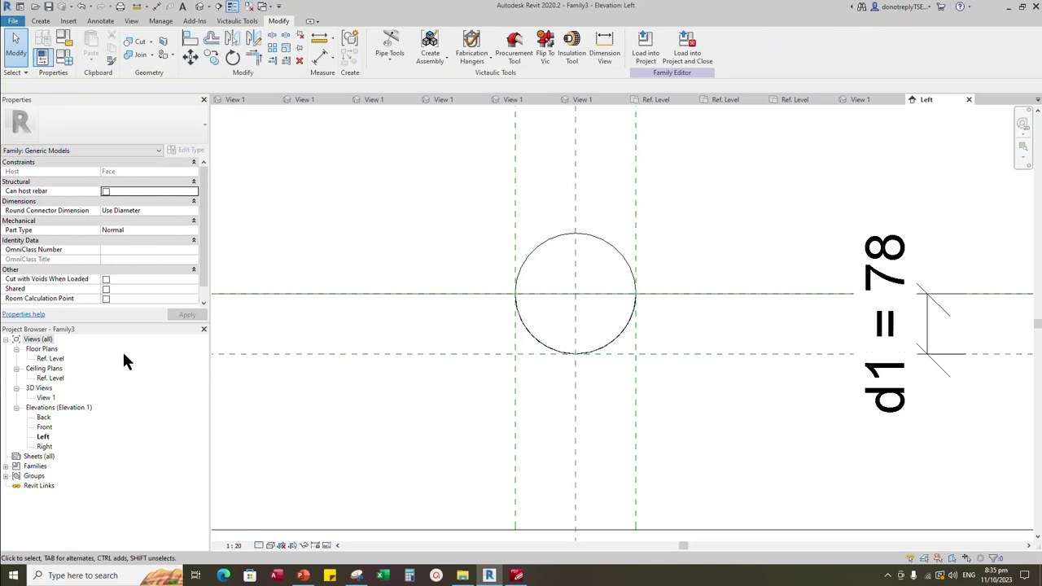
In the Front elevation, stretch both ends of the void to the solid's outer reference planes and lock them there
double_click(45, 427)
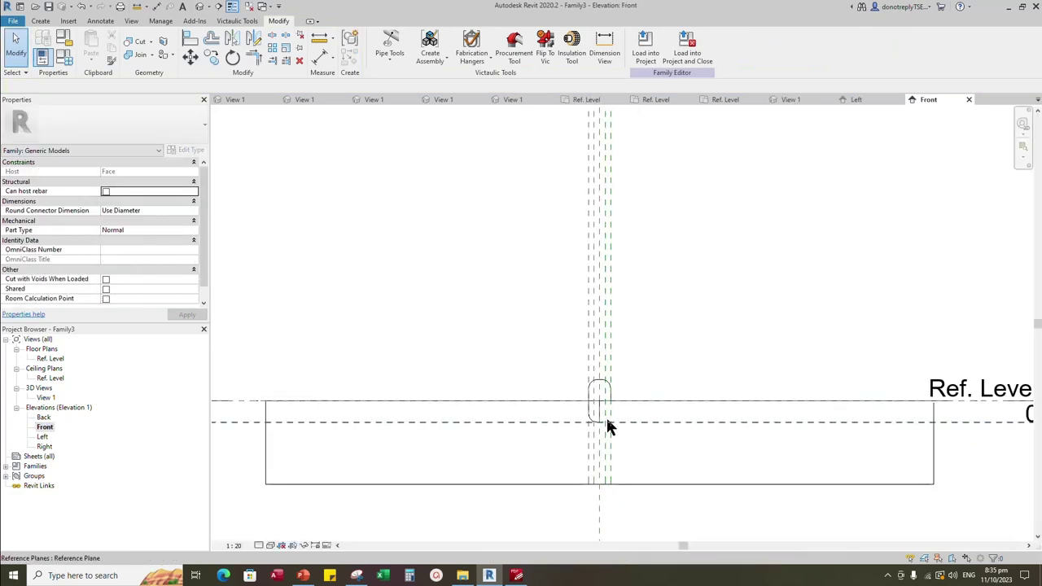
left_click(606, 420)
scroll(591, 421, "up", 7)
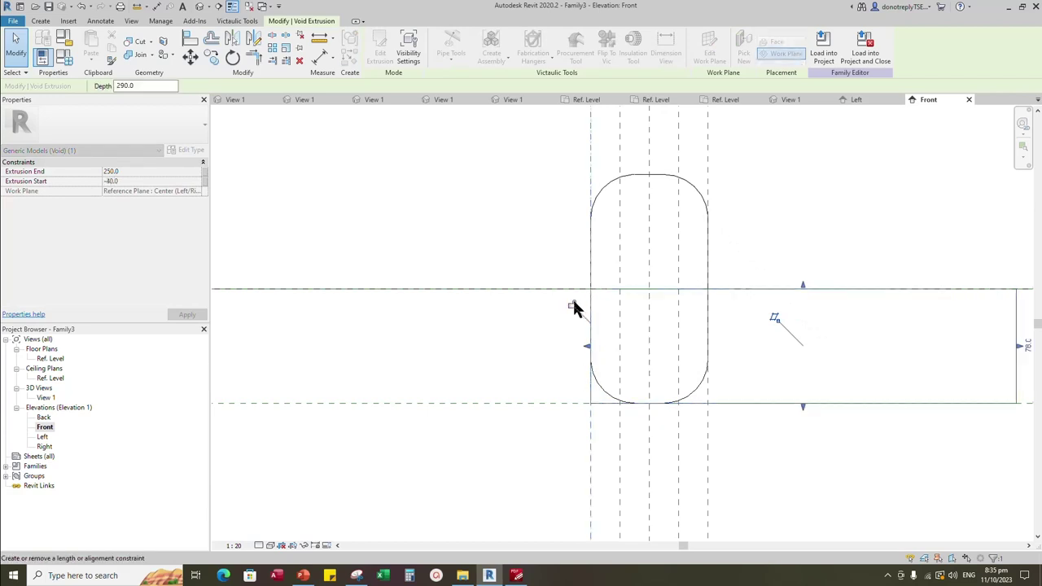
left_click(573, 303)
scroll(480, 300, "down", 2)
left_click_drag(839, 332, 630, 358)
left_click(650, 344)
left_click(699, 347)
scroll(699, 348, "down", 2)
scroll(573, 336, "up", 4)
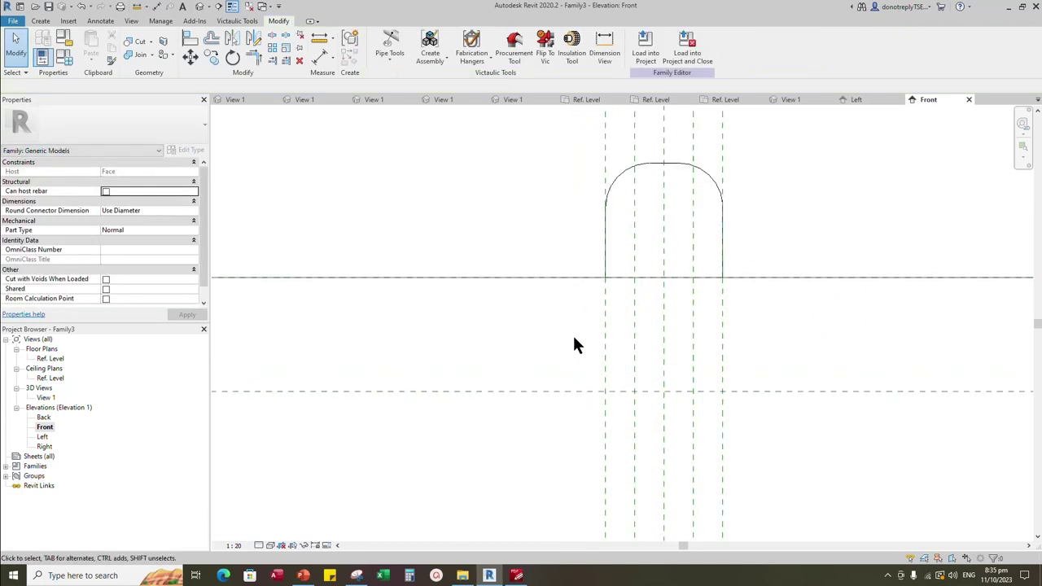
scroll(574, 343, "down", 1)
In the 3D view, temporarily hide the host extrusion so only the cut revolved solid is shown
left_click(790, 100)
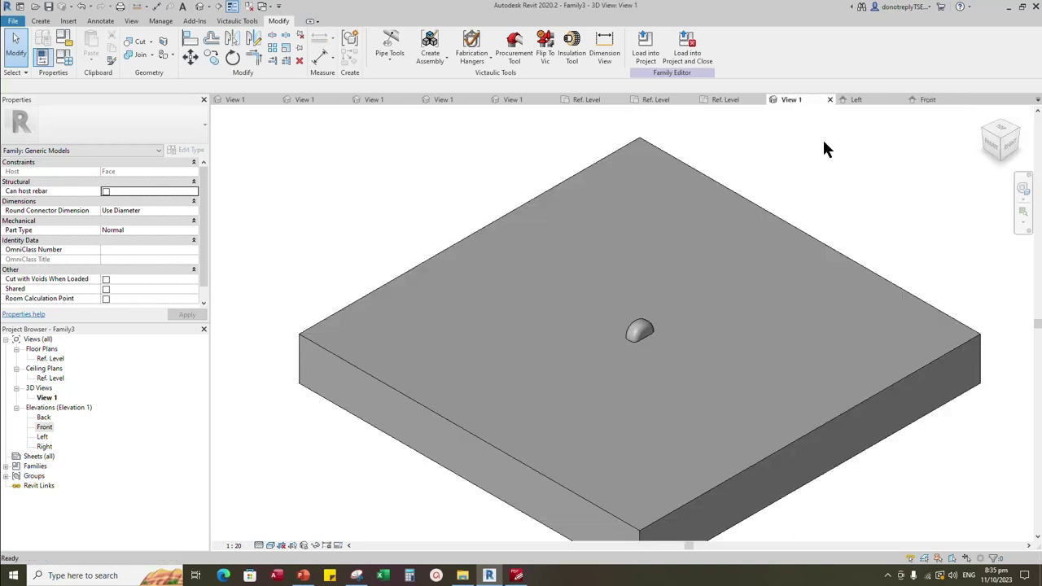
left_click(814, 430)
left_click(304, 545)
left_click(346, 532)
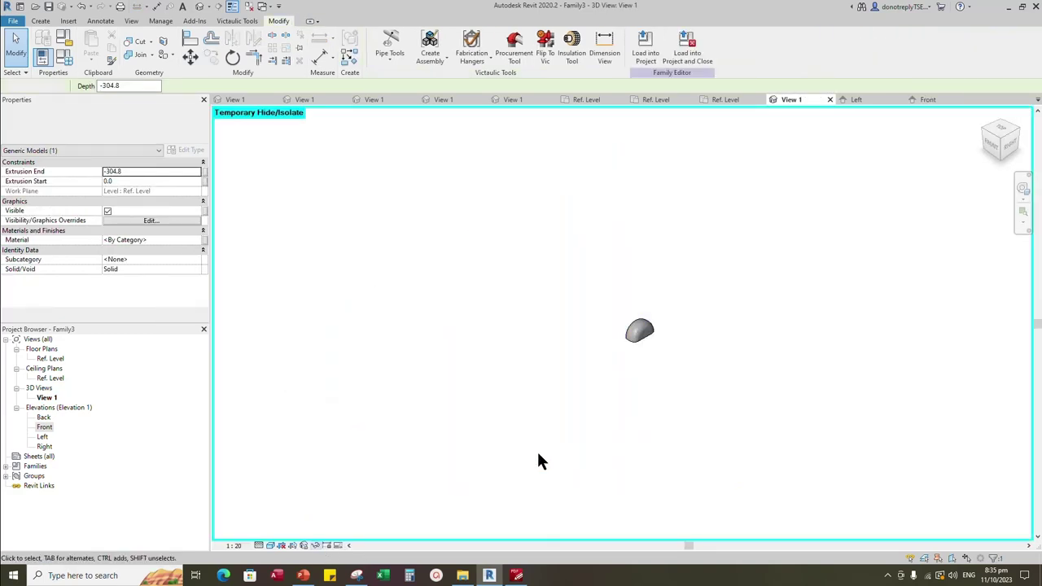
scroll(595, 307, "up", 2)
left_click(1001, 141)
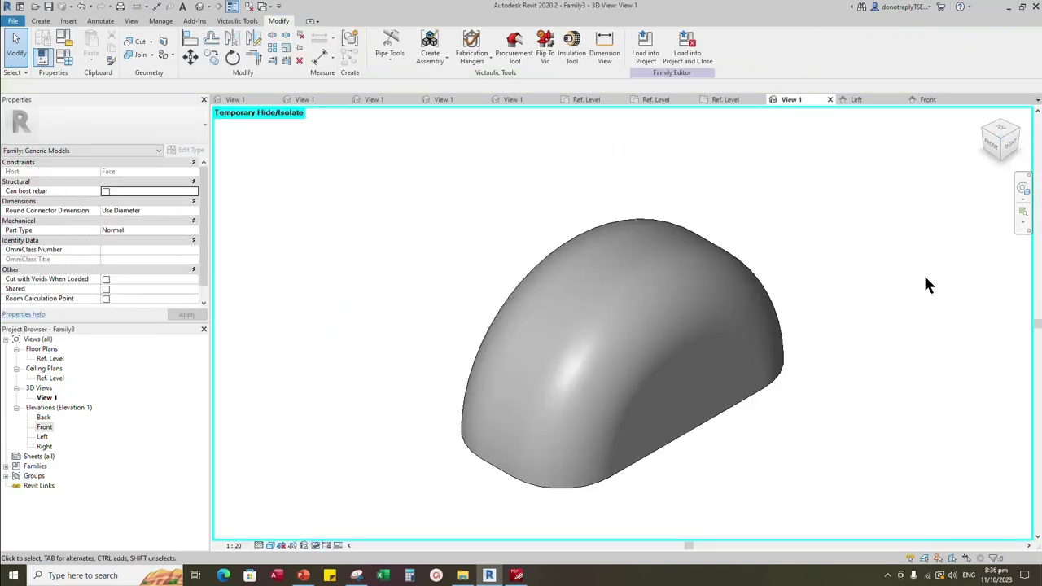
Associate the revolved solid's material with a new instance family parameter named Material
left_click(654, 366)
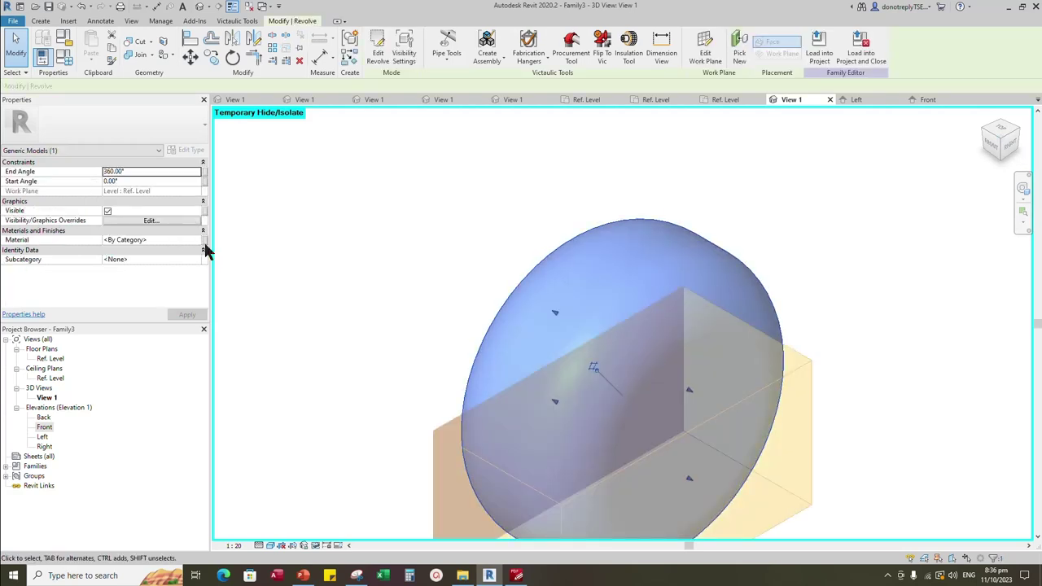
left_click(203, 240)
left_click(441, 352)
type("Material")
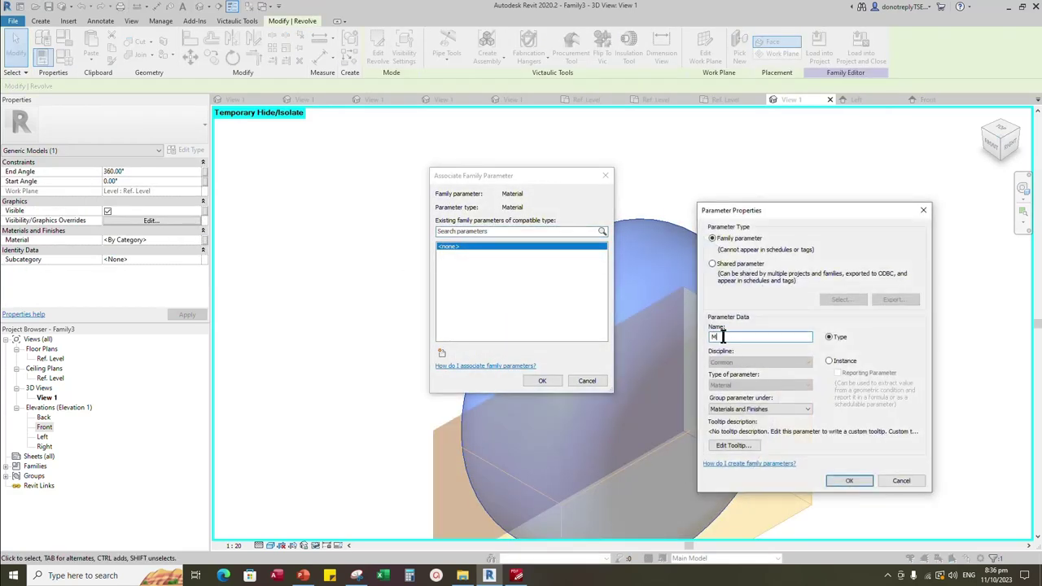
left_click(829, 361)
left_click(850, 481)
left_click(541, 381)
left_click(906, 338)
Save the family in the Documents folder under the file name Bonnet
scroll(906, 338, "down", 2)
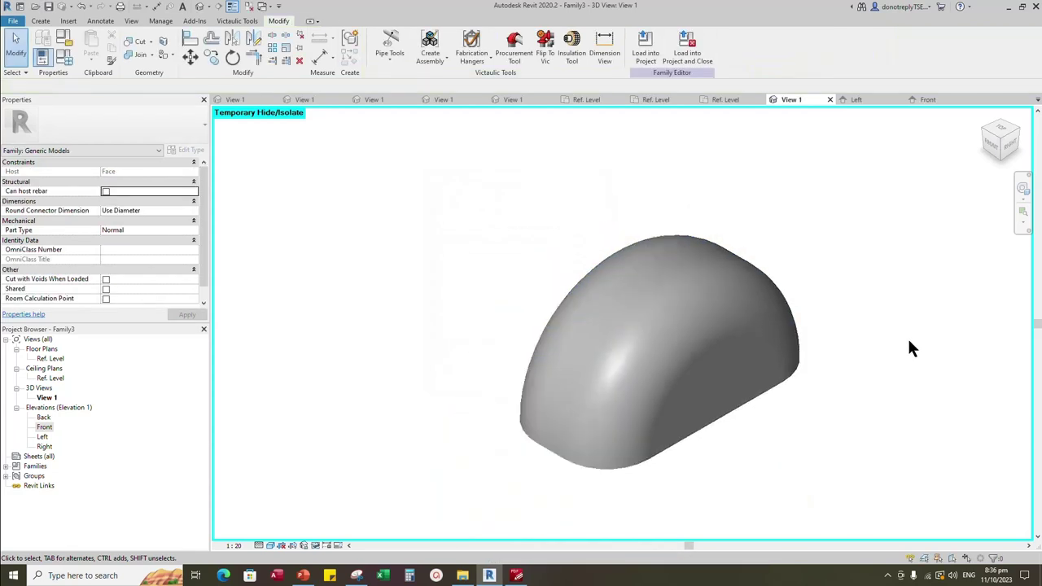
left_click(1003, 140)
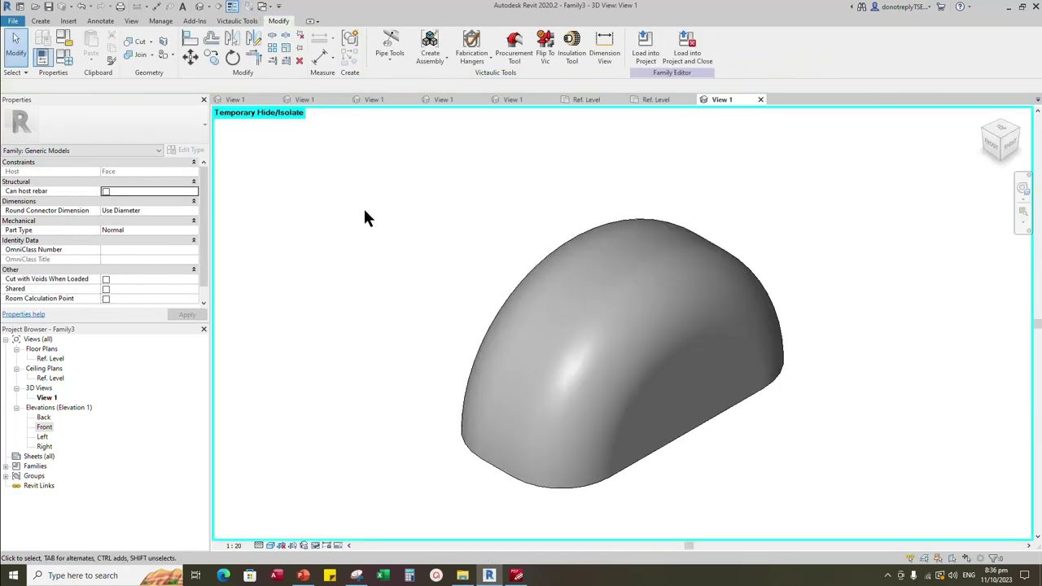
left_click(51, 6)
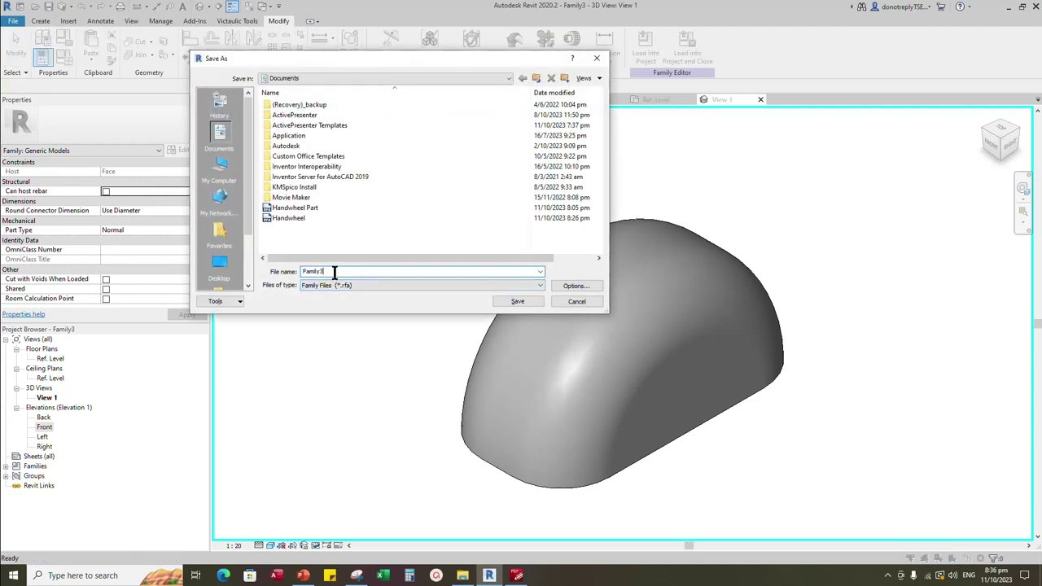
type("Bonnet")
key("Return")
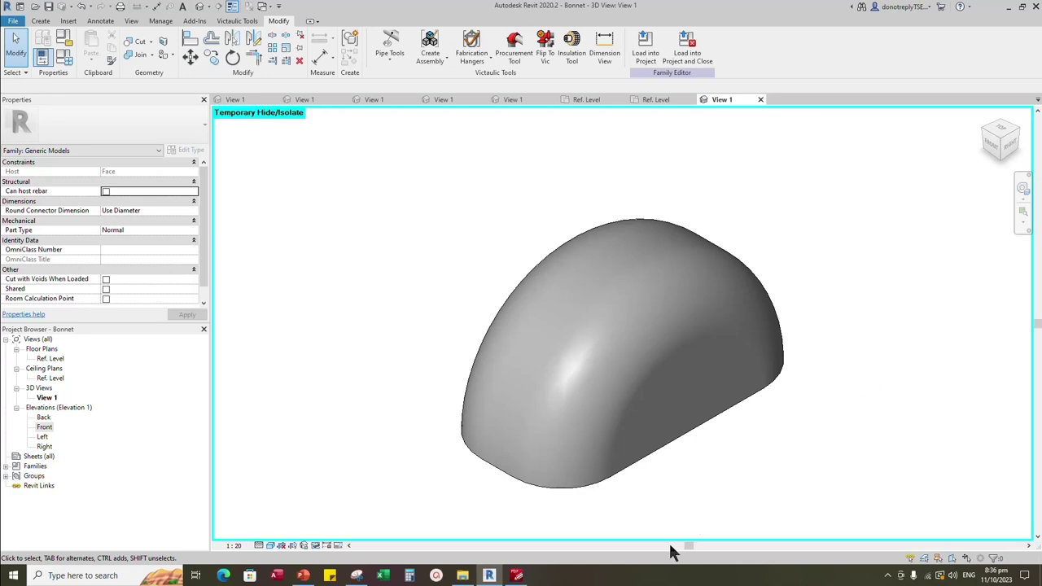
Create a new family from the Metric Generic Model face based template
left_click(14, 22)
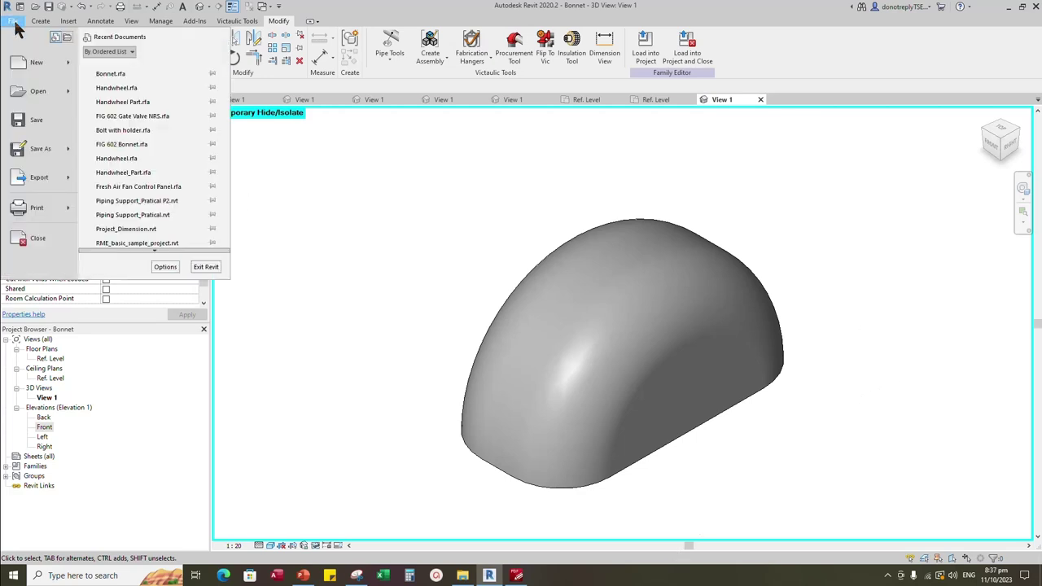
mouse_move(37, 64)
left_click(106, 96)
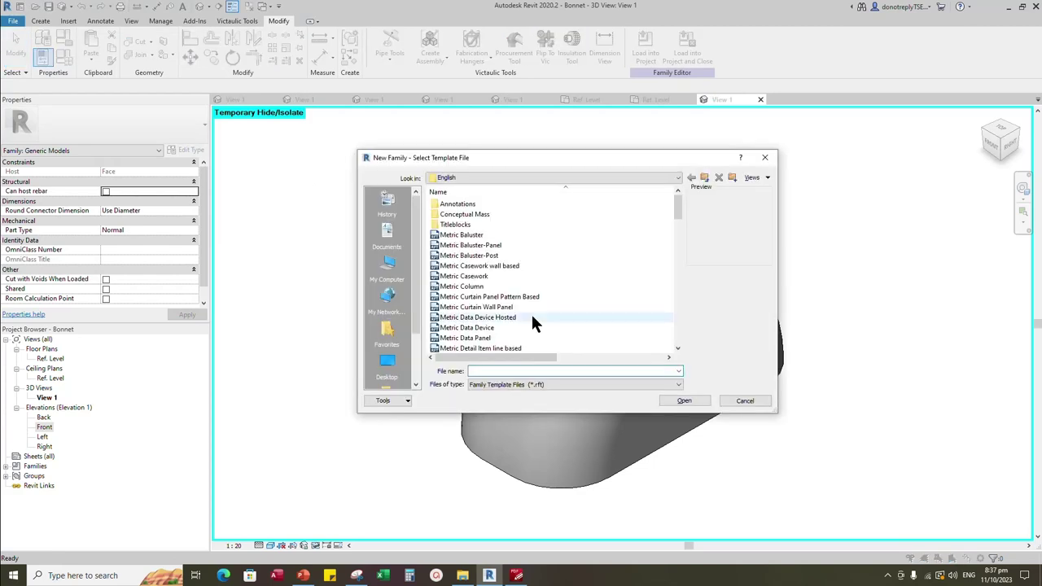
scroll(541, 317, "down", 10)
left_click(525, 276)
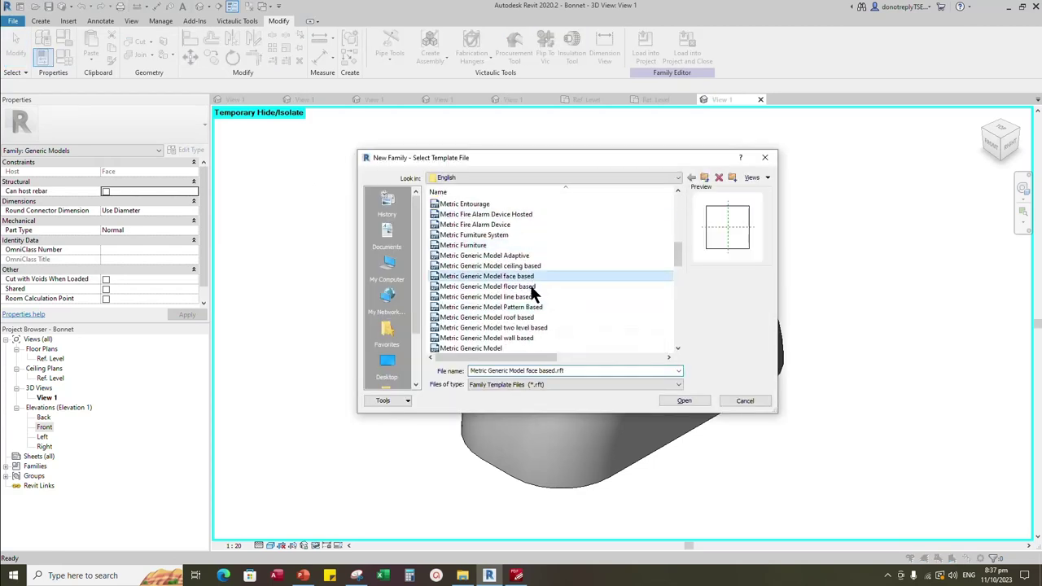
left_click(684, 401)
Load the Head of Hex Bolt (Size_M10-100) family into Family4 and place one at the intersection of the centre reference planes
scroll(610, 317, "up", 4)
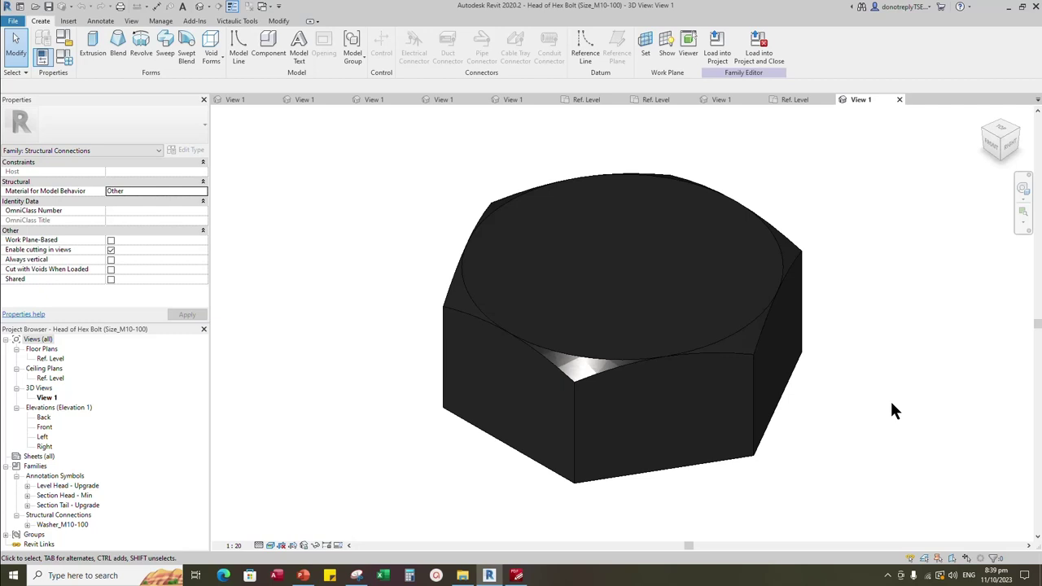
left_click(717, 47)
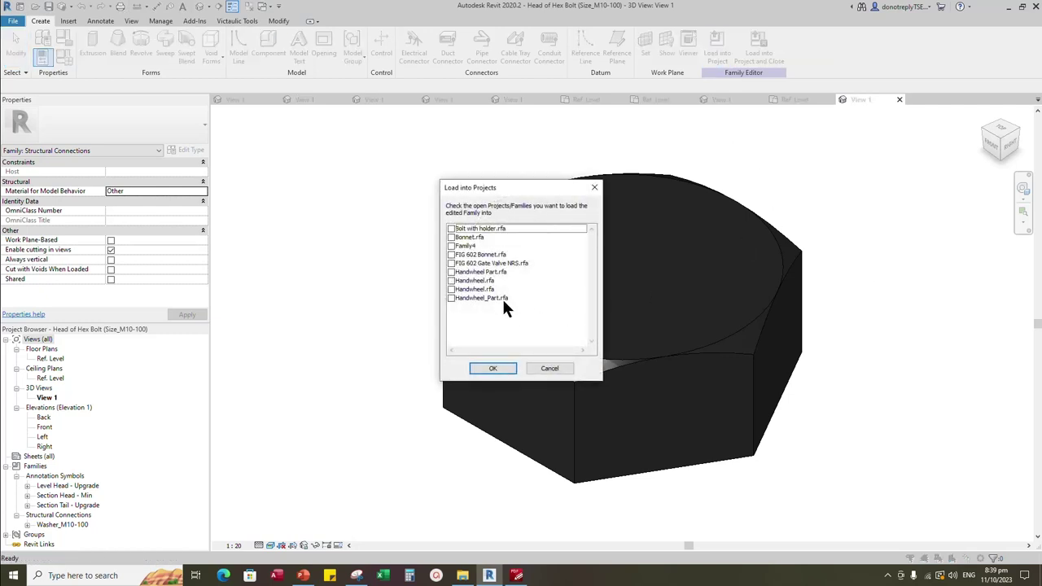
left_click(457, 248)
left_click(492, 368)
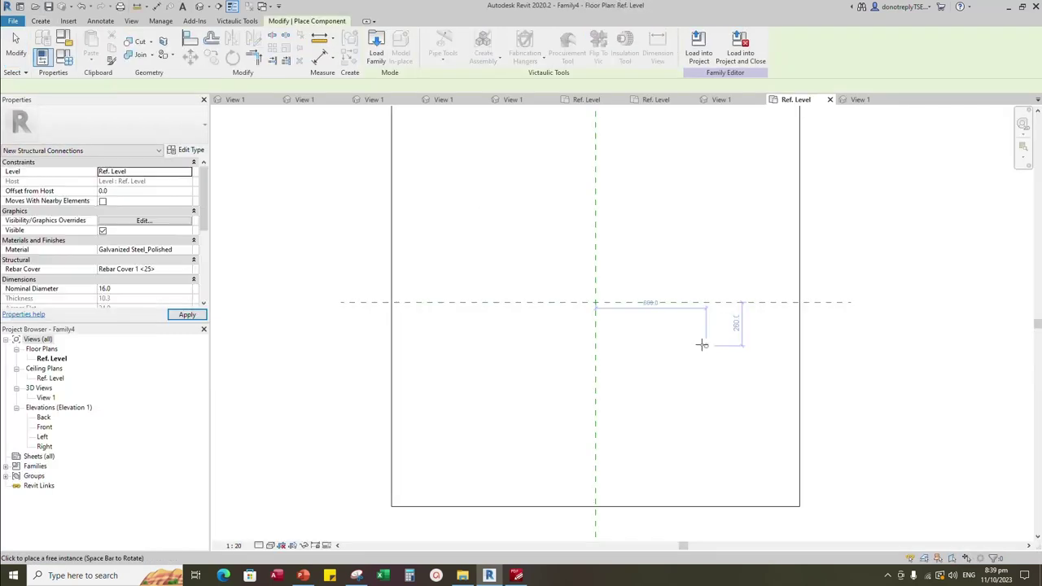
left_click(583, 271)
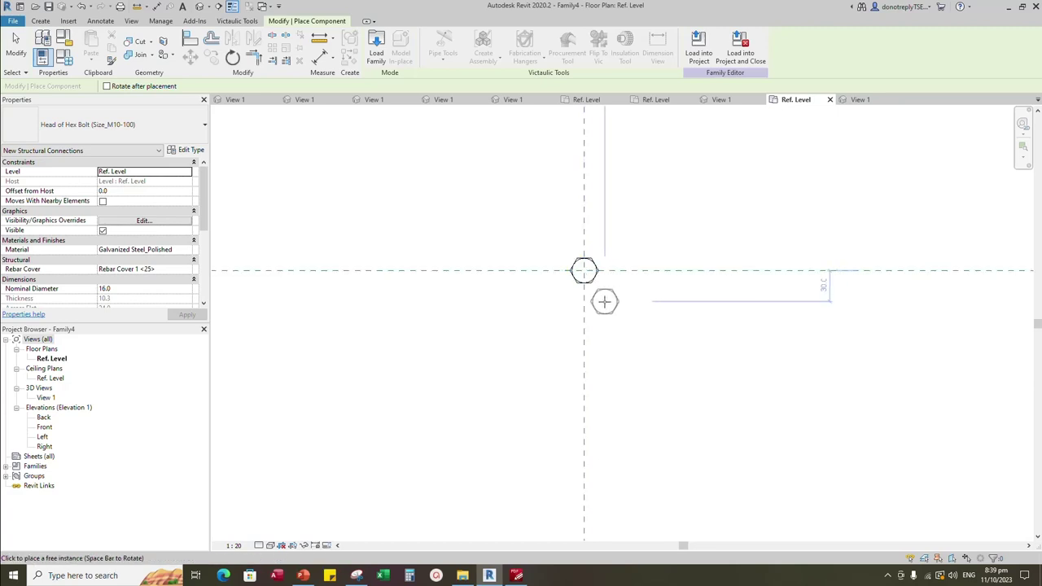
key("Escape")
Align the bolt head with both centre reference planes in the Ref. Level plan and lock the alignments
left_click(192, 39)
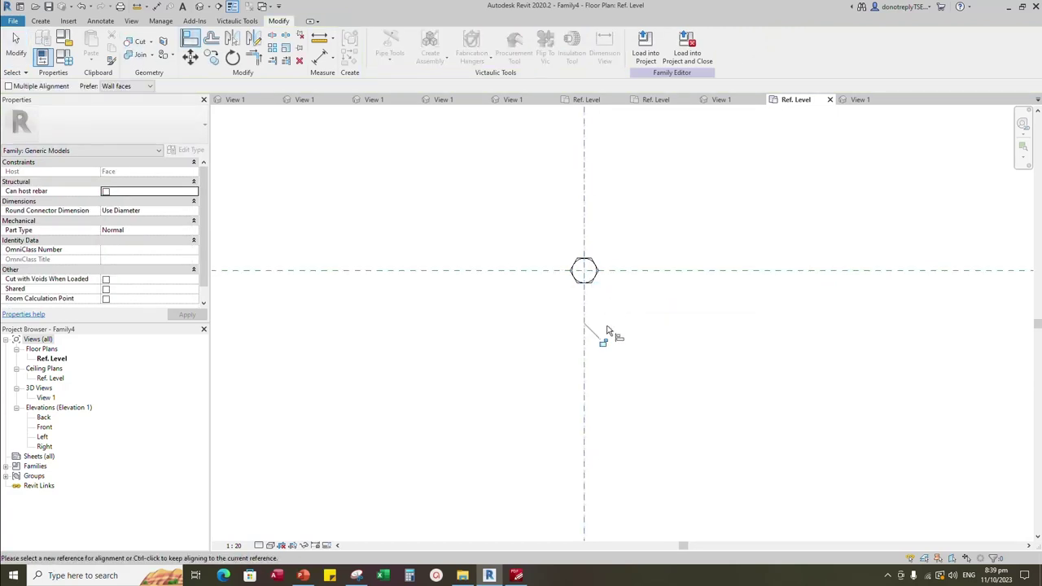
key("Escape")
key("Escape")
scroll(658, 300, "down", 2)
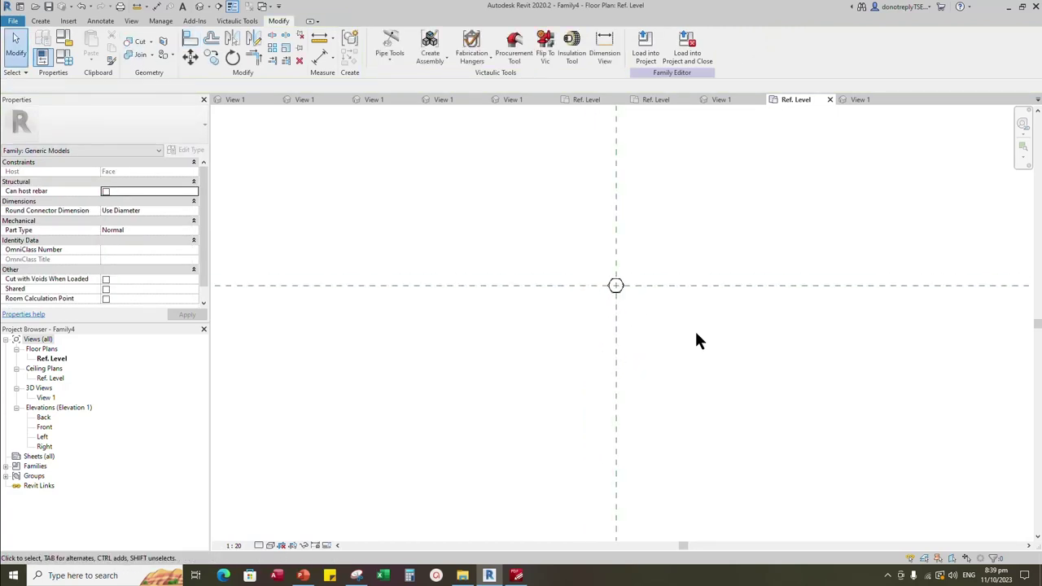
scroll(665, 327, "up", 1)
Associate the bolt head's Nominal Diameter with a new type family parameter named Bo
left_click(604, 273)
scroll(171, 236, "down", 1)
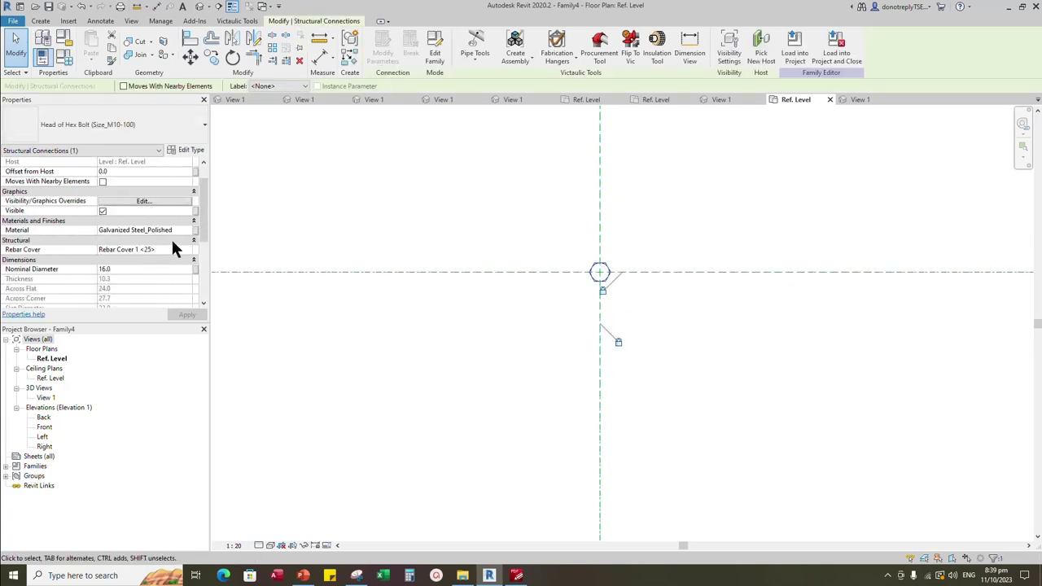
left_click(196, 268)
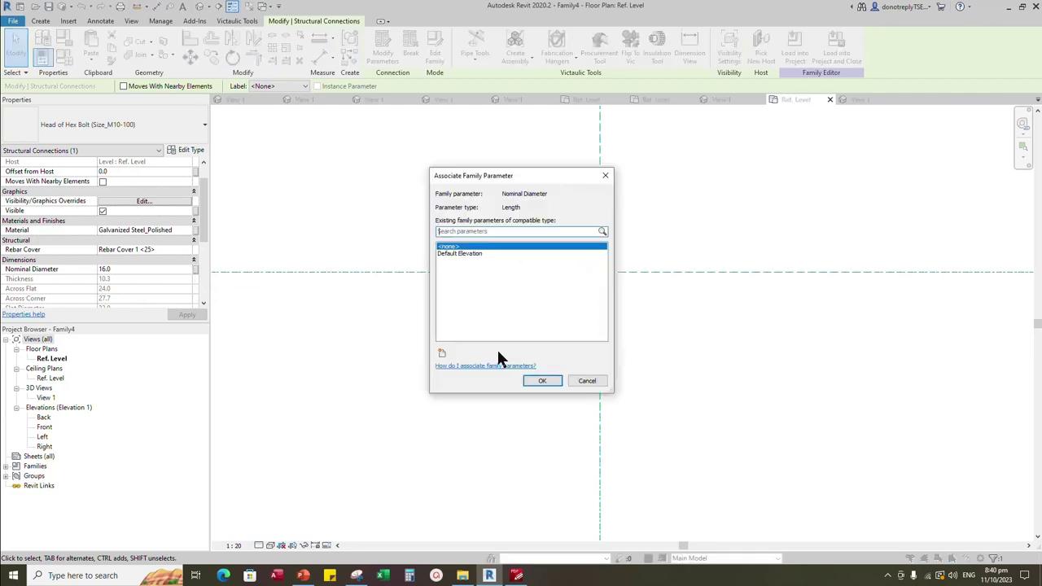
left_click(440, 352)
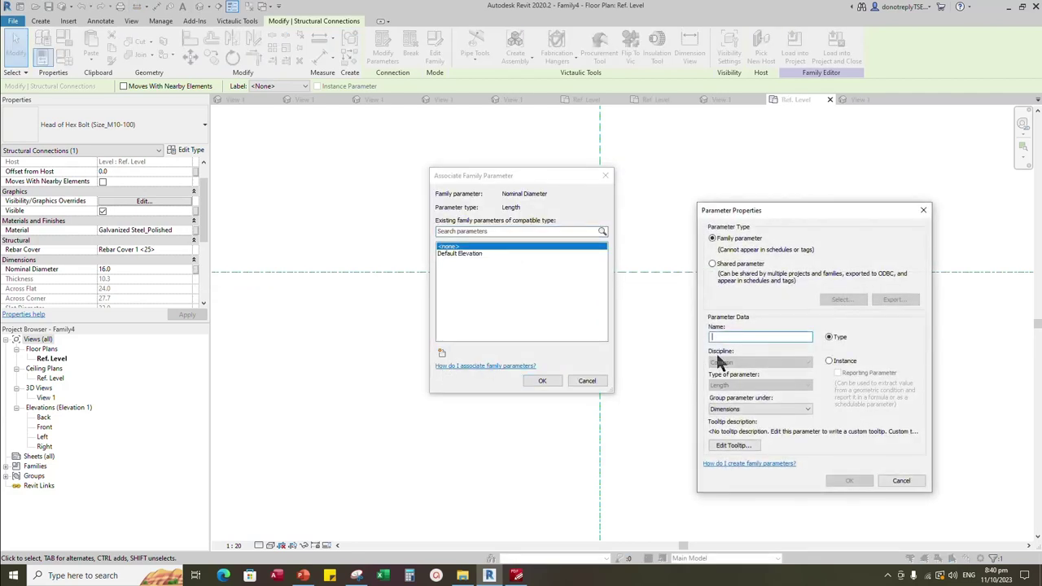
type("Bo")
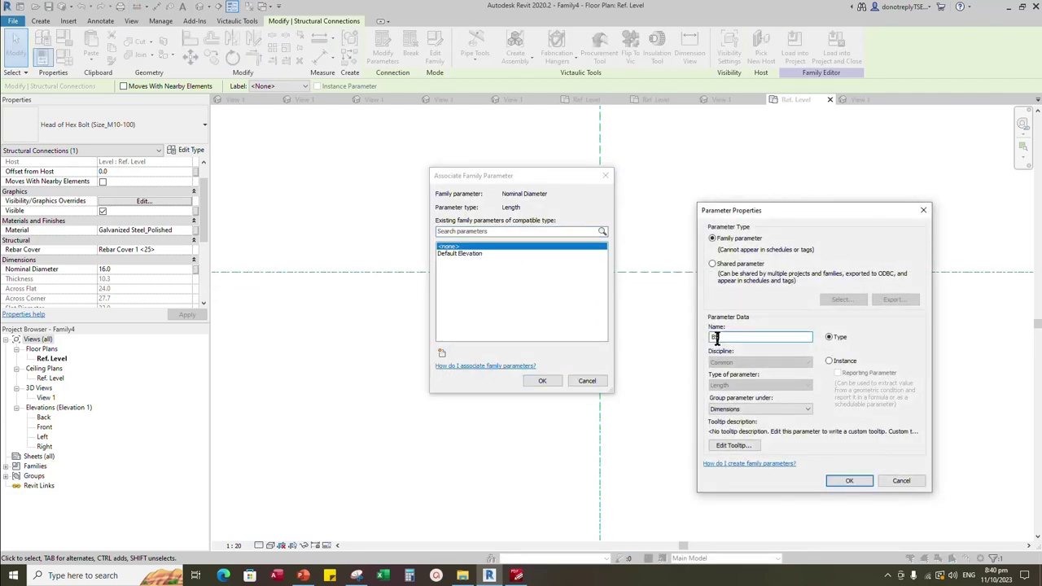
left_click(853, 479)
left_click(544, 380)
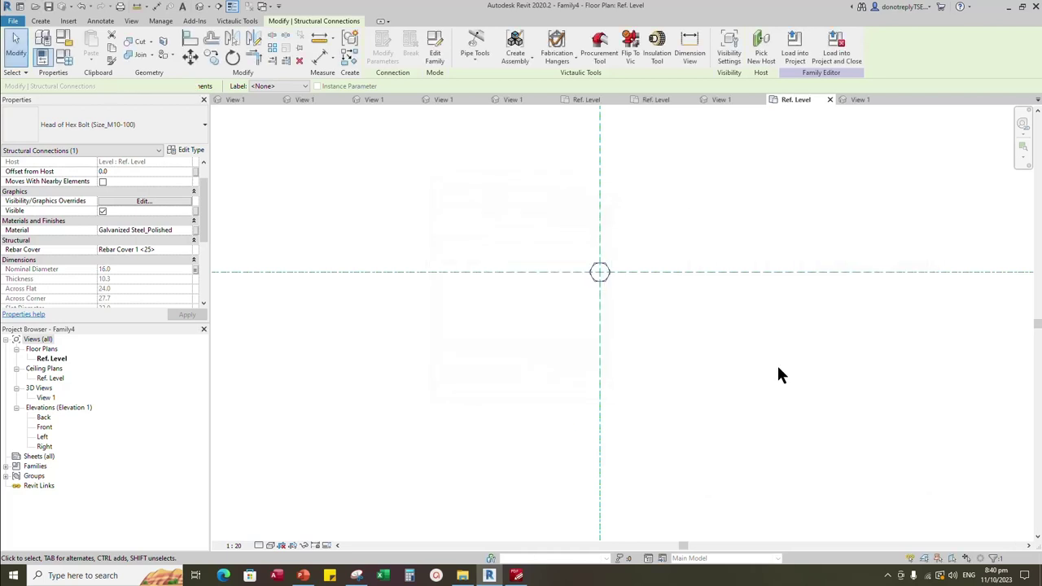
left_click(777, 365)
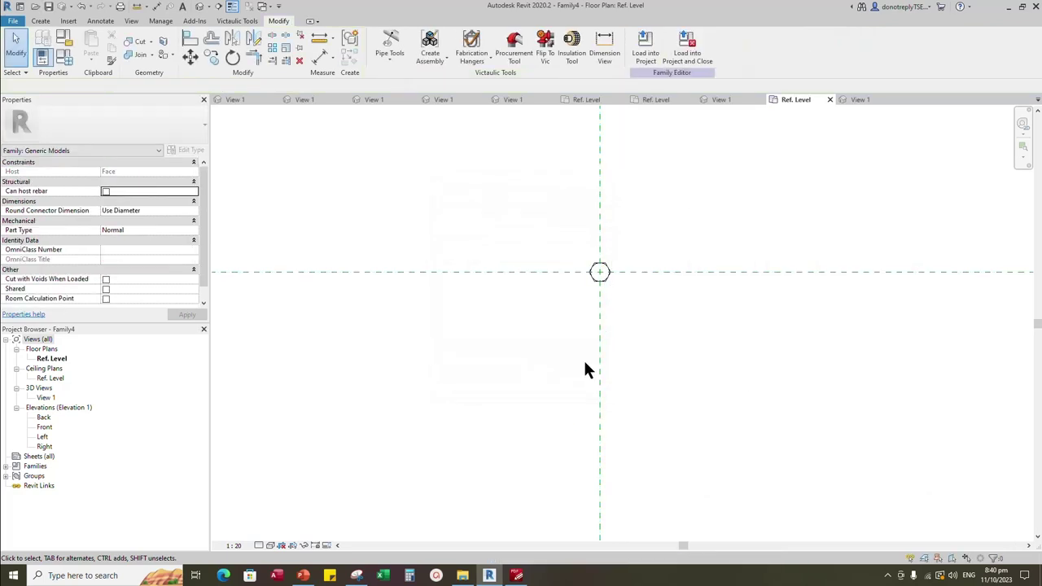
In the Front elevation, place a horizontal reference plane offset 50 mm below the Ref. Level
double_click(44, 428)
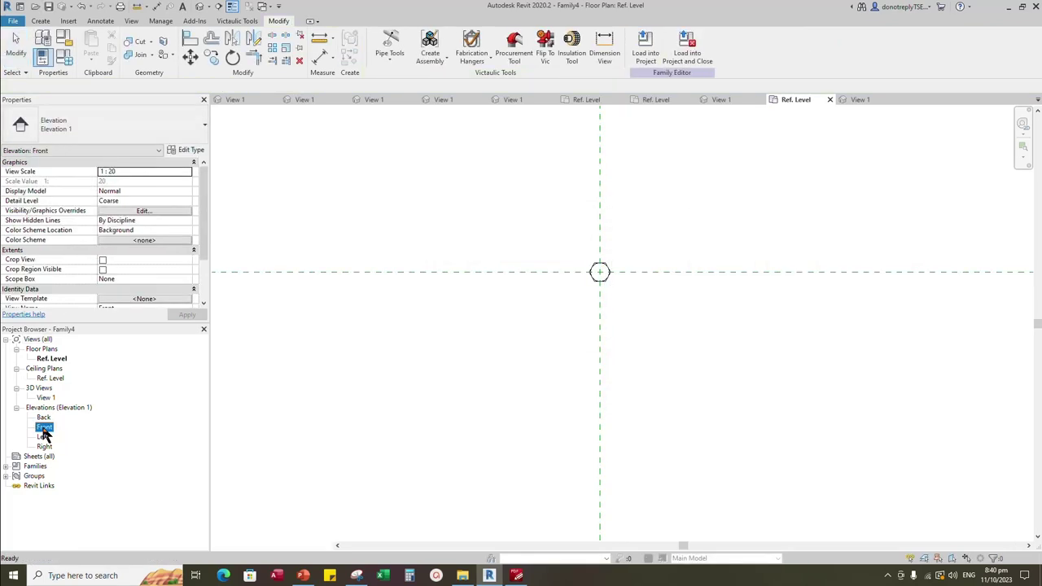
scroll(622, 454, "up", 6)
left_click(552, 338)
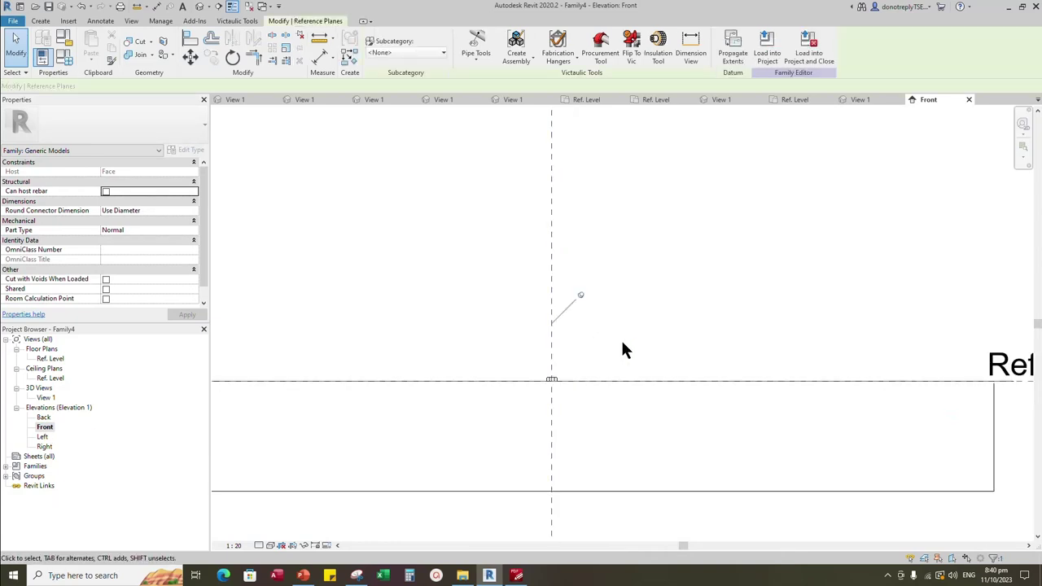
left_click(349, 62)
type("50")
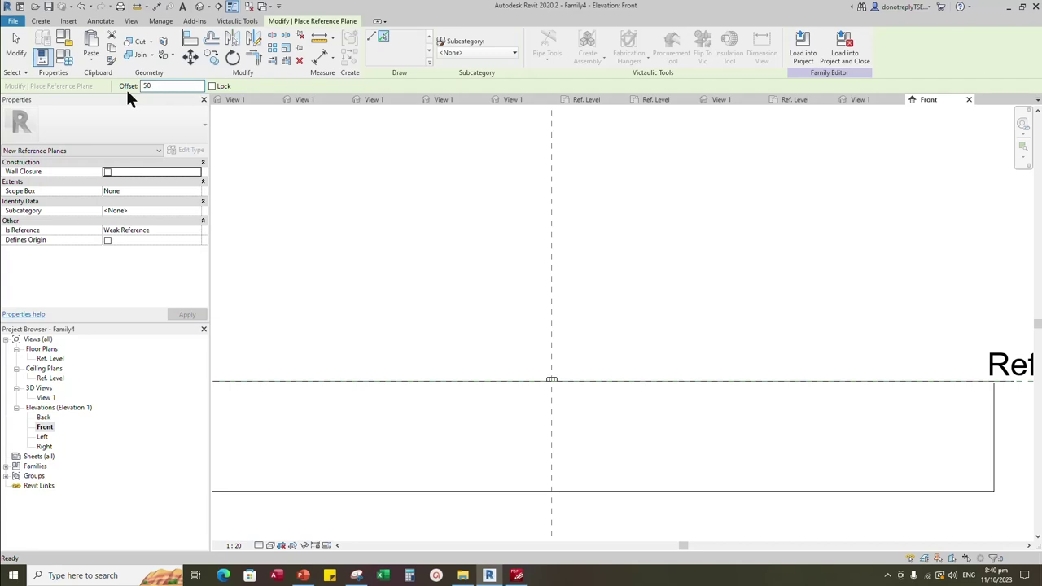
left_click(622, 380)
Dimension from the lower reference plane to the Ref. Level and label it with a new type parameter named BH
left_click(320, 60)
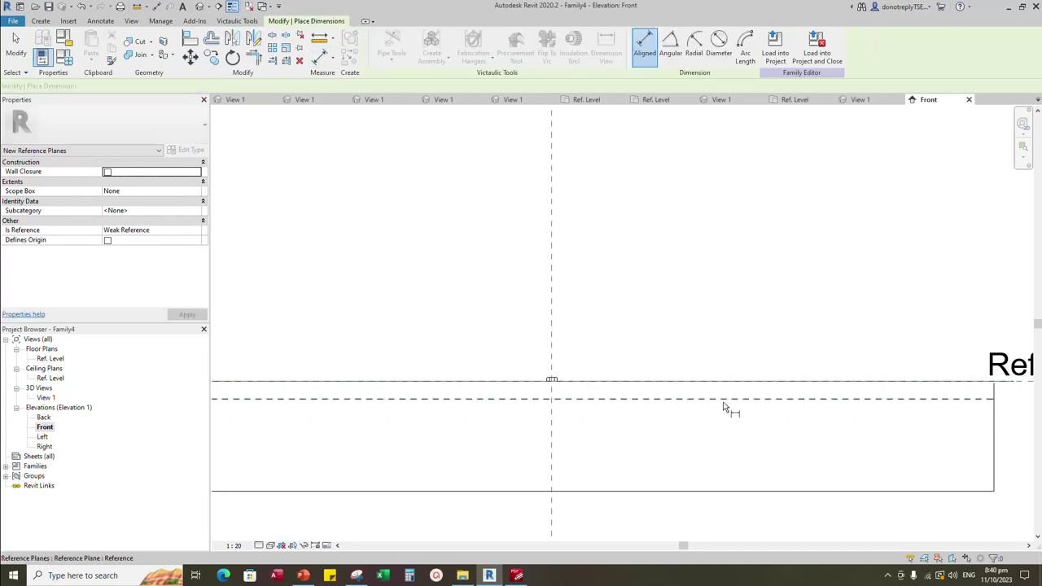
left_click(724, 399)
left_click(724, 380)
left_click(788, 365)
key("Escape")
key("Escape")
left_click(790, 390)
left_click(480, 46)
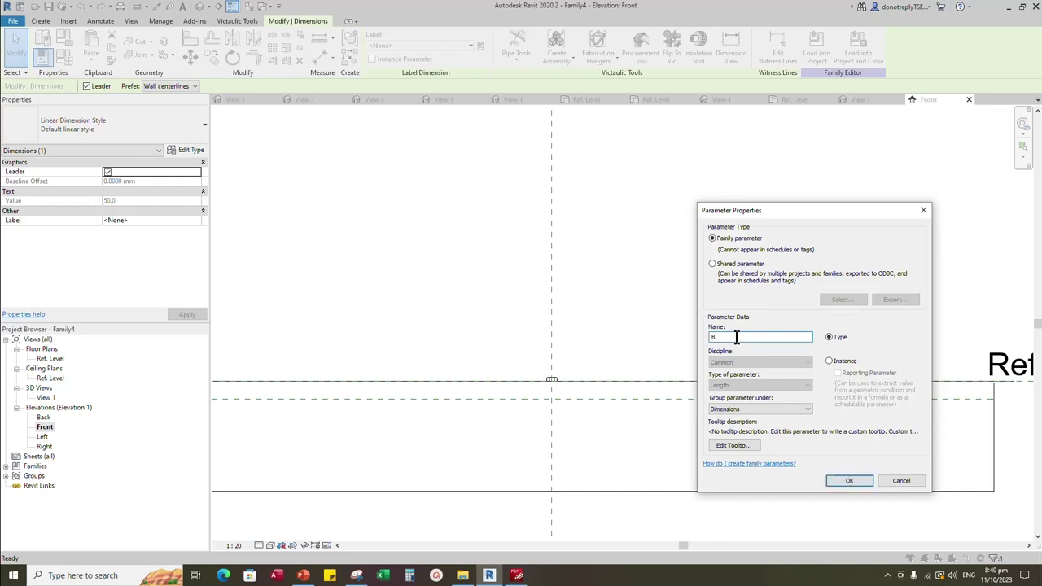
left_click(849, 481)
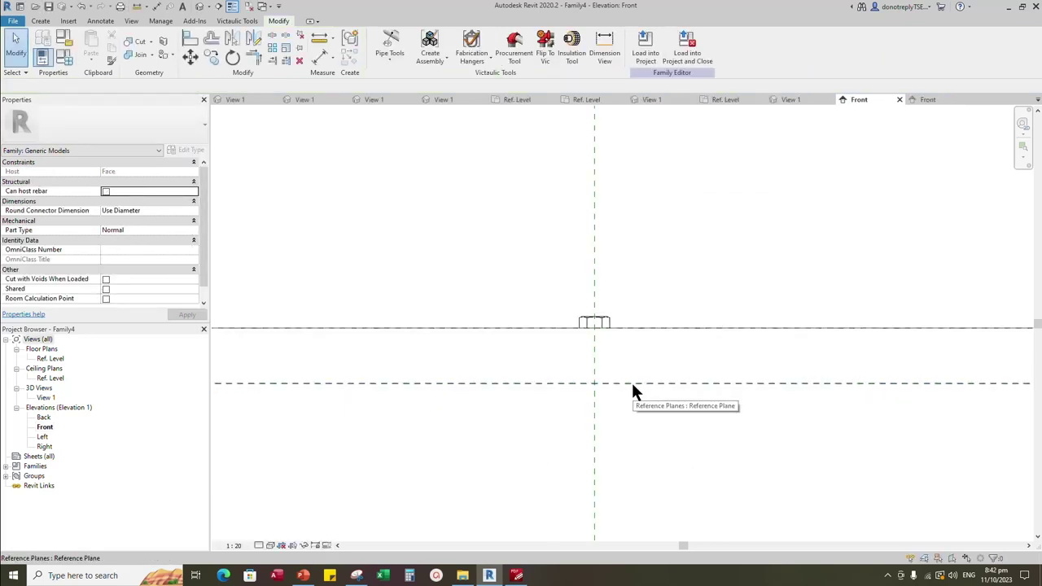
Place a reference plane 10 mm above the Ref. Level and lock it in alignment with the bolt head's top
left_click(632, 382)
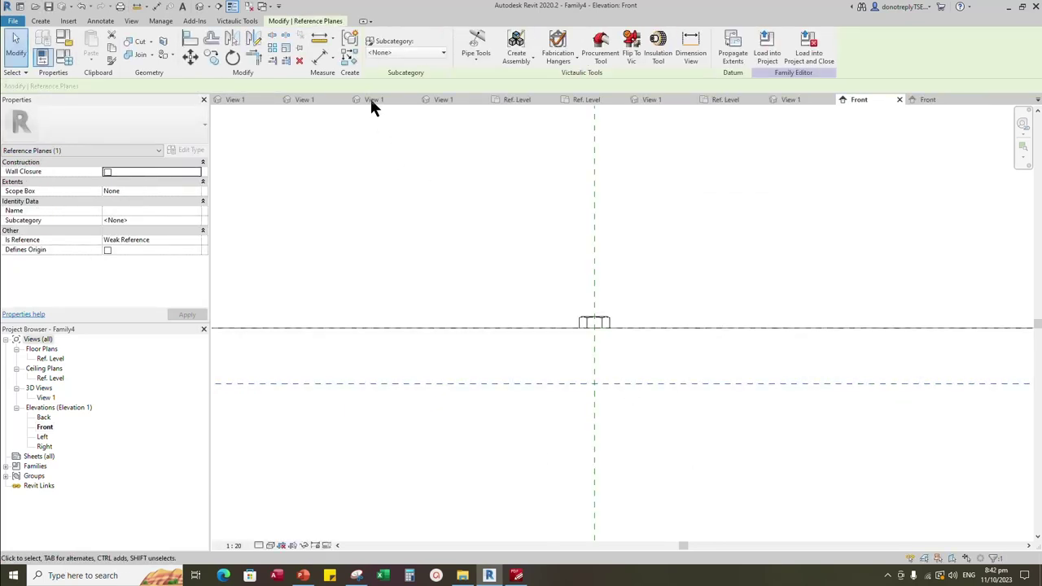
left_click(350, 56)
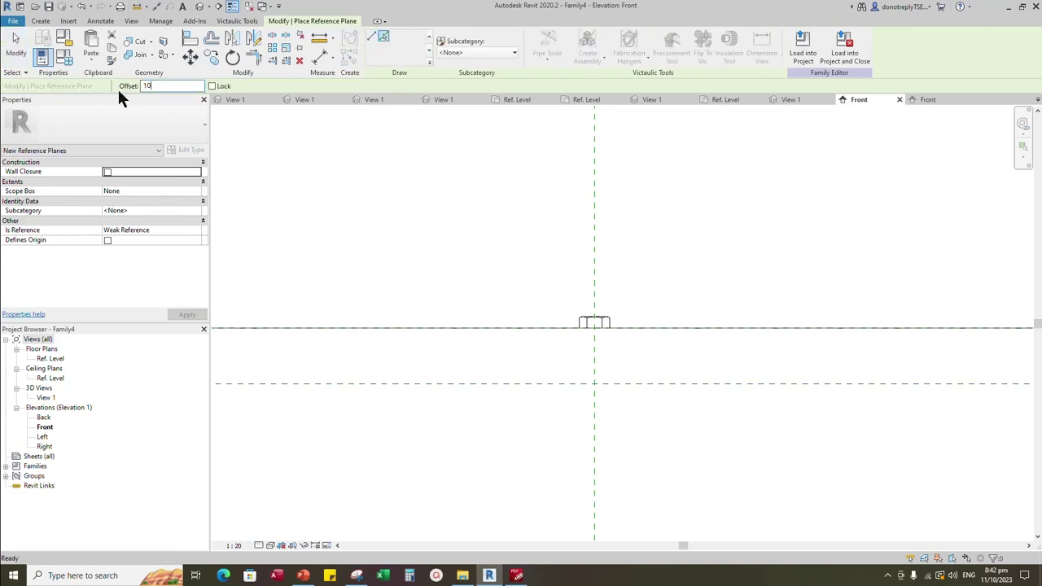
left_click(190, 39)
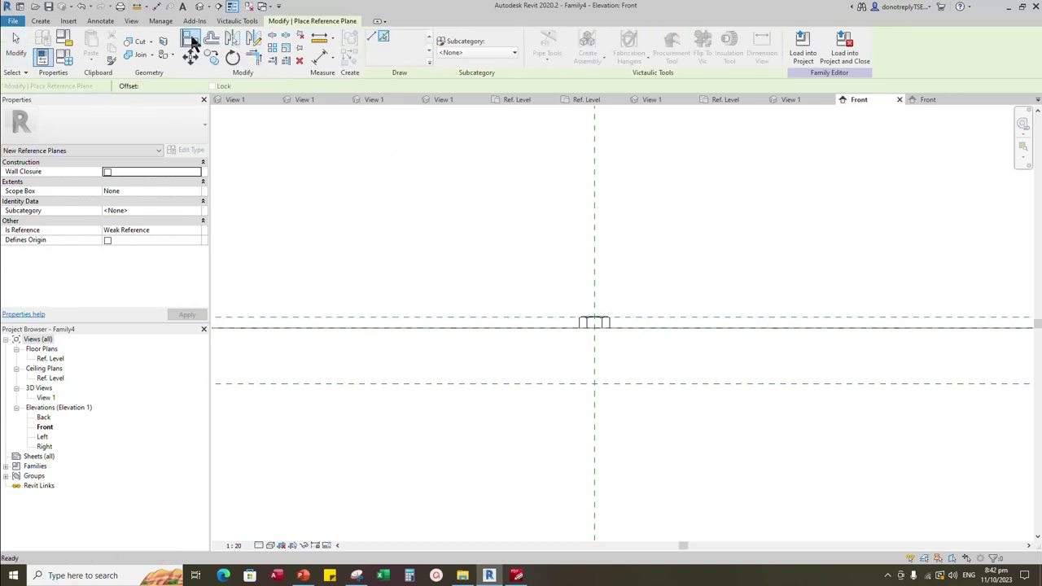
scroll(553, 350, "up", 5)
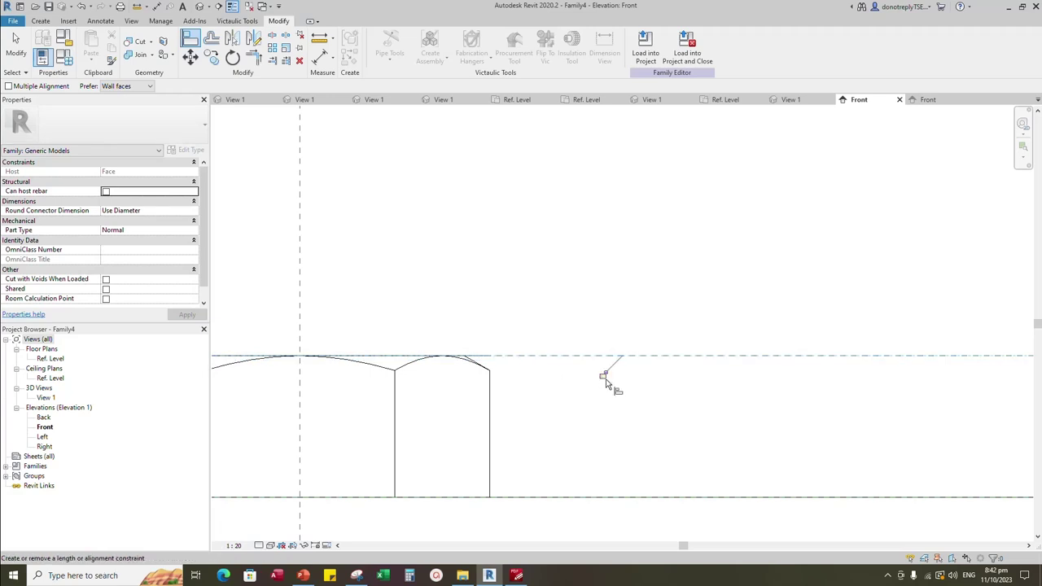
scroll(781, 350, "down", 5)
key("Escape")
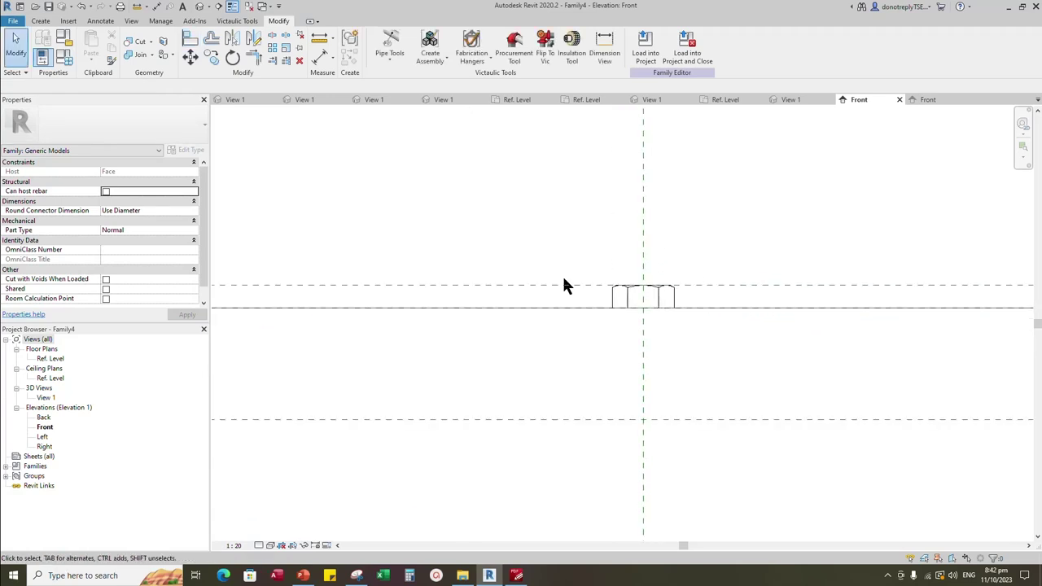
Place a vertical reference plane offset 16 mm to the left of the centre reference plane
scroll(562, 284, "up", 1)
left_click(631, 367)
left_click(350, 62)
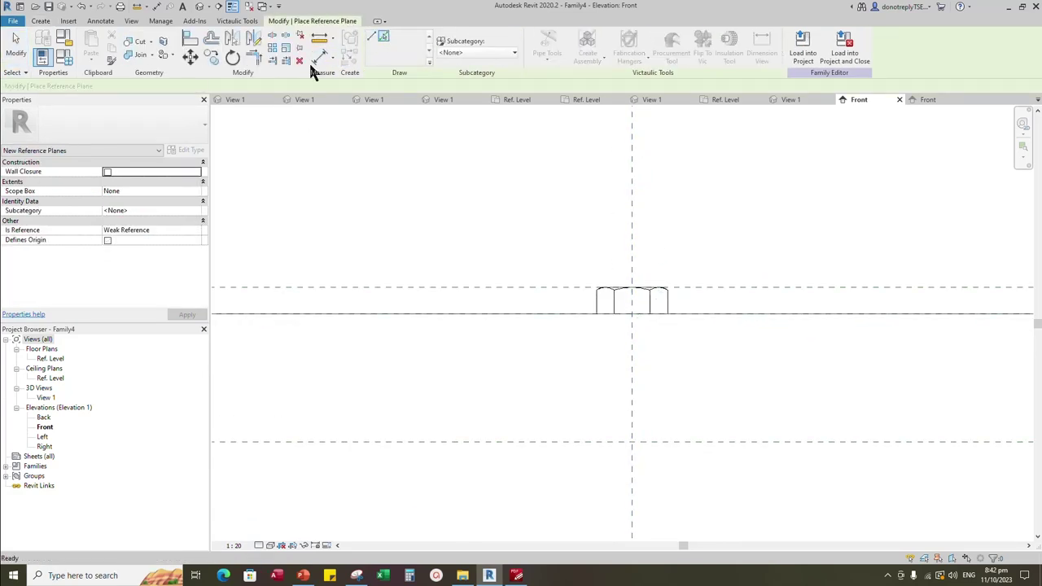
type("16")
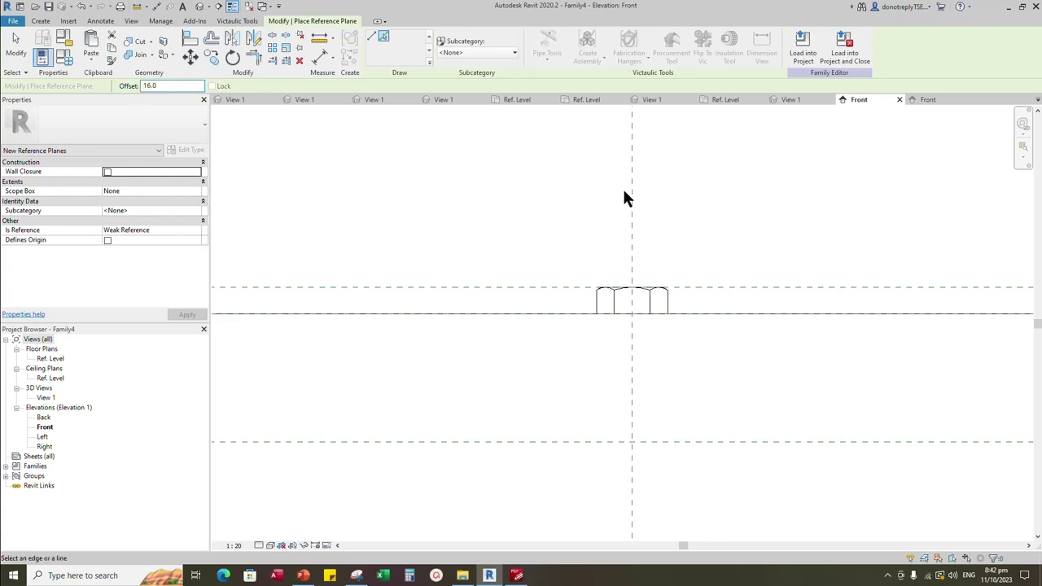
left_click(629, 194)
Dimension the distance between the centre reference plane and the vertical plane to its left, and select that dimension
left_click(320, 58)
scroll(533, 411, "down", 2)
left_click(584, 211)
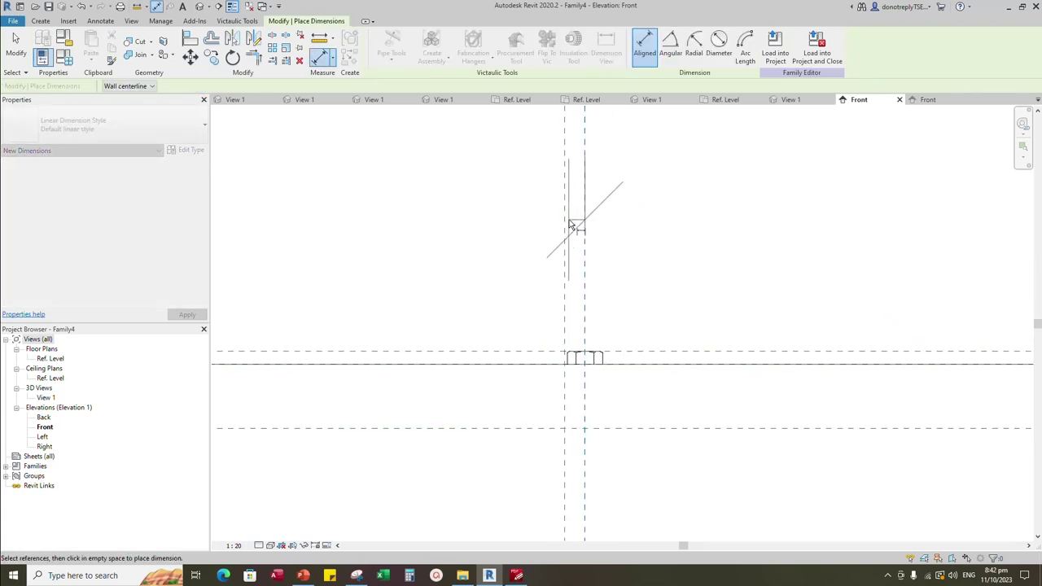
left_click(564, 226)
scroll(582, 325, "down", 3)
left_click(604, 224)
scroll(617, 285, "up", 1)
key("Escape")
left_click(577, 235)
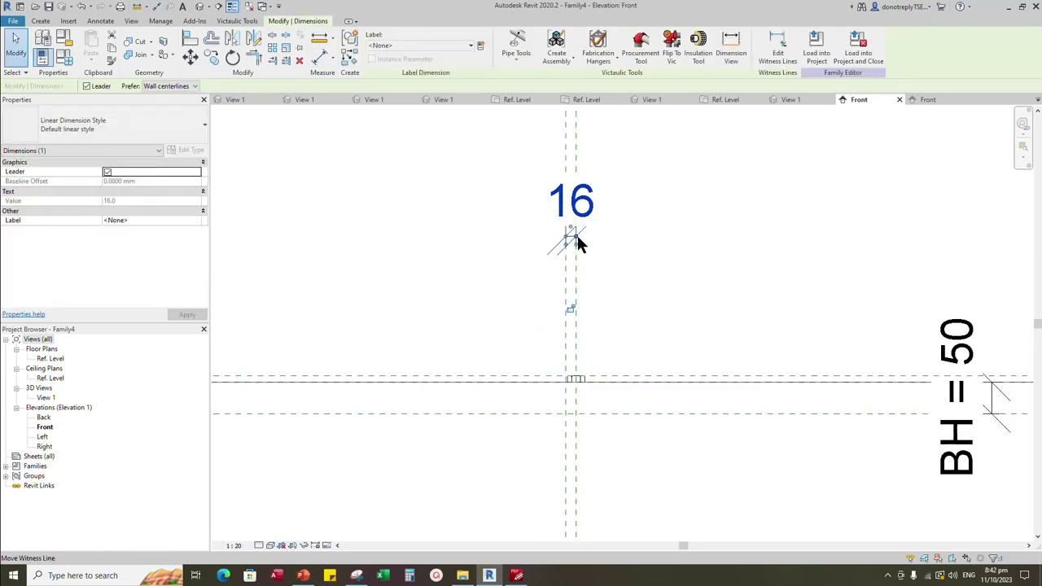
Label the dimension between the two vertical reference planes with the BS parameter
left_click(197, 220)
left_click(197, 221)
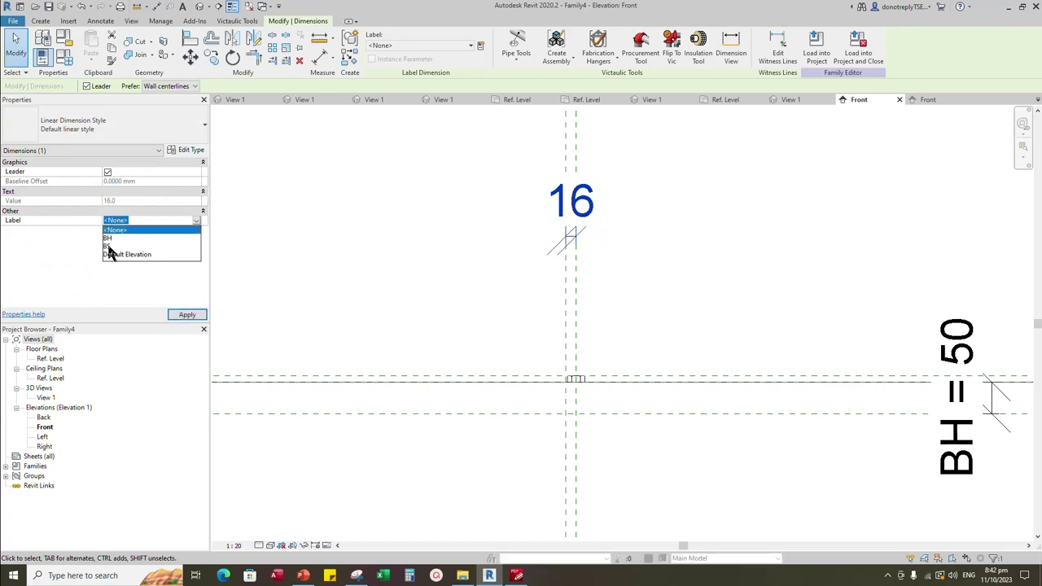
left_click(109, 246)
left_click(188, 314)
left_click(645, 294)
scroll(631, 415, "up", 1)
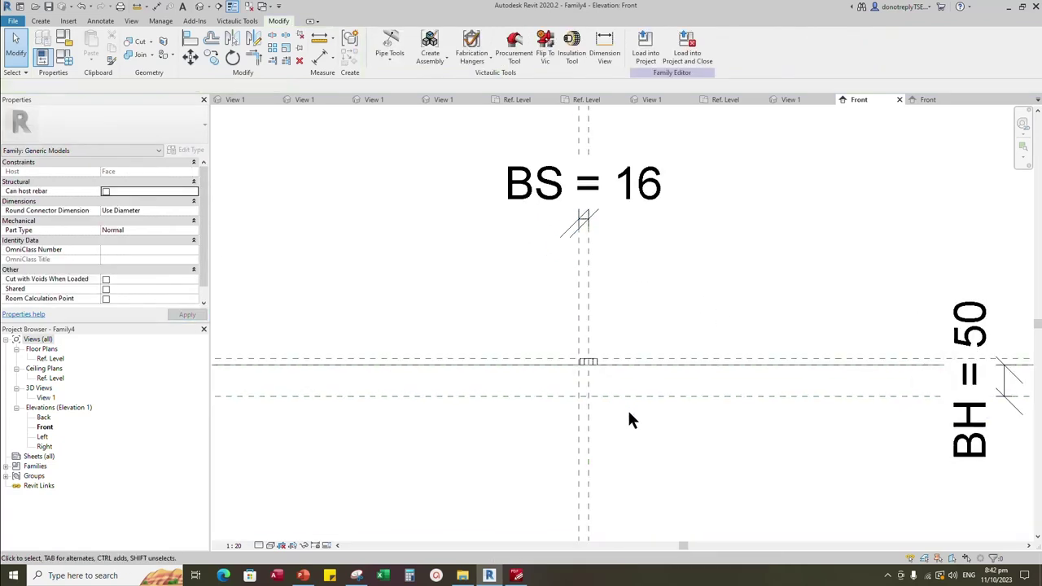
Start a Revolve and sketch a rectangular boundary spanning the two vertical reference planes, from the upper to the lowest horizontal reference plane
left_click(41, 22)
scroll(570, 386, "up", 2)
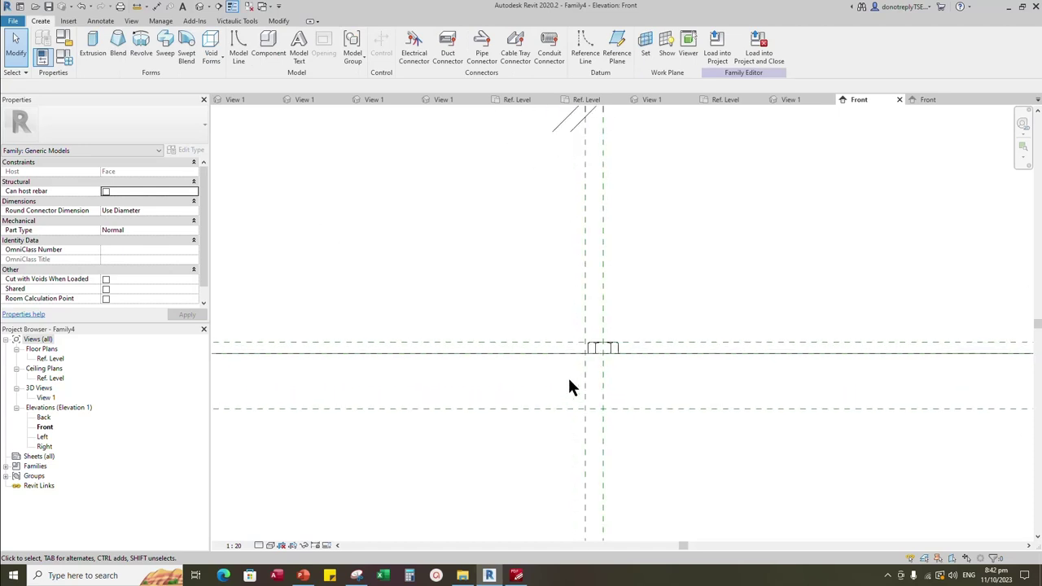
left_click(150, 56)
scroll(577, 337, "up", 1)
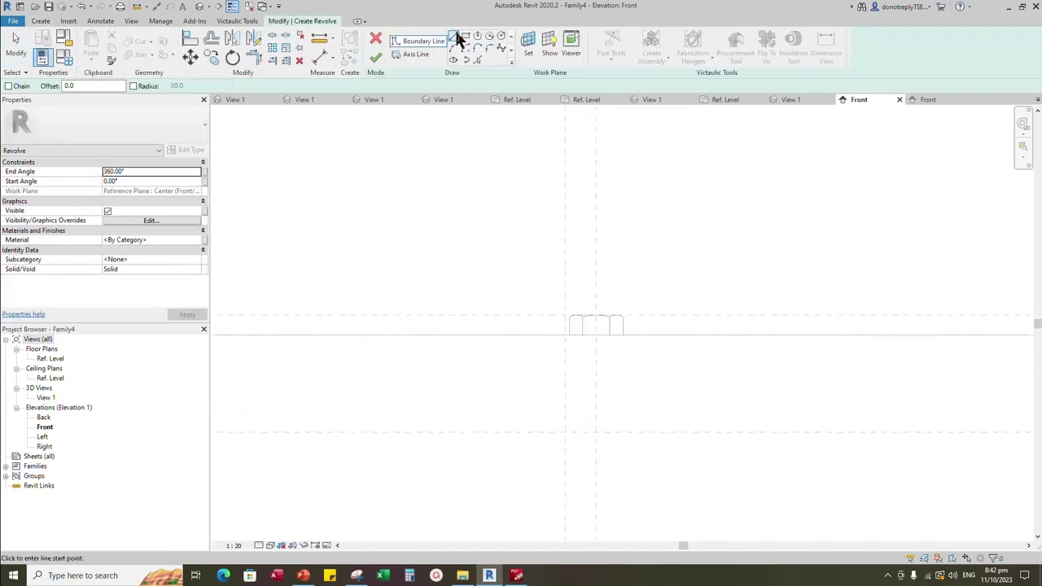
scroll(588, 333, "up", 1)
left_click(552, 309)
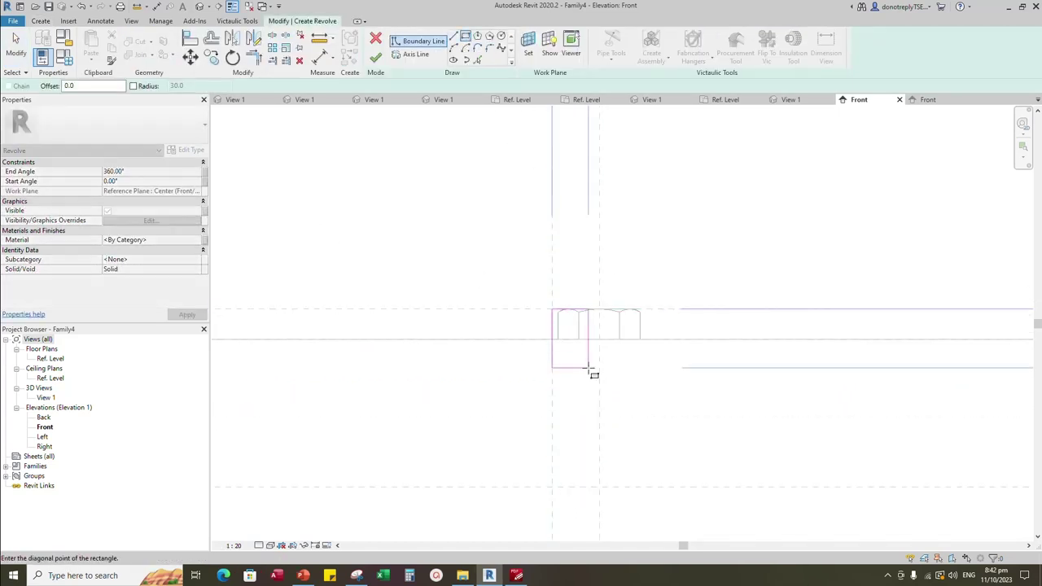
left_click(599, 486)
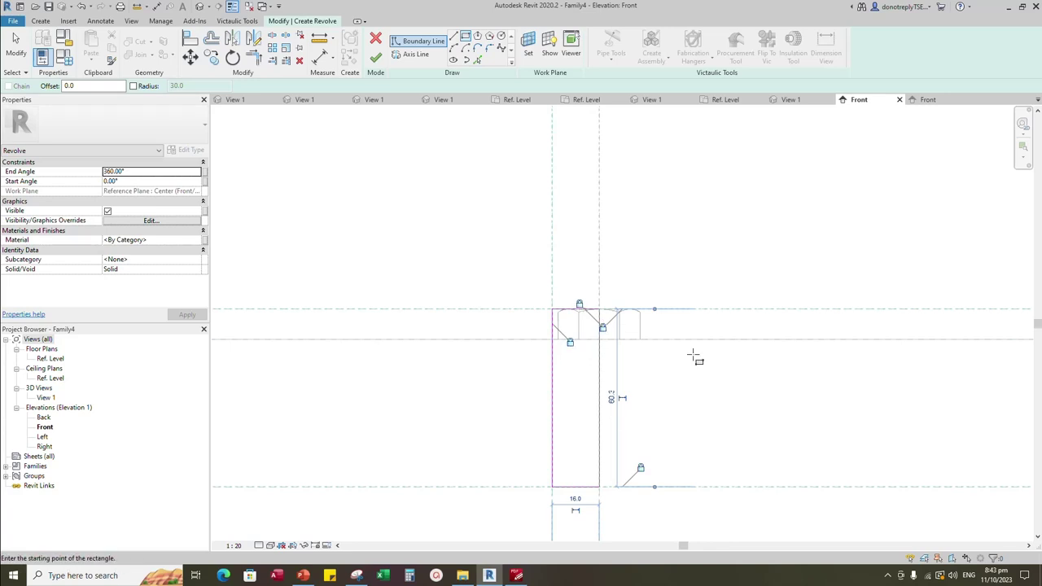
key("Escape")
Add a vertical boundary line offset 2 mm inside the rectangle beside the bolt head, and a horizontal line from its foot to the centre
scroll(543, 350, "up", 1)
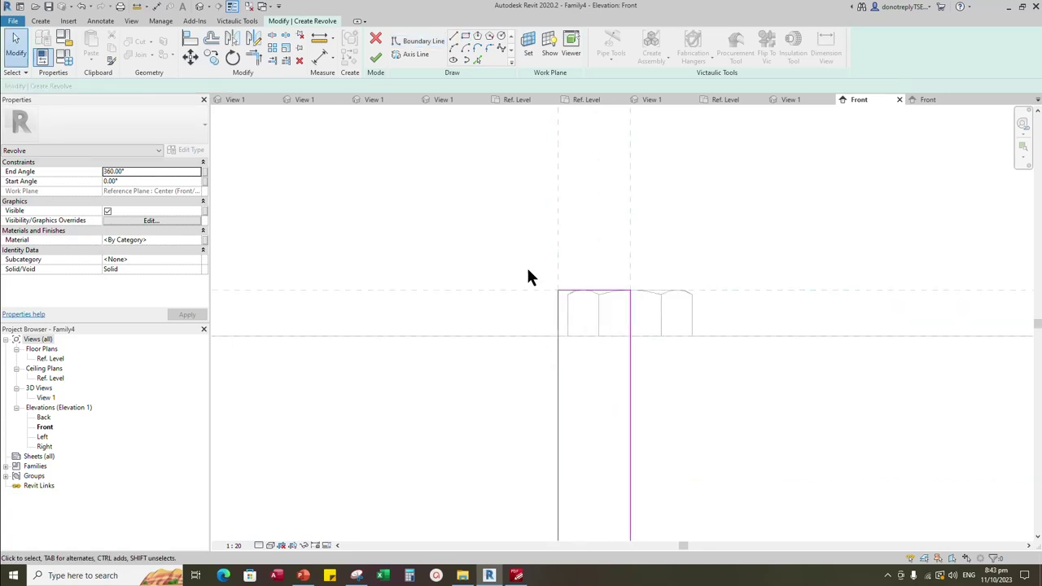
left_click(455, 36)
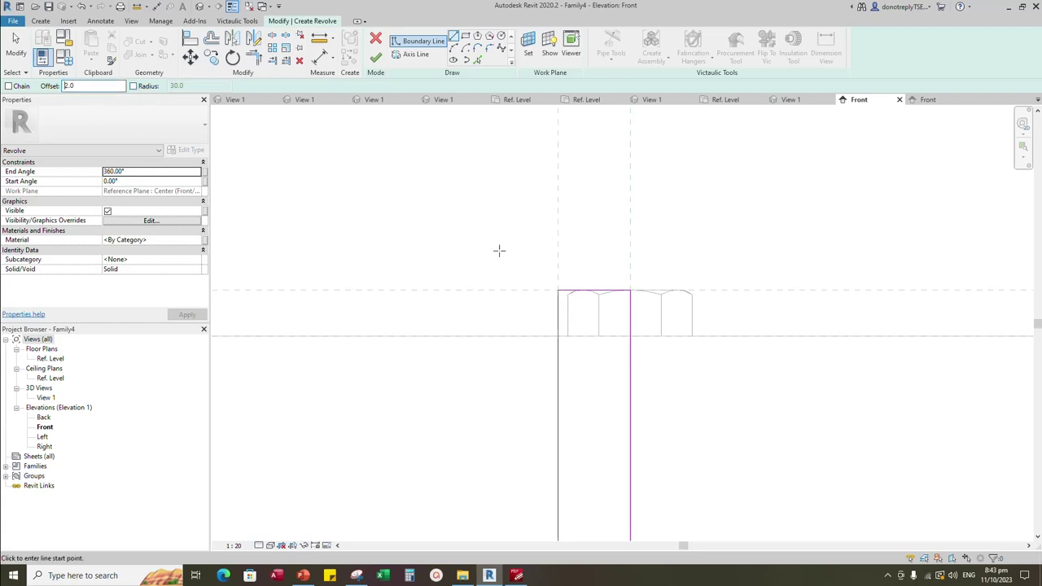
left_click(558, 291)
left_click(559, 337)
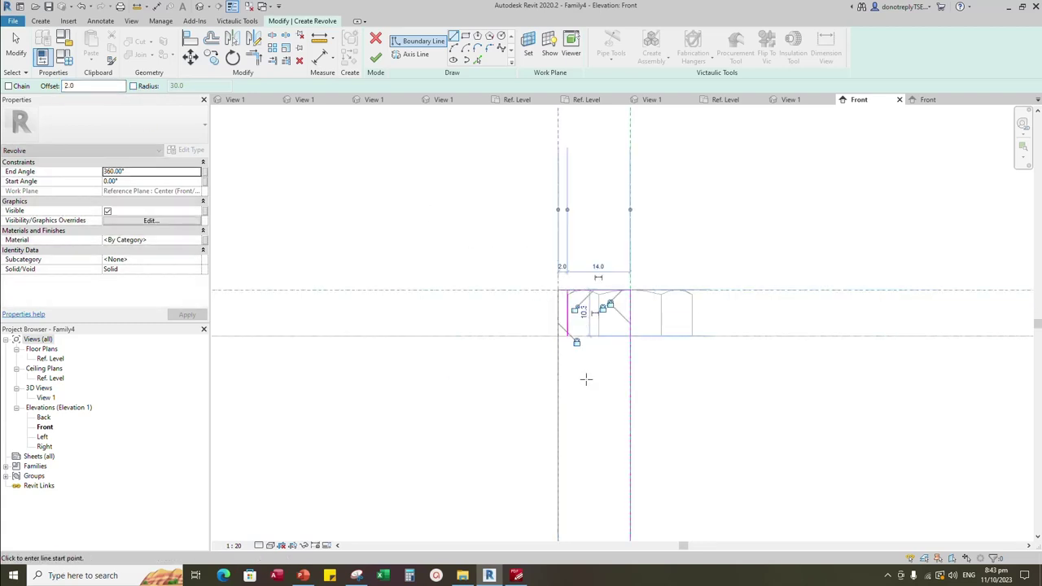
left_click(454, 38)
scroll(620, 358, "up", 1)
left_click(559, 333)
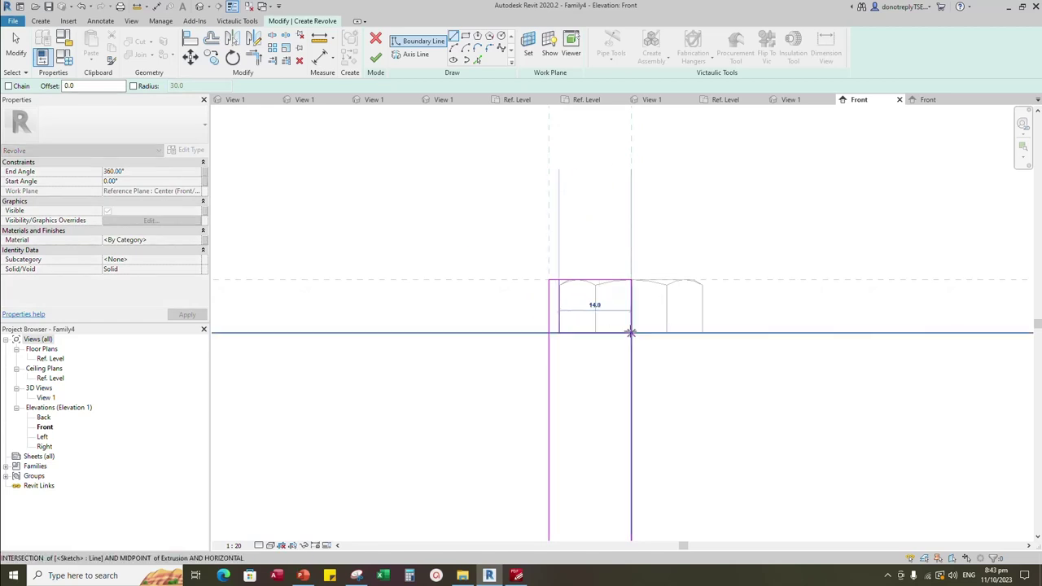
key("Escape")
key("Escape")
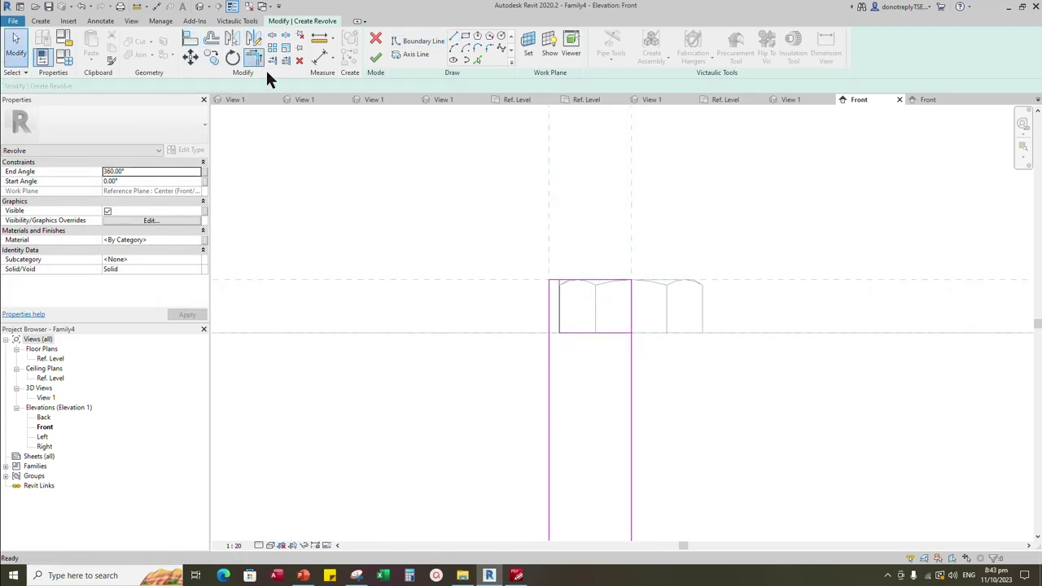
Trim the boundary lines at the upper and inner corners to form a stepped profile with a thin rim
left_click(256, 60)
scroll(572, 290, "up", 6)
left_click(528, 266)
left_click(541, 282)
scroll(558, 293, "down", 2)
left_click(647, 364)
left_click(672, 386)
scroll(714, 253, "up", 1)
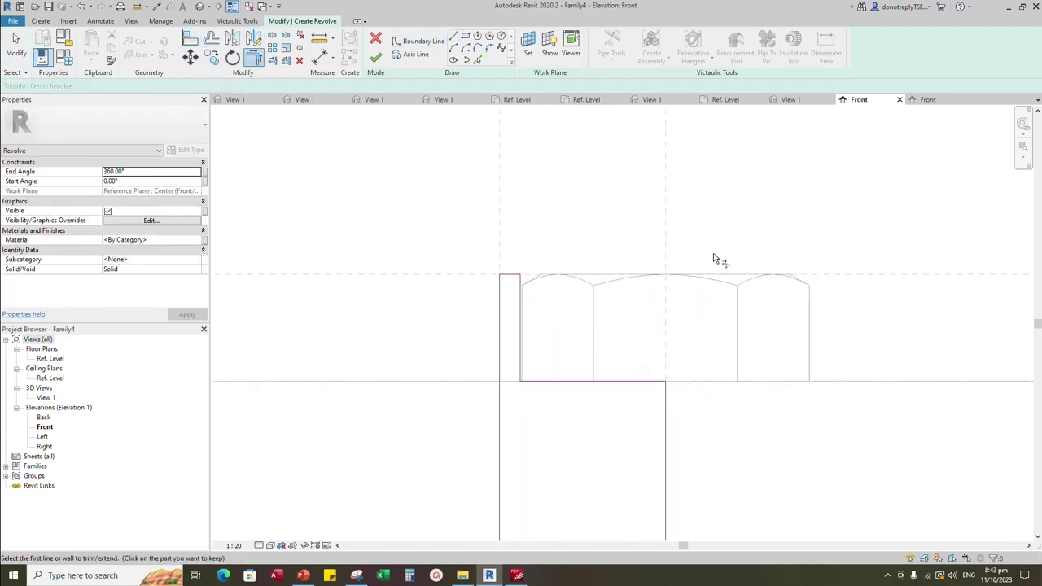
Align the horizontal line of the profile's step with the host extrusion's face
scroll(713, 259, "down", 1)
left_click(190, 37)
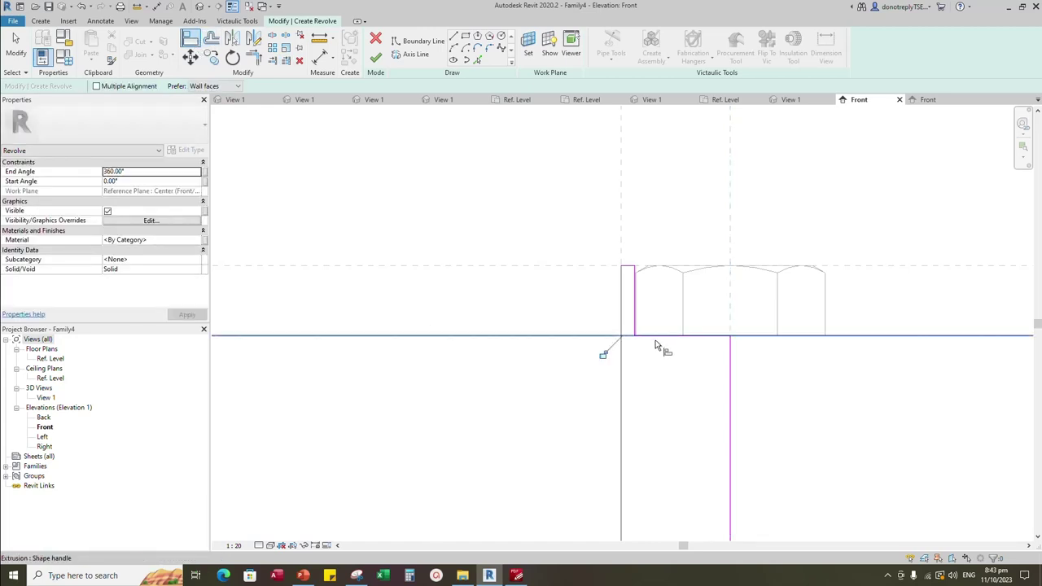
key("Escape")
Dimension the thickness of the thin rim, placing the dimension above the profile
left_click(320, 57)
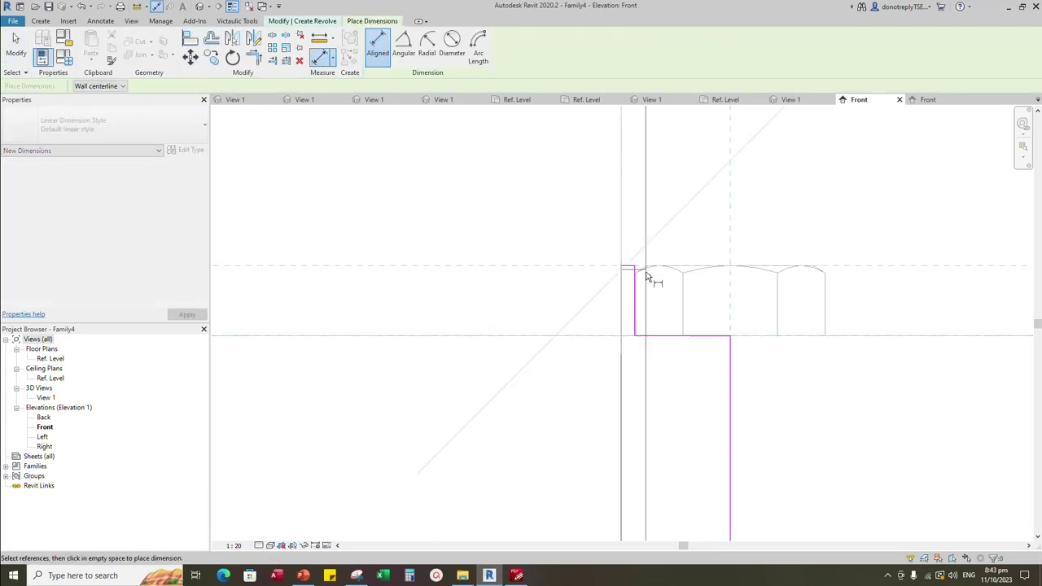
scroll(646, 277, "up", 6)
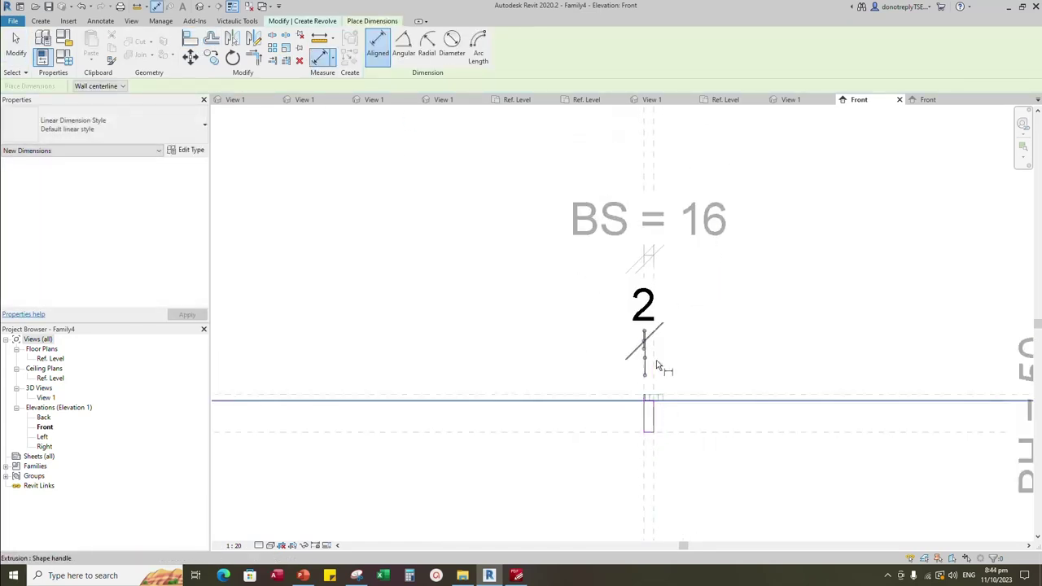
scroll(656, 366, "down", 3)
scroll(649, 488, "up", 1)
key("Escape")
Fillet the profile's outer lower corner with a 10 mm radius
scroll(648, 380, "up", 3)
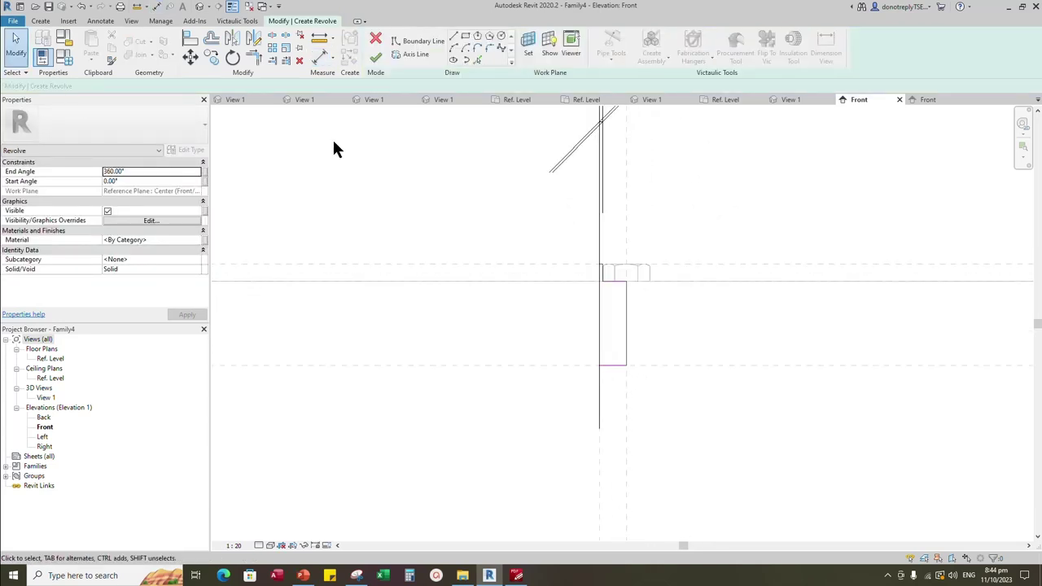
left_click(488, 47)
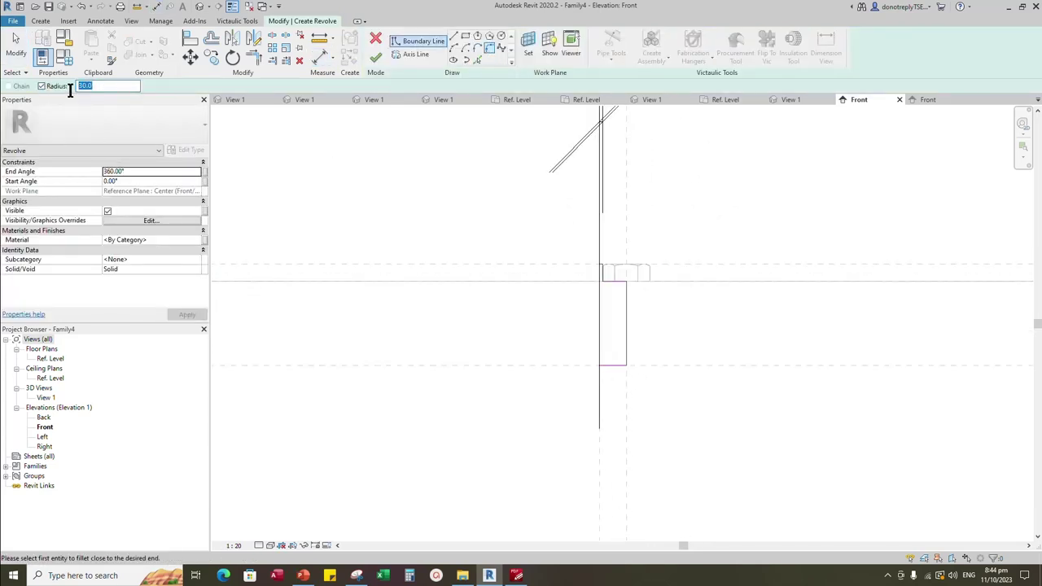
scroll(678, 375, "up", 1)
left_click(605, 365)
left_click(589, 345)
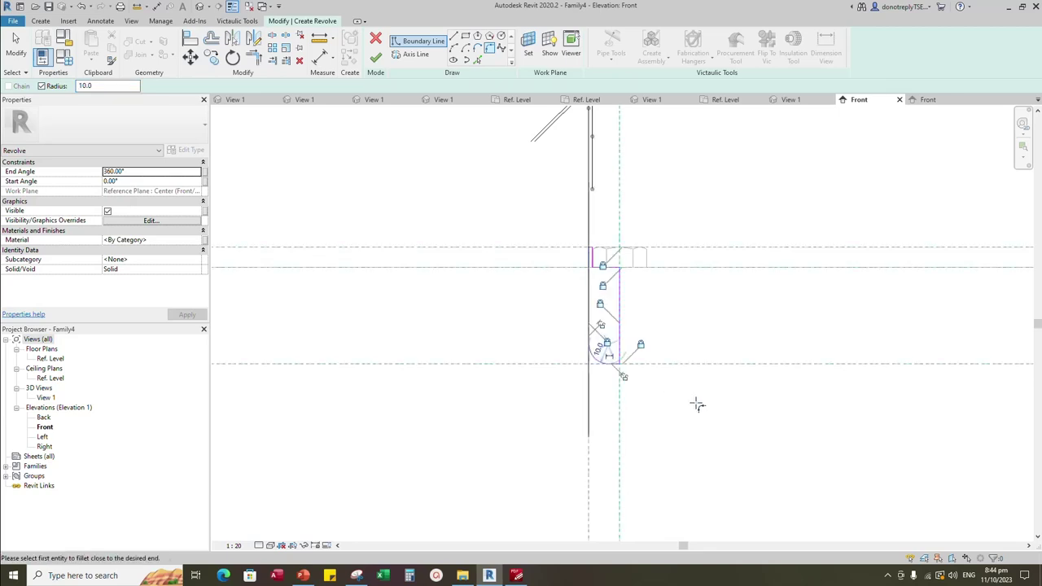
Use the centre reference plane as the axis line and finish the 360° revolve
scroll(683, 405, "down", 2)
left_click(415, 54)
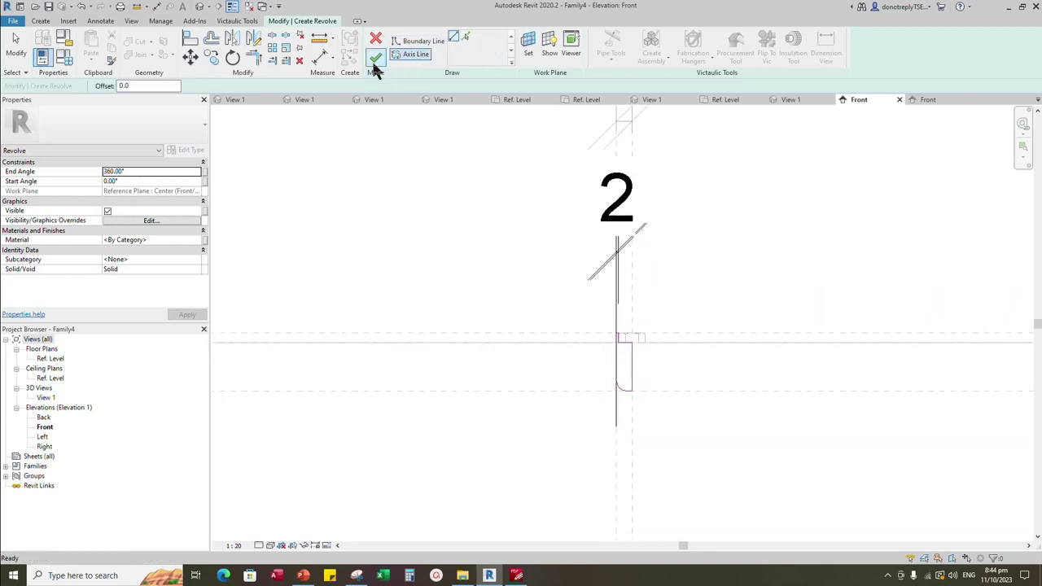
left_click(466, 36)
left_click(632, 163)
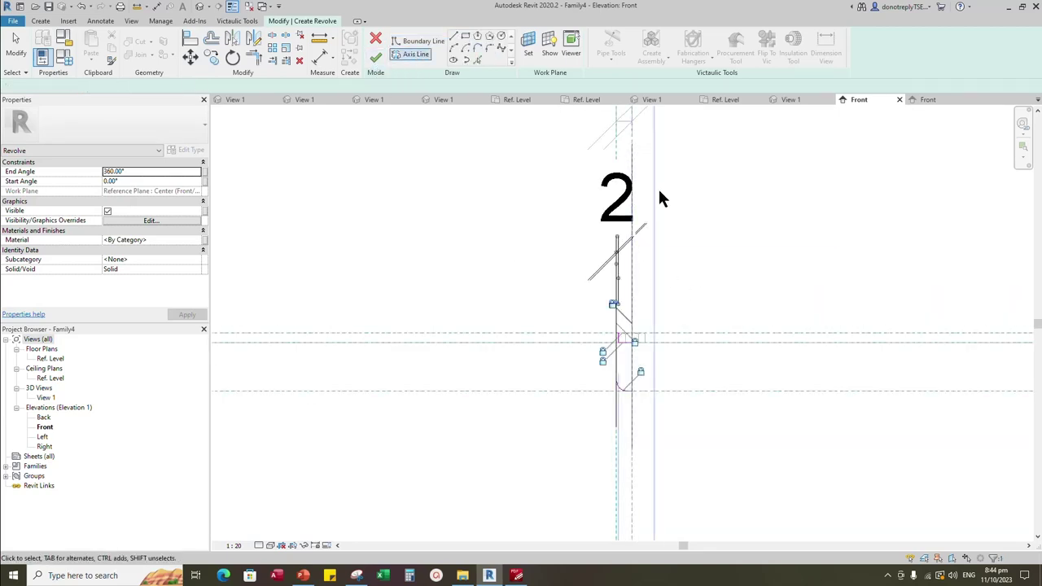
left_click(376, 59)
In the 3D view, temporarily hide the host extrusion and display the model shaded
double_click(46, 397)
left_click(659, 468)
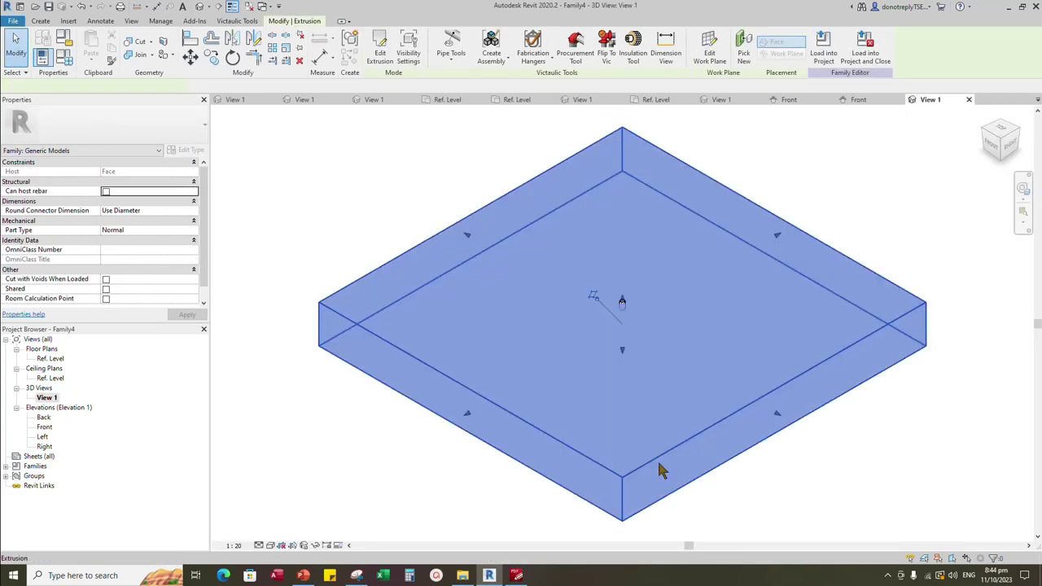
left_click(316, 546)
left_click(343, 521)
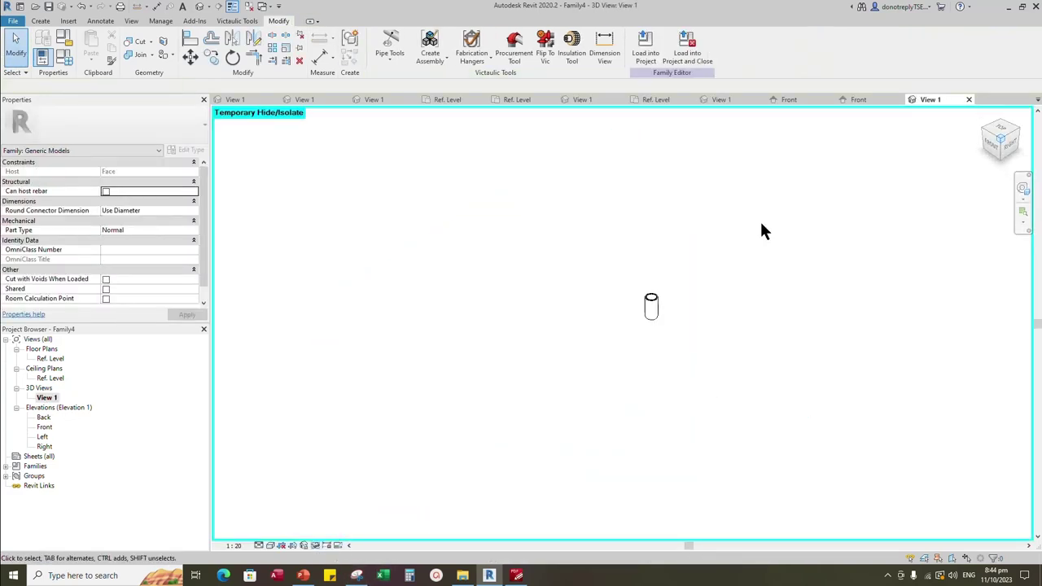
left_click(277, 545)
left_click(281, 500)
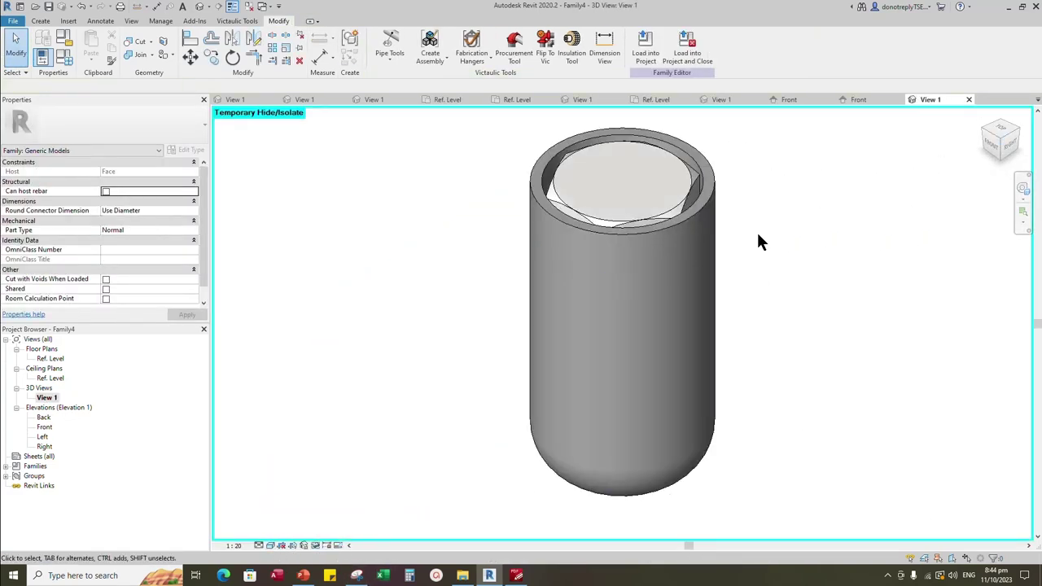
Associate the revolved holder's material with a new type parameter named Material
left_click(711, 213)
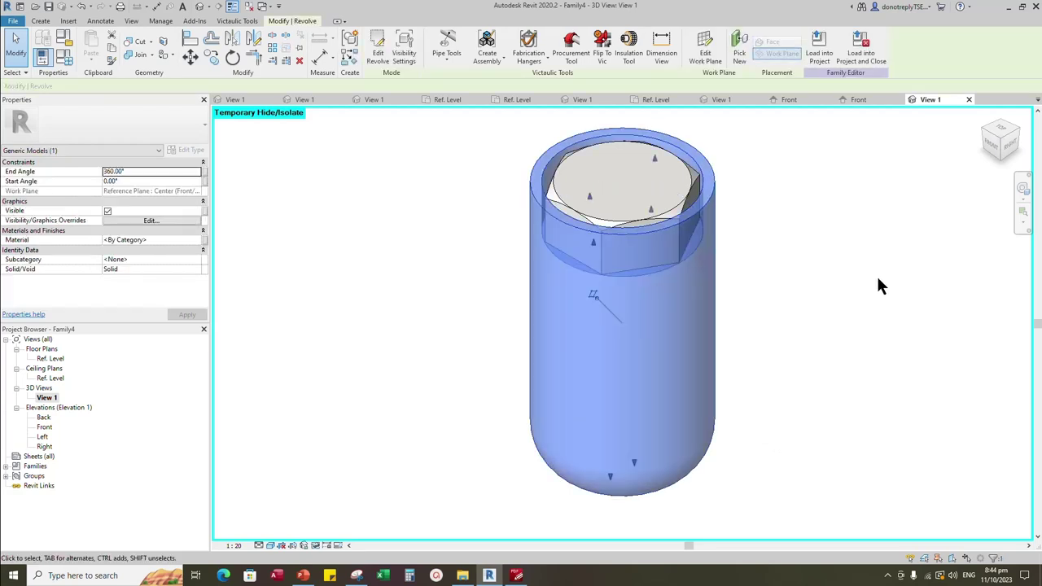
left_click(203, 239)
left_click(441, 353)
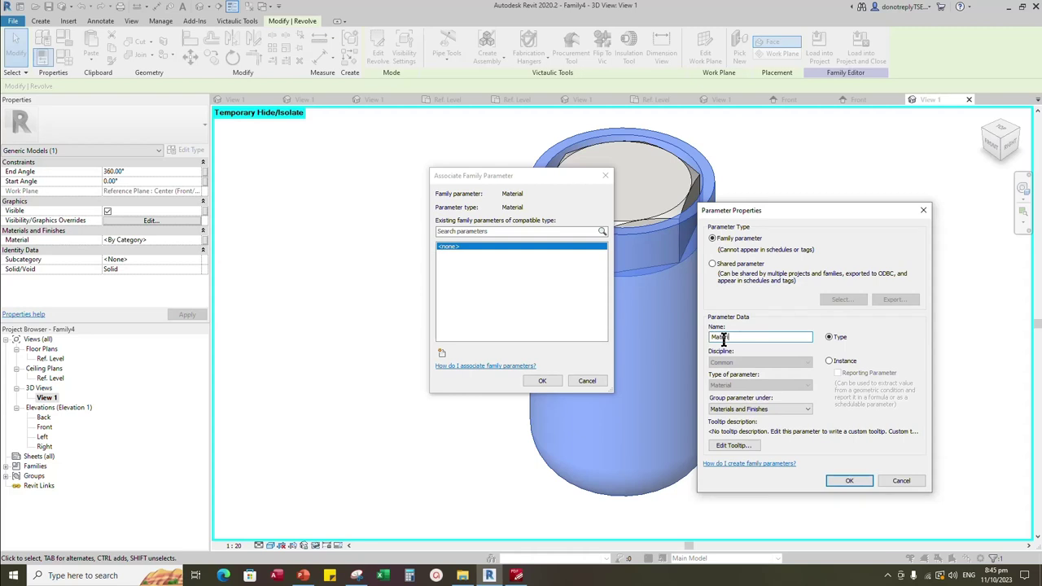
left_click(848, 481)
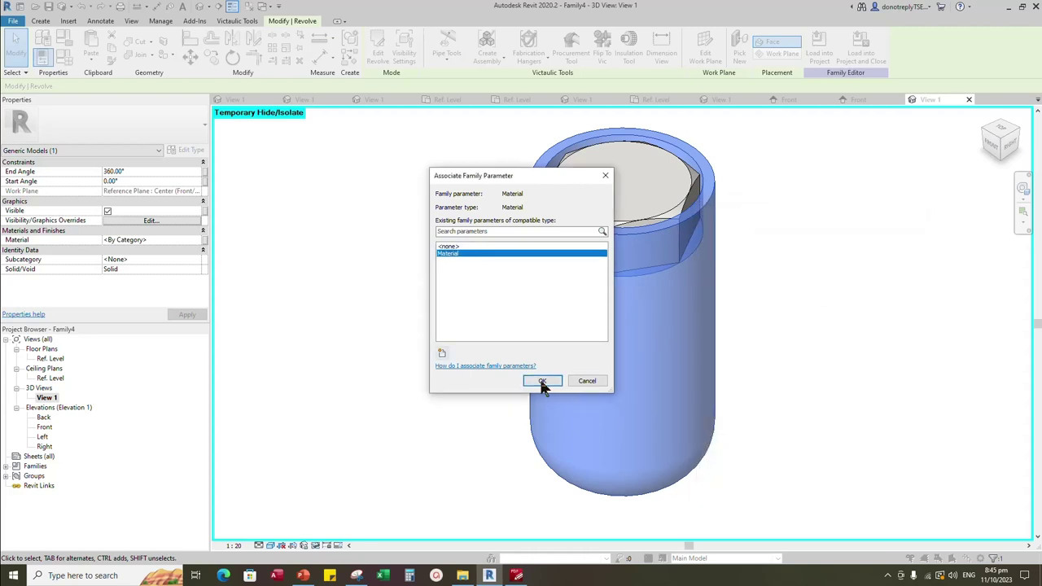
left_click(542, 380)
left_click(936, 381)
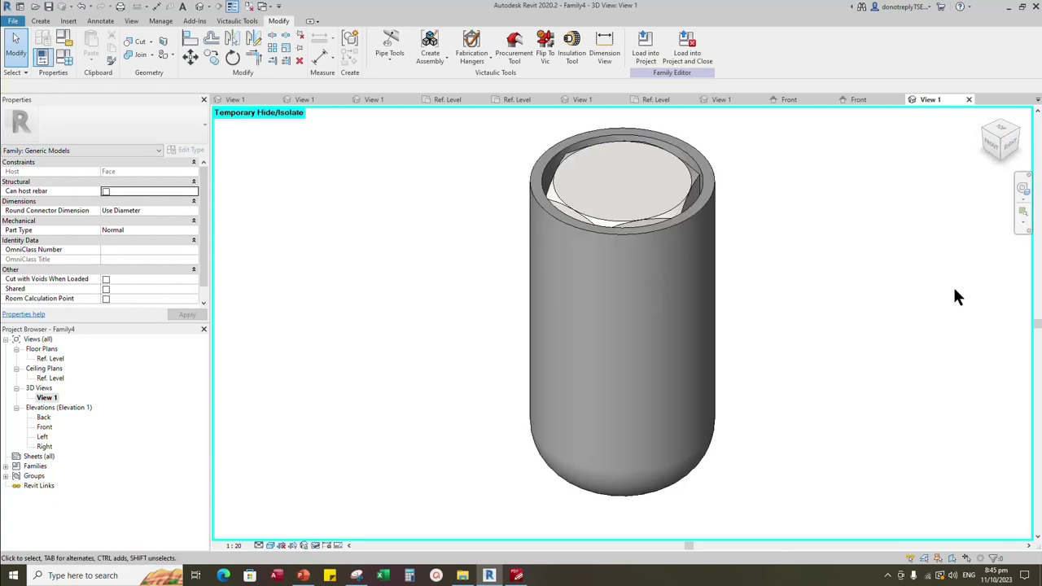
Save the family in Documents as Bolt and Holder
left_click(48, 6)
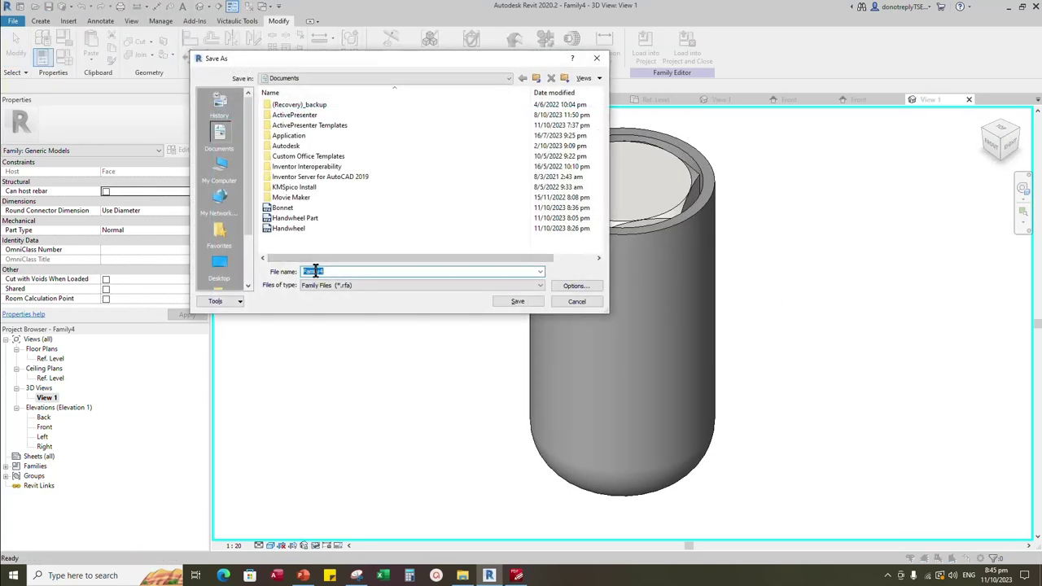
type("Bolt and Holder")
left_click(508, 300)
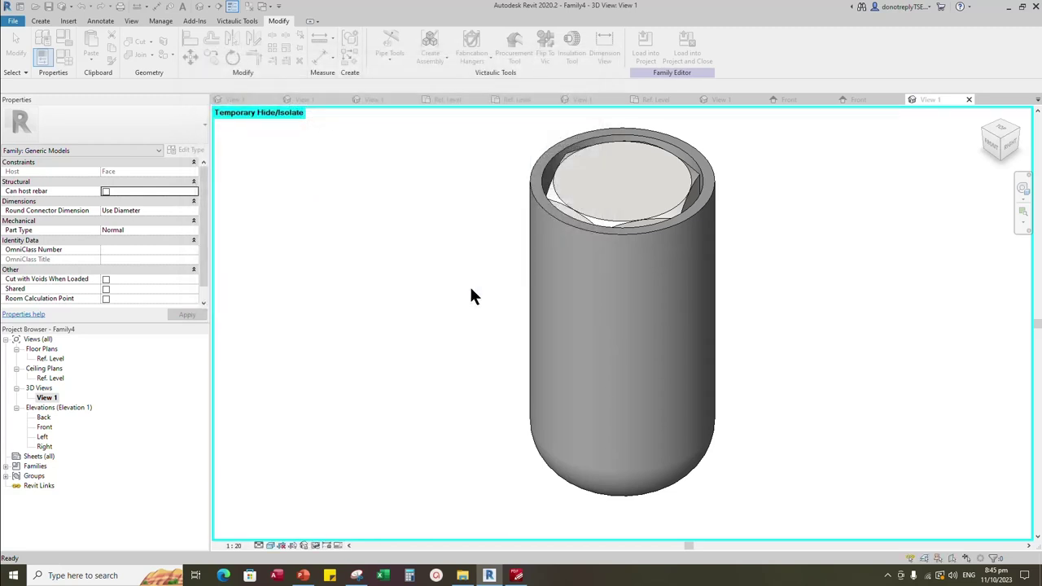
Create a new family from the Metric Generic Model template
left_click(13, 25)
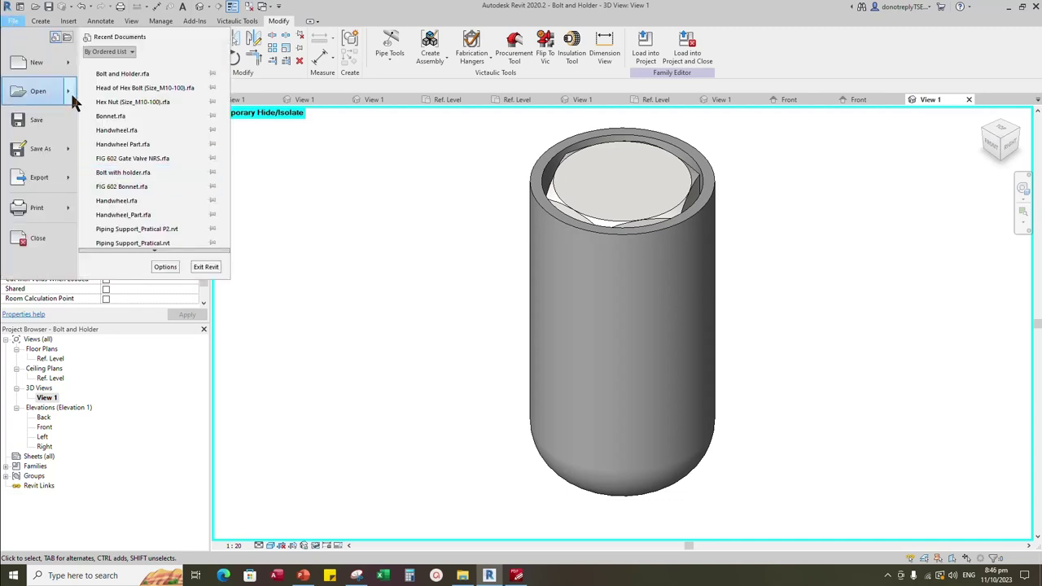
key("Escape")
scroll(525, 316, "down", 12)
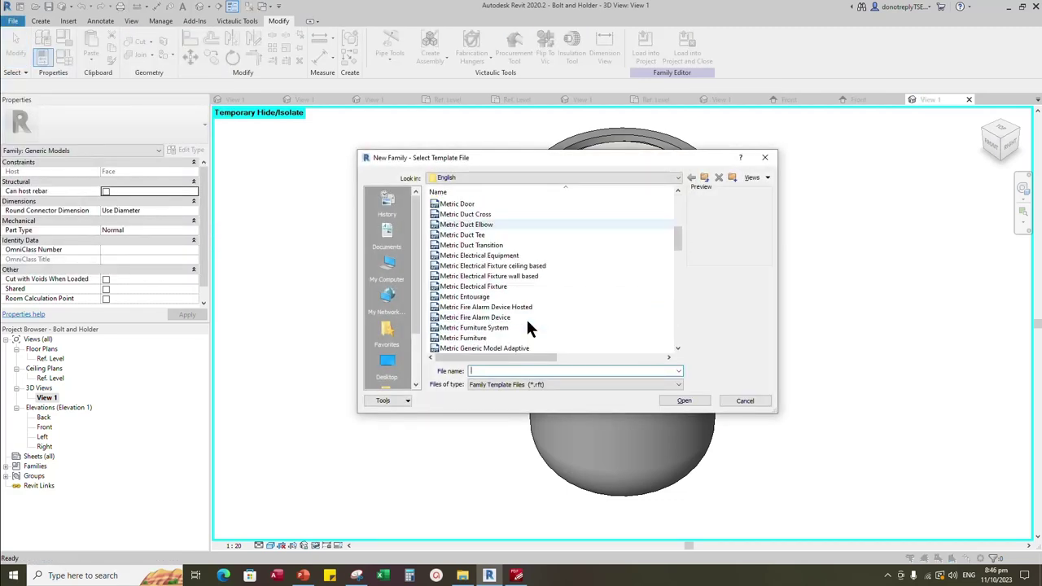
left_click(496, 287)
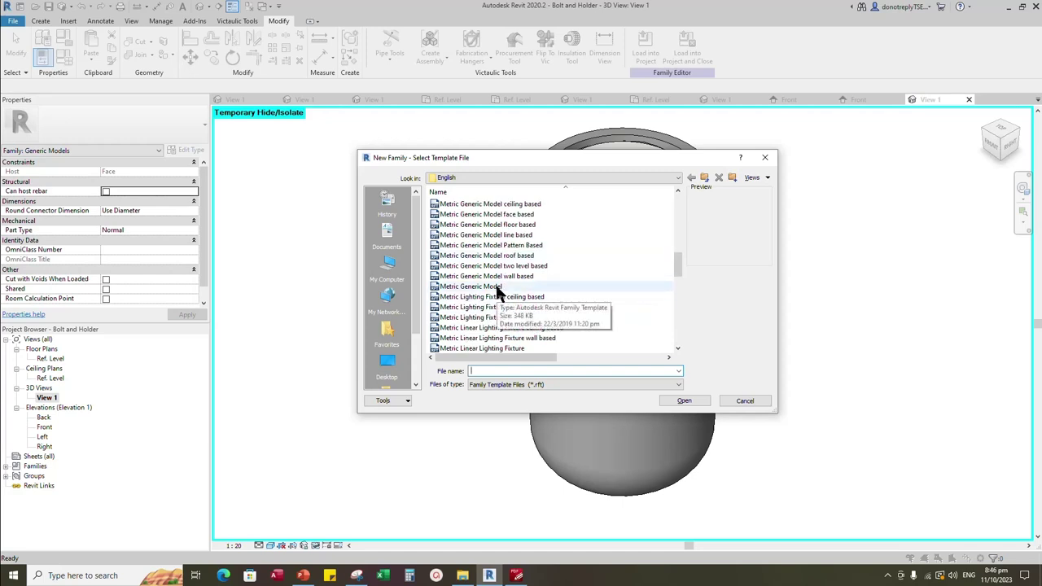
left_click(684, 401)
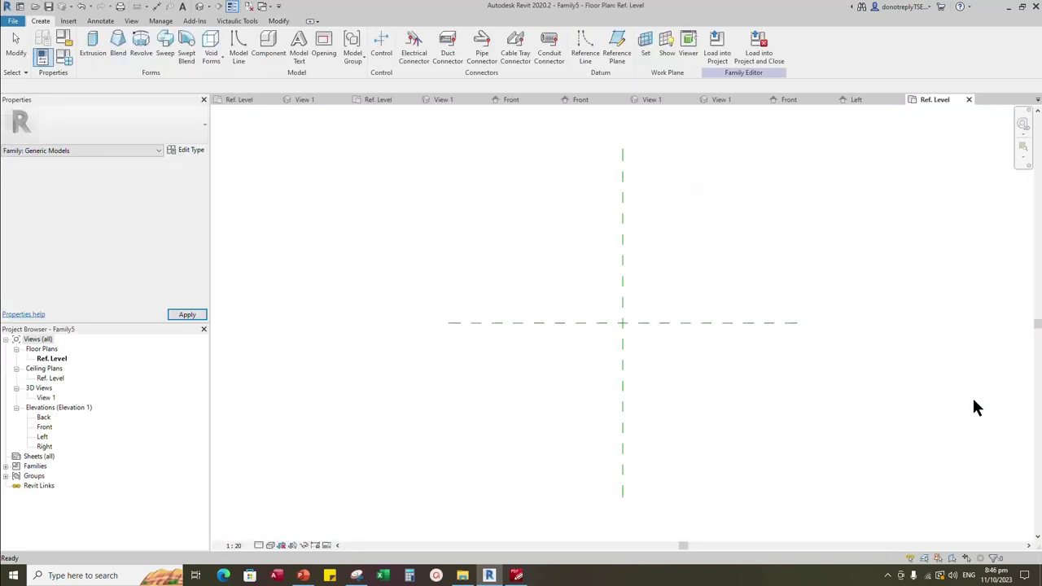
Set the family category to Pipe Accessories and the part type to Valve - Breaks Into
left_click(64, 39)
scroll(555, 265, "down", 4)
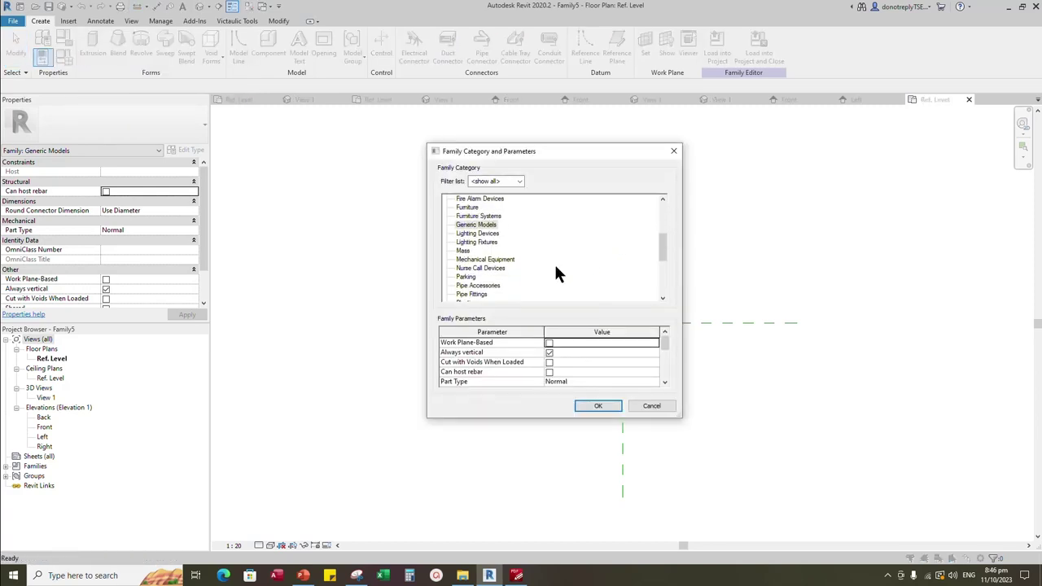
left_click(477, 251)
scroll(614, 363, "down", 1)
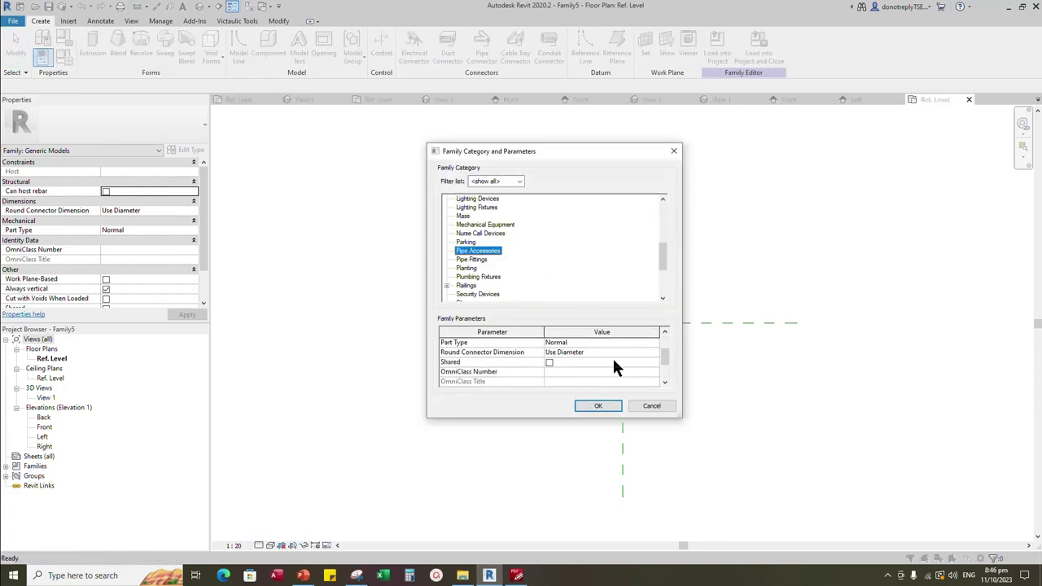
left_click(654, 342)
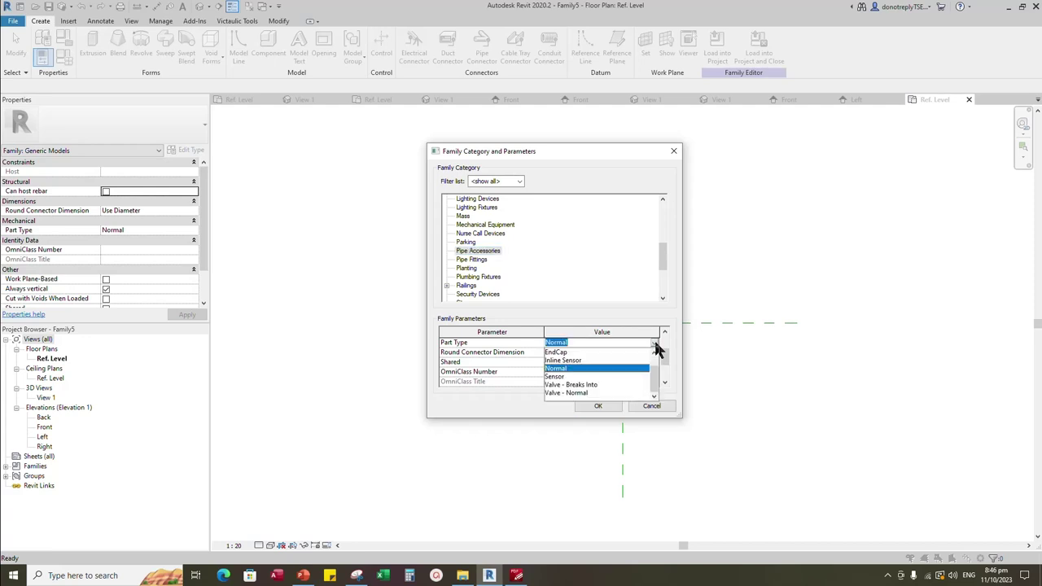
left_click(582, 385)
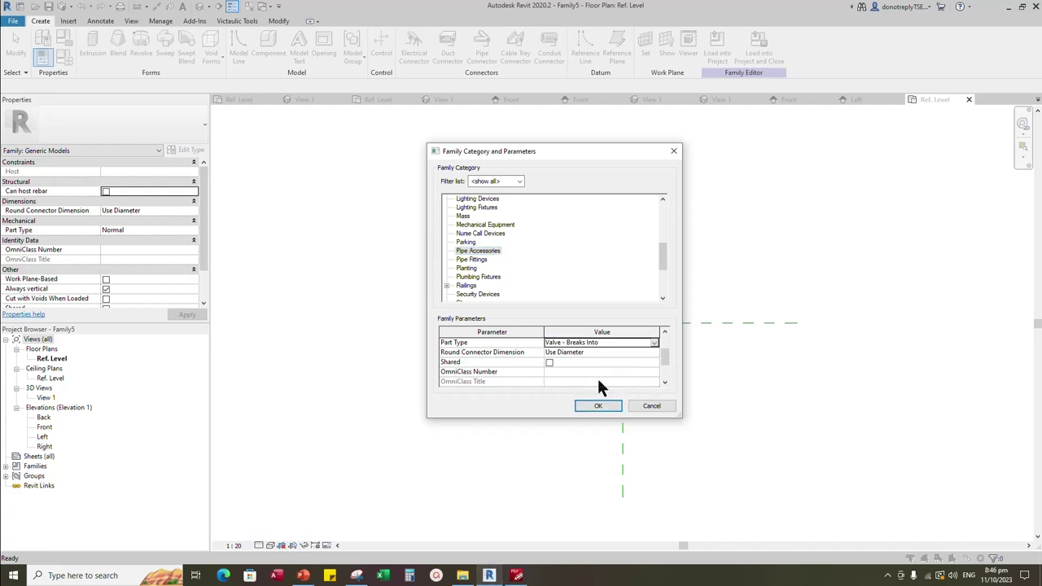
Assign OmniClass number 23.65.55.14.17, Adjusting/Controlling Valves for Liquid Services, and apply the family category settings
left_click(654, 372)
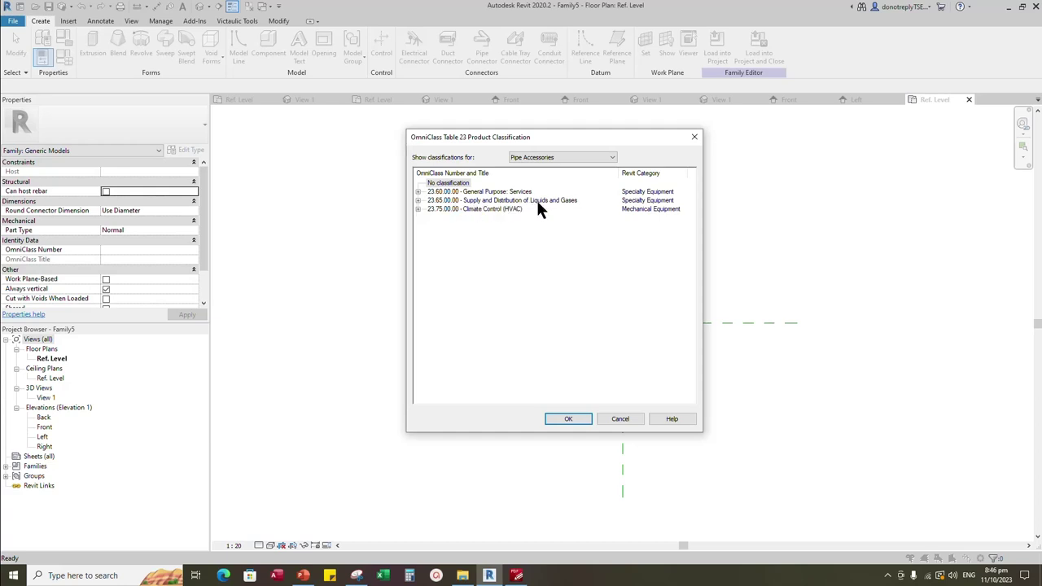
left_click(418, 201)
left_click(428, 209)
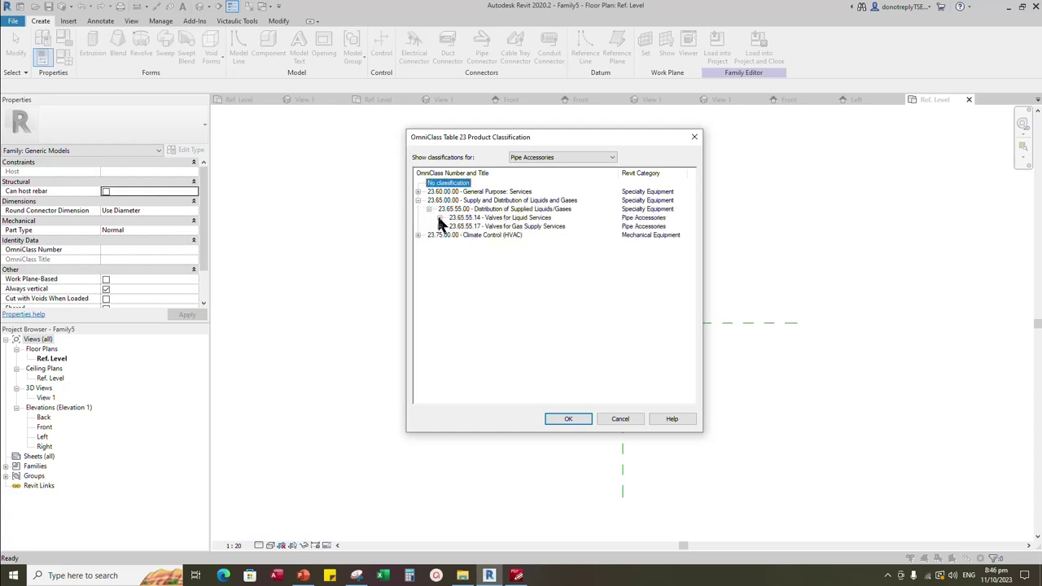
left_click(439, 217)
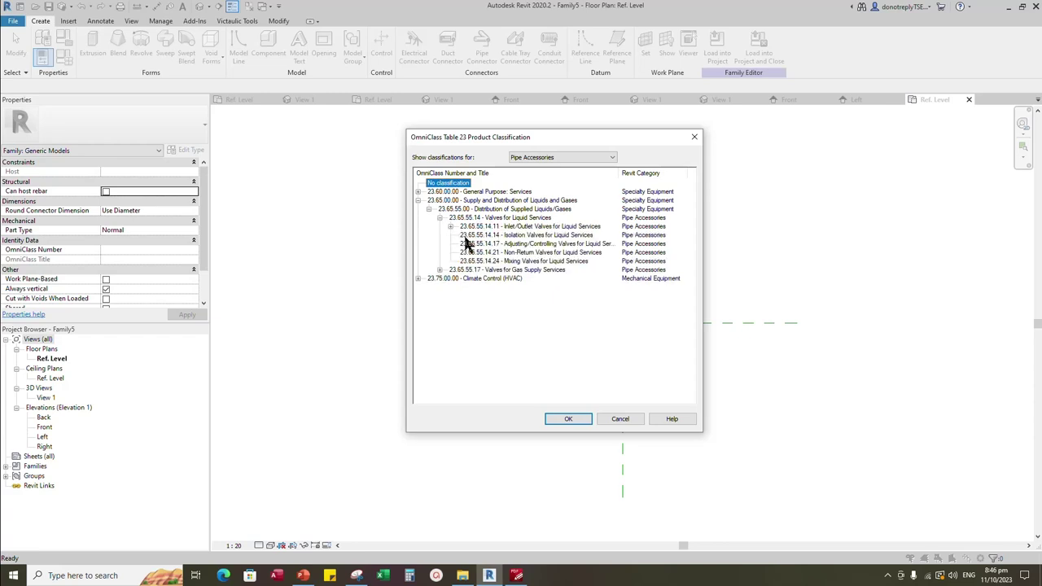
left_click(550, 244)
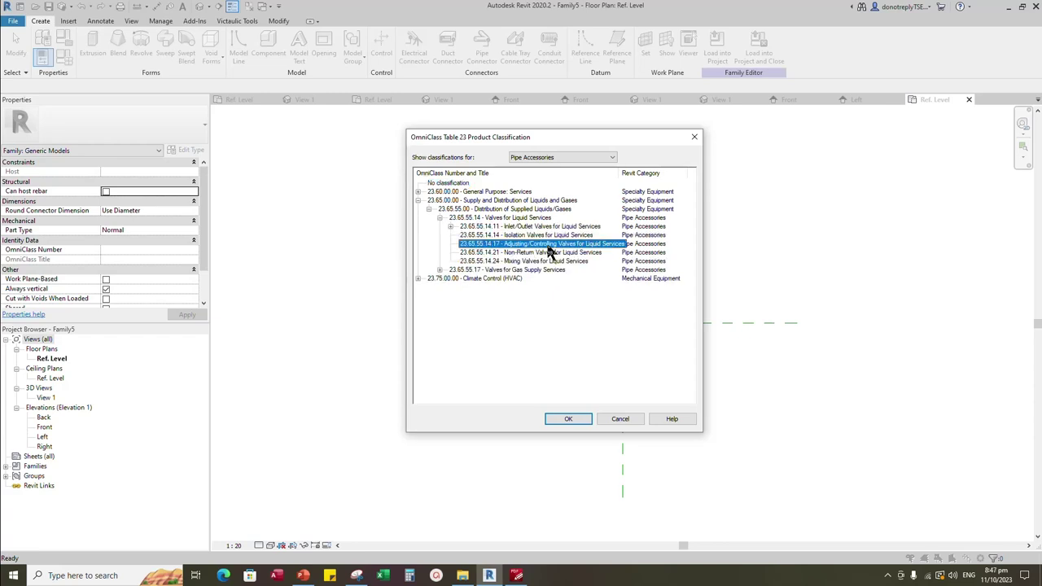
left_click(566, 415)
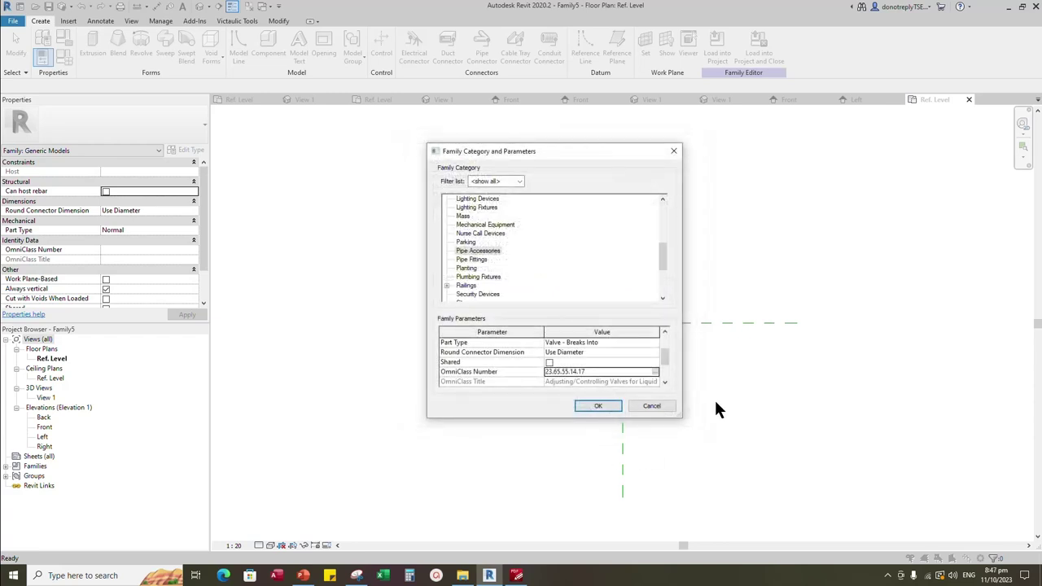
left_click(600, 406)
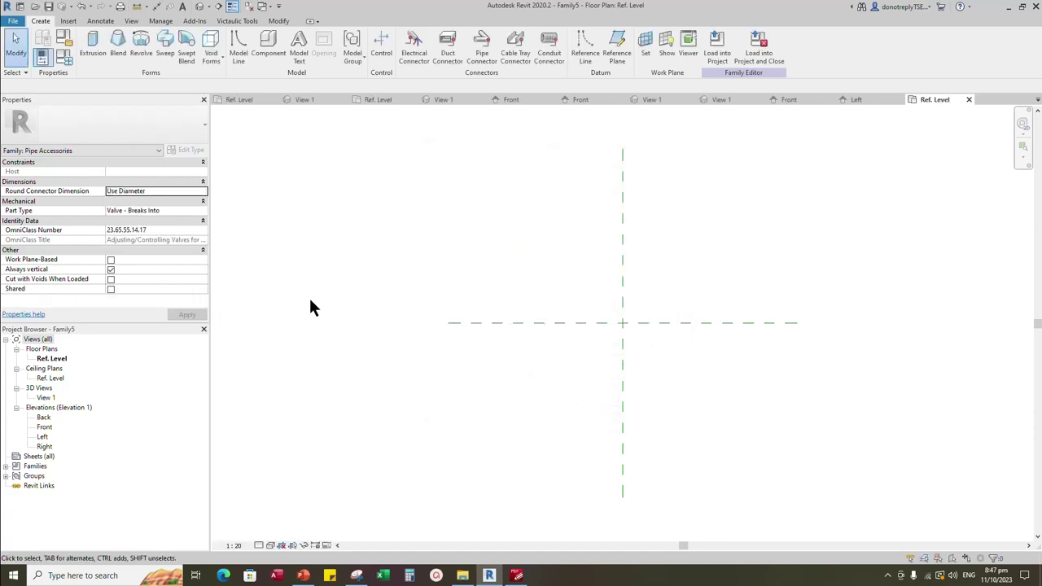
In the Front elevation, place reference planes offset 110 mm above and below the Ref. Level
double_click(43, 427)
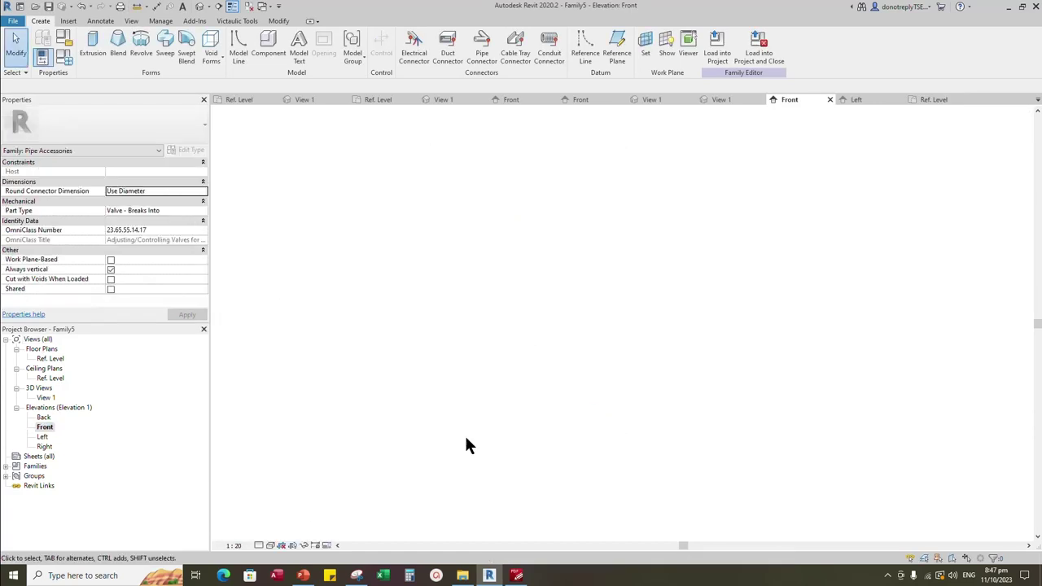
left_click(563, 363)
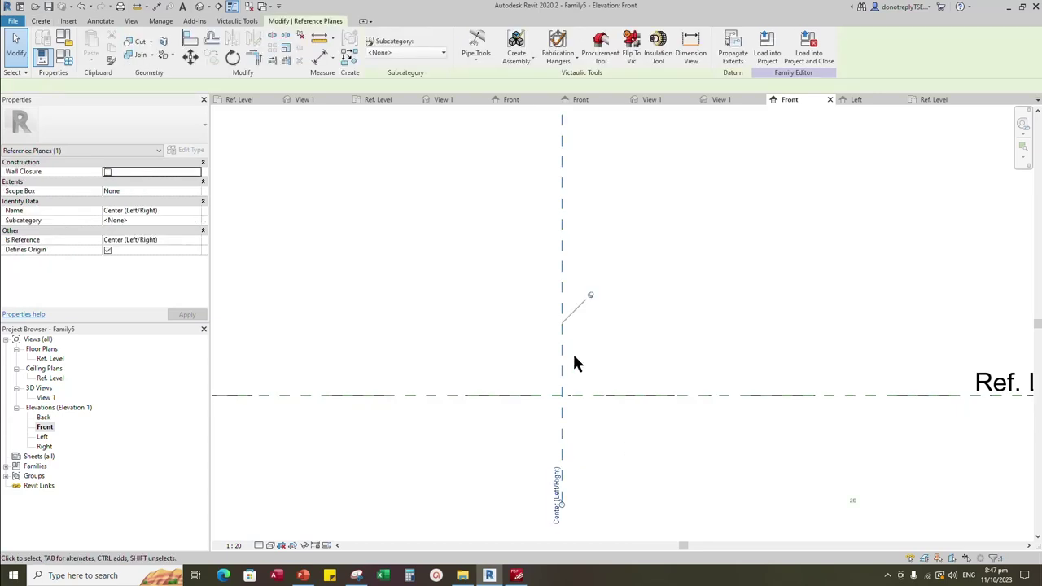
left_click(350, 61)
left_click(384, 37)
left_click_drag(189, 88, 138, 85)
type("11")
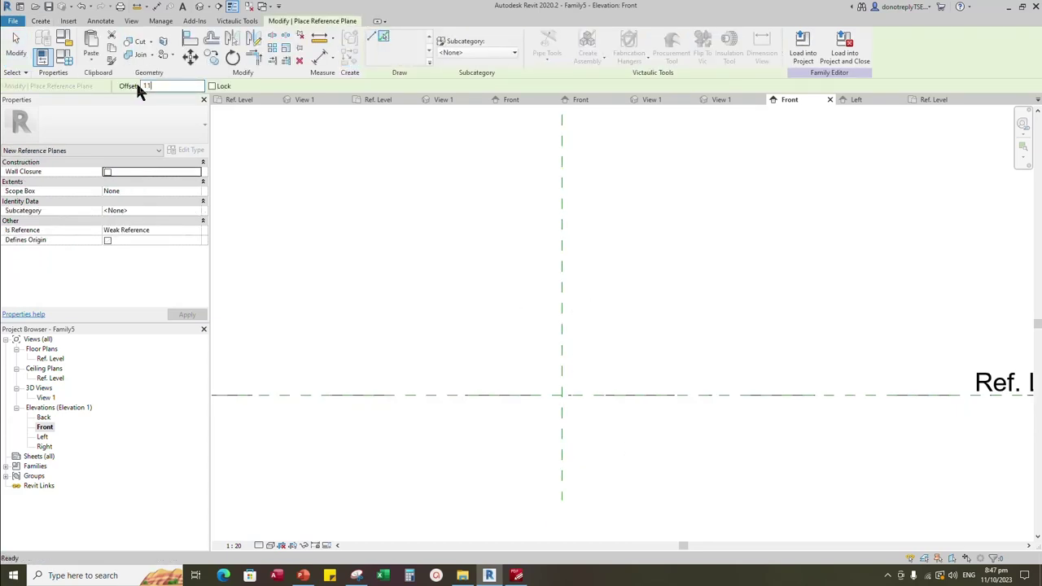
type("0")
left_click(454, 391)
left_click(459, 395)
scroll(458, 396, "down", 1)
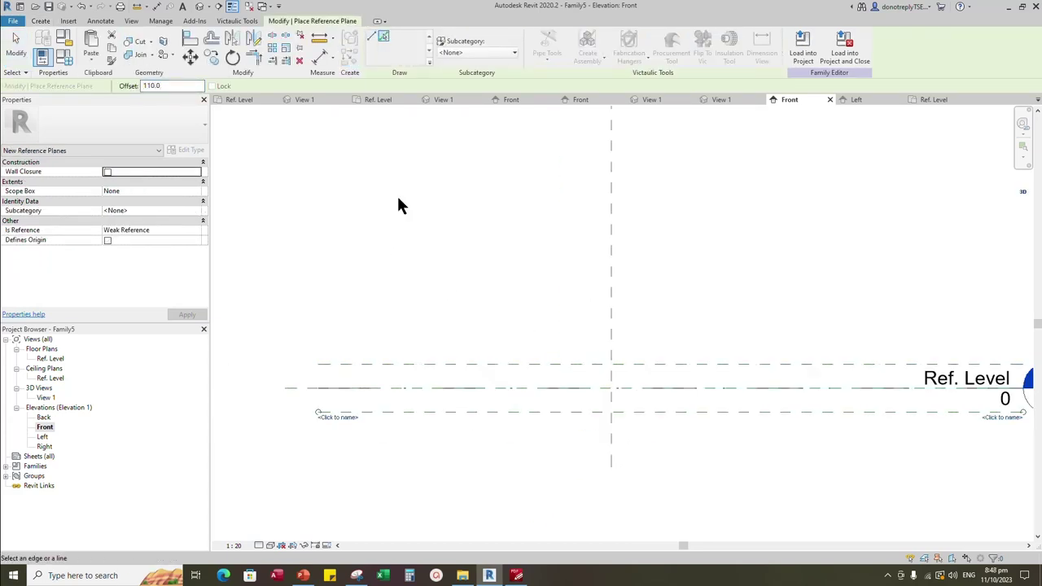
Dimension the two horizontal reference planes and the Ref. Level between them with an equality constraint
key("d")
key("i")
left_click(421, 387)
left_click(395, 365)
left_click(391, 412)
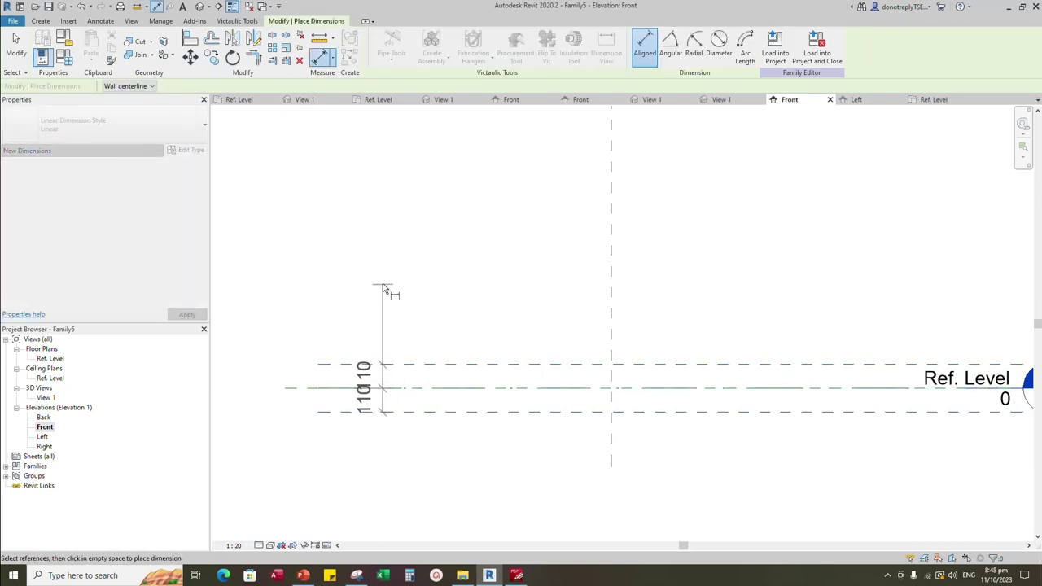
left_click(383, 284)
left_click(440, 388)
Dimension the overall distance between the two horizontal reference planes and set the view scale to 1:10
left_click(339, 363)
left_click(338, 413)
left_click(297, 273)
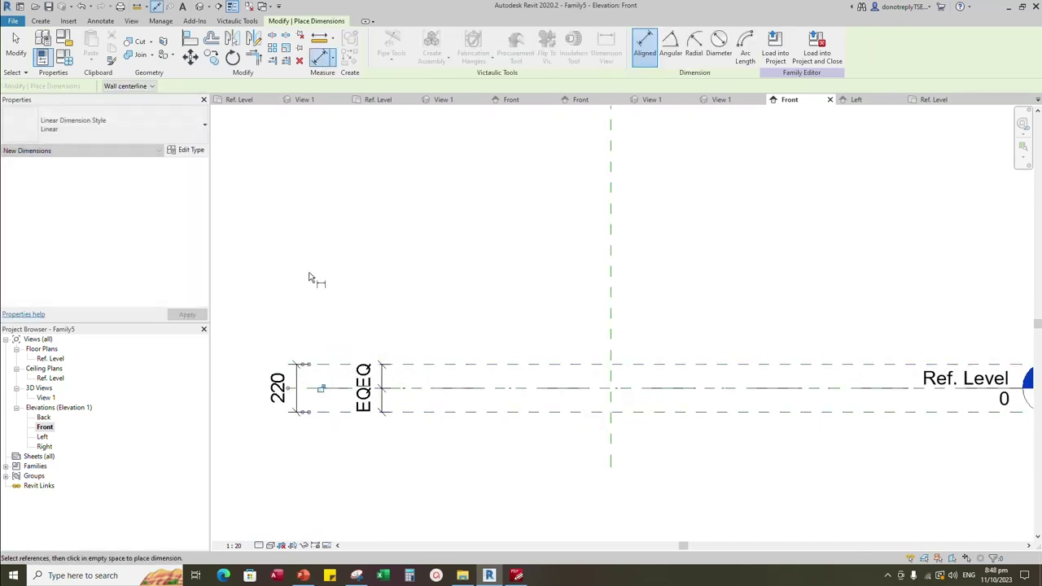
left_click(236, 544)
left_click(244, 456)
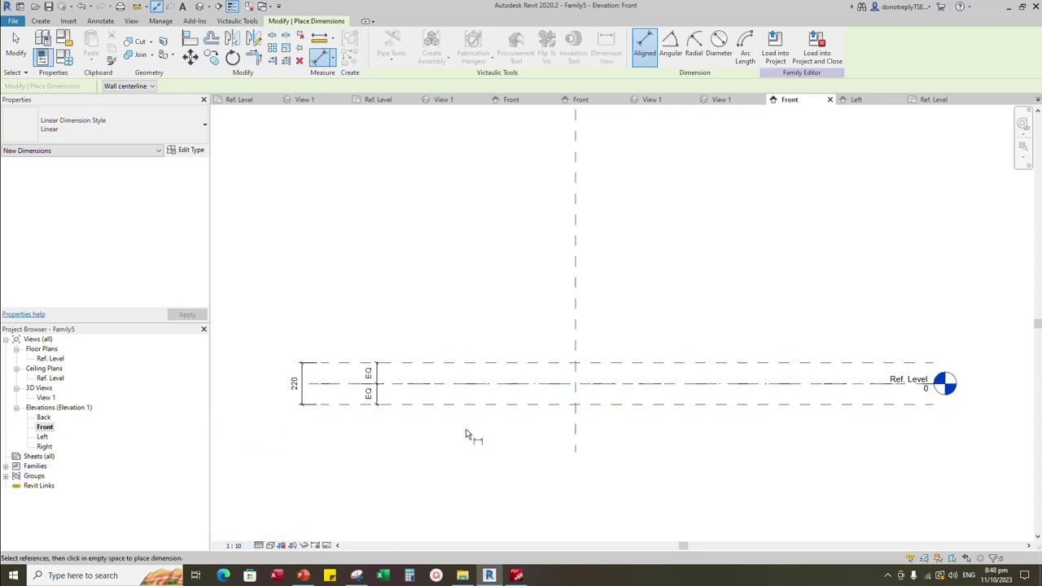
Label the overall dimension between the horizontal planes with a new parameter named D
key("Escape")
key("Escape")
left_click(302, 397)
left_click(484, 49)
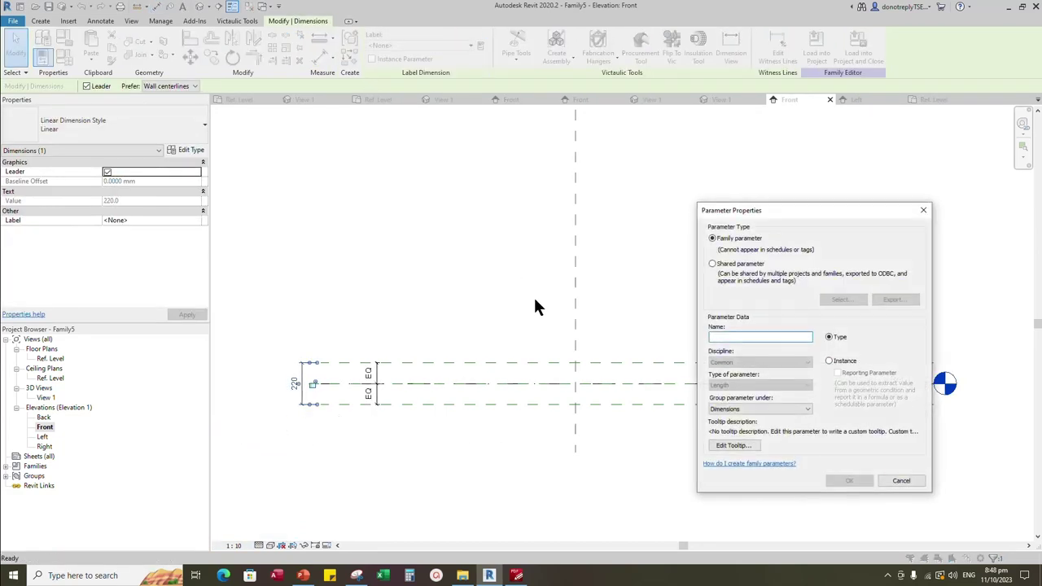
left_click(849, 480)
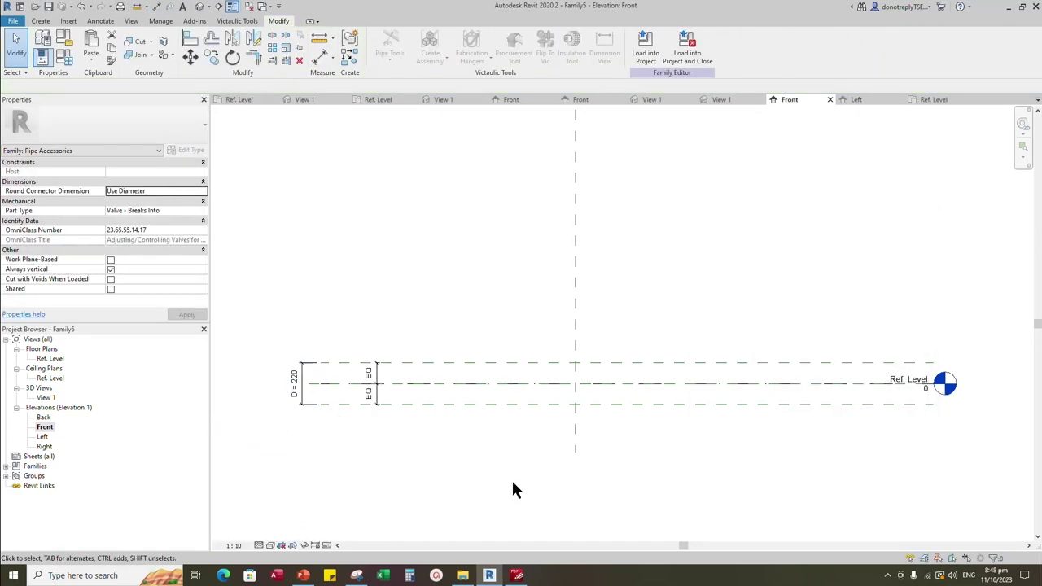
Place reference planes offset 78 mm above and below the Ref. Level
key("r")
key("p")
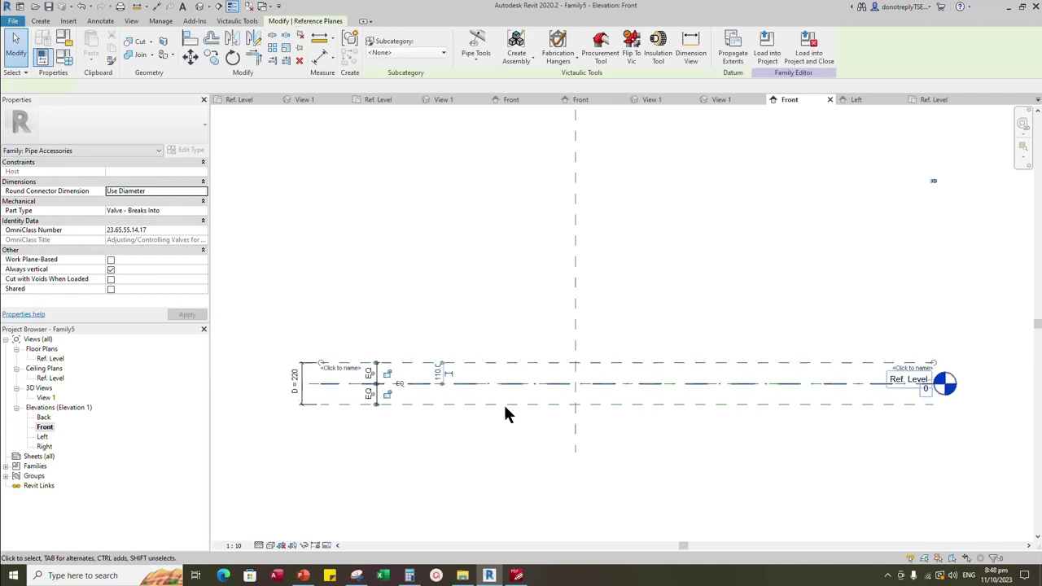
left_click(159, 87)
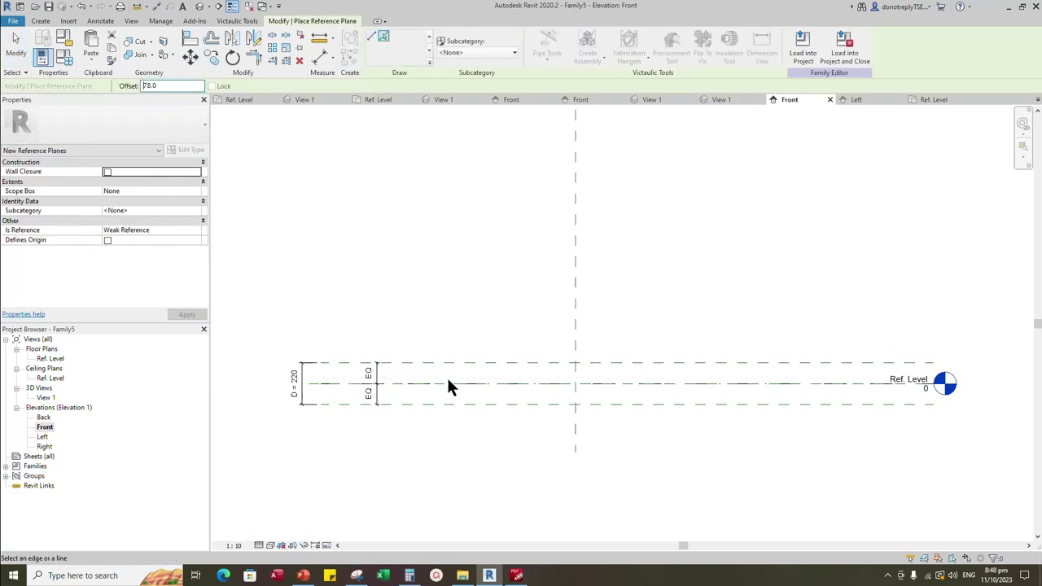
scroll(456, 382, "up", 2)
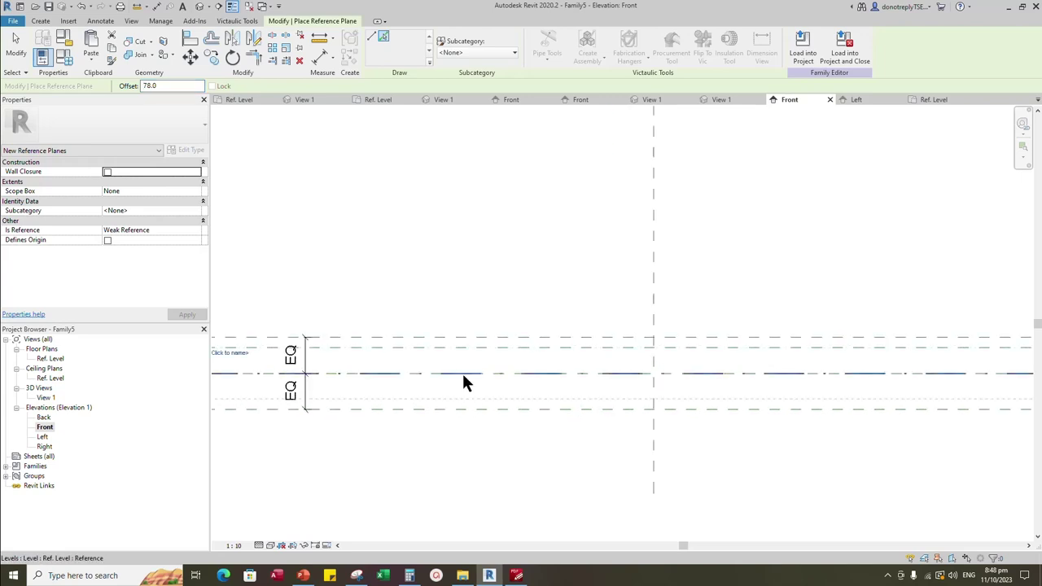
scroll(582, 377, "down", 2)
Dimension the inner pair of horizontal planes about the Ref. Level with an equality constraint
left_click(320, 59)
scroll(526, 370, "up", 1)
left_click(511, 358)
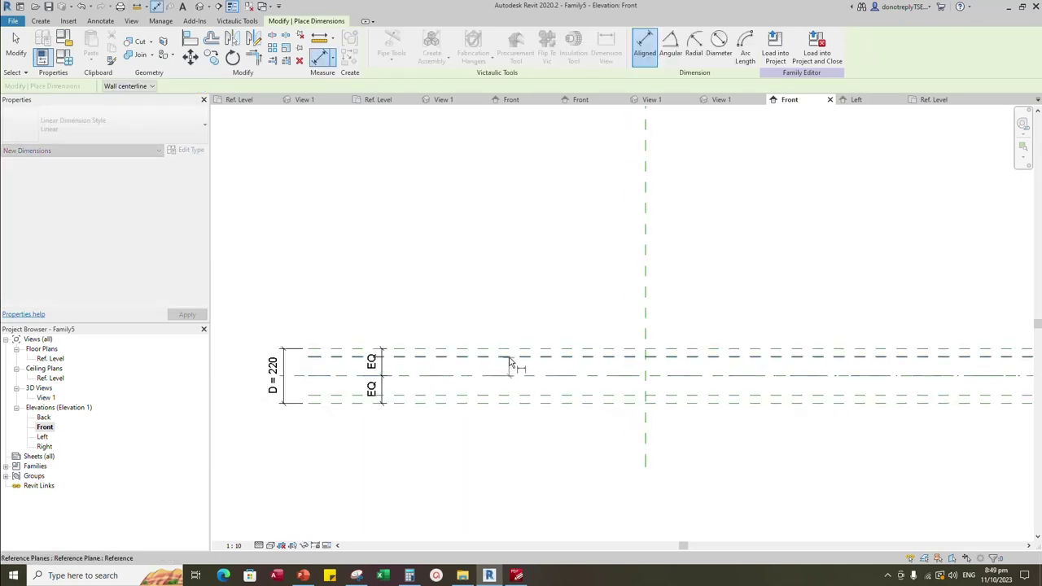
left_click(511, 375)
left_click(511, 392)
left_click(491, 304)
left_click(522, 376)
Dimension the overall distance between the inner horizontal planes and label it with a new instance parameter named d
left_click(432, 357)
left_click(450, 396)
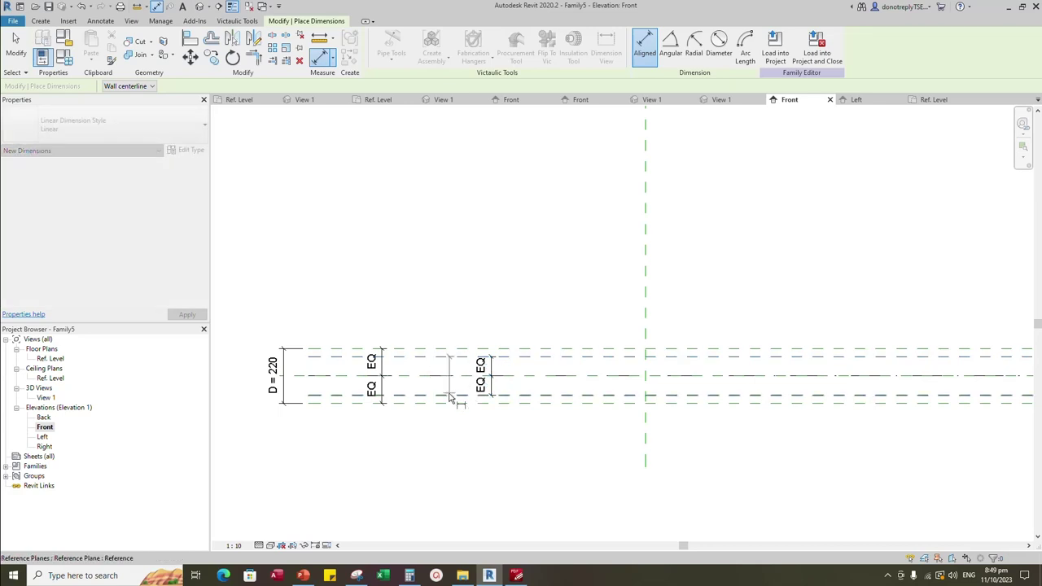
left_click(448, 330)
key("Escape")
left_click(448, 372)
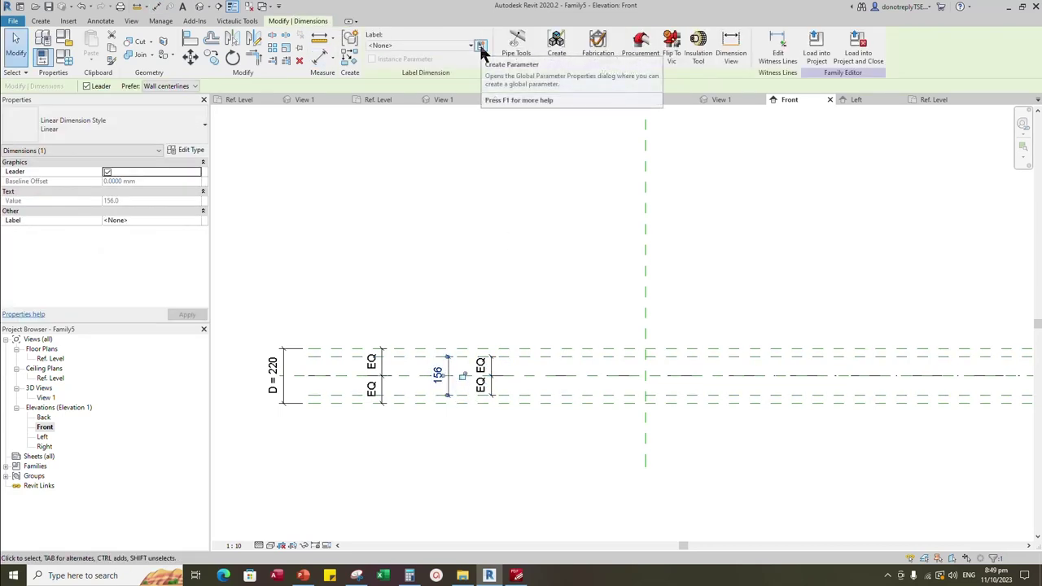
left_click(481, 46)
left_click(848, 481)
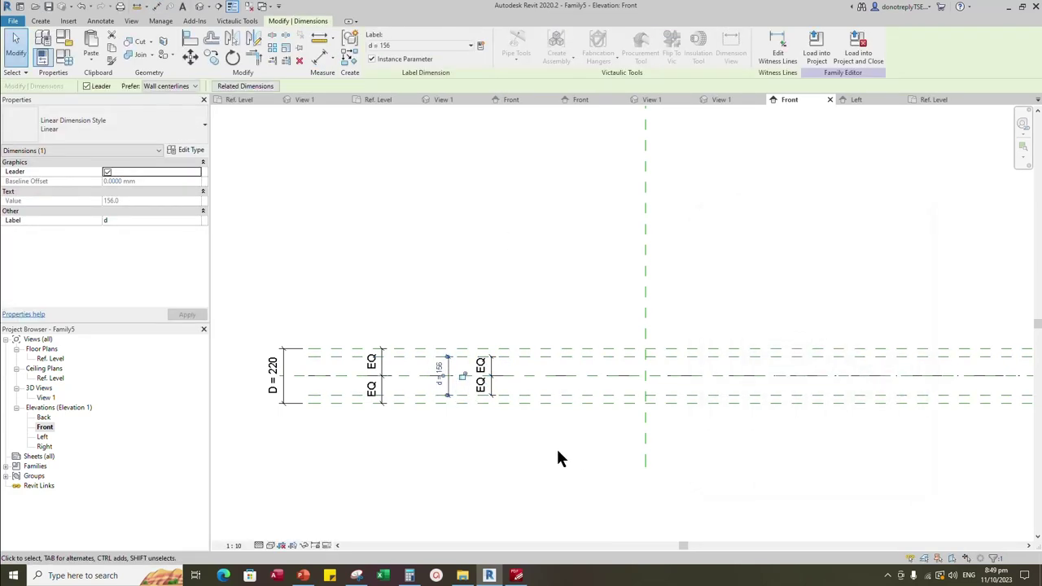
left_click(565, 458)
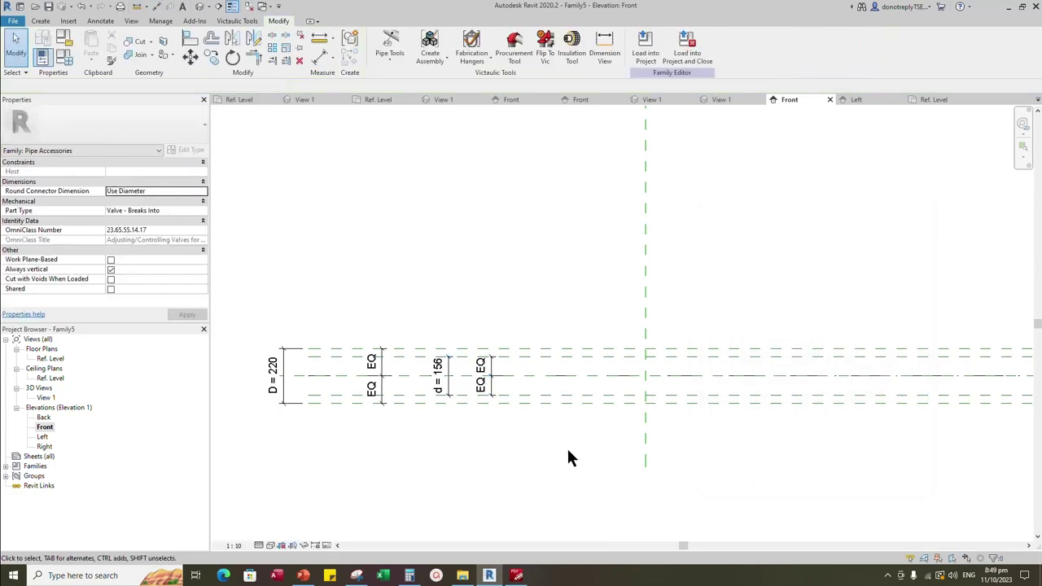
Place vertical reference planes offset 114.5 mm on both sides of the Center (Left/Right) plane
left_click(645, 252)
left_click(353, 57)
left_click(384, 36)
left_click_drag(161, 87, 129, 86)
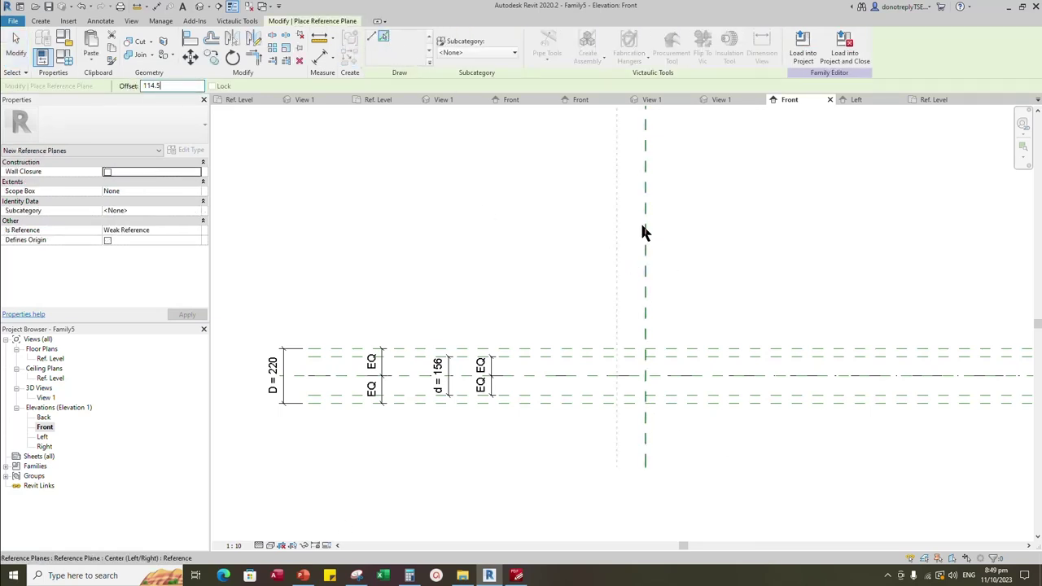
left_click(642, 236)
left_click(647, 307)
Dimension the three vertical reference planes with an equality constraint about the center plane
left_click(319, 58)
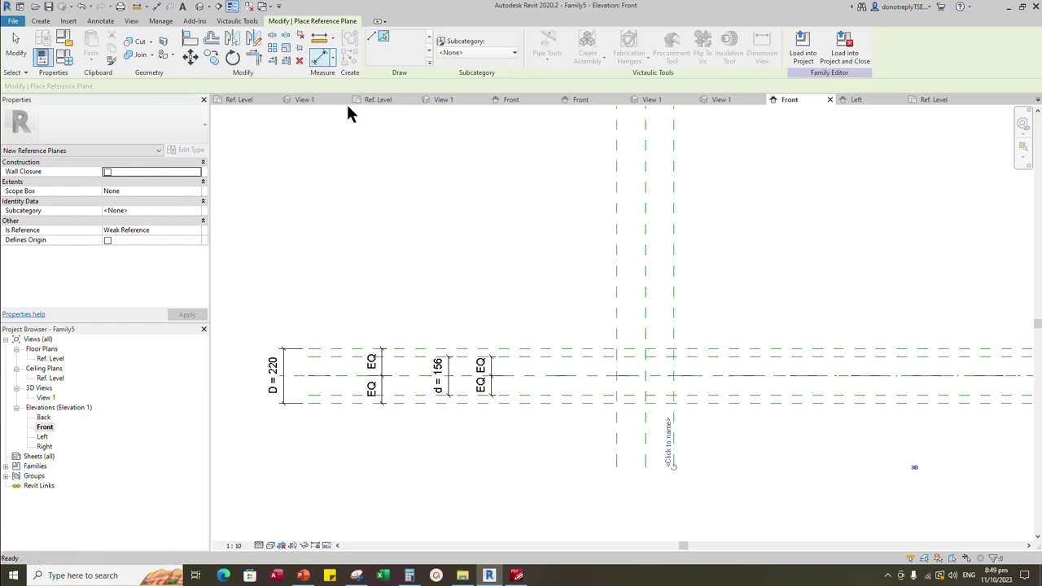
left_click(617, 192)
left_click(645, 190)
left_click(673, 184)
left_click(692, 190)
left_click(644, 222)
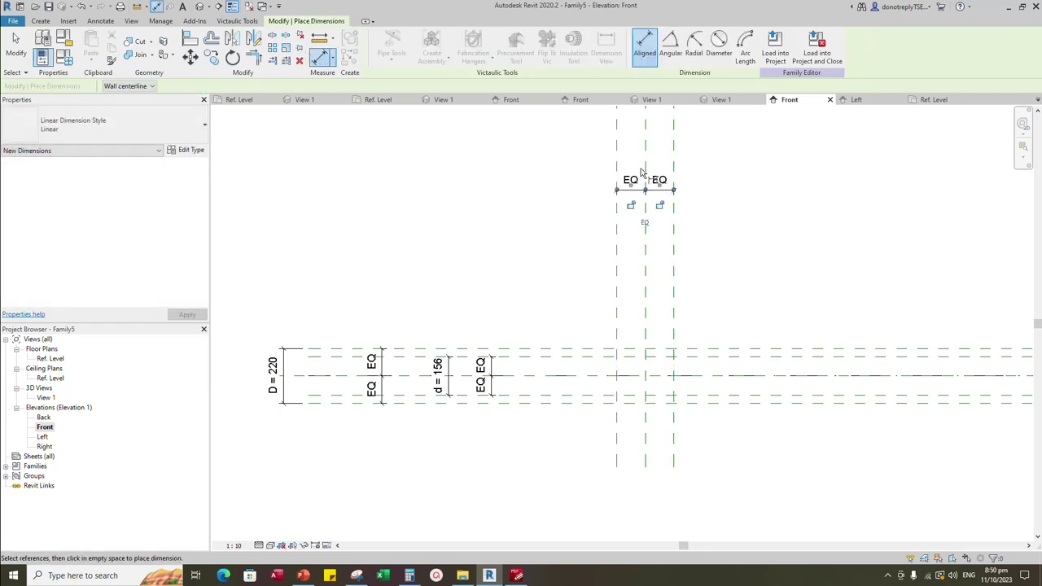
Dimension the overall distance between the outer vertical planes and label it with a new instance parameter named L
left_click(617, 156)
left_click(674, 154)
left_click(724, 142)
key("Escape")
key("Escape")
left_click(663, 145)
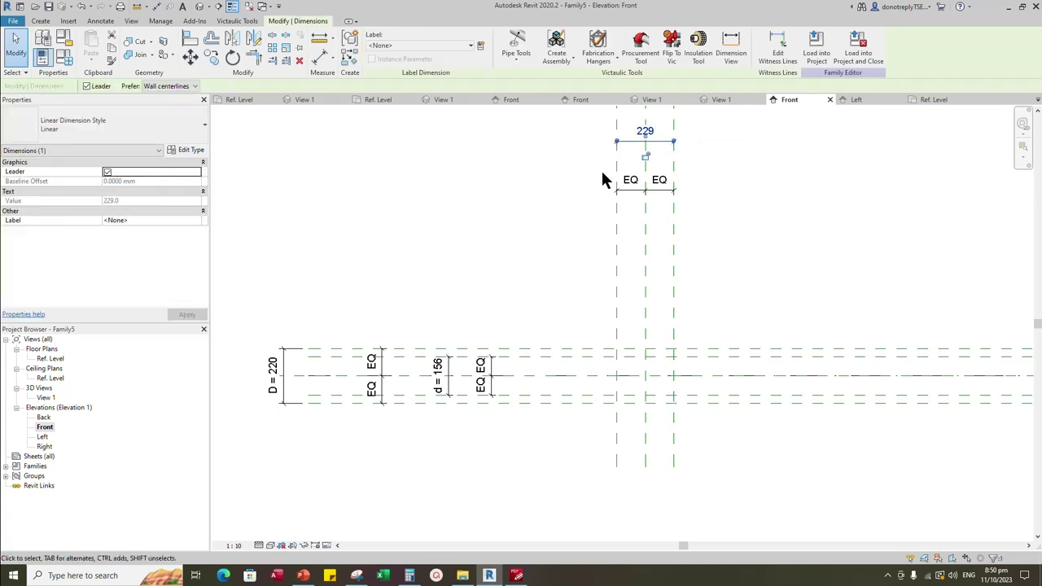
left_click(480, 48)
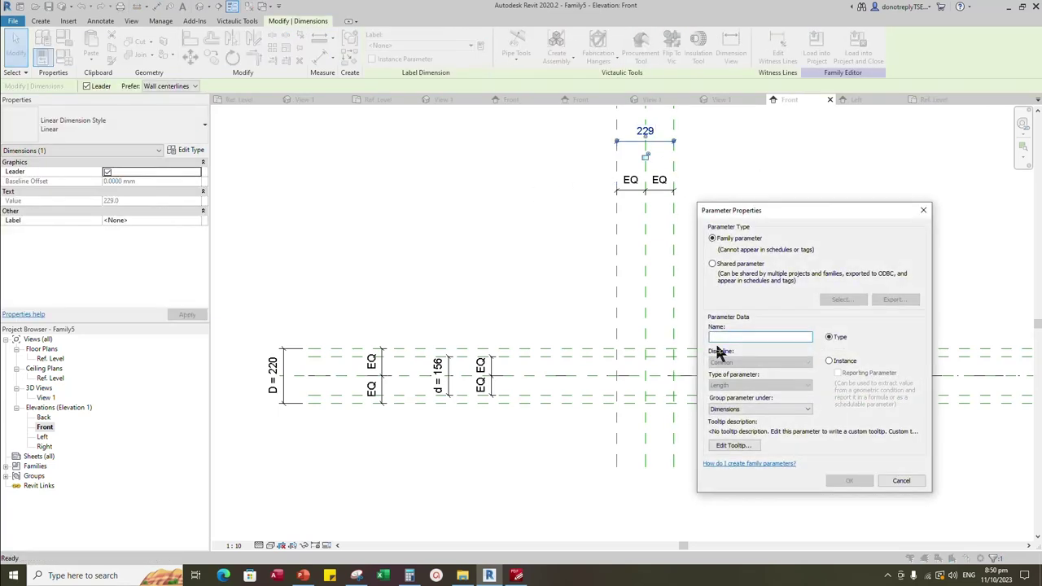
type("L")
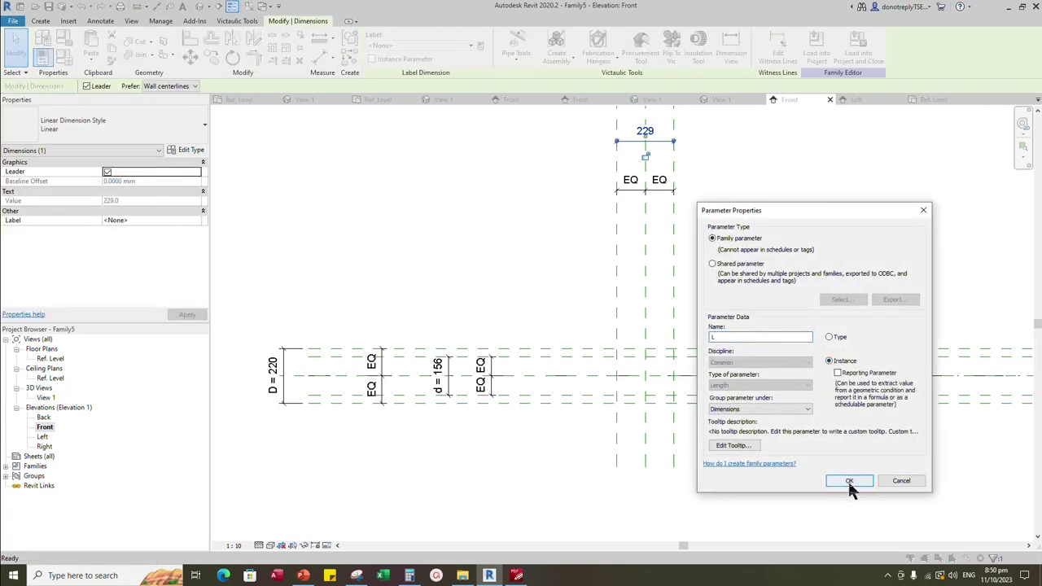
left_click(847, 480)
left_click(798, 443)
Place reference planes offset 19 mm inward from each outer vertical reference plane
scroll(583, 464, "up", 2)
key("r")
key("p")
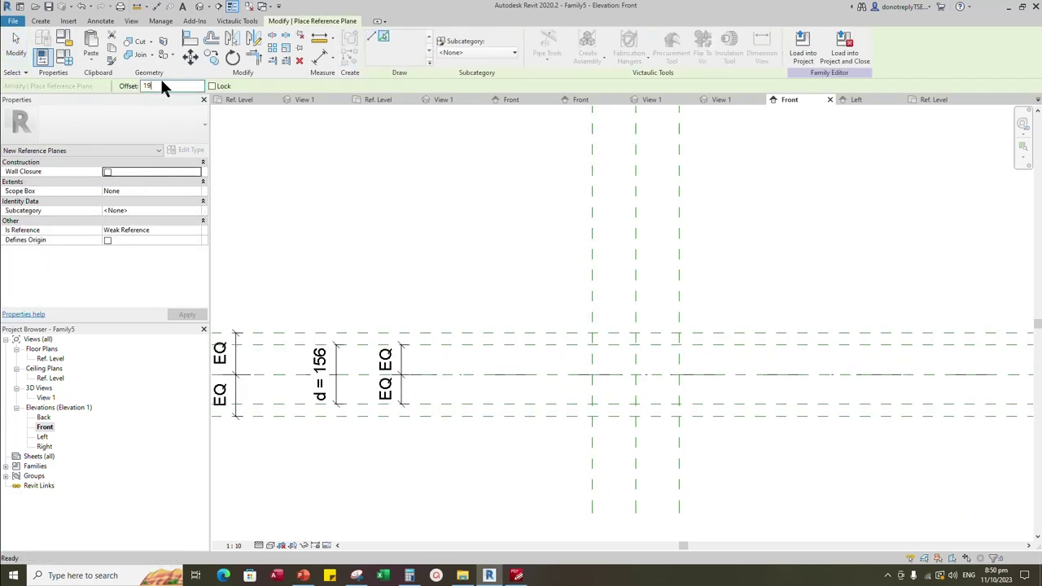
left_click(595, 258)
left_click(677, 260)
Dimension the gap between each outer vertical reference plane and the plane offset 19 mm inward from it
key("d")
key("i")
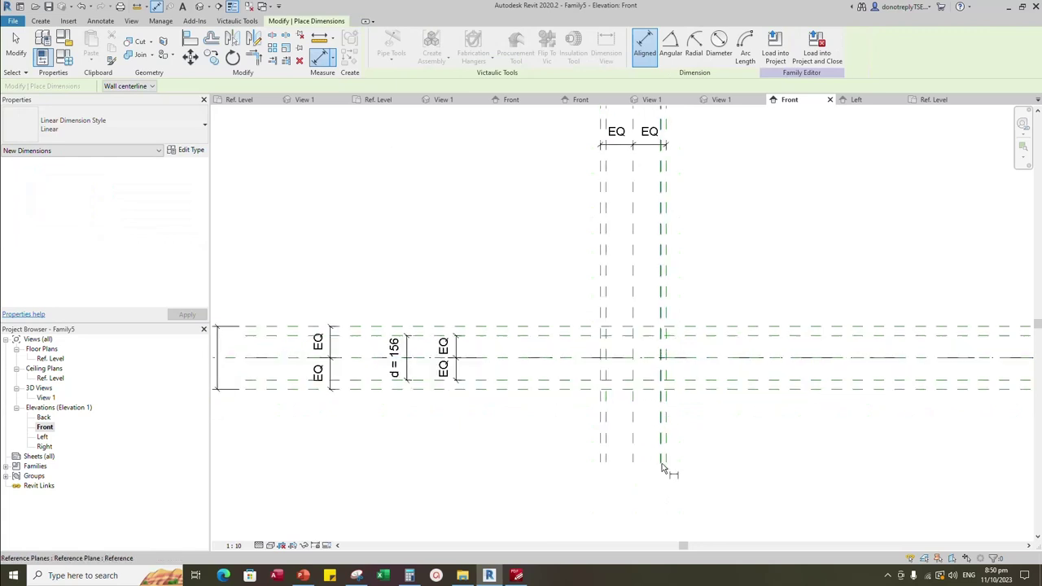
scroll(662, 464, "down", 1)
scroll(688, 223, "up", 2)
left_click(656, 245)
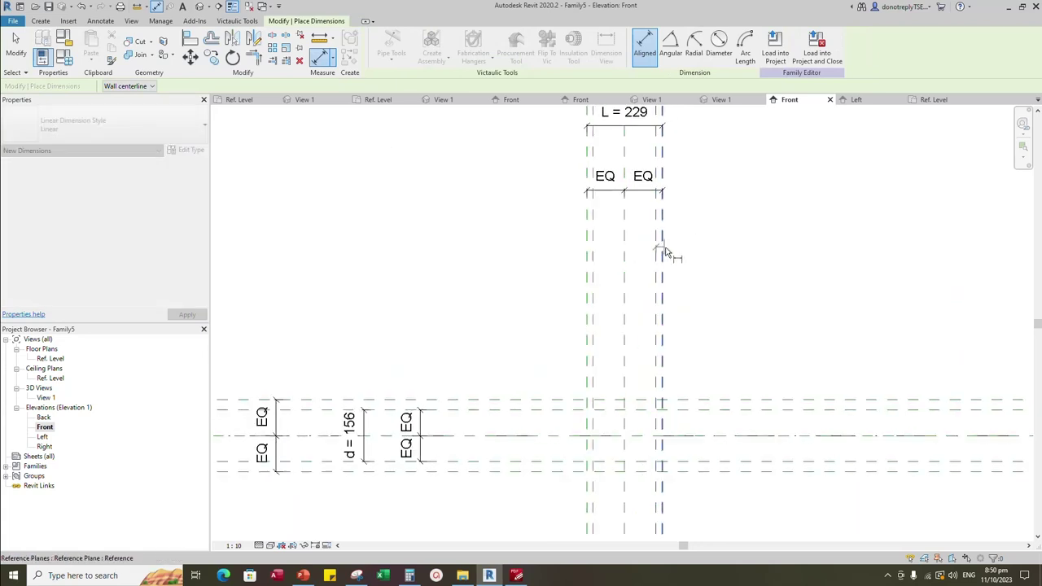
left_click(662, 249)
left_click(642, 259)
left_click(593, 258)
left_click(587, 258)
left_click(530, 250)
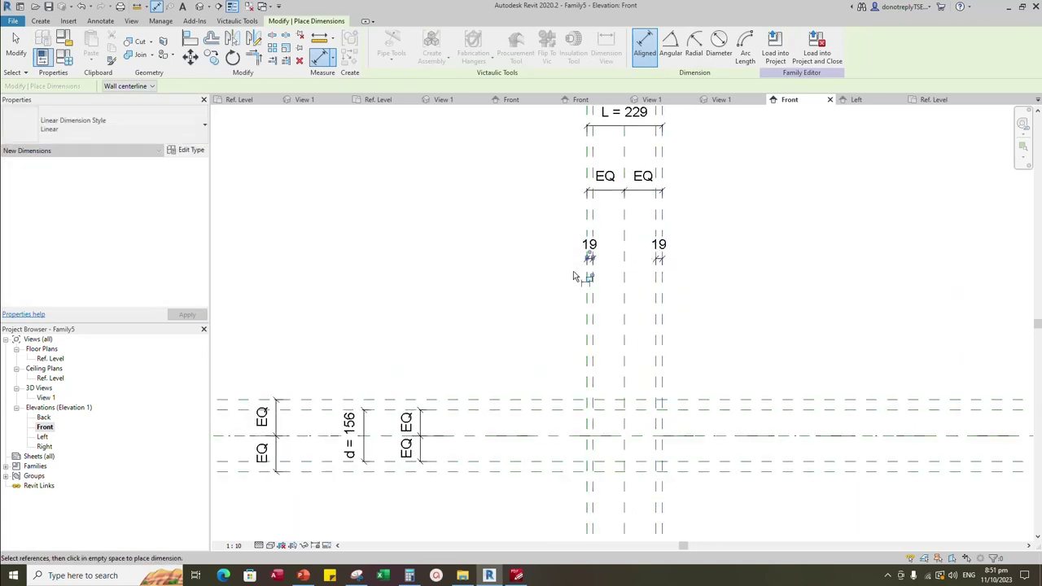
key("Escape")
Label both 19 mm dimensions with a new instance parameter named C
left_click(661, 258)
left_click(591, 259, "ctrl")
left_click(480, 47)
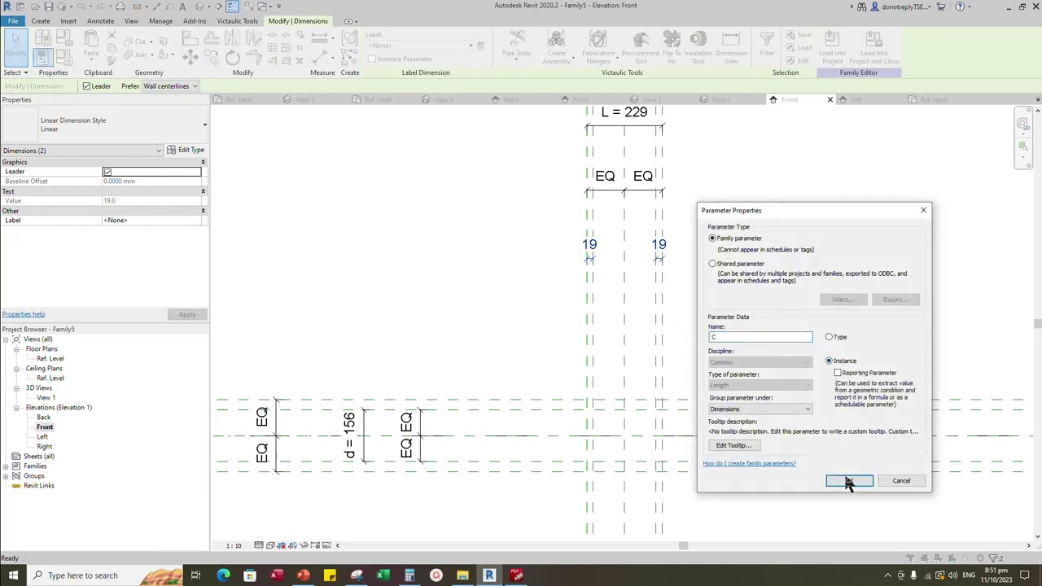
left_click(849, 480)
key("Escape")
Place vertical reference planes offset 3 mm inward from each outer vertical reference plane
scroll(745, 267, "down", 1)
scroll(700, 456, "up", 2)
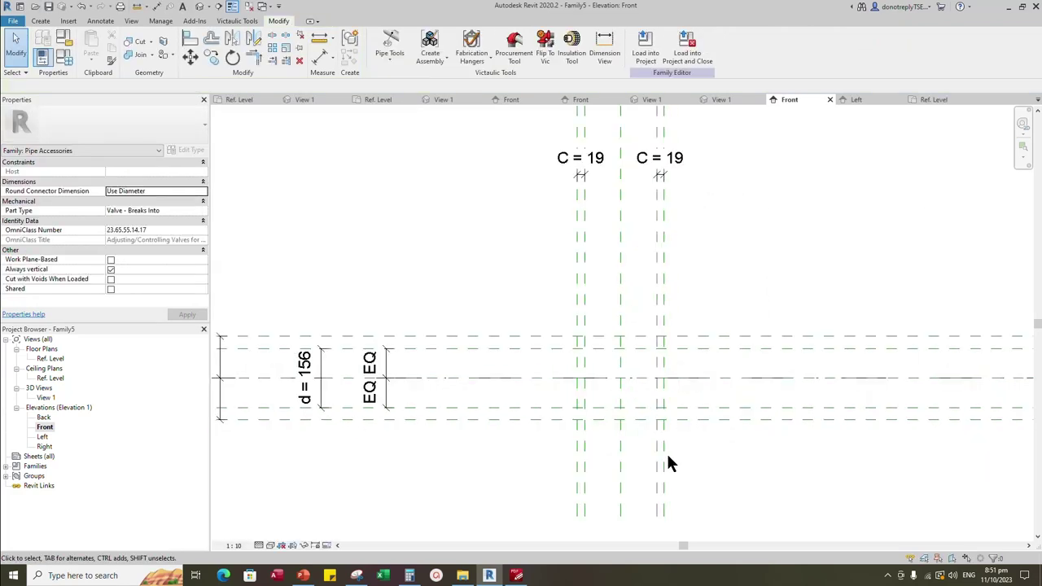
key("r")
key("p")
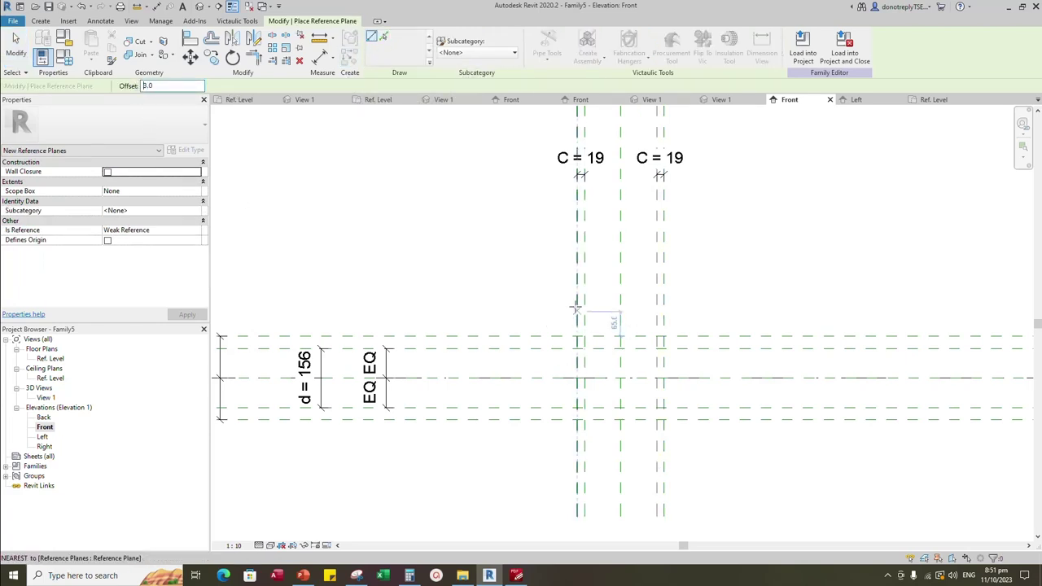
left_click(577, 255)
scroll(579, 450, "up", 2)
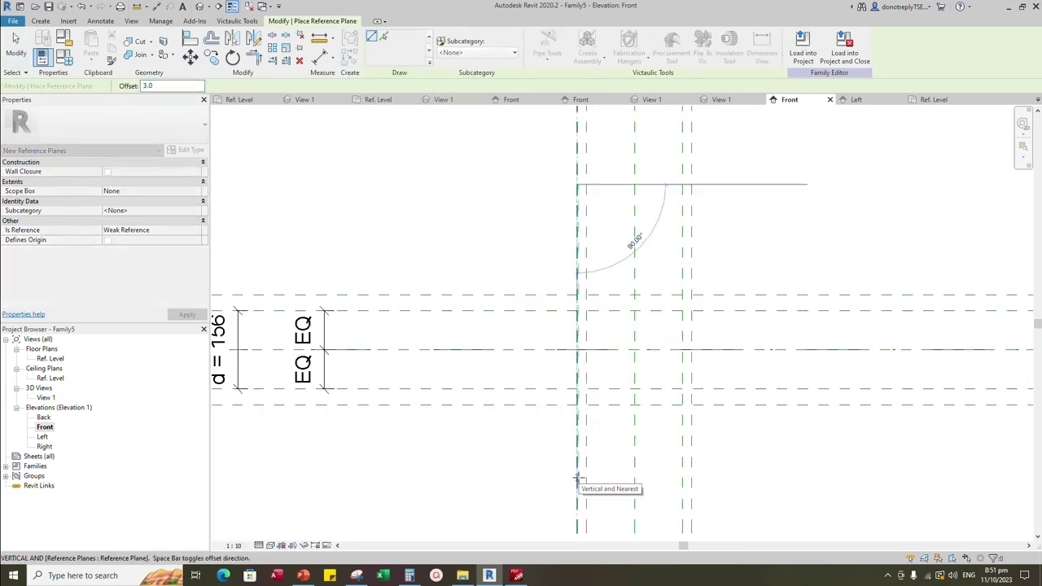
left_click(578, 478)
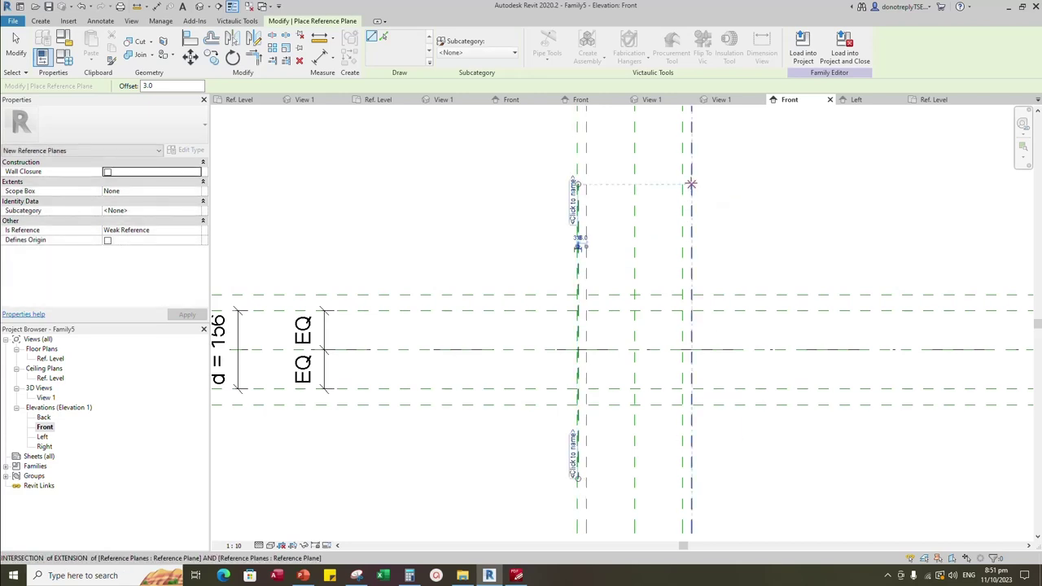
left_click(692, 185)
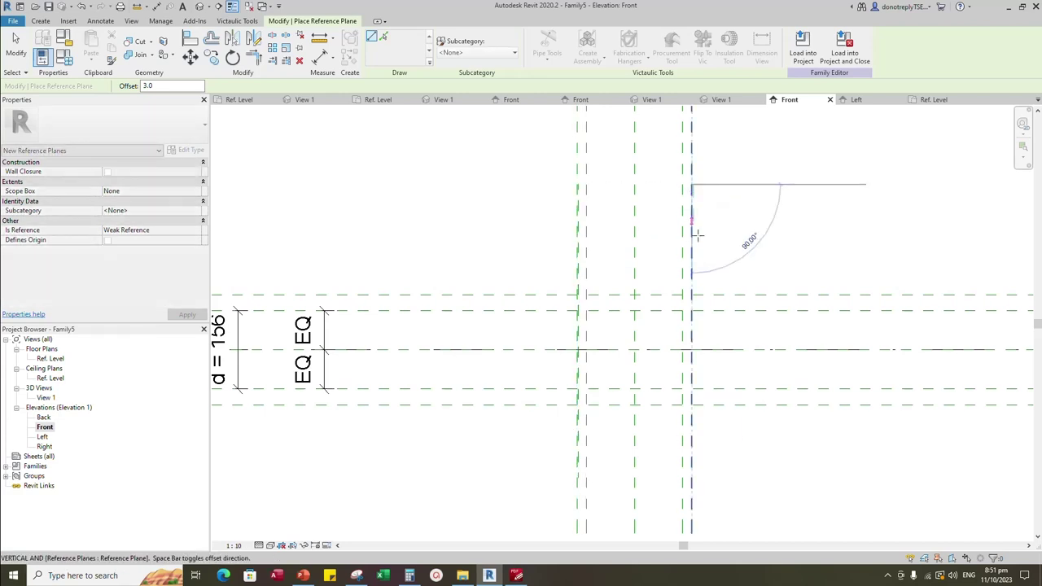
left_click(691, 474)
Dimension the gap between each outer vertical reference plane and its adjacent 3 mm offset plane
key("d")
key("i")
scroll(569, 198, "up", 2)
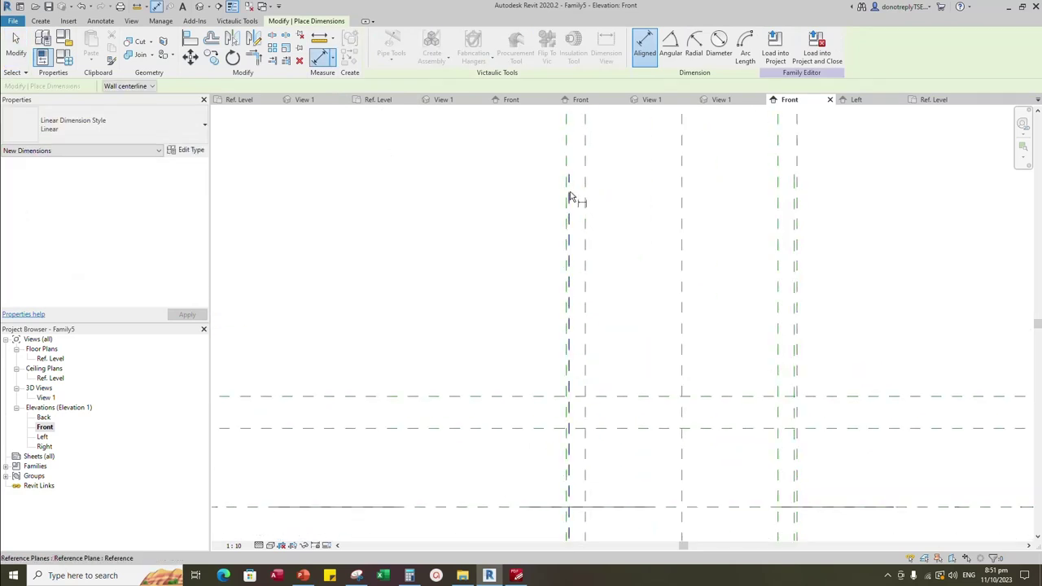
left_click(565, 199)
scroll(577, 263, "down", 3)
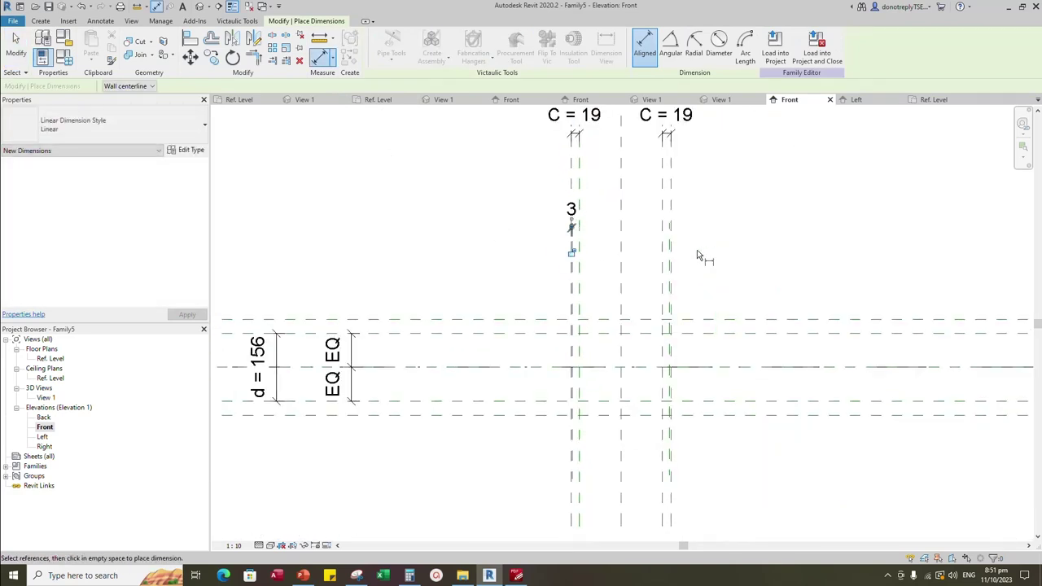
scroll(683, 248, "up", 2)
left_click(669, 241)
left_click(622, 218)
key("Escape")
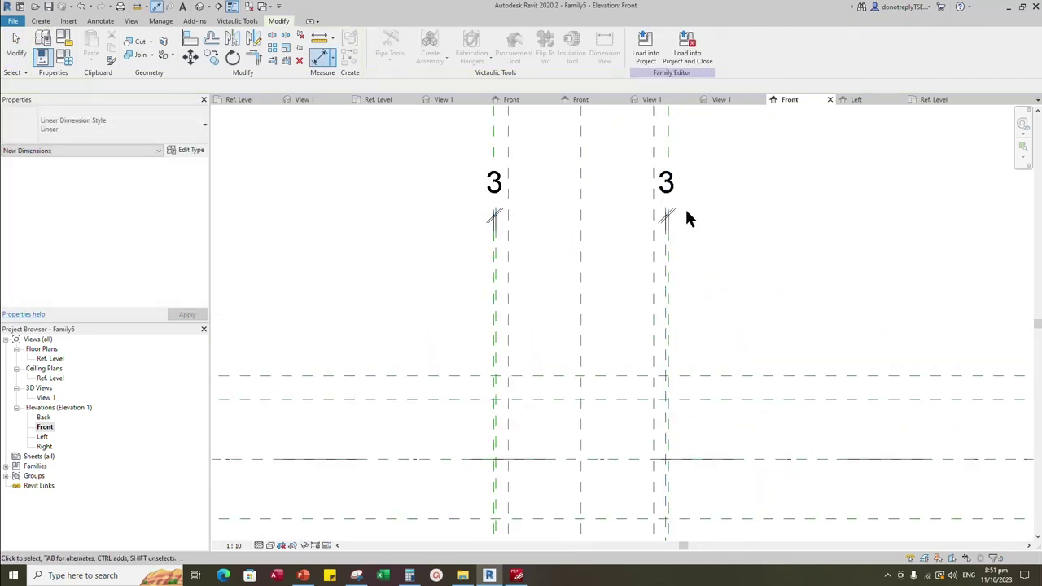
Label both 3 mm dimensions with a new instance parameter named T
left_click(668, 214)
left_click(492, 199, "ctrl")
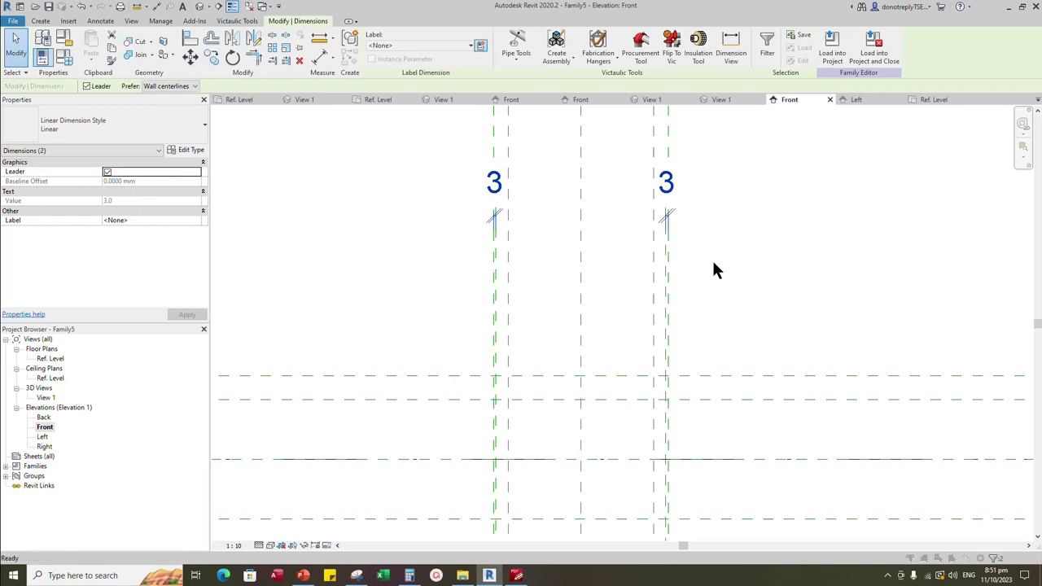
type("T")
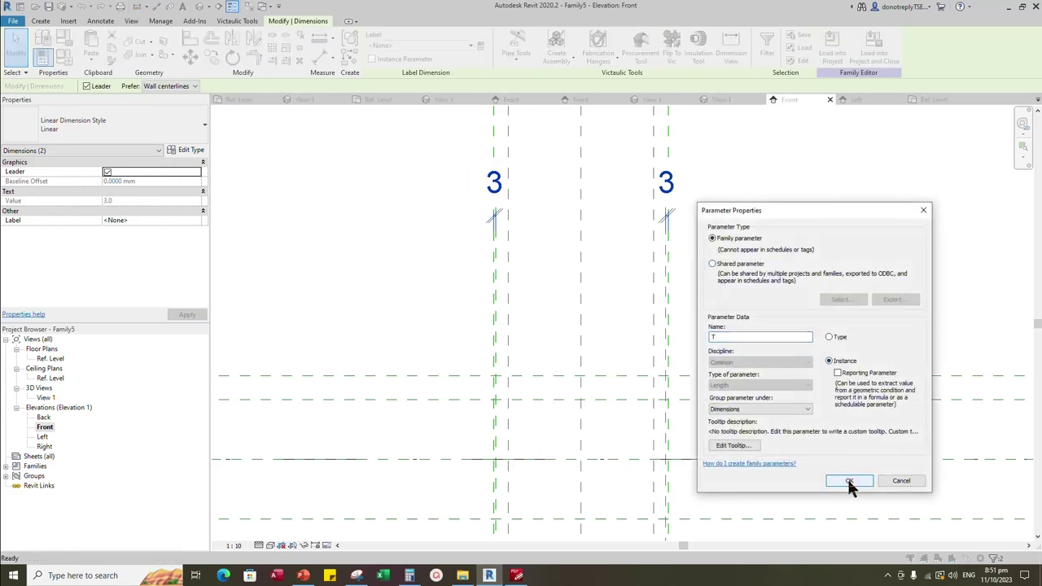
left_click(849, 480)
left_click(759, 271)
Start a solid revolve and draw its boundary 78 mm up the left outer plane from the centre line, with a 3 mm step inward
scroll(836, 317, "down", 3)
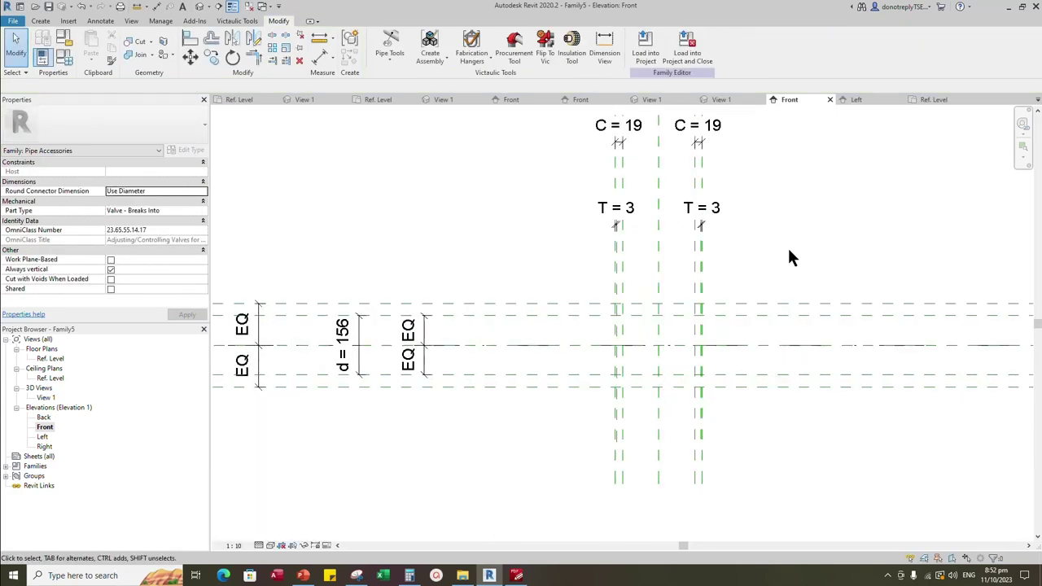
scroll(788, 250, "up", 1)
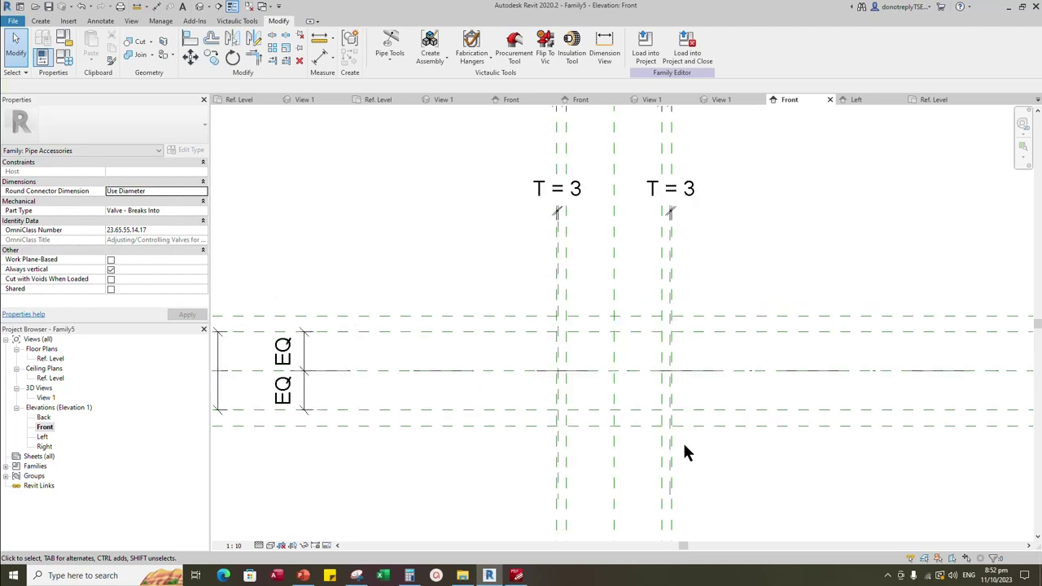
left_click(40, 22)
left_click(140, 45)
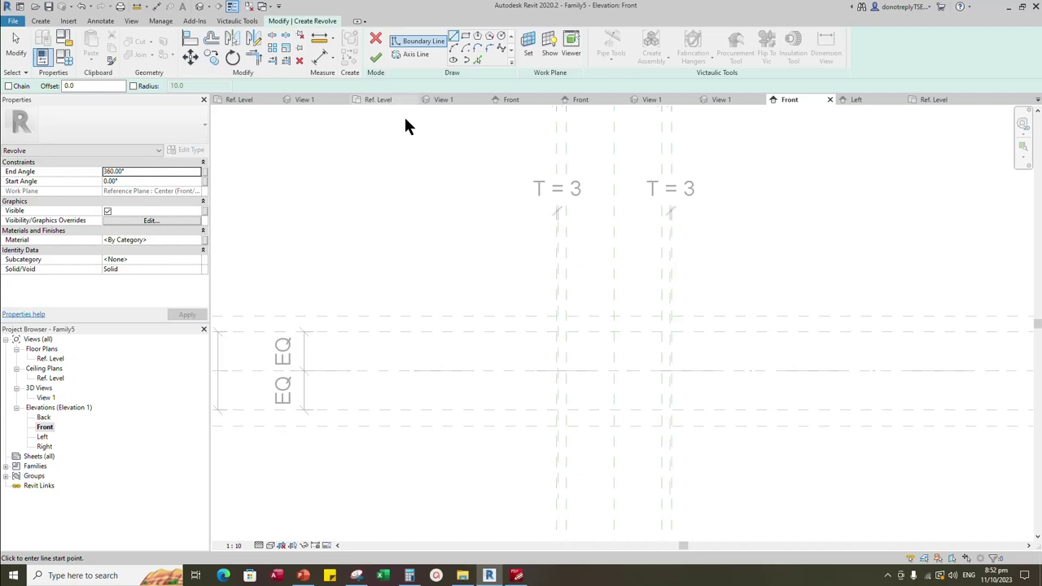
scroll(573, 377, "up", 3)
left_click(525, 362)
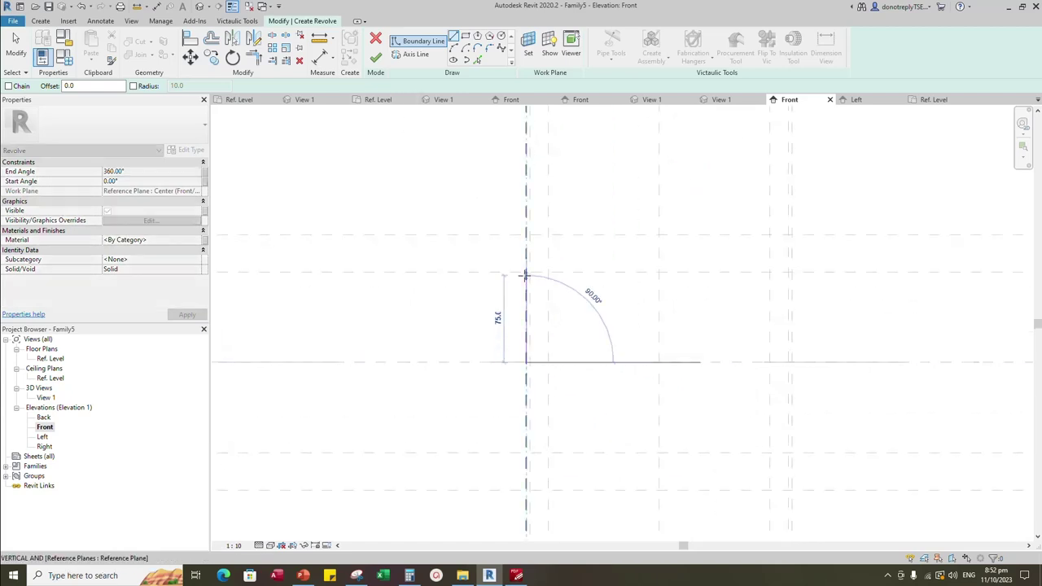
scroll(526, 273, "up", 5)
left_click(532, 264)
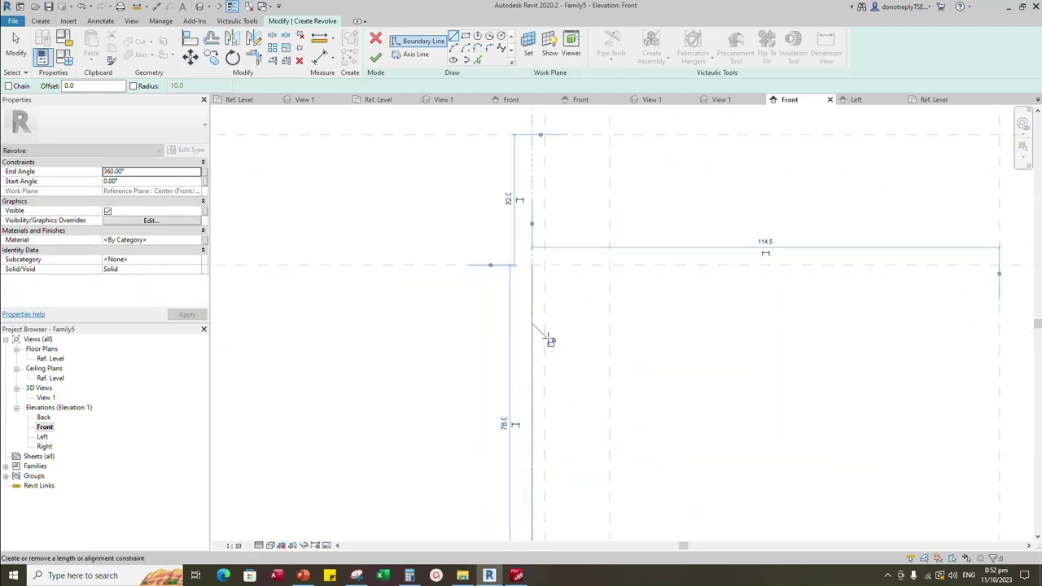
scroll(537, 307, "down", 3)
scroll(537, 291, "up", 4)
left_click(530, 279)
left_click(546, 279)
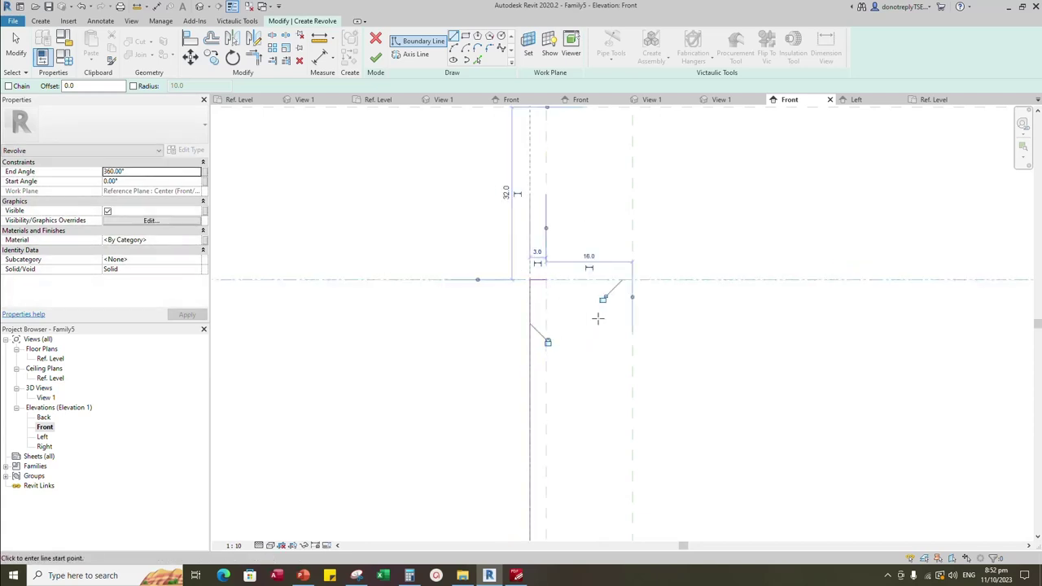
Draw the left flange outline, 32 mm high and 16 mm wide, along the reference planes and lock its lines to them
left_click(546, 280)
scroll(541, 373, "down", 2)
left_click(543, 240)
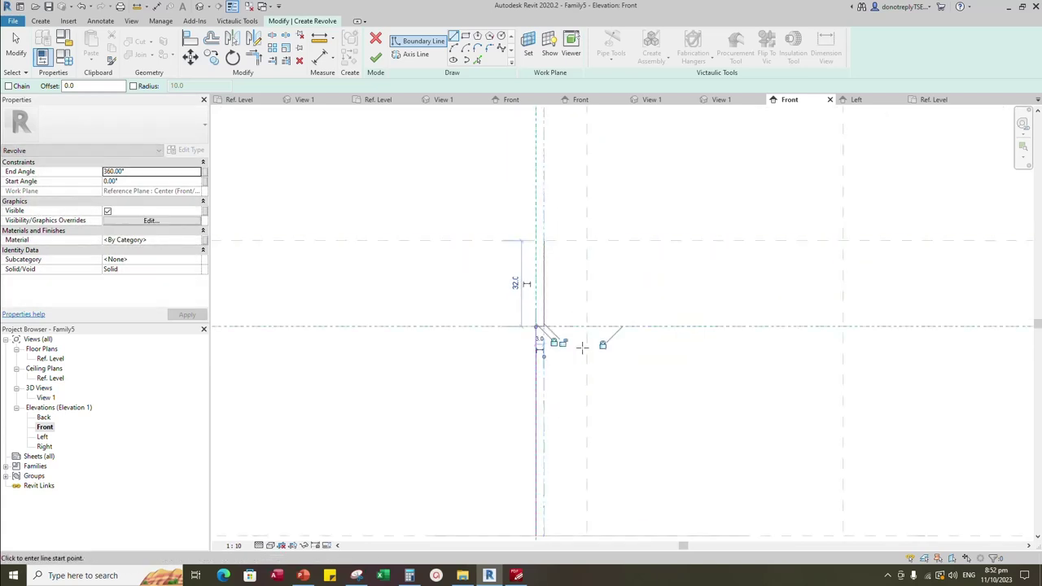
left_click(544, 240)
left_click(586, 240)
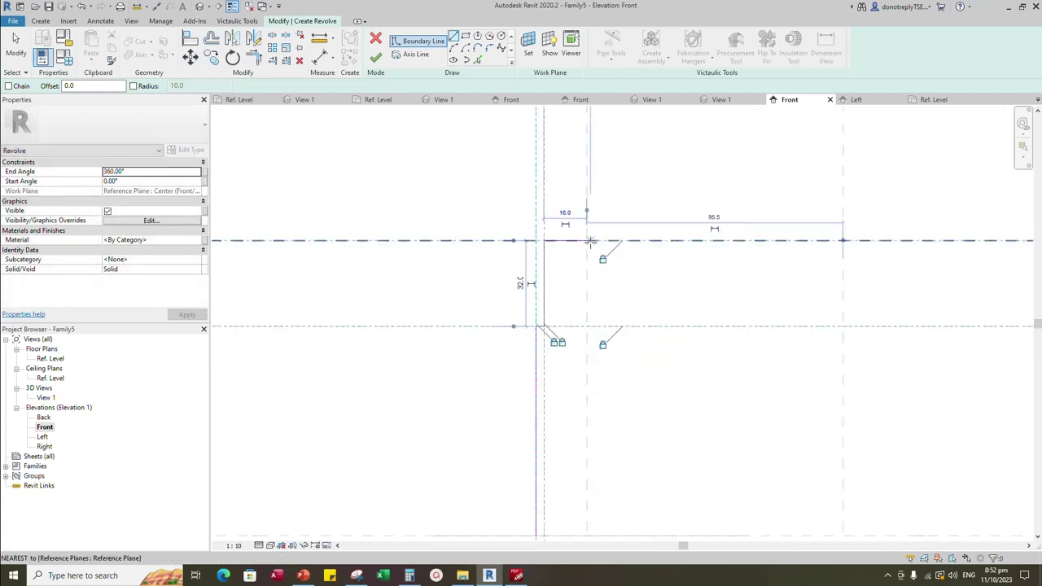
left_click(586, 240)
left_click(586, 326)
Draw the 191 mm body edge between the flanges and the right flange outline, 16 mm wide and 32 mm high
left_click(586, 326)
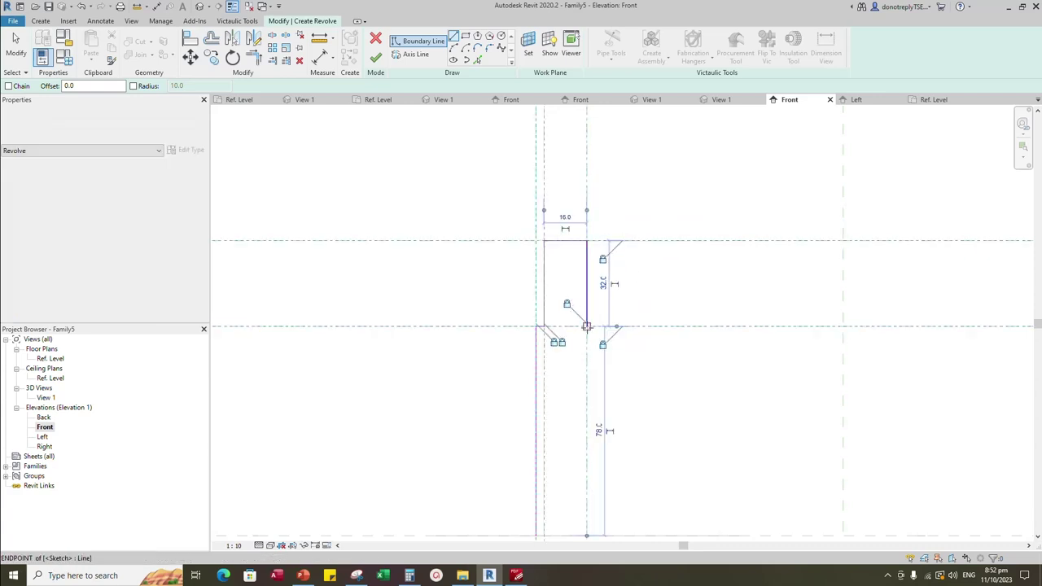
scroll(529, 327, "down", 2)
scroll(816, 328, "up", 1)
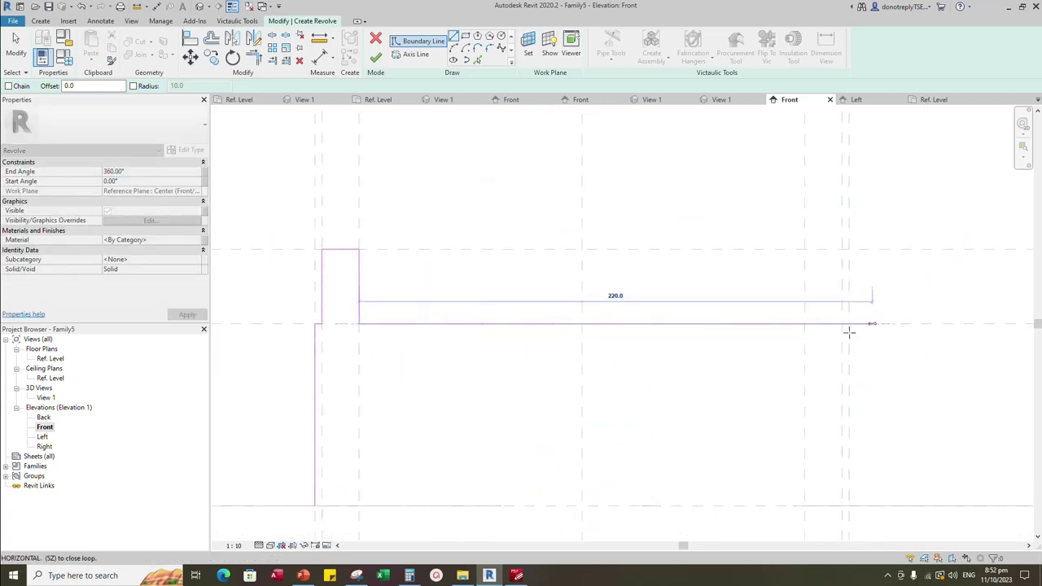
left_click(804, 323)
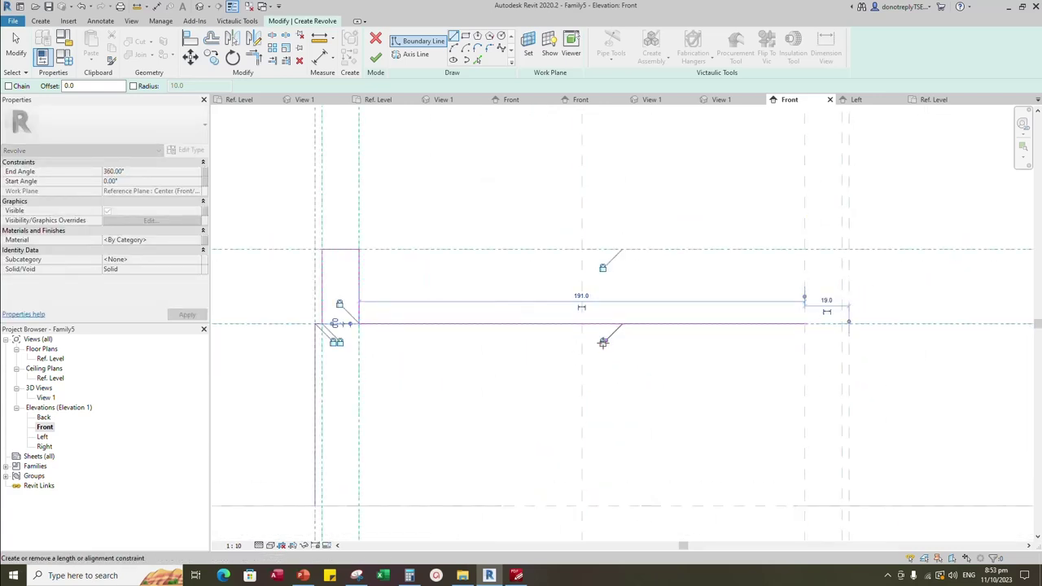
left_click(806, 249)
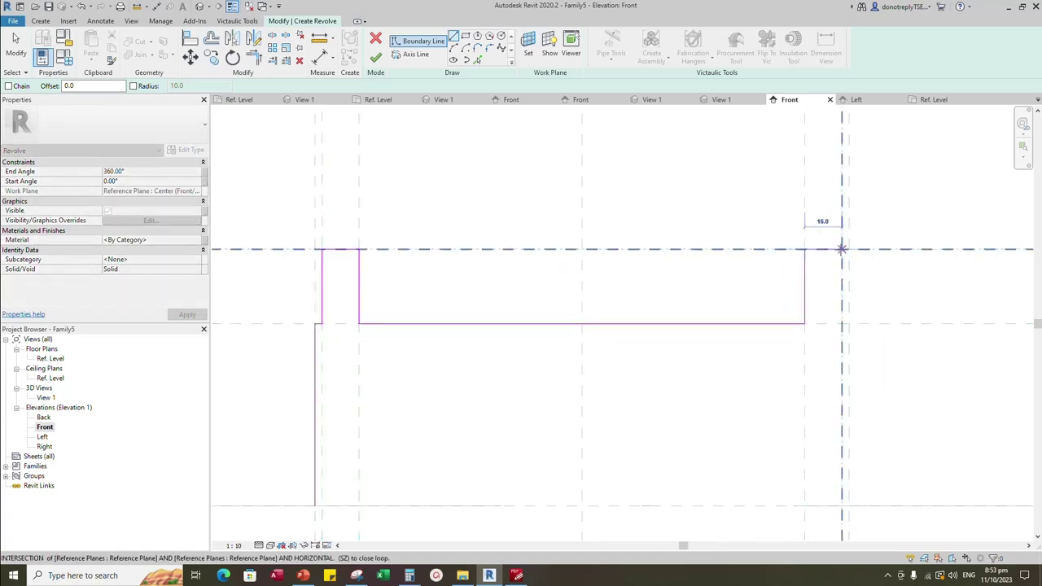
left_click(848, 249)
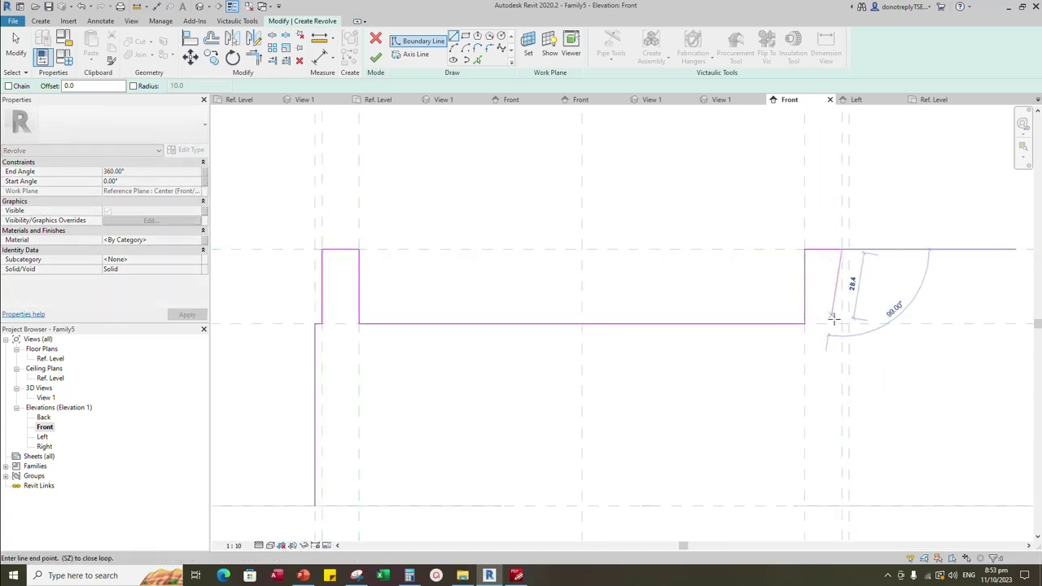
left_click(842, 324)
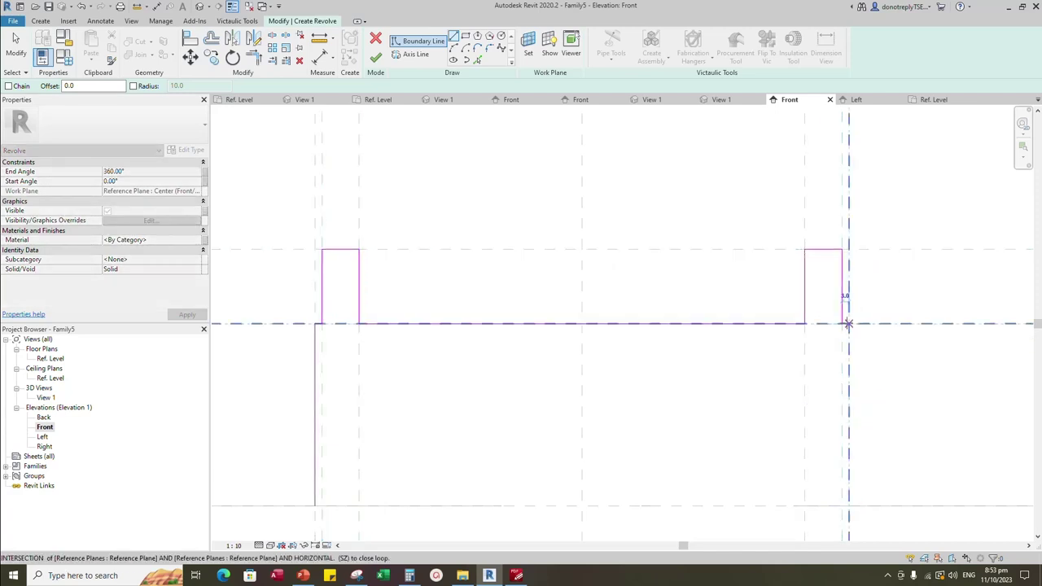
Draw the 3 mm step and 78 mm edge at the right end, and close the boundary along the horizontal centre line
scroll(841, 324, "down", 2)
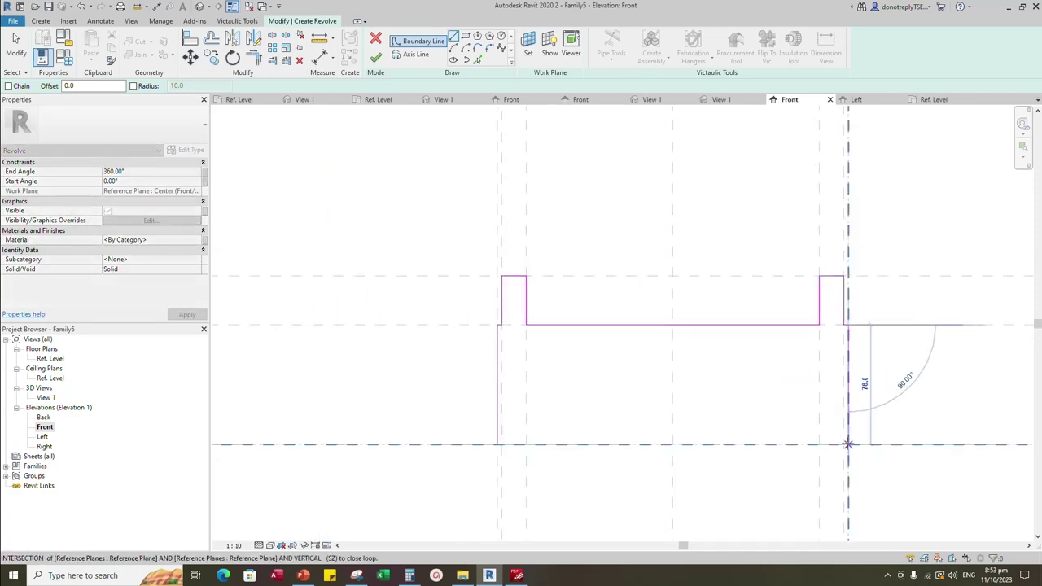
left_click(846, 443)
left_click(1007, 551)
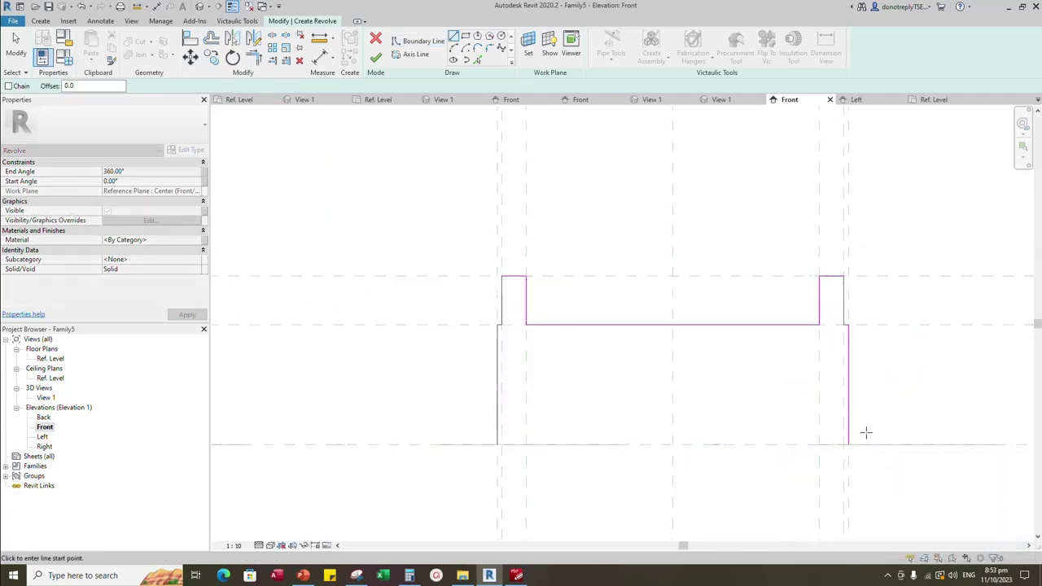
left_click(849, 442)
left_click(497, 444)
key("Escape")
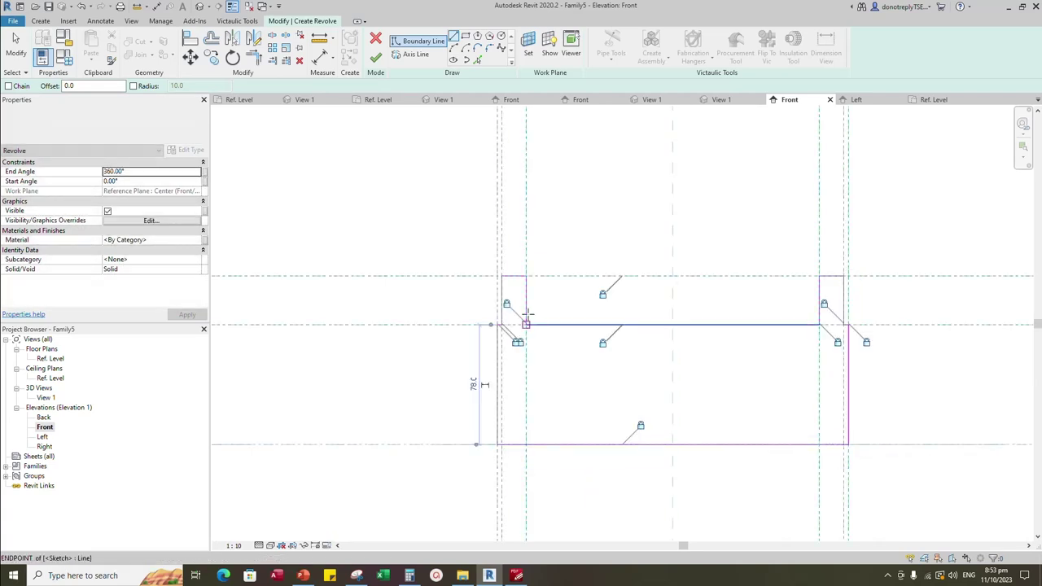
scroll(530, 318, "down", 2)
key("Escape")
Fillet the inner corners where the 3 mm end steps meet the outer flange faces at both ends with a 1 mm radius
scroll(489, 313, "up", 2)
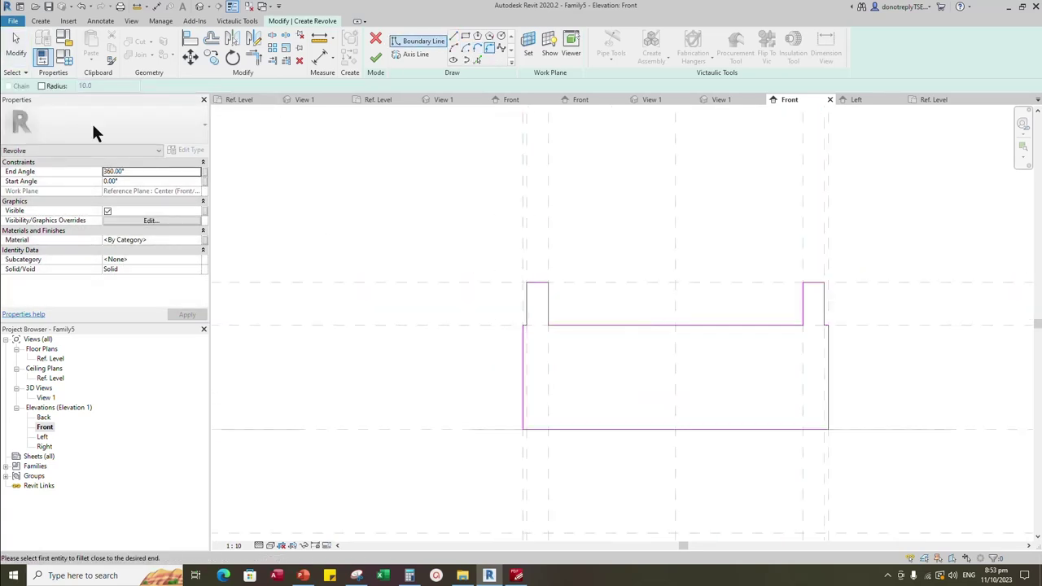
type("1")
key("Return")
scroll(521, 352, "up", 5)
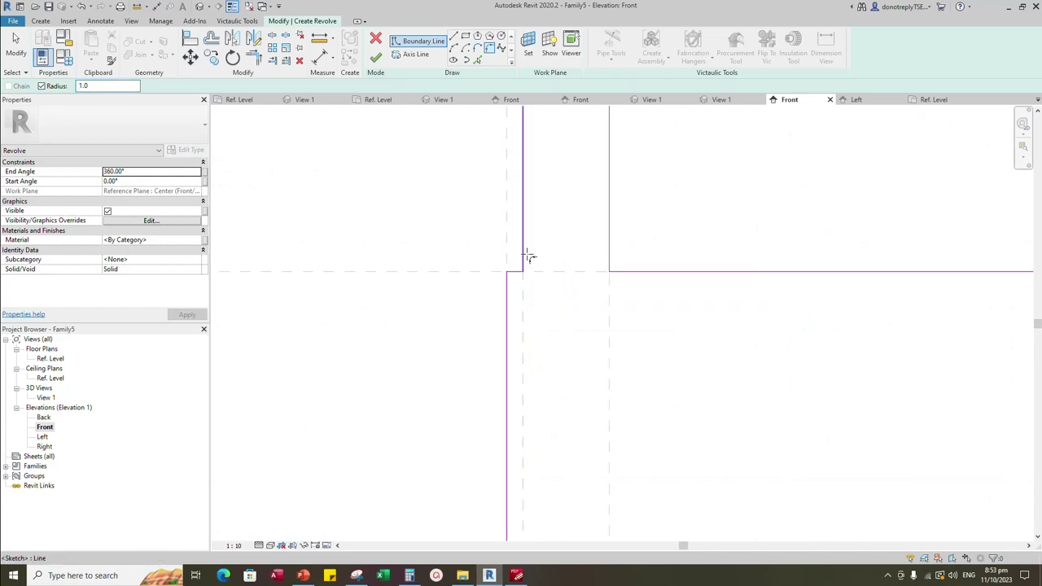
left_click(525, 255)
left_click(515, 270)
scroll(412, 361, "down", 4)
scroll(879, 345, "up", 2)
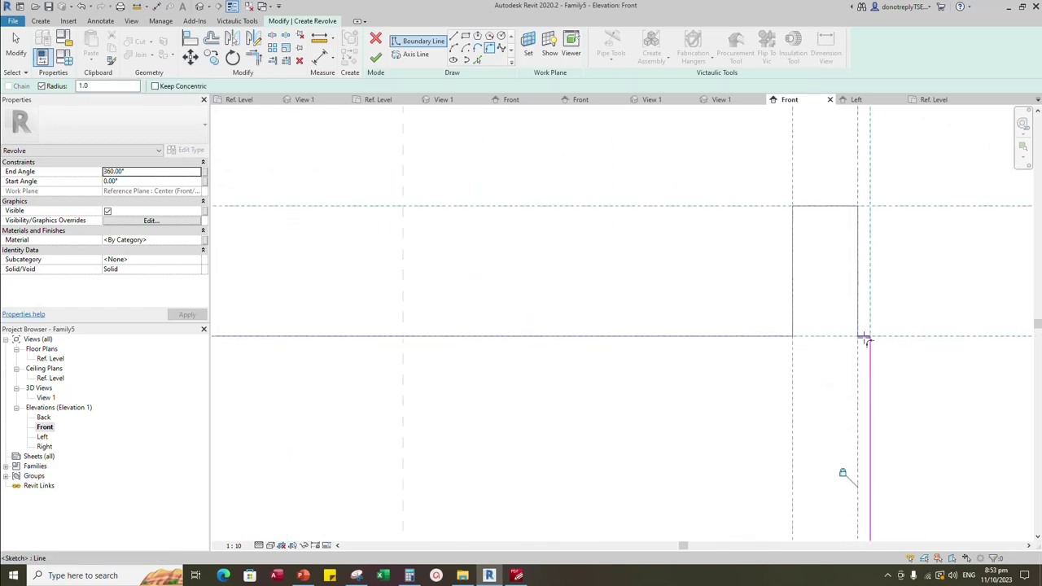
left_click(865, 340)
left_click(856, 335)
scroll(814, 346, "down", 3)
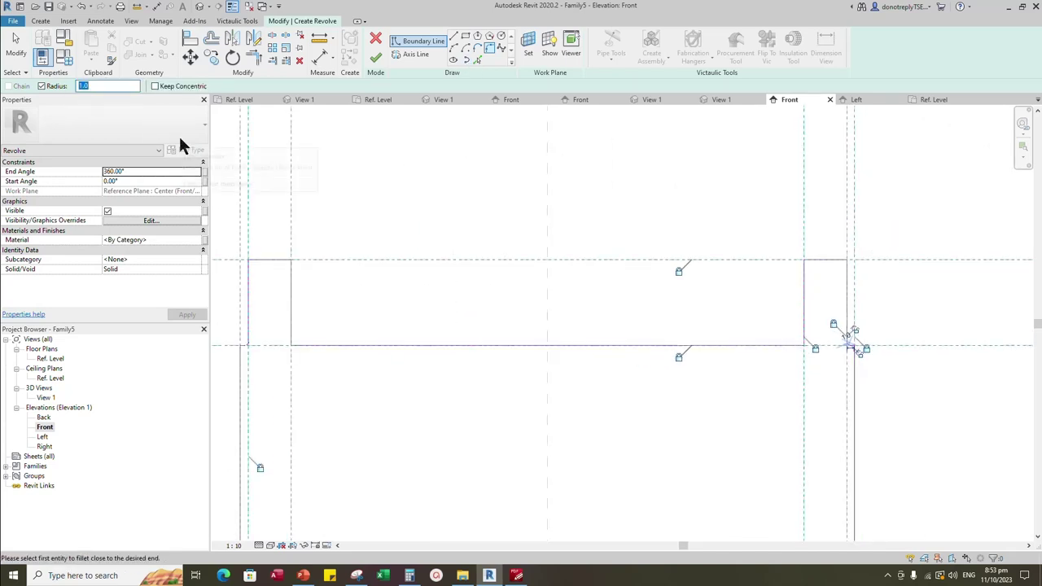
Fillet both corners where the body edge meets the inner flange faces with a 2 mm radius
type("2")
scroll(803, 324, "up", 2)
left_click(803, 320)
left_click(782, 356)
scroll(803, 363, "up", 5)
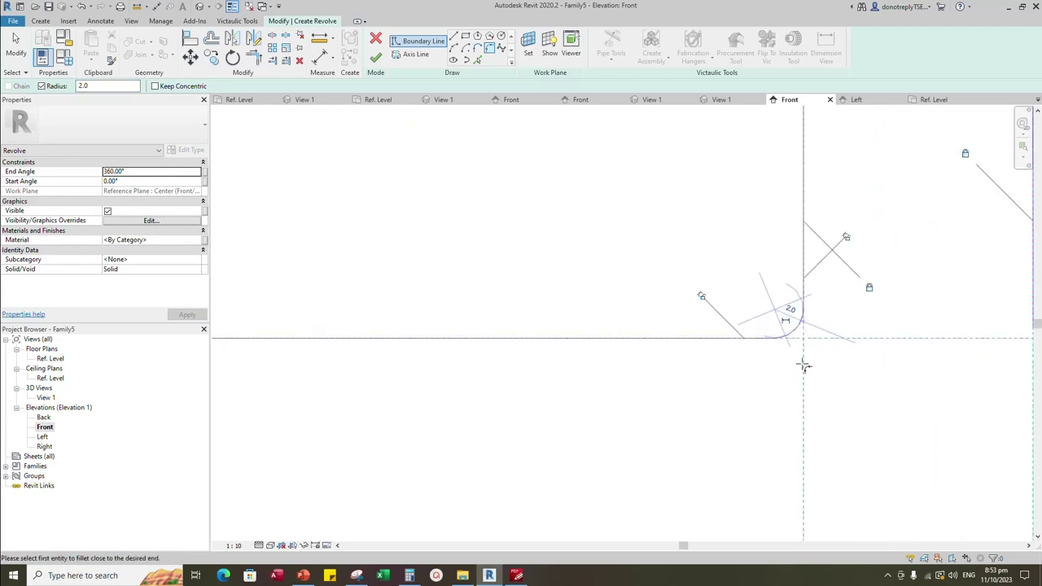
scroll(814, 358, "down", 5)
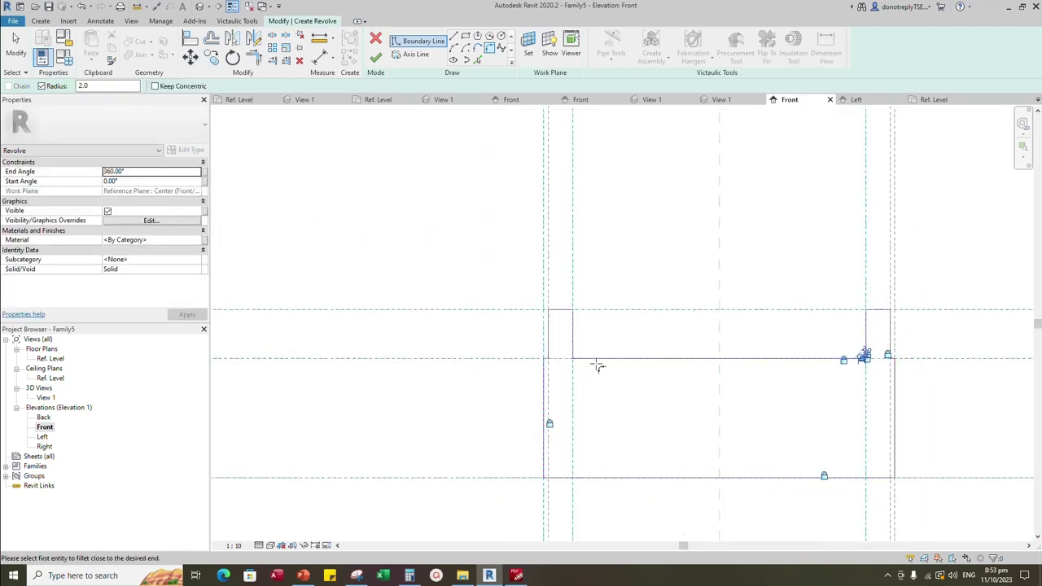
scroll(596, 363, "up", 5)
left_click(520, 325)
left_click(542, 353)
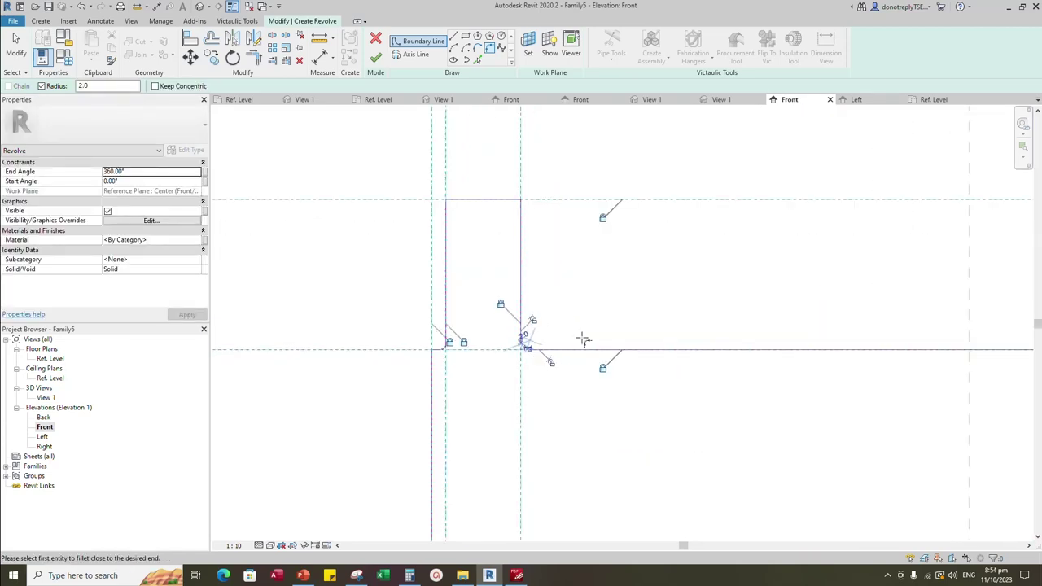
Make the radius dimensions of the two 2 mm fillets at the inner flange faces permanent
scroll(582, 340, "up", 3)
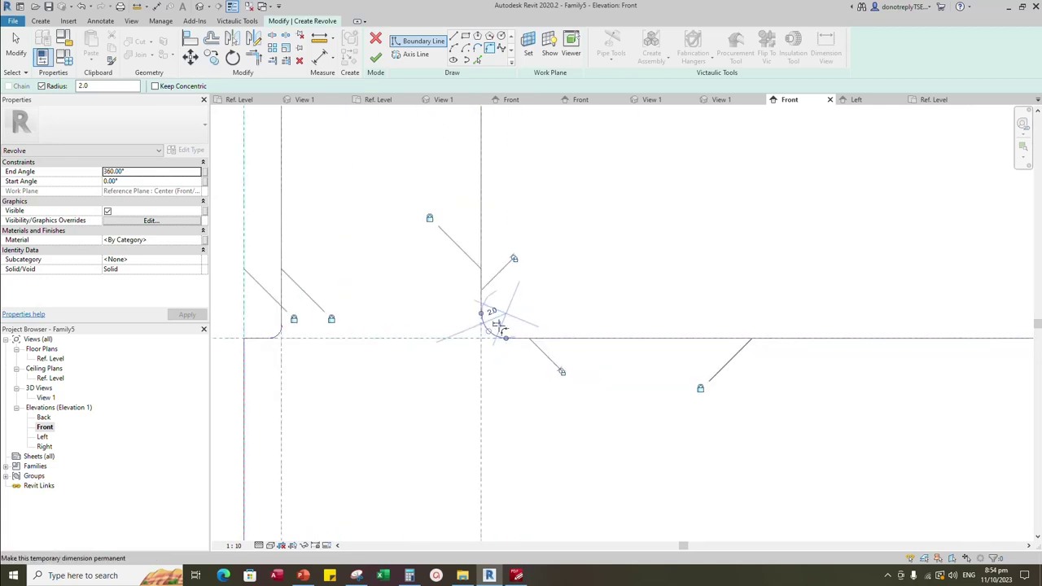
scroll(463, 359, "down", 5)
scroll(960, 358, "up", 4)
key("Escape")
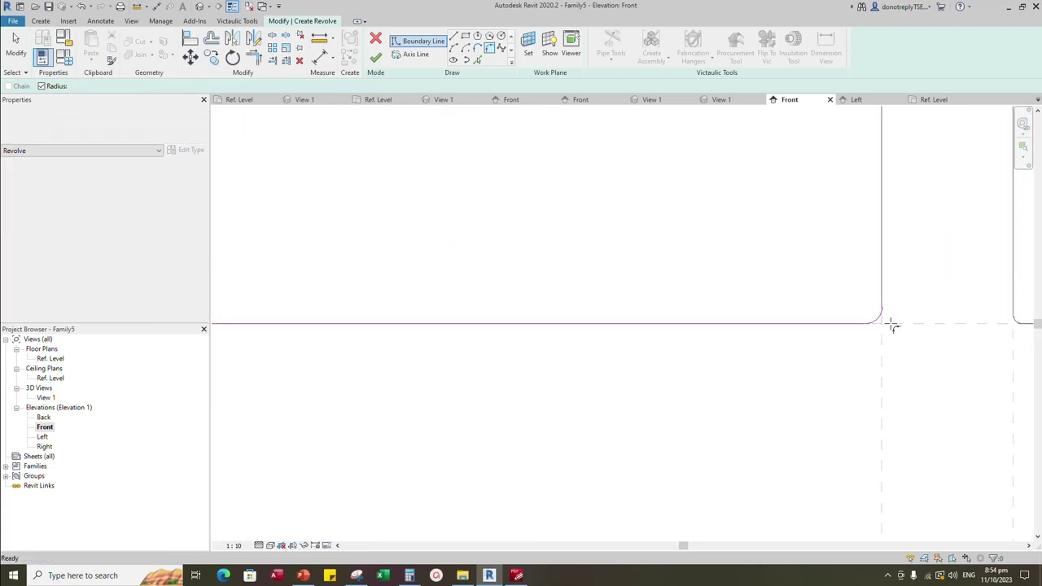
left_click(876, 318)
left_click(874, 318)
left_click(843, 349)
scroll(843, 350, "down", 5)
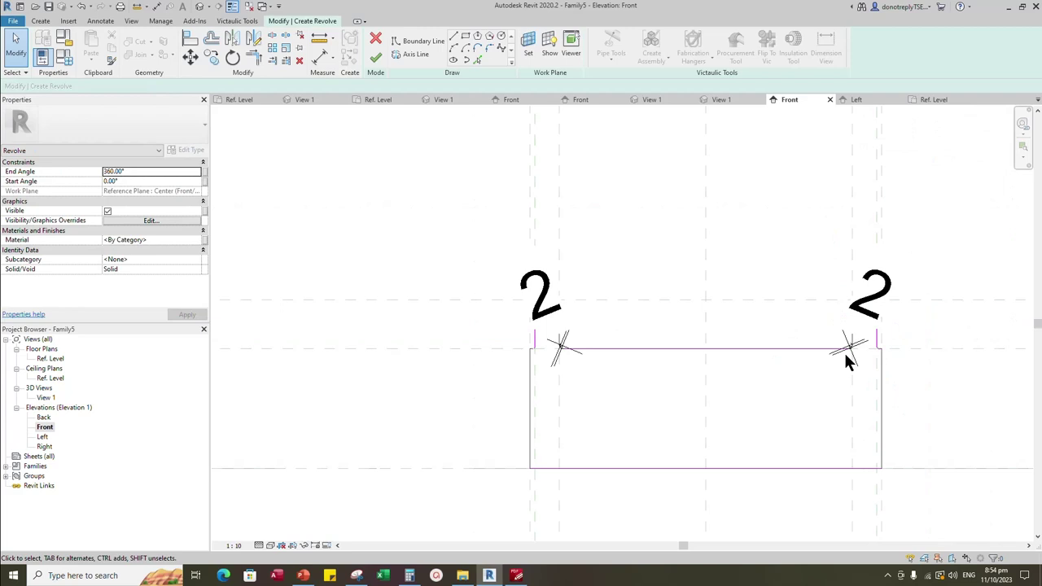
Pick the horizontal centre plane as the axis line and finish the 360° revolve
left_click(409, 52)
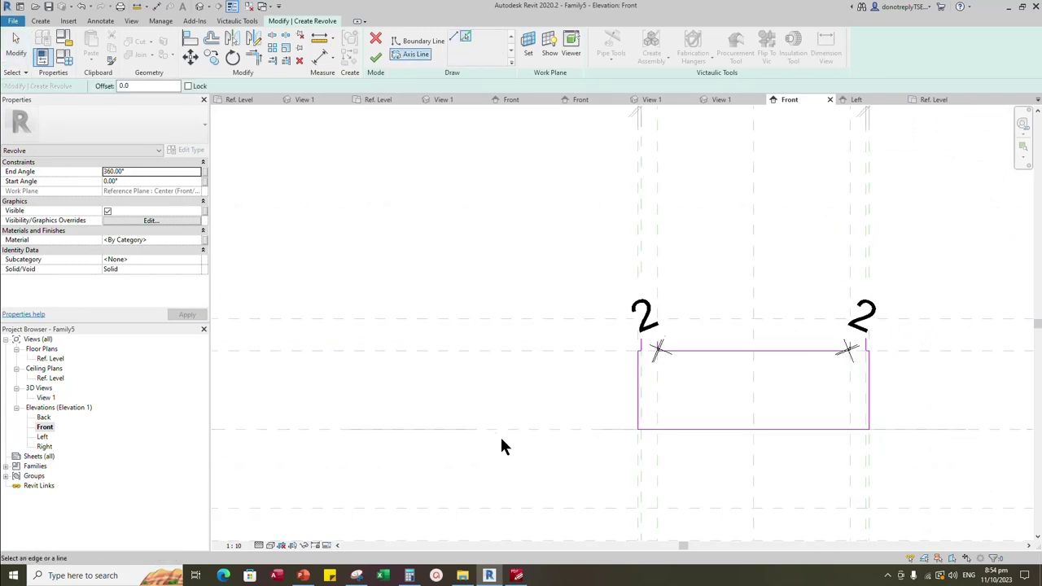
left_click(503, 430)
left_click(375, 58)
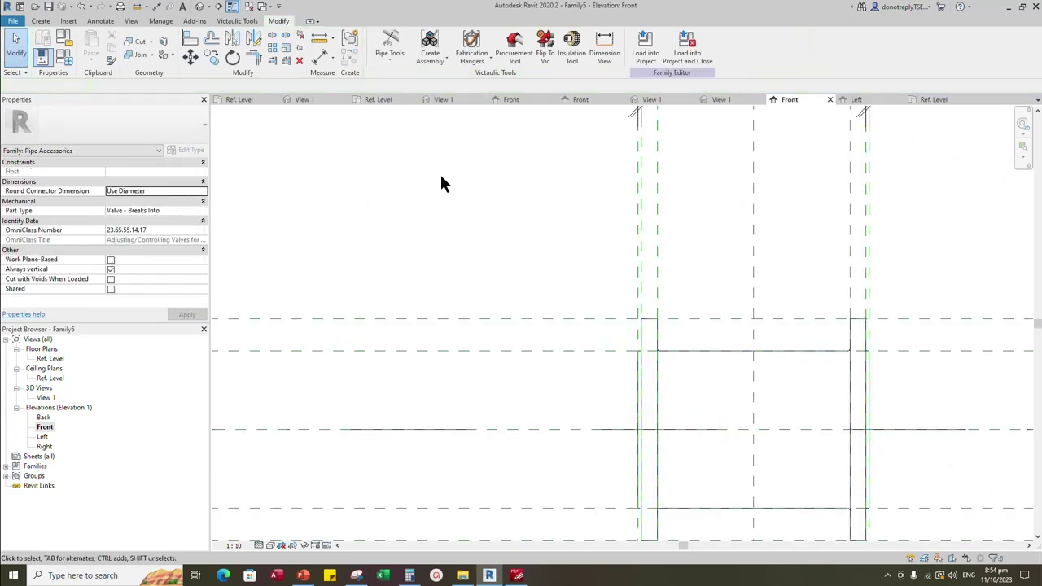
Set the Front elevation's visual style to Shaded and inspect the revolved flanged body
scroll(440, 177, "down", 2)
left_click(281, 544)
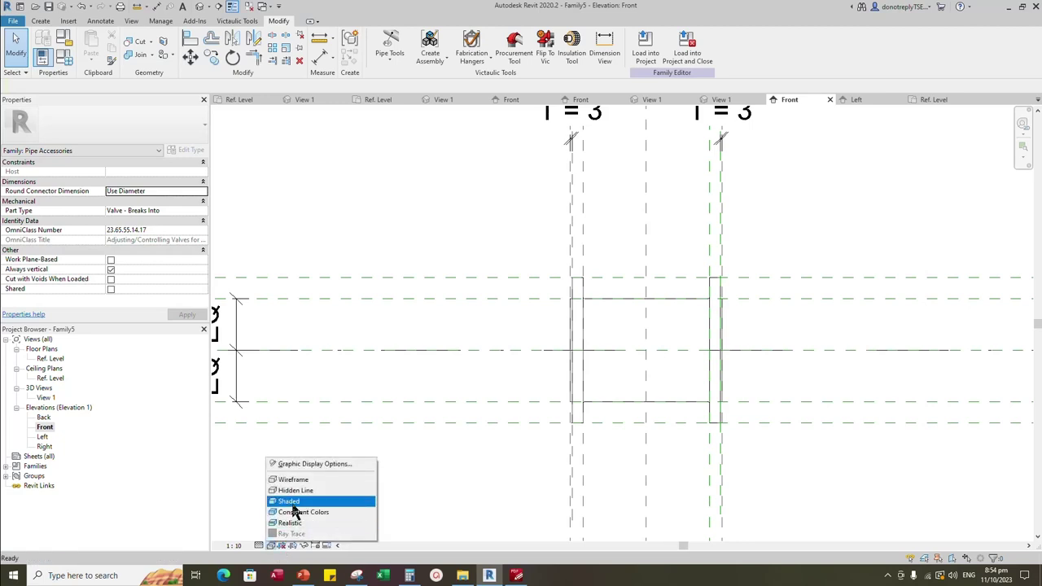
left_click(295, 502)
scroll(540, 482, "down", 1)
scroll(619, 388, "up", 3)
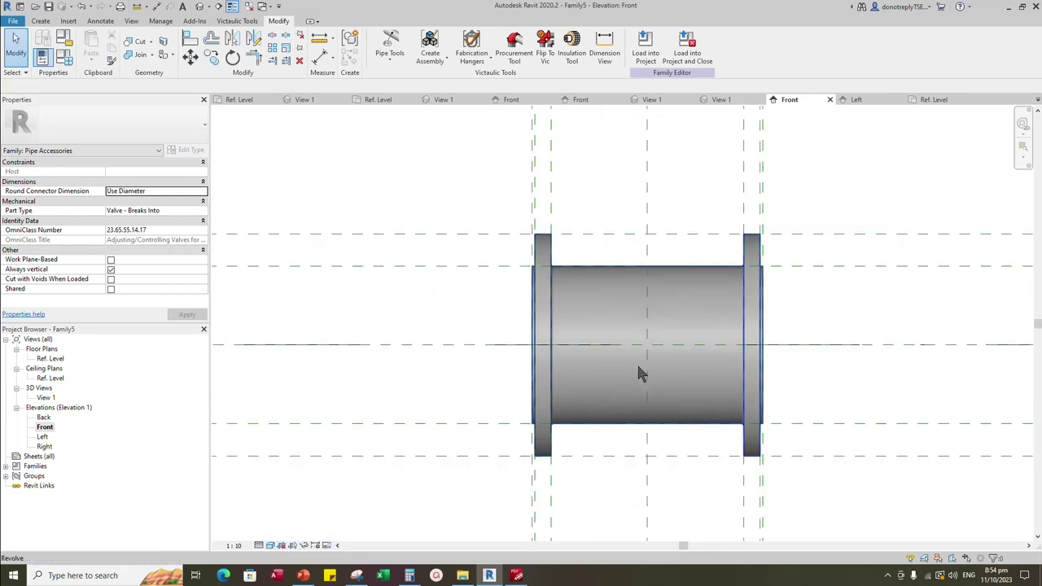
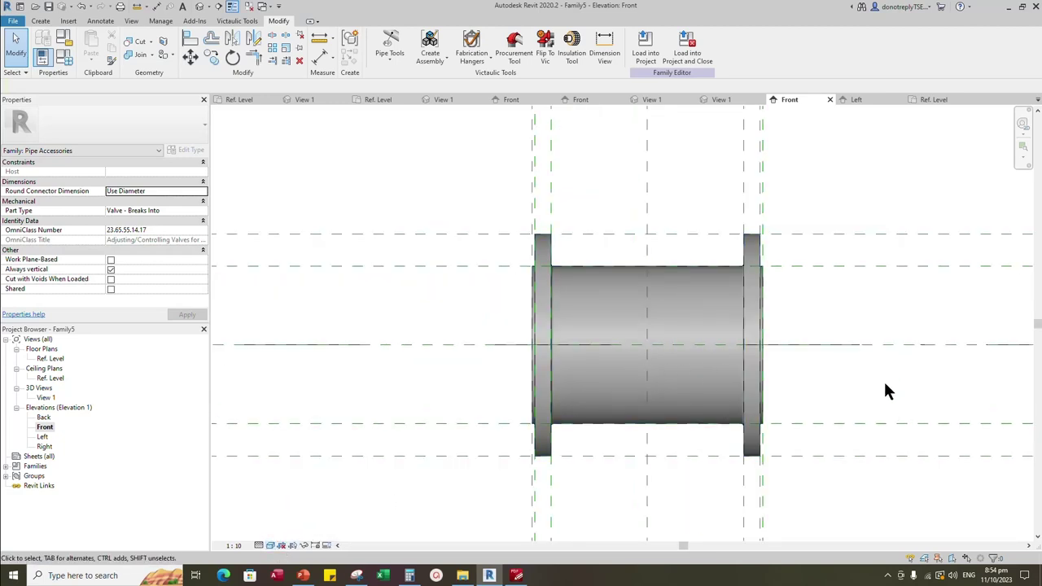
Open the Left elevation and set its visual style to Shaded
scroll(882, 380, "down", 1)
scroll(544, 350, "down", 1)
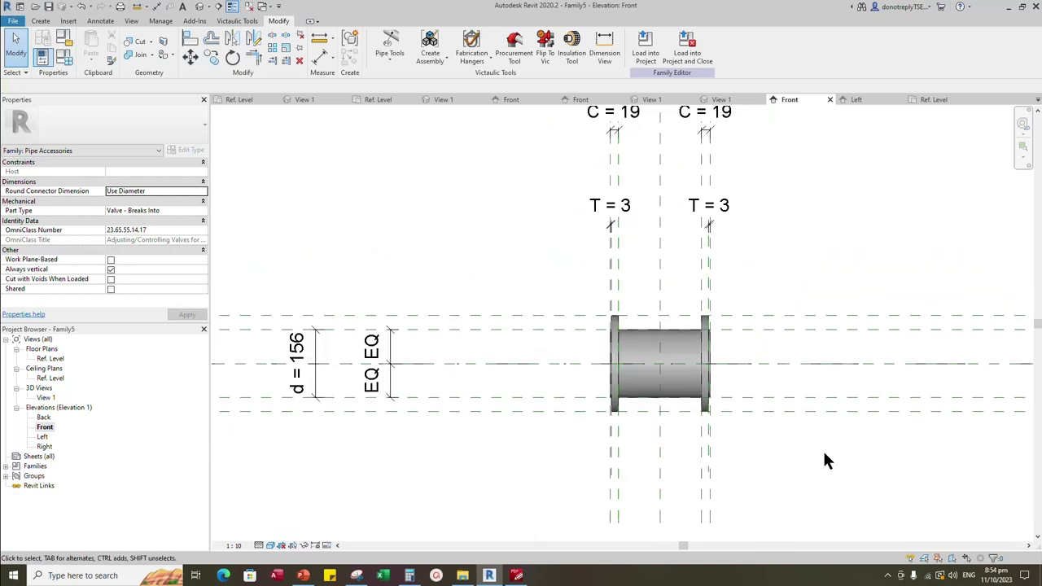
left_click(858, 100)
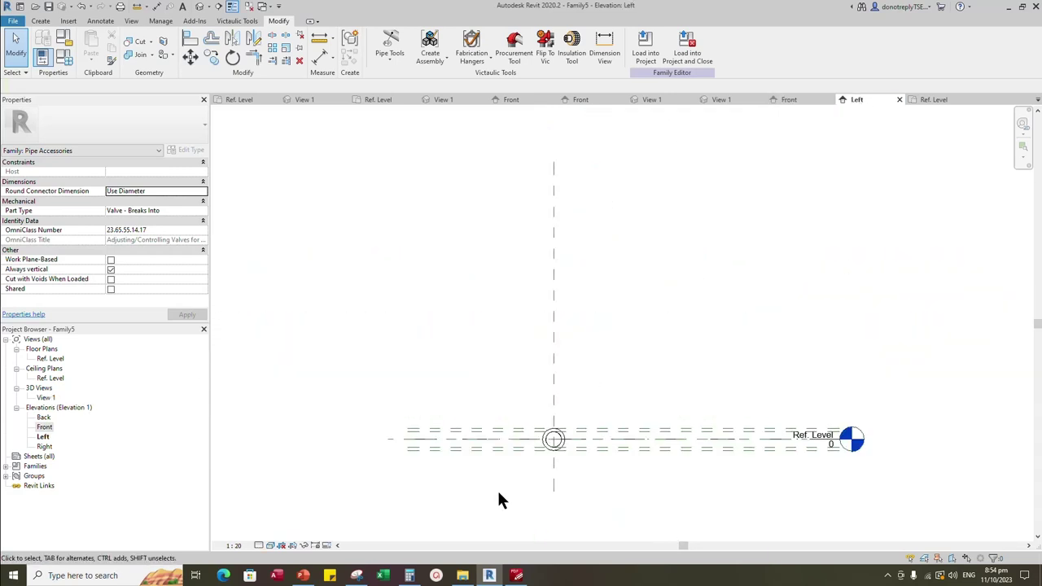
left_click(281, 546)
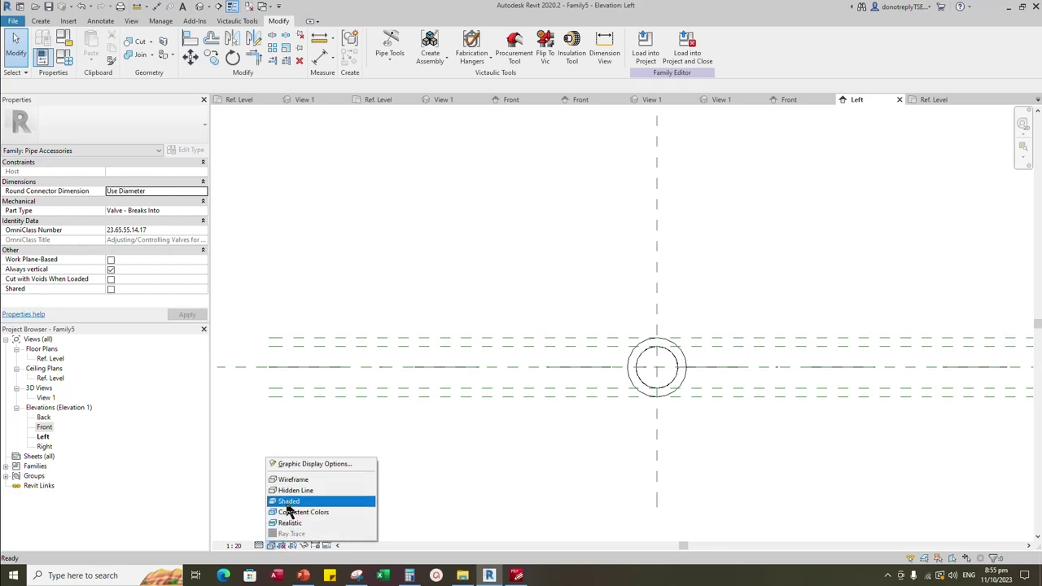
left_click(293, 506)
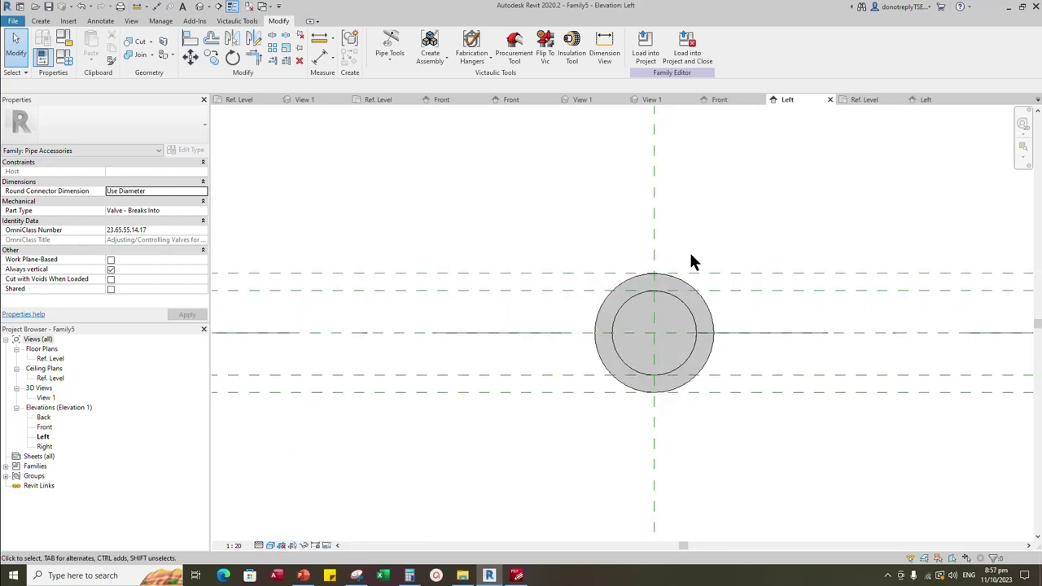
Place reference planes offset 90 mm on both sides of the vertical Center (Front/Back) plane and set the view scale to 1:10
key("r")
key("p")
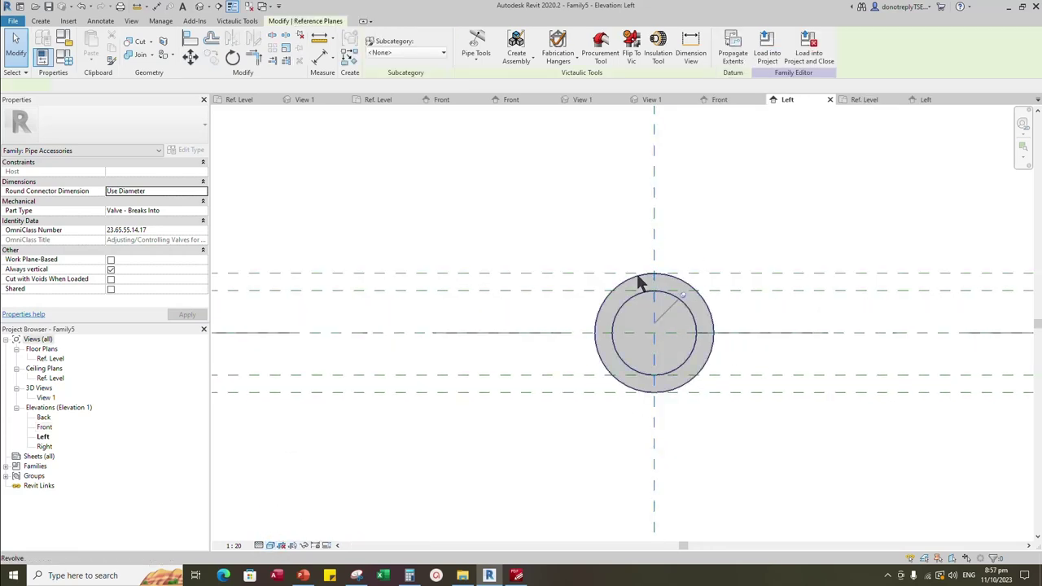
type("90")
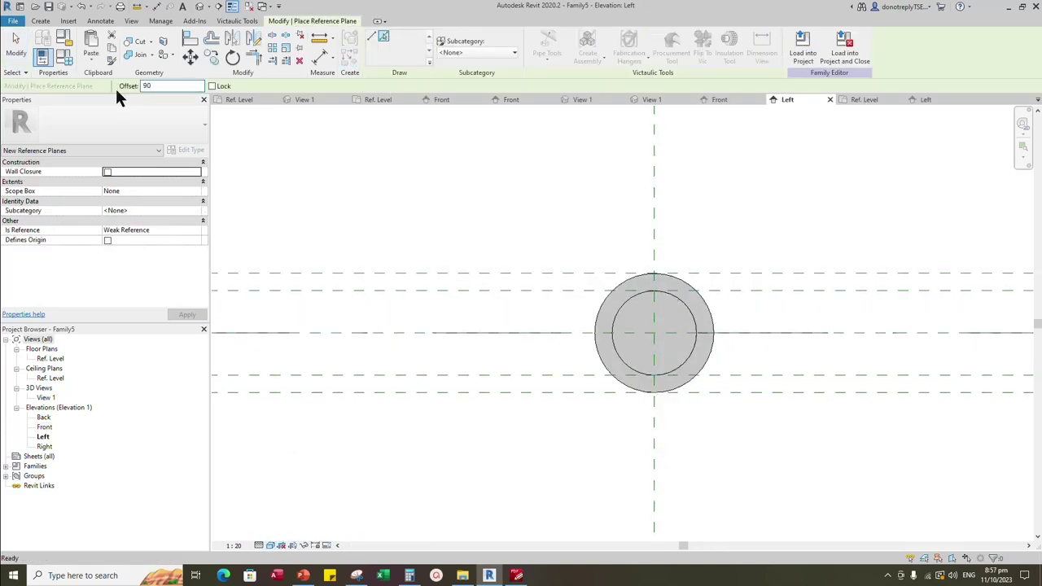
left_click(654, 218)
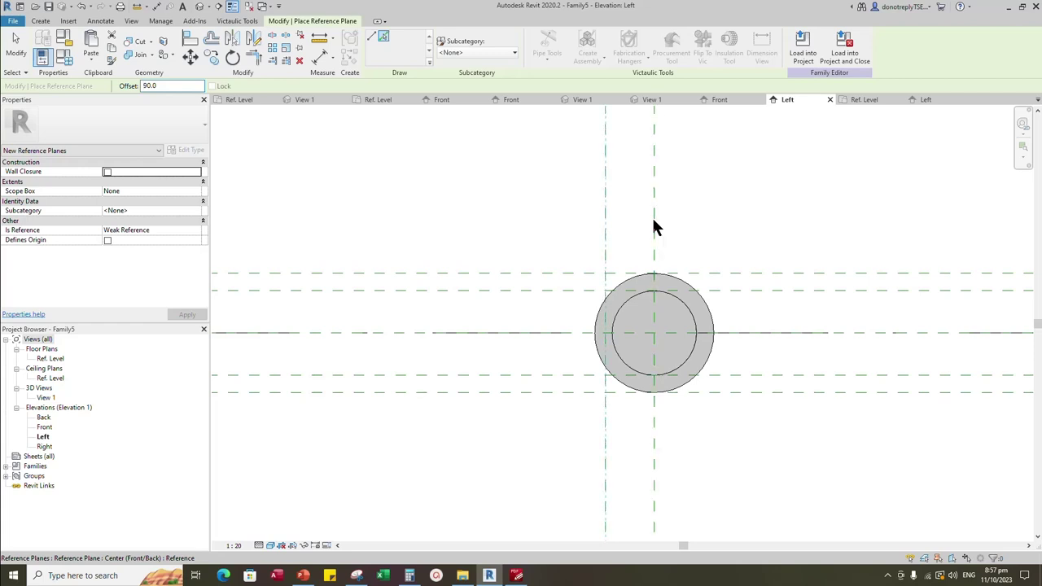
left_click(656, 218)
scroll(546, 443, "down", 3)
left_click(234, 545)
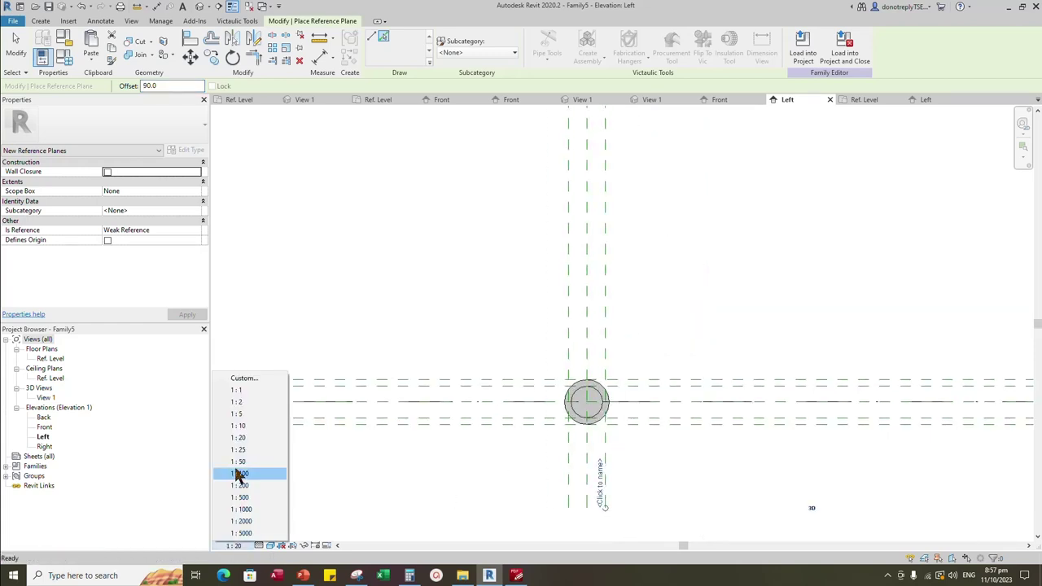
left_click(237, 427)
Dimension the two 90 mm planes equally about the vertical centre plane and add an overall dimension between them
key("d")
key("i")
left_click(568, 155)
left_click(586, 155)
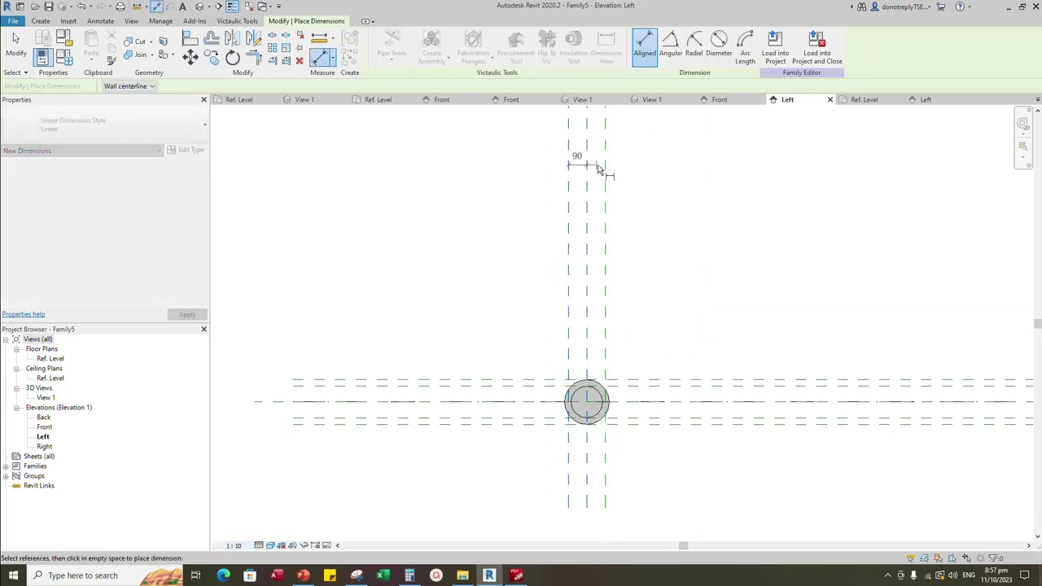
left_click(604, 166)
left_click(646, 168)
left_click(584, 143)
left_click(568, 128)
left_click(605, 125)
left_click(652, 130)
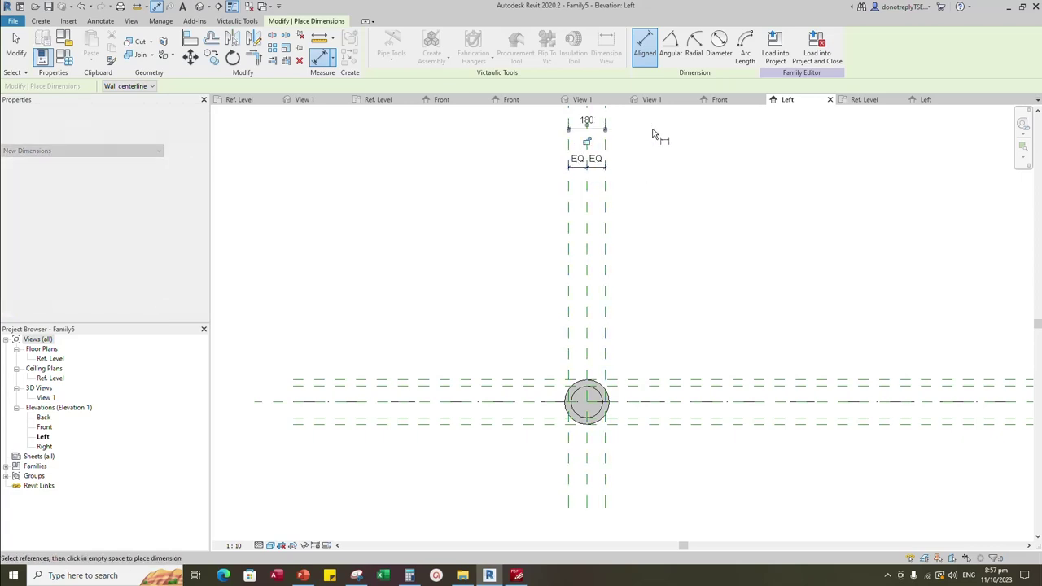
key("Escape")
key("Escape")
Label the overall dimension between the two 90 mm offset planes with a new instance parameter named D1
left_click(599, 130)
left_click(602, 129)
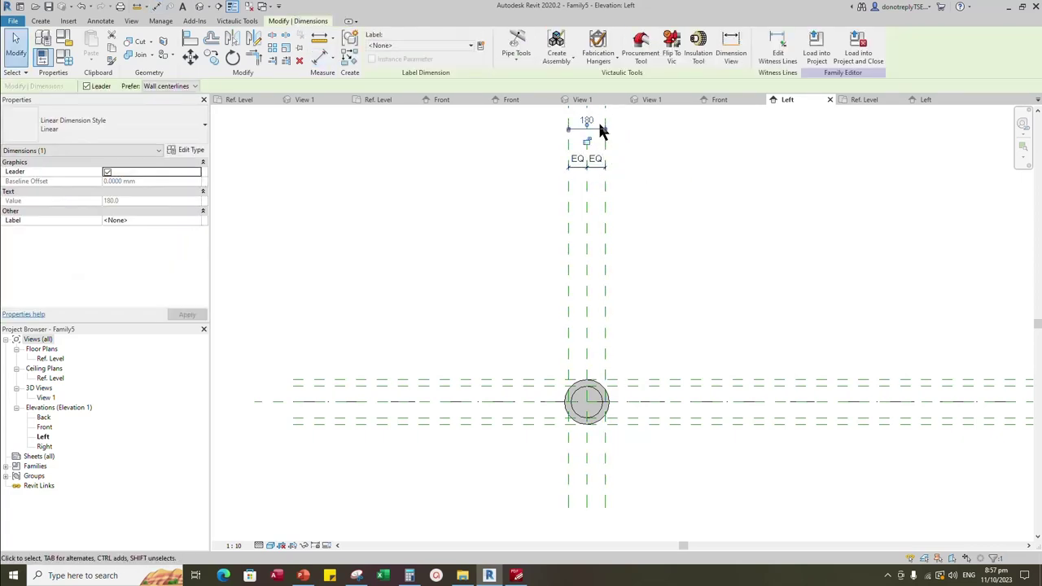
left_click(467, 47)
left_click(480, 46)
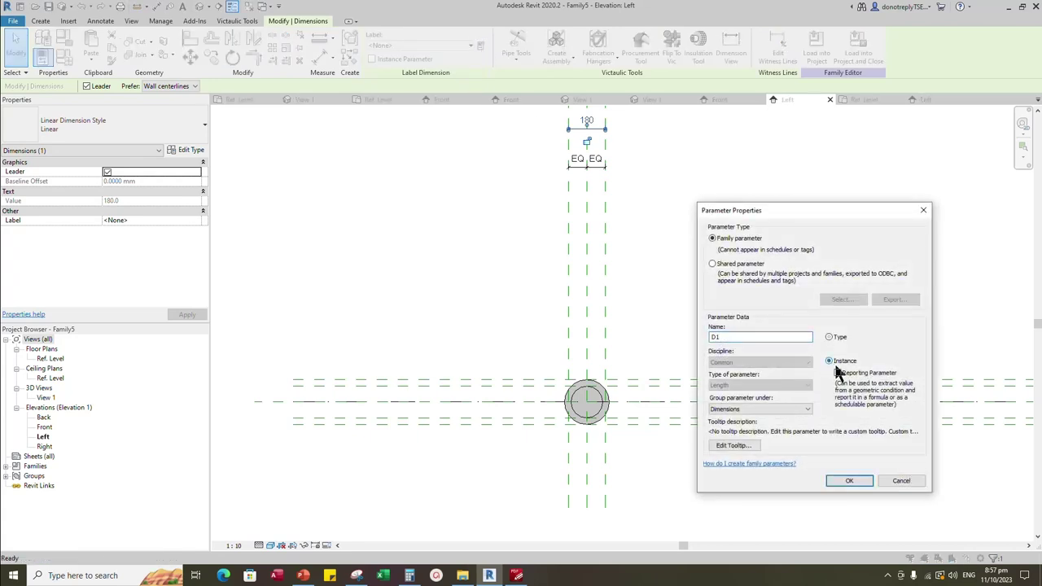
left_click(848, 480)
left_click(708, 295)
key("z")
key("f")
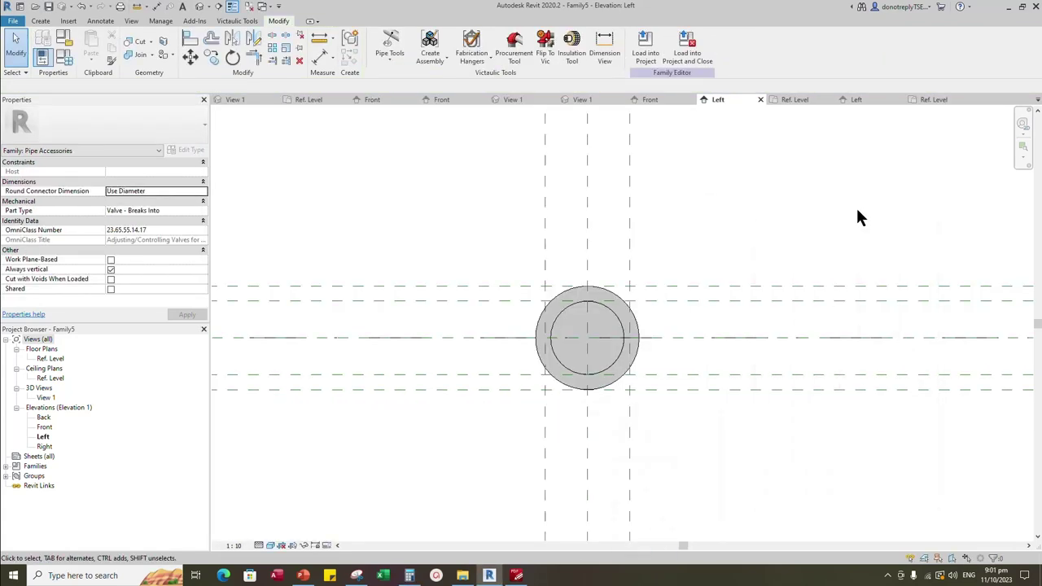
Place a horizontal reference plane offset 39 mm above the lower body plane, between it and the centre plane
key("r")
key("p")
left_click(140, 86)
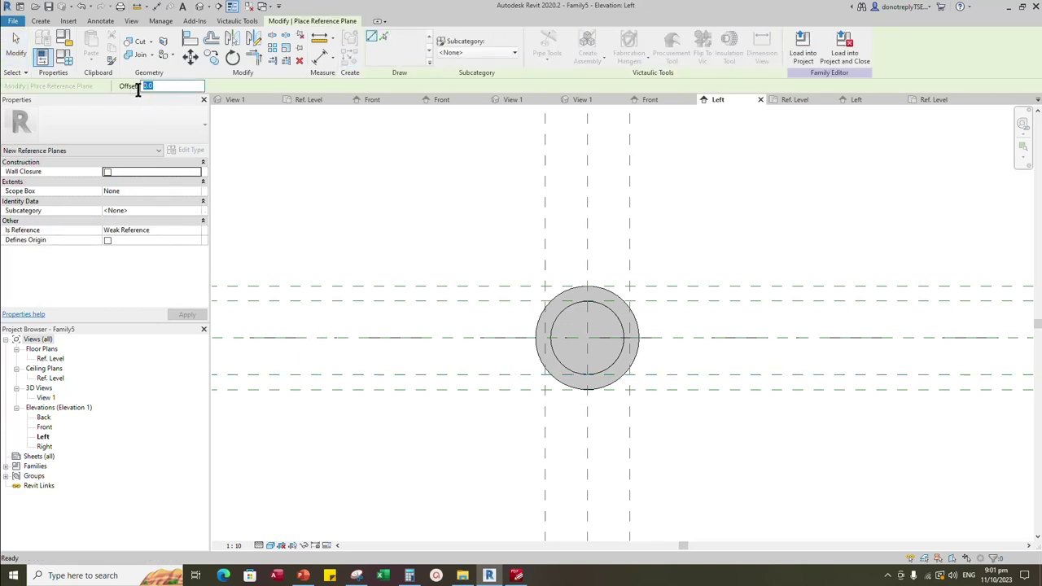
type("39")
key("Return")
left_click(688, 372)
Dimension the centre plane, the 39 mm offset plane and the lower body plane with an equality constraint
left_click(320, 58)
scroll(378, 371, "down", 1)
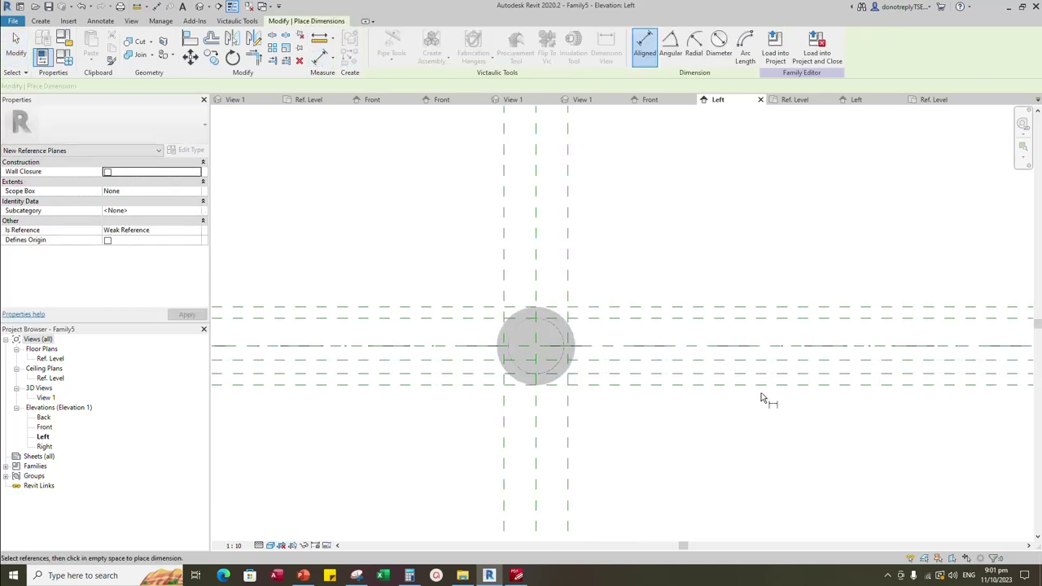
left_click(740, 347)
left_click(741, 360)
left_click(742, 373)
left_click(765, 338)
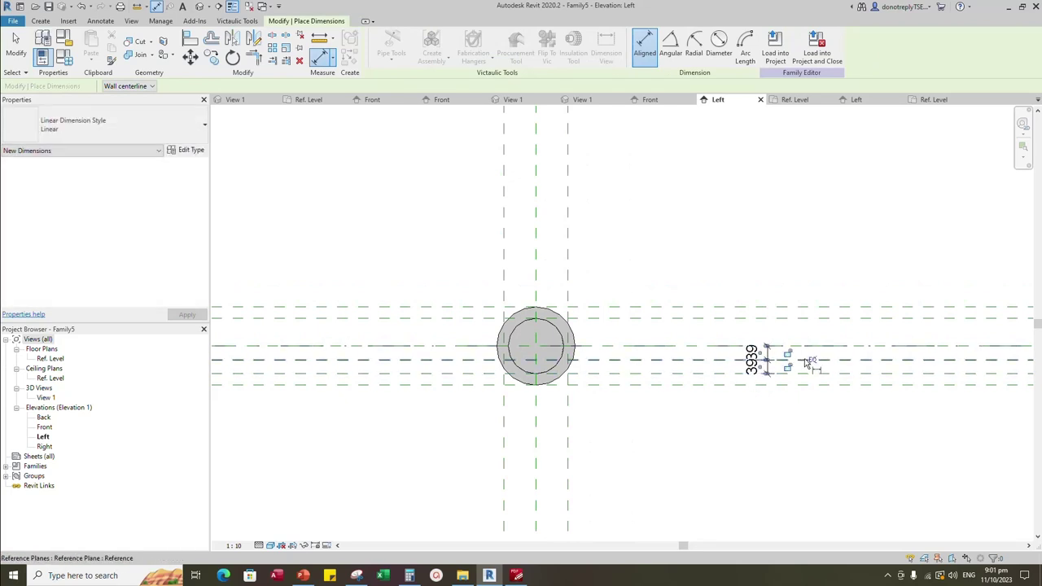
left_click(806, 360)
scroll(816, 362, "up", 1)
middle_click_drag(804, 377, 776, 392)
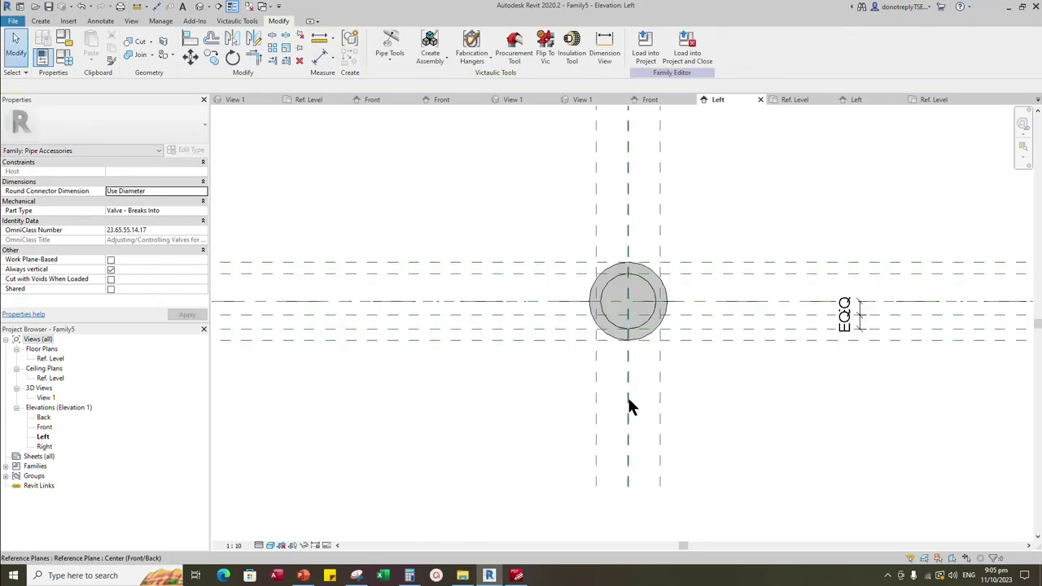
Place reference planes offset 110 mm on both sides of the vertical Center (Front/Back) plane
left_click(628, 407)
left_click(349, 59)
type("110")
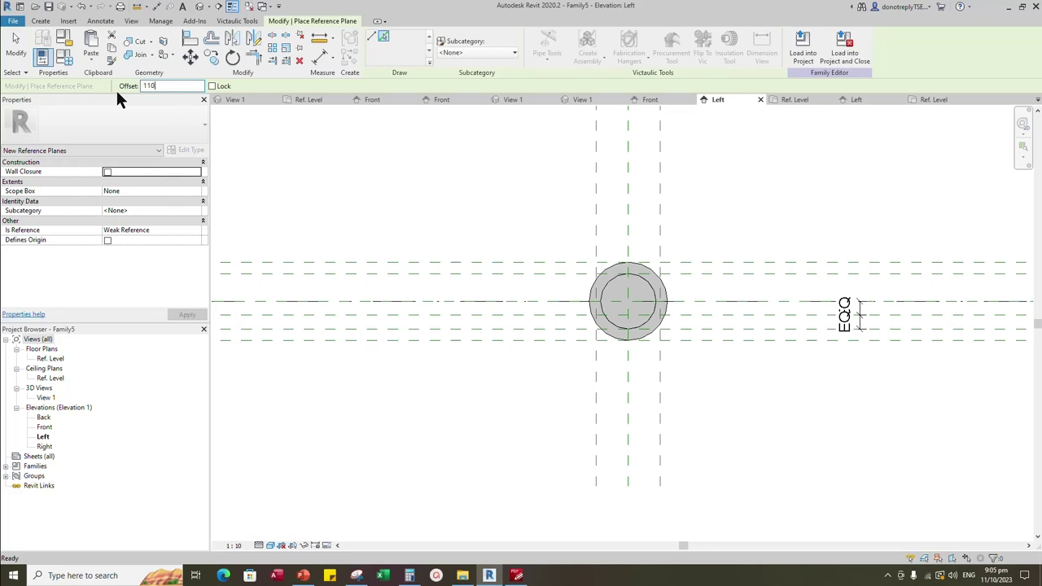
scroll(628, 391, "up", 1)
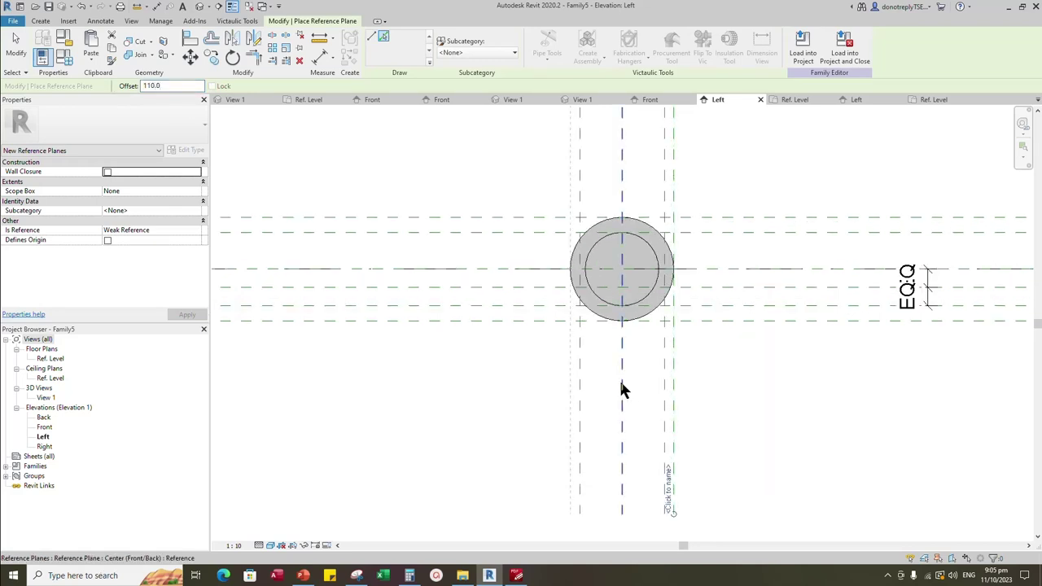
left_click(621, 388)
Dimension the two 110 mm offset planes about the vertical centre plane below the body and constrain them as equal
left_click(322, 56)
scroll(609, 374, "down", 3)
scroll(628, 466, "down", 2)
middle_click_drag(628, 467, 631, 433)
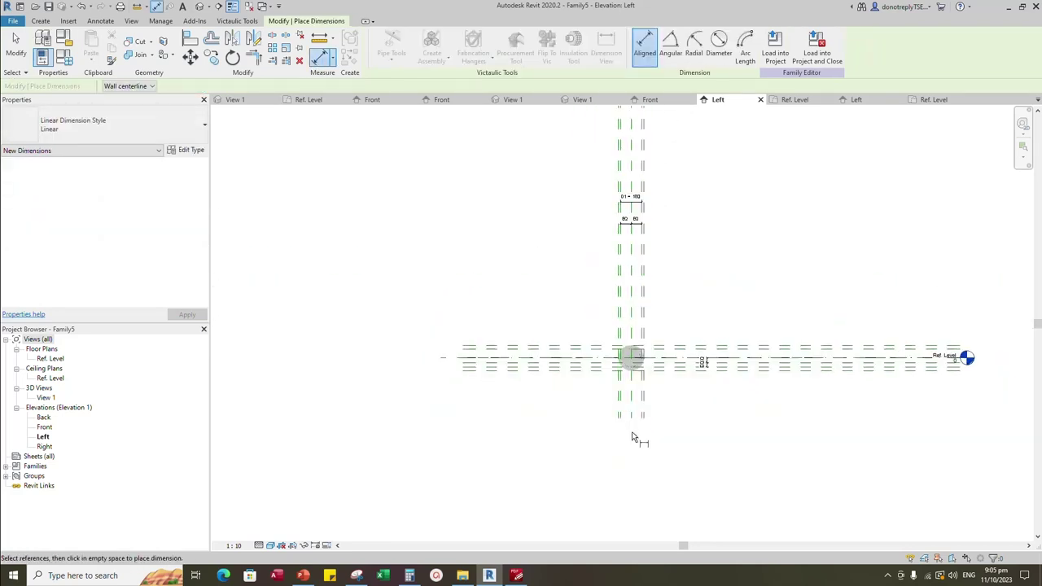
scroll(632, 426, "up", 2)
left_click(627, 400)
left_click(607, 399)
scroll(648, 390, "up", 1)
left_click(652, 389)
scroll(627, 419, "down", 3)
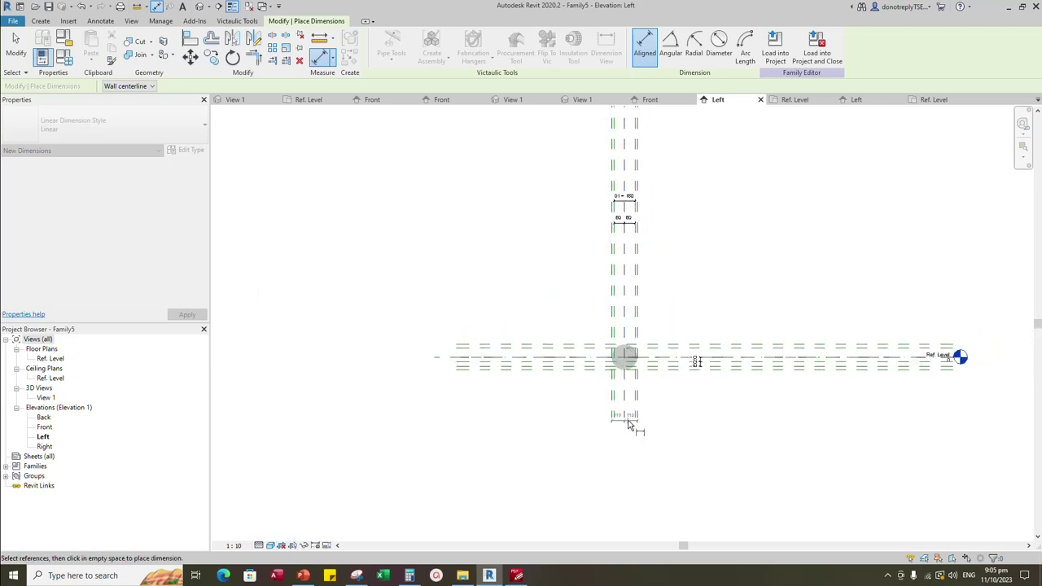
scroll(630, 423, "up", 3)
left_click(670, 400)
left_click(617, 367)
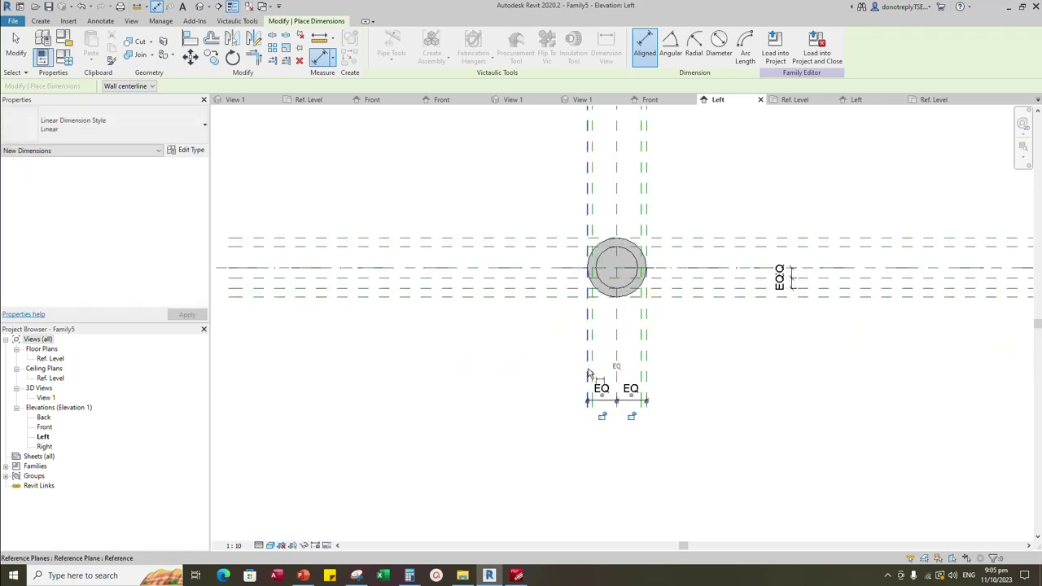
Dimension the overall distance between the two 110 mm offset vertical planes below the body and label it with the D parameter
left_click(587, 374)
left_click(646, 373)
scroll(638, 373, "down", 1)
left_click(667, 433)
key("Escape")
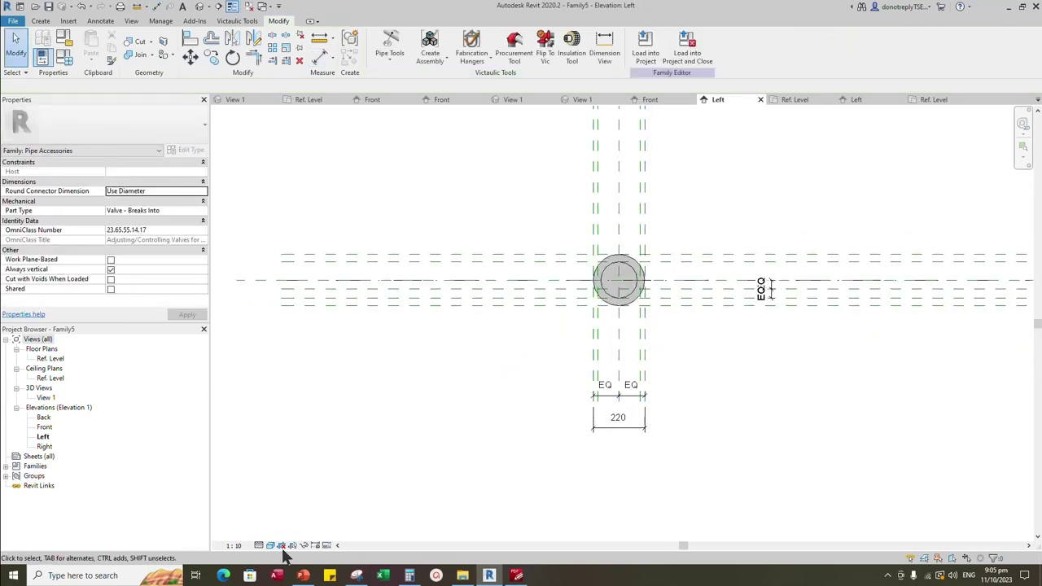
left_click(615, 432)
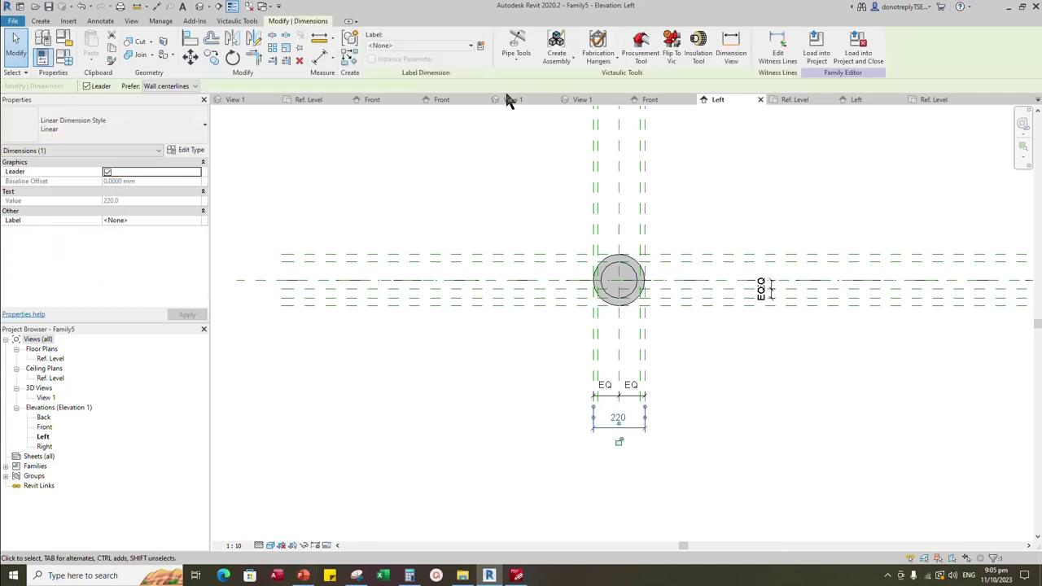
left_click(196, 220)
left_click(119, 246)
left_click(187, 314)
left_click(688, 421)
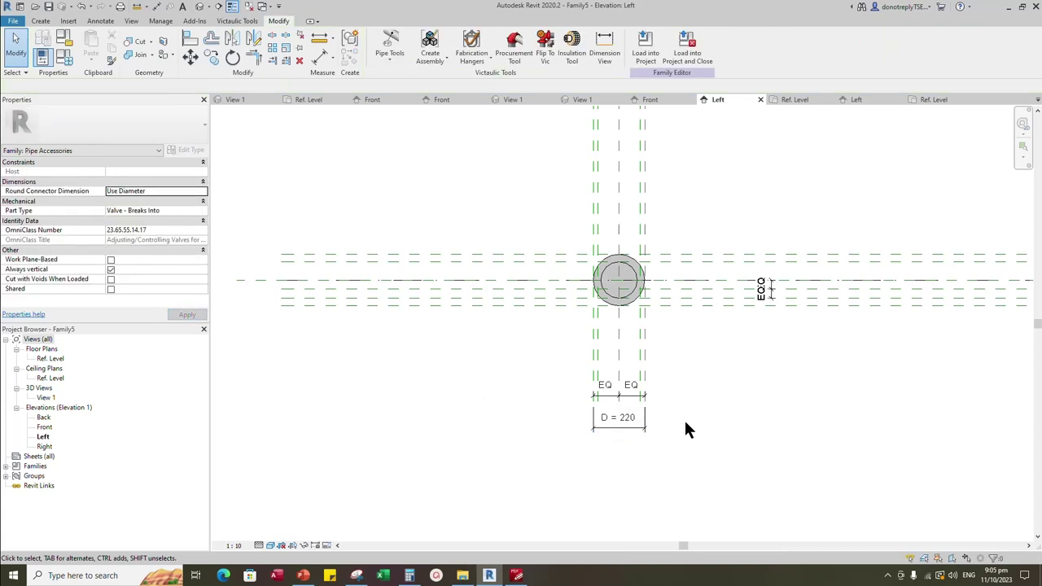
Place reference planes offset 60 mm on both sides of the vertical Center (Front/Back) plane
scroll(647, 269, "up", 1)
scroll(655, 309, "up", 2)
left_click(584, 353)
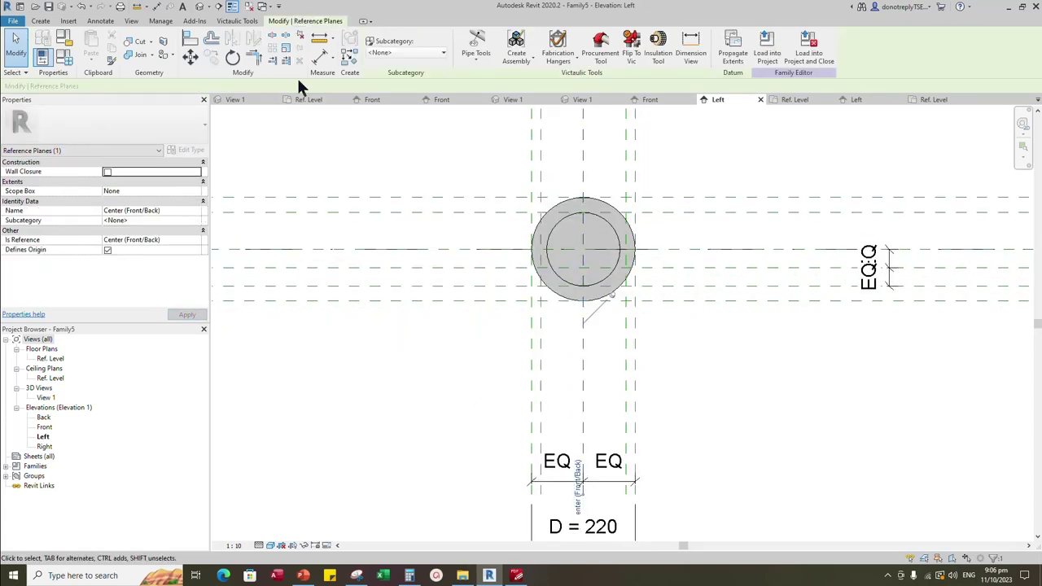
left_click(348, 59)
type("60")
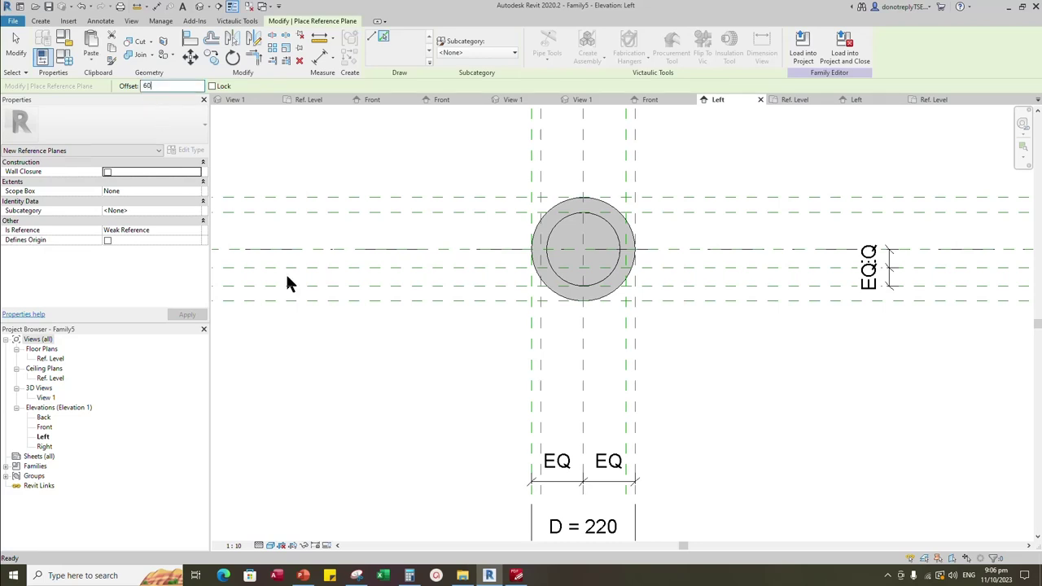
key("Escape")
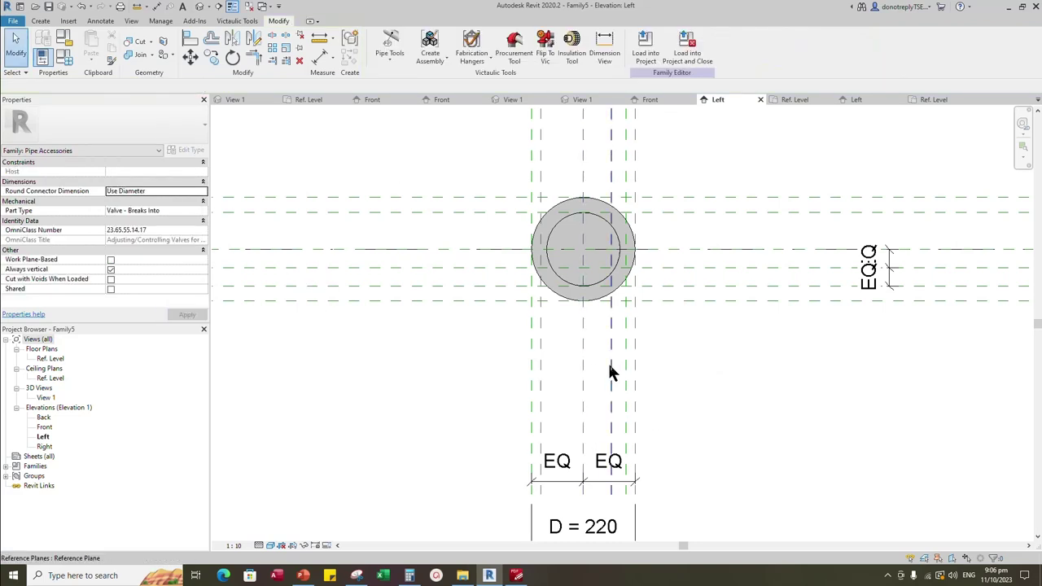
left_click(610, 366)
key("Escape")
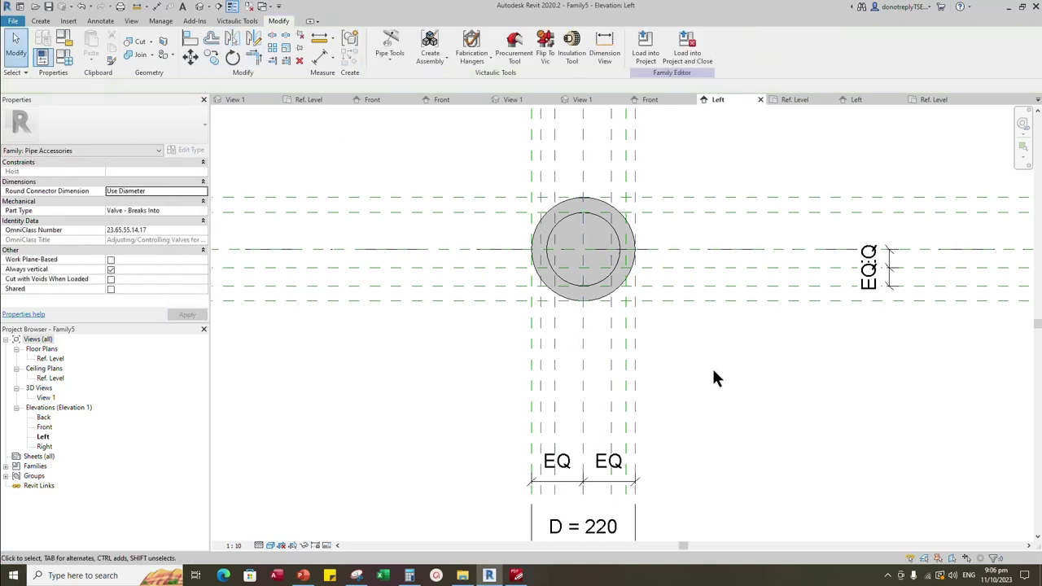
Dimension the left outer plane, the left 60 mm offset plane and the vertical centre plane with an equality constraint
left_click(326, 55)
scroll(596, 384, "up", 2)
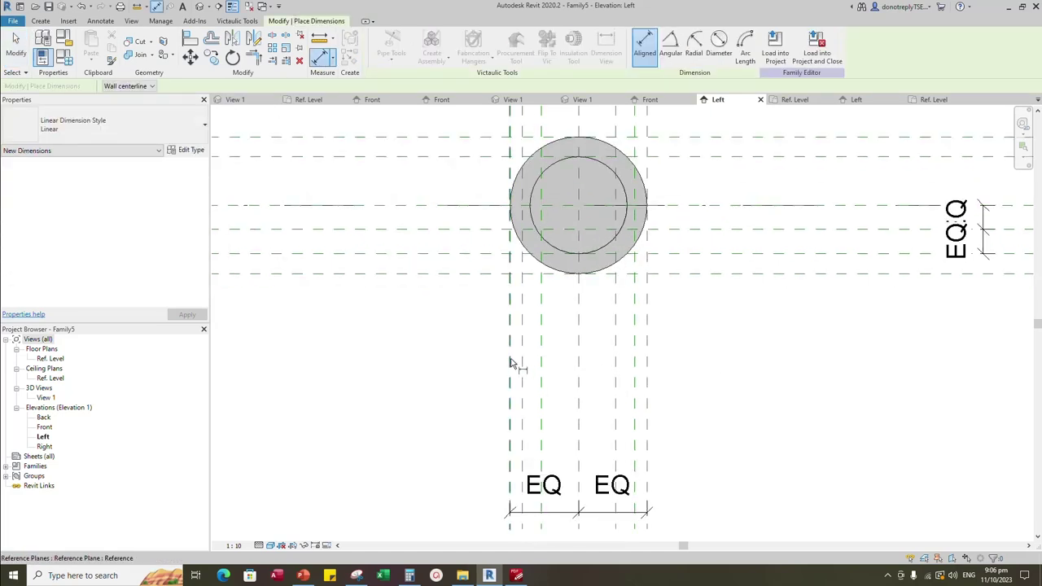
left_click(510, 363)
left_click(541, 366)
left_click(579, 362)
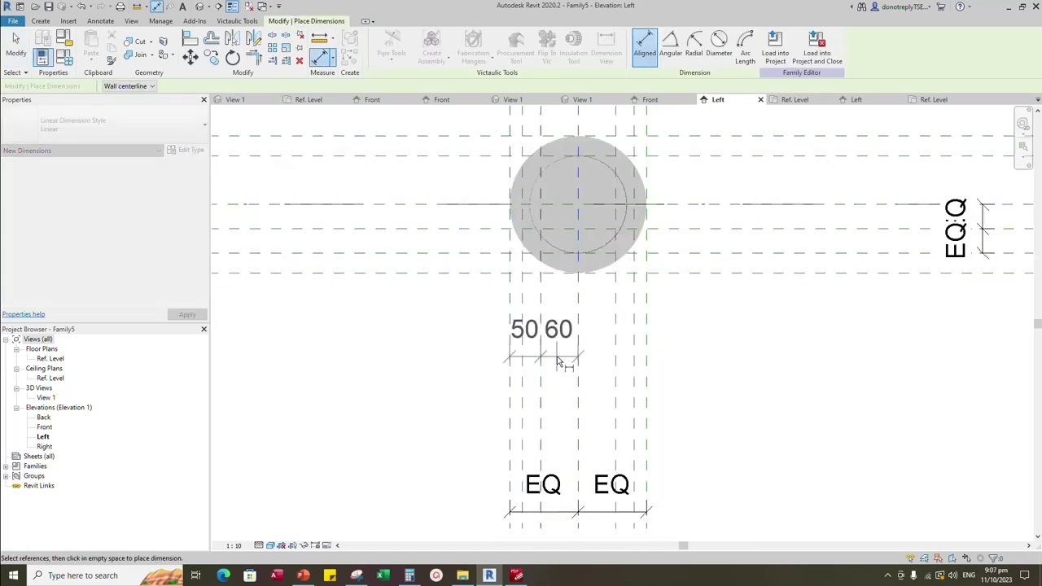
scroll(561, 361, "down", 1)
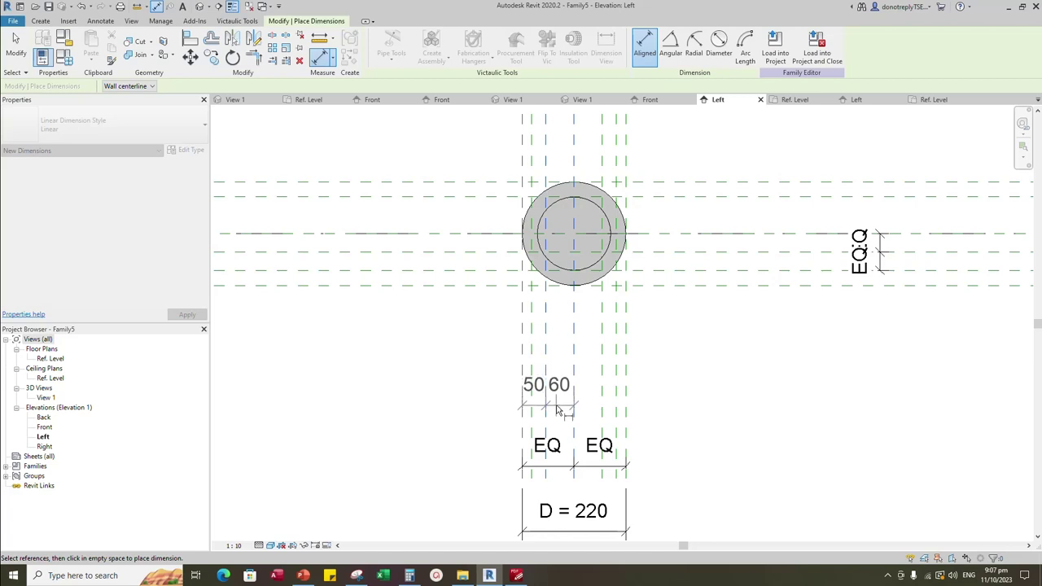
left_click(558, 404)
left_click(550, 350)
Dimension the vertical centre plane, the right 60 mm offset plane and the right outer plane with an equality constraint
left_click(575, 371)
left_click(601, 386)
left_click(626, 385)
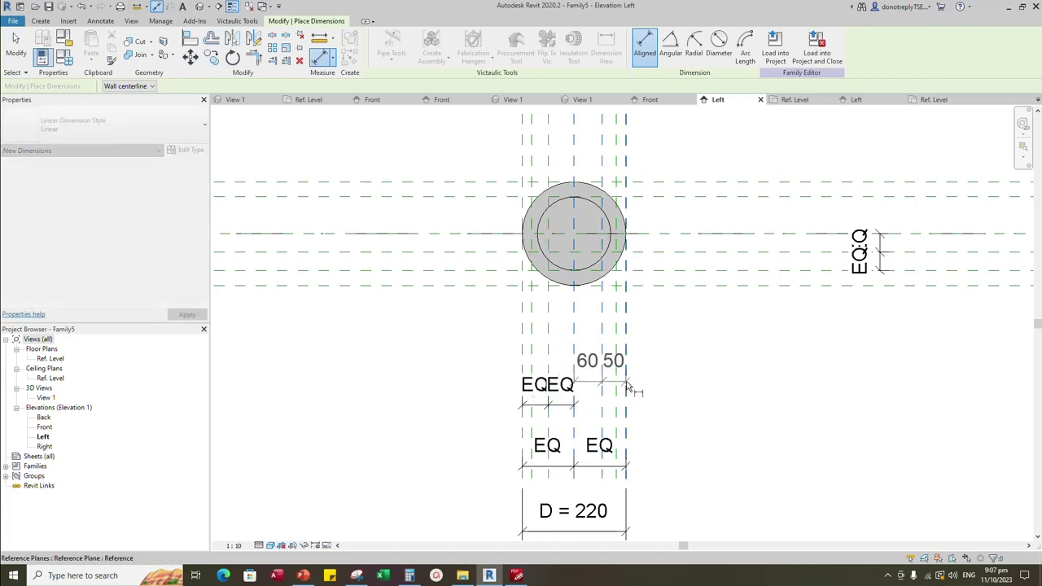
left_click(667, 406)
left_click(599, 348)
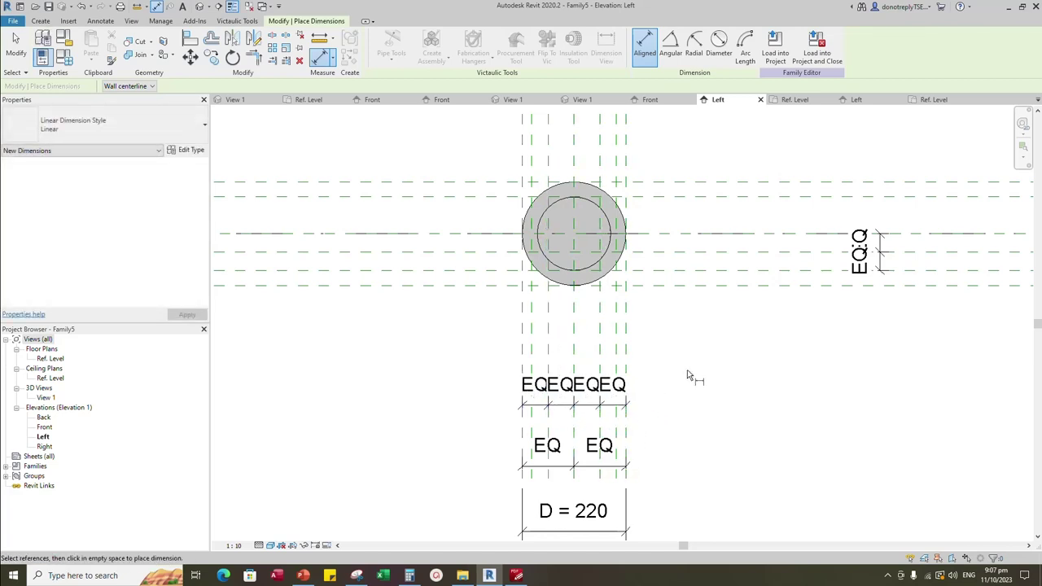
key("Escape")
key("Escape")
scroll(627, 274, "up", 1)
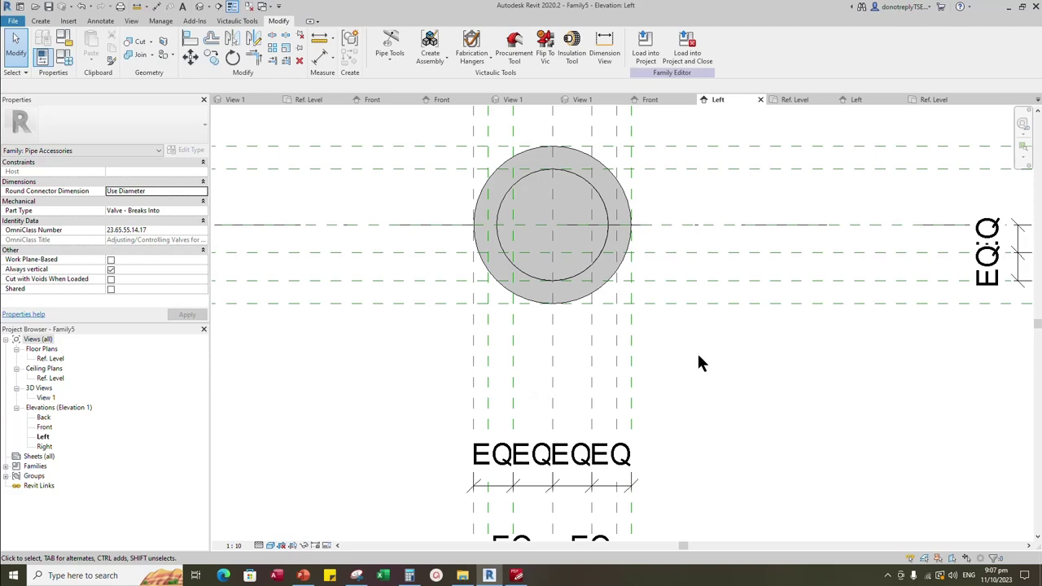
scroll(696, 350, "up", 1)
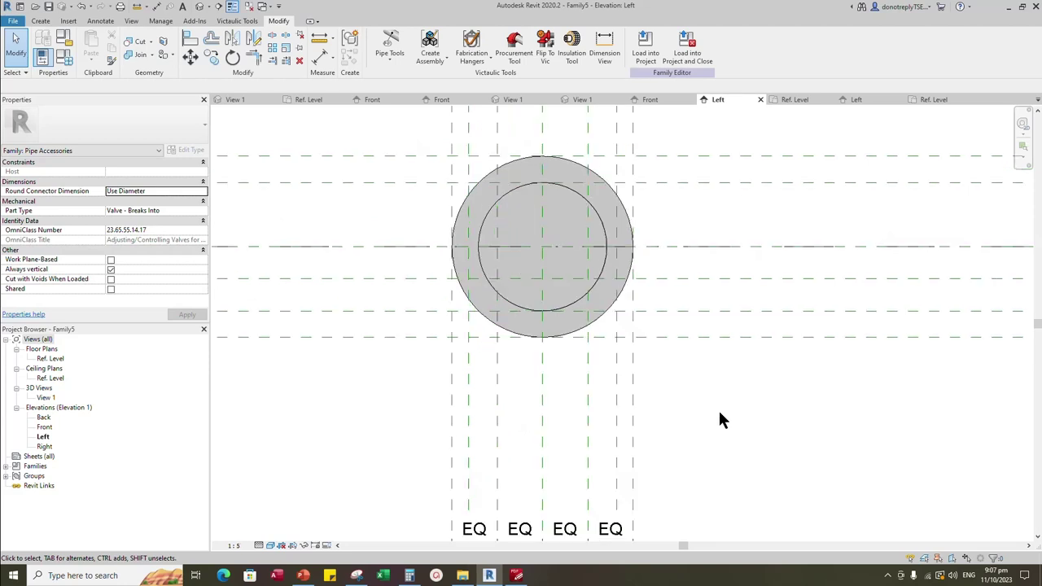
In the Front elevation, place reference planes offset 50 mm on both sides of the Center (Left/Right) plane
left_click(655, 97)
left_click(583, 306)
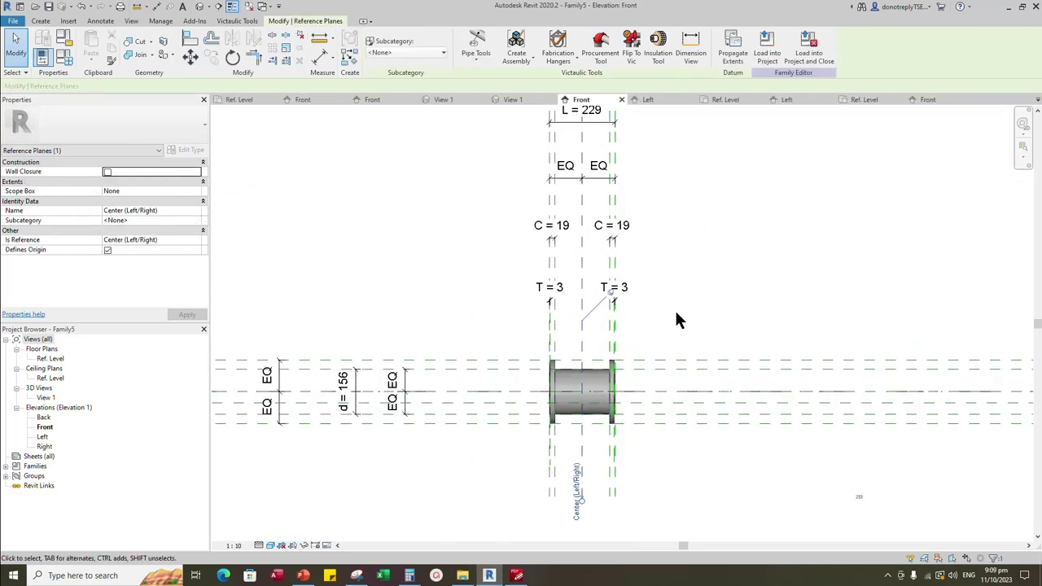
left_click(349, 59)
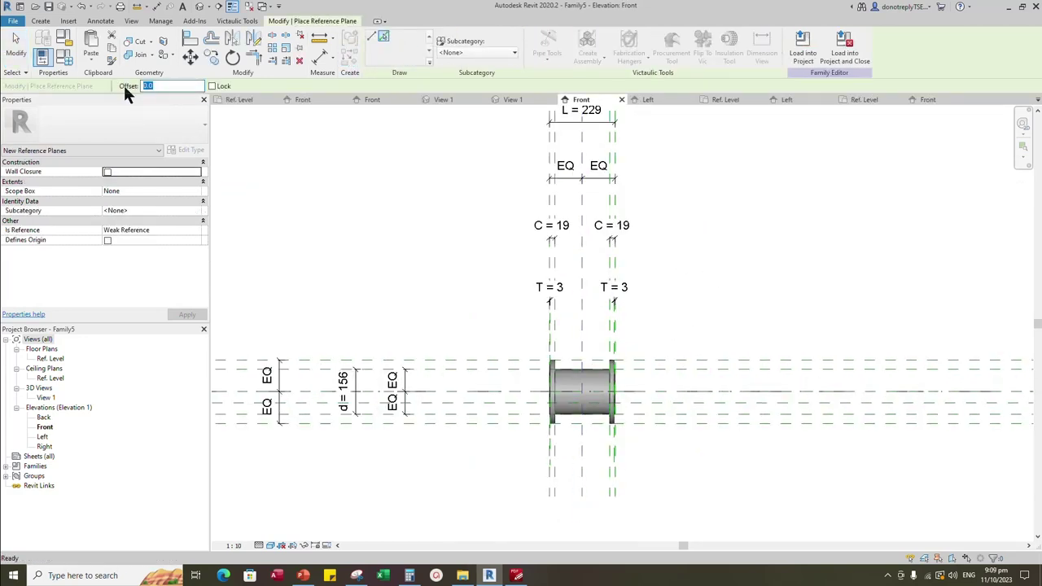
type("50")
key("Return")
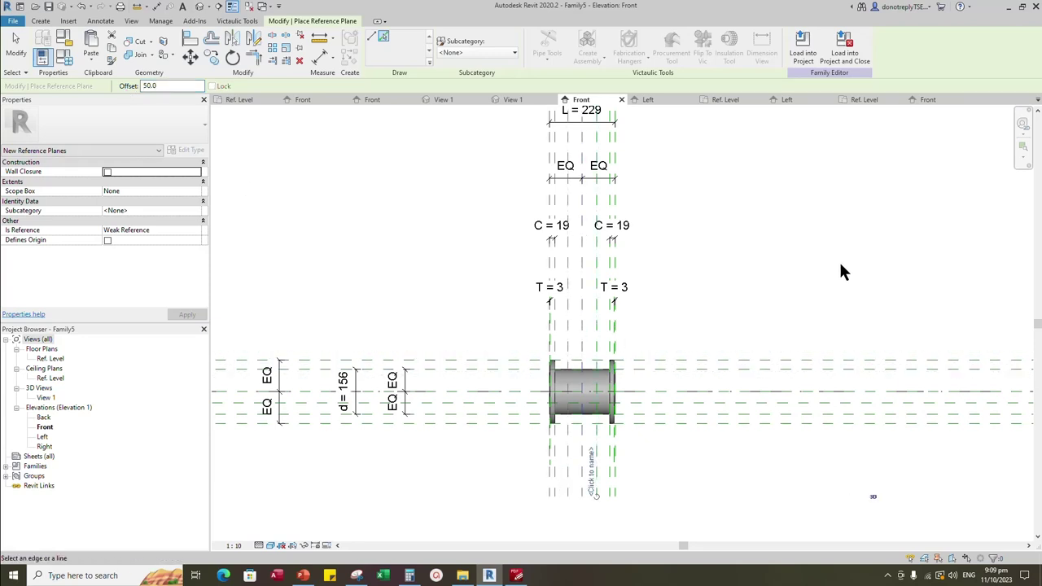
key("Escape")
key("Escape")
Dimension the two 50 mm offset planes about the Center (Left/Right) plane below the body and constrain them as equal
scroll(637, 252, "down", 1)
scroll(629, 447, "up", 3)
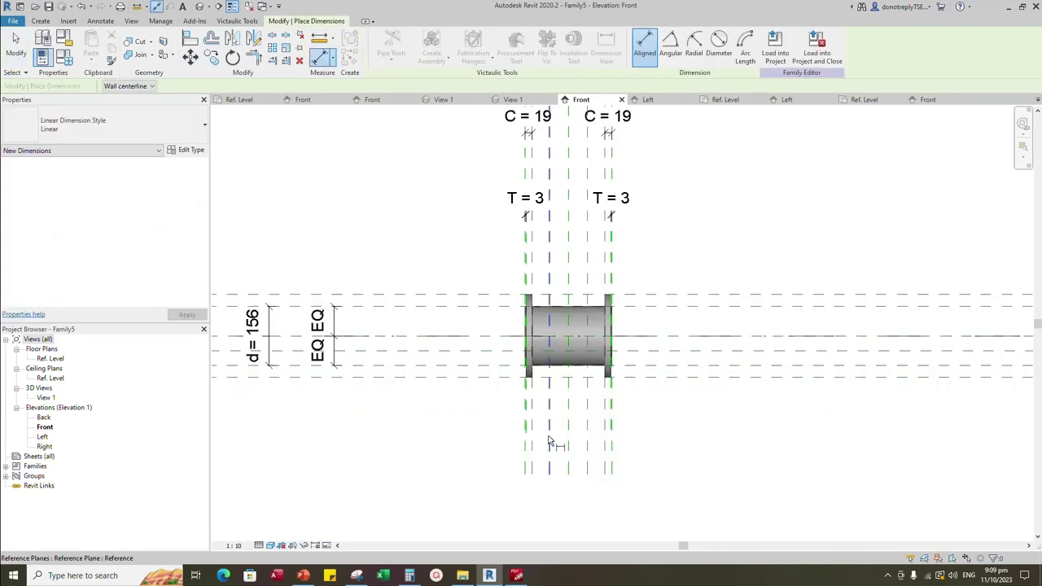
left_click(549, 438)
left_click(568, 437)
left_click(588, 438)
left_click(656, 440)
left_click(567, 489)
Dimension the overall distance between the two 50 mm offset planes and label it with a new instance parameter named HD Offset
left_click(588, 467)
middle_click_drag(590, 411, 588, 374)
left_click(599, 482)
key("Escape")
key("Escape")
left_click(579, 477)
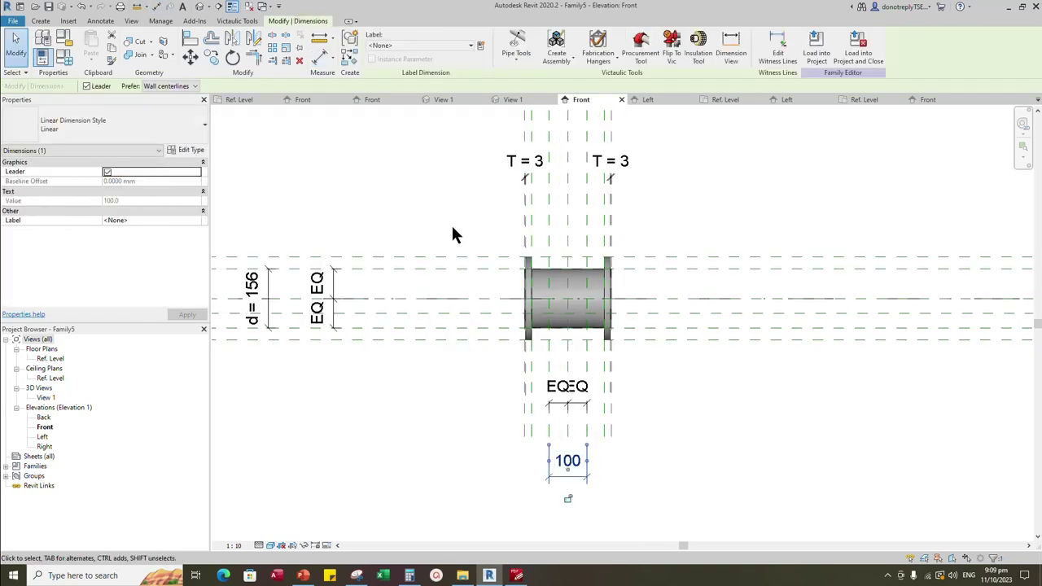
left_click(480, 47)
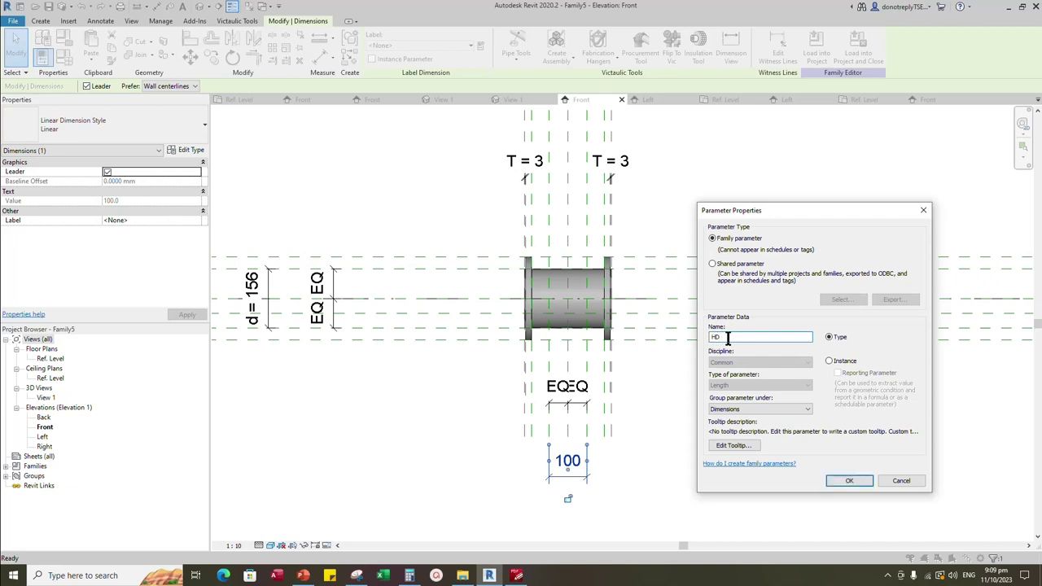
left_click(827, 360)
left_click(848, 481)
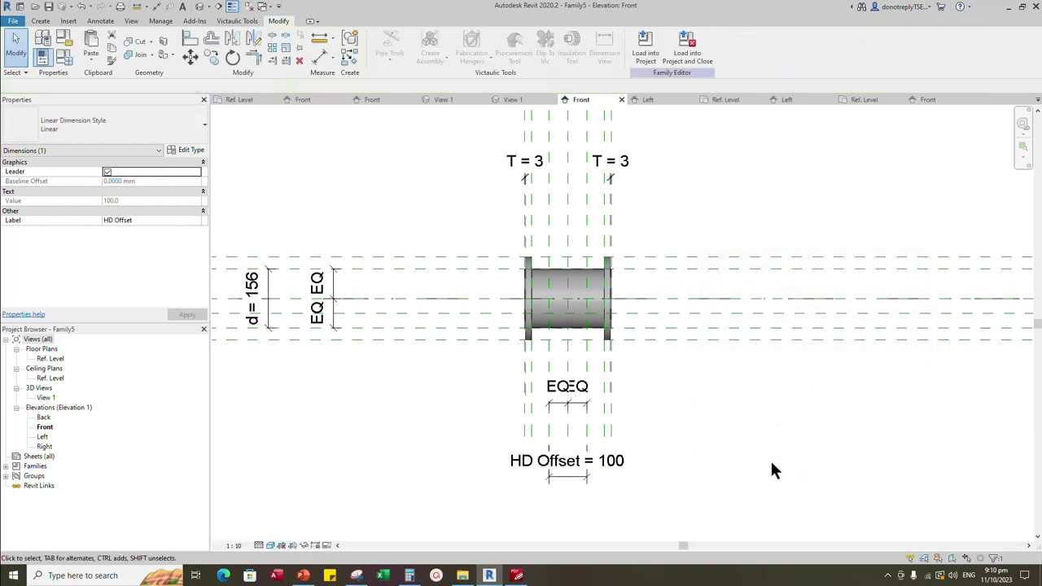
left_click(766, 459)
Start a swept blend in the Left elevation and sketch a 39 mm vertical path from the 39 mm offset plane up to the centre plane
scroll(703, 358, "down", 1)
left_click(651, 99)
scroll(711, 434, "down", 1)
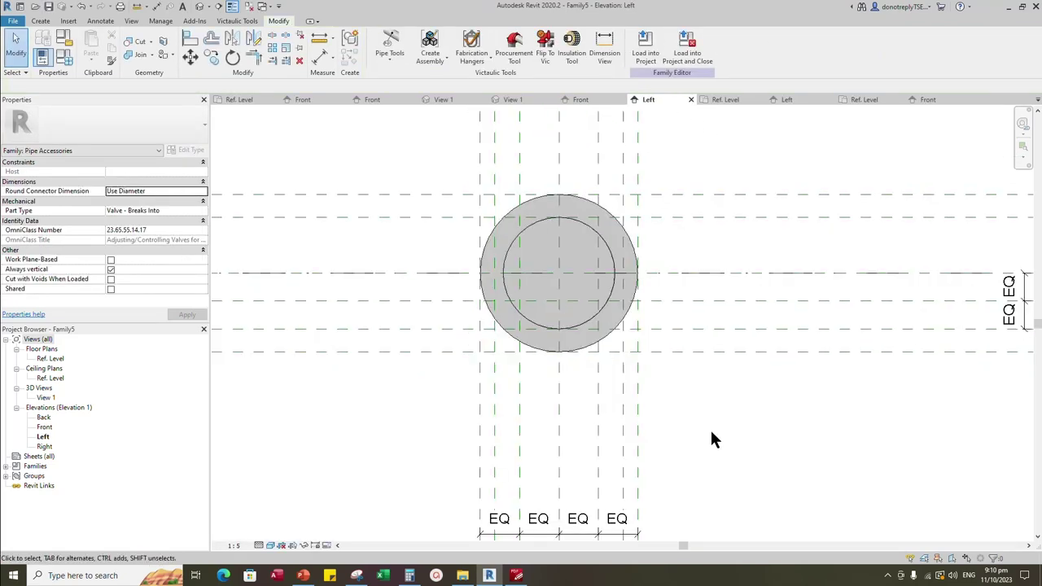
left_click(39, 21)
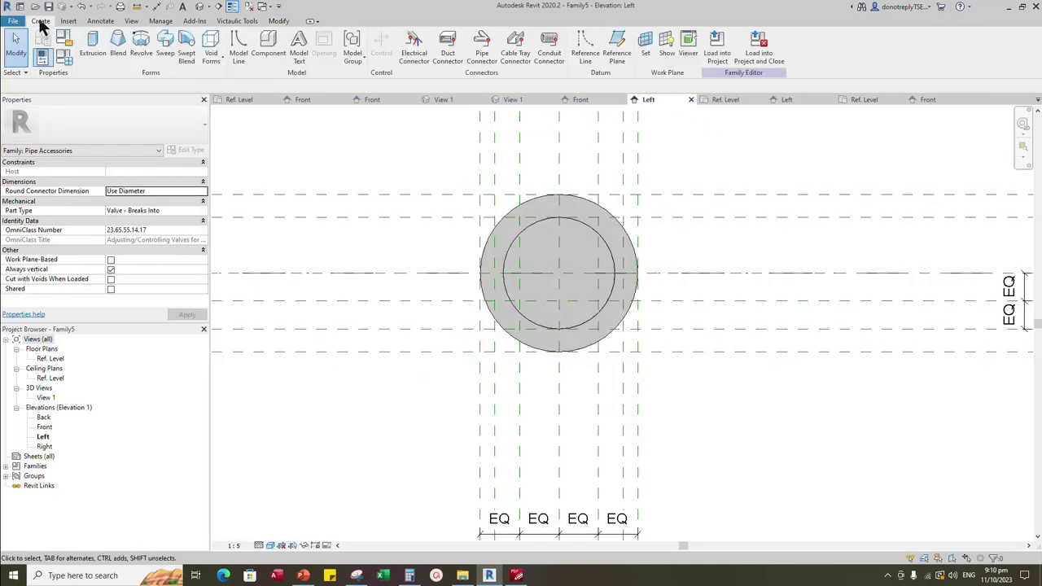
left_click(186, 42)
left_click(419, 38)
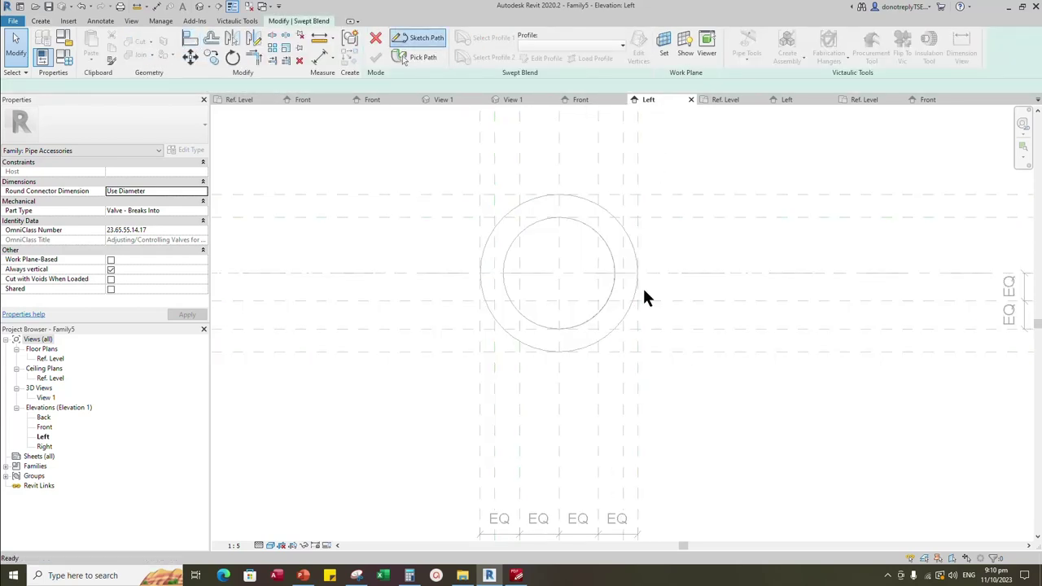
scroll(577, 311, "up", 1)
left_click(557, 299)
left_click(557, 268)
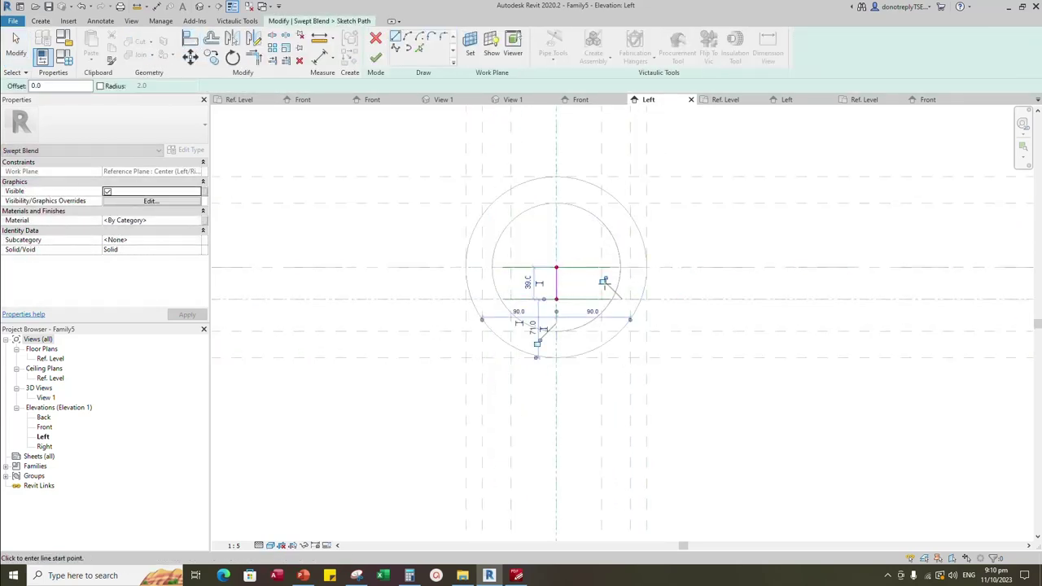
Align the swept blend path's ends with the horizontal reference planes and finish the path sketch
key("a")
key("l")
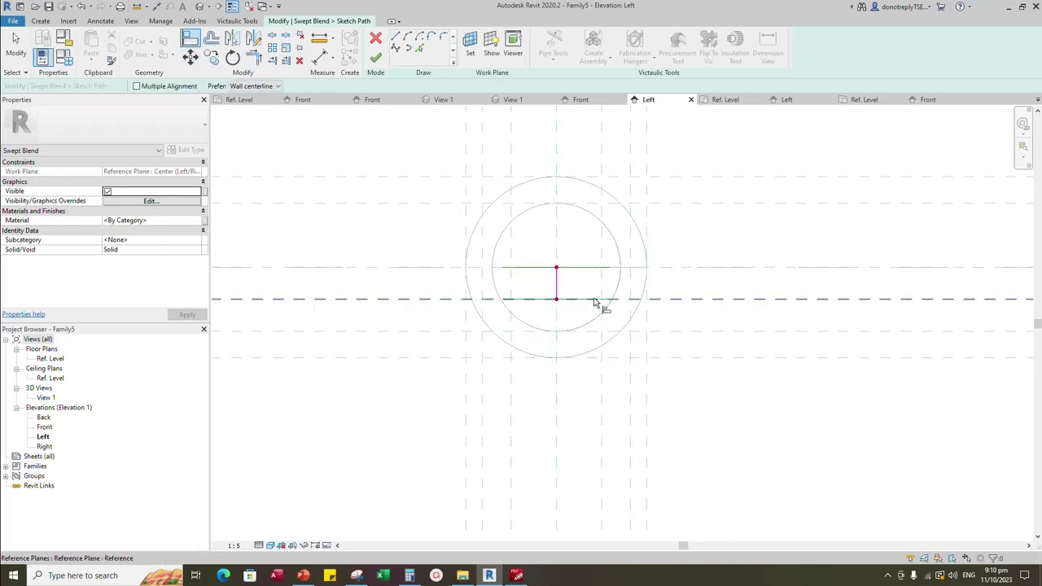
key("Escape")
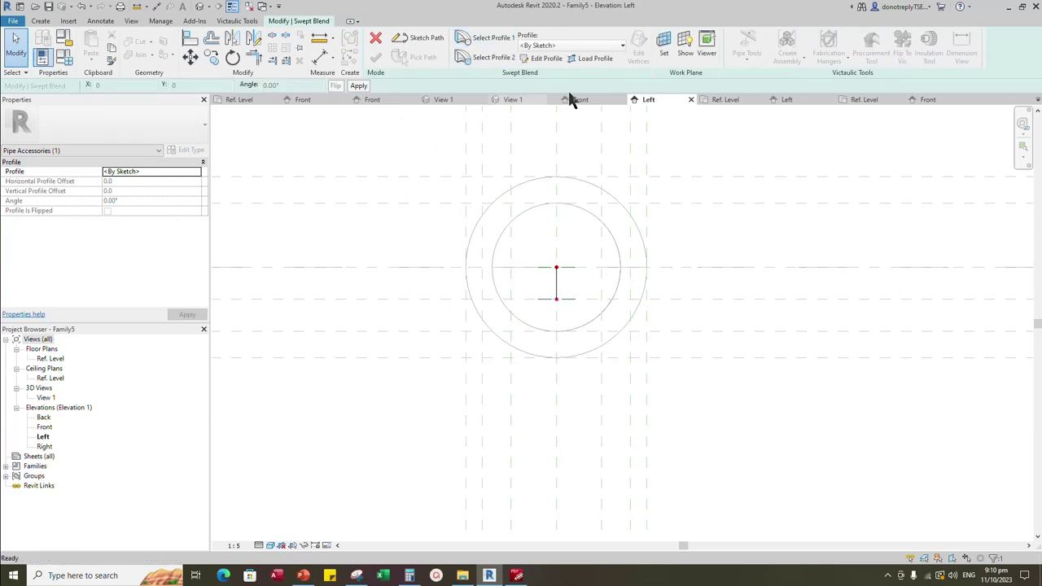
Edit the first swept blend profile in the Ref. Level plan and sketch a rectangle between the HD Offset planes and the inner horizontal planes
left_click(544, 60)
left_click(510, 392)
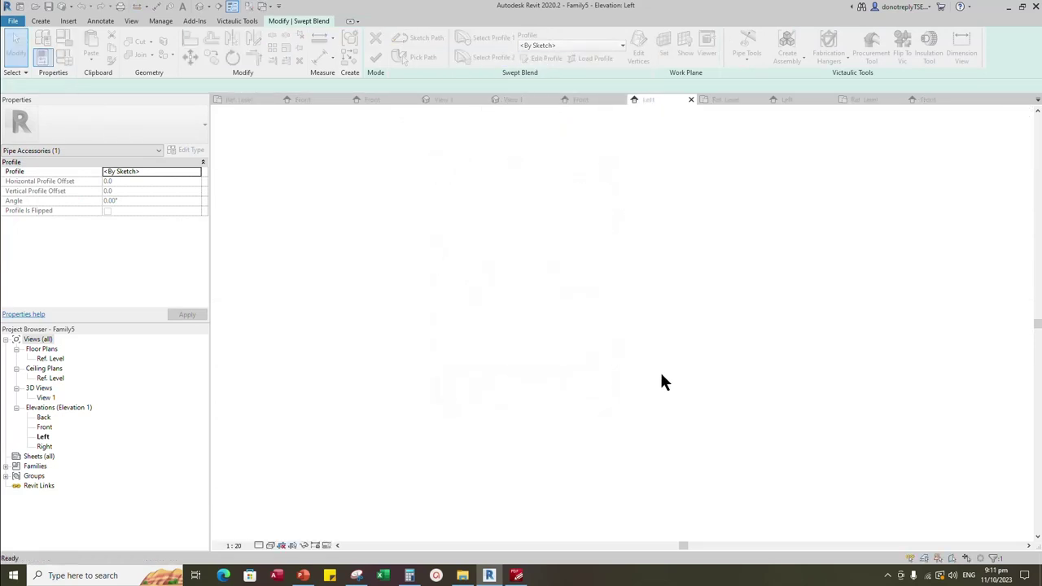
scroll(611, 333, "up", 5)
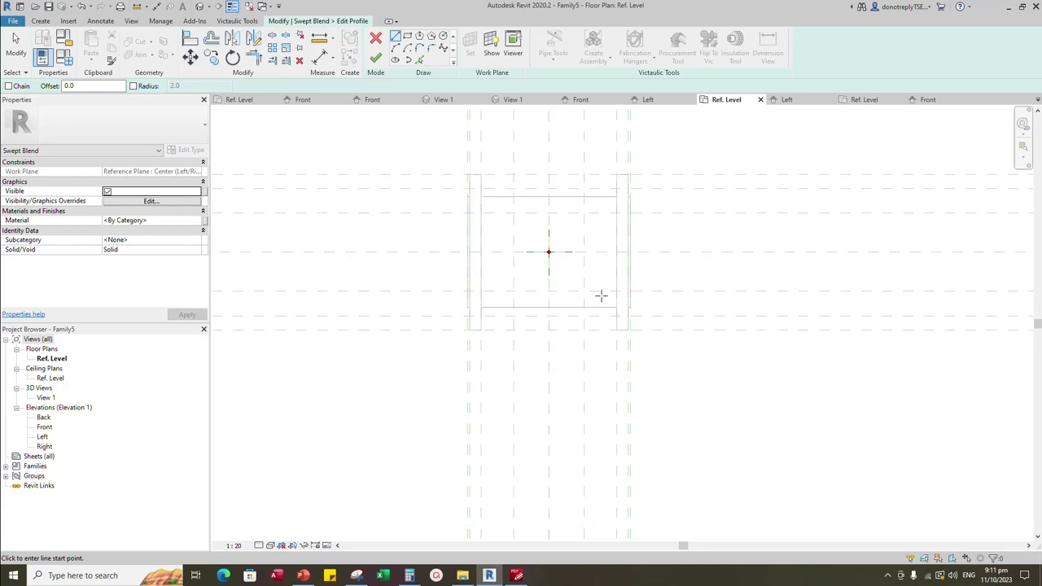
left_click(407, 38)
scroll(553, 244, "up", 2)
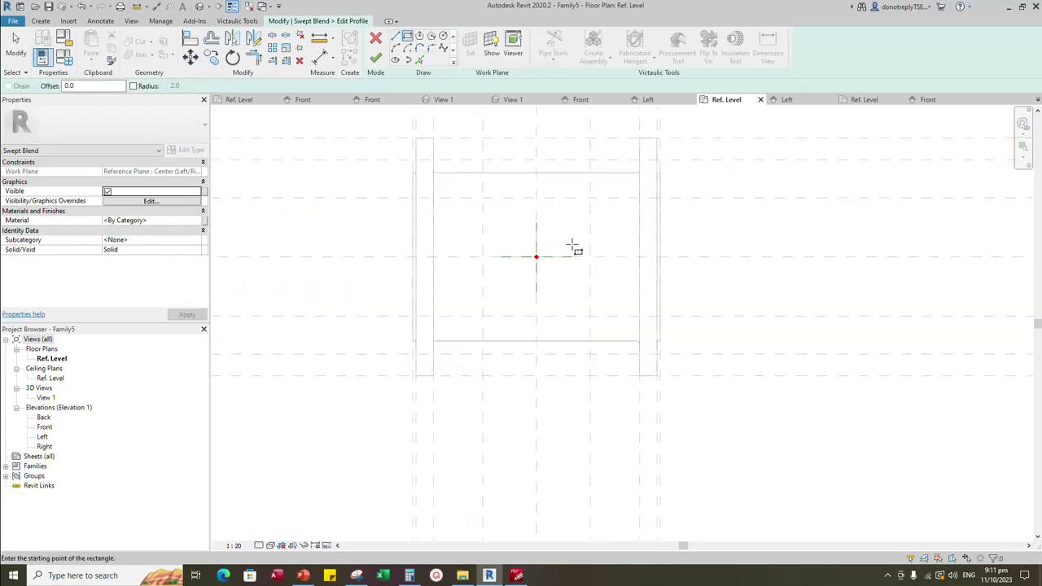
left_click(483, 198)
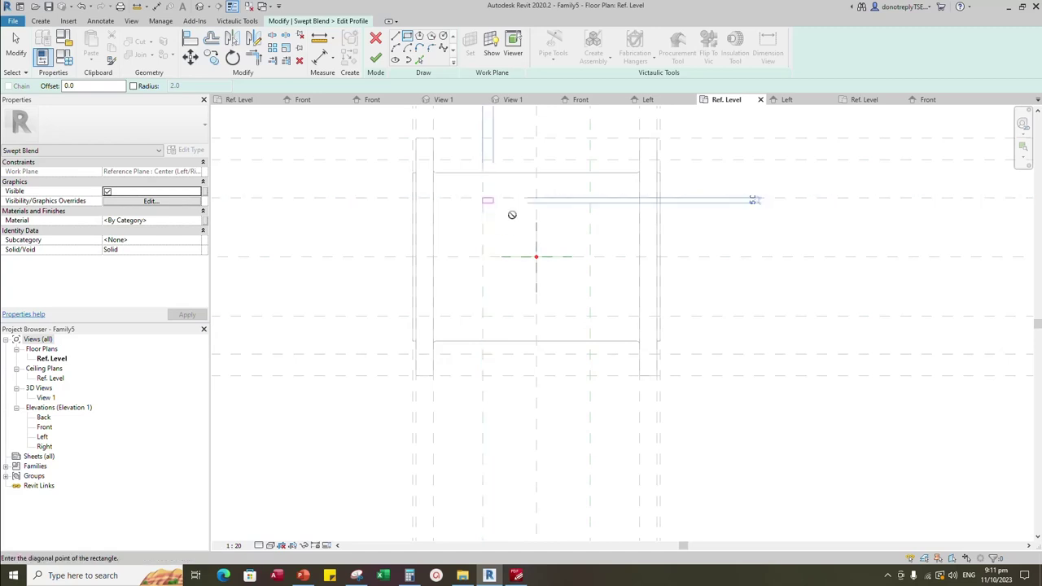
left_click(590, 316)
Align the profile rectangle's sides with the surrounding reference planes and lock them
key("a")
key("l")
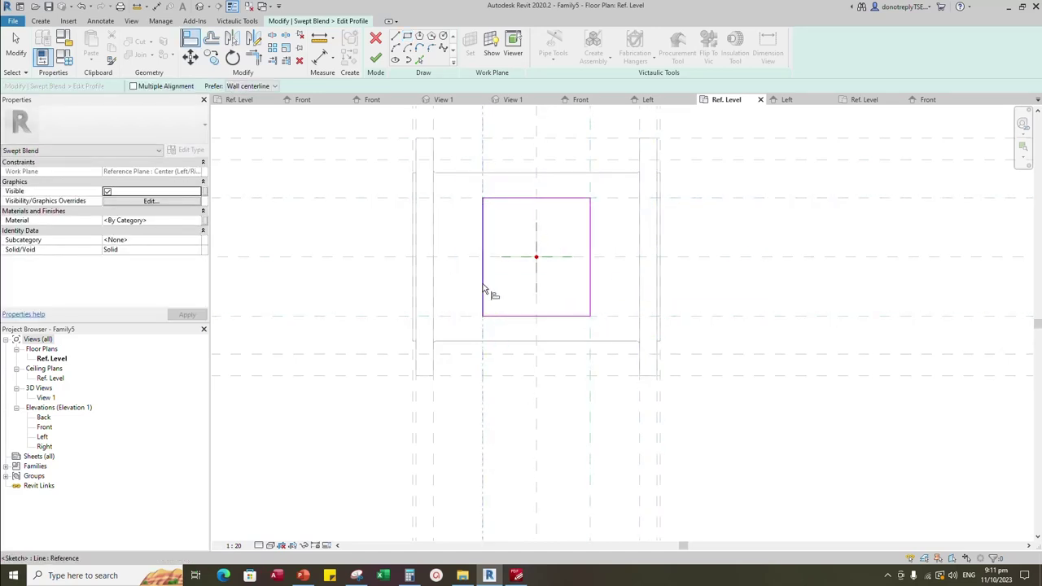
left_click(483, 286)
left_click(501, 342)
left_click(590, 355)
left_click(590, 306)
left_click(572, 303)
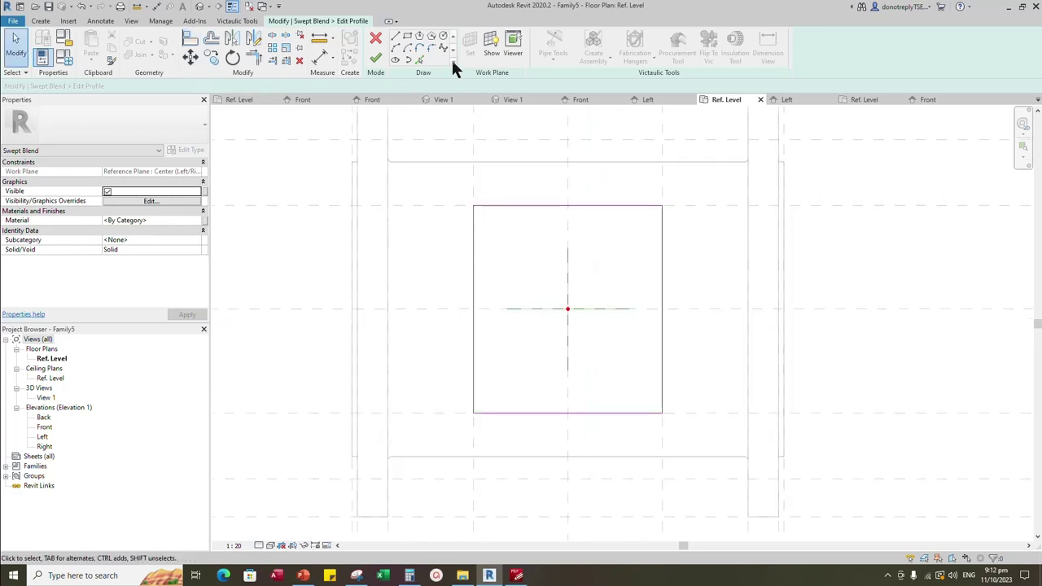
Fillet the corners of the first profile rectangle with a 5 mm radius and finish the profile sketch
left_click(431, 49)
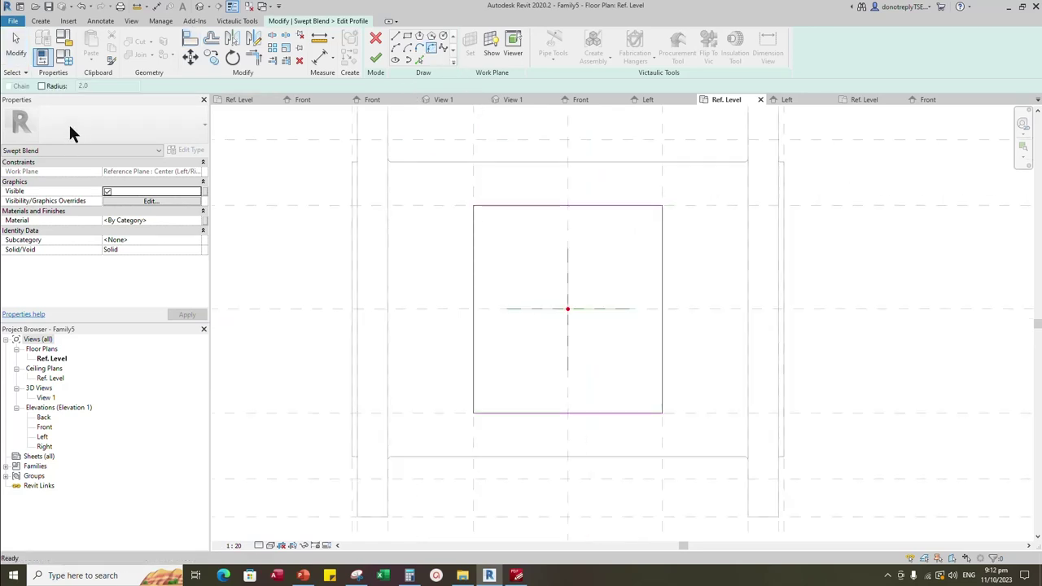
left_click(42, 86)
left_click(474, 228)
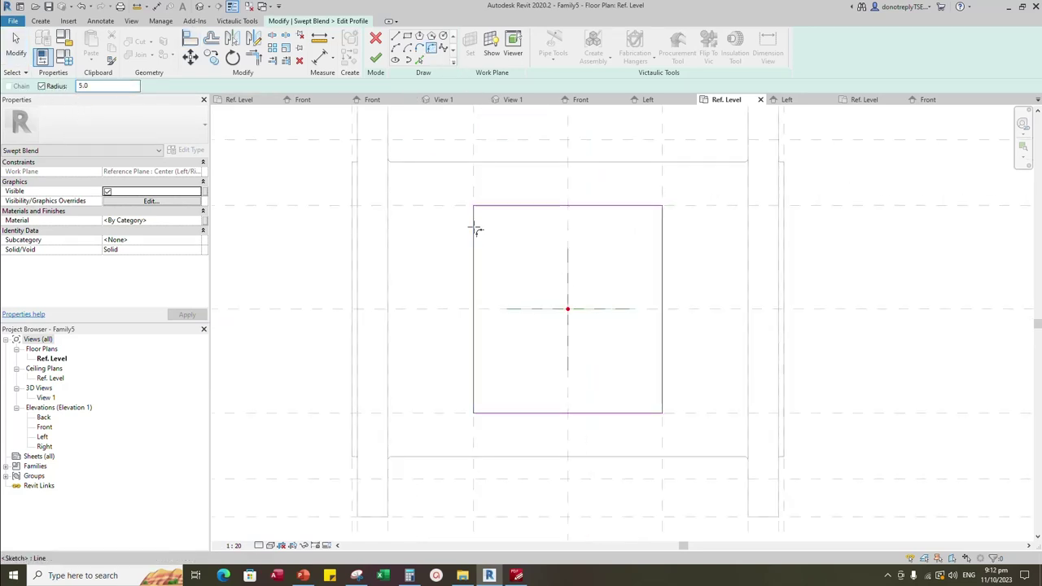
left_click(481, 209)
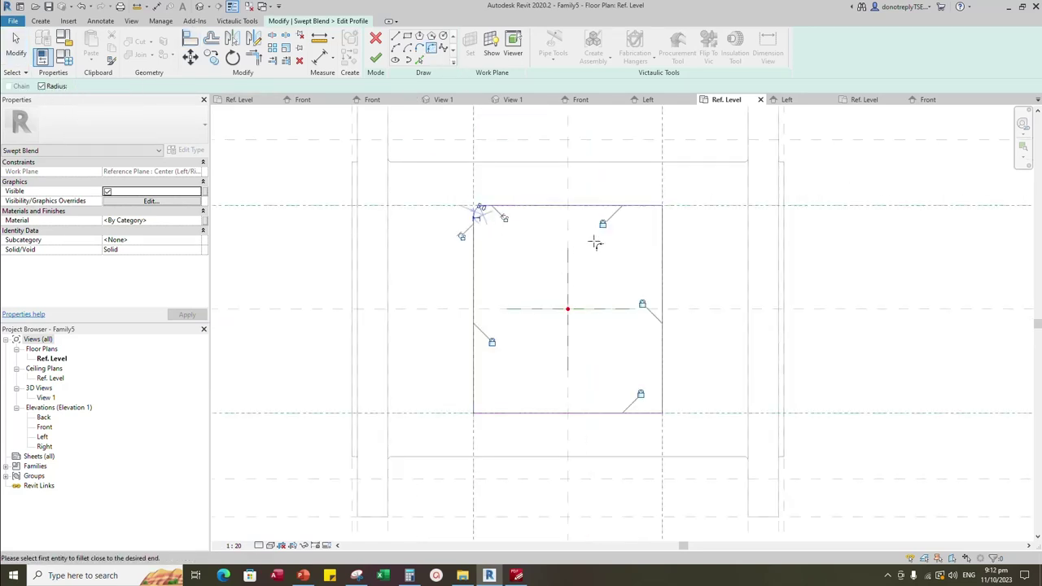
left_click(663, 383)
left_click(639, 413)
left_click(501, 412)
left_click(473, 393)
scroll(545, 372, "down", 2)
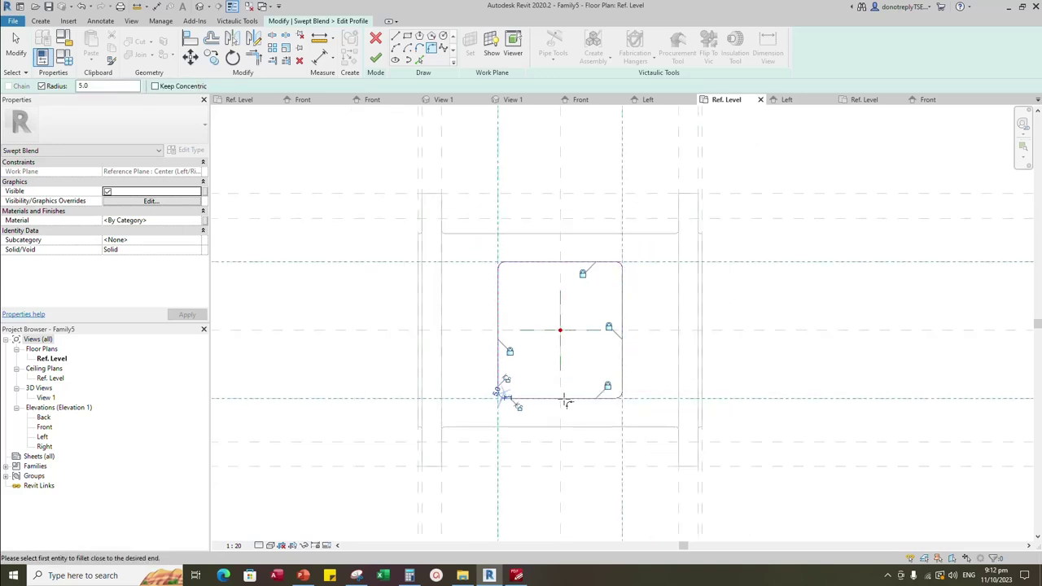
scroll(749, 318, "down", 1)
left_click(375, 58)
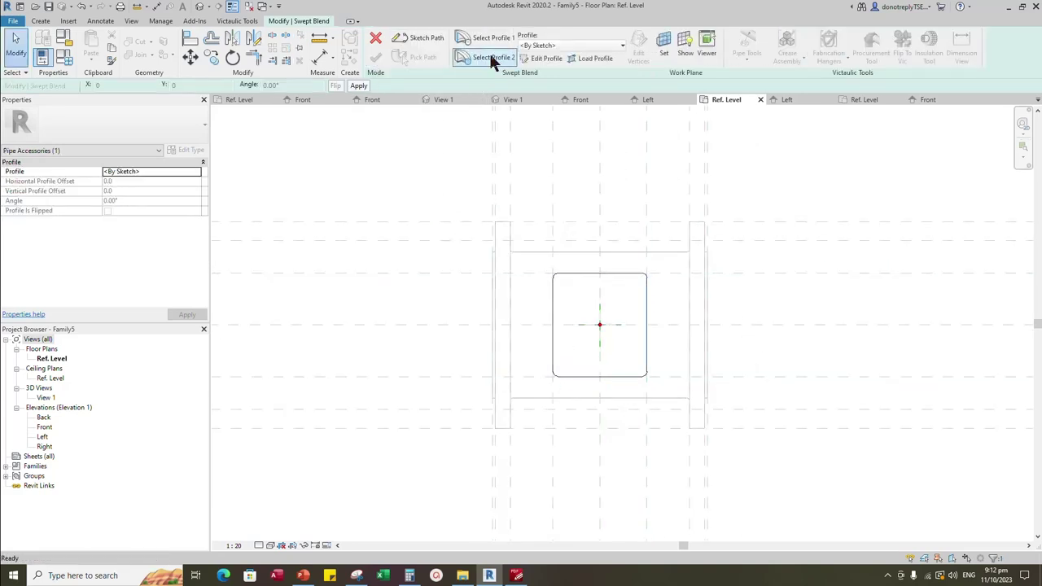
Edit the second swept blend profile and sketch a 100 by 180 mm rectangle between the HD Offset planes and the D1 planes
left_click(546, 62)
key("r")
key("c")
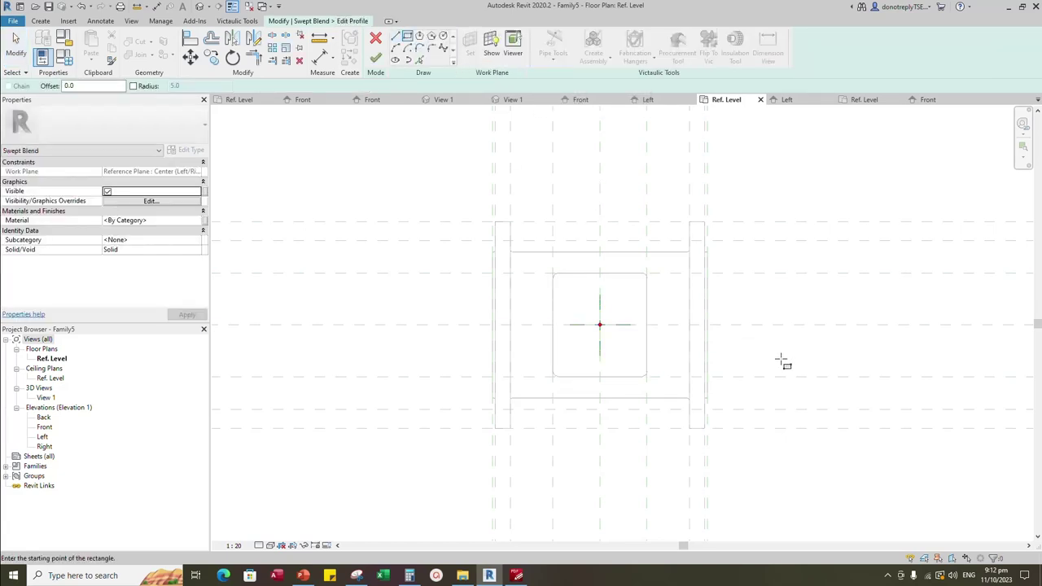
scroll(782, 360, "up", 1)
left_click(519, 223)
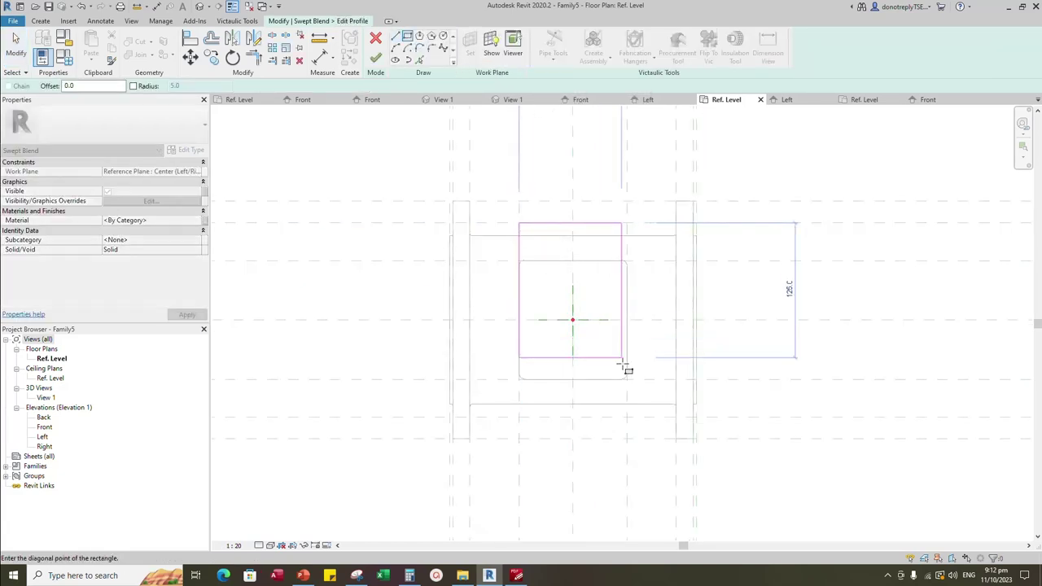
left_click(627, 416)
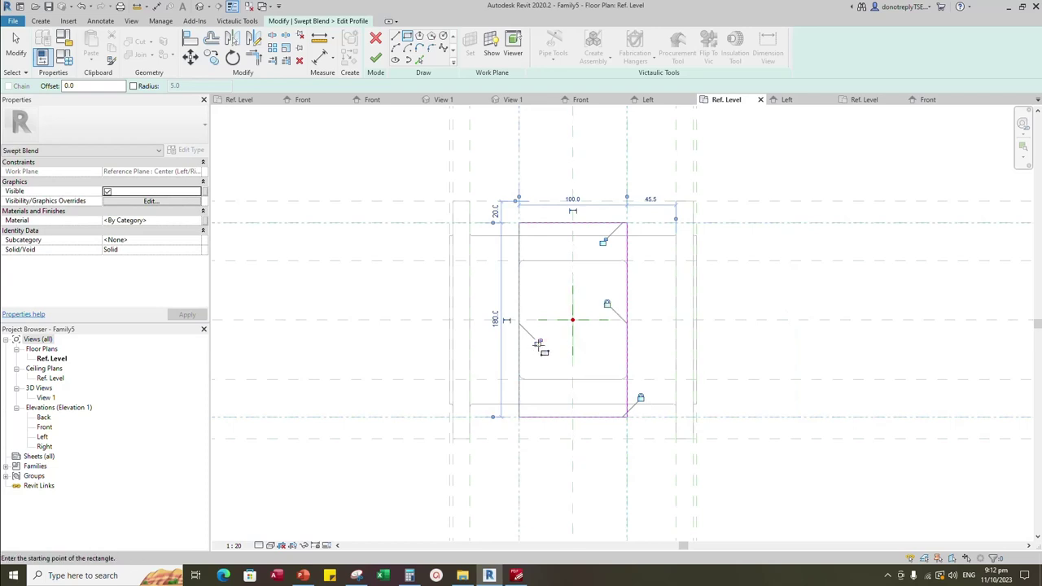
Fillet the second profile rectangle's corners with a 5 mm radius and finish the profile and the swept blend
left_click(431, 48)
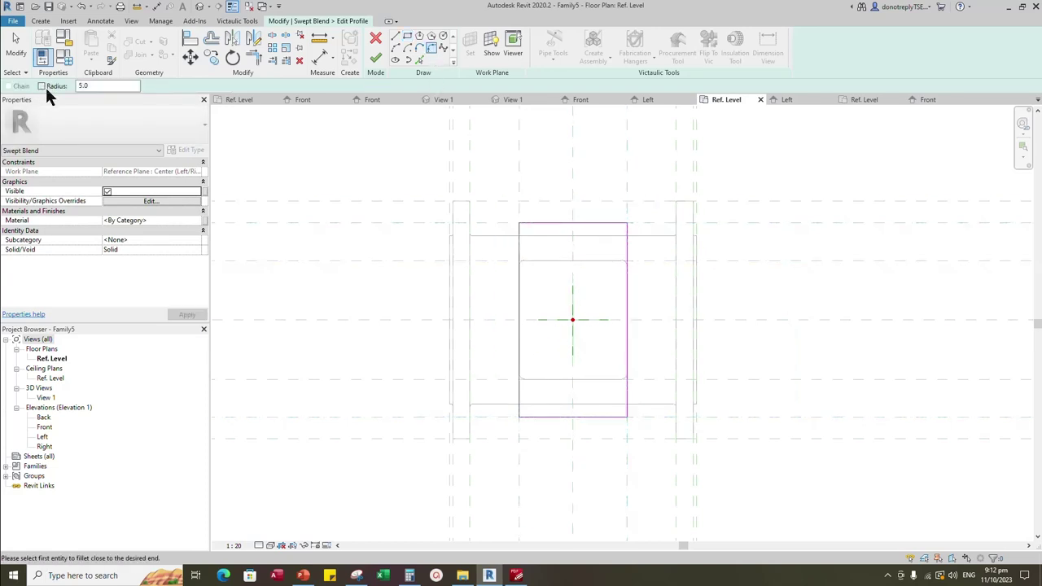
left_click(533, 224)
left_click(603, 224)
left_click(626, 244)
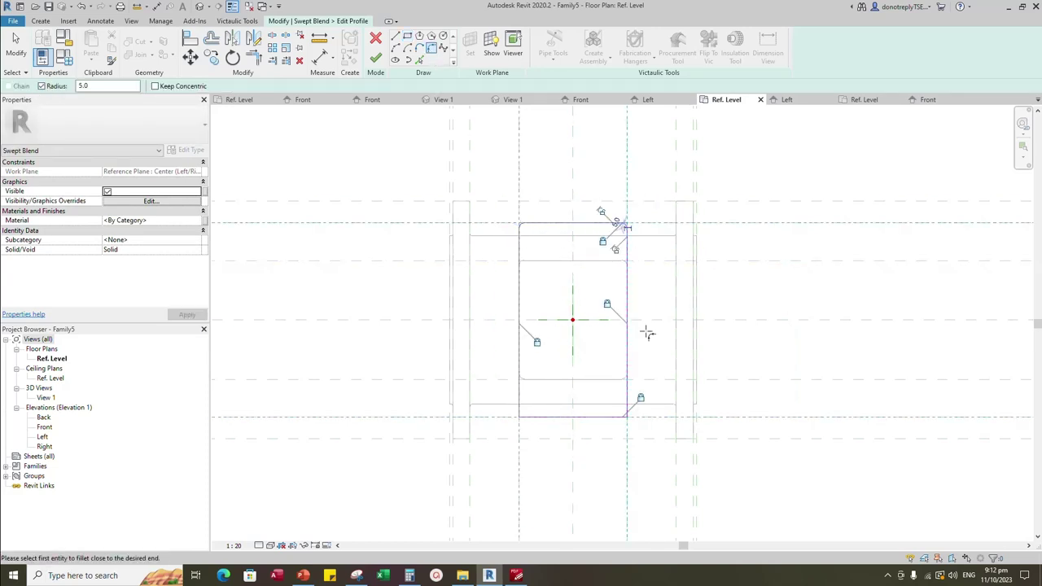
left_click(626, 397)
left_click(612, 417)
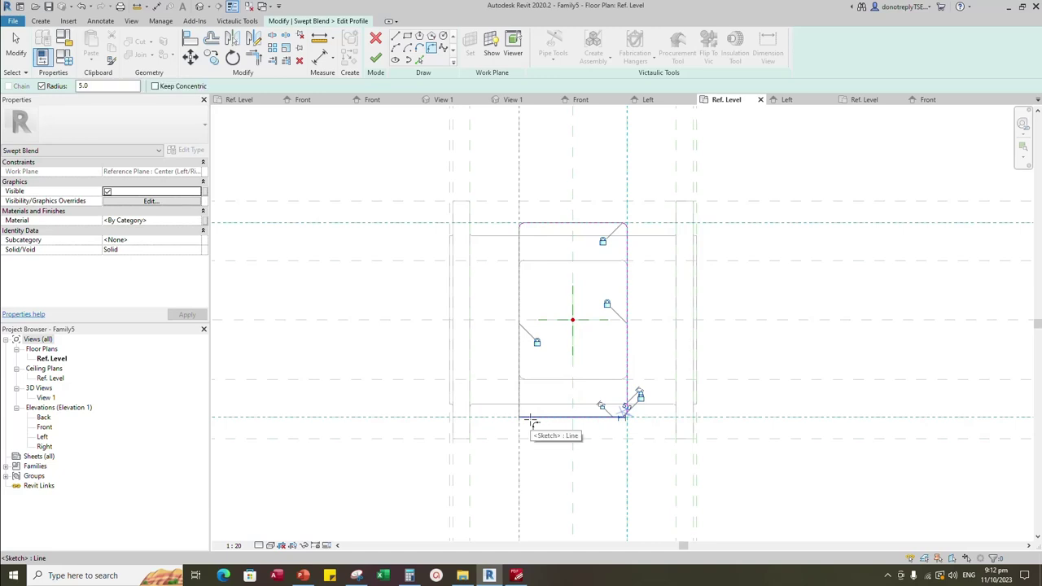
left_click(375, 57)
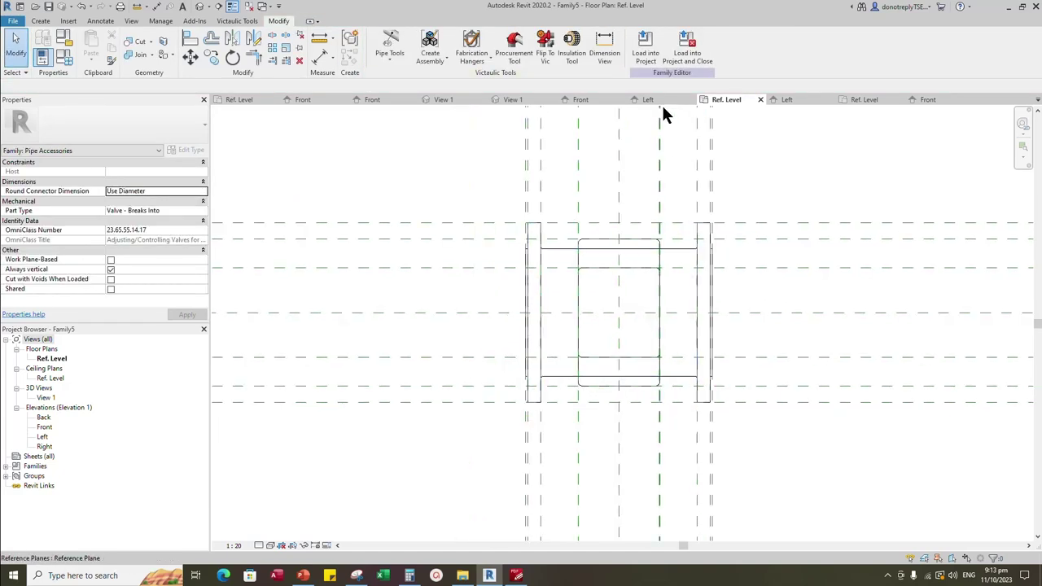
Examine the swept blend on the valve body in a shaded 3D view from several angles
left_click(513, 100)
left_click(986, 125)
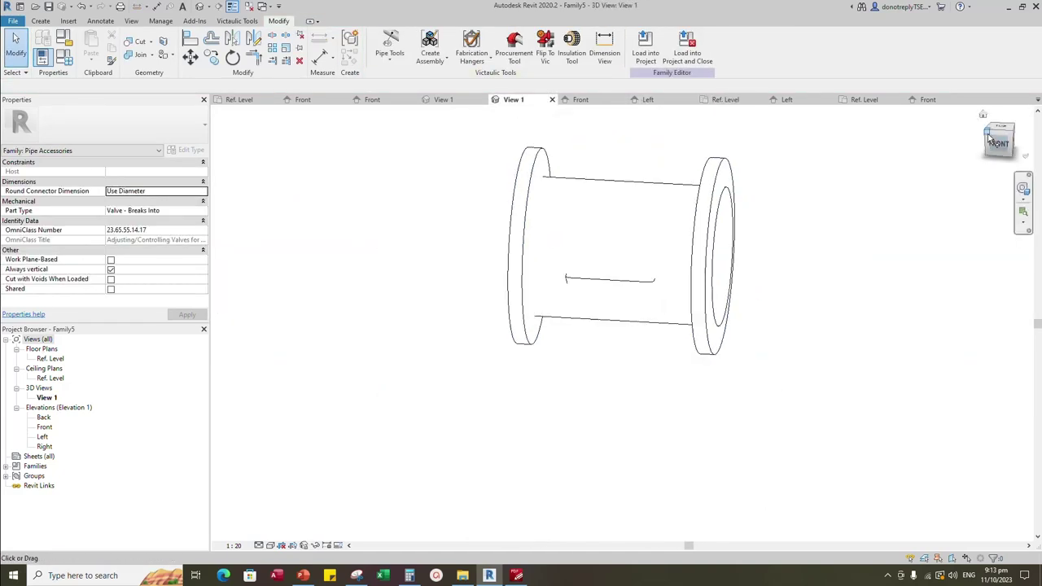
left_click(271, 546)
left_click(289, 503)
mouse_move(709, 452)
middle_mouse_down("shift")
mouse_move(719, 400)
mouse_move(741, 493)
mouse_move(928, 375)
mouse_move(677, 391)
mouse_move(767, 500)
middle_mouse_up("shift")
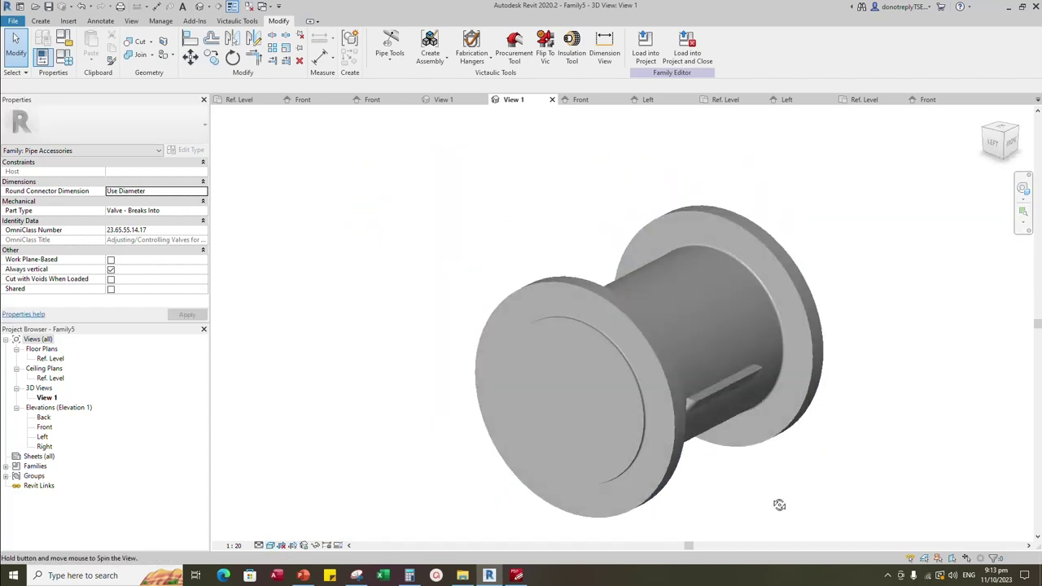
scroll(716, 323, "down", 3)
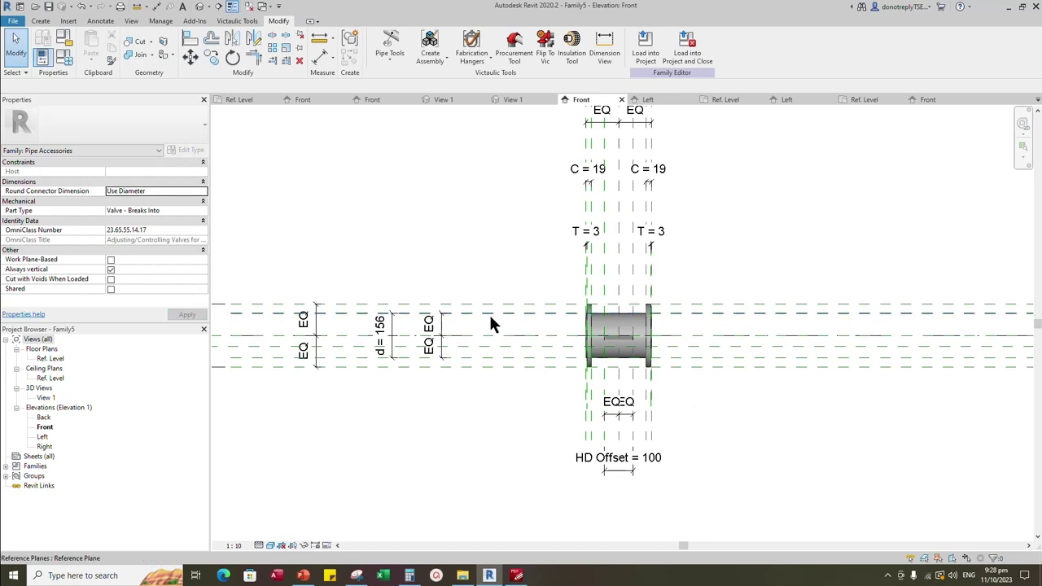
In the Front elevation, add a reference plane 78 mm above the body's upper plane and dimension the gap between them
key("r")
key("p")
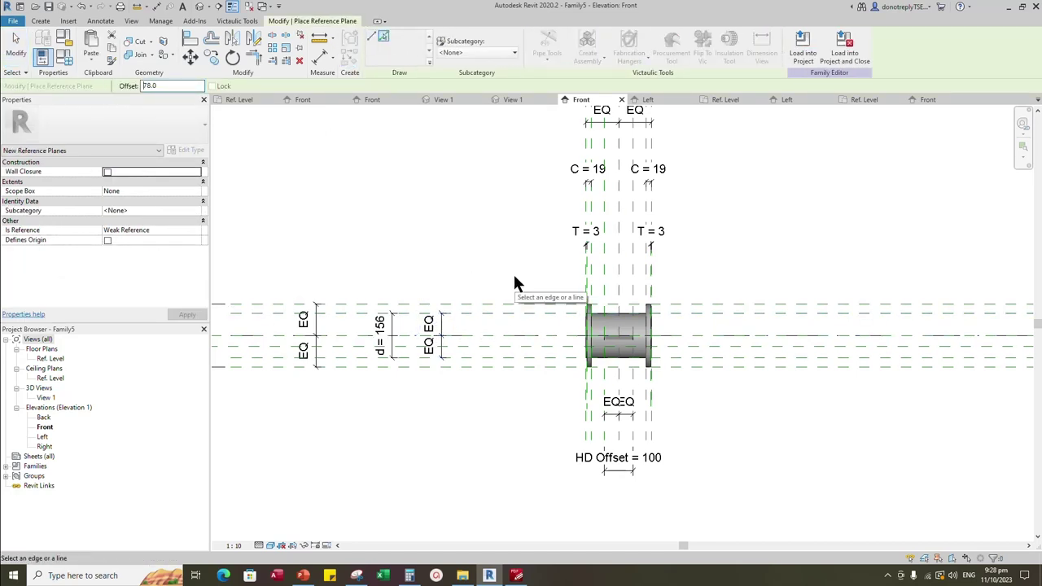
left_click(486, 313)
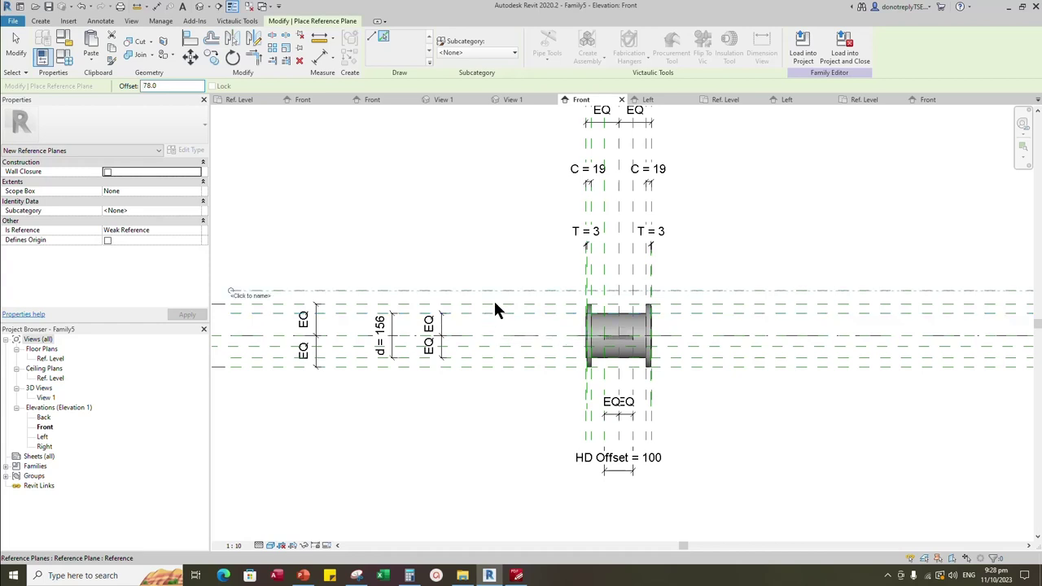
left_click(324, 60)
left_click(811, 315)
left_click(808, 292)
left_click(857, 243)
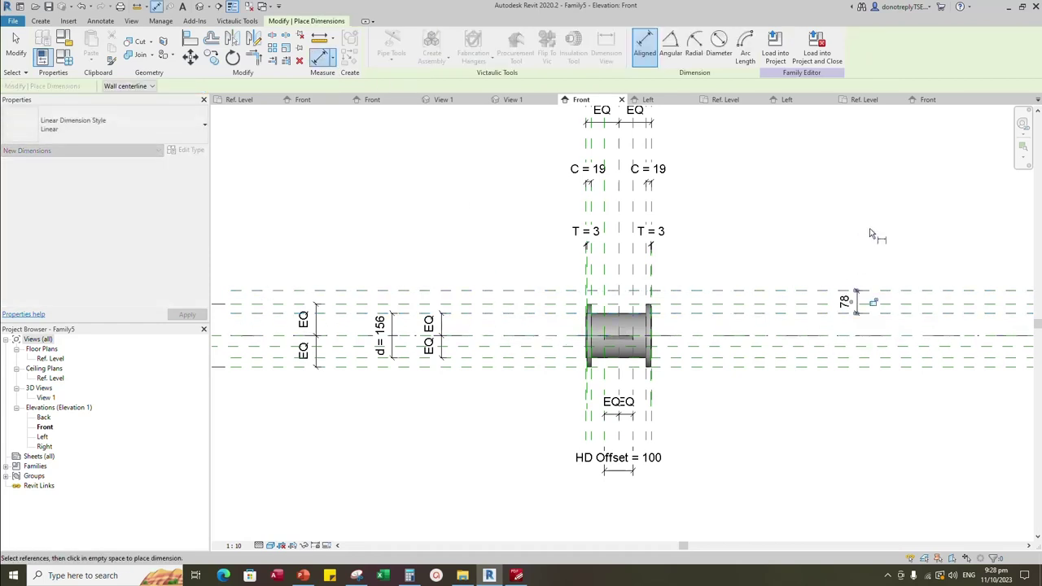
left_click(869, 233)
key("Escape")
key("Escape")
Label the new plane's offset dimension with a new instance parameter named d1
left_click(470, 46)
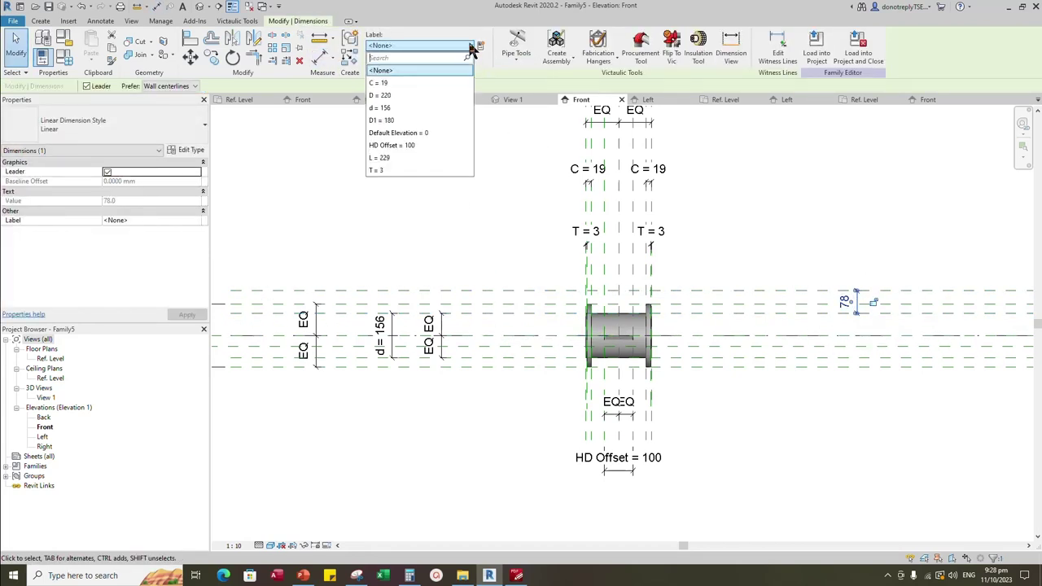
left_click(470, 47)
left_click(479, 47)
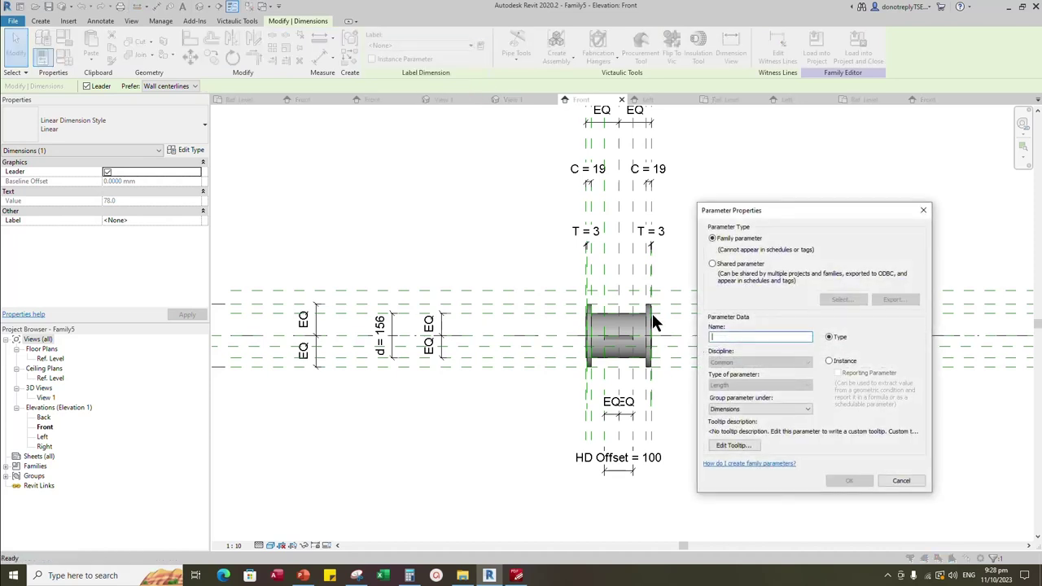
type("HH")
left_click(829, 361)
left_click(848, 480)
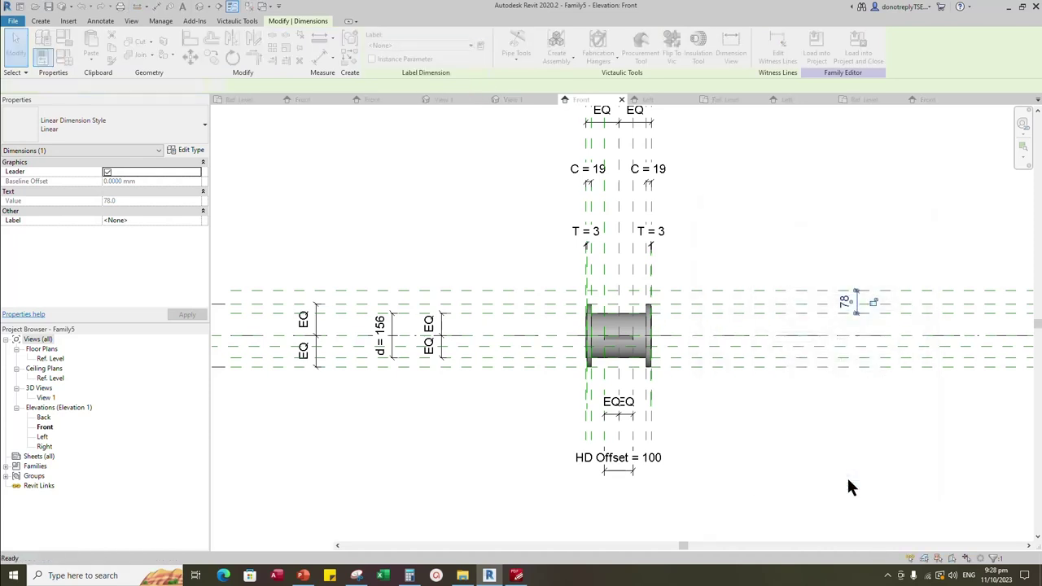
left_click(694, 403)
Define the d1 parameter with the formula d / 2 in the family types and apply it
left_click(64, 58)
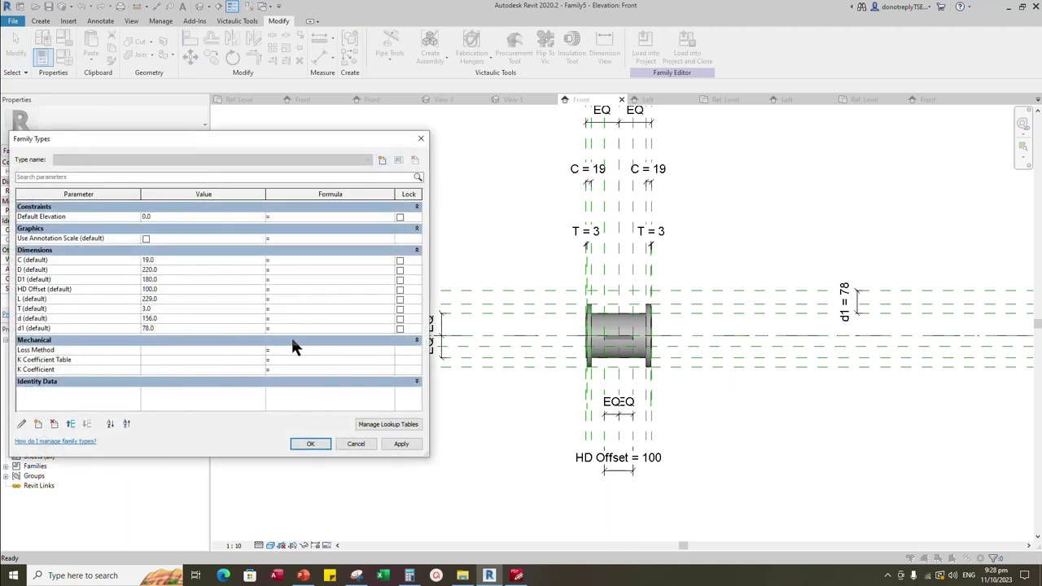
left_click(400, 444)
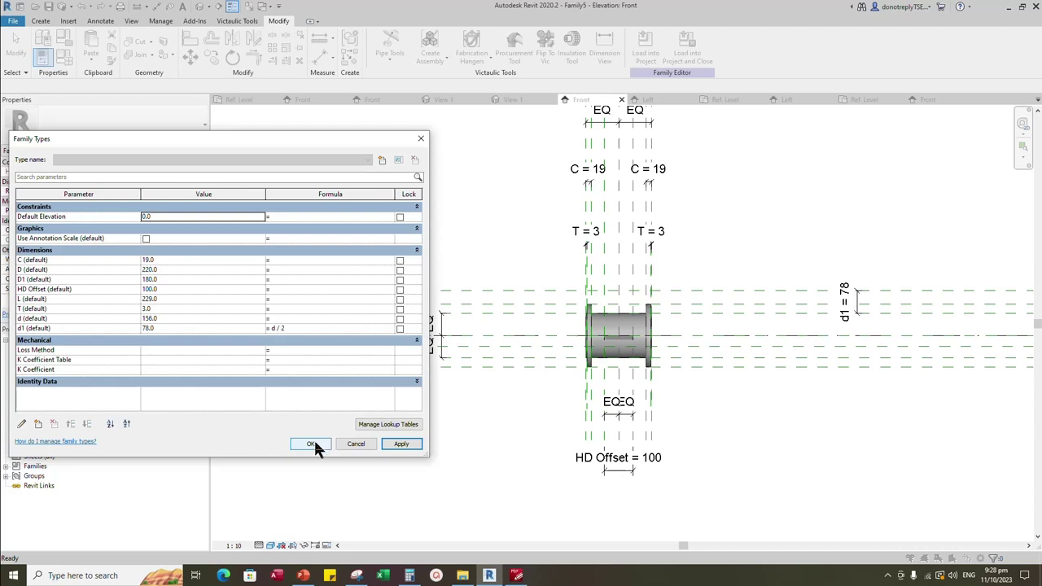
left_click(313, 443)
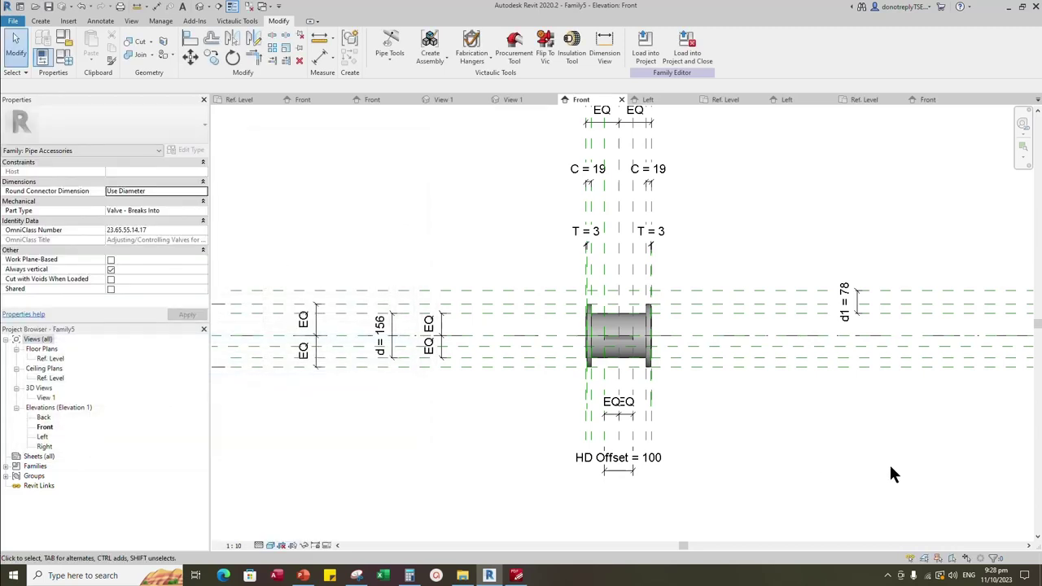
Add a reference plane 20 mm below the uppermost horizontal plane in the Front elevation
key("r")
key("p")
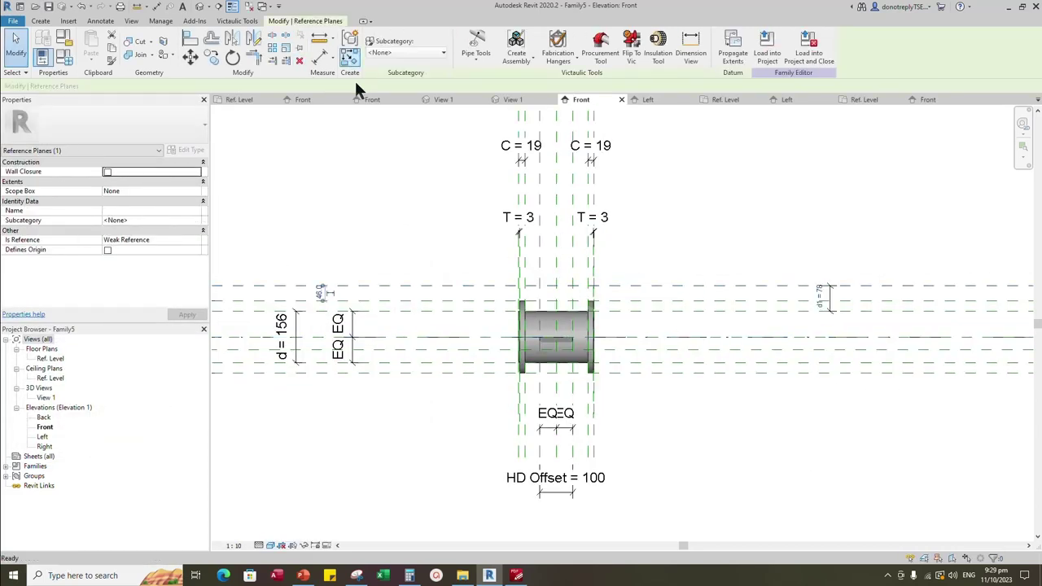
left_click_drag(176, 87, 137, 90)
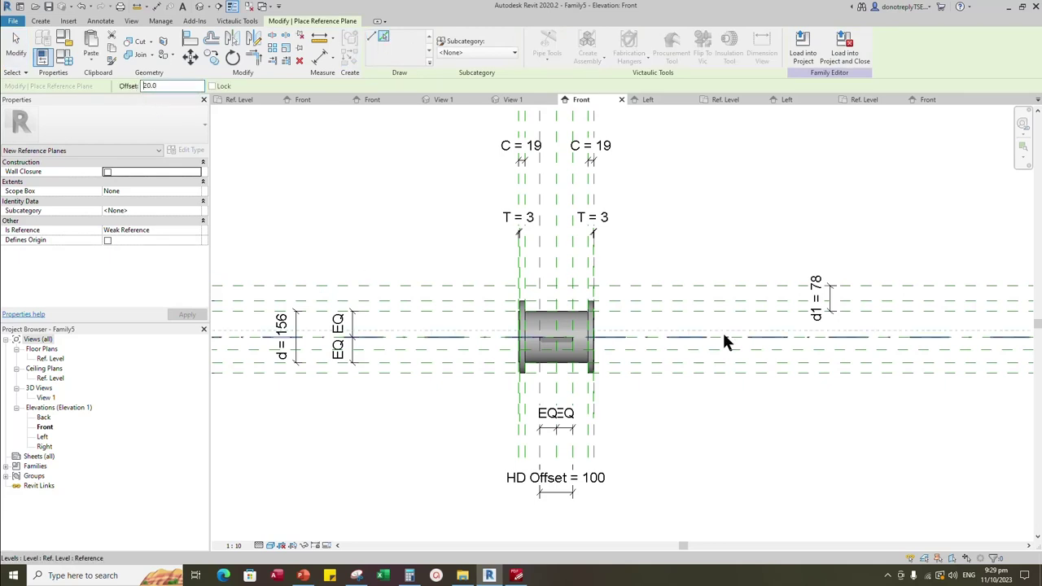
key("d")
key("i")
scroll(744, 285, "up", 2)
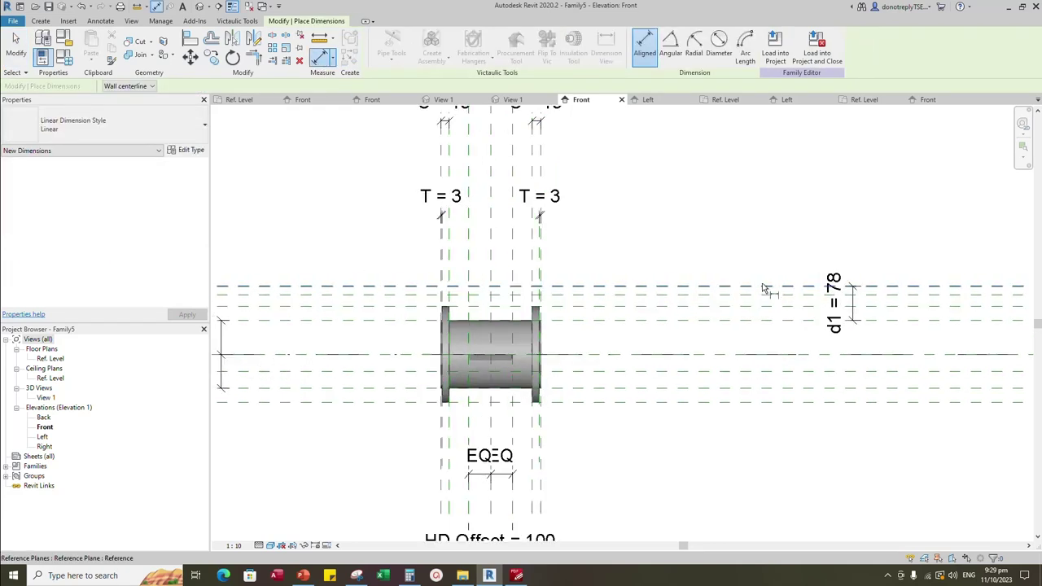
key("Escape")
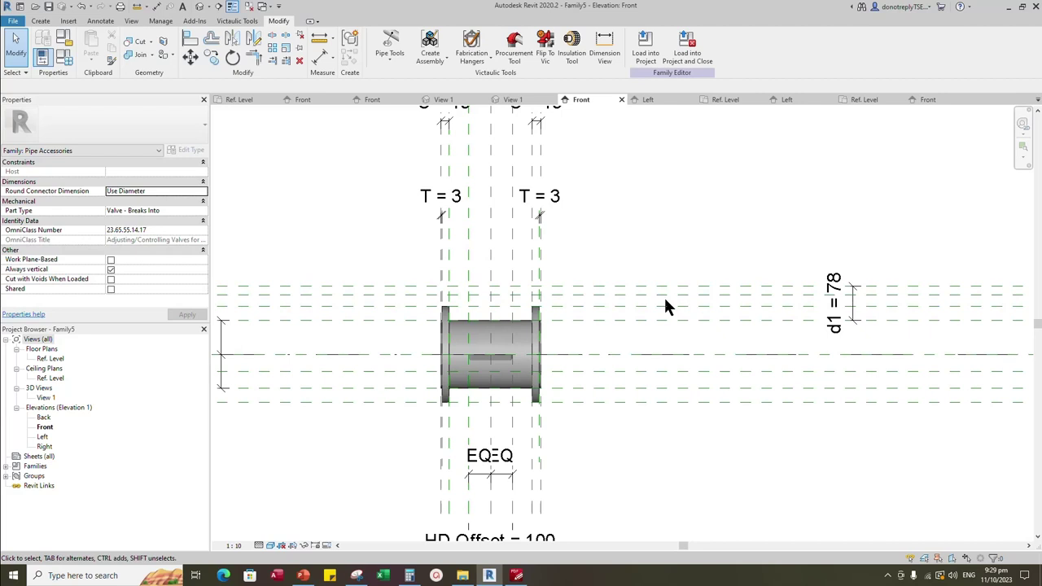
Add a reference plane 10 mm below the uppermost plane and constrain the three upper planes with an equal dimension
key("r")
key("p")
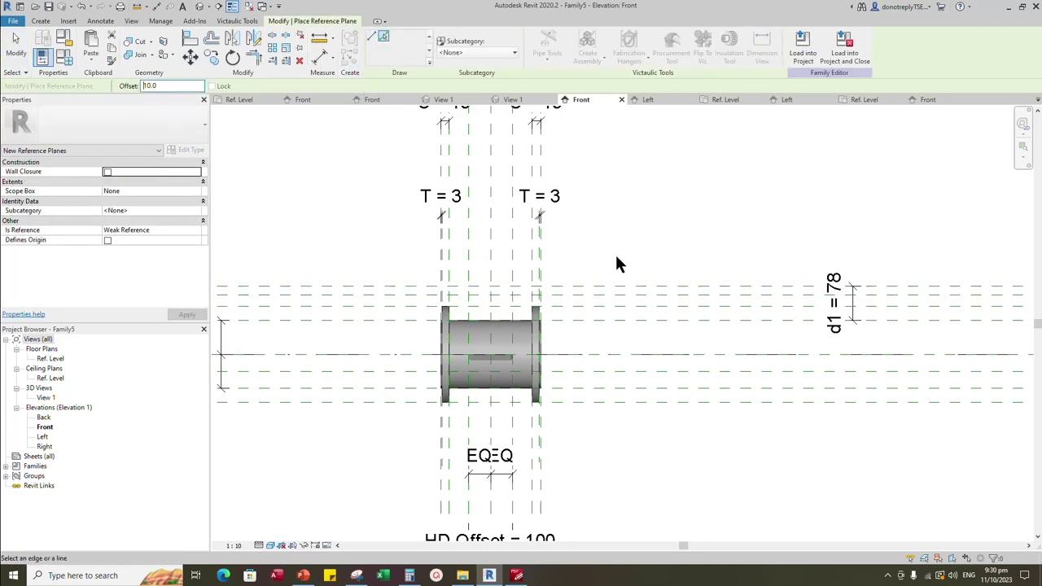
key("d")
key("i")
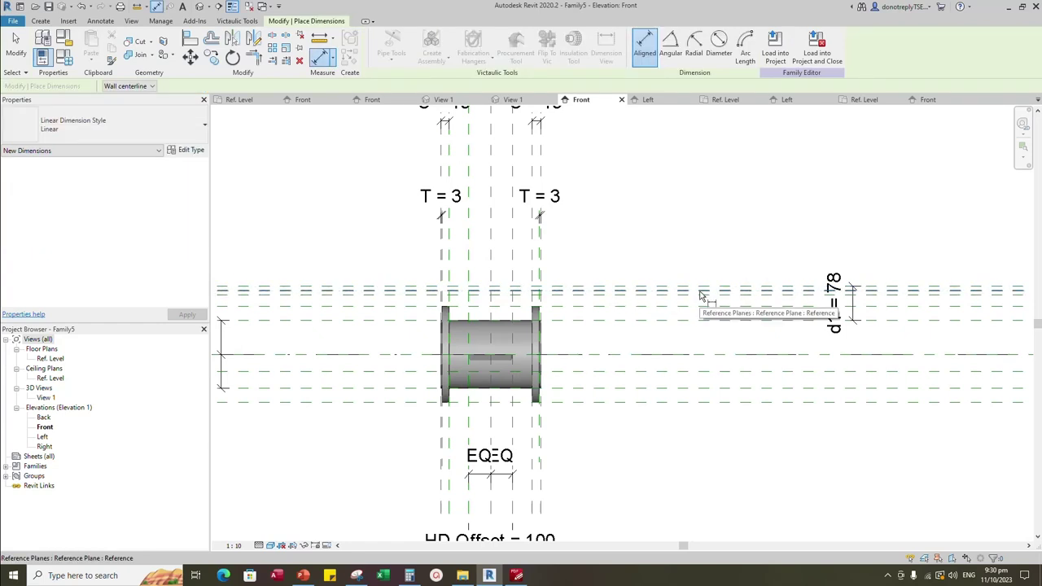
left_click(689, 286)
left_click(689, 290)
left_click(690, 295)
left_click(661, 257)
left_click(717, 291)
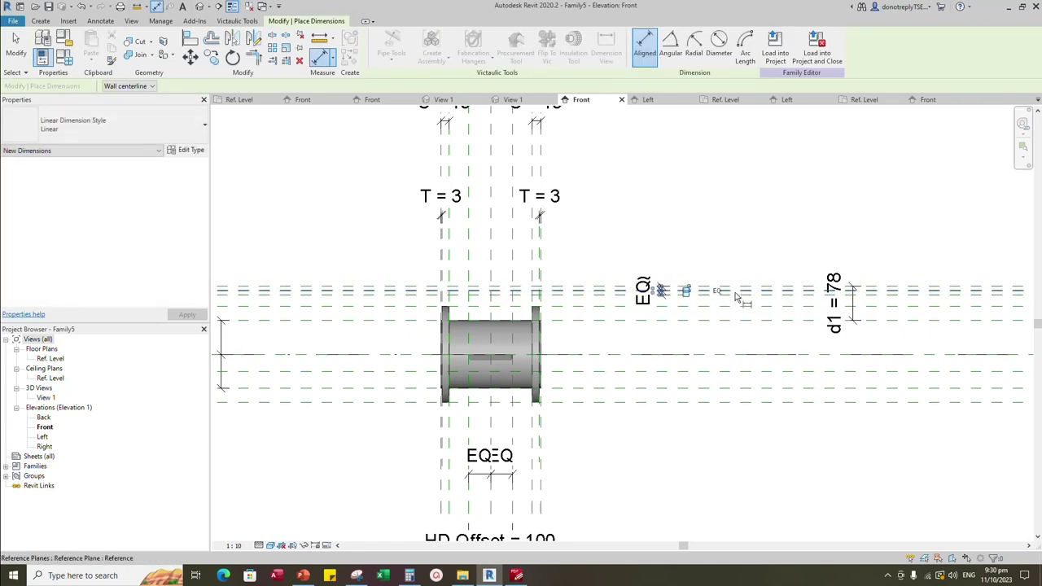
Dimension the overall distance between the outer two of the three closely spaced upper planes
left_click(734, 286)
left_click(723, 295)
left_click(706, 232)
key("Escape")
key("Escape")
Label the overall dimension of the three closely spaced planes with a new parameter named SD
left_click(709, 294)
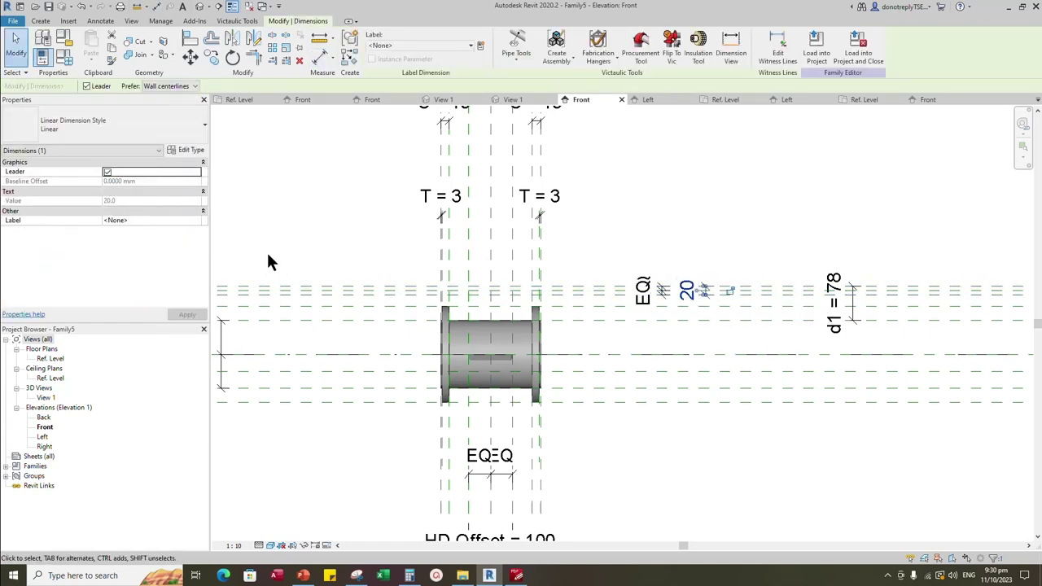
left_click(470, 46)
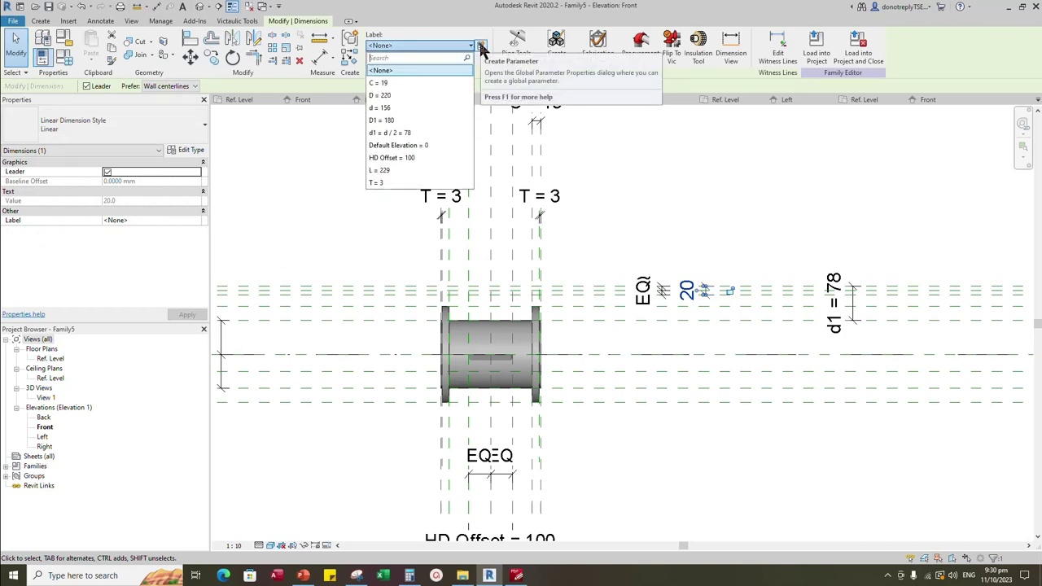
left_click(480, 49)
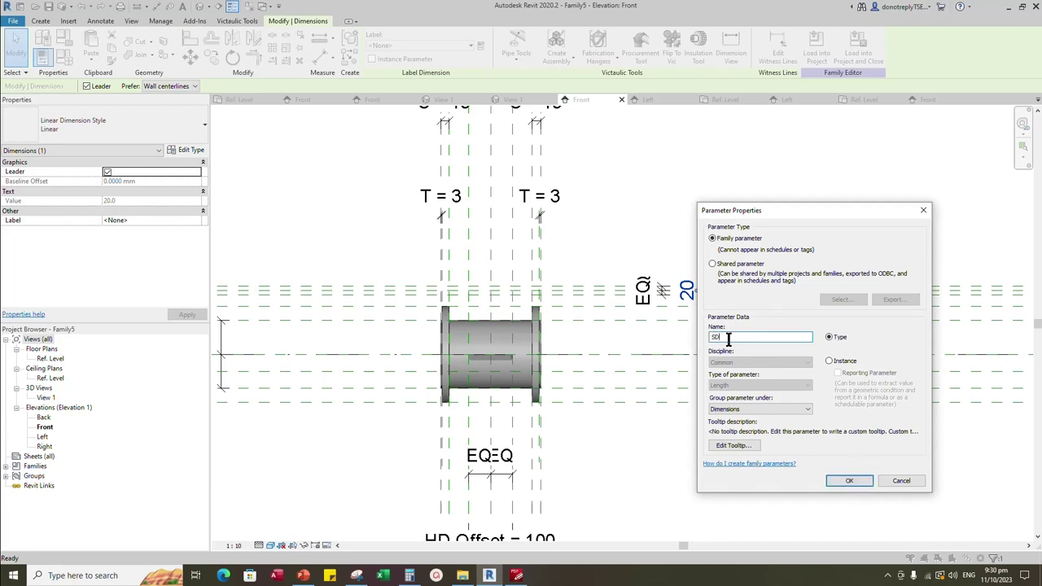
type("SD")
left_click(848, 480)
key("Escape")
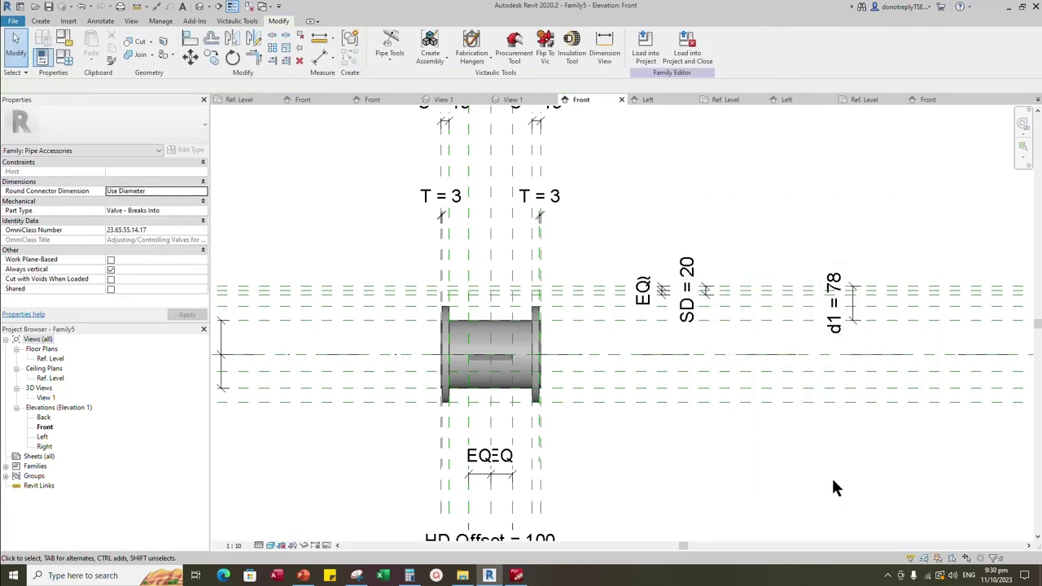
Start a solid extrusion with the Ref. Level as its work plane and go to the Ref. Level floor plan for sketching
scroll(827, 476, "down", 1)
scroll(586, 440, "up", 1)
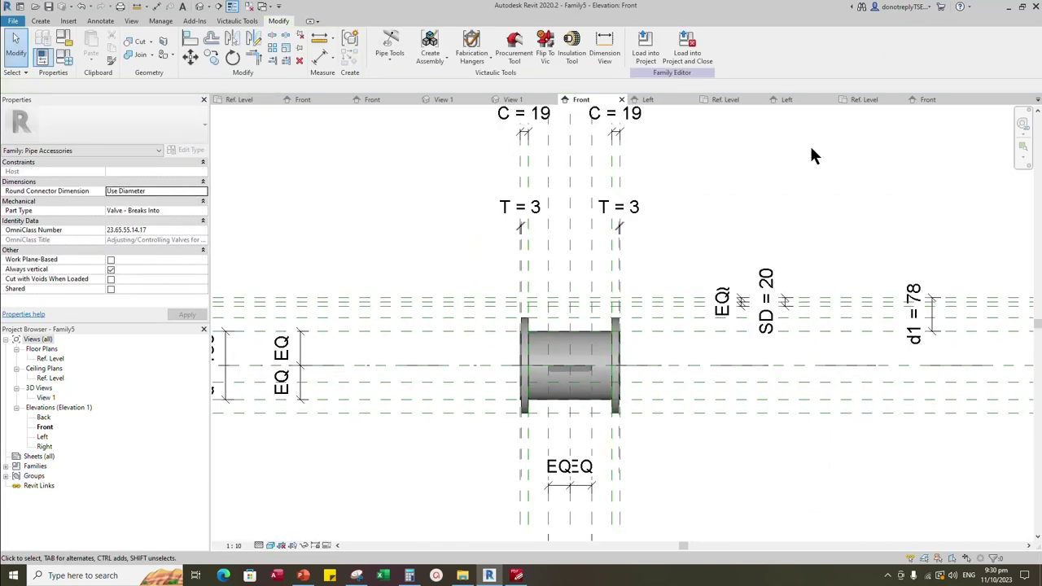
left_click(40, 20)
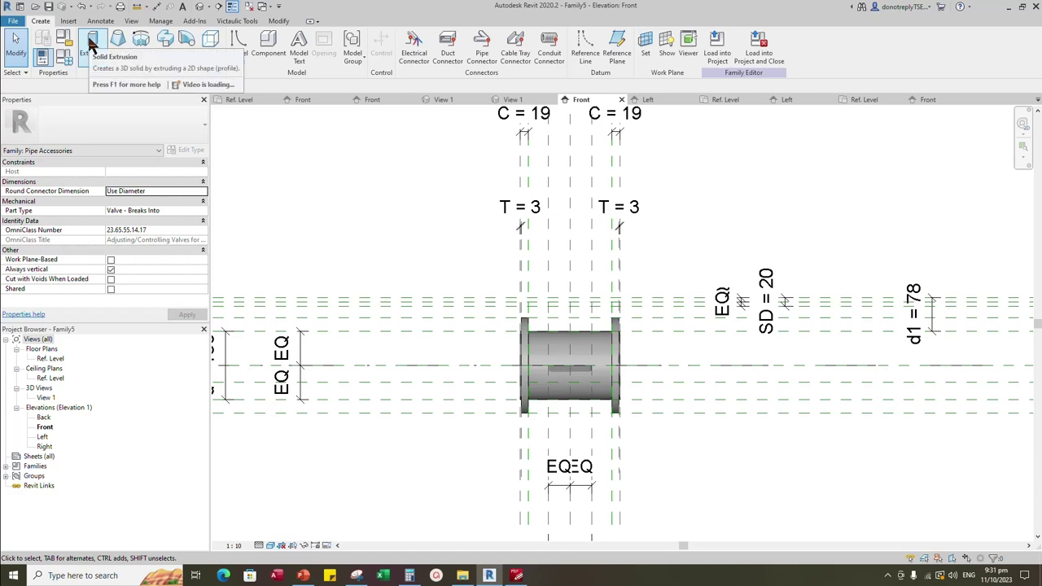
left_click(92, 45)
left_click(598, 297)
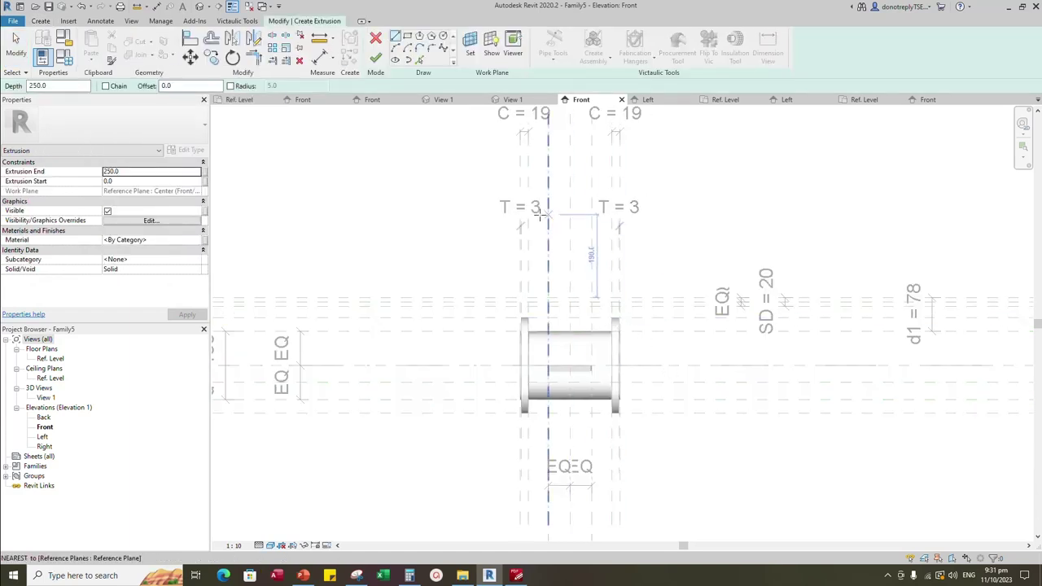
left_click(470, 44)
left_click(488, 350)
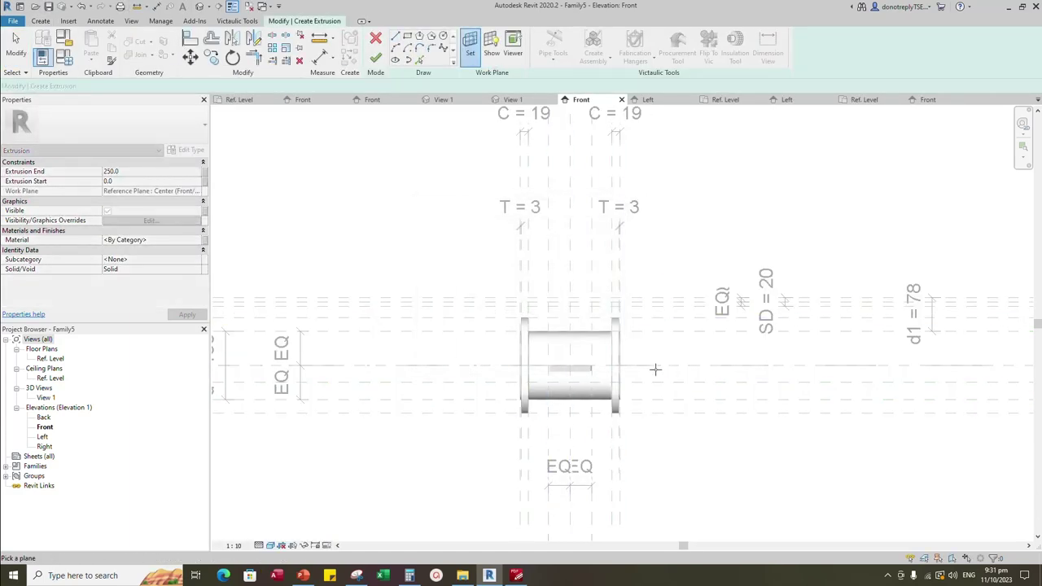
left_click(654, 367)
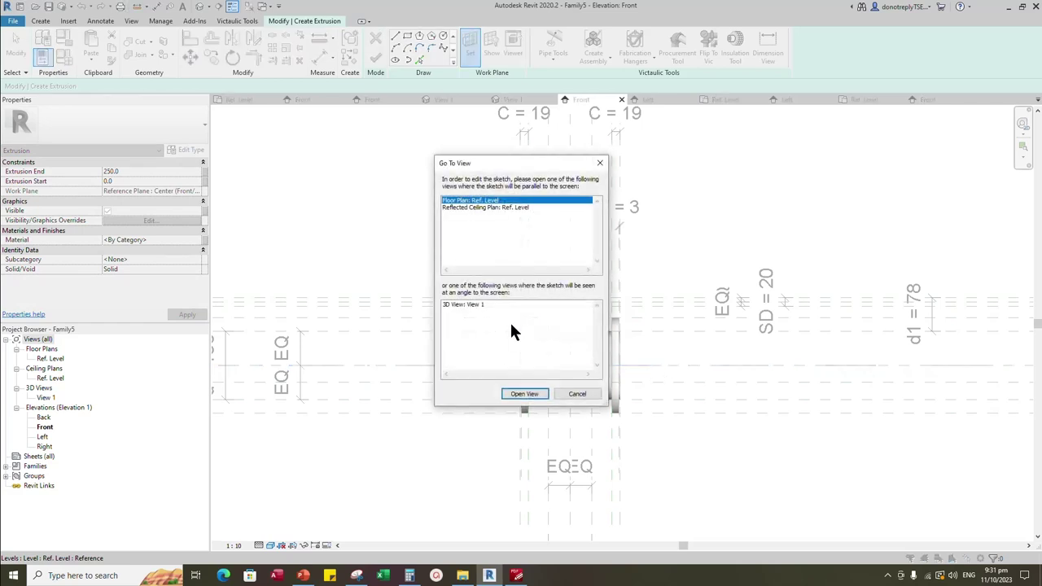
left_click(536, 391)
Sketch a 100 by 180 mm rectangle on the body's reference planes and lock its sides to them
left_click(408, 37)
scroll(609, 243, "up", 3)
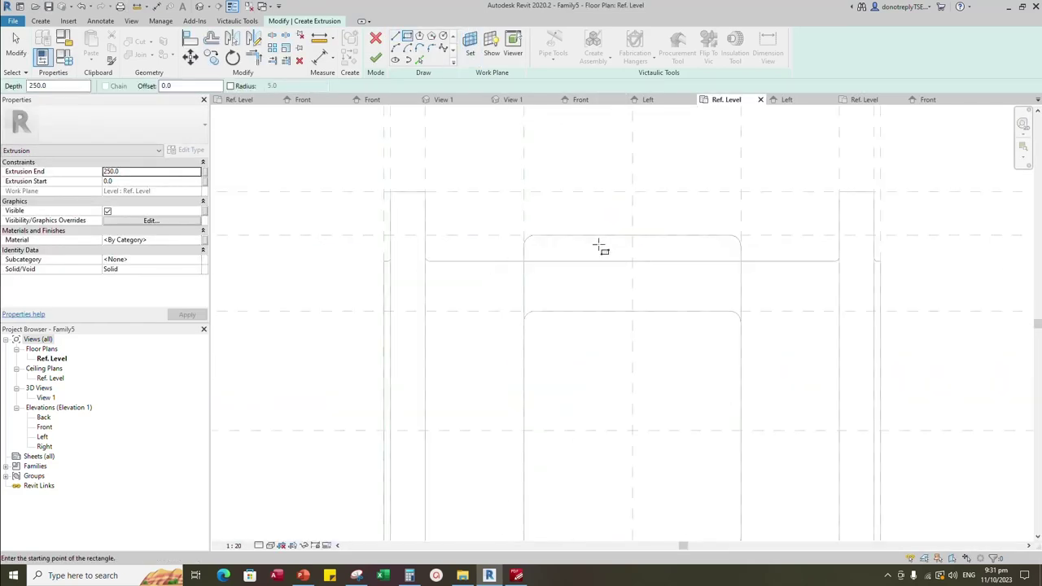
left_click(523, 234)
scroll(549, 236, "down", 3)
scroll(652, 413, "up", 2)
scroll(651, 418, "up", 2)
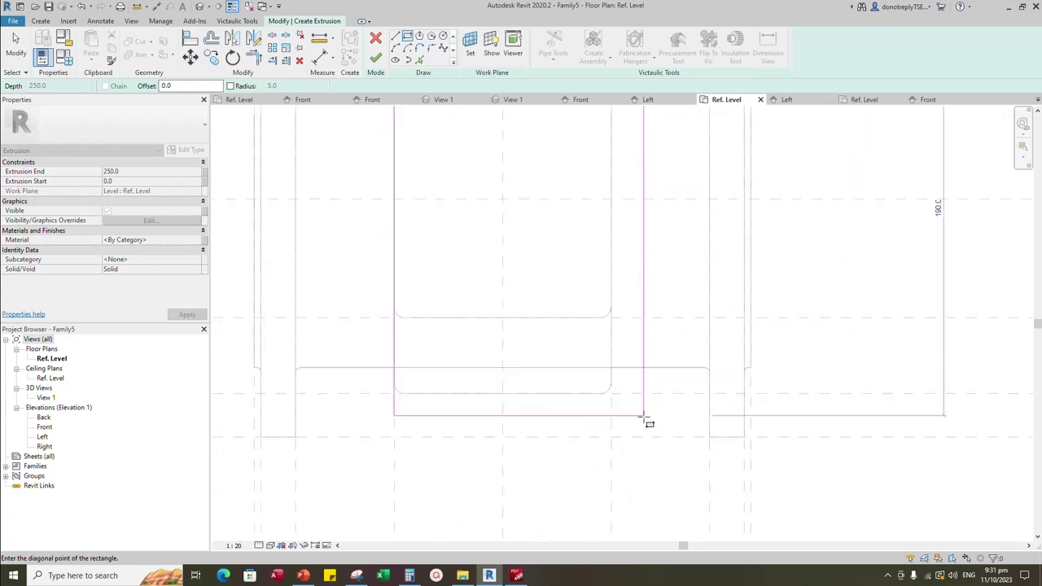
left_click(612, 395)
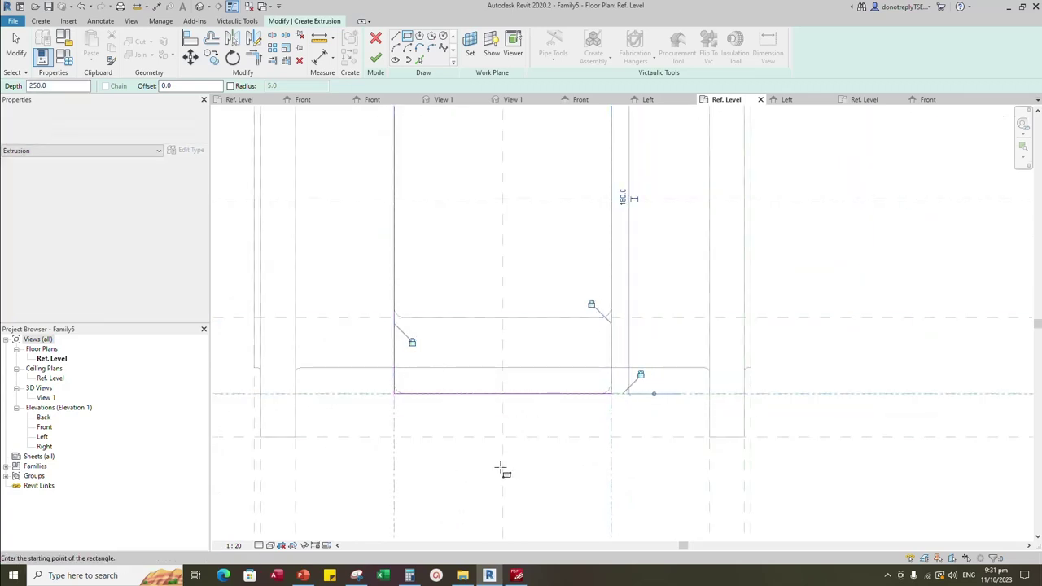
scroll(505, 469, "down", 2)
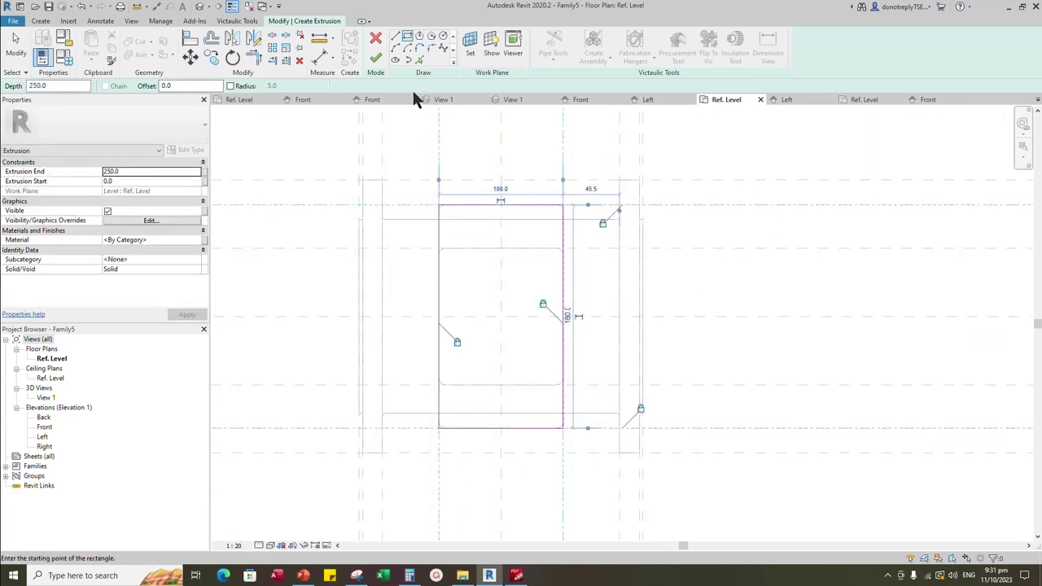
Round all four corners of the rectangle with a 5 mm fillet radius and finish the extrusion
left_click(432, 48)
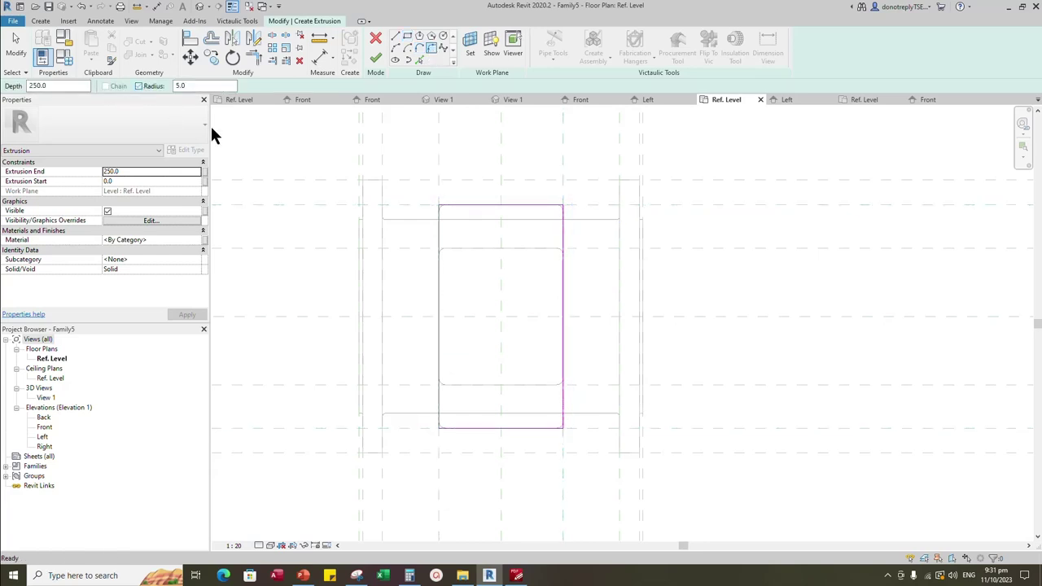
left_click(440, 238)
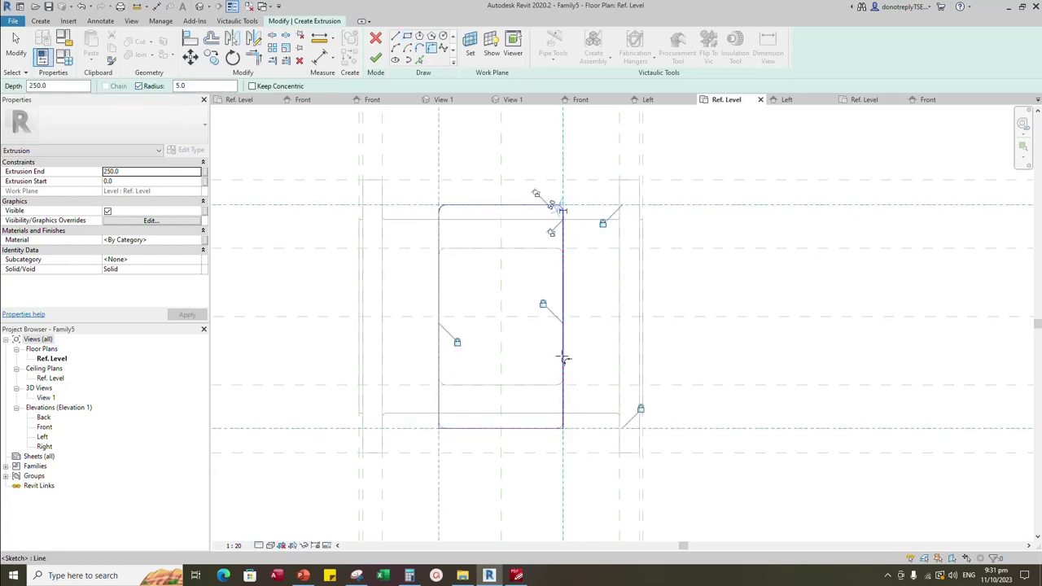
left_click(375, 58)
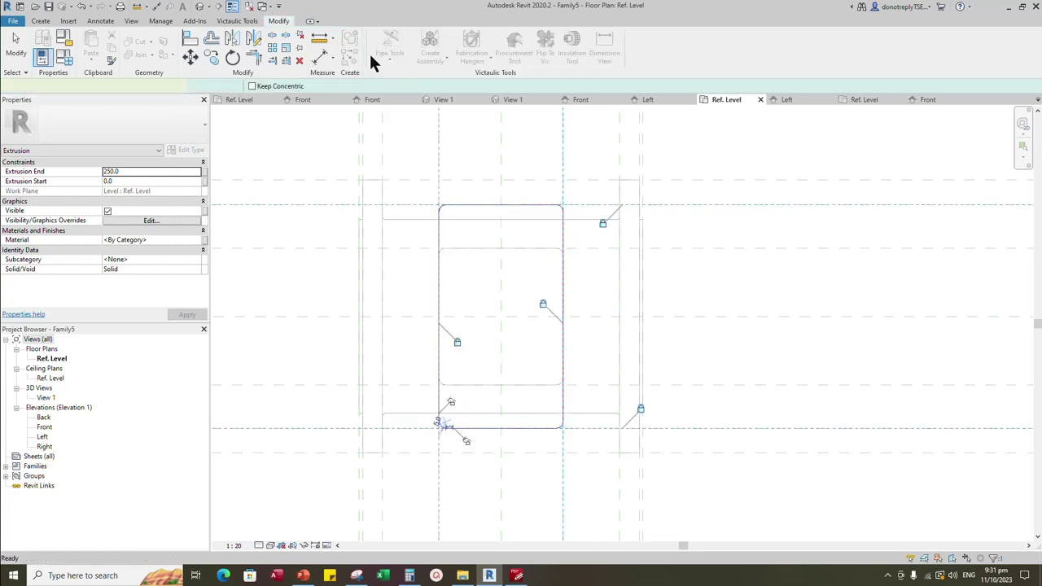
In the Front elevation, align and lock the block's base to the Ref. Level and its top to the lowest of the three closely spaced planes
left_click(587, 104)
scroll(606, 277, "up", 3)
left_click(570, 272)
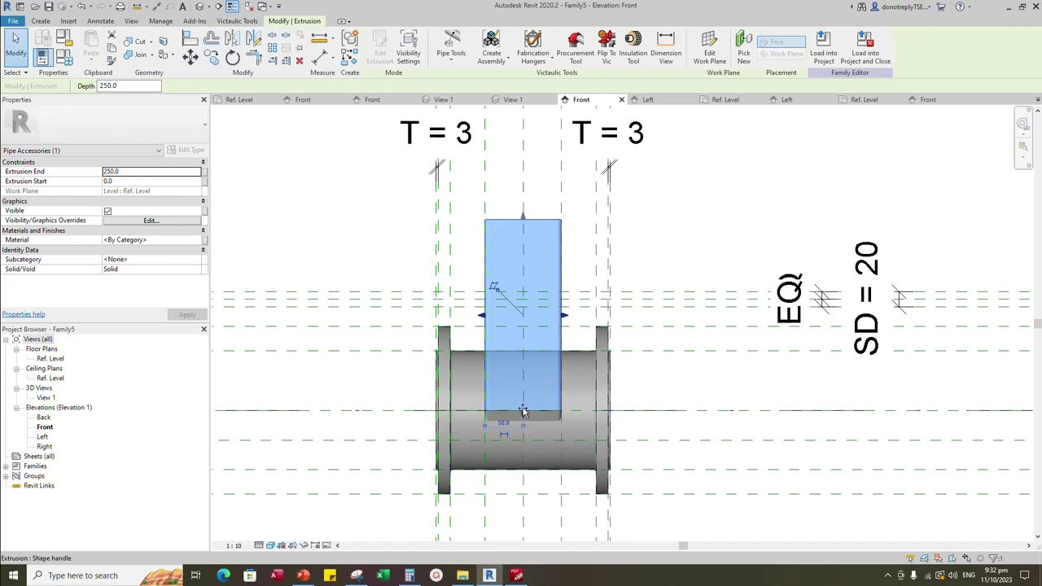
left_click(721, 419)
key("a")
key("l")
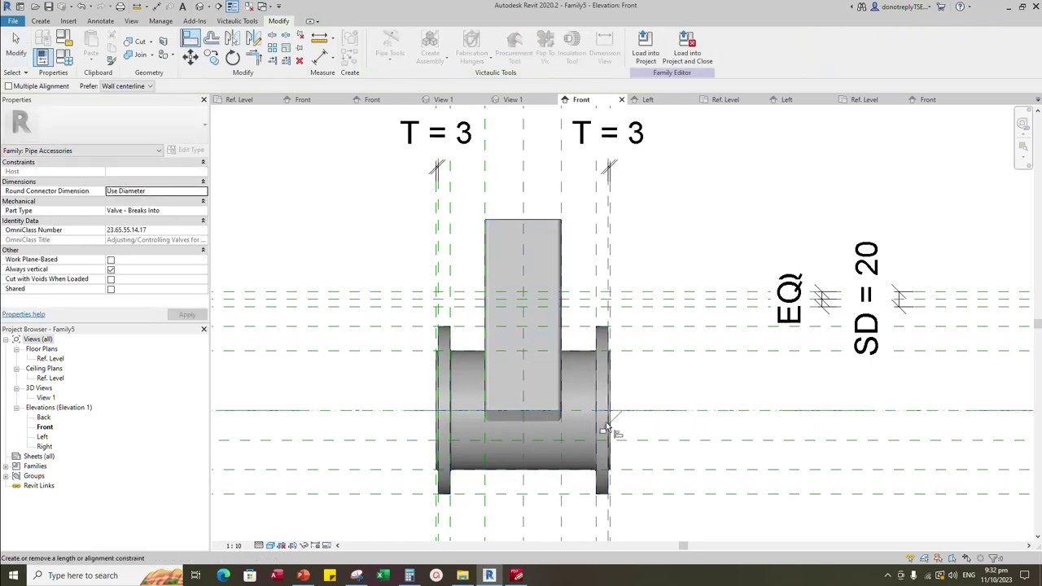
left_click(661, 303)
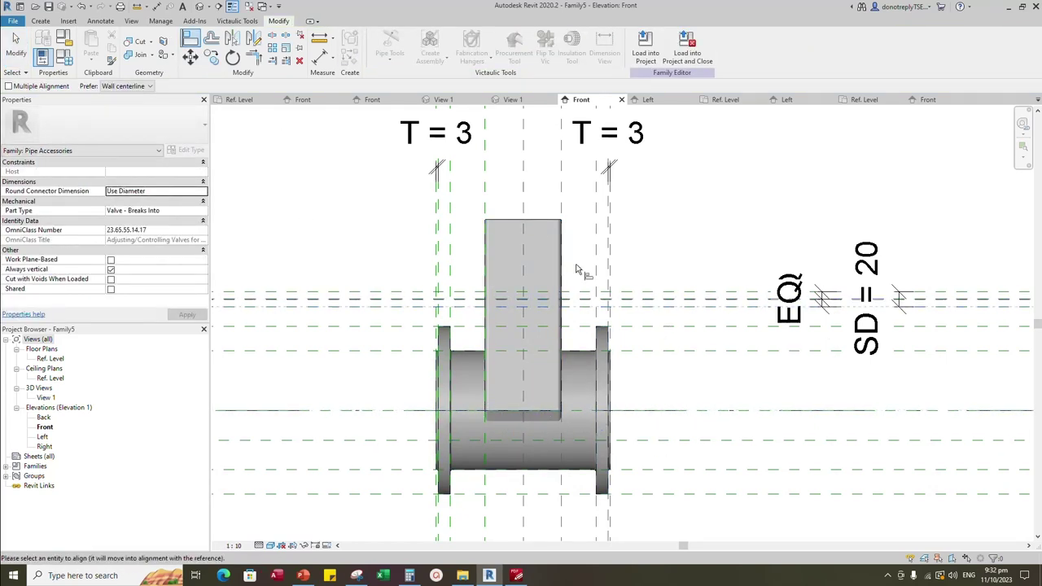
left_click(554, 221)
scroll(681, 367, "down", 2)
key("Escape")
key("Escape")
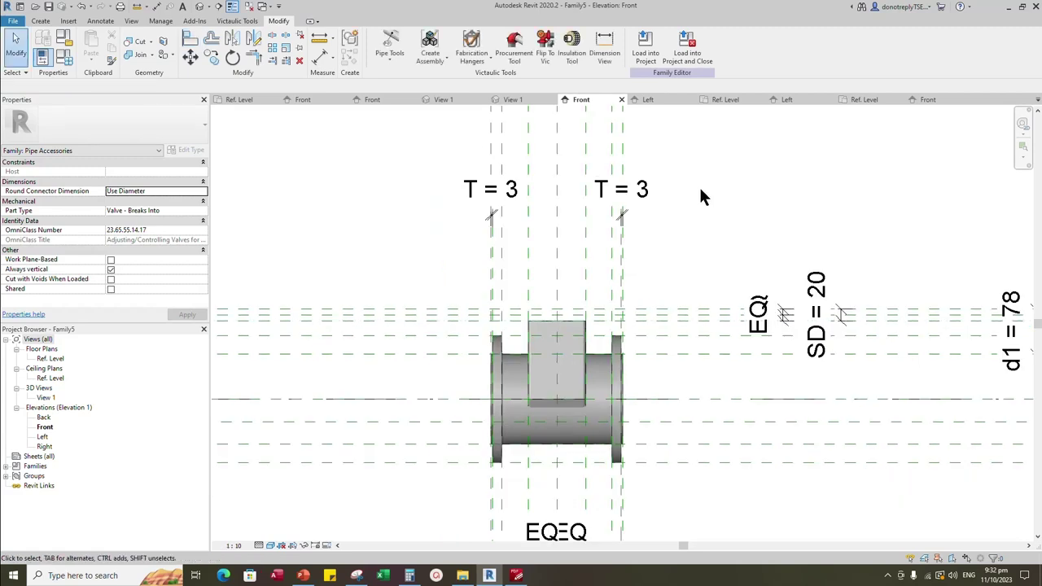
left_click(514, 99)
middle_click_drag(827, 400, 786, 346, "shift")
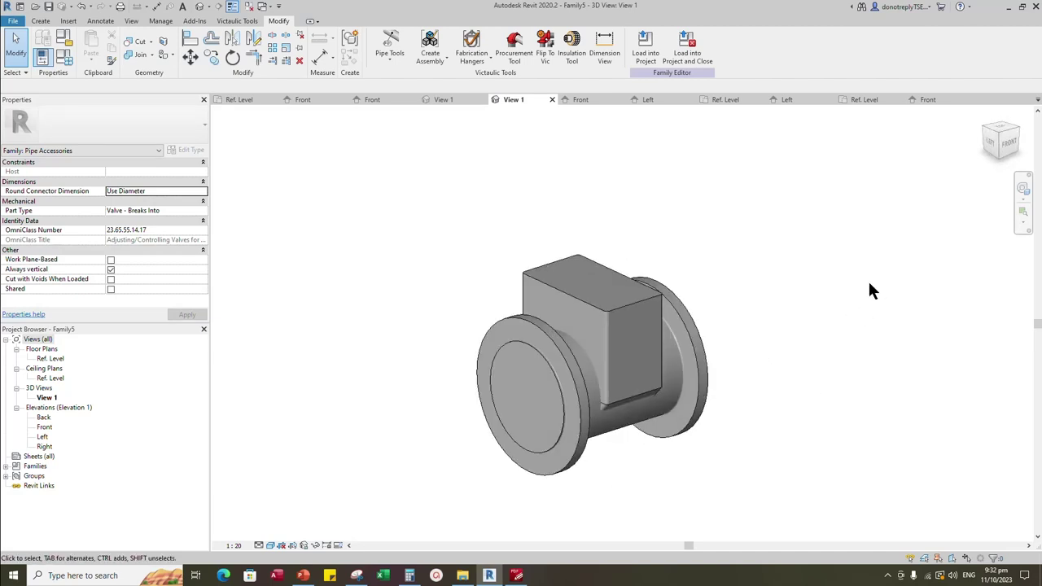
Add a new instance length parameter named HD to the family's Dimensions group
left_click(583, 101)
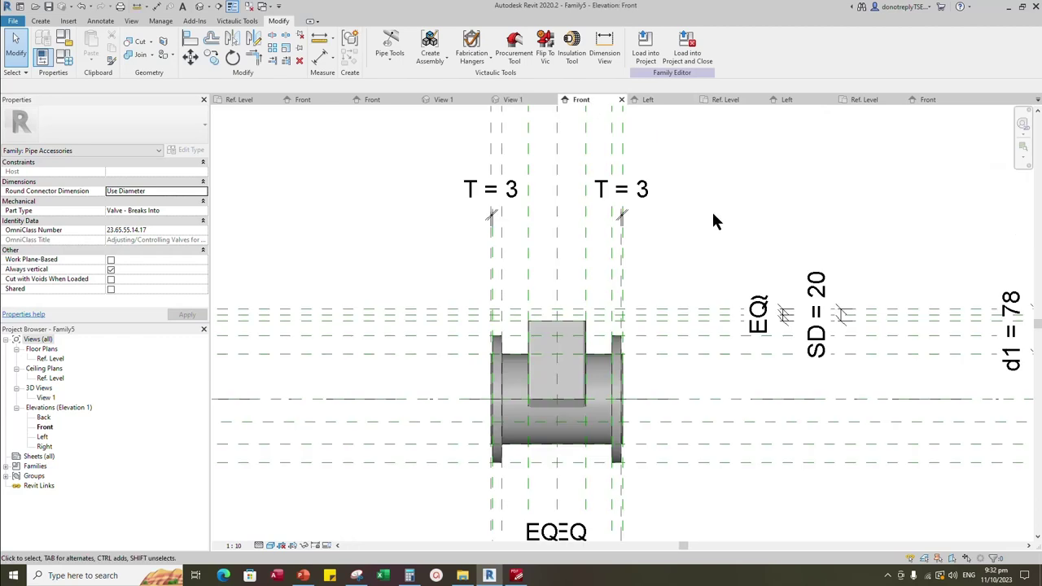
scroll(665, 325, "down", 2)
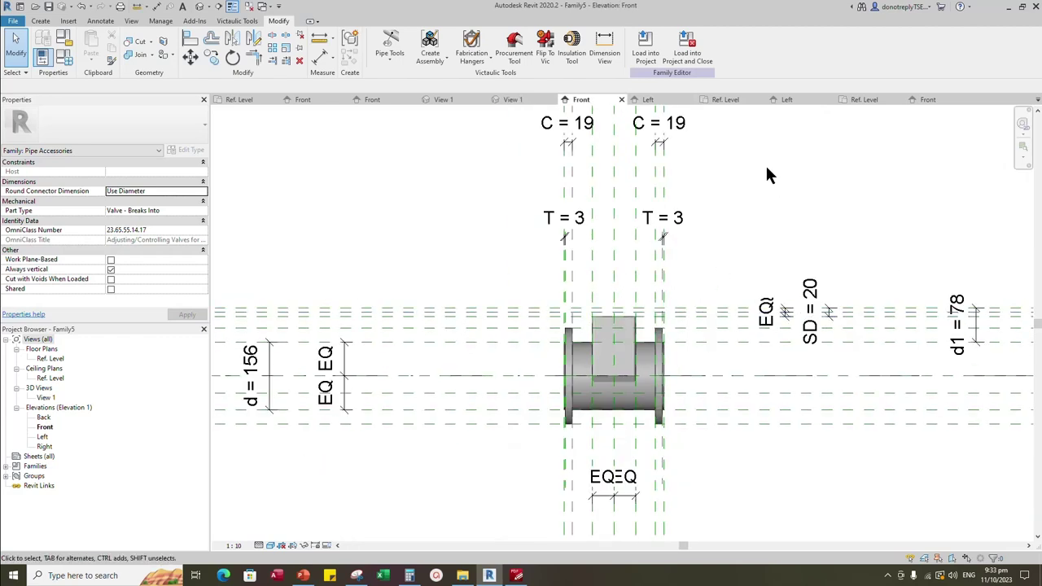
left_click(65, 60)
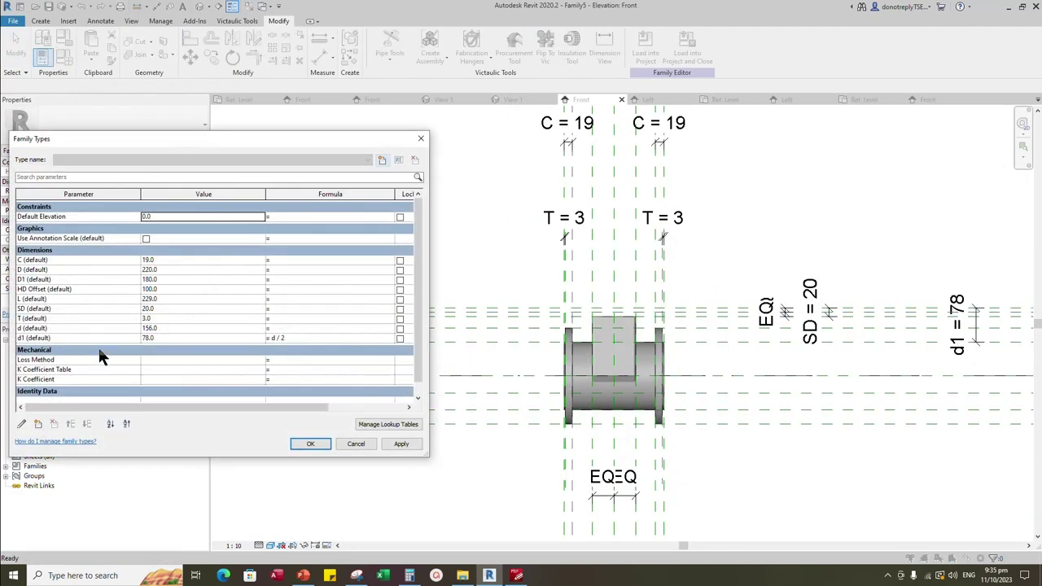
left_click(37, 423)
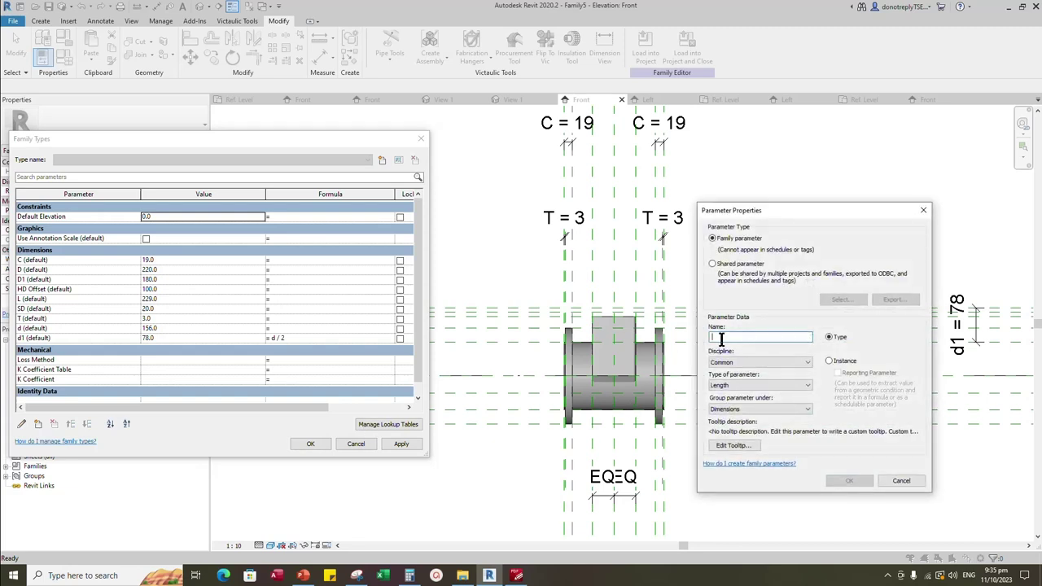
left_click(829, 361)
left_click(849, 478)
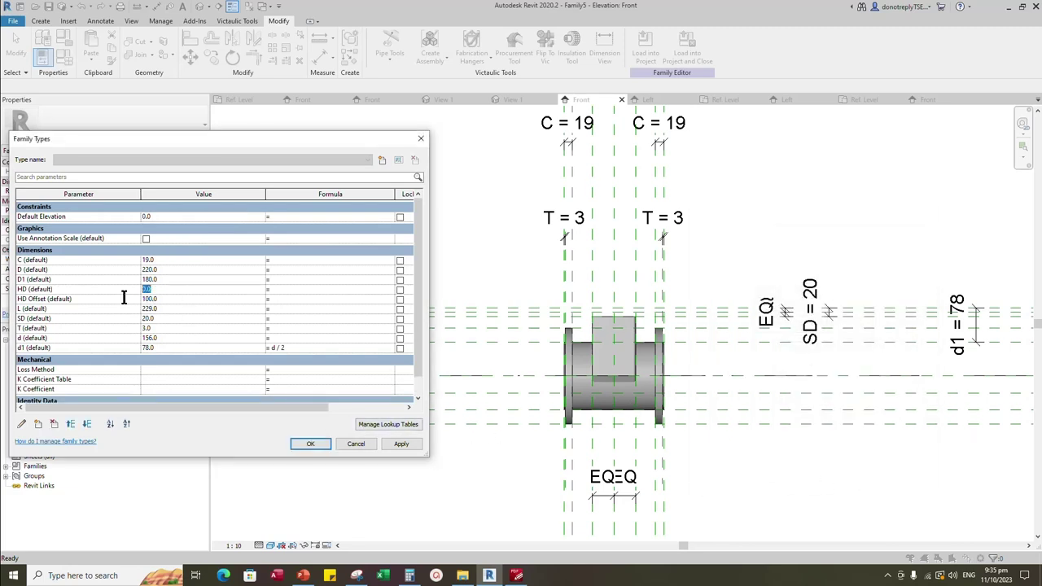
Set HD to 19 and give HD Offset the formula 0.4 * L in the family types
left_click(401, 443)
left_click(400, 446)
left_click(399, 445)
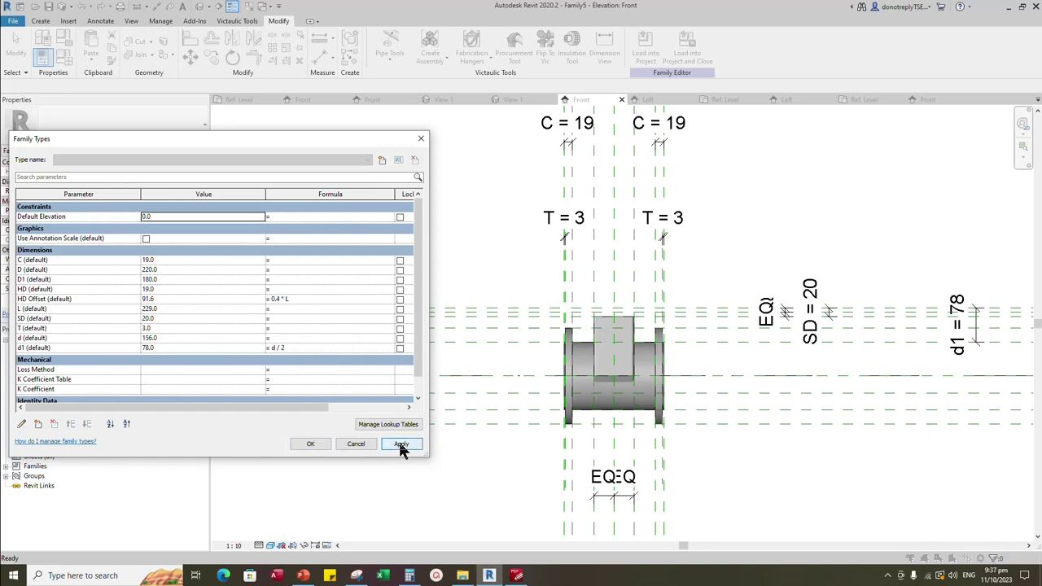
left_click(314, 444)
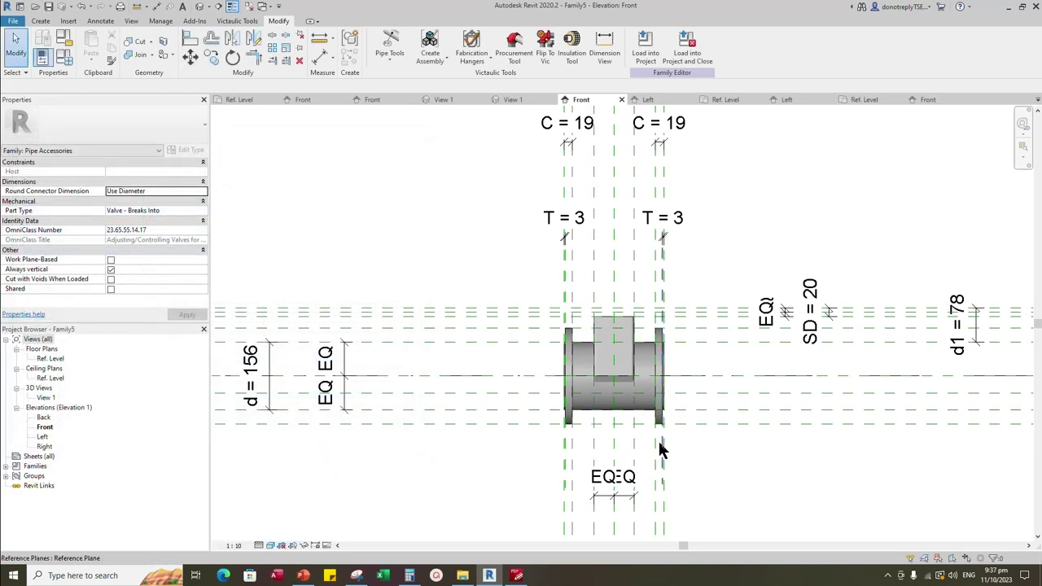
Add a vertical reference plane 20 mm outside each of the two HD Offset planes in the Front elevation
scroll(660, 447, "up", 1)
left_click(614, 470)
scroll(777, 442, "down", 3)
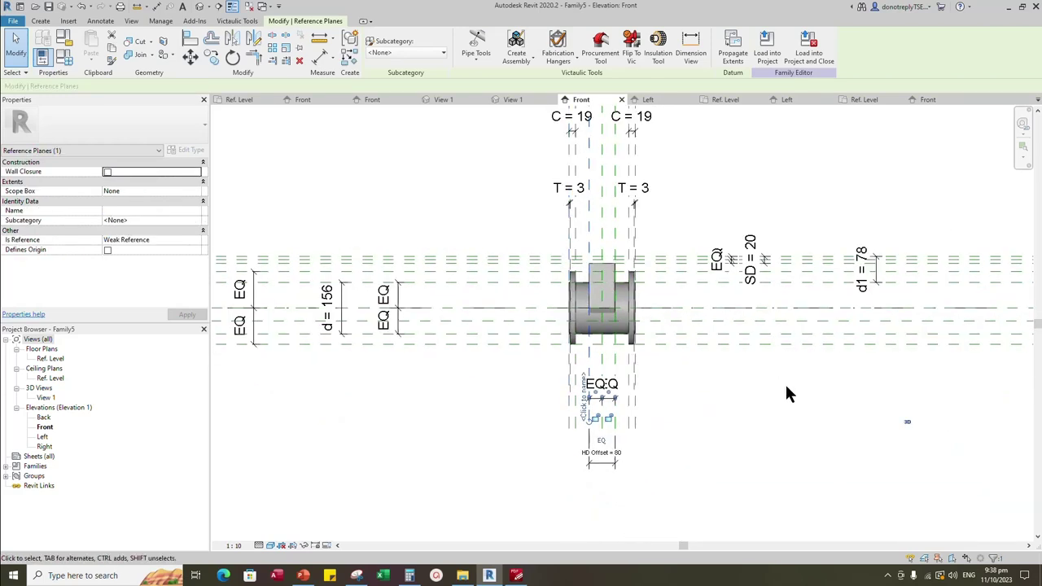
left_click(350, 41)
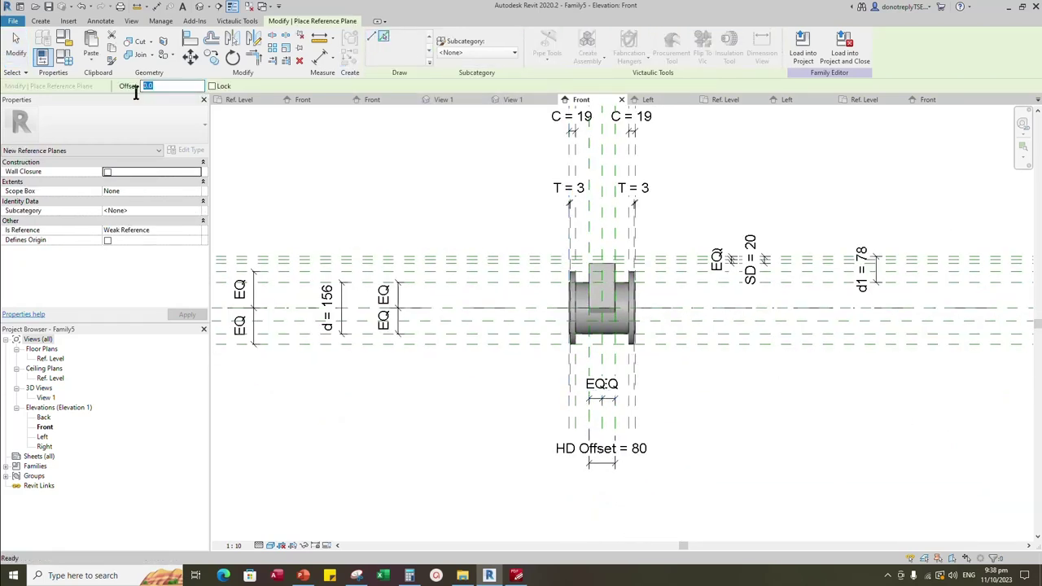
type("20")
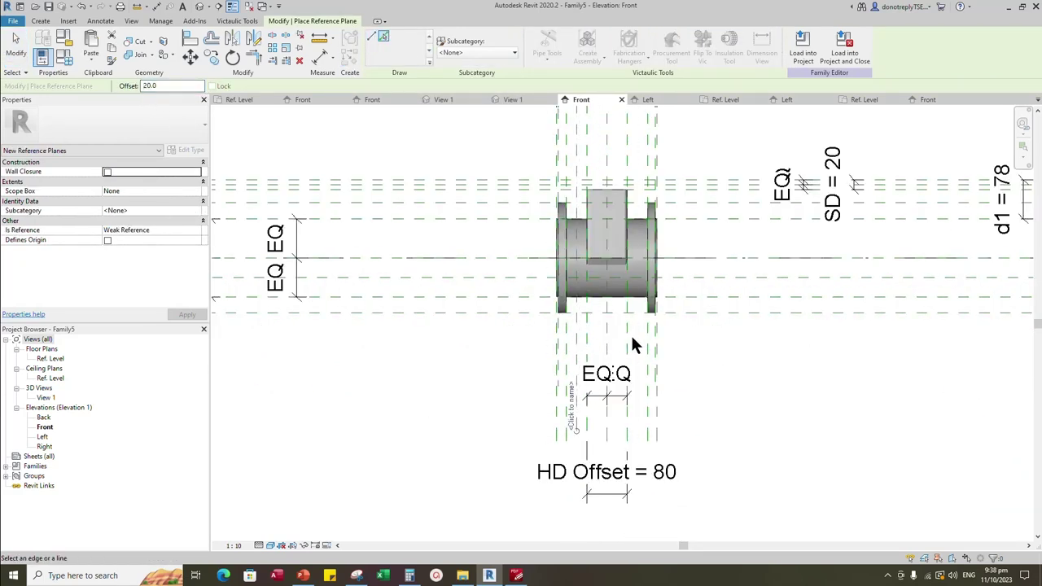
scroll(636, 480, "down", 2)
scroll(697, 464, "up", 3)
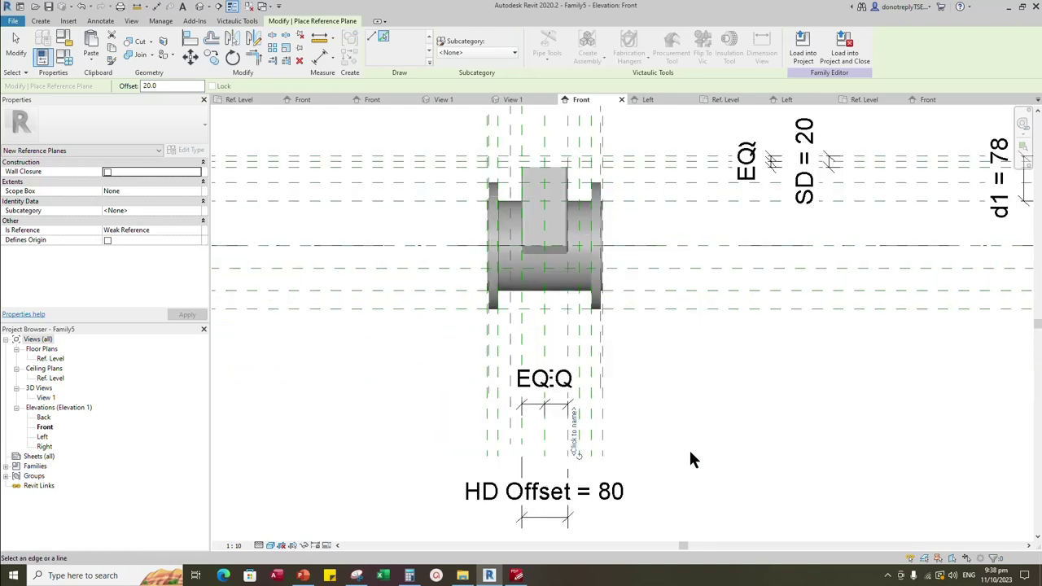
key("Escape")
Move the equality dimension beneath the valve body down, closer to the HD Offset dimension
left_click(577, 397)
scroll(576, 397, "up", 2)
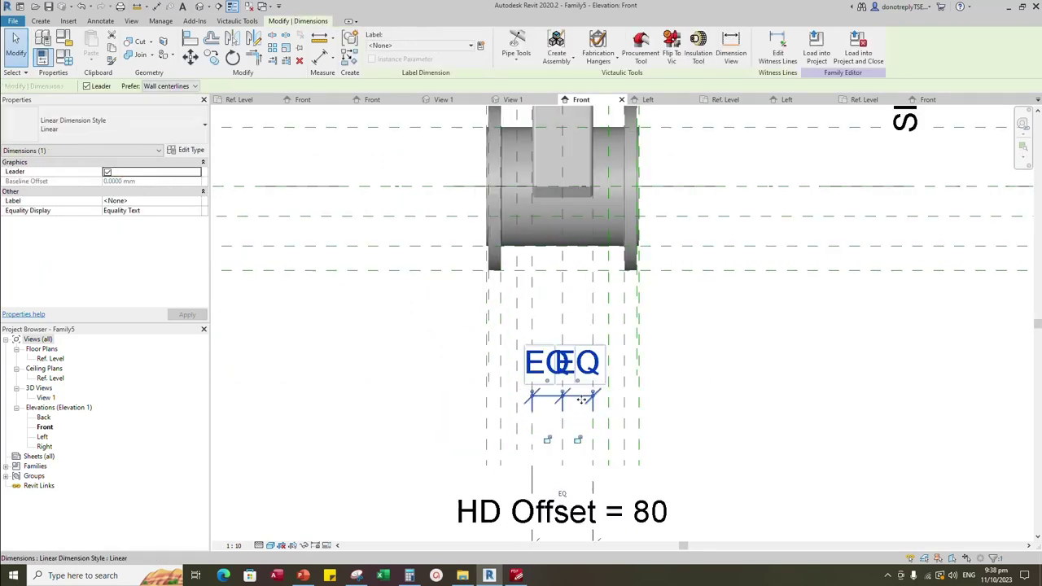
scroll(580, 400, "down", 2)
key("Escape")
scroll(619, 450, "up", 1)
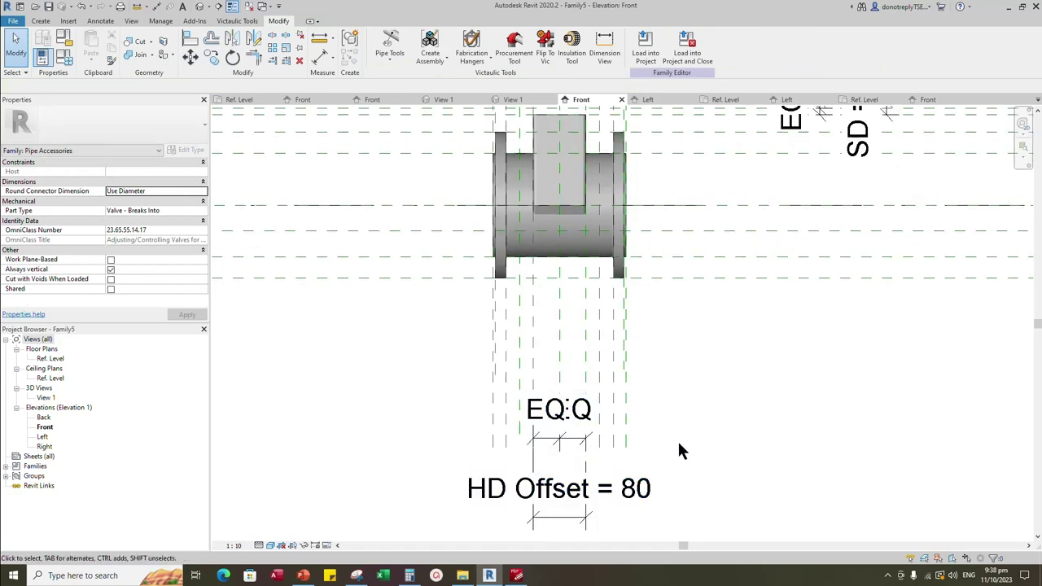
Add a vertical reference plane 10 mm outside each of the two HD Offset planes
left_click(520, 332)
left_click(348, 58)
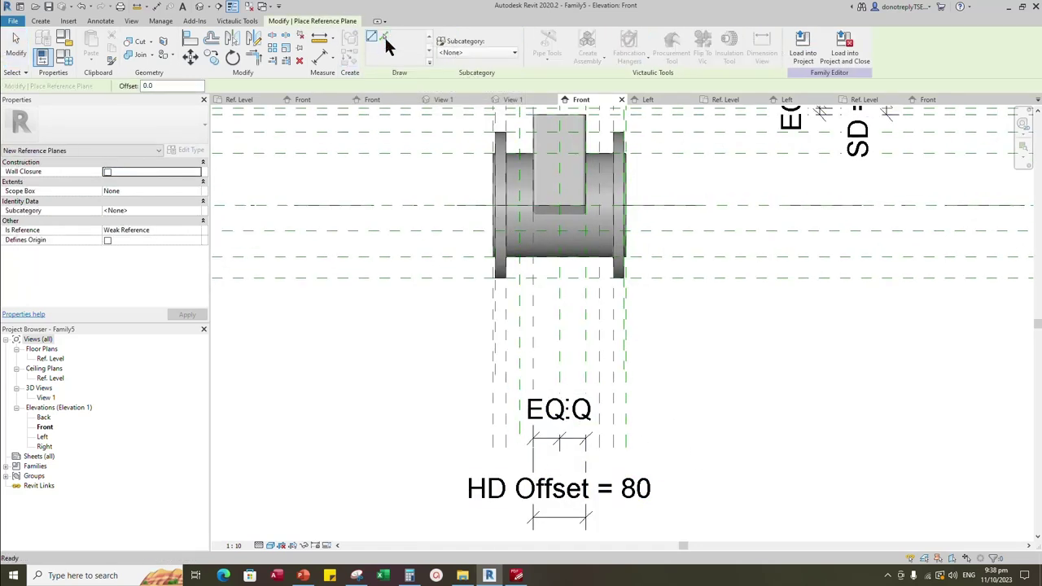
type("10")
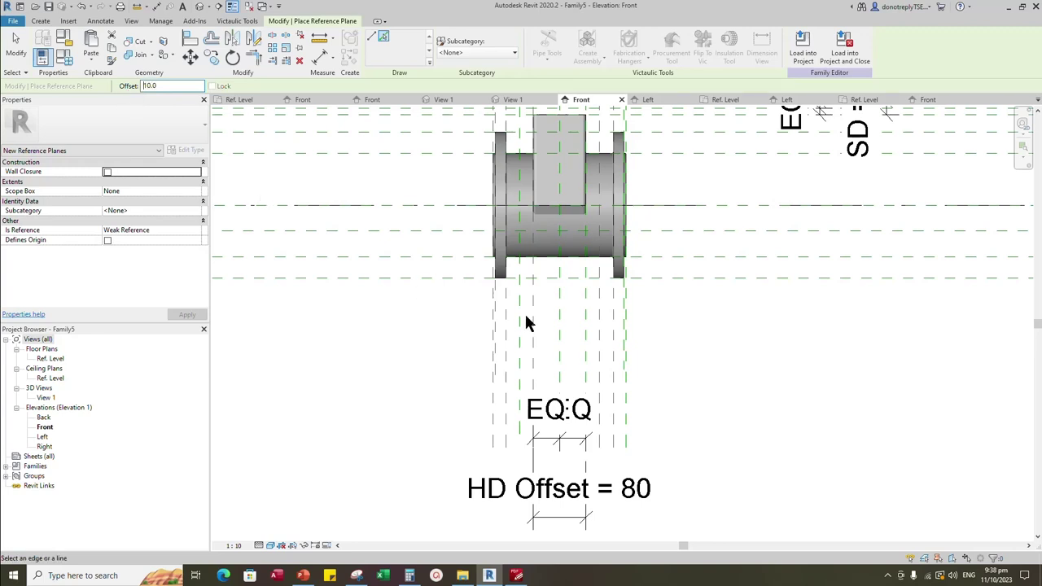
left_click(586, 319)
Dimension the three closely spaced vertical planes on the block's left side and constrain them to equal spacing
key("d")
key("i")
scroll(570, 302, "down", 3)
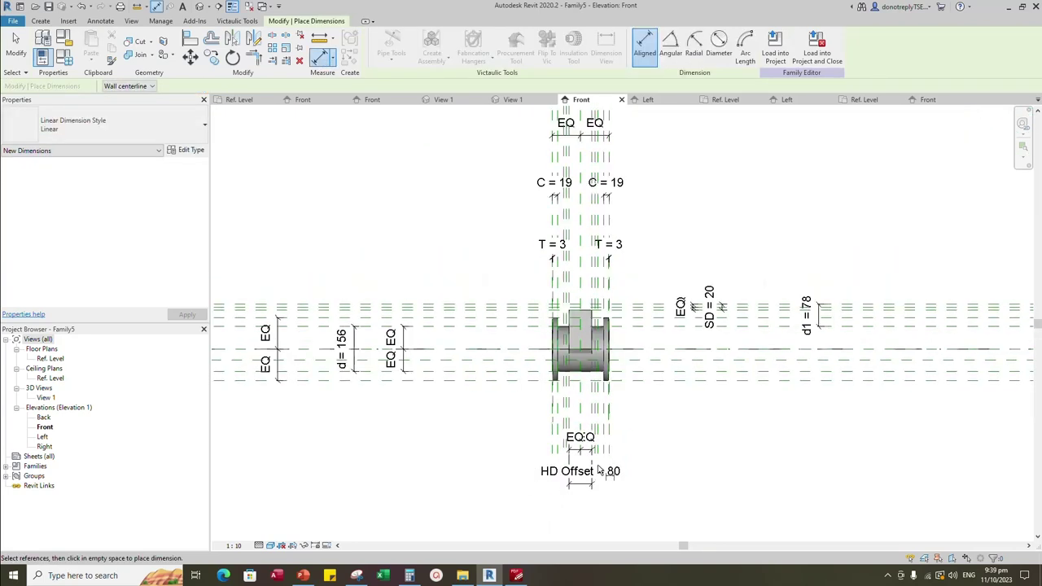
scroll(570, 366, "up", 4)
left_click(521, 249)
left_click(529, 249)
left_click(538, 254)
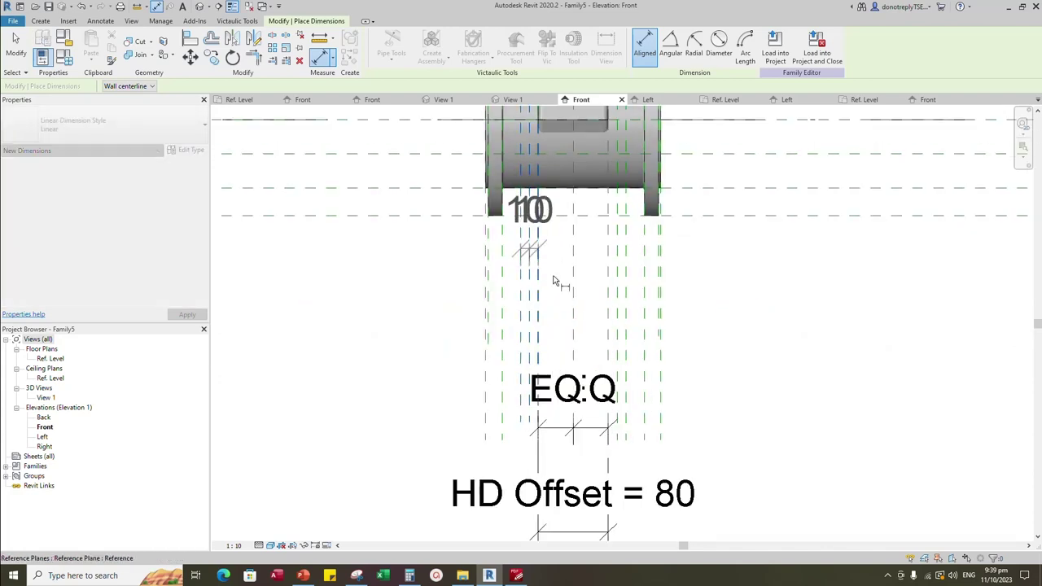
left_click(554, 300)
Set the view scale to 1:5 and dimension the three closely spaced vertical planes on the block's right side with equal spacing
left_click(235, 545)
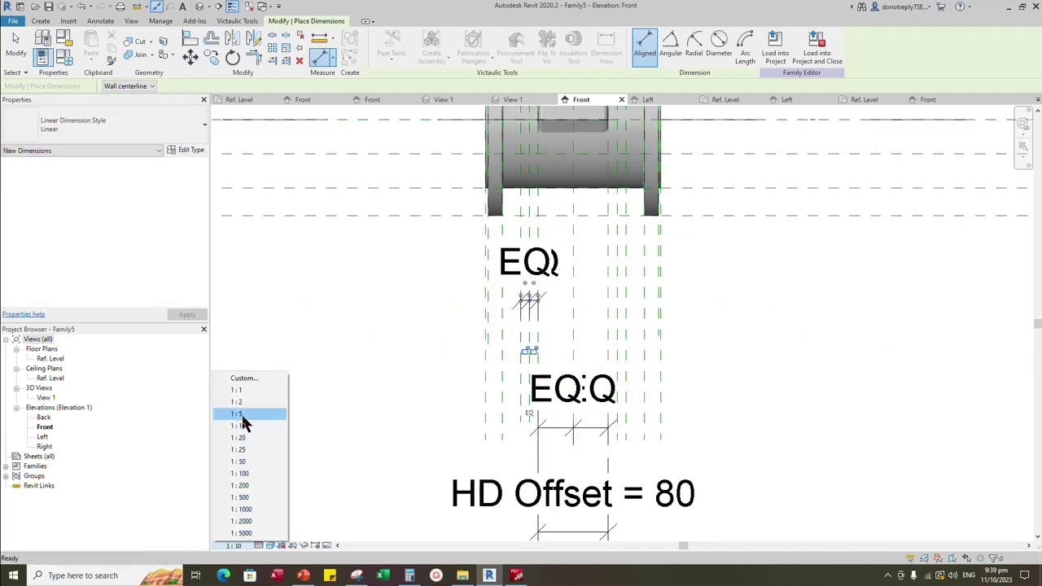
left_click(242, 413)
left_click(609, 302)
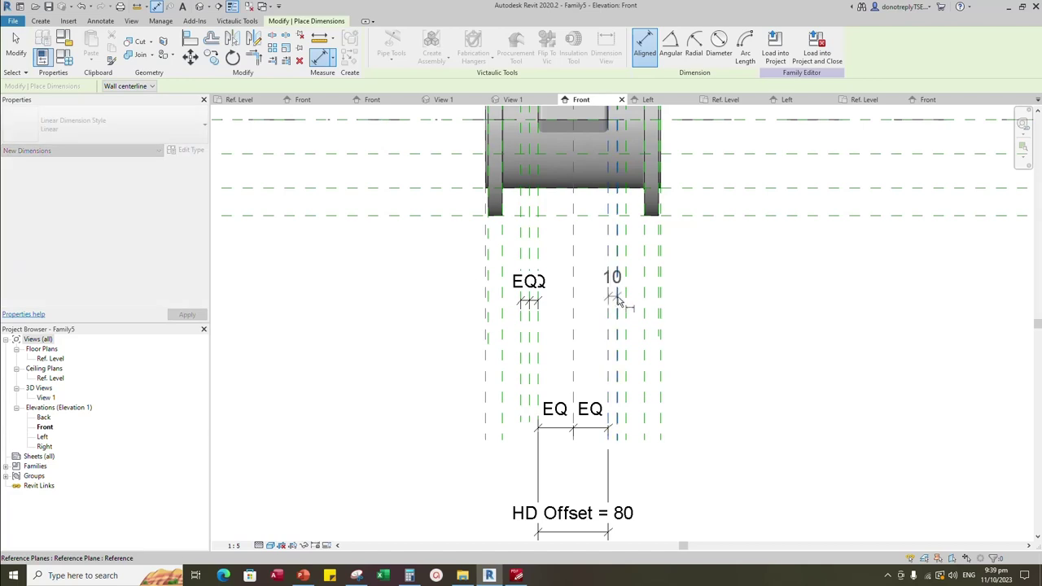
left_click(672, 305)
left_click(616, 352)
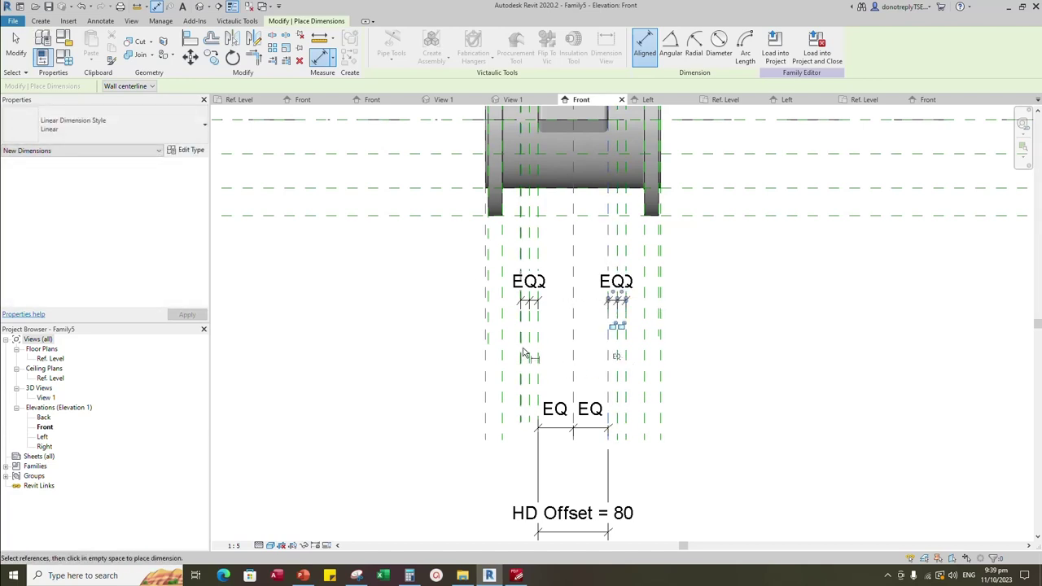
Dimension the overall distance from each HD Offset plane to the outermost of its closely spaced planes, on both sides of the block
left_click(521, 353)
left_click(538, 353)
left_click(560, 355)
left_click(608, 355)
left_click(625, 354)
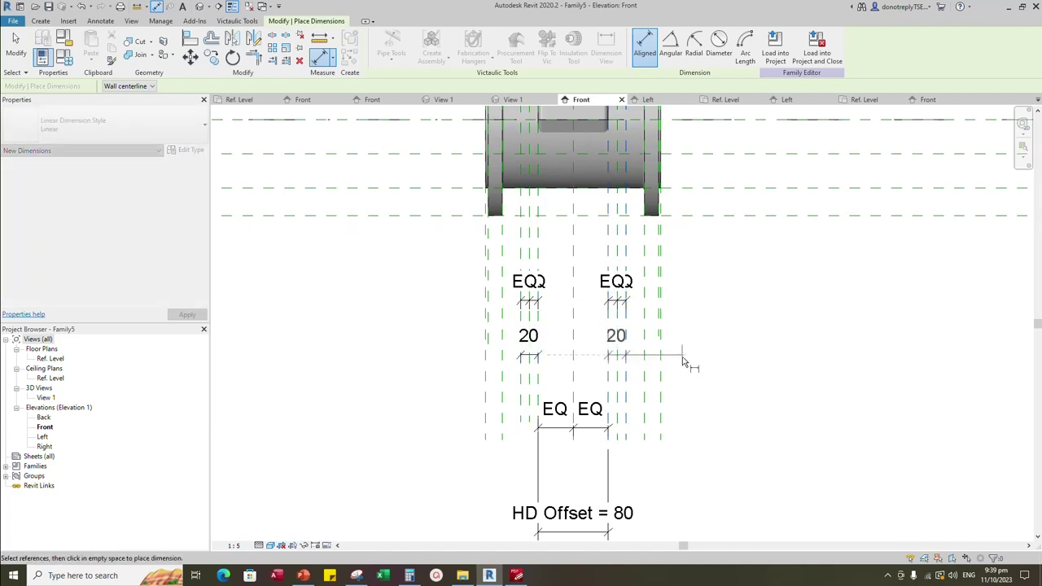
left_click(682, 357)
key("Escape")
Label both 20 mm dimensions beneath the body with a new instance parameter named SH
left_click(620, 342)
left_click(537, 356, "ctrl")
left_click(469, 46)
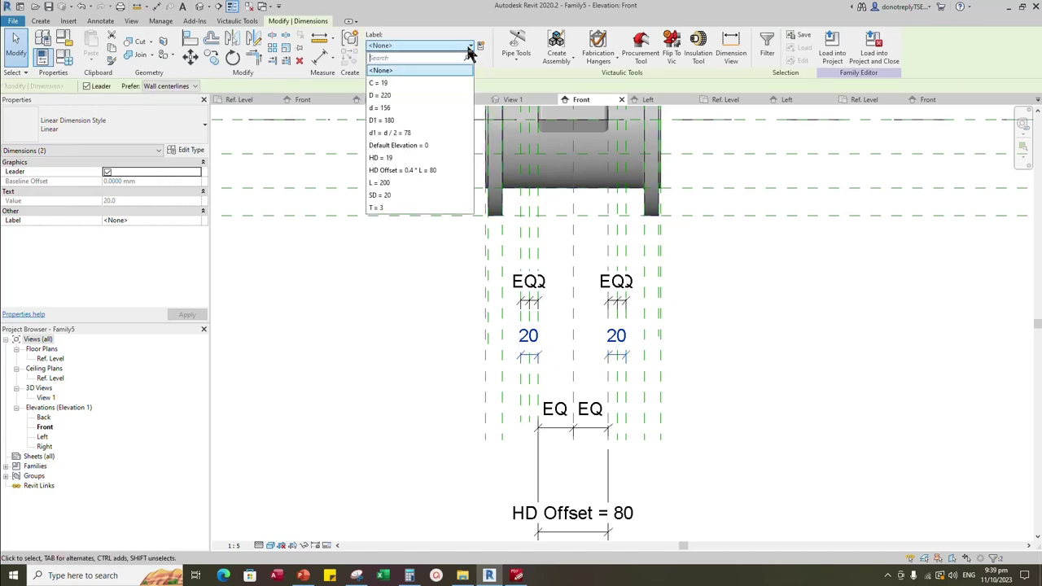
left_click(480, 49)
type("SH")
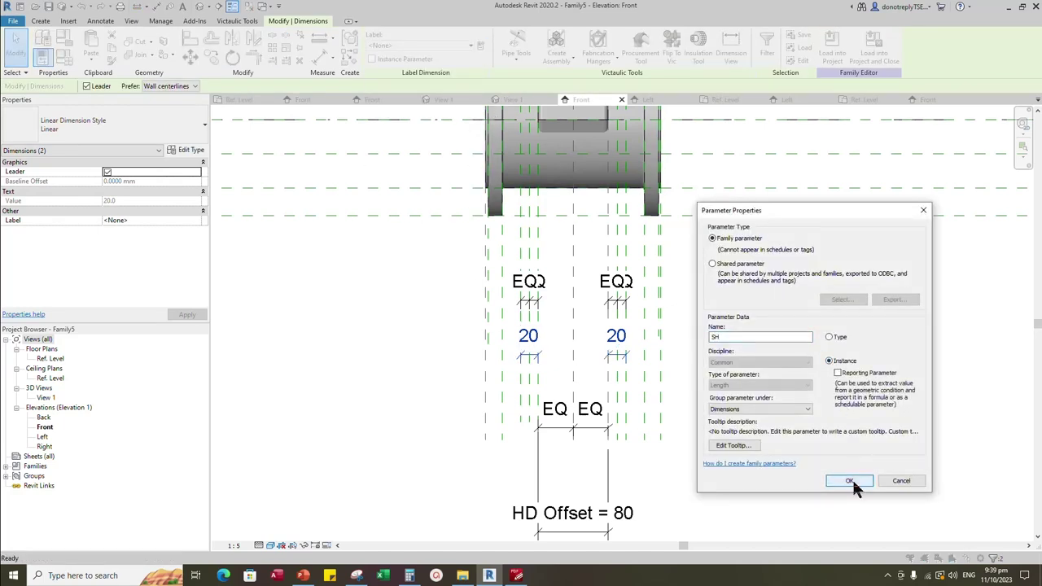
left_click(849, 480)
left_click(840, 466)
Give the SH parameter the formula 1.8 * HD in the family types and apply it
scroll(840, 465, "down", 1)
left_click(58, 65)
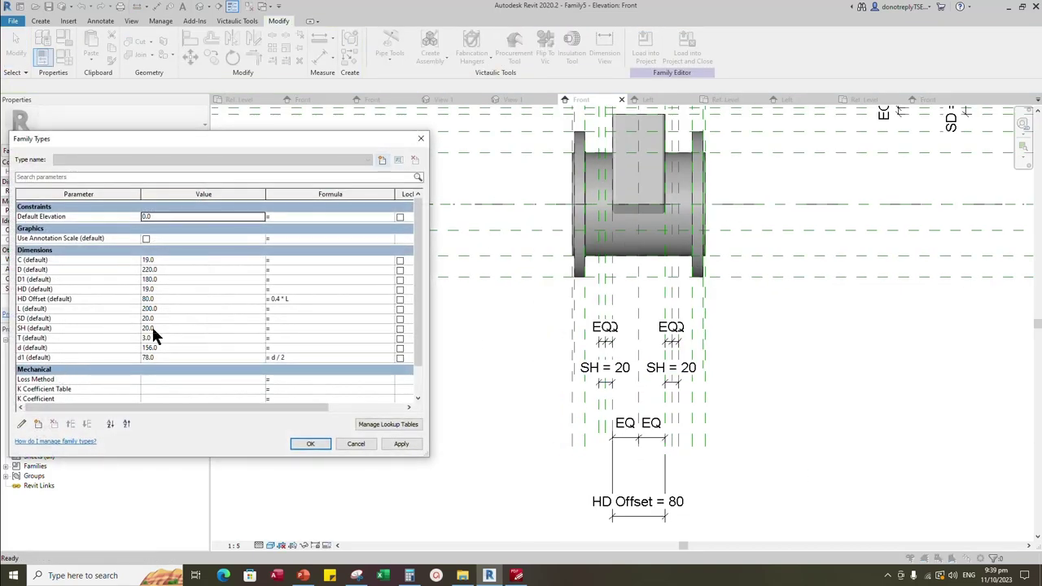
left_click(270, 328)
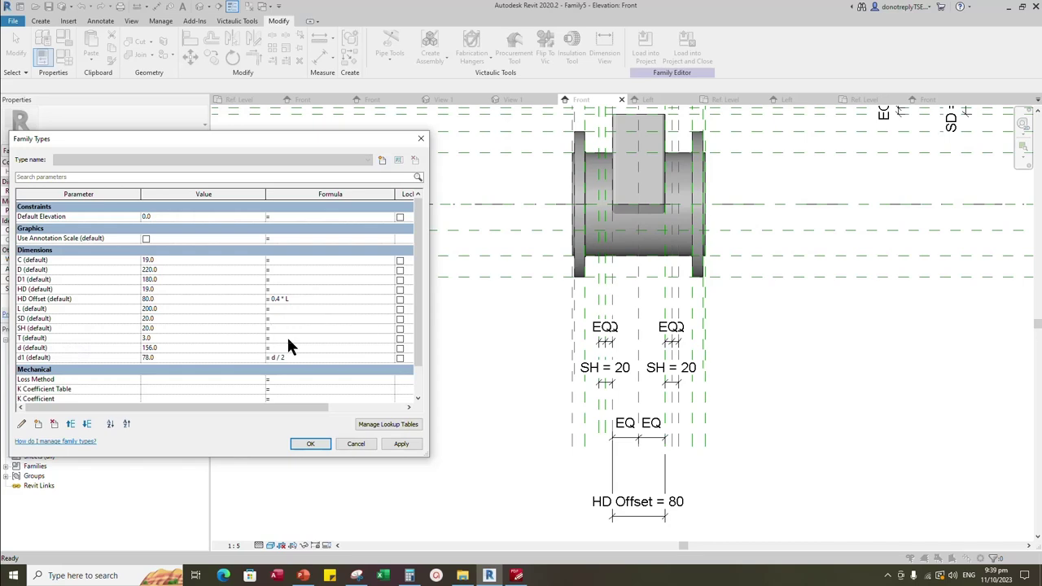
left_click(405, 444)
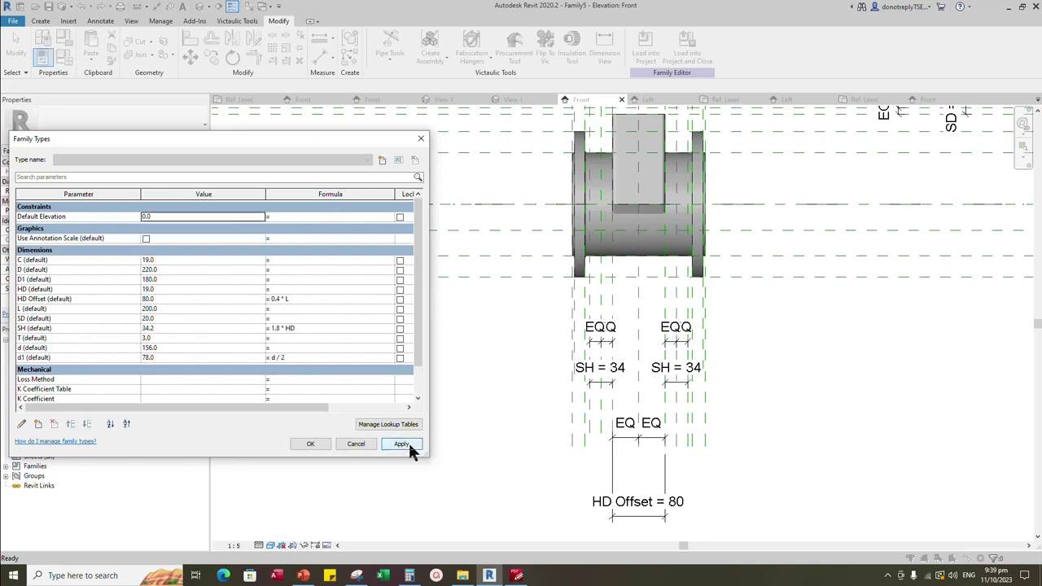
left_click(315, 444)
Start an extrusion on the horizontal reference plane at the block's top and open the Ref. Level floor plan for sketching
middle_click_drag(410, 480, 355, 568)
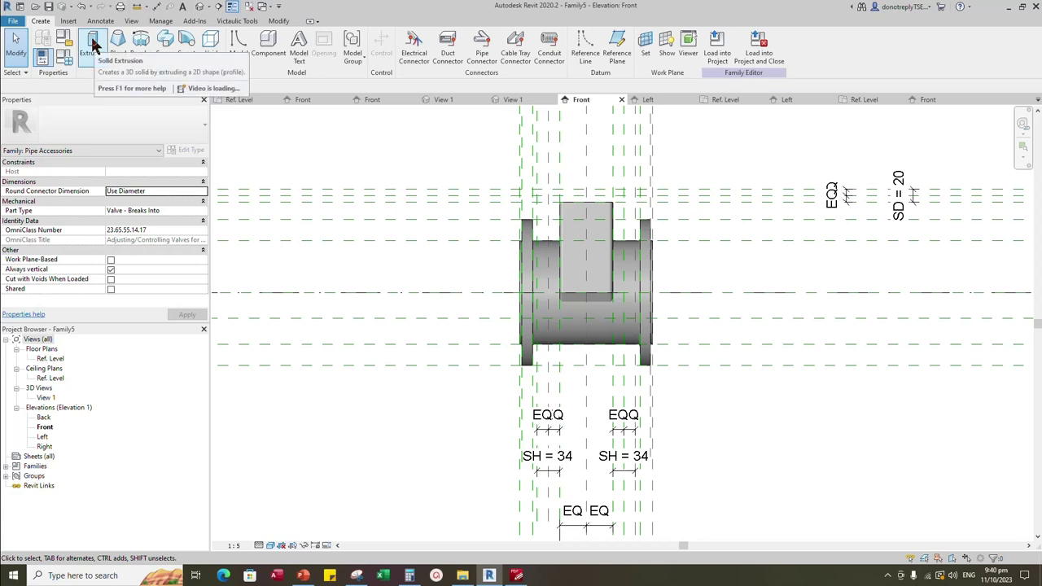
left_click(92, 45)
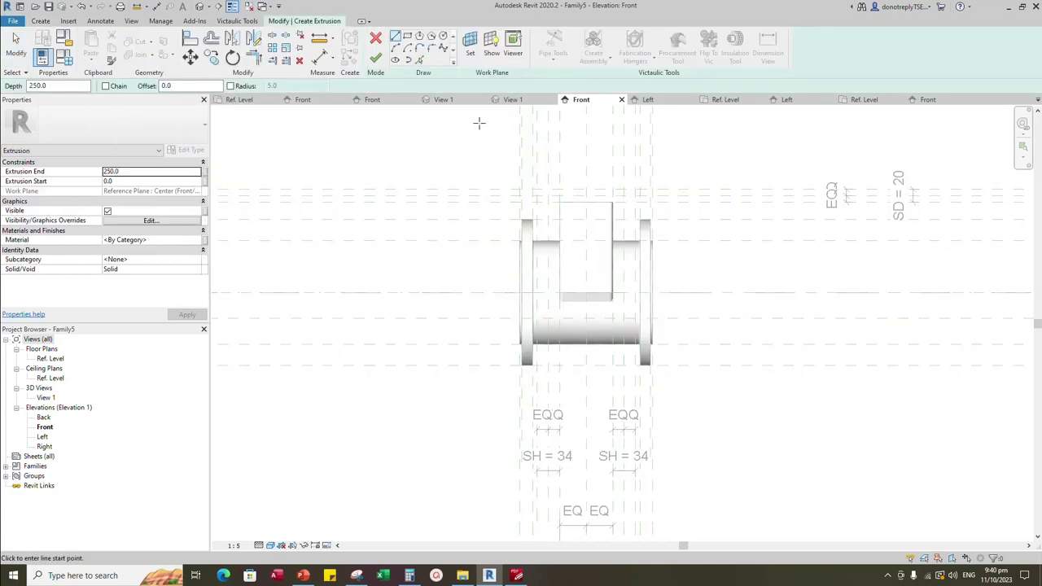
left_click(471, 41)
left_click(433, 300)
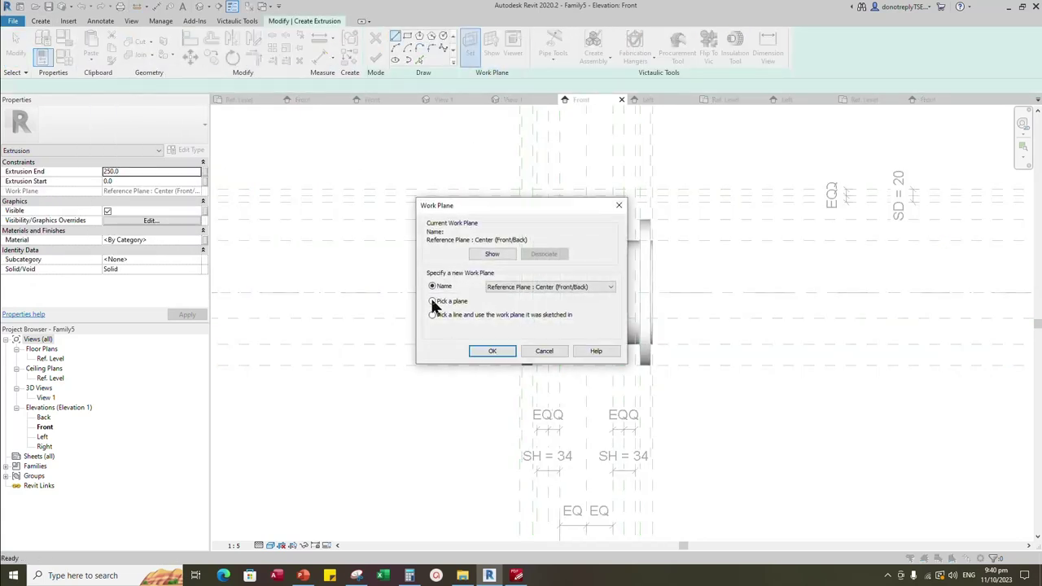
left_click(492, 349)
left_click(697, 202)
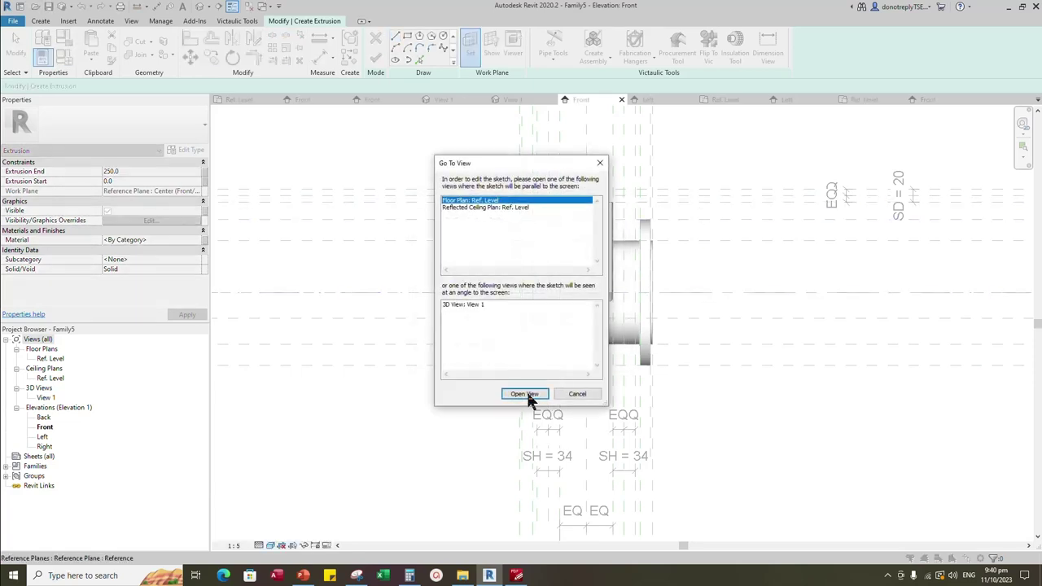
left_click(538, 394)
Sketch a 114.2 by 220 mm rectangle around the block, snapped to the intersections of the middle SH planes and outer horizontal planes
scroll(627, 416, "up", 4)
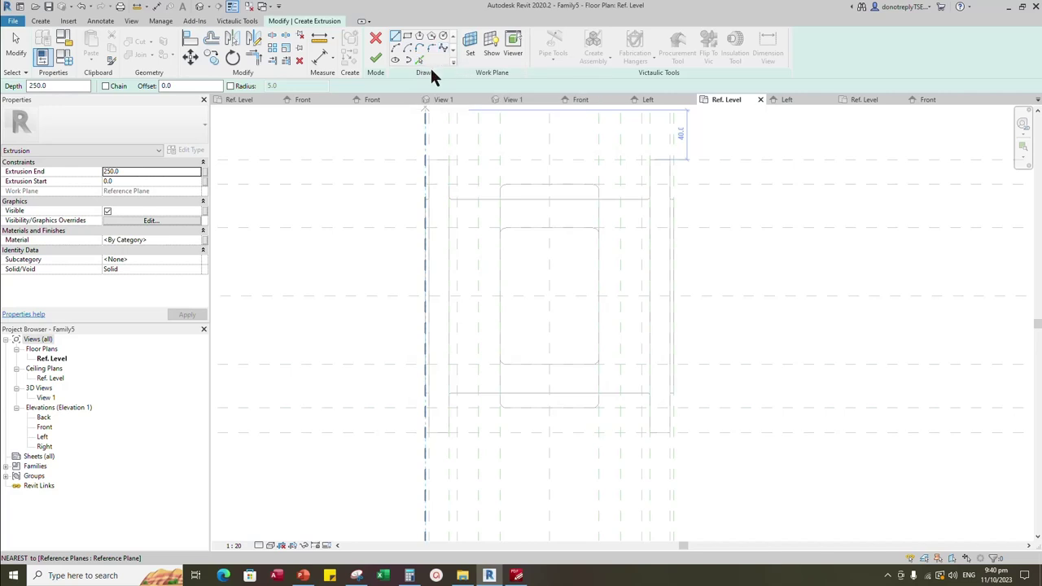
left_click(409, 42)
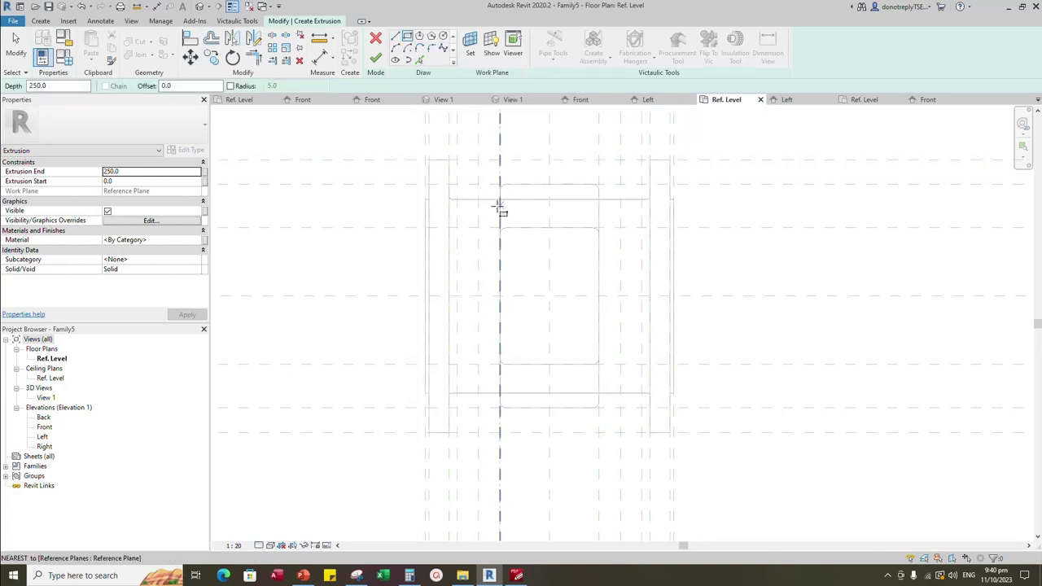
scroll(504, 186, "down", 1)
scroll(508, 187, "up", 1)
left_click(474, 139)
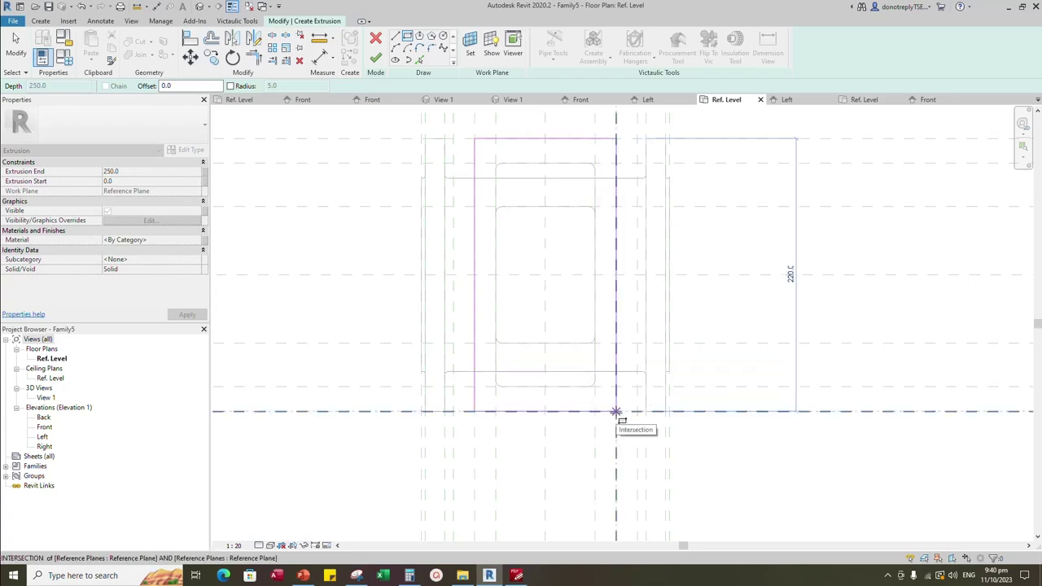
left_click(616, 412)
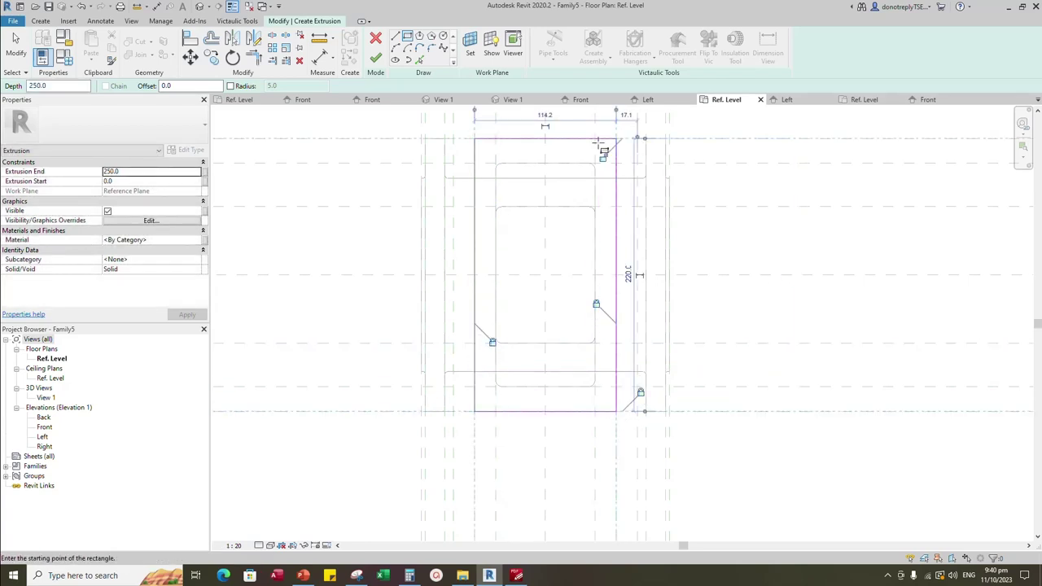
Fillet the rectangle's four corners with a 30 mm radius and finish the extrusion
left_click(138, 86)
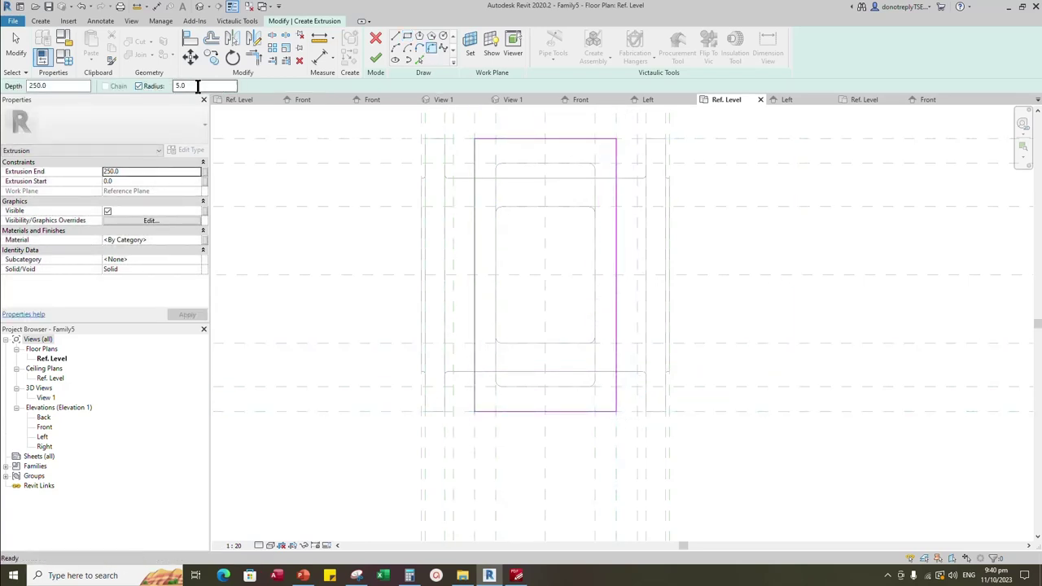
type("30")
left_click(475, 183)
left_click(498, 139)
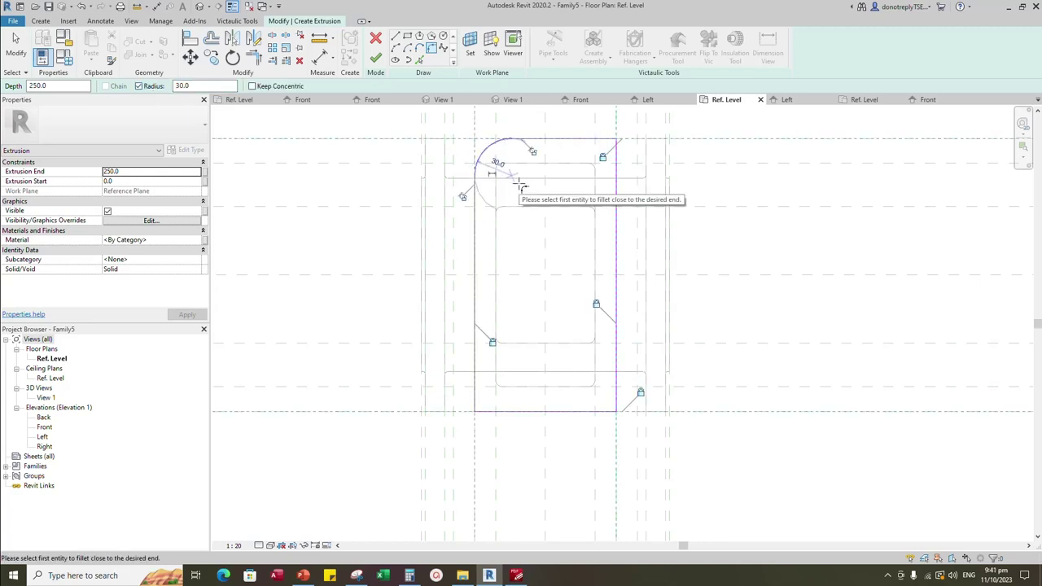
left_click(533, 152)
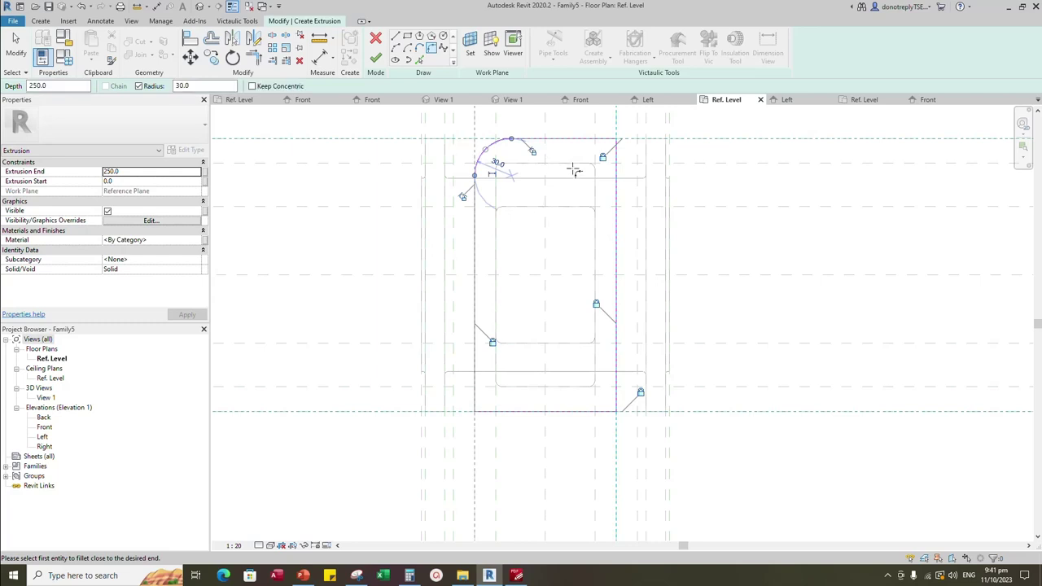
left_click(572, 140)
left_click(617, 199)
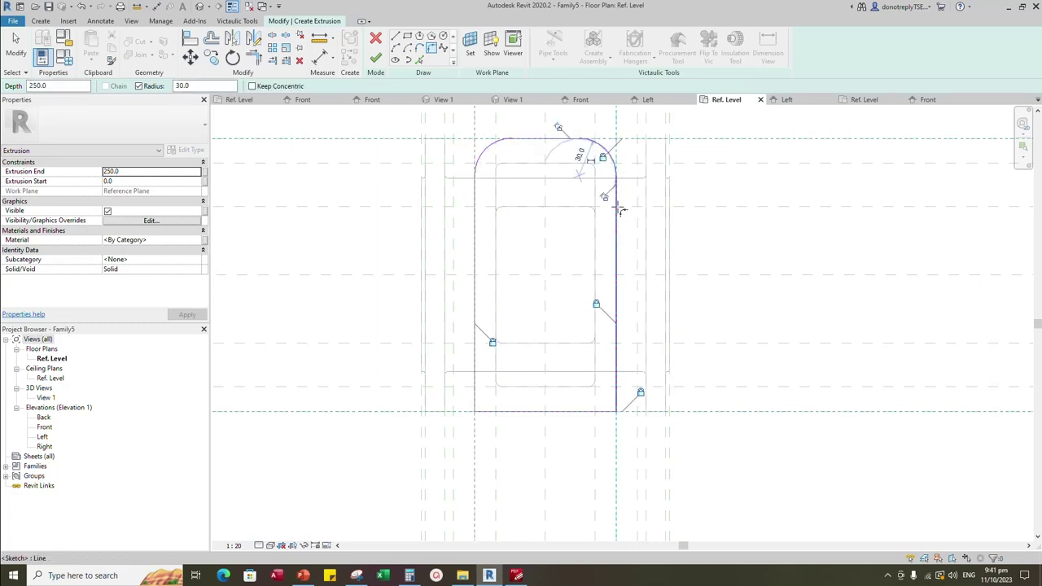
left_click(617, 352)
left_click(588, 412)
left_click(506, 412)
left_click(475, 382)
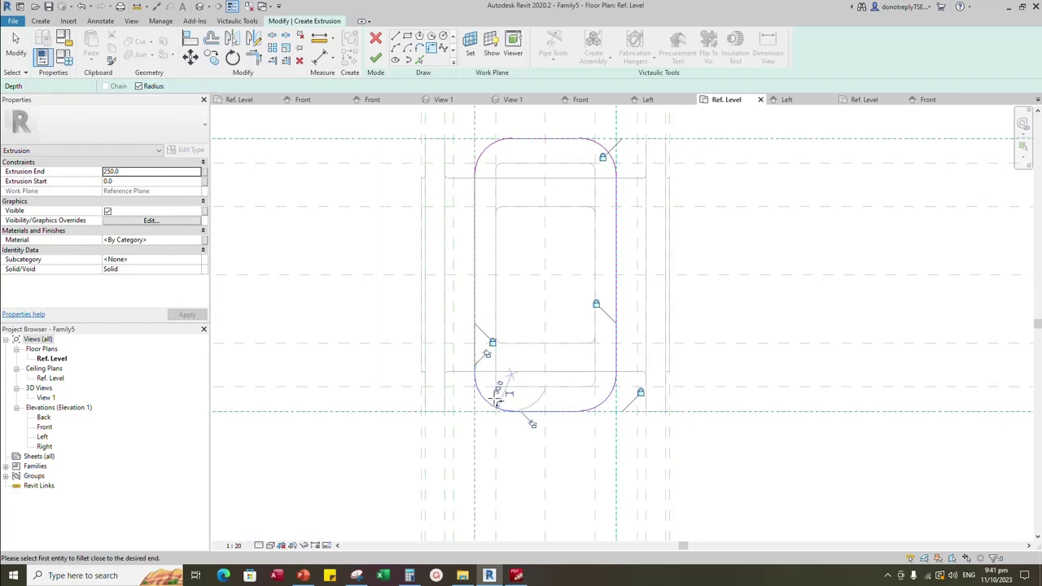
left_click(377, 61)
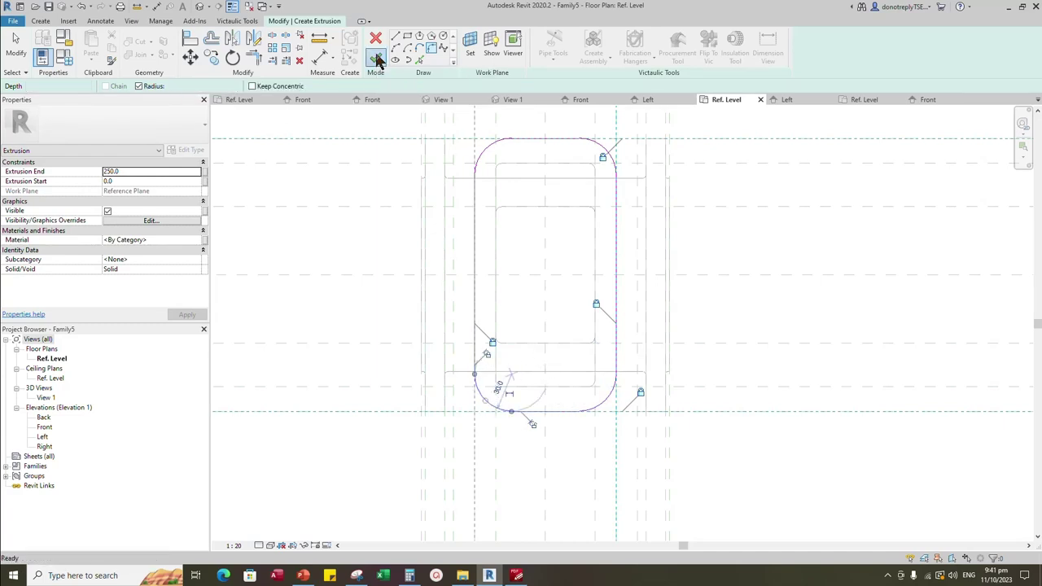
left_click(696, 303)
Align the rounded extrusion's bottom face with the reference plane at the block's top in the Front elevation
left_click(587, 100)
scroll(603, 360, "down", 3)
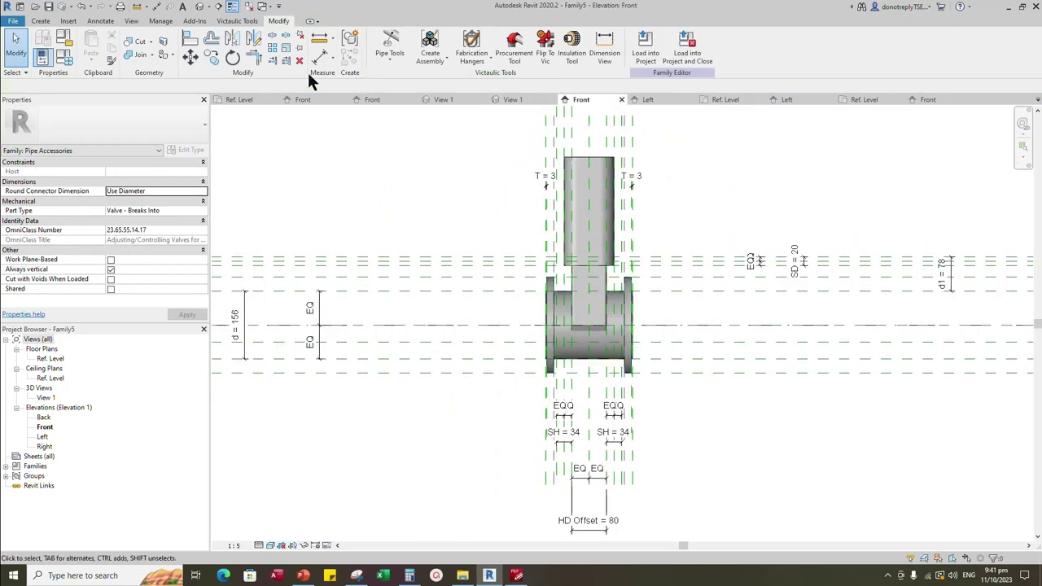
scroll(615, 228, "up", 2)
left_click(619, 232)
scroll(577, 280, "up", 3)
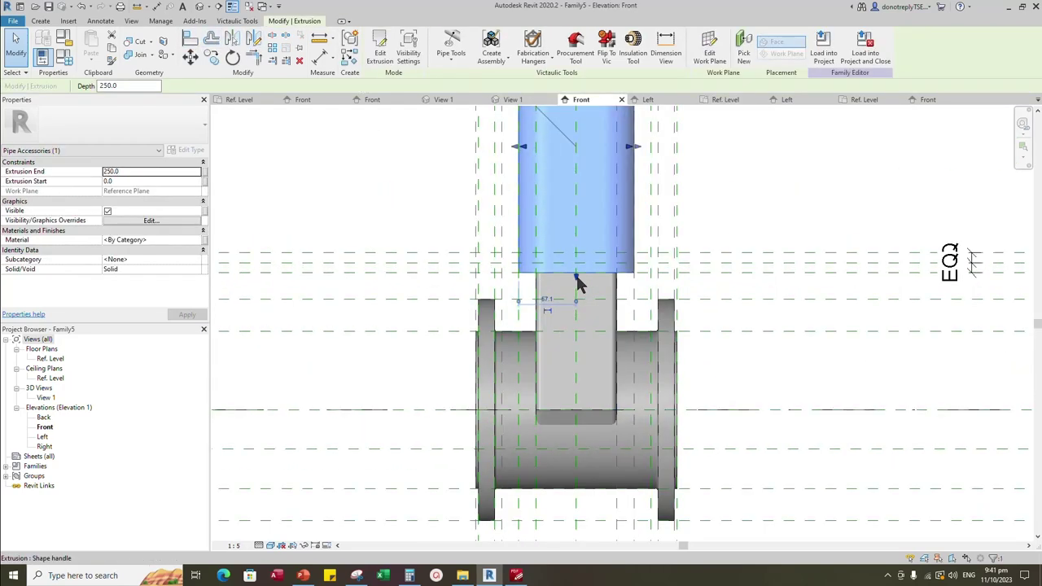
left_click(196, 41)
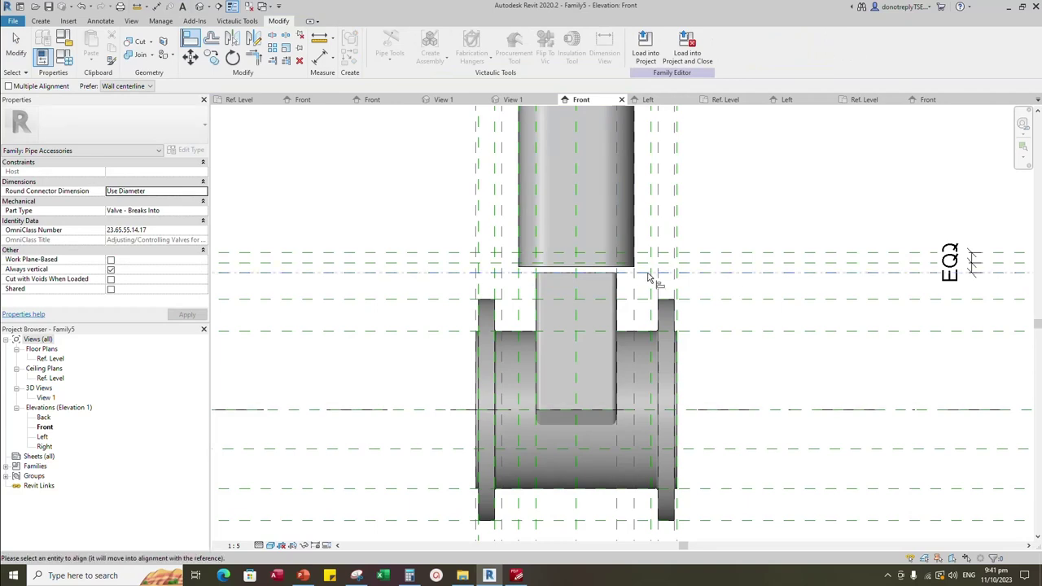
scroll(651, 346, "down", 1)
left_click(686, 285)
Bring the rounded extrusion's top face down to the middle of the three closely spaced horizontal reference planes
scroll(627, 399, "down", 2)
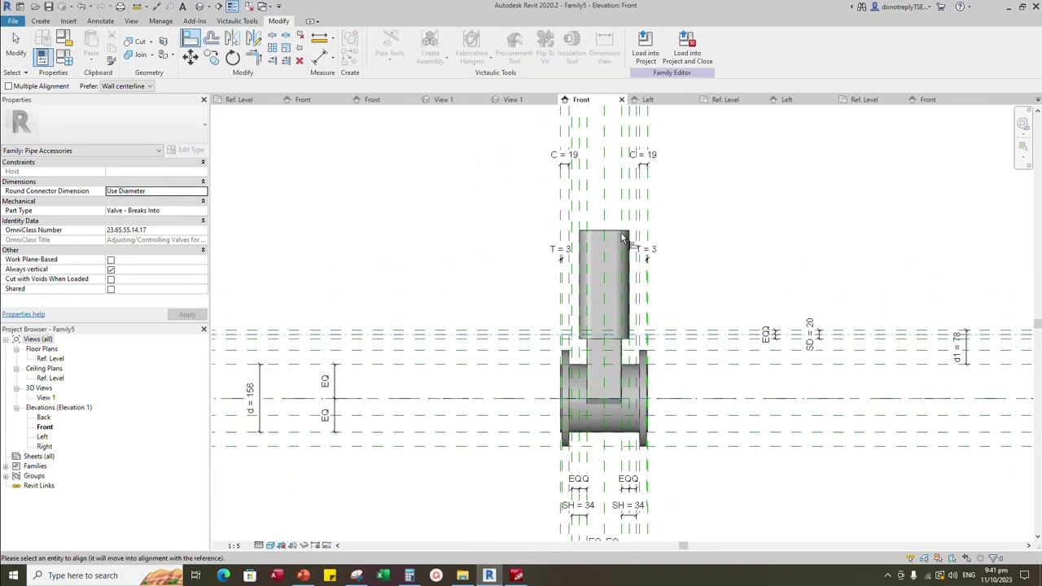
left_click(621, 230)
left_click(643, 317)
scroll(651, 341, "up", 2)
Mirror the thin rounded plate upward about the middle horizontal reference plane
left_click(639, 333)
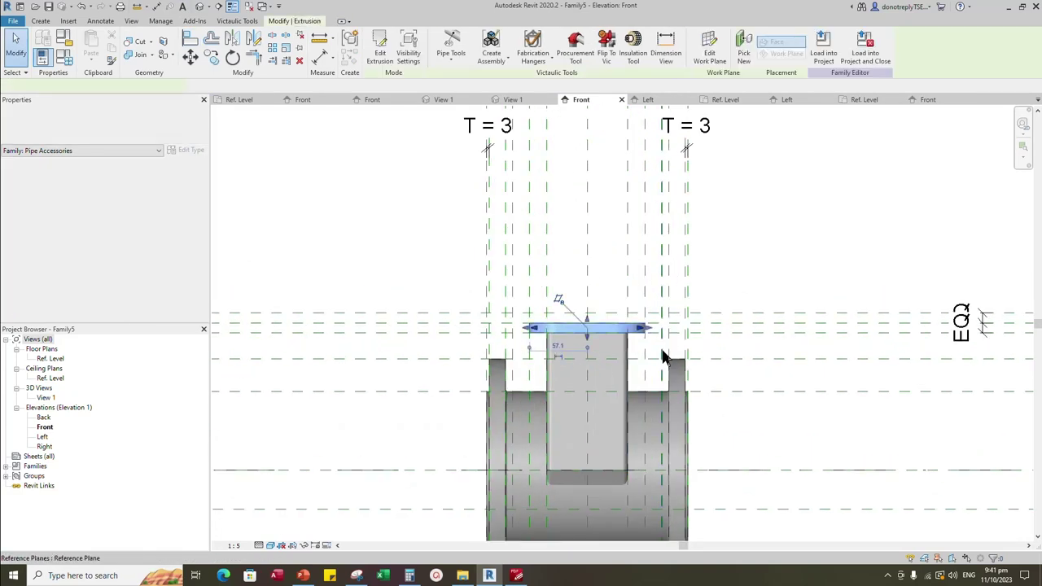
left_click(233, 39)
left_click(704, 328)
left_click(728, 340)
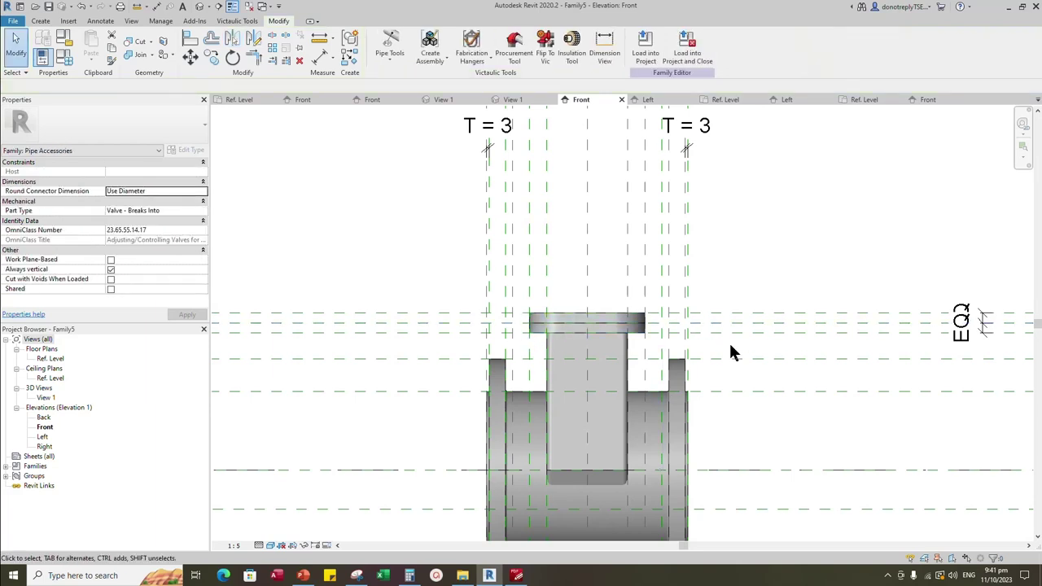
Align the upper plate's bottom face with the middle horizontal reference plane and its top face with the uppermost of the three
scroll(627, 326, "up", 1)
left_click(626, 318)
scroll(586, 331, "up", 2)
left_click_drag(575, 328, 576, 318)
left_click(191, 38)
left_click(753, 324)
left_click(669, 317)
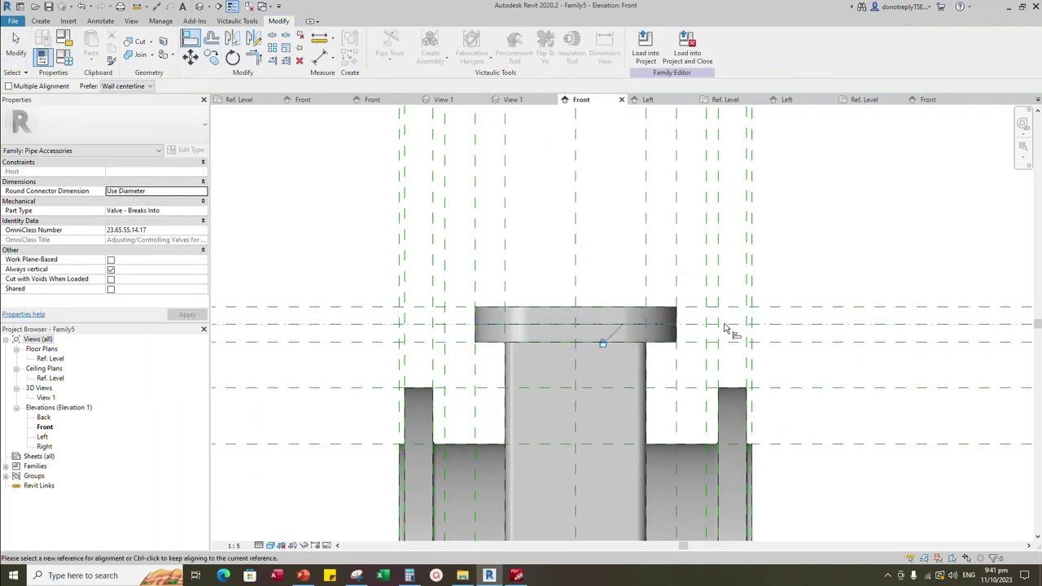
left_click(752, 307)
left_click(650, 307)
scroll(623, 318, "down", 2)
key("Escape")
scroll(728, 318, "down", 3)
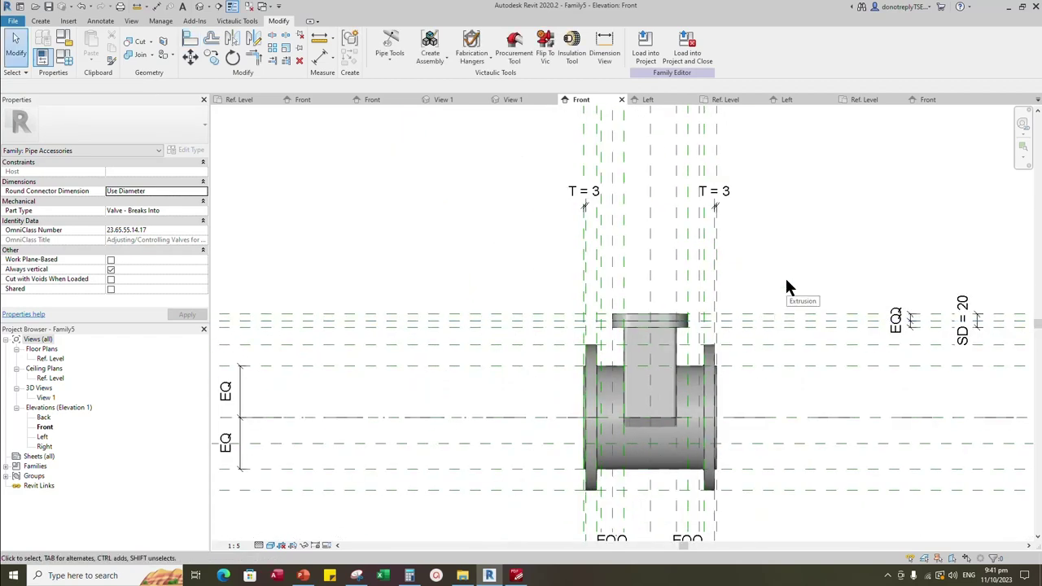
Switch to the 3D view and add a Nominal Diameter instance length parameter under Dimensions in the enlarged Family Types dialog
left_click(513, 100)
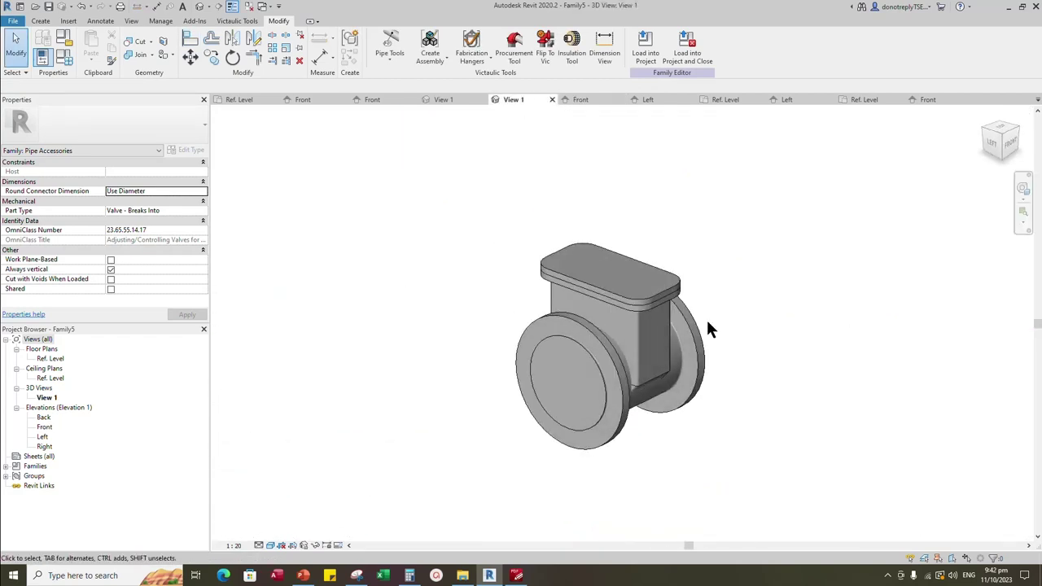
scroll(716, 328, "up", 1)
scroll(908, 332, "down", 2)
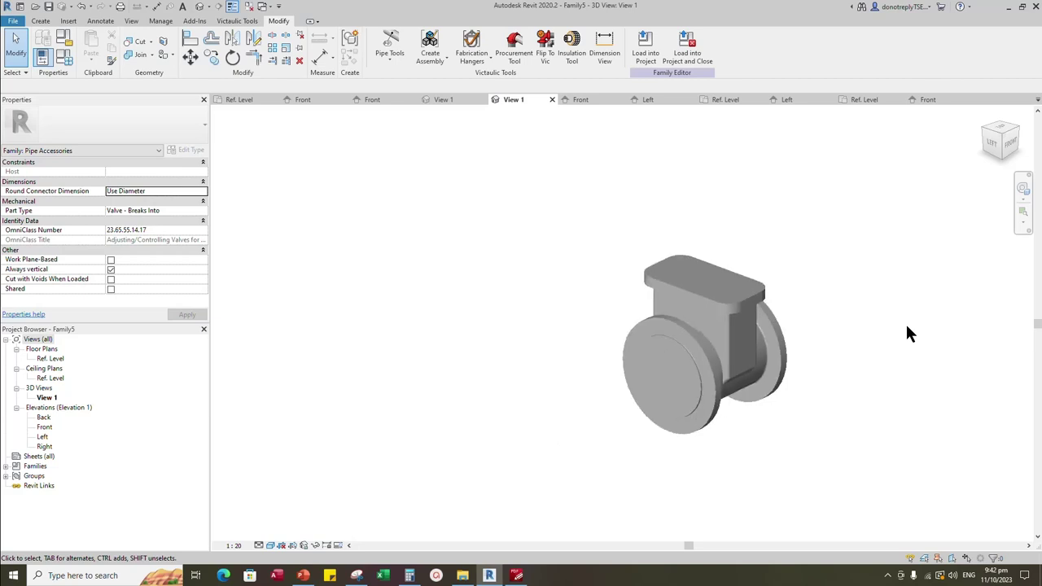
left_click_drag(434, 349, 539, 348)
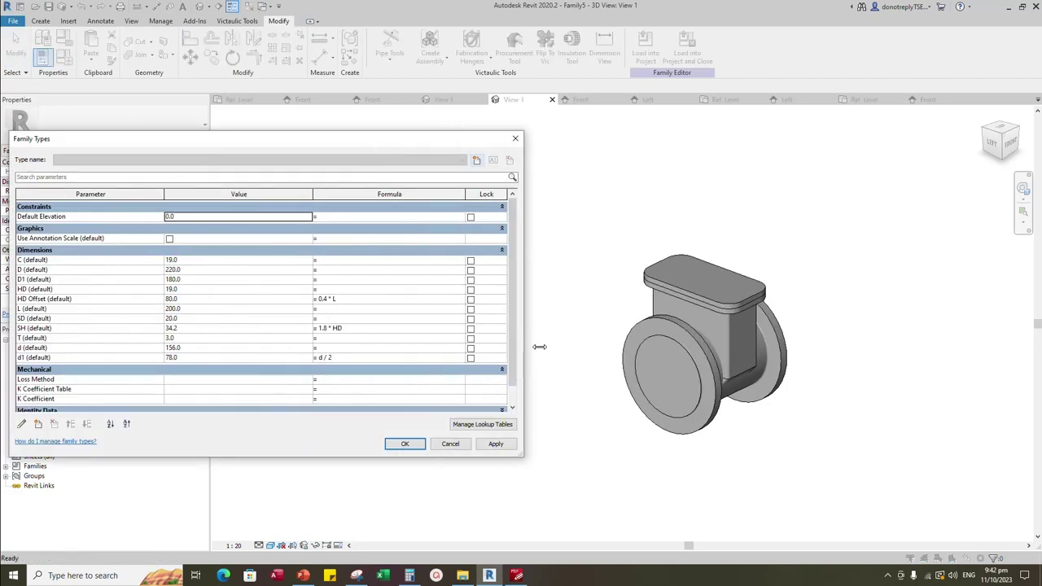
left_click(39, 424)
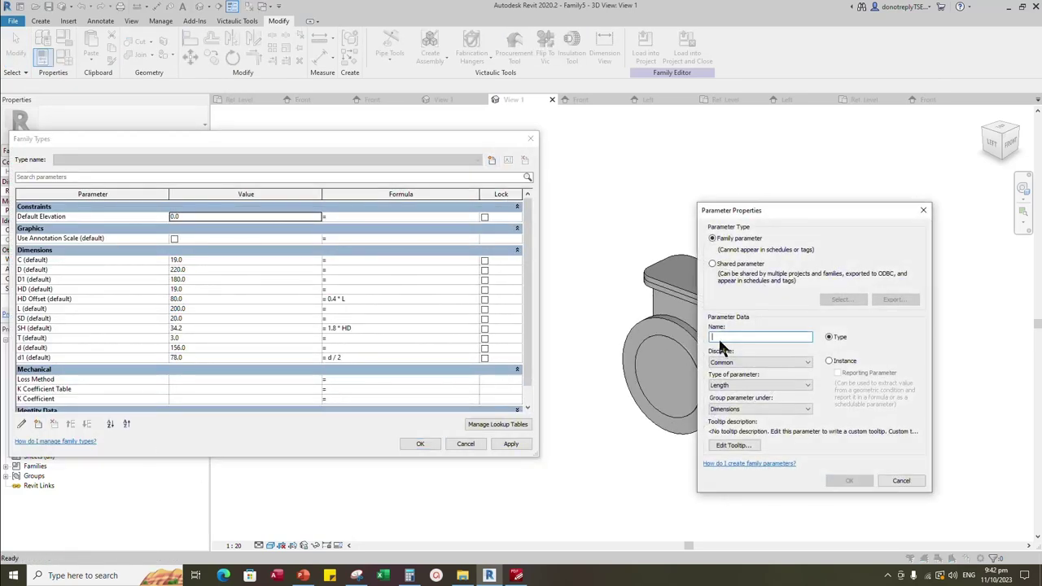
type("Nominal")
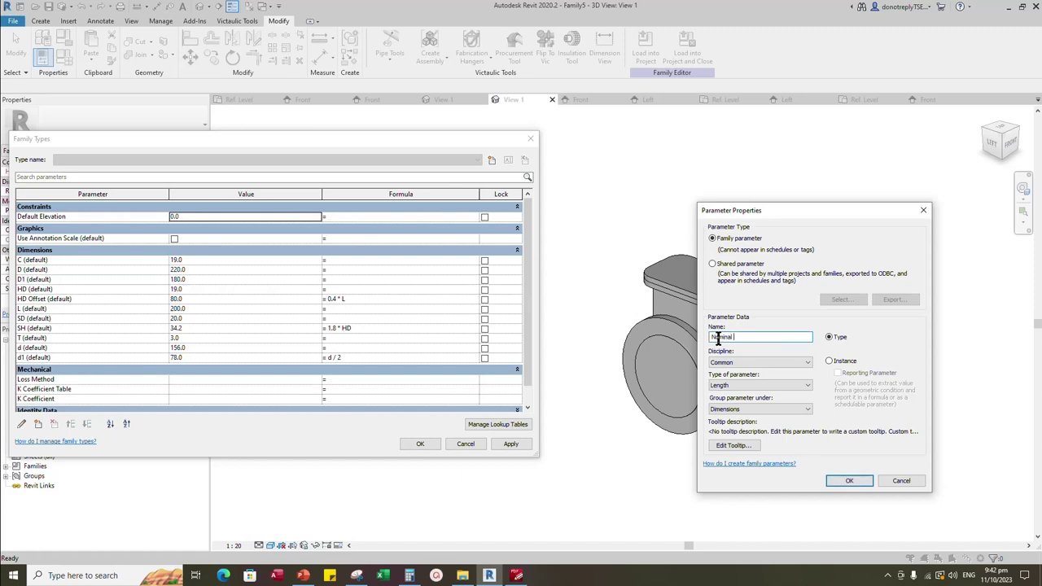
left_click(829, 361)
left_click(849, 480)
Move the Nominal Diameter parameter to the top of the Dimensions group and set its value to 100
left_click(49, 319)
left_click(72, 423)
left_click(72, 423)
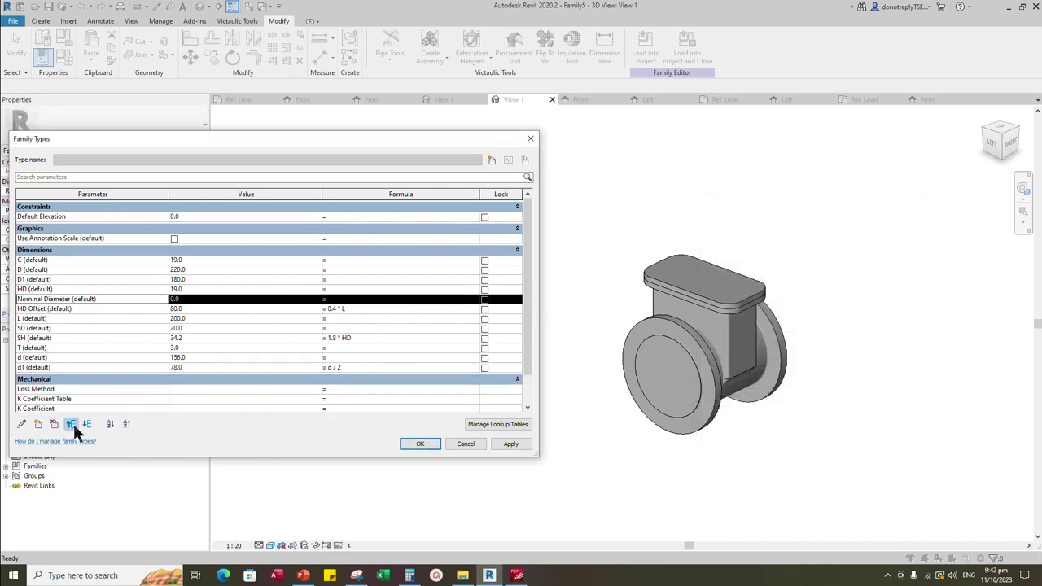
left_click(72, 423)
left_click(72, 424)
left_click(72, 423)
left_click(71, 423)
left_click(172, 260)
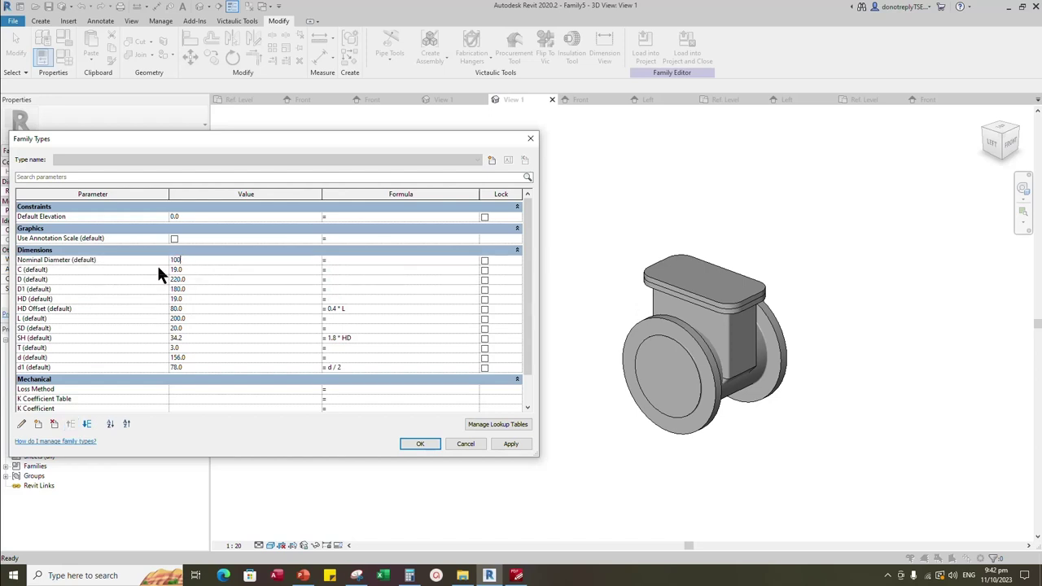
type("100")
left_click(521, 443)
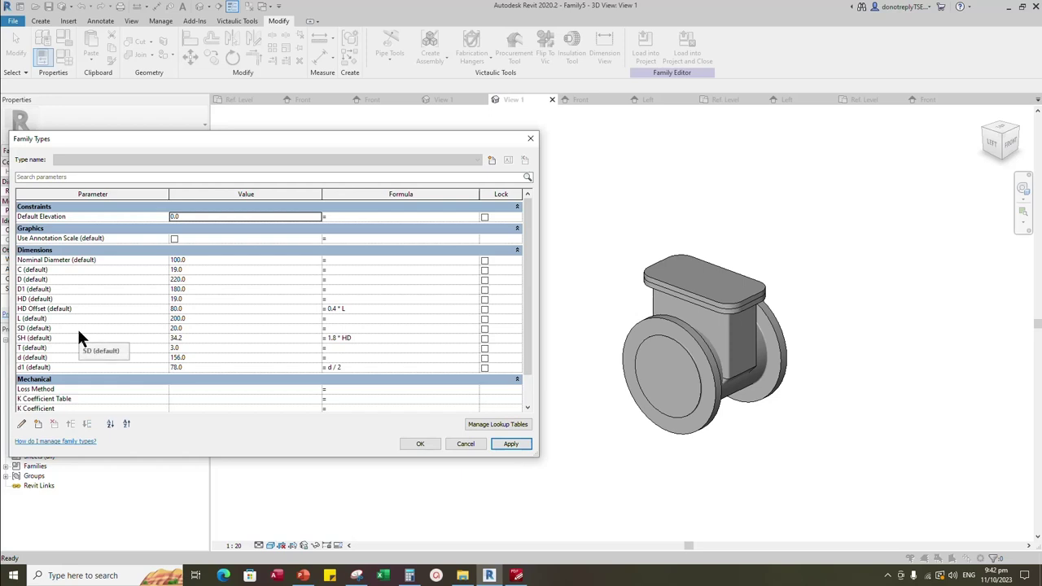
Add a Nominal Radius instance length parameter under Dimensions
left_click(37, 425)
left_click(37, 424)
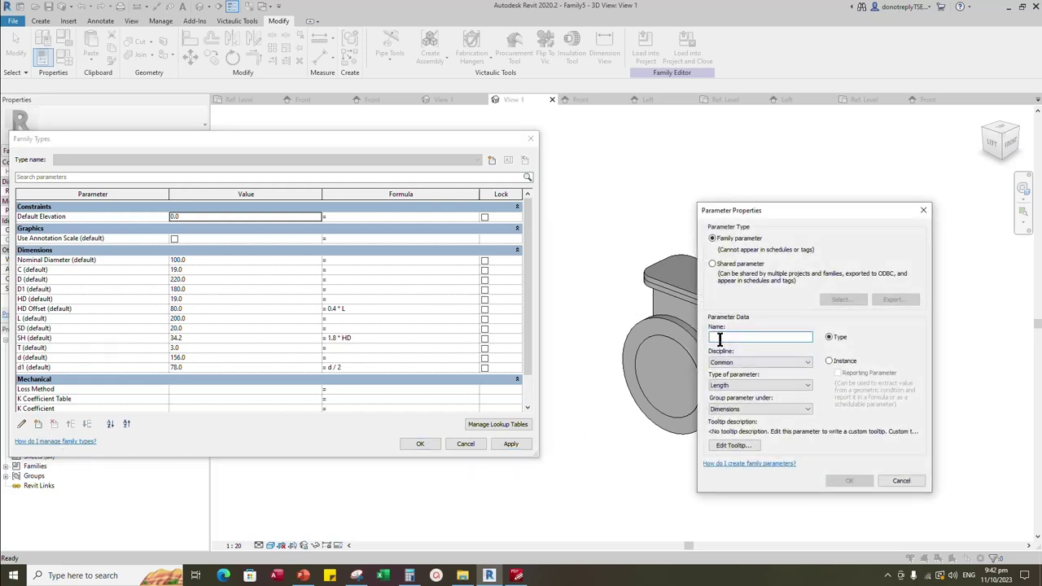
type("Nominal Radius")
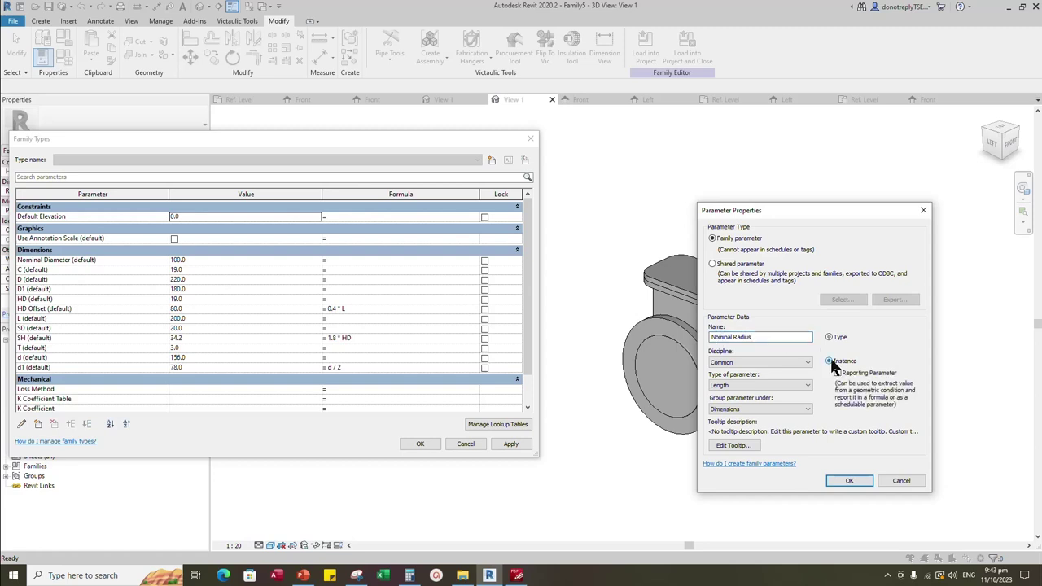
left_click(851, 480)
Place Nominal Radius directly below Nominal Diameter and give it the formula Nominal Diameter / 2
left_click(70, 423)
left_click(70, 424)
left_click(70, 424)
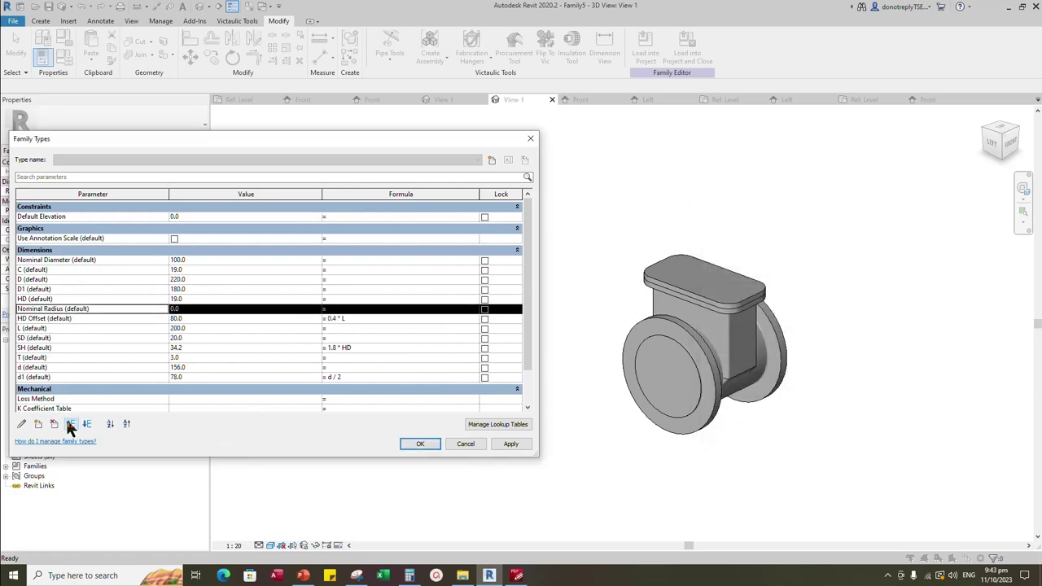
left_click(70, 424)
left_click(70, 424)
left_click(70, 423)
left_click(70, 424)
left_click(333, 270)
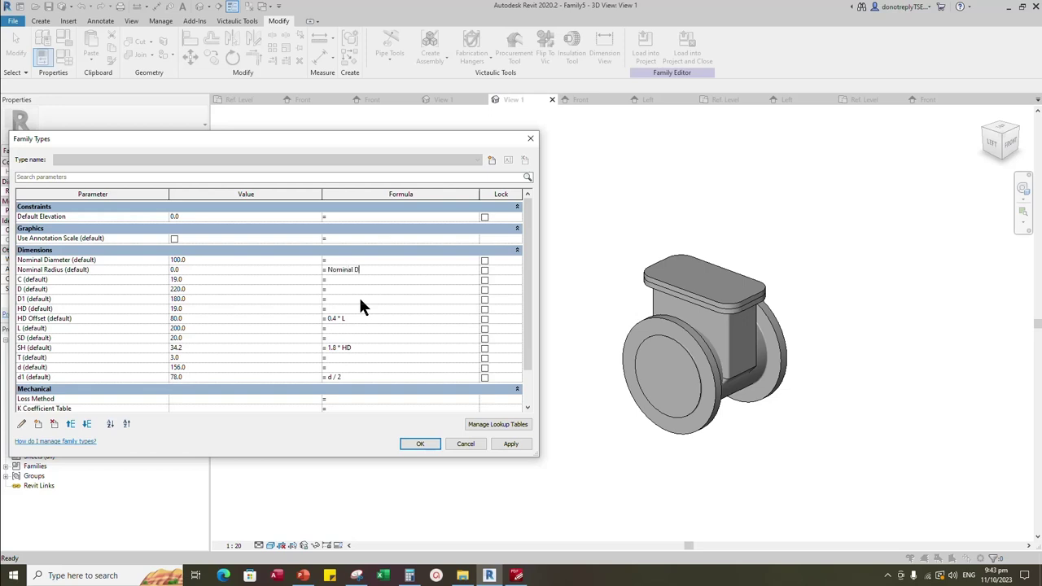
type("Nominal Diameter / 2")
left_click(511, 444)
Narrow the Parameter column and reorder the L parameter so it sits directly below Nominal Radius
left_click_drag(171, 197, 115, 197)
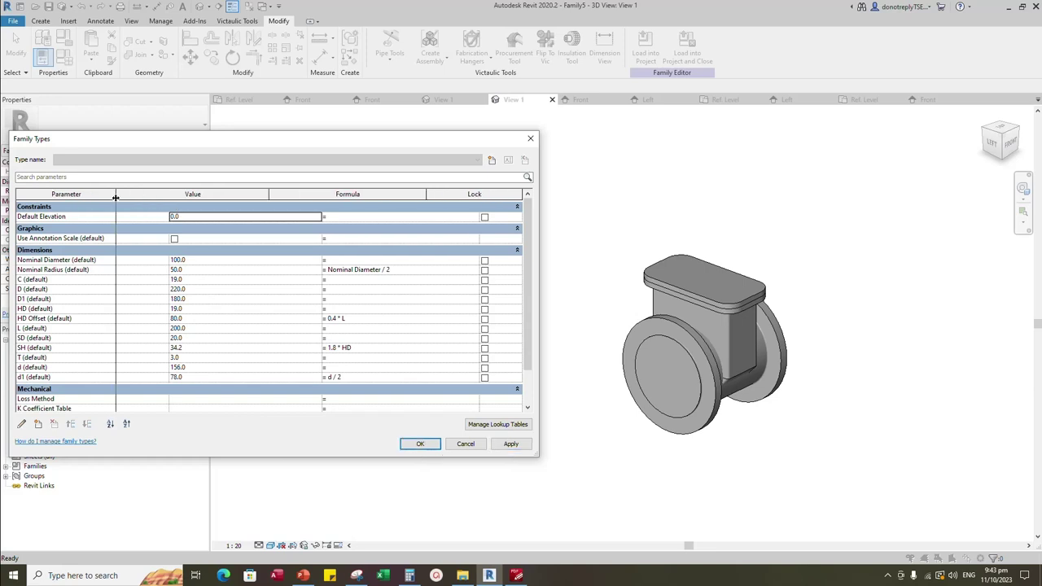
left_click(29, 328)
left_click(70, 423)
left_click(70, 423)
left_click(70, 423)
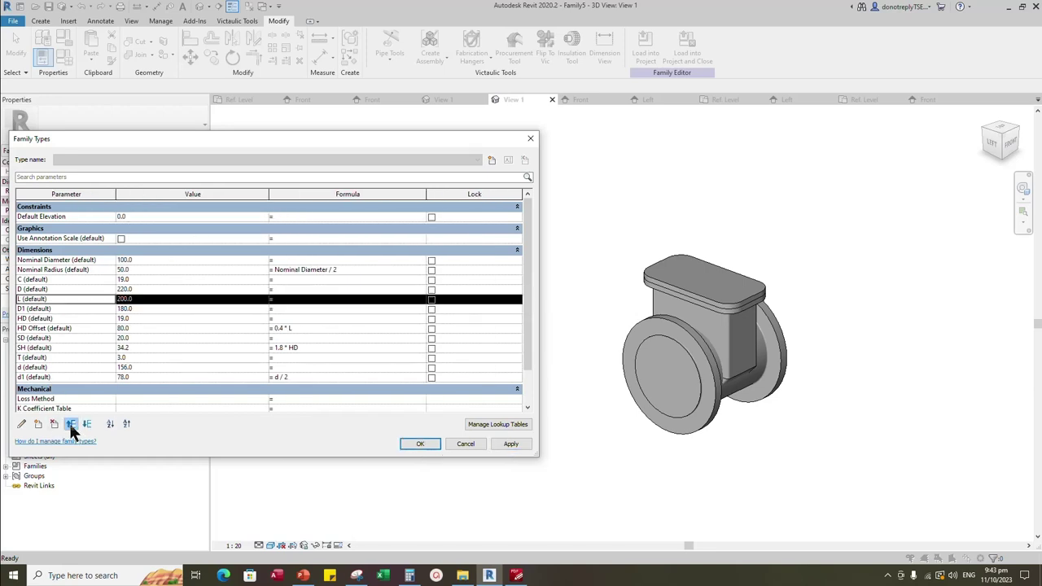
left_click(70, 424)
left_click(70, 423)
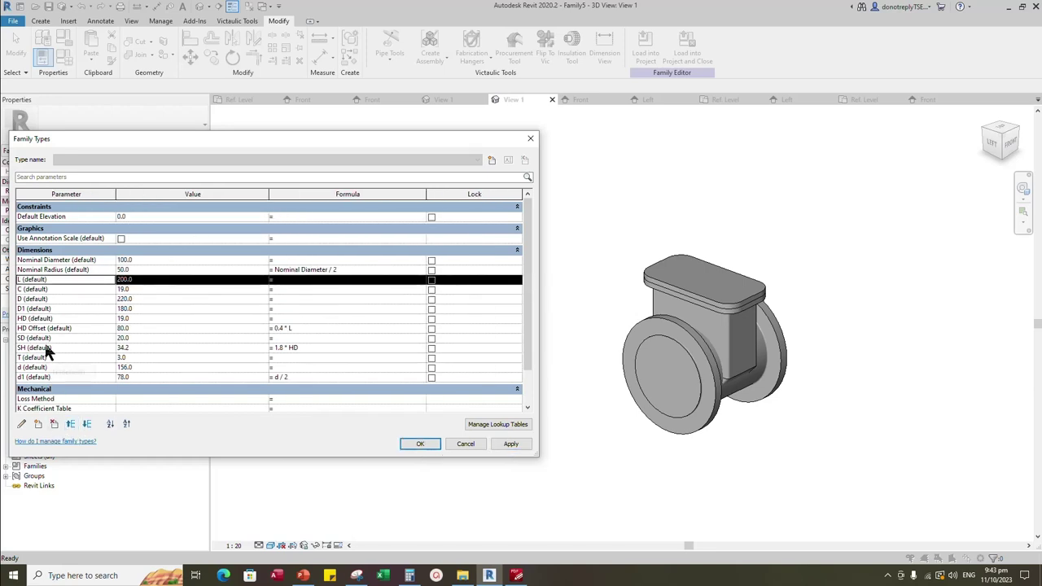
Add an instance length parameter named H under Dimensions
left_click(37, 423)
type("H")
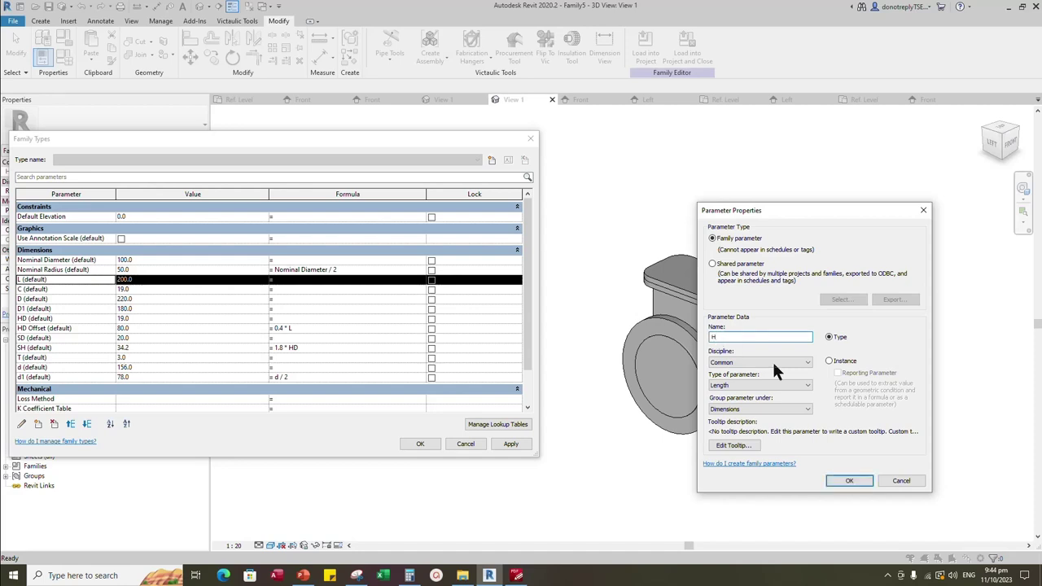
left_click(849, 480)
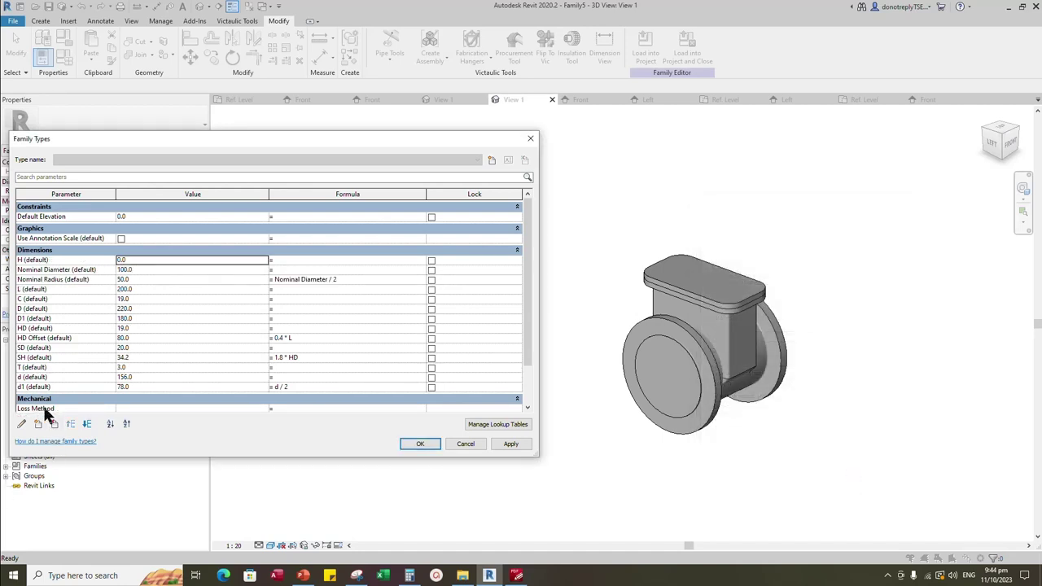
Reorder the H parameter to sit directly below C and set its value to 366
left_click(25, 258)
left_click(87, 423)
left_click(87, 423)
left_click(87, 423)
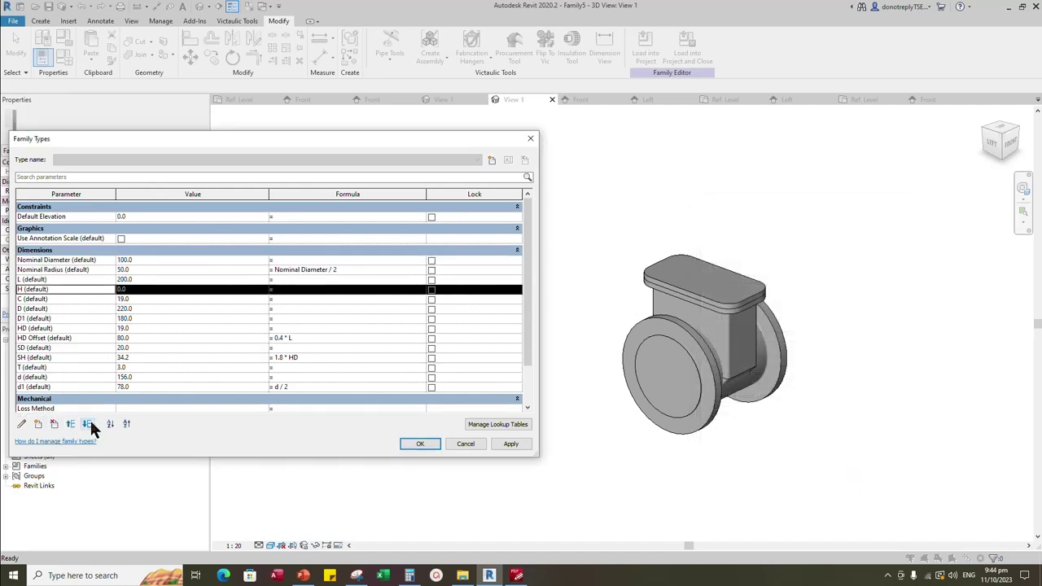
left_click(87, 424)
left_click(139, 298)
type("366")
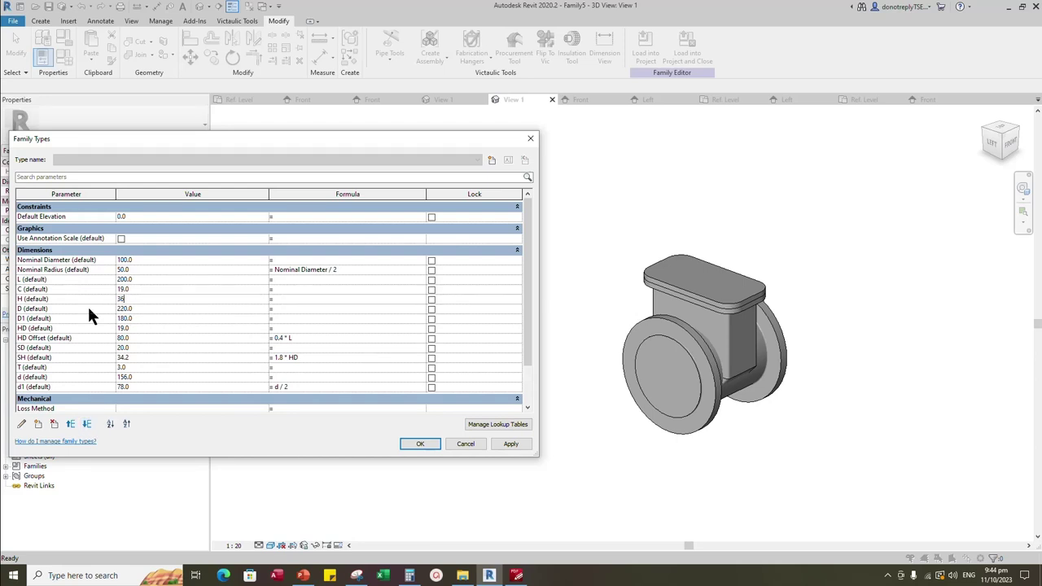
left_click(510, 447)
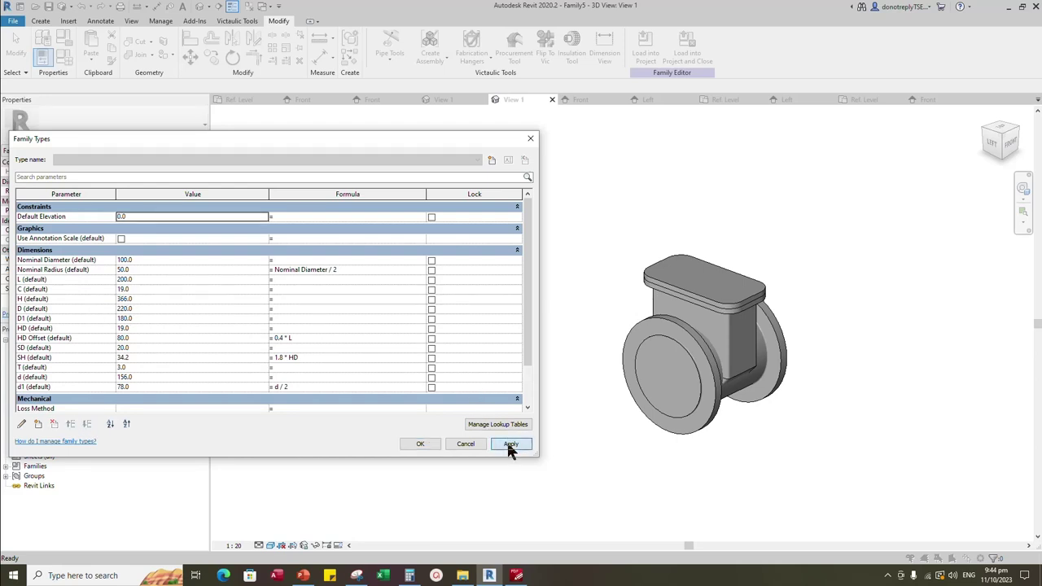
Reorder the d parameter so it sits directly below D1
left_click(29, 377)
left_click(71, 423)
left_click(71, 423)
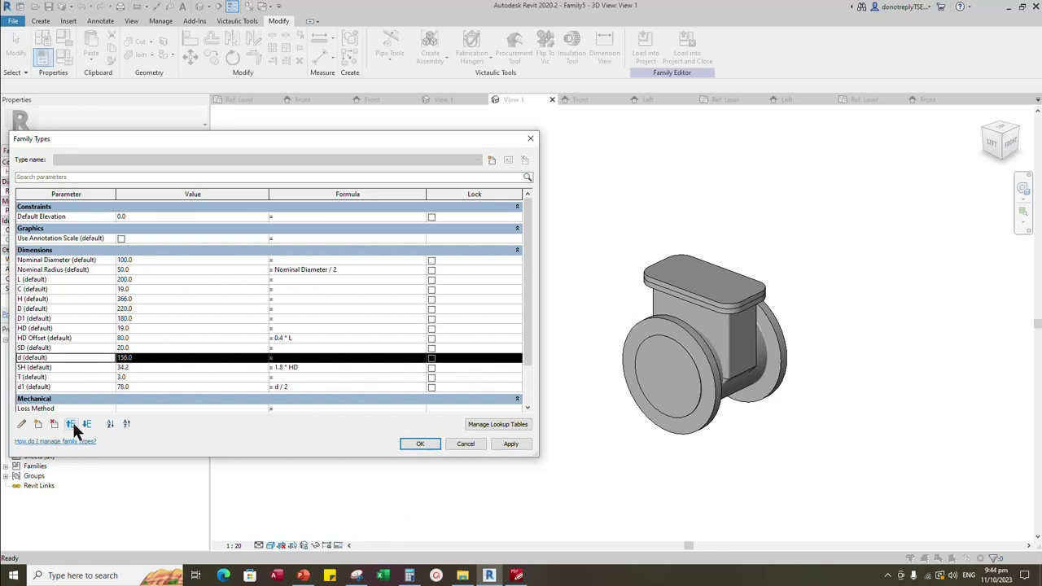
left_click(71, 423)
left_click(71, 423)
left_click(71, 424)
Reorder the d1 parameter so it sits directly below d
left_click(30, 387)
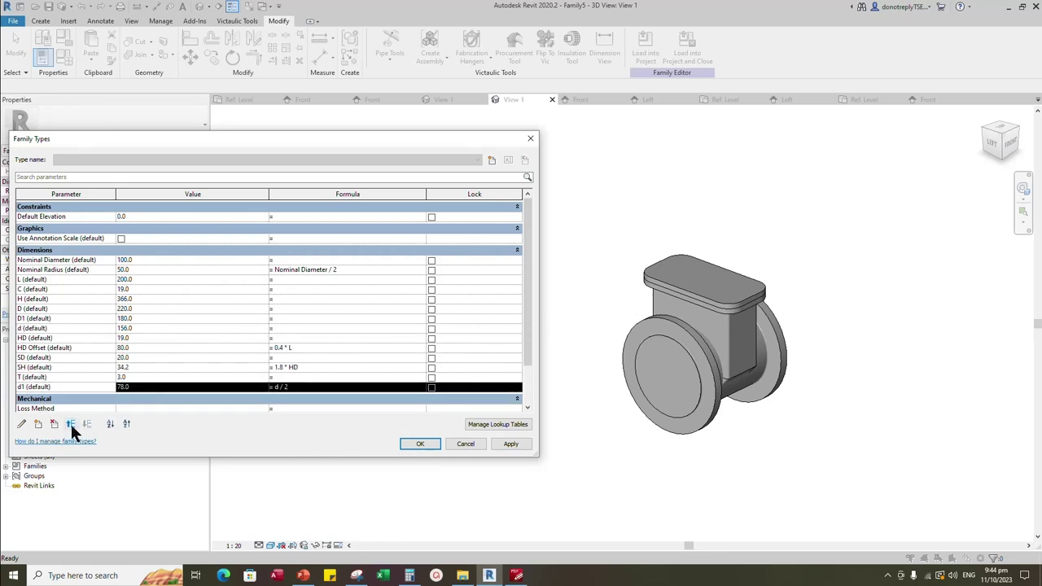
left_click(70, 423)
left_click(70, 423)
left_click(71, 423)
left_click(70, 423)
left_click(71, 423)
Reorder the C parameter so it sits directly below d1 and above HD
left_click(34, 289)
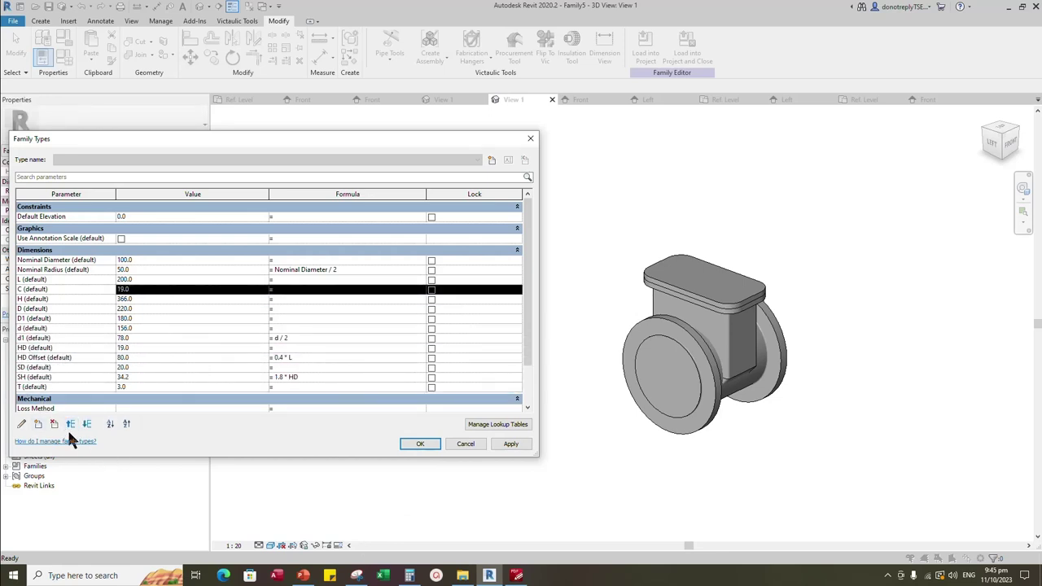
left_click(87, 423)
left_click(87, 424)
left_click(87, 423)
left_click(87, 423)
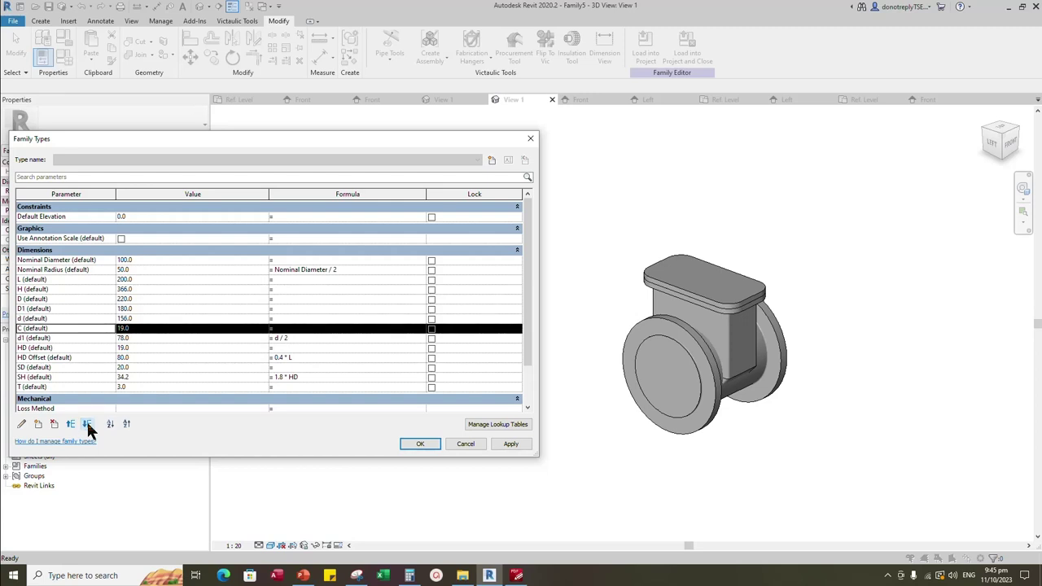
left_click(87, 423)
left_click(87, 423)
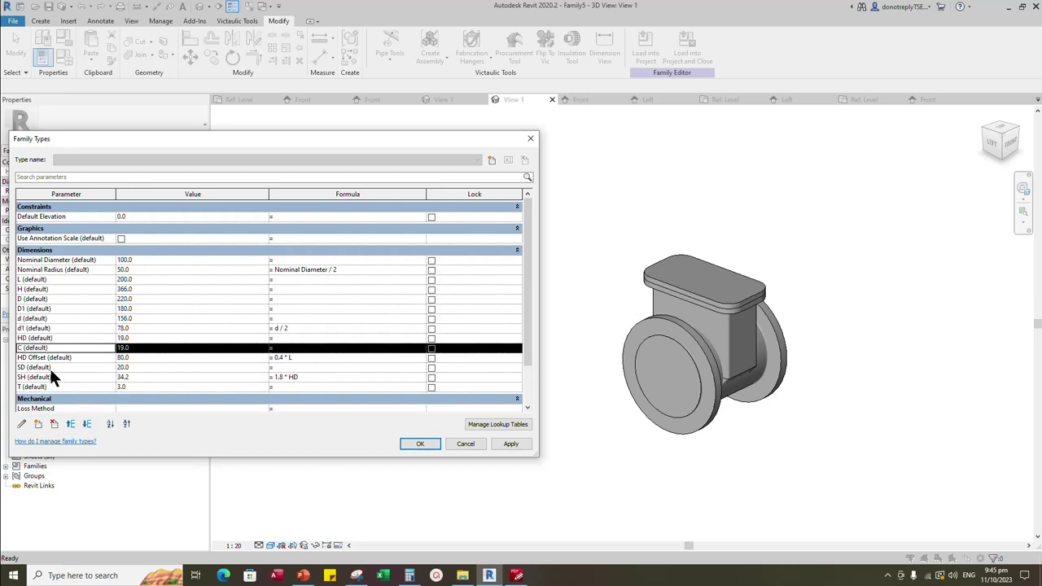
left_click(70, 423)
Reorder the T parameter so it sits directly below C
left_click(33, 387)
left_click(71, 423)
left_click(71, 423)
left_click(71, 423)
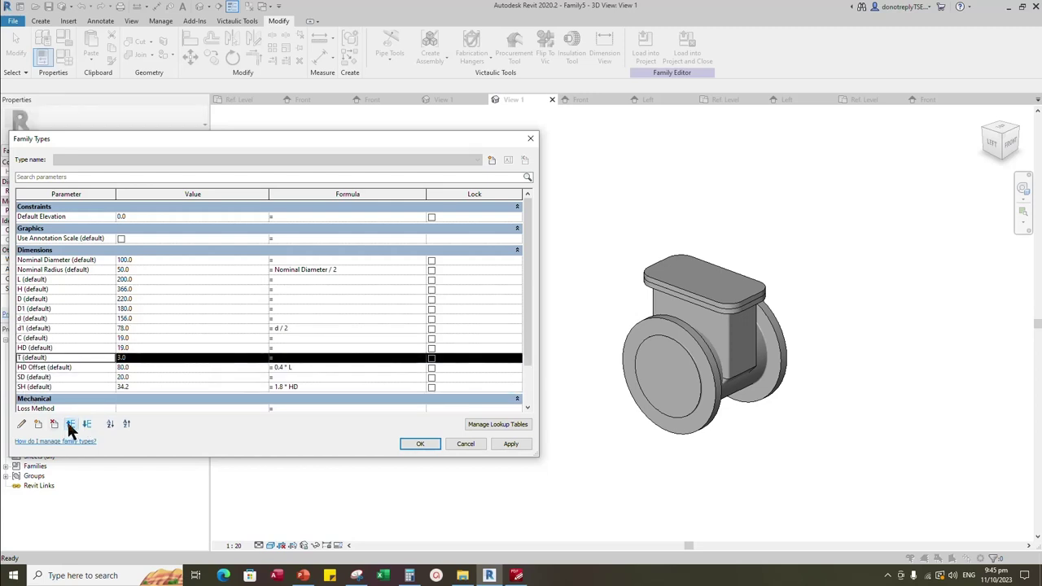
left_click(71, 423)
Add an instance length parameter named BS under Dimensions
left_click(38, 424)
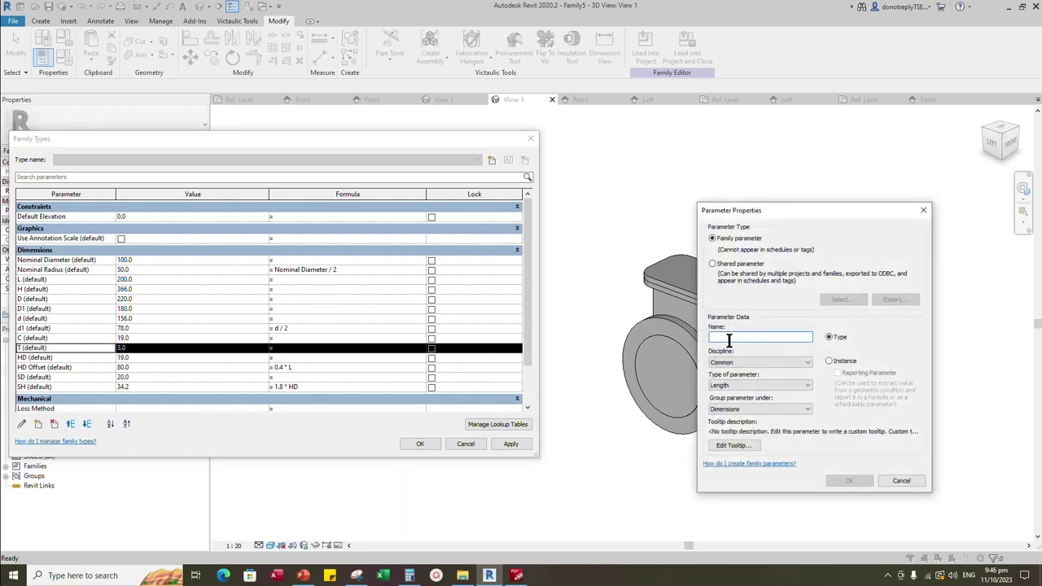
type("BS")
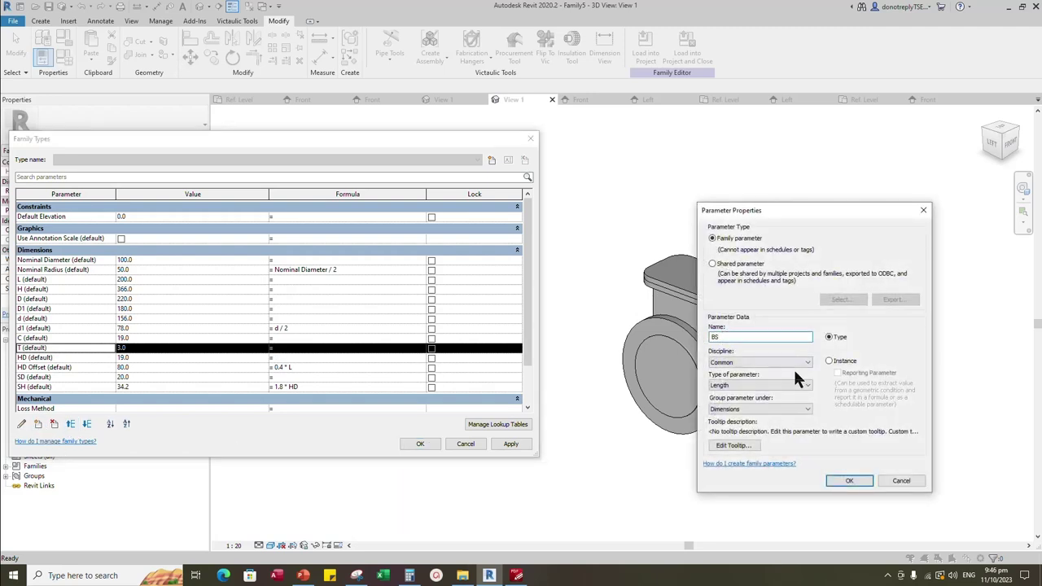
left_click(849, 480)
Move the BS parameter to the end of the Dimensions group, below SH, and set its value to 16
left_click(36, 260)
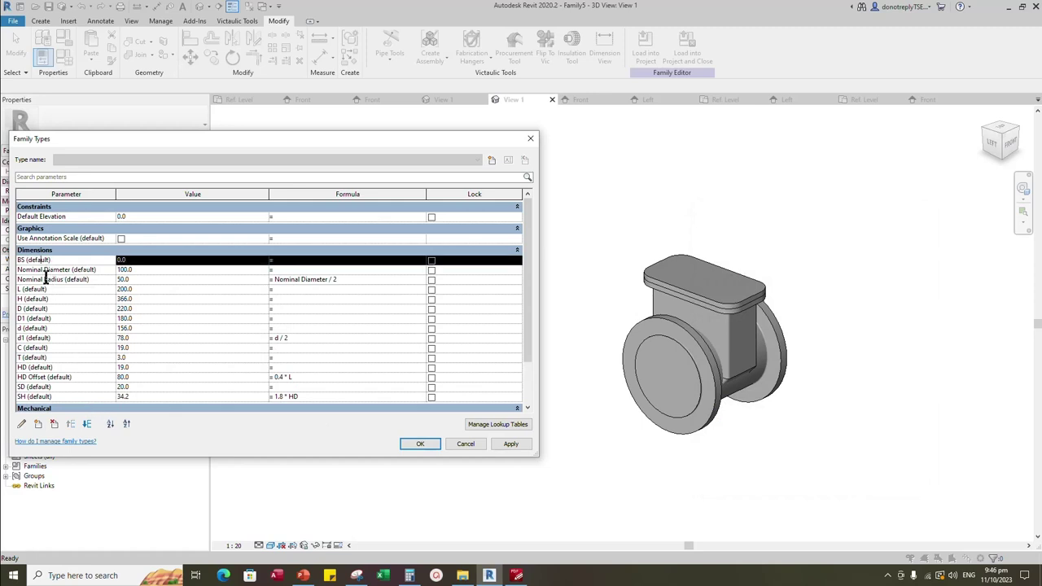
left_click(87, 424)
left_click(87, 423)
left_click(88, 423)
left_click(87, 424)
left_click(87, 423)
left_click(87, 423)
left_click(87, 423)
left_click(87, 423)
left_click(87, 424)
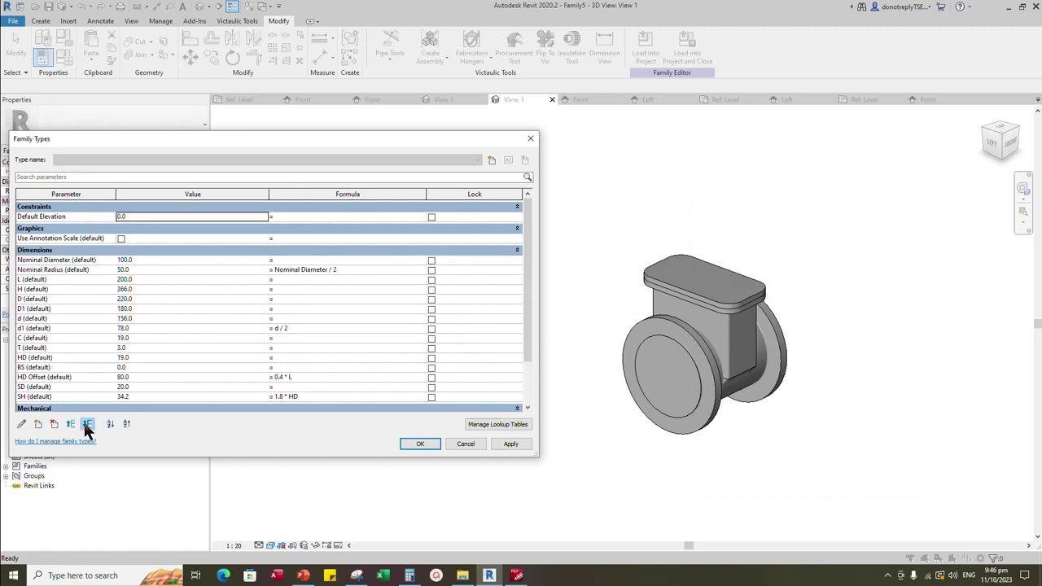
left_click(87, 423)
left_click(88, 424)
left_click(87, 423)
left_click(87, 424)
left_click(140, 396)
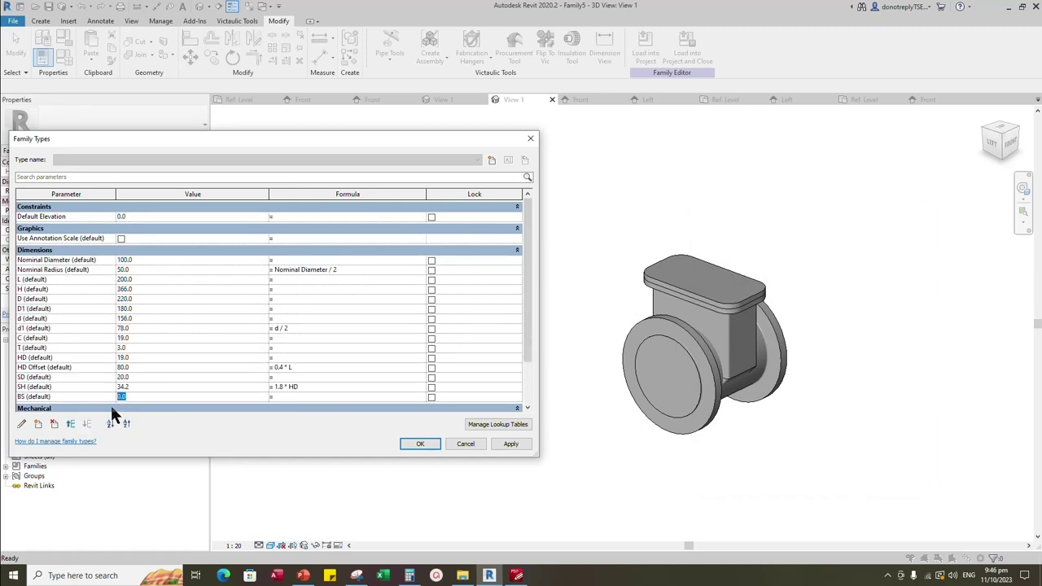
type("16")
left_click(510, 443)
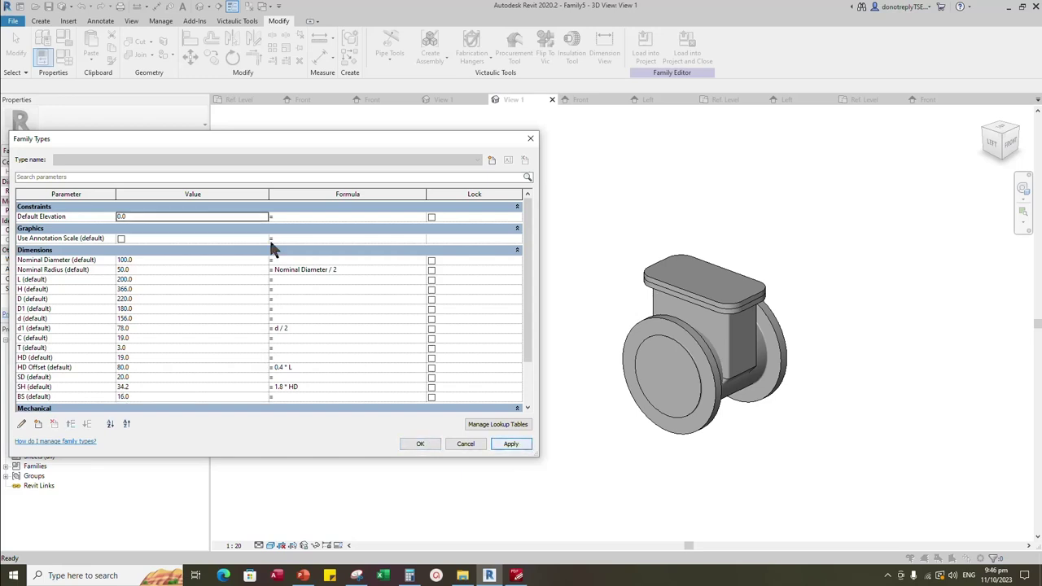
Widen the Formula column and import the FIG 602 Gate Valve NRS.csv lookup table into the family
left_click_drag(269, 195, 146, 201)
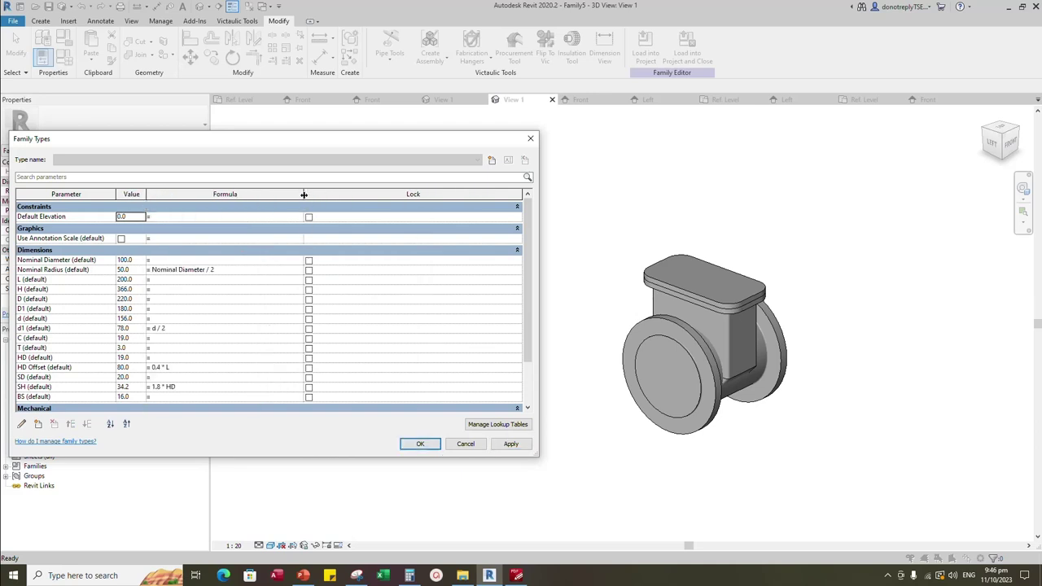
left_click_drag(303, 195, 491, 195)
left_click(500, 425)
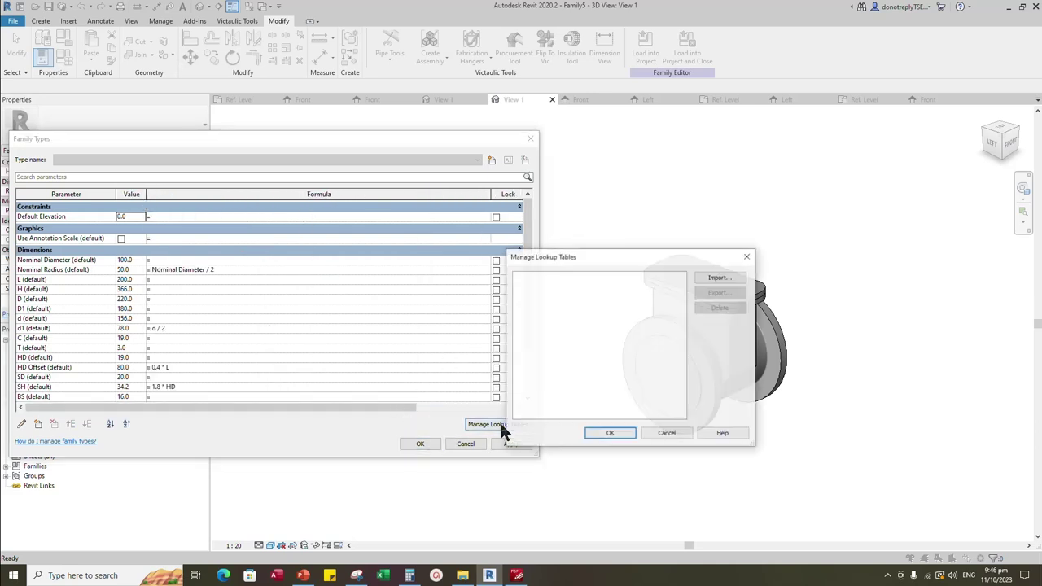
left_click(711, 272)
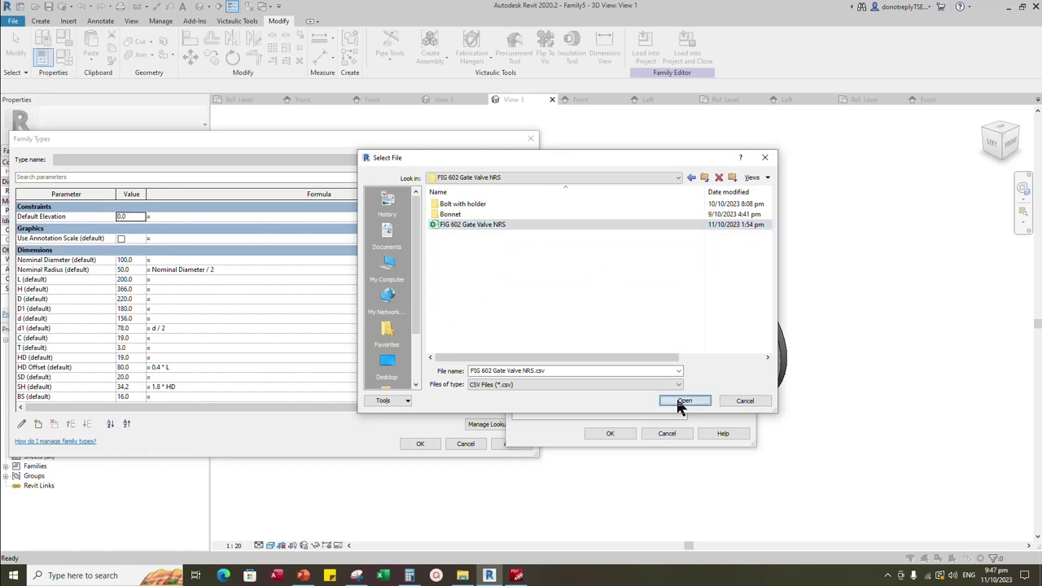
left_click(680, 400)
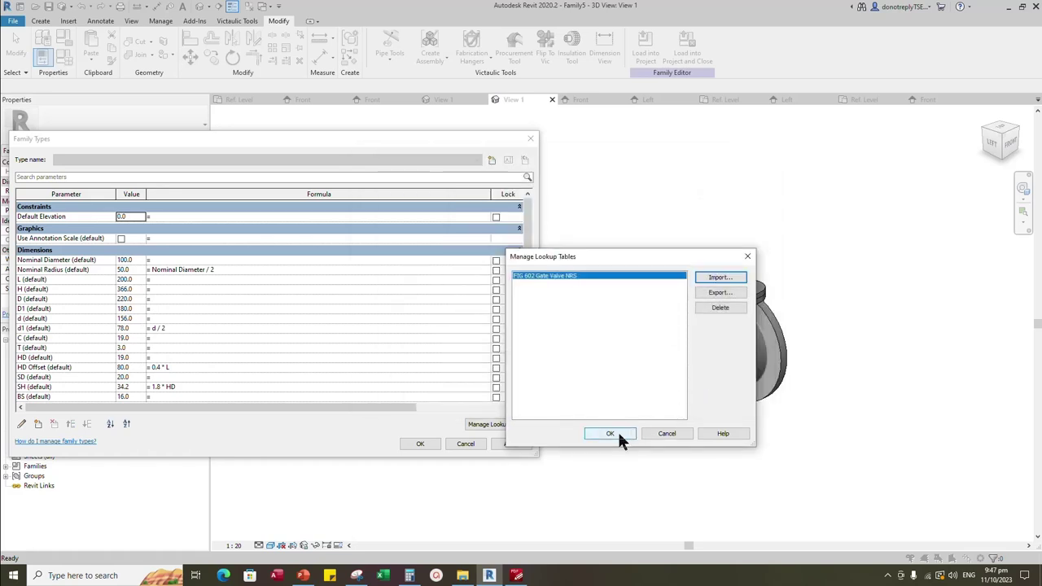
left_click(617, 432)
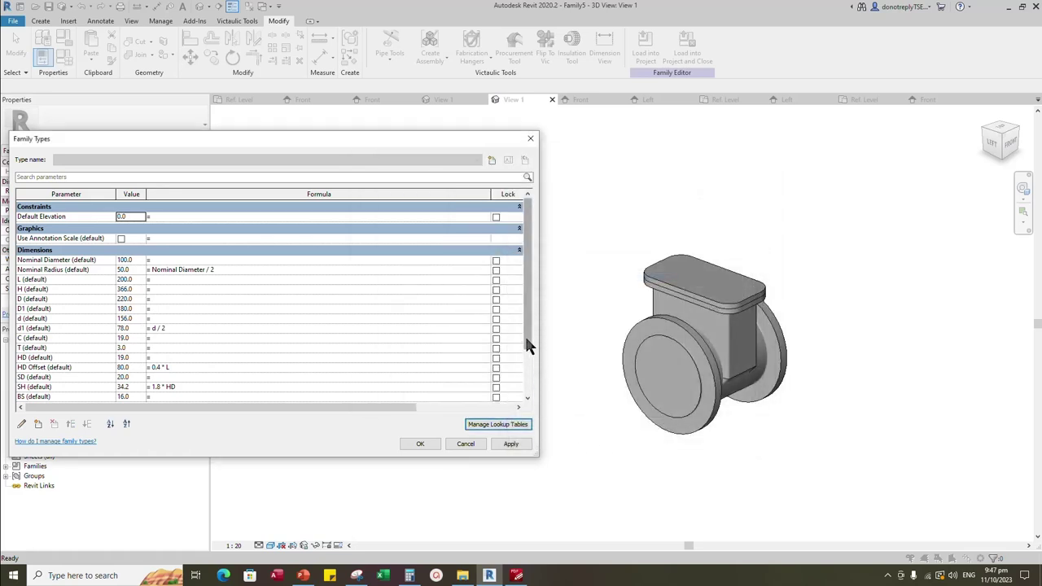
Add an instance text parameter named Lookup Table Name, grouped under Other
scroll(525, 336, "down", 2)
left_click(37, 424)
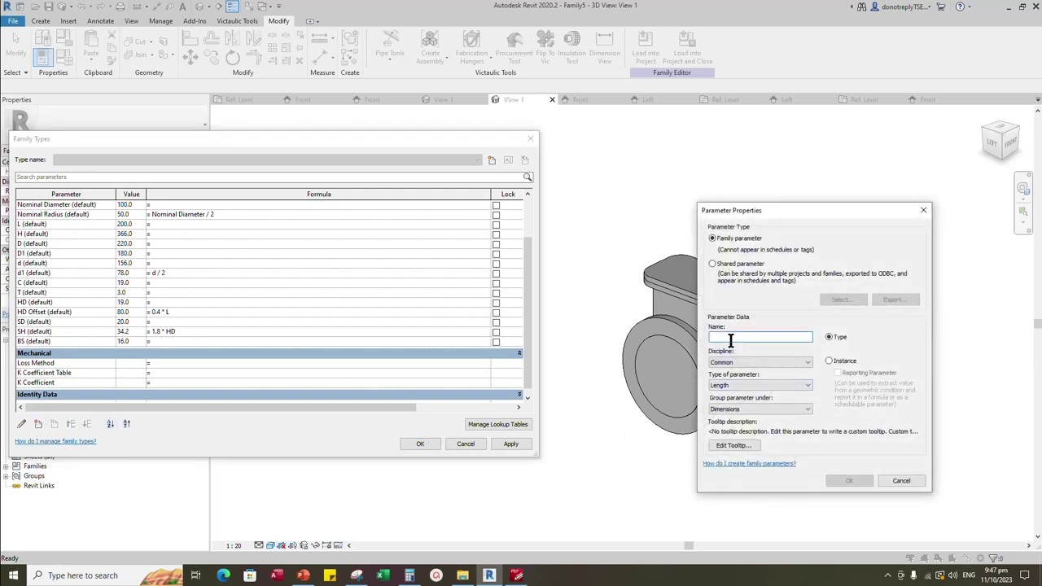
type("Lookup Table Name")
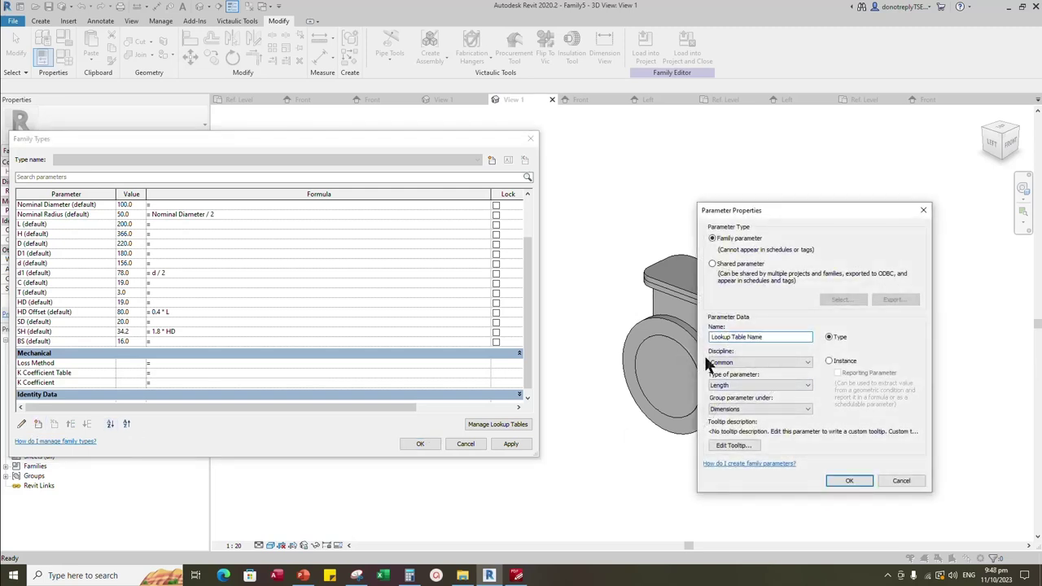
left_click(731, 383)
left_click(732, 394)
left_click(732, 407)
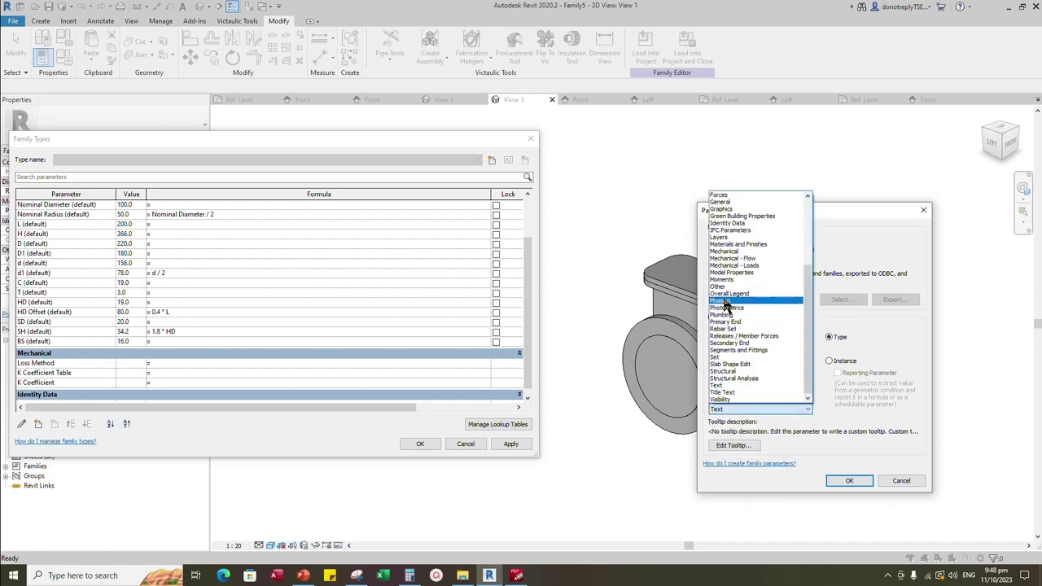
left_click(719, 287)
left_click(828, 361)
left_click(848, 480)
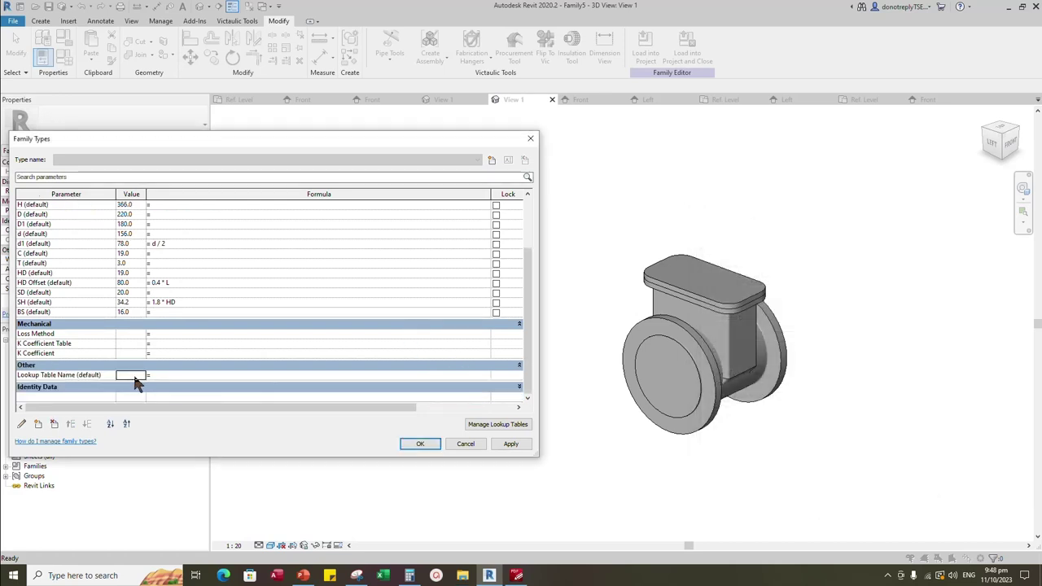
Set Lookup Table Name to FIG 602 Gate Valve NRS and L's formula to size_lookup(Lookup Table Name, "L", 190 mm, Nominal Diameter)
left_click(135, 376)
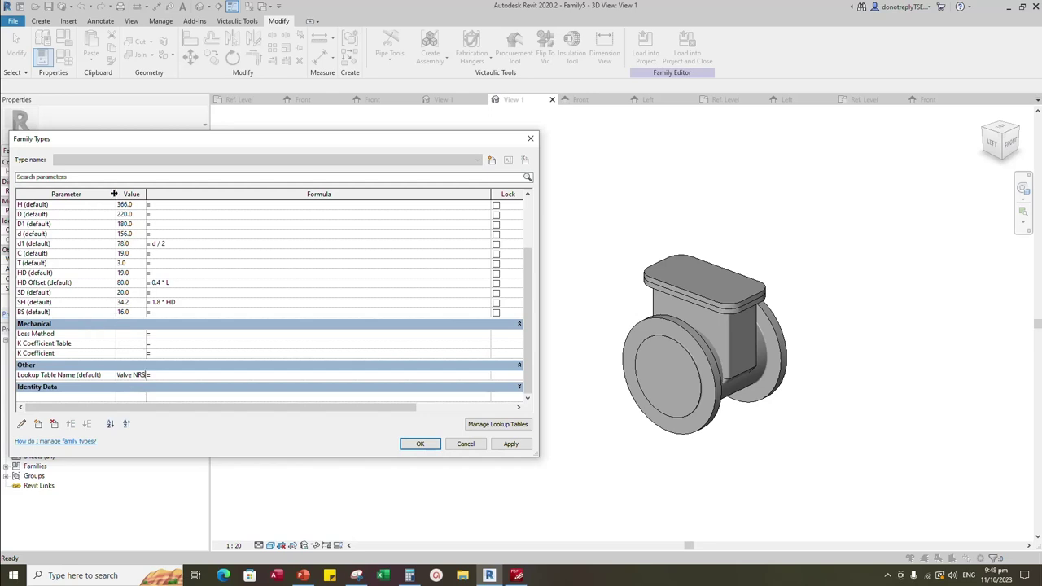
left_click_drag(115, 194, 158, 198)
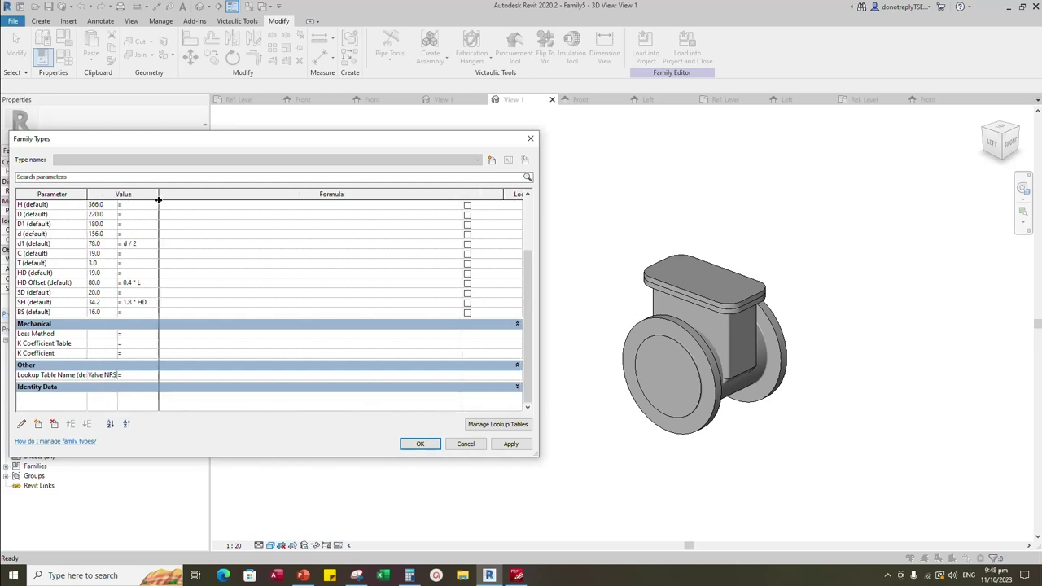
scroll(169, 277, "up", 5)
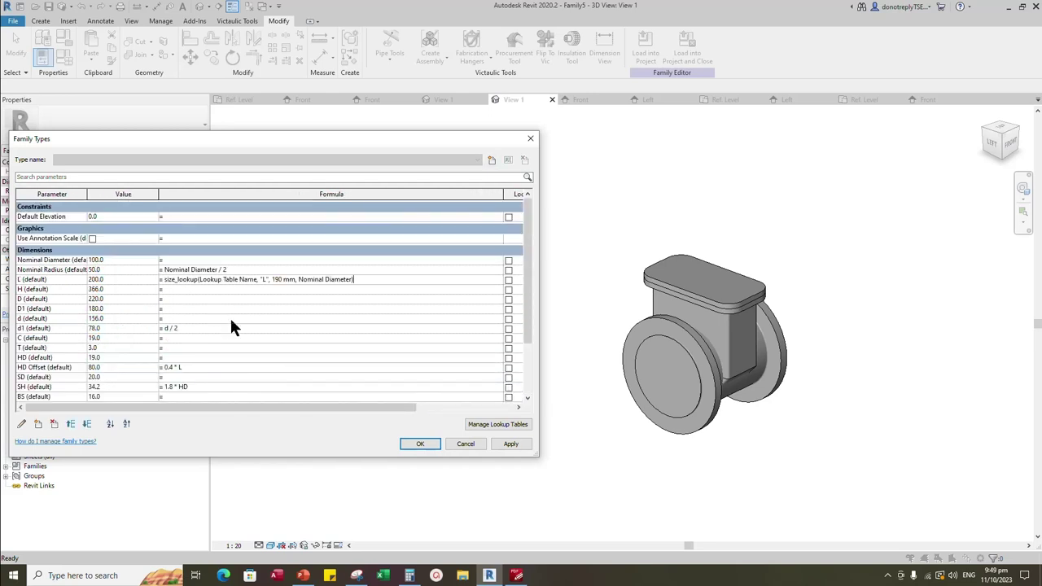
left_click(510, 444)
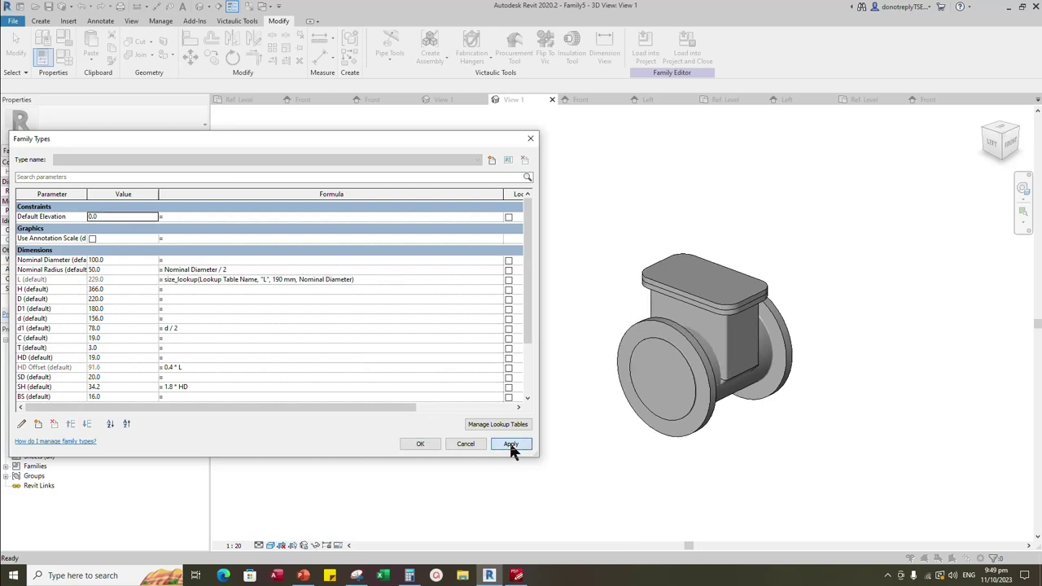
Set H's formula to size_lookup(Lookup Table Name, "H", 290 mm, Nominal Diameter) and D's to the same lookup with "D" and 185 mm
left_click(206, 290)
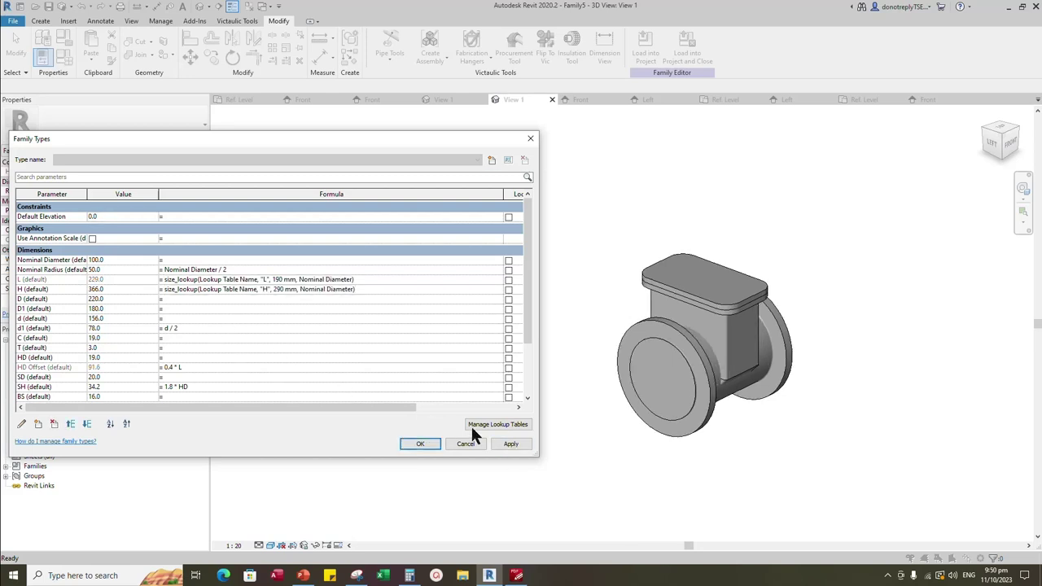
left_click(508, 443)
left_click(167, 299)
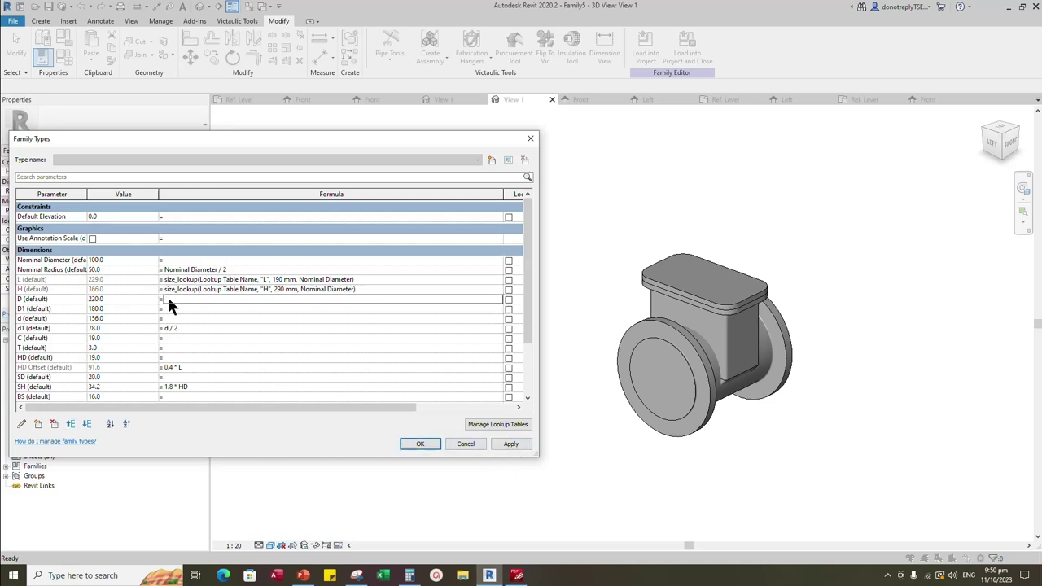
type("size_lookup(Lookup Table Name, \"D\", 185 mm, Nominal Diameter)")
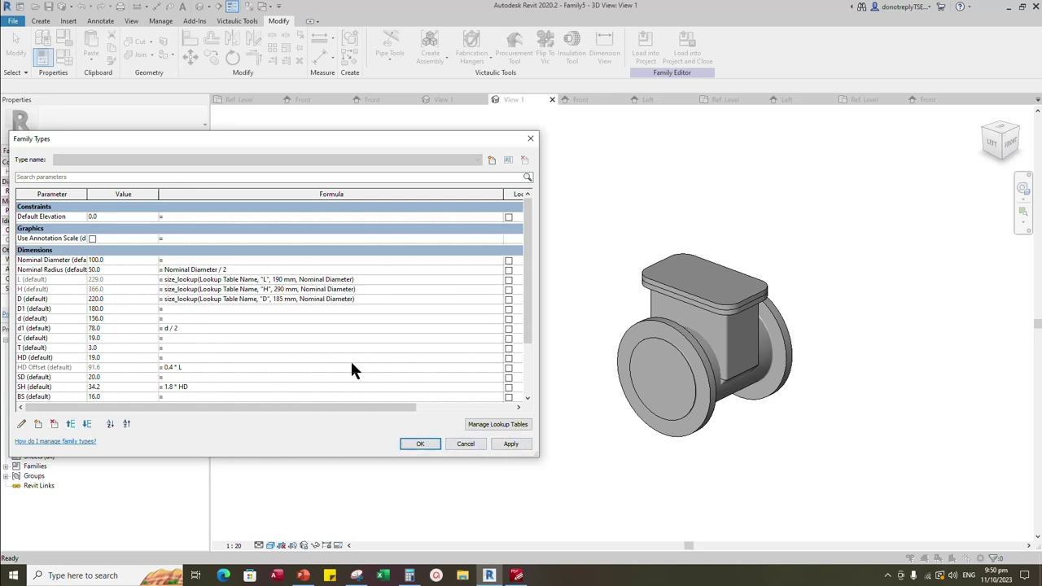
left_click(510, 443)
Set D1's formula to size_lookup(Lookup Table Name, "D1", 145 mm, Nominal Diameter) and d's to the same lookup with "d" and 118 mm
left_click(167, 310)
type("size_lookup(Lookup Table Name, \"D1\", 145 mm, Nominal Diameter)")
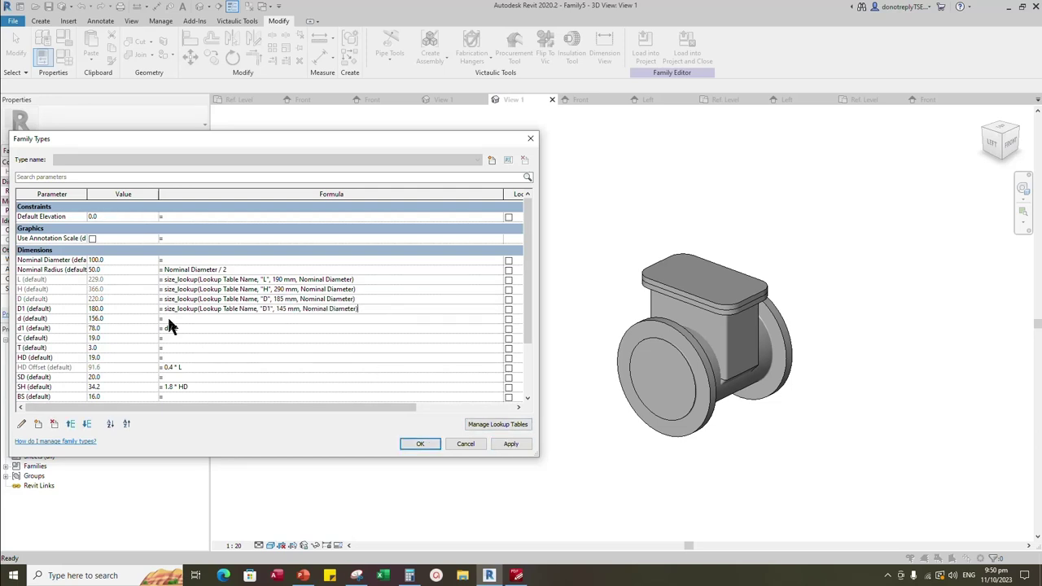
left_click(511, 444)
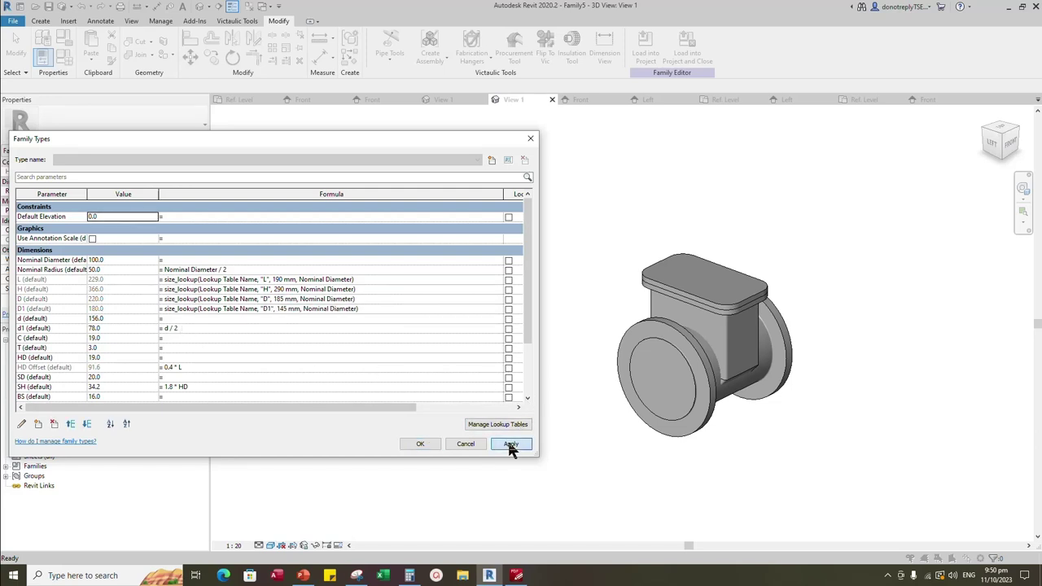
left_click(167, 318)
type("size_lookup(Lookup Table Name, \"d\", 118 mm, Nominal Diameter)")
left_click(504, 446)
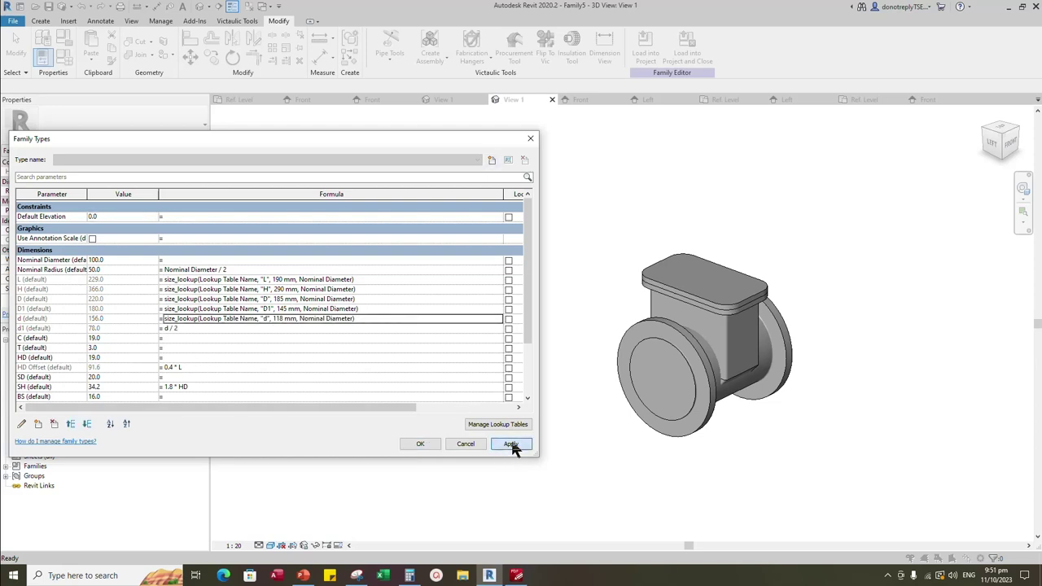
Set C's formula to size_lookup(Lookup Table Name, "C", 19 mm, Nominal Diameter) and T's to the same lookup with "T" and 3 mm
left_click(169, 338)
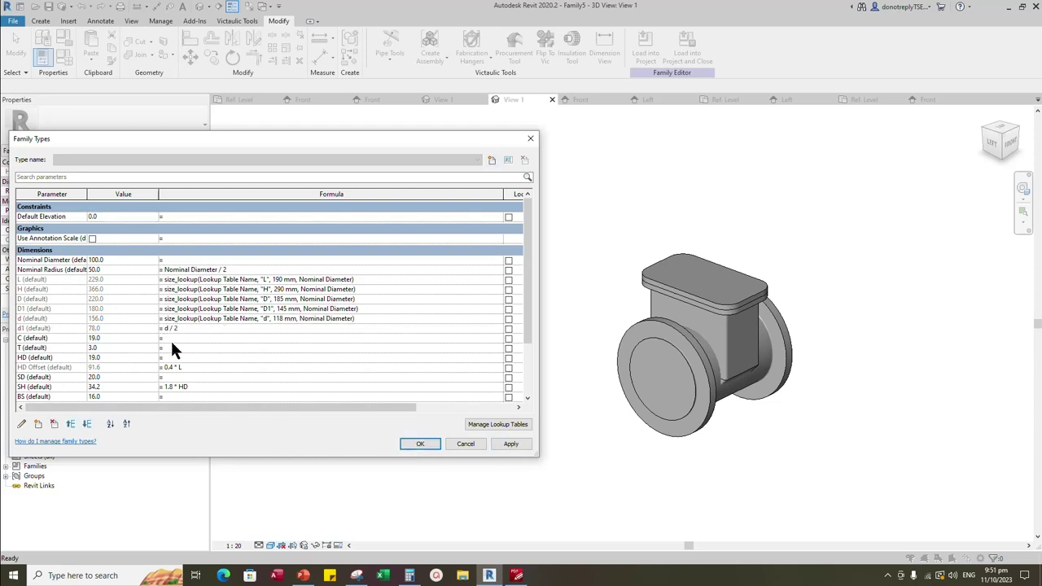
type("size_lookup(Lookup Table Name, \"C\", 19 mm, Nominal Diameter)")
left_click(510, 443)
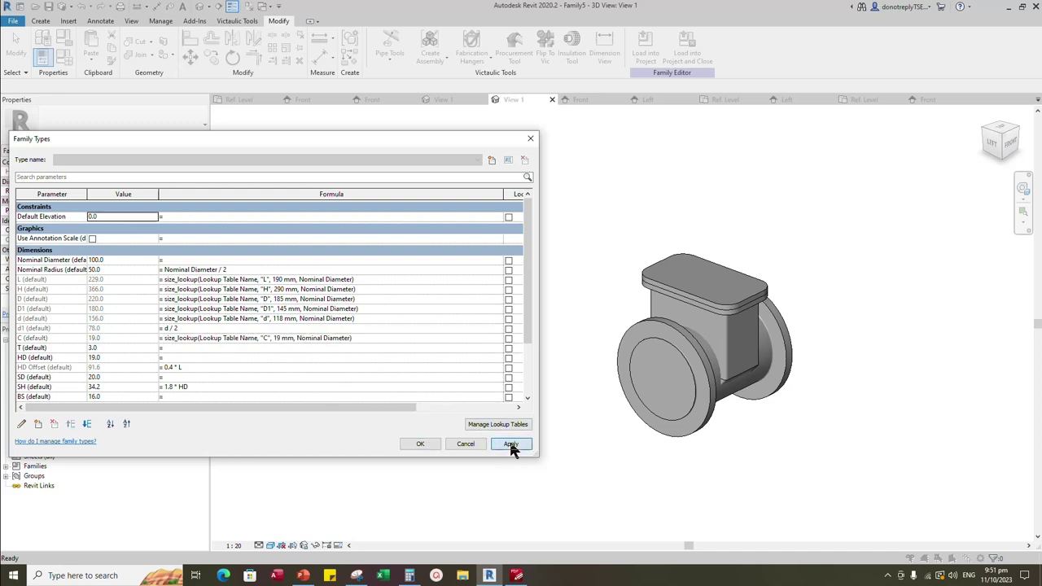
left_click(173, 348)
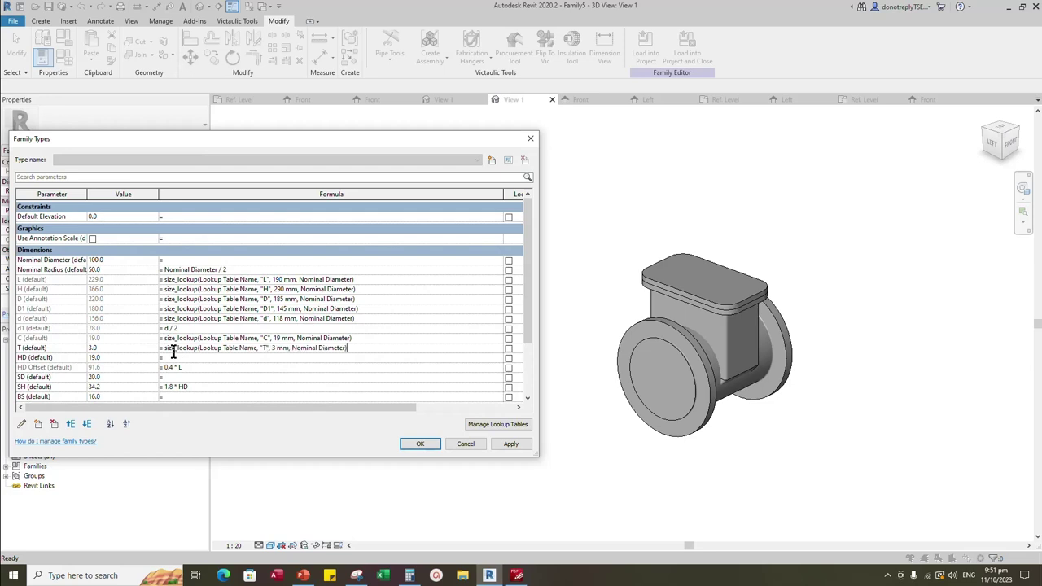
left_click(511, 444)
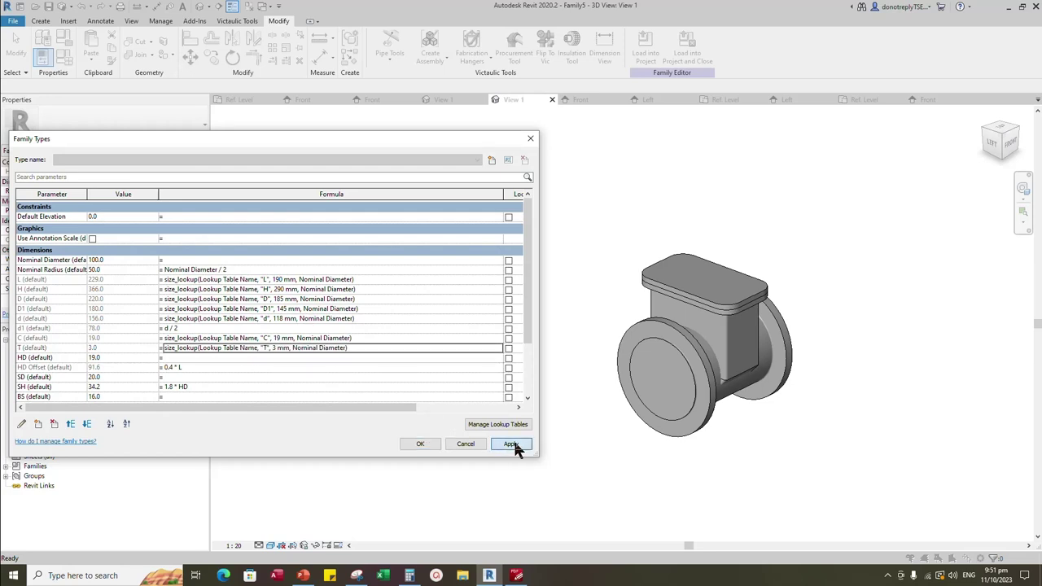
Set HD's formula to size_lookup(Lookup Table Name, "HD", 19 mm, Nominal Diameter) and SD's to the same lookup with "SD" and 20 mm
left_click(170, 358)
type("size_lookup(Lookup Table Name, \"HD\", 19 mm, Nominal Diameter)")
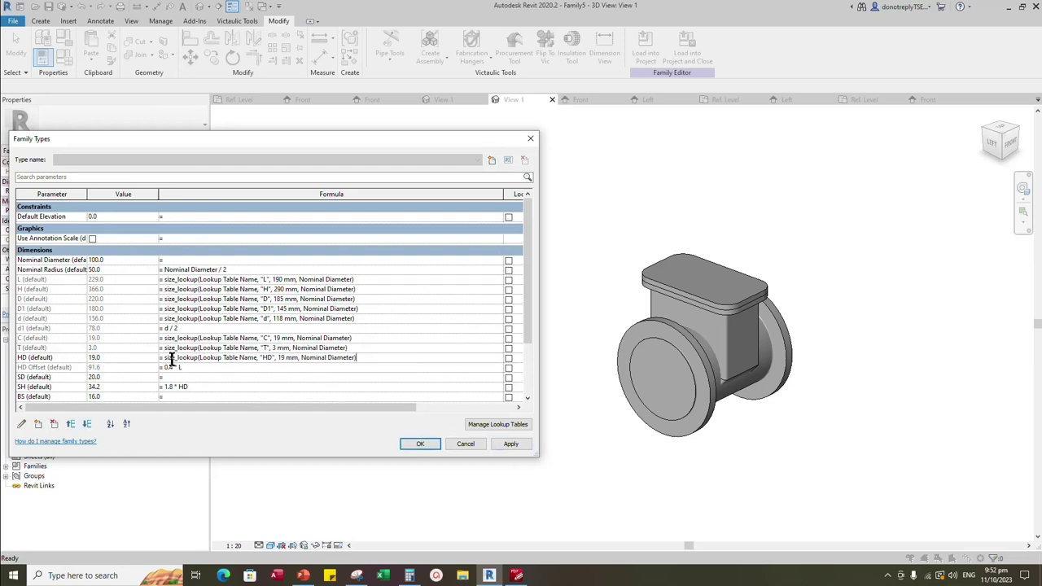
left_click(510, 443)
left_click(186, 376)
type("size_lookup(Lookup Table Name, \"SD\", 20 mm, Nominal Diameter)")
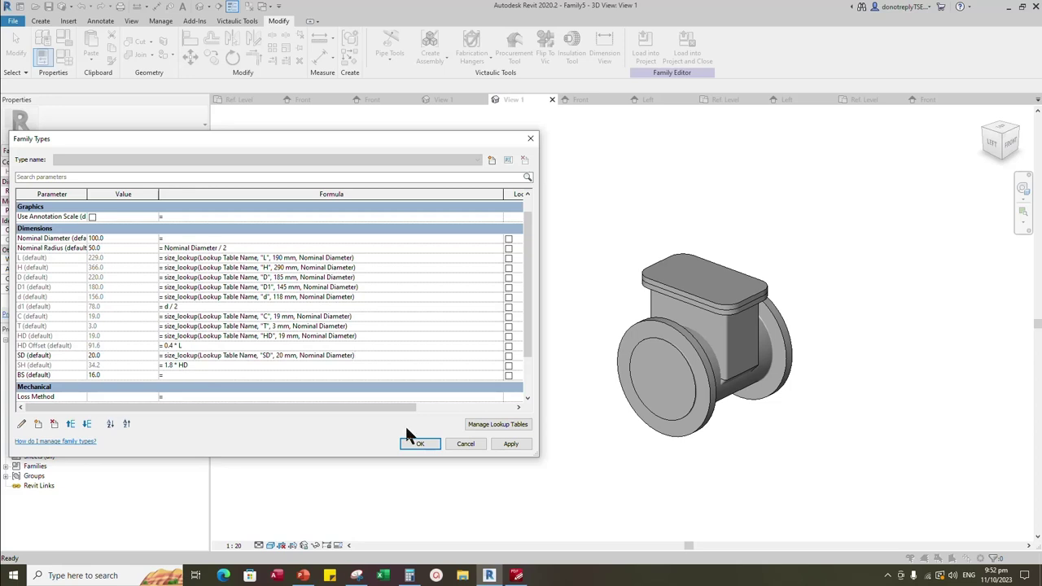
left_click(510, 444)
Move the SH parameter up one place so it sits directly below HD Offset and above SD
left_click(46, 366)
left_click(71, 424)
left_click(511, 445)
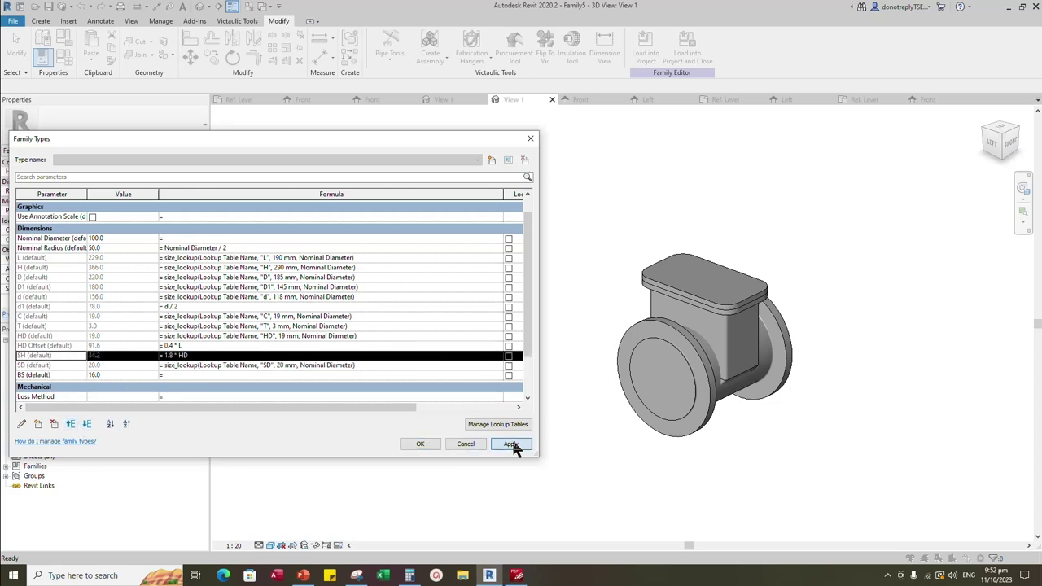
Set the BS parameter's formula to size_lookup(Lookup Table Name, "BS", 10 mm, Nominal Diameter)
left_click(171, 397)
type("size_lookup(Lookup Table Name, \"BS\", 10 mm, Nominal Diameter)")
left_click(513, 444)
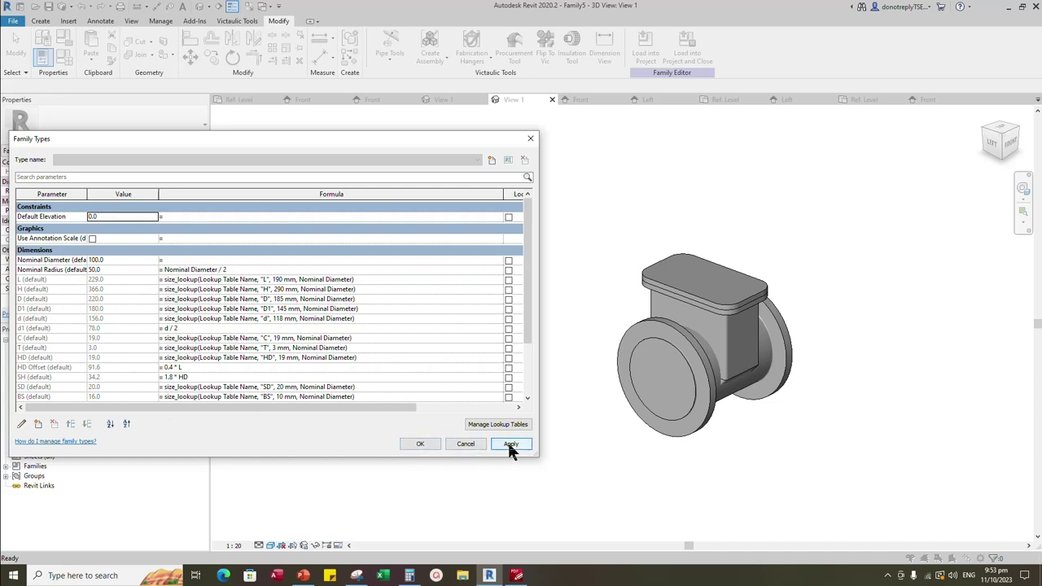
Set the Nominal Diameter to 300 to flex the lookup-driven valve, and accept the family types
left_click(509, 443)
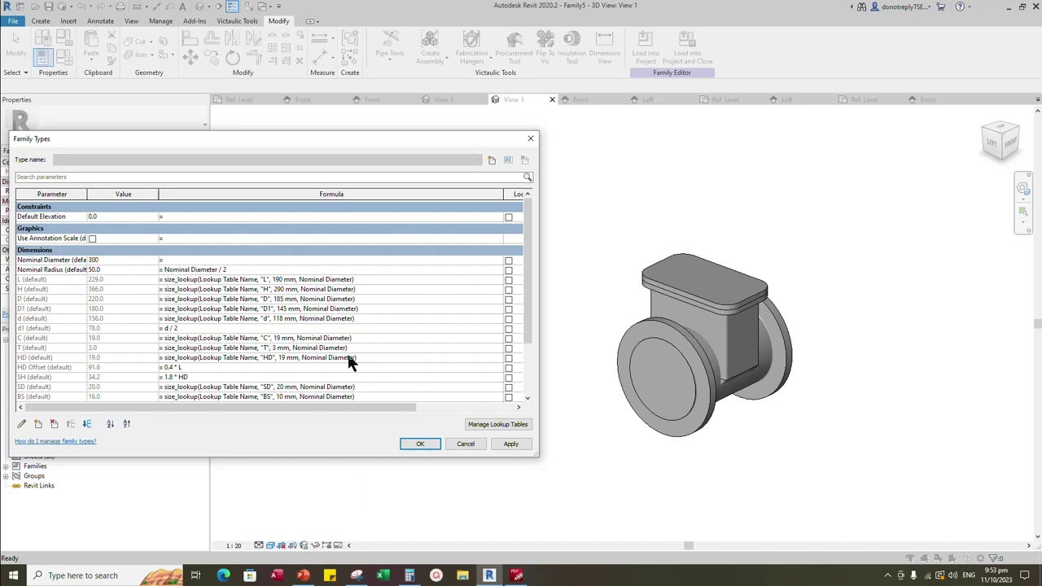
left_click(510, 444)
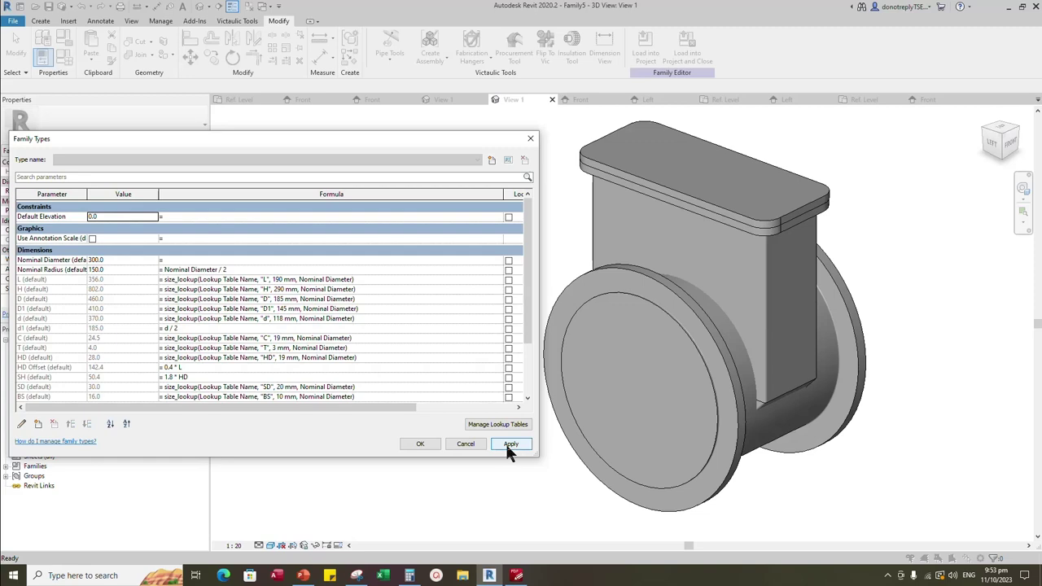
left_click(420, 444)
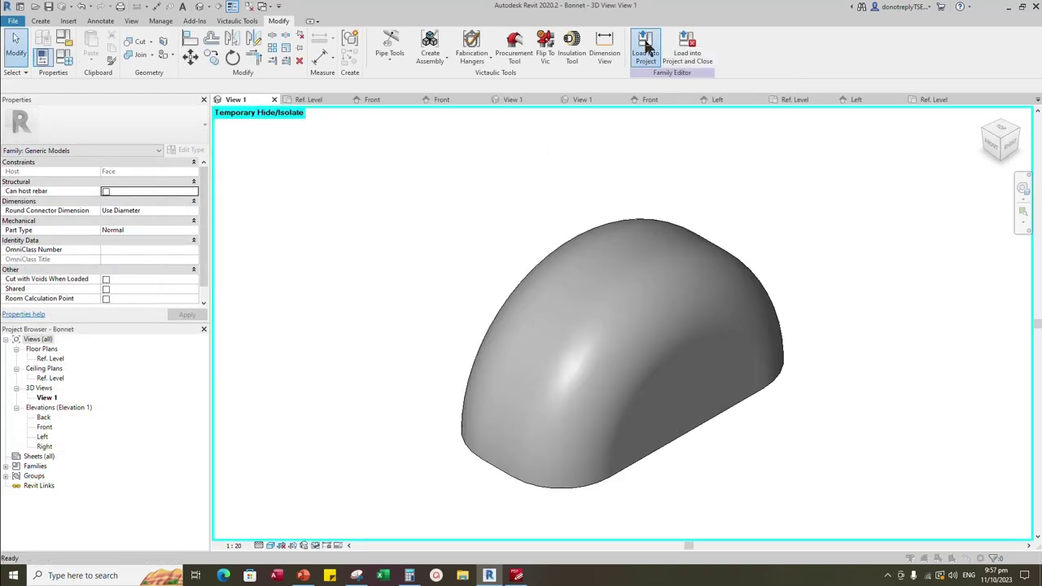
Load the Bonnet family into Family5 and place it at the center of the valve in the Ref. Level plan
left_click(645, 51)
left_click(451, 245)
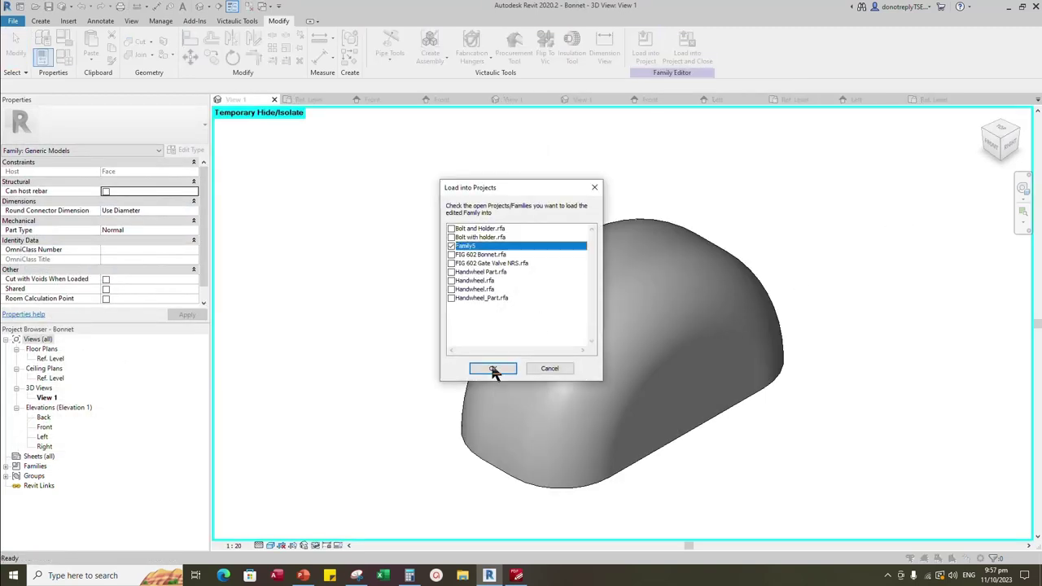
left_click(492, 370)
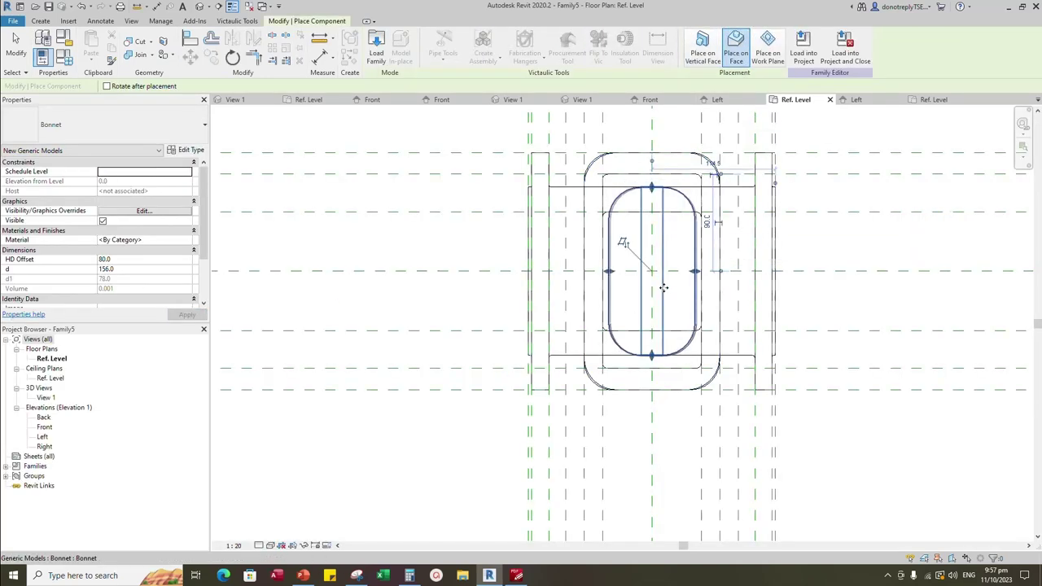
left_click(654, 273)
key("Escape")
key("Escape")
Align the bonnet with the valve's center reference planes and inspect its placement on the top flange in 3D
key("a")
key("l")
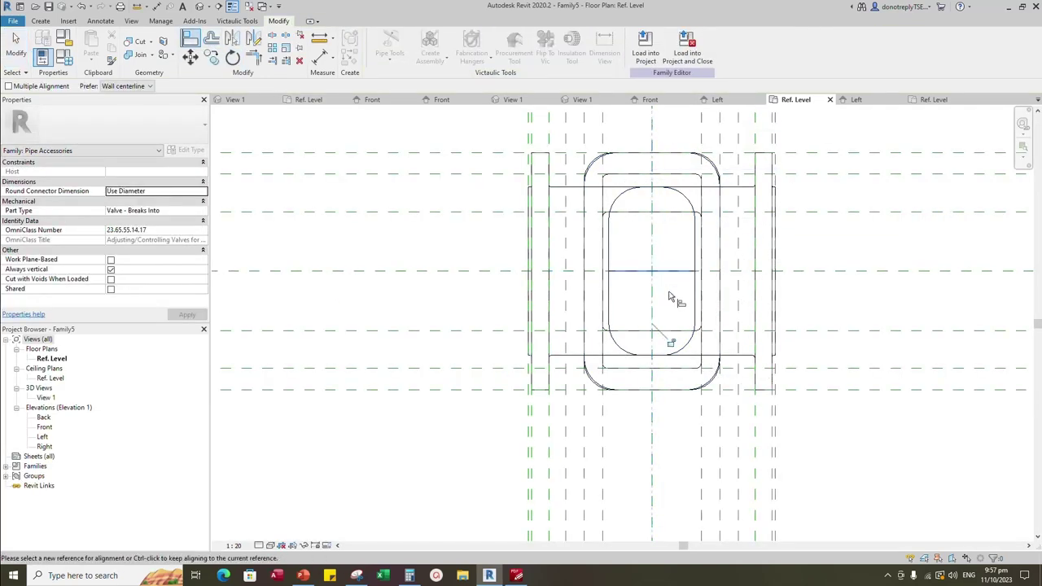
key("Escape")
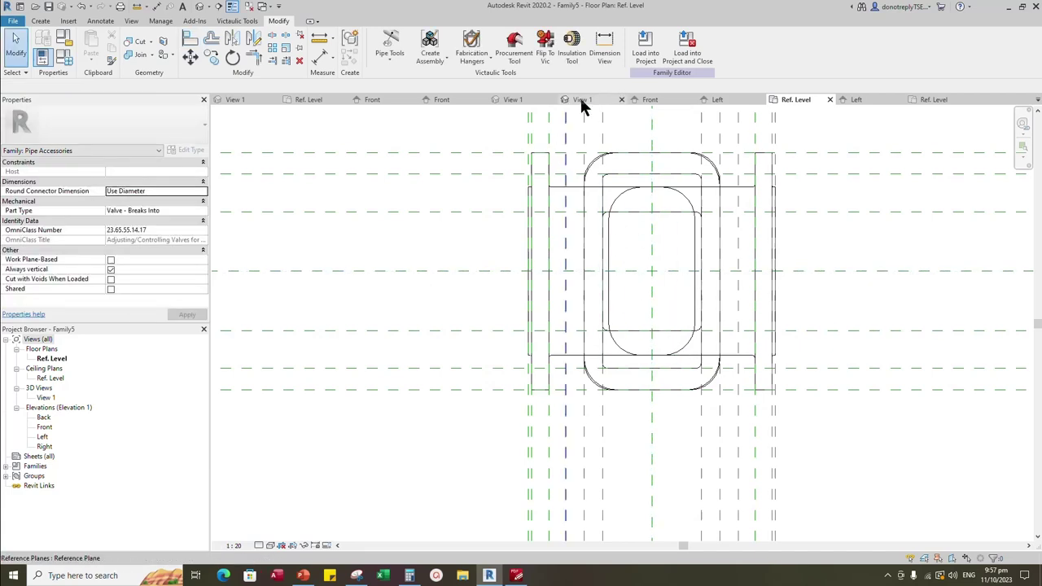
left_click(581, 99)
middle_click_drag(879, 279, 702, 254, "shift")
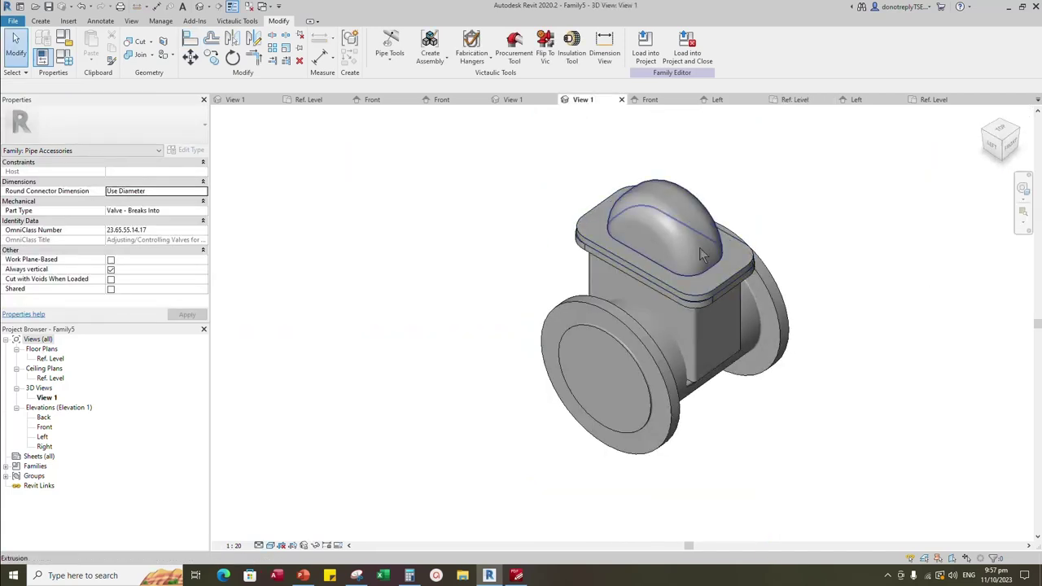
Associate the bonnet's material with a new family parameter named Material, grouped under Materials and Finishes
left_click(686, 251)
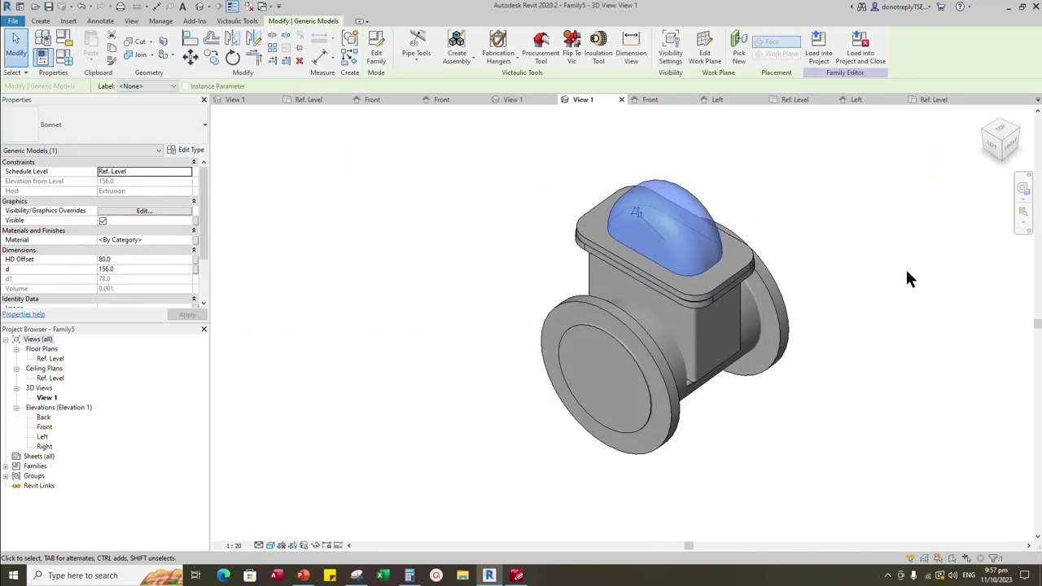
left_click(195, 240)
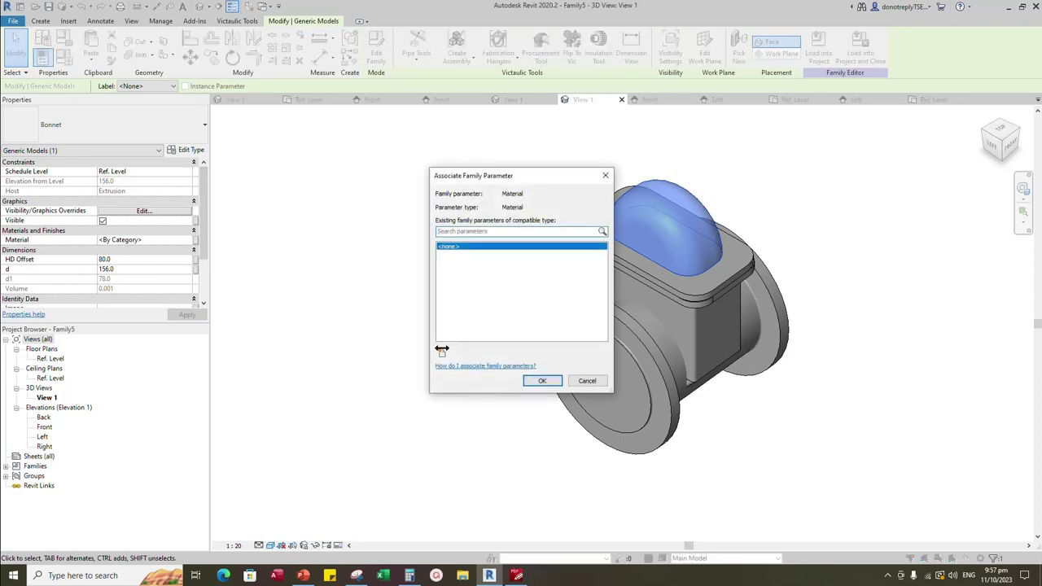
left_click(441, 353)
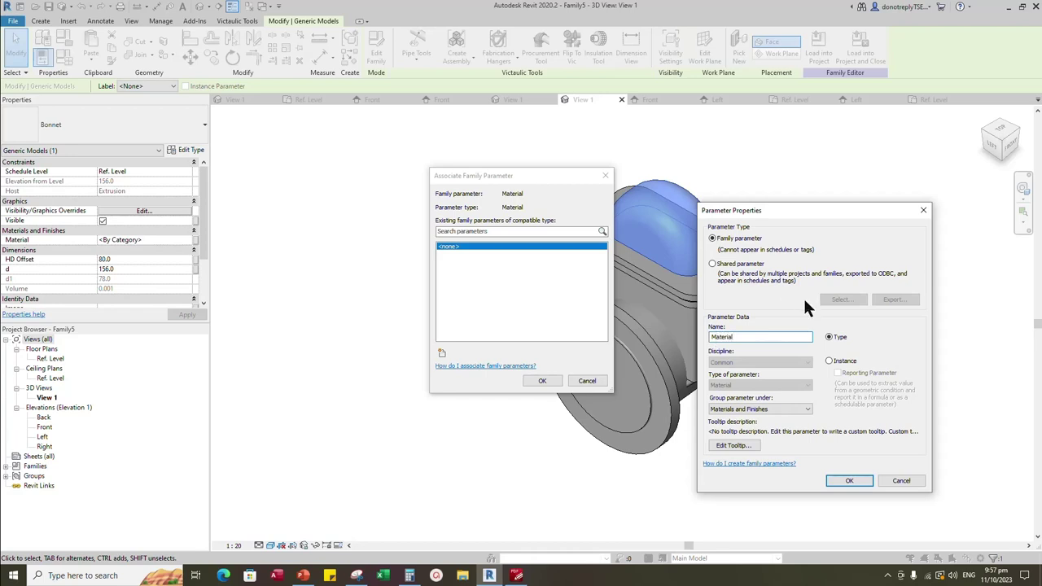
left_click(849, 480)
left_click(540, 380)
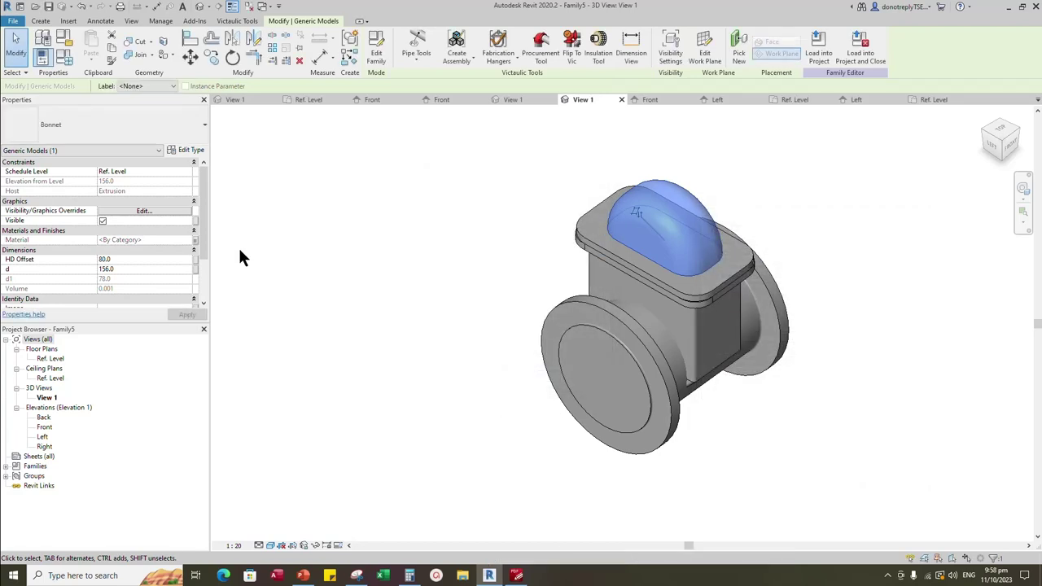
Associate the bonnet's HD Offset and d dimensions with the valve family parameters of the same names
scroll(160, 269, "down", 1)
left_click(195, 239)
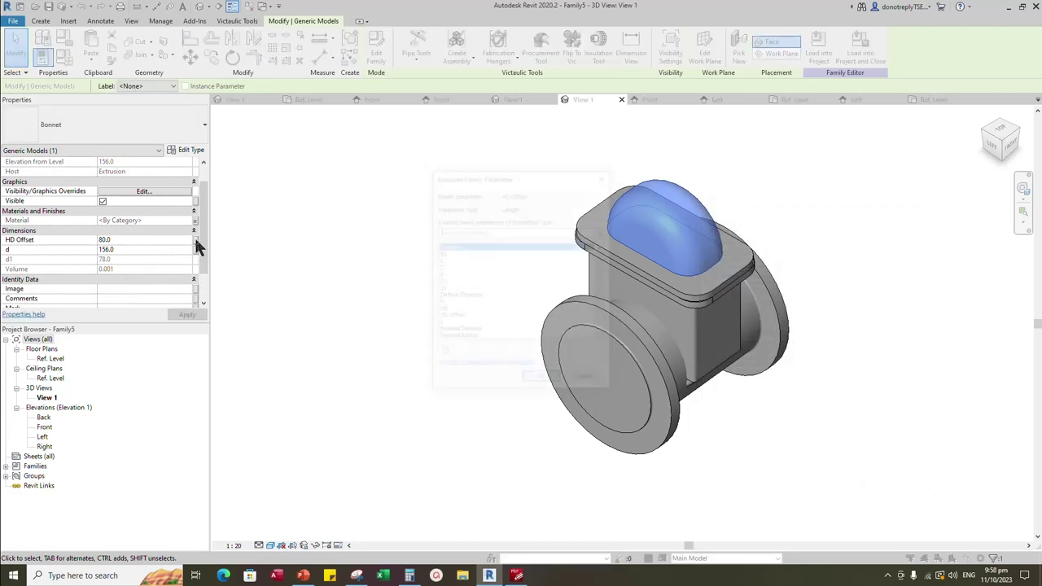
left_click(452, 317)
left_click(539, 380)
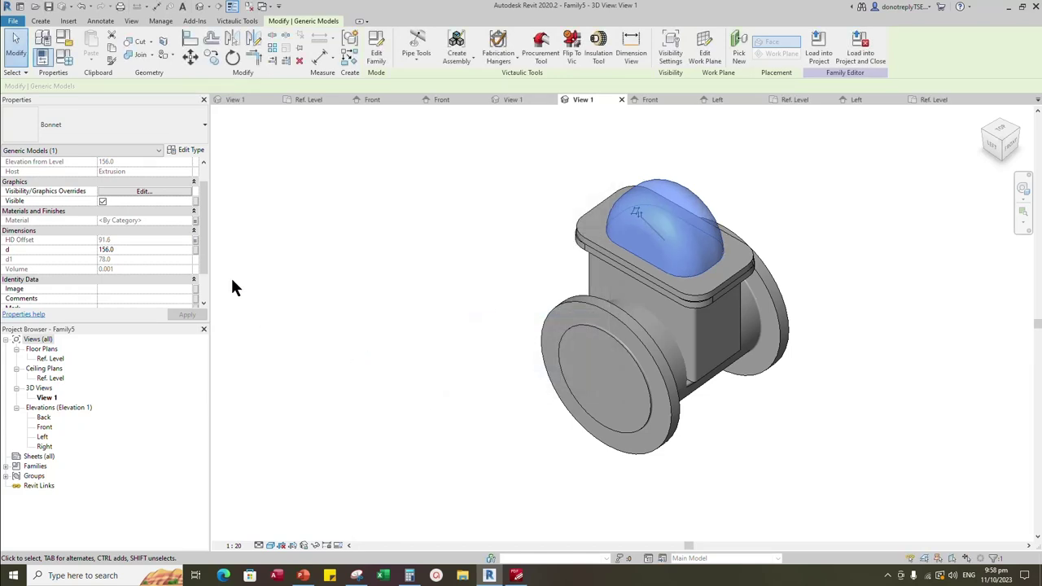
left_click(196, 249)
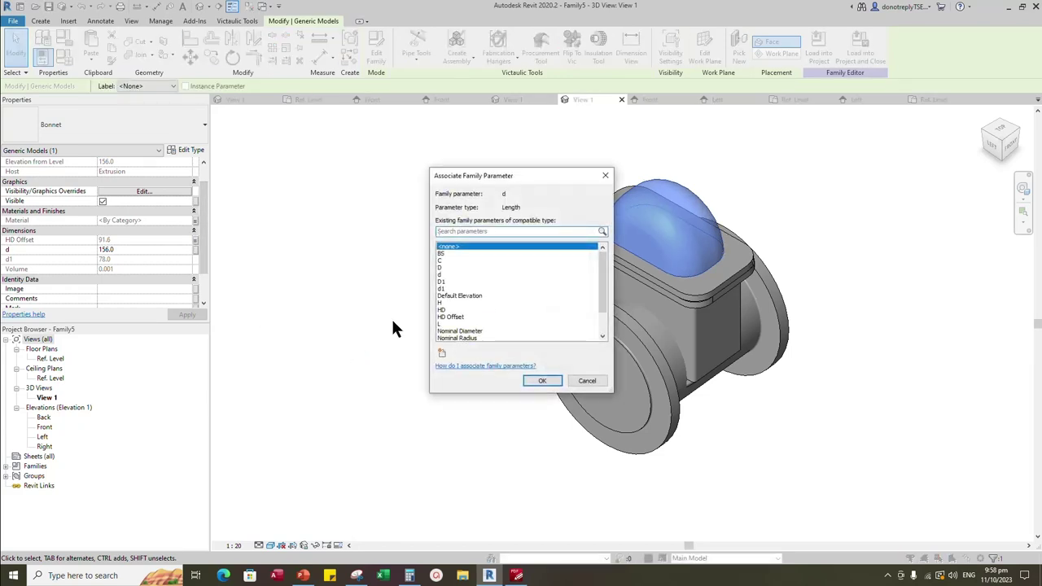
left_click(442, 274)
left_click(540, 380)
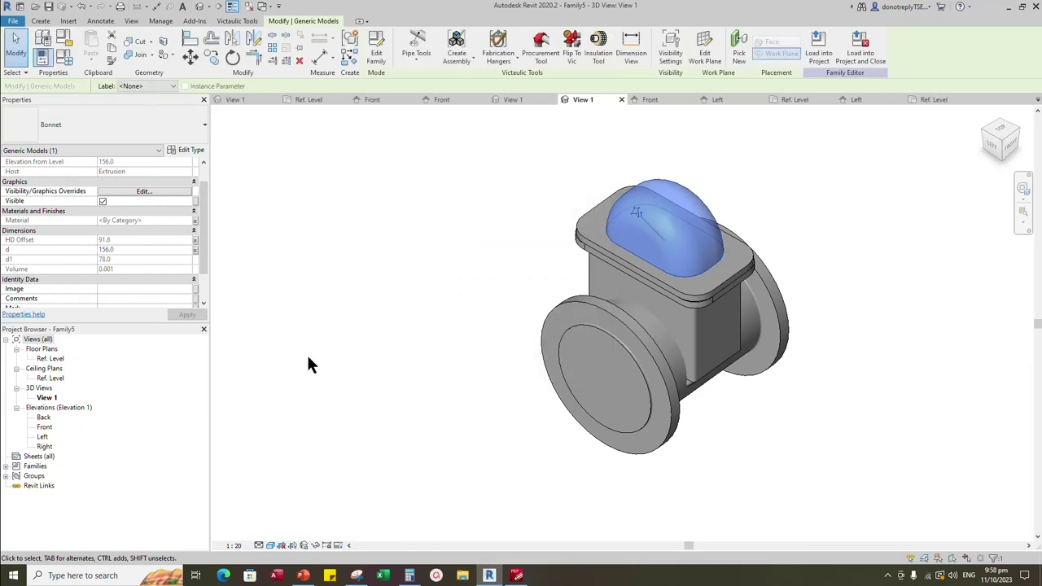
left_click(411, 304)
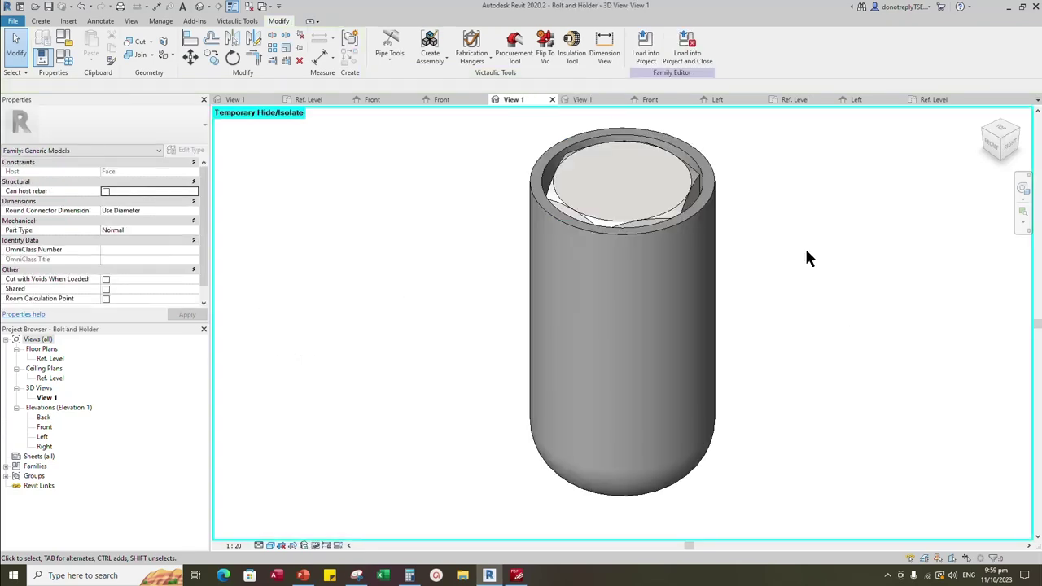
Load the Bolt and Holder family into Family5 and place it by face on the flange's front edge, centered on the valve
left_click(644, 45)
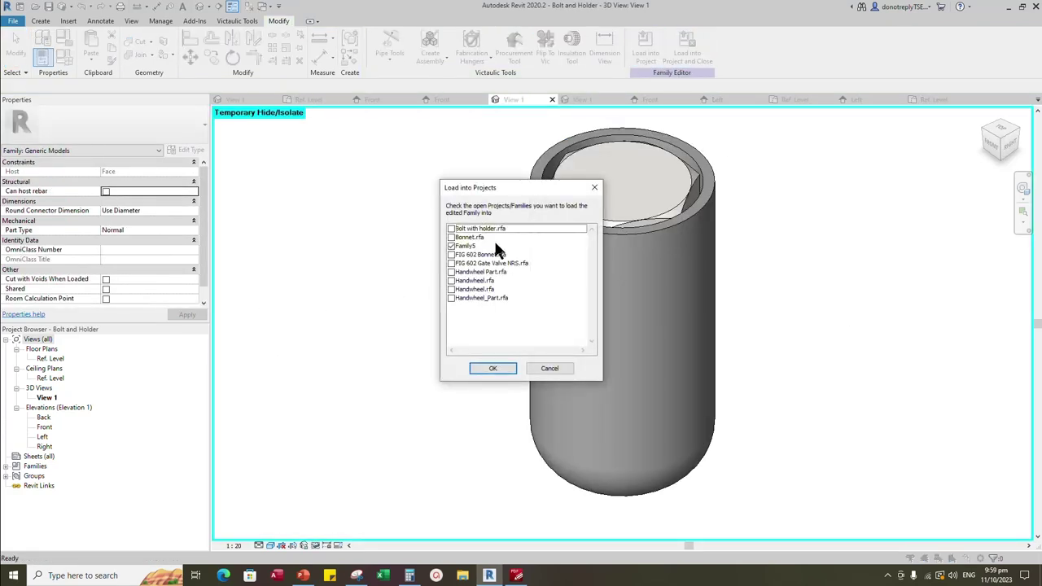
left_click(492, 369)
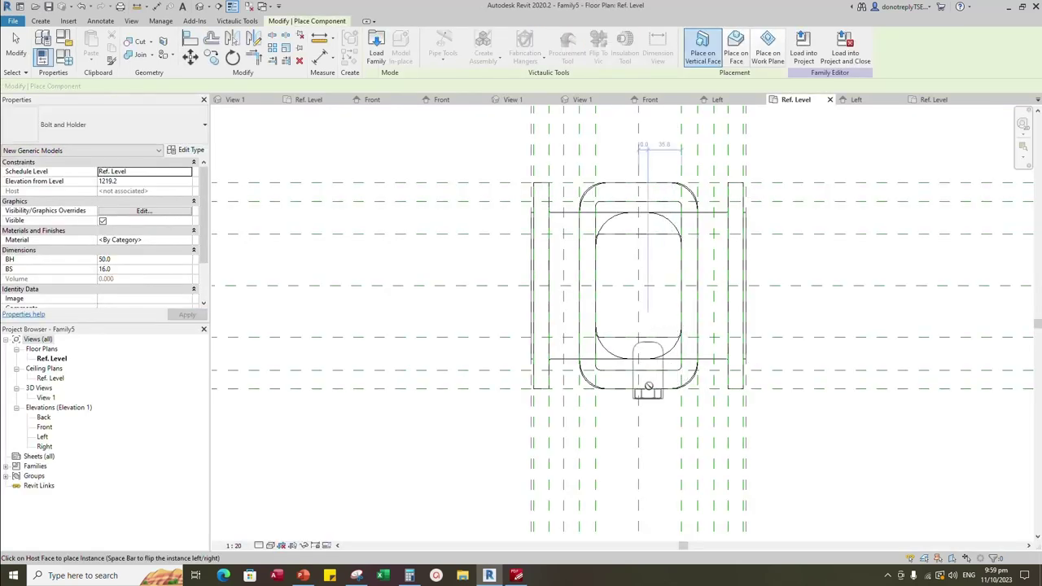
left_click(734, 46)
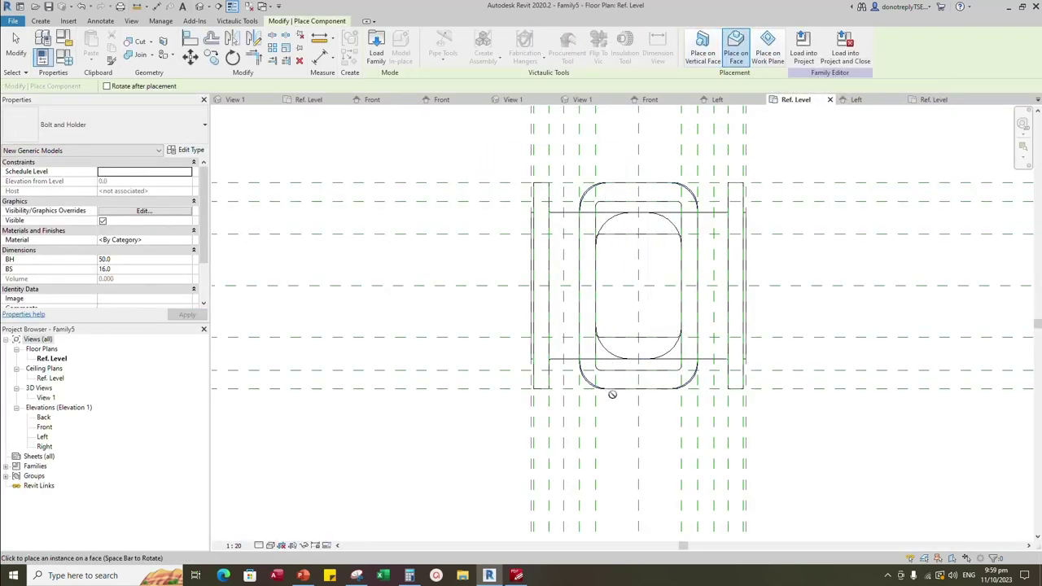
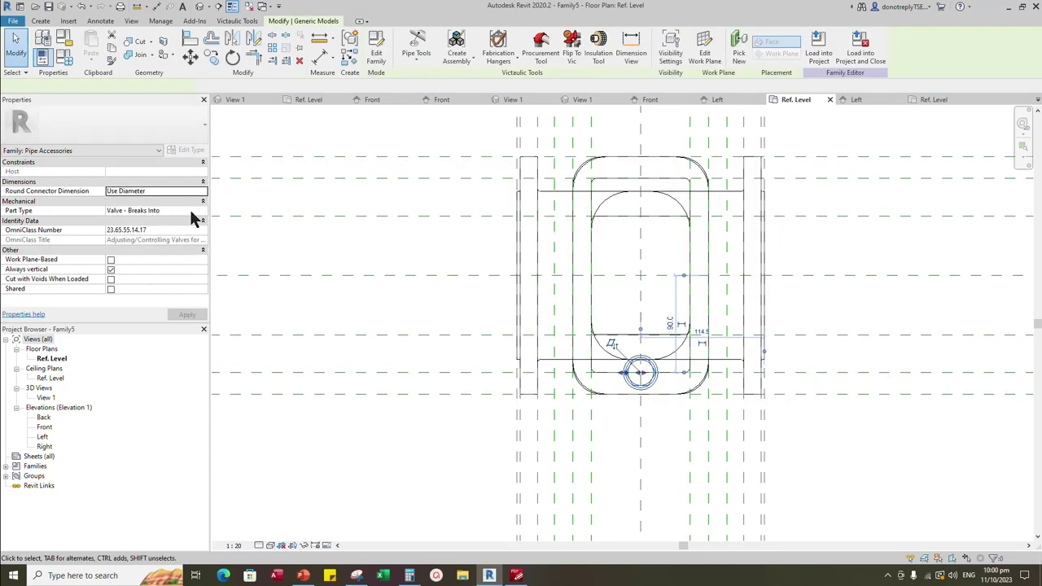
Associate the bolt and holder's BS dimension with the valve family's BS parameter
scroll(188, 273, "down", 1)
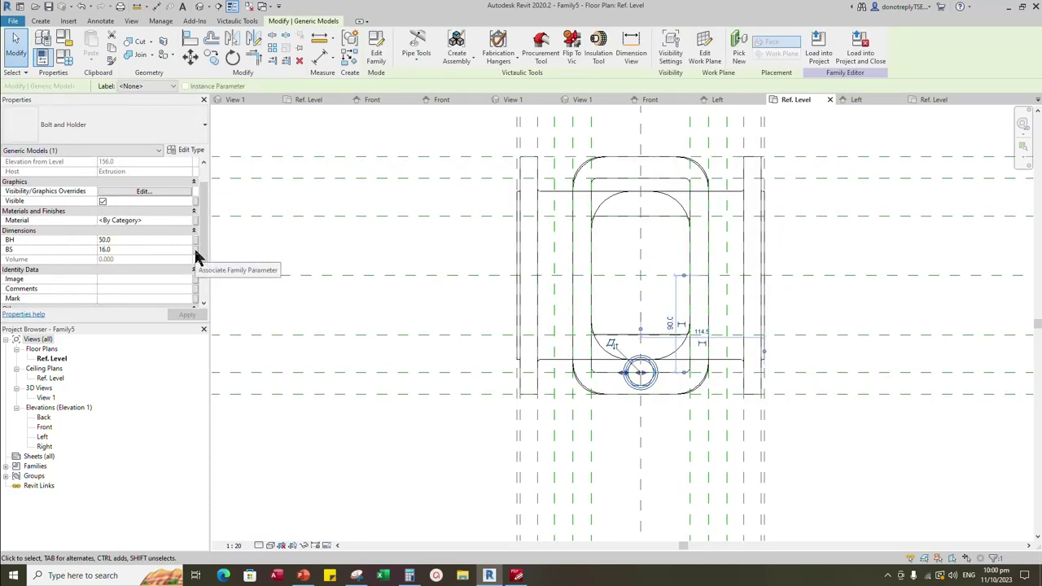
left_click(195, 250)
left_click(444, 254)
left_click(543, 381)
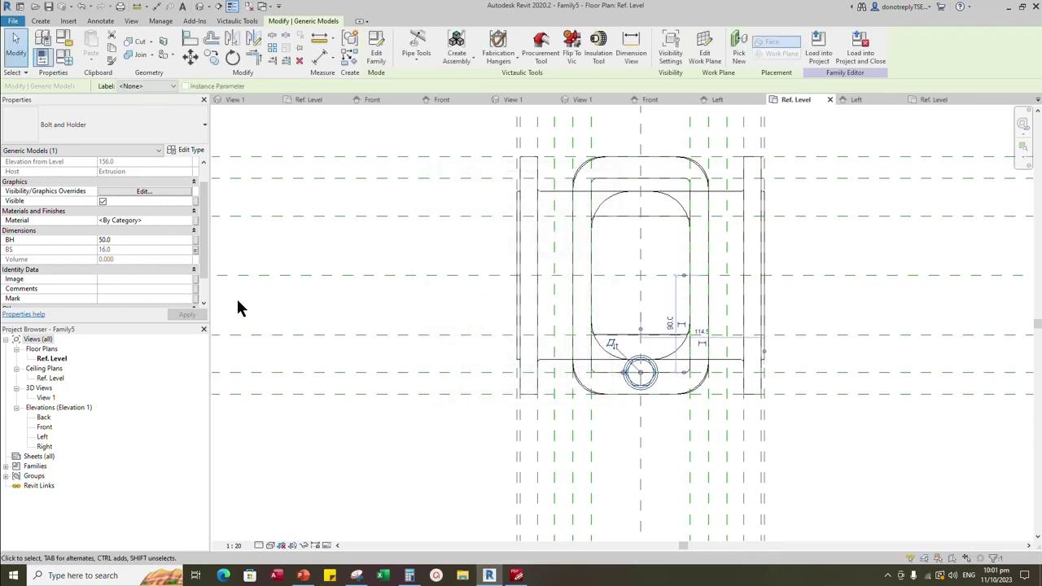
Associate the bolt and holder's BH dimension with a new instance parameter named BH under Dimensions
left_click(196, 241)
scroll(487, 318, "down", 3)
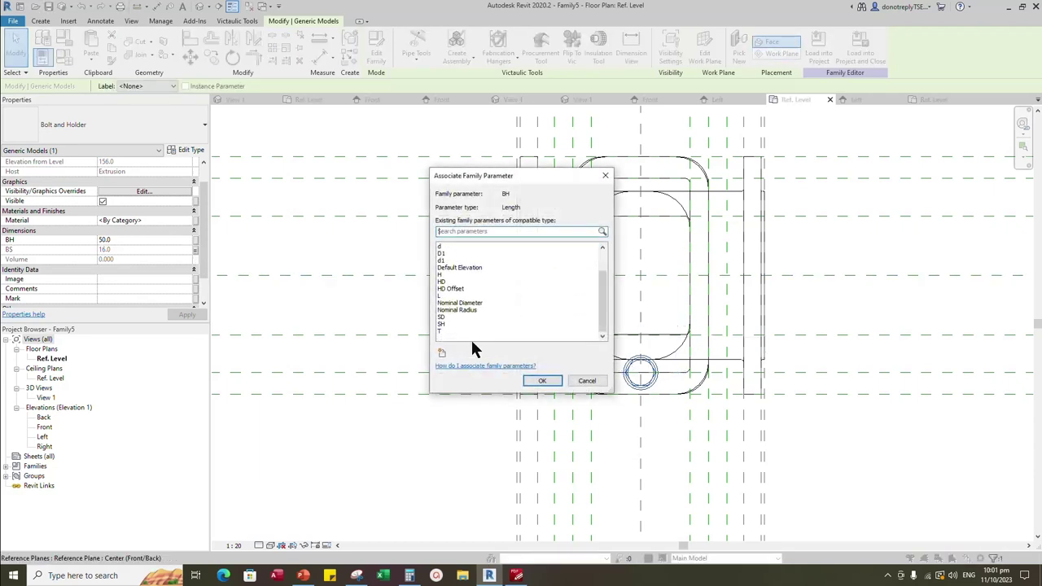
left_click(441, 353)
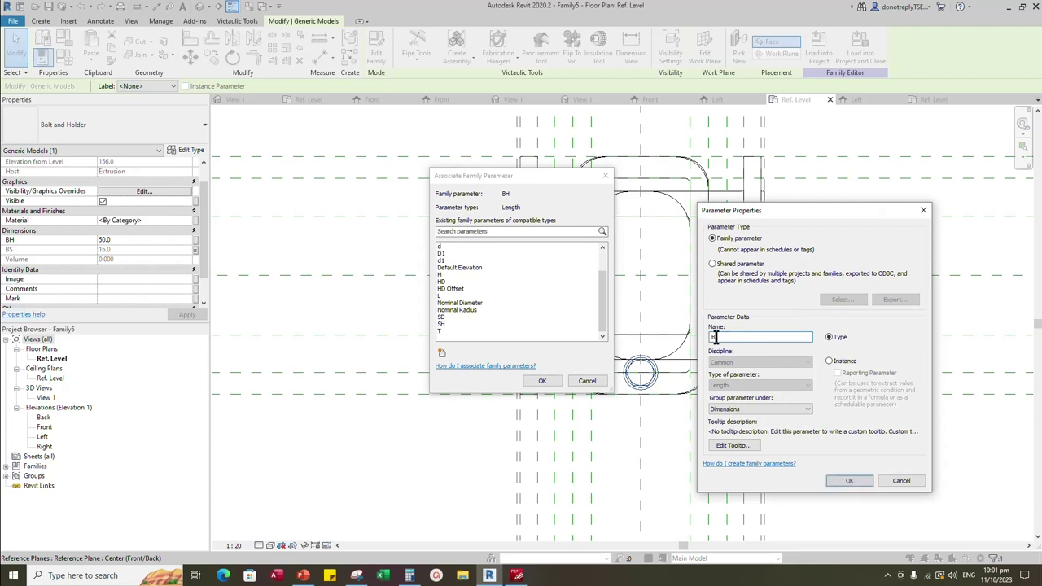
left_click(828, 361)
left_click(848, 480)
left_click(542, 381)
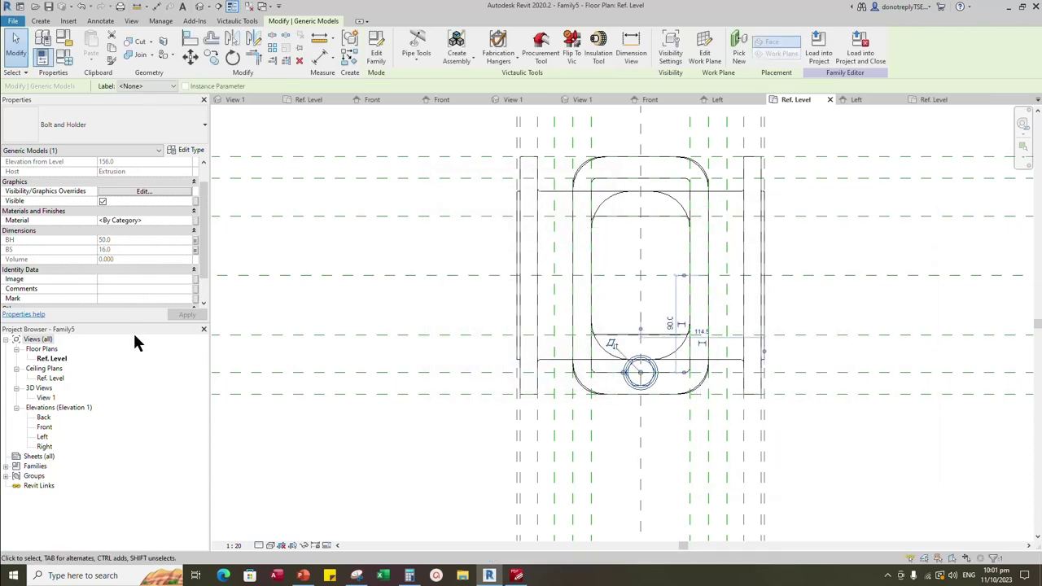
Associate the bolt and holder's material with the family's Material parameter and deselect the bolt
left_click(194, 219)
left_click(540, 380)
left_click(888, 457)
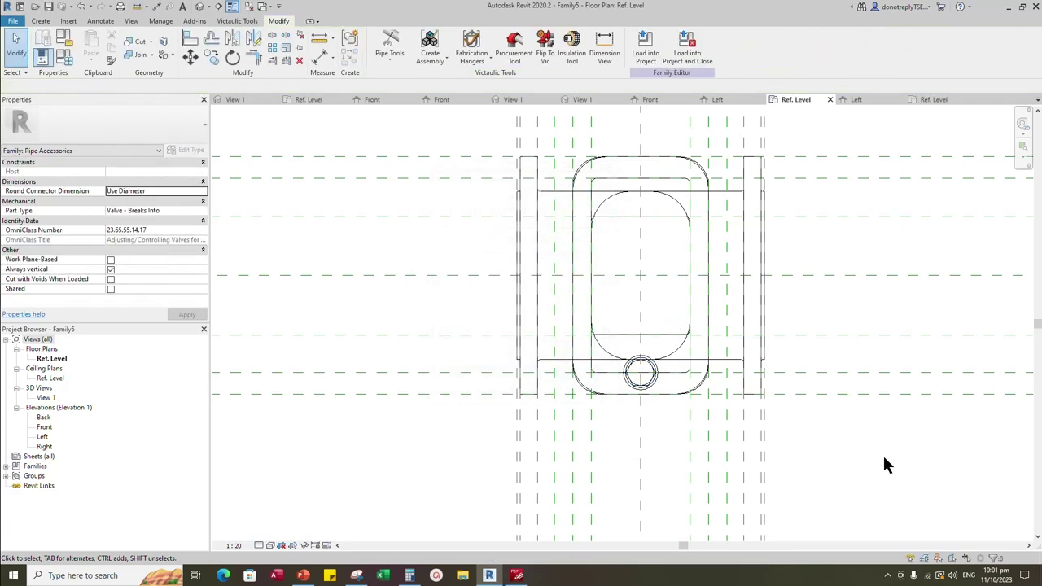
key("ctrl+Left")
left_click(840, 443)
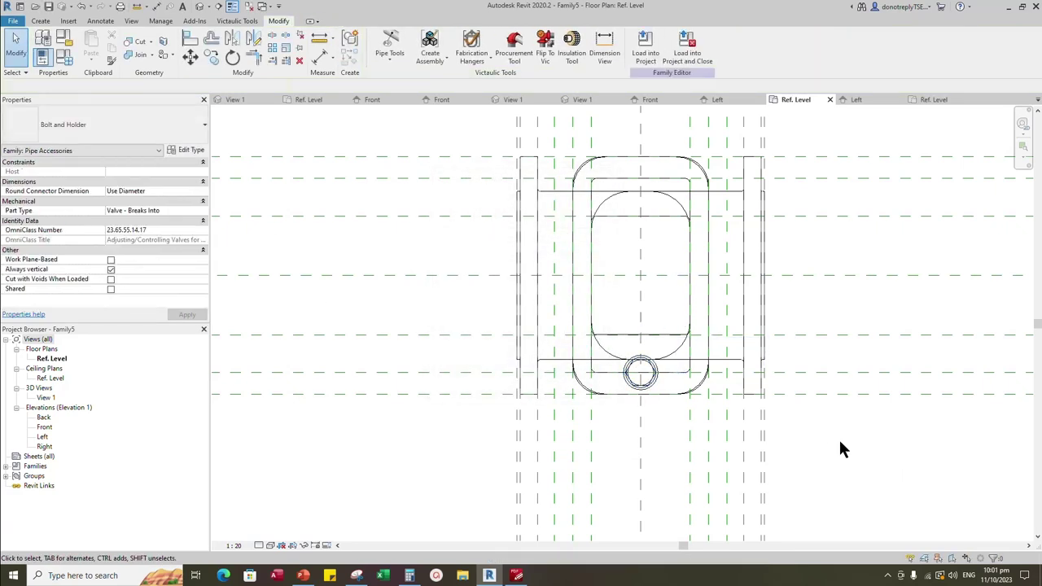
Align the bolt and holder's center with the reference planes crossing at the front of the top flange
scroll(619, 419, "up", 2)
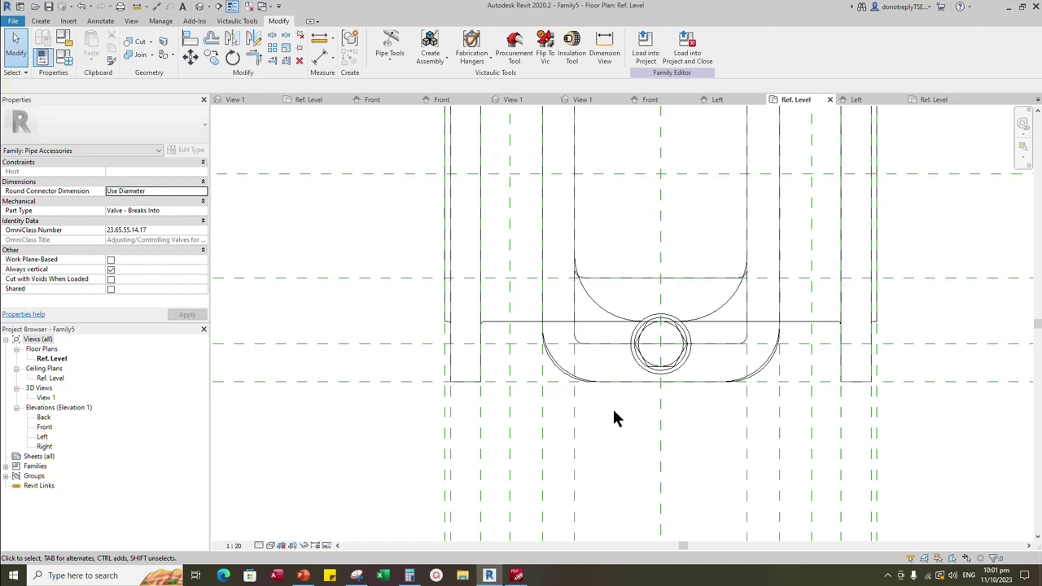
left_click(190, 38)
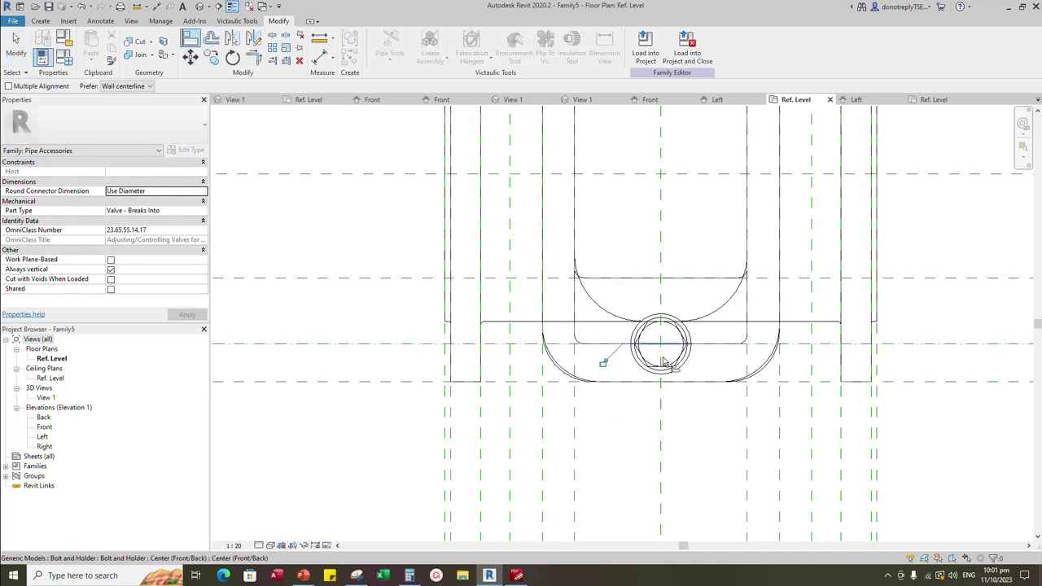
key("Escape")
Move the BH parameter below BS in the Dimensions group of the family types
scroll(682, 433, "down", 2)
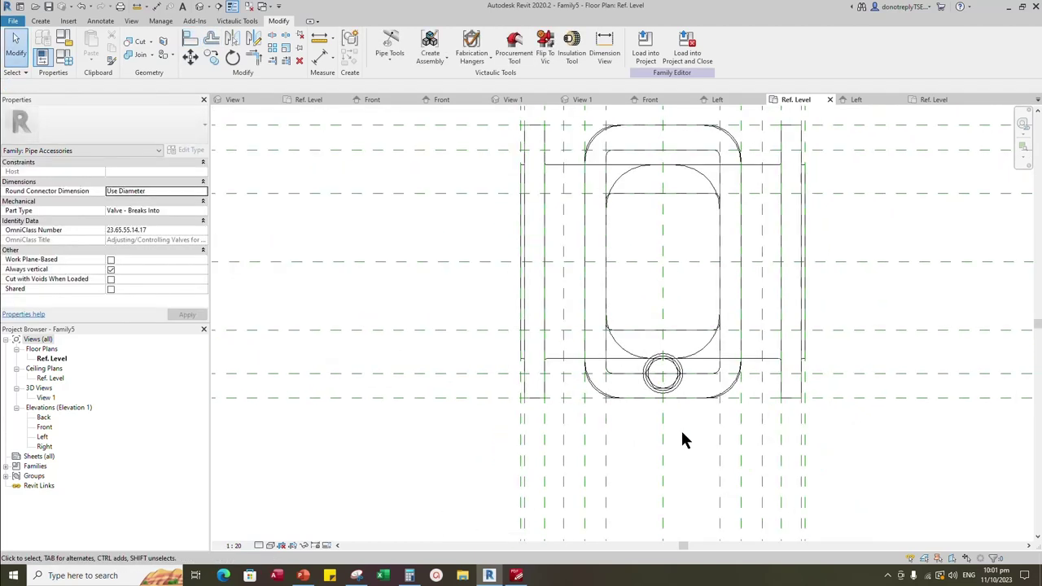
scroll(682, 433, "down", 1)
left_click(69, 57)
scroll(244, 394, "down", 4)
scroll(173, 360, "up", 2)
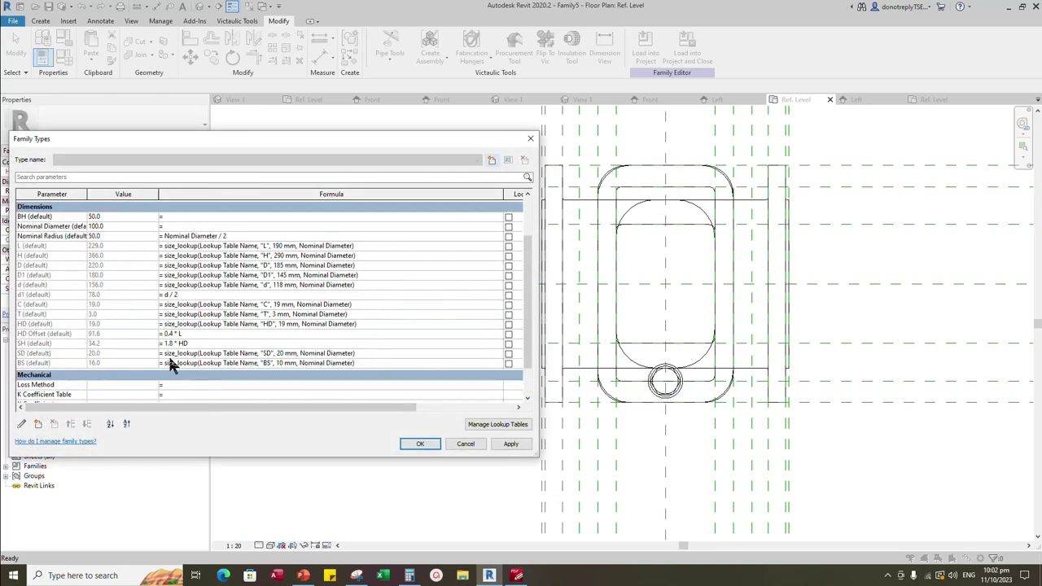
left_click(41, 216)
left_click(87, 423)
left_click(87, 423)
left_click(87, 423)
left_click(88, 423)
left_click(88, 423)
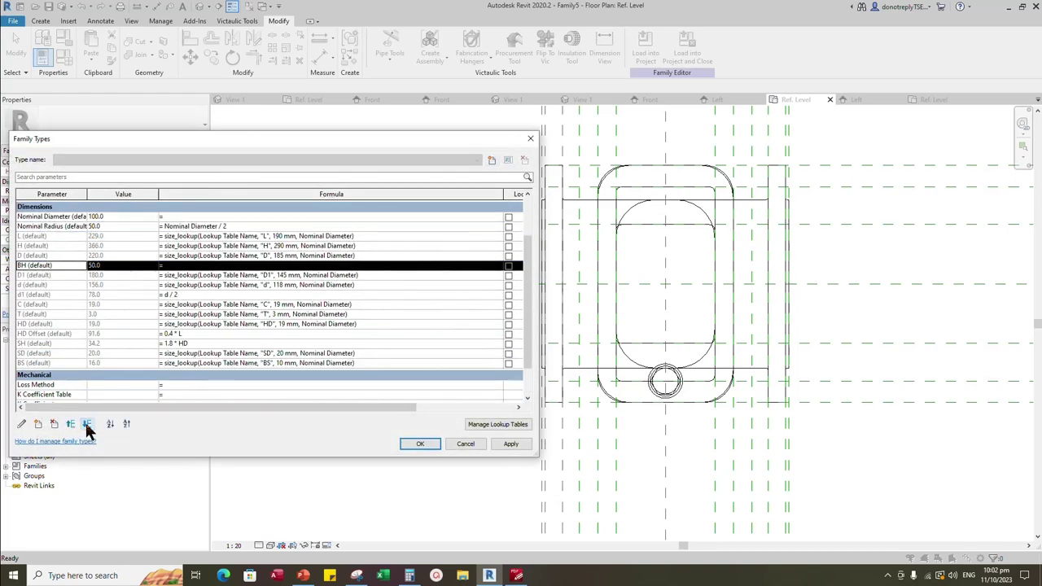
double_click(87, 423)
left_click(87, 423)
left_click(88, 423)
left_click(87, 423)
left_click(87, 423)
left_click(87, 423)
left_click(87, 423)
double_click(87, 424)
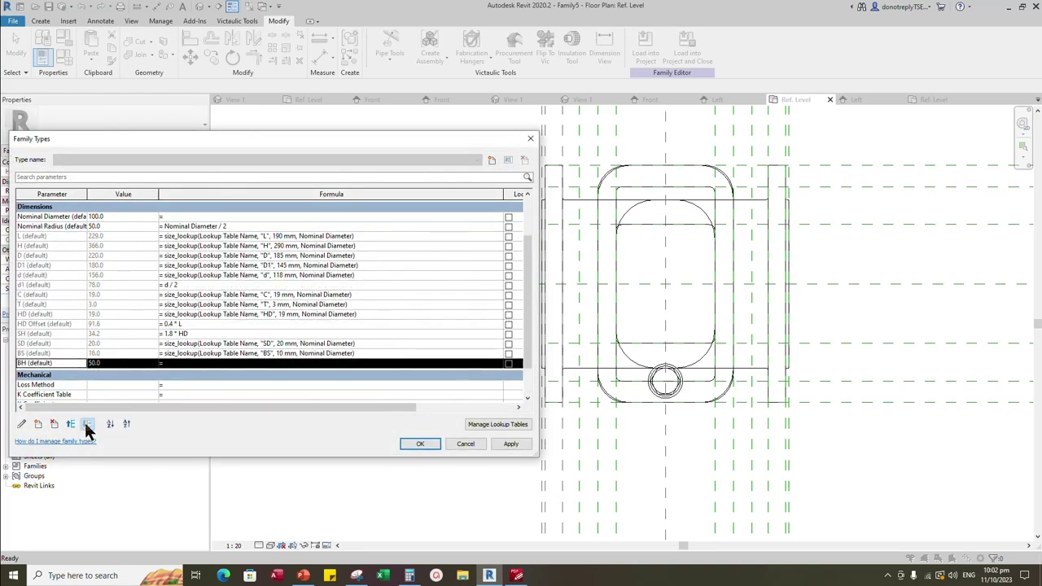
Set the BH parameter's formula to 1.8 * SD and accept the family types
left_click(167, 364)
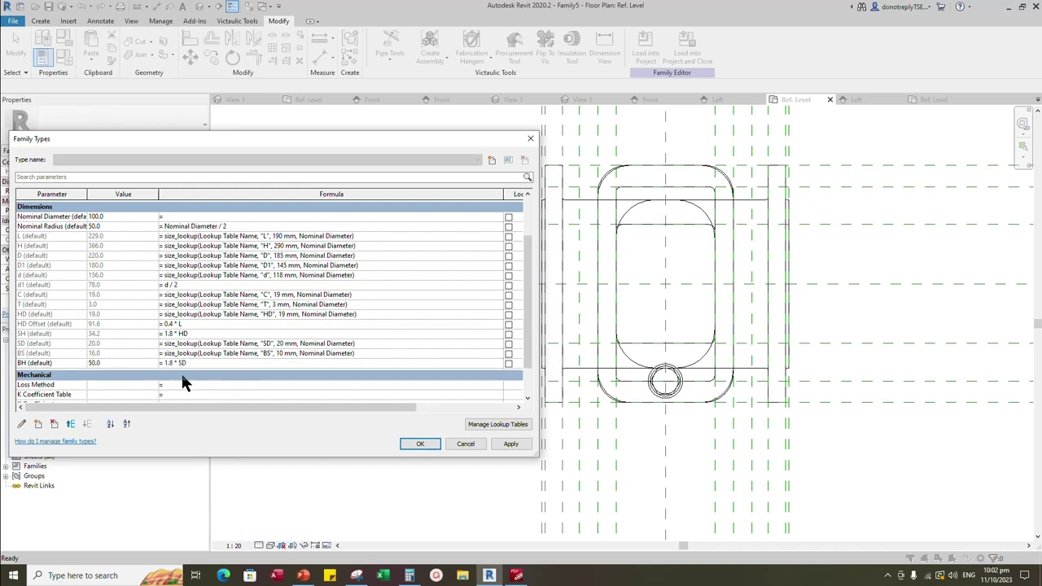
left_click(512, 443)
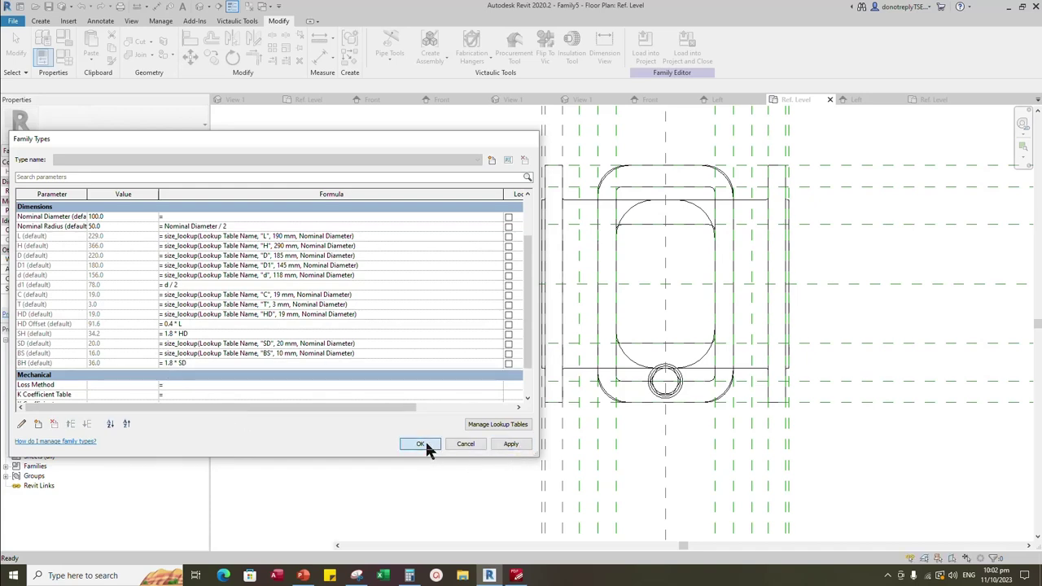
left_click(420, 443)
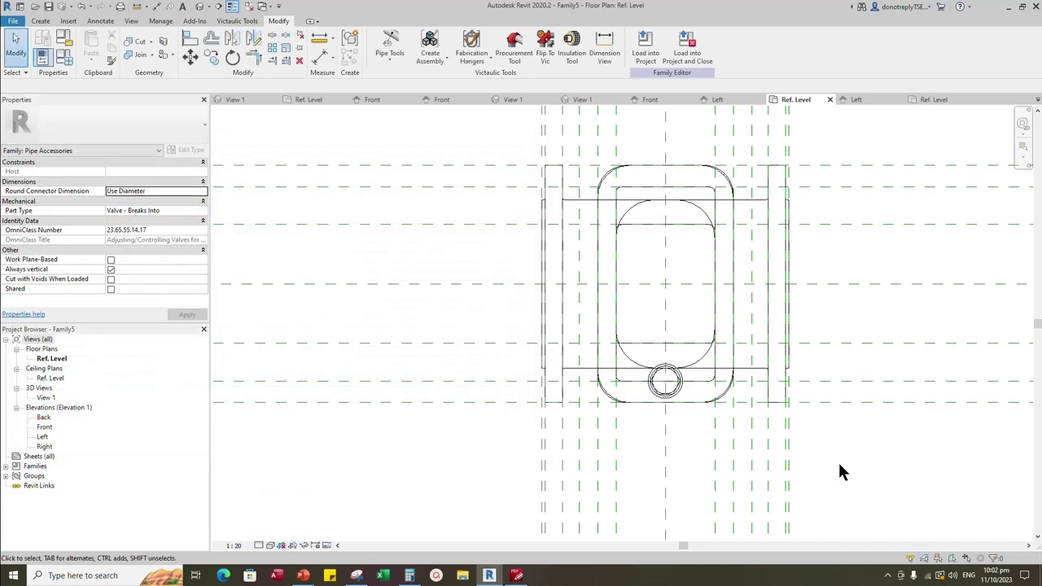
Mirror the bolt and holder about the valve's Center (Front/Back) reference plane to the opposite side of the flange
left_click(674, 398)
left_click(232, 40)
left_click(849, 284)
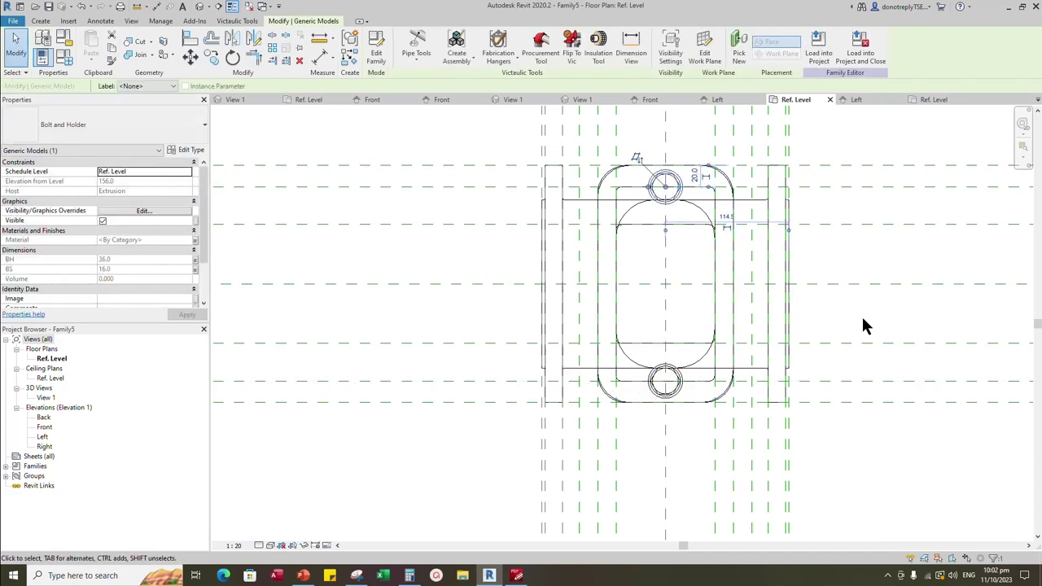
Align the upper bolt with its horizontal reference plane and the Center (Left/Right) plane, locking both alignments
left_click(190, 38)
left_click(823, 188)
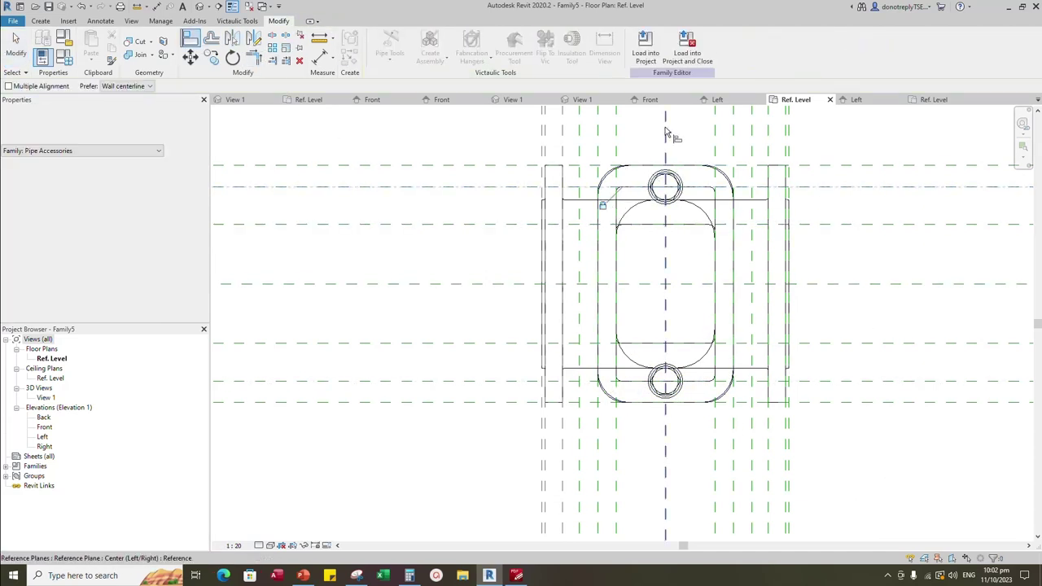
key("Escape")
key("Escape")
scroll(698, 249, "down", 1)
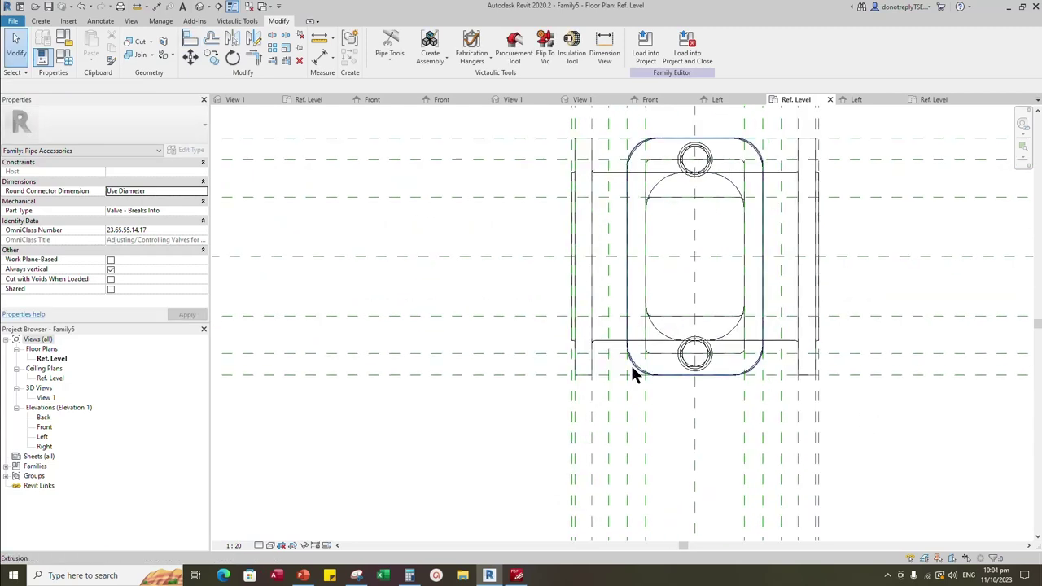
Edit the rounded cover plate extrusion's sketch, aligning and locking its left and right sides to the next outer vertical reference planes
left_click(628, 256)
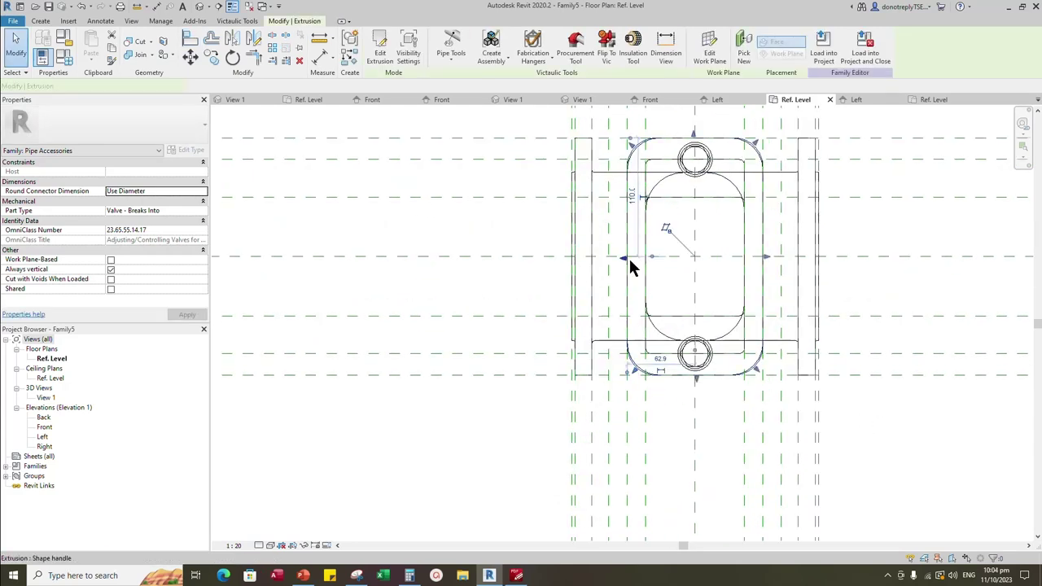
left_click(379, 46)
key("a")
key("l")
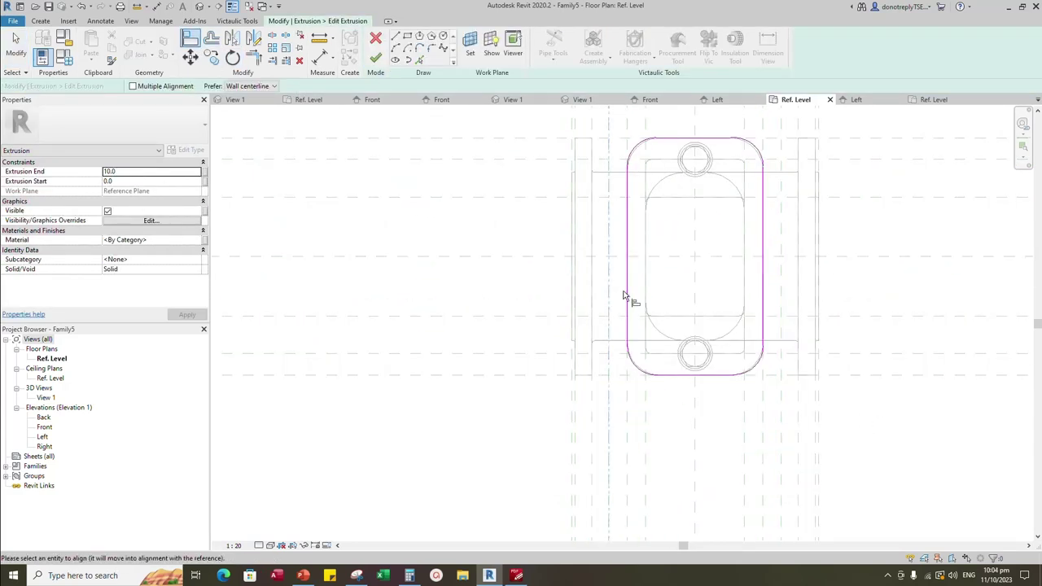
left_click(625, 295)
left_click(844, 550)
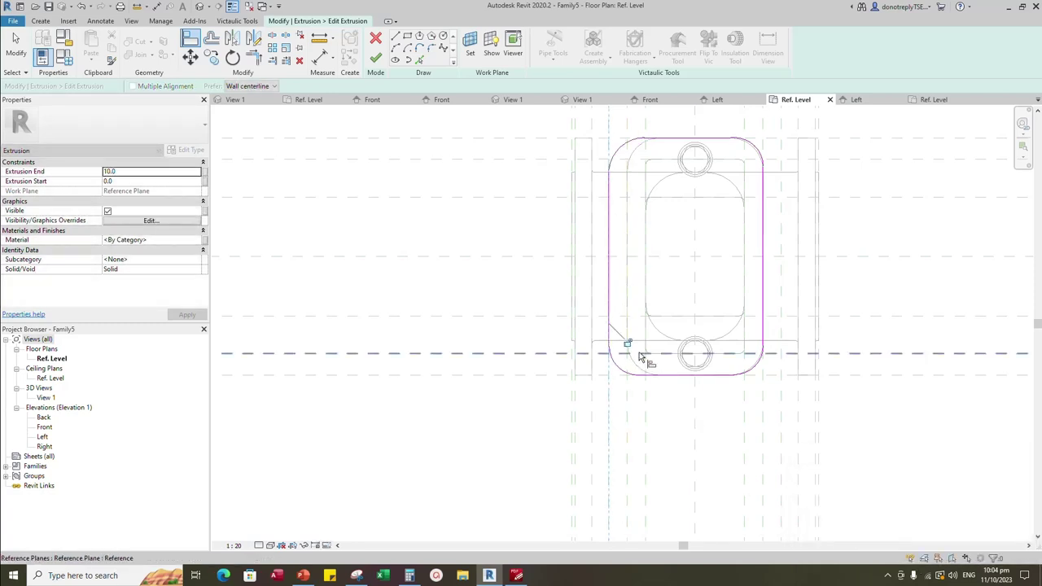
left_click(762, 279)
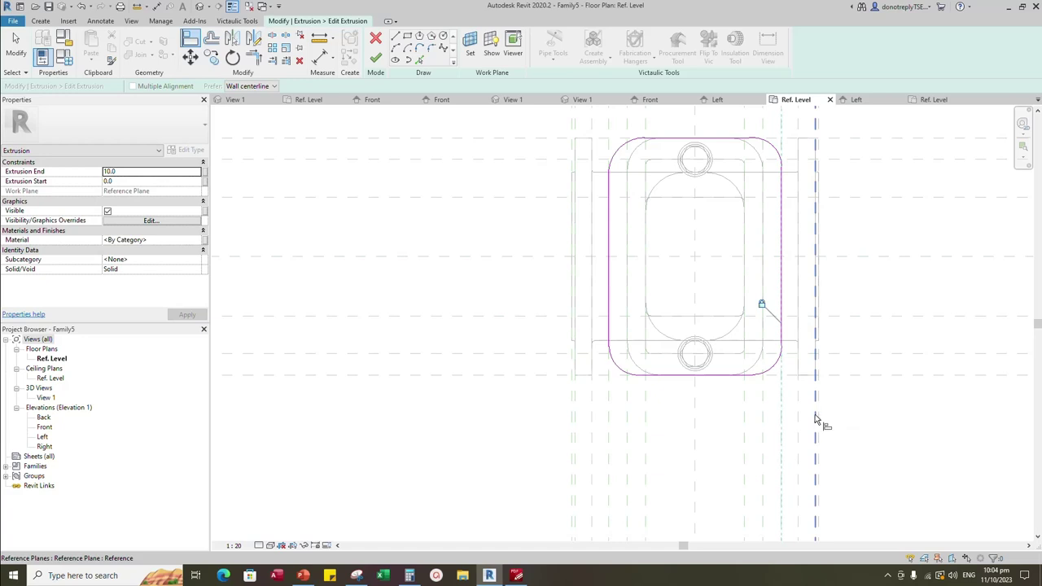
left_click(375, 59)
Widen the second rounded plate extrusion by aligning its left and right sketch lines to the same outer reference planes, and finish the sketch
left_click(646, 298)
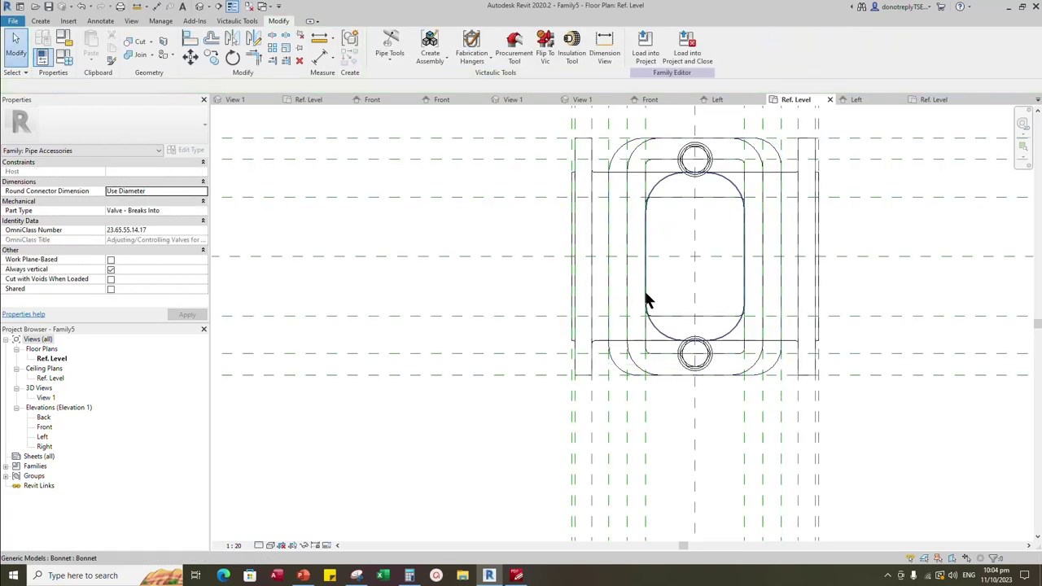
left_click(627, 333)
left_click(380, 53)
left_click(611, 391)
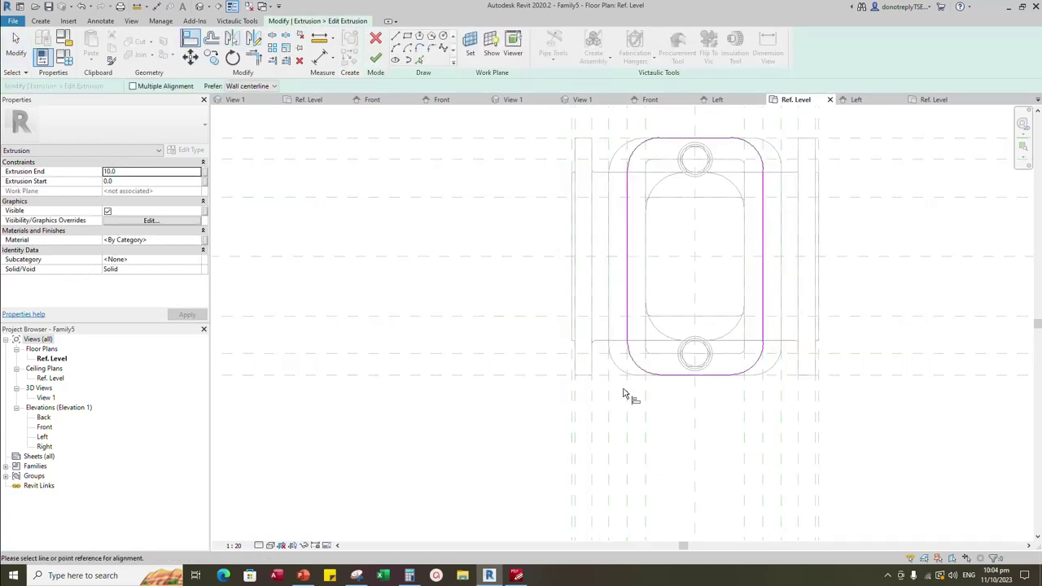
left_click(628, 302)
left_click(780, 368)
left_click(779, 358)
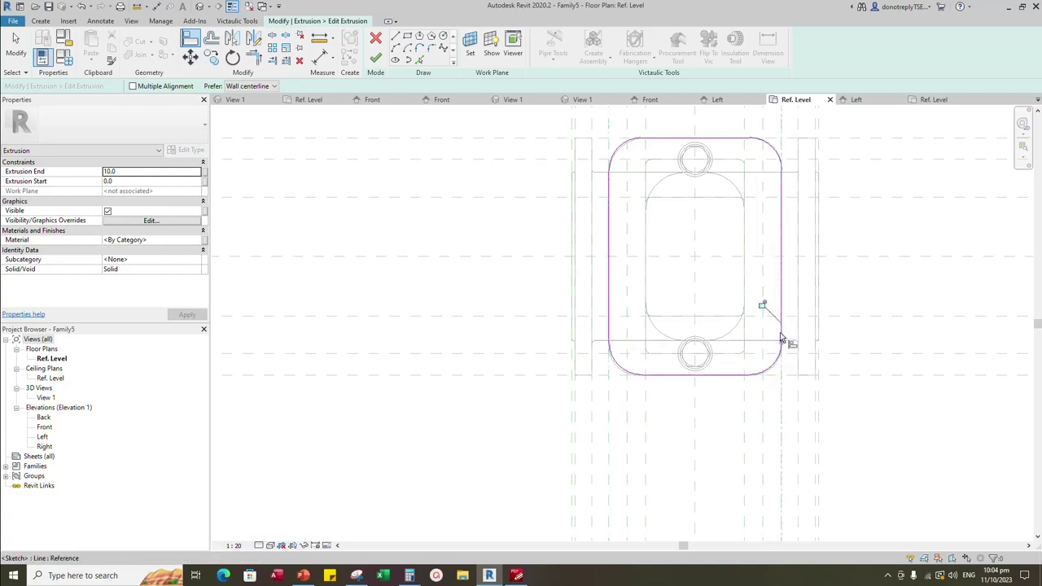
key("Escape")
scroll(657, 399, "up", 1)
scroll(655, 393, "up", 1)
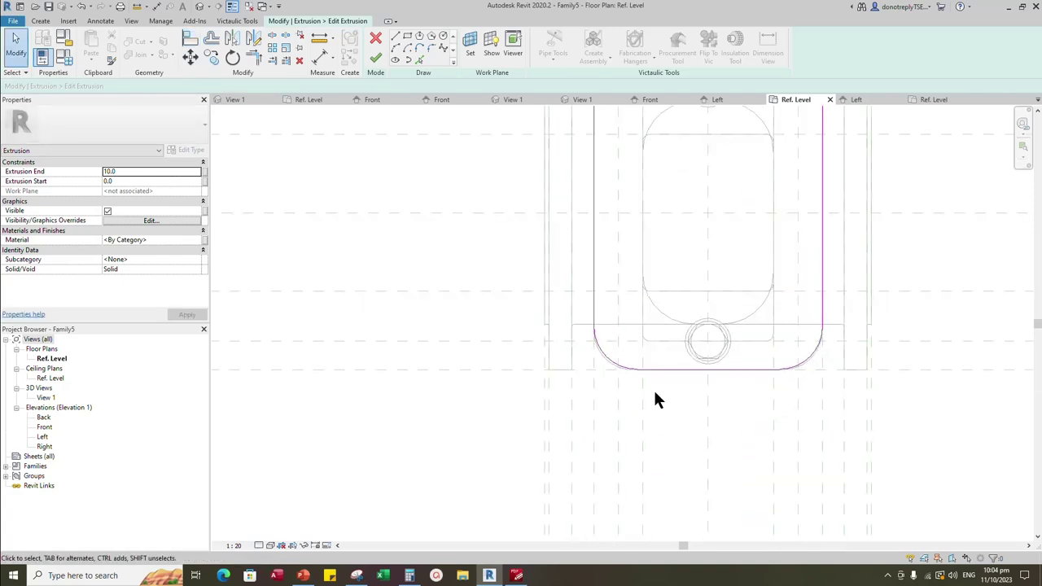
scroll(654, 393, "down", 1)
left_click(617, 363)
left_click(649, 394)
scroll(650, 396, "down", 2)
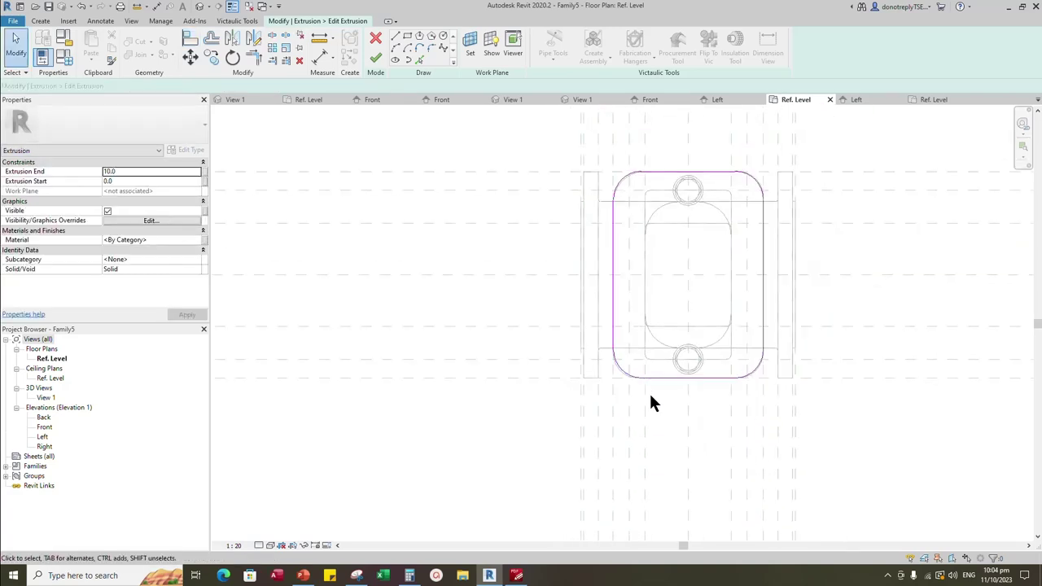
left_click(374, 61)
Reopen the sketch of the rounded plate with the mismatched corners and set its lower-left arc radius to 30
scroll(611, 372, "up", 4)
left_click(614, 363)
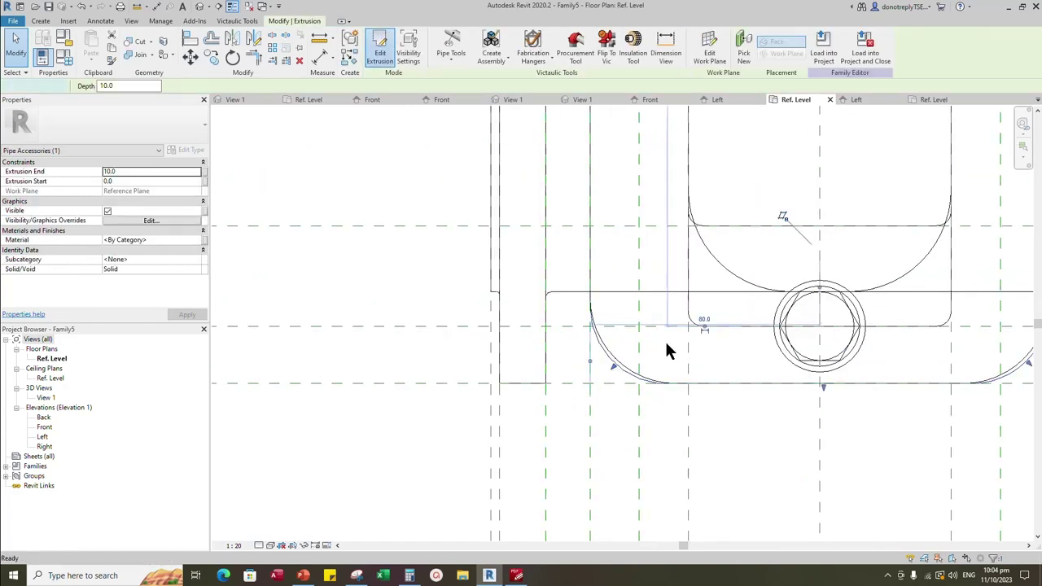
double_click(623, 365)
left_click(624, 366)
left_click(650, 347)
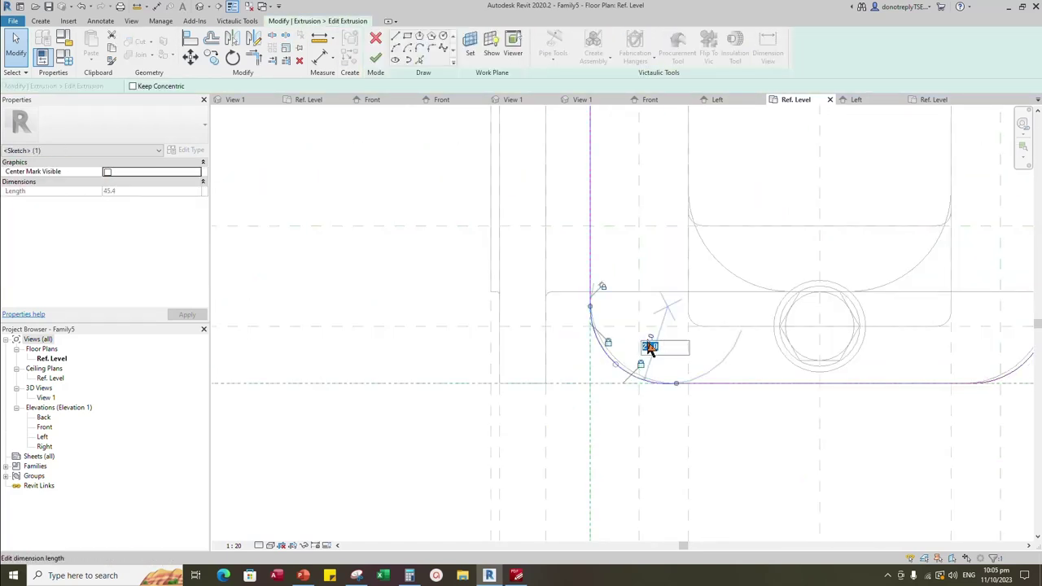
key("Return")
left_click(752, 428)
Set the radius of the plate sketch's lower-right corner arc to 30
scroll(752, 428, "down", 2)
middle_click_drag(944, 385, 832, 373)
left_click(821, 372)
left_click(792, 359)
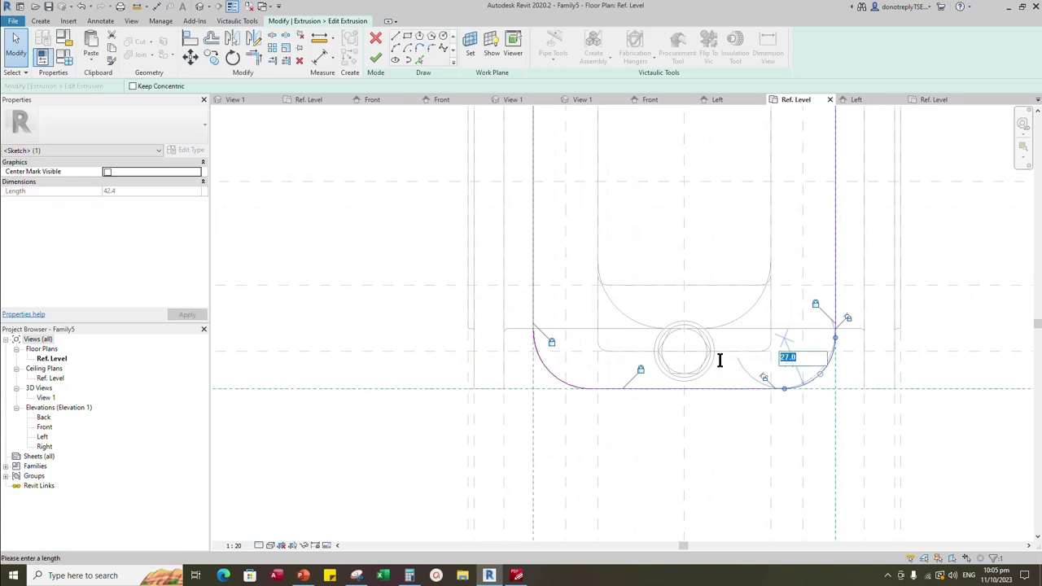
key("Return")
Set the radius of the plate sketch's upper-right corner arc to 30
scroll(802, 435, "down", 2)
scroll(805, 232, "up", 3)
left_click(801, 236)
left_click(752, 246)
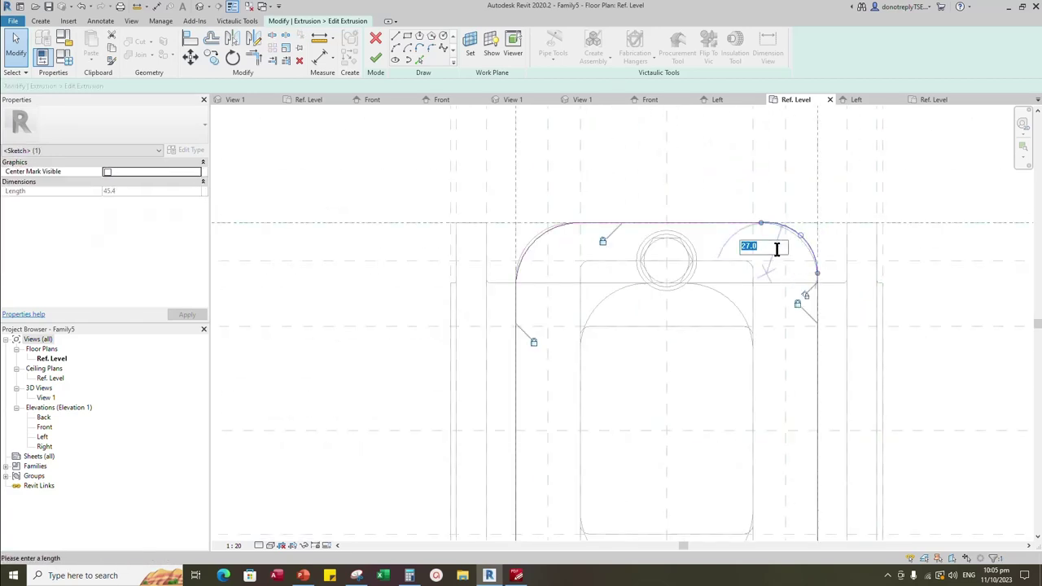
type("30")
left_click(943, 345)
Set the radius of the plate sketch's upper-left corner arc to 30
left_click(538, 234)
left_click(552, 266)
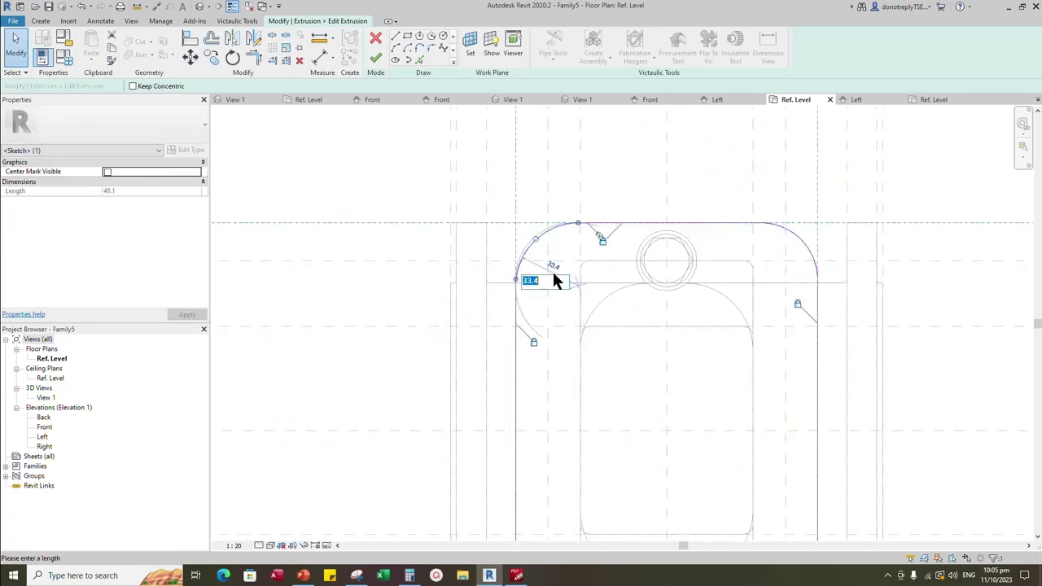
type("30")
key("Return")
scroll(624, 365, "down", 2)
Check the radii of the two upper corner arcs and finish editing the plate extrusion
left_click(580, 276)
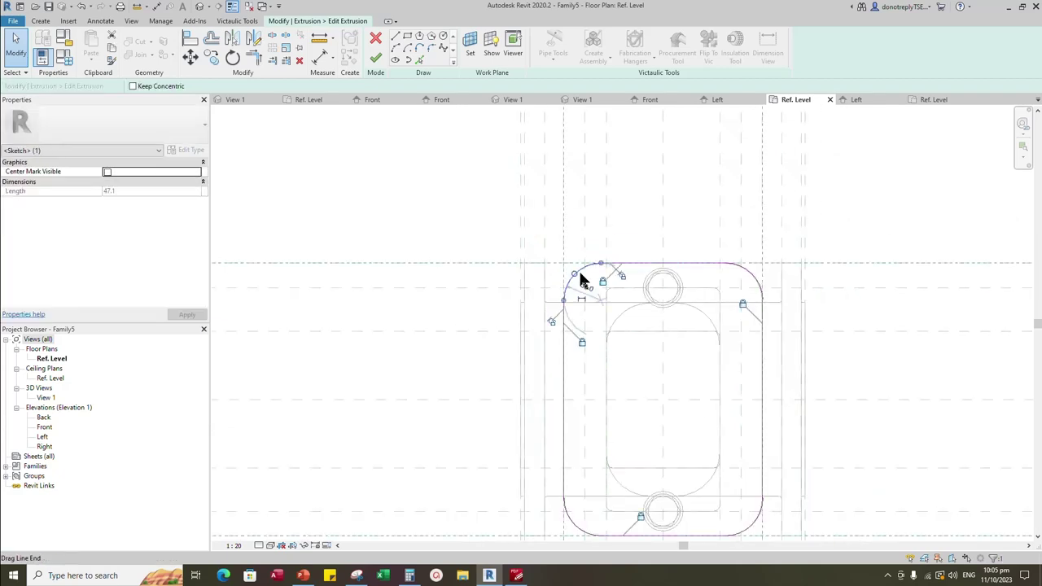
left_click(809, 364)
left_click(750, 271)
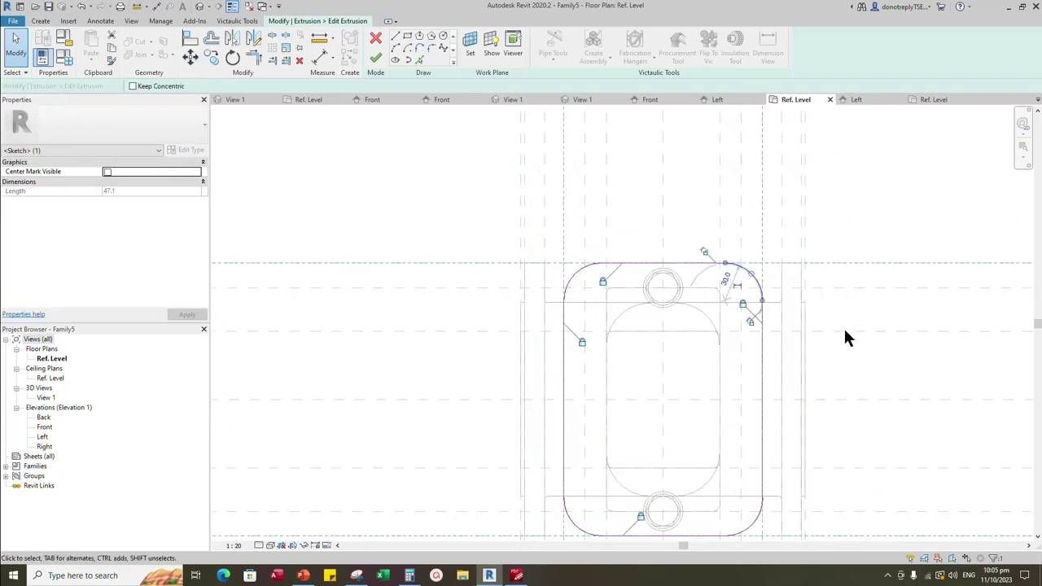
left_click(844, 337)
scroll(814, 358, "down", 2)
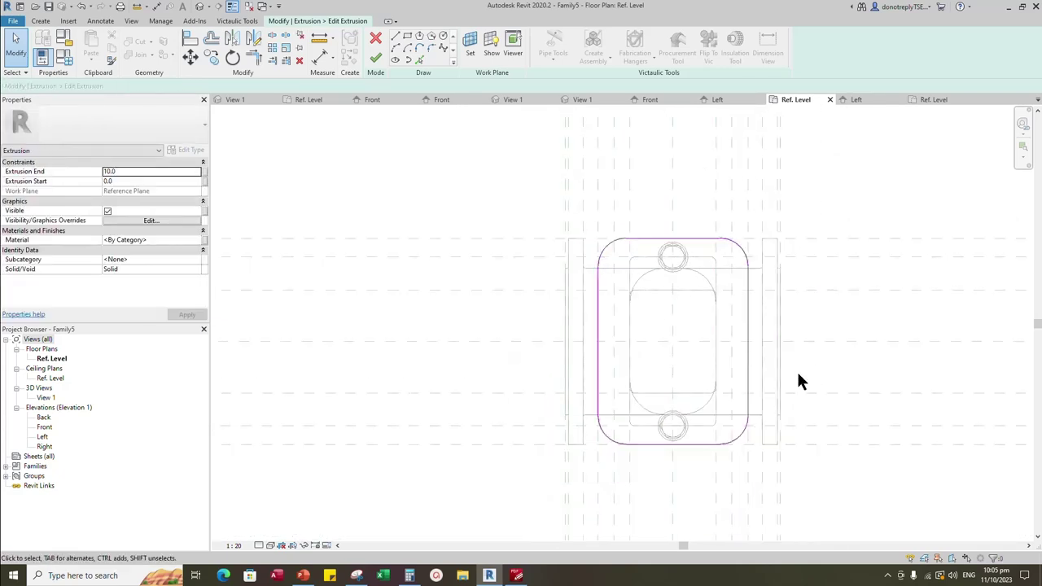
left_click(375, 58)
Place another Bolt and Holder on the plate's face, at the upper-left intersection of the reference planes beside the bonnet
left_click(676, 255)
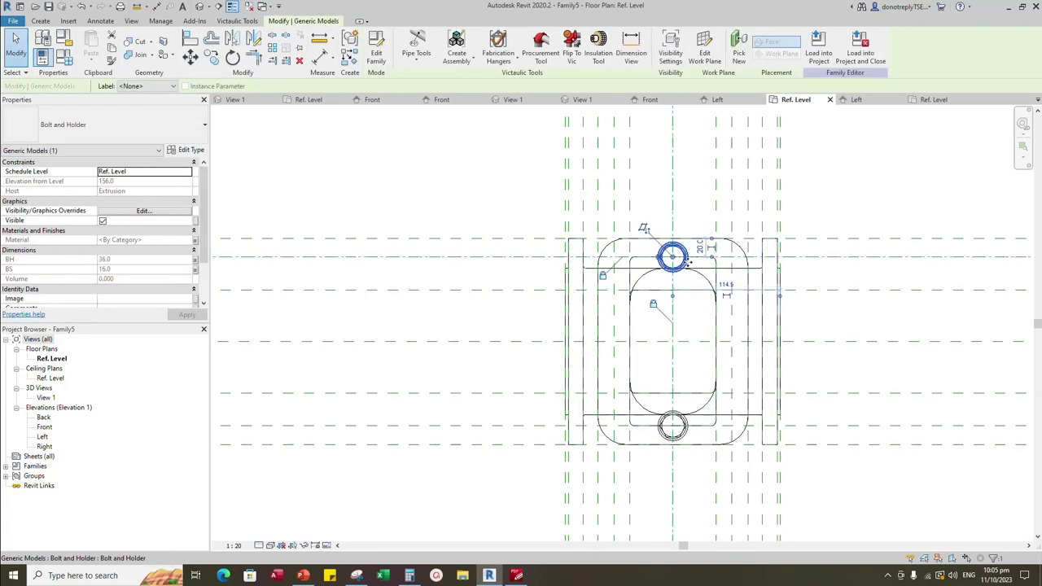
left_click(349, 58)
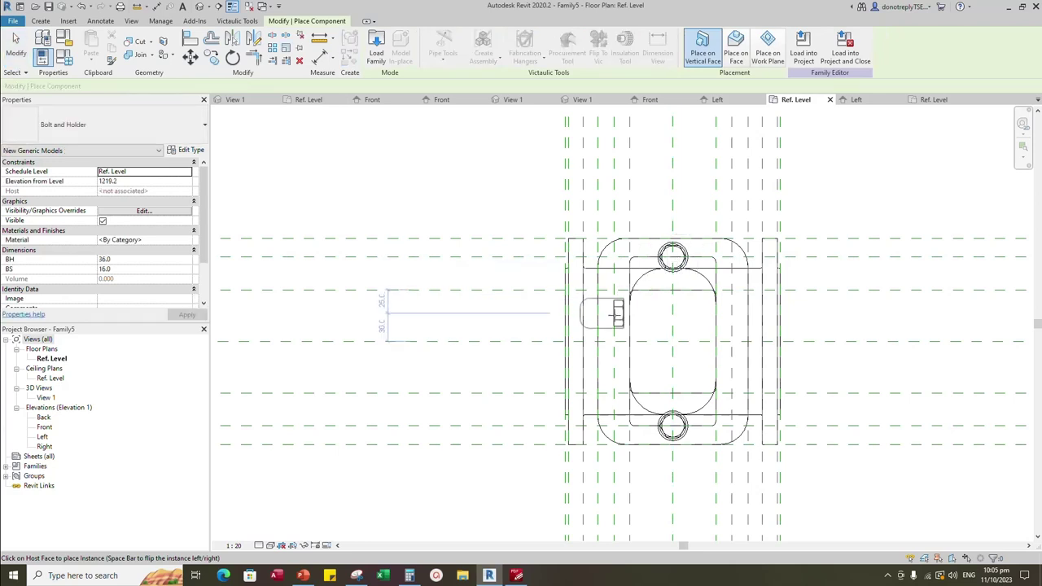
left_click(735, 42)
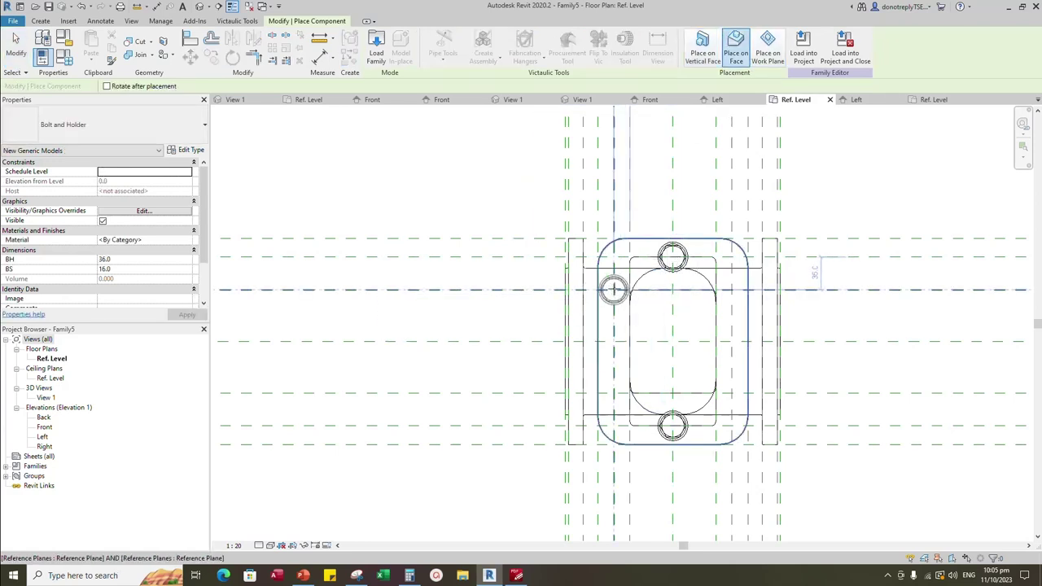
left_click(613, 289)
key("Escape")
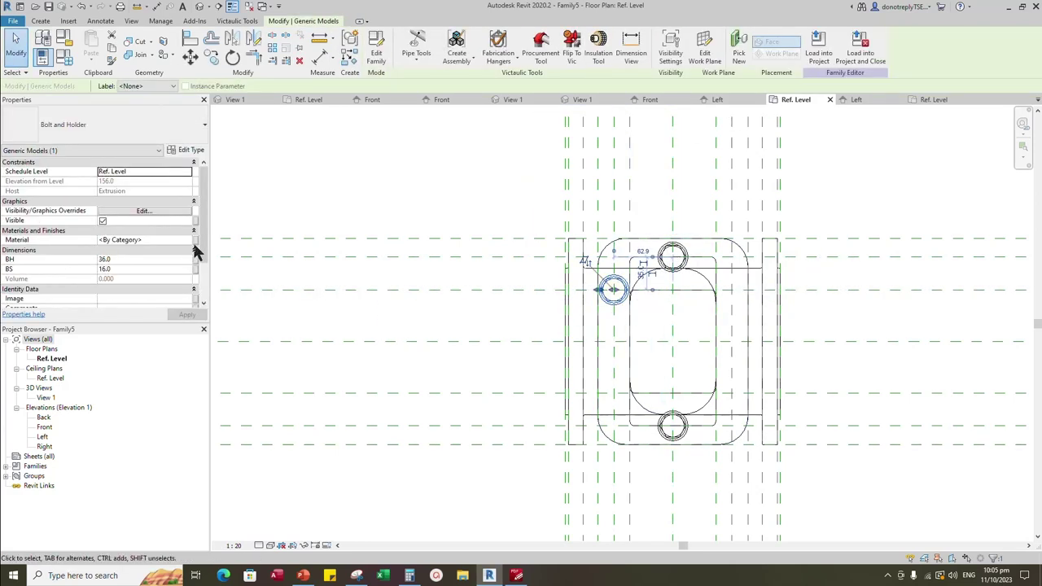
Associate the new bolt's BH and BS dimensions with the family parameters BH and BS
left_click(195, 258)
left_click(542, 380)
left_click(195, 259)
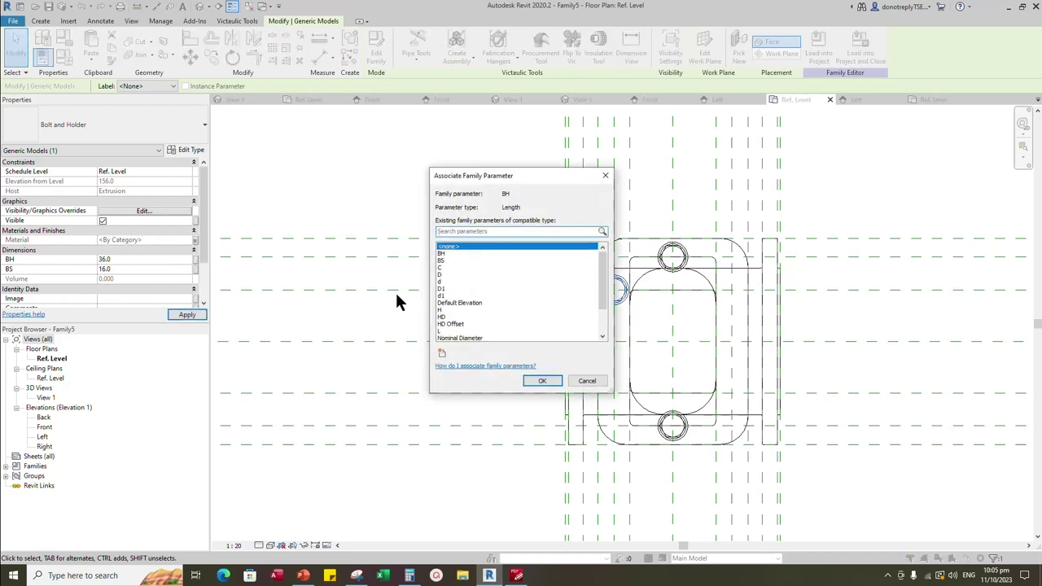
left_click(542, 380)
left_click(195, 269)
left_click(442, 259)
left_click(541, 380)
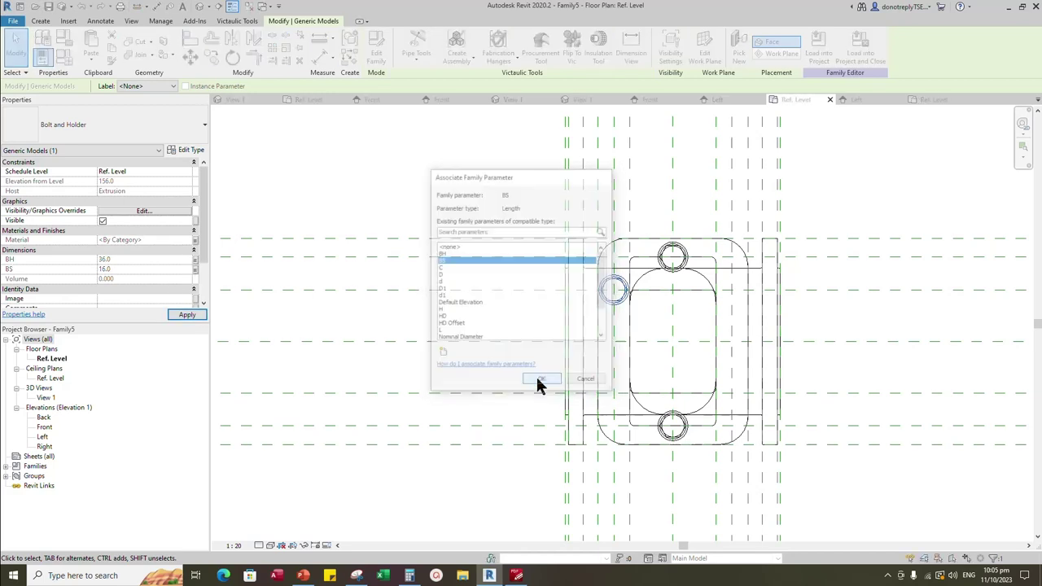
Mirror the new bolt about the vertical centre reference plane to the plate's right side
left_click(612, 291)
left_click(232, 38)
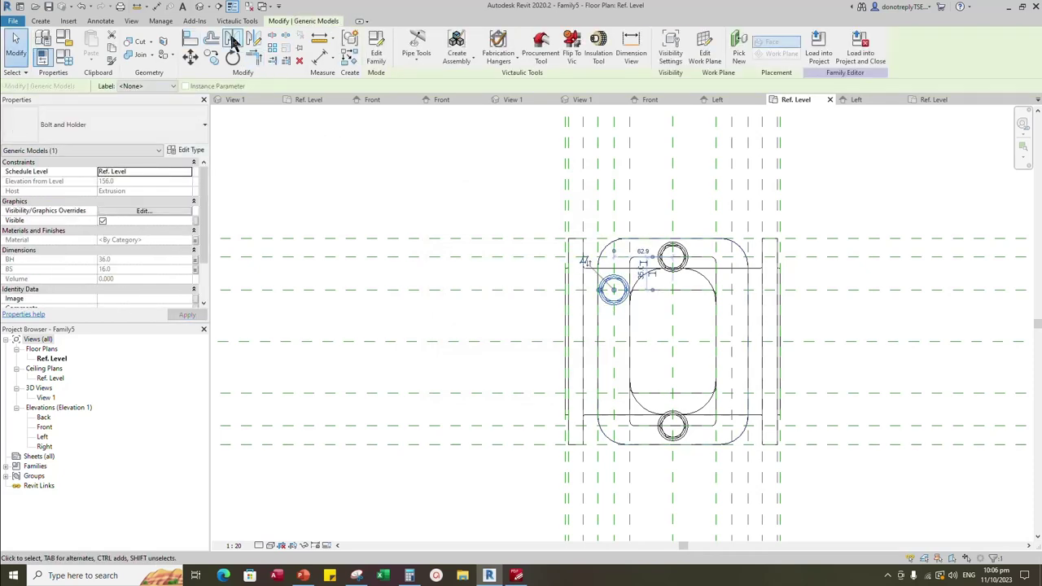
left_click(672, 192)
key("Escape")
Mirror the two upper side bolts about the horizontal centre reference plane to the plate's lower half
left_click(733, 304)
left_click(625, 303, "ctrl")
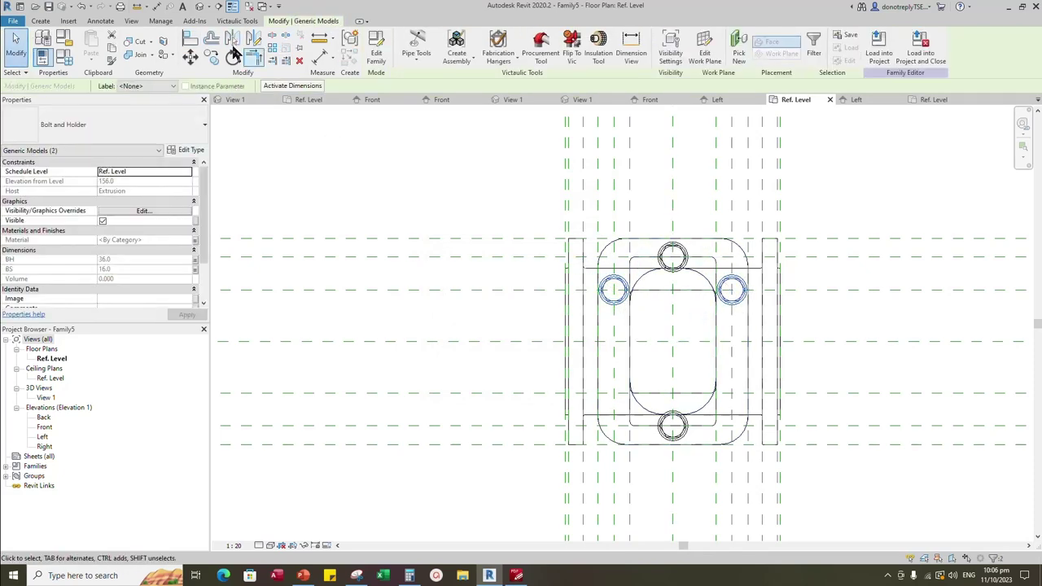
left_click(232, 41)
left_click(817, 340)
left_click(283, 276)
Align the left-hand side bolts with the vertical reference plane through their centres and lock the alignment
key("a")
key("l")
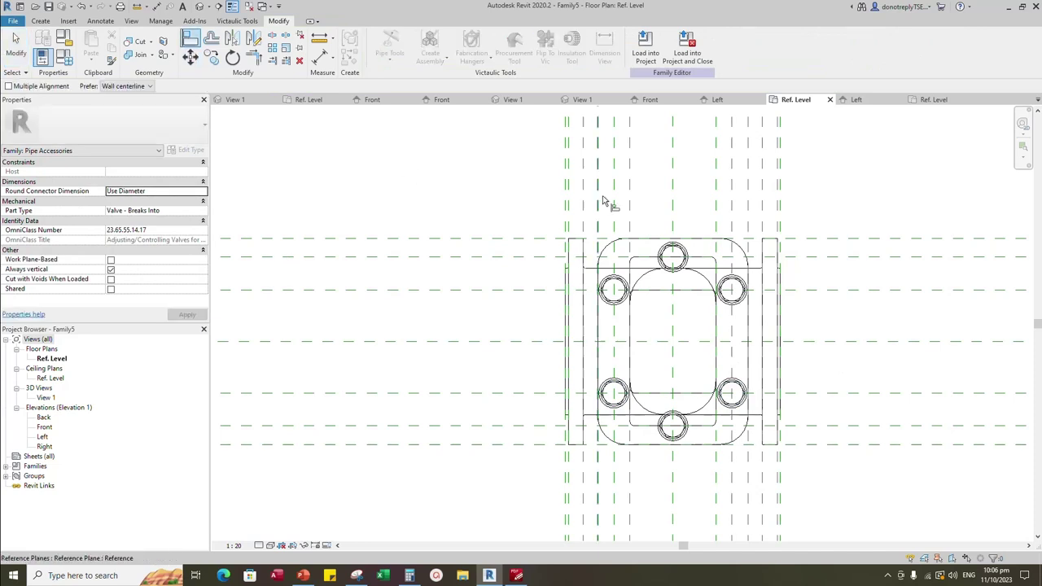
left_click(610, 296)
left_click(632, 342)
left_click(614, 352)
left_click(613, 391)
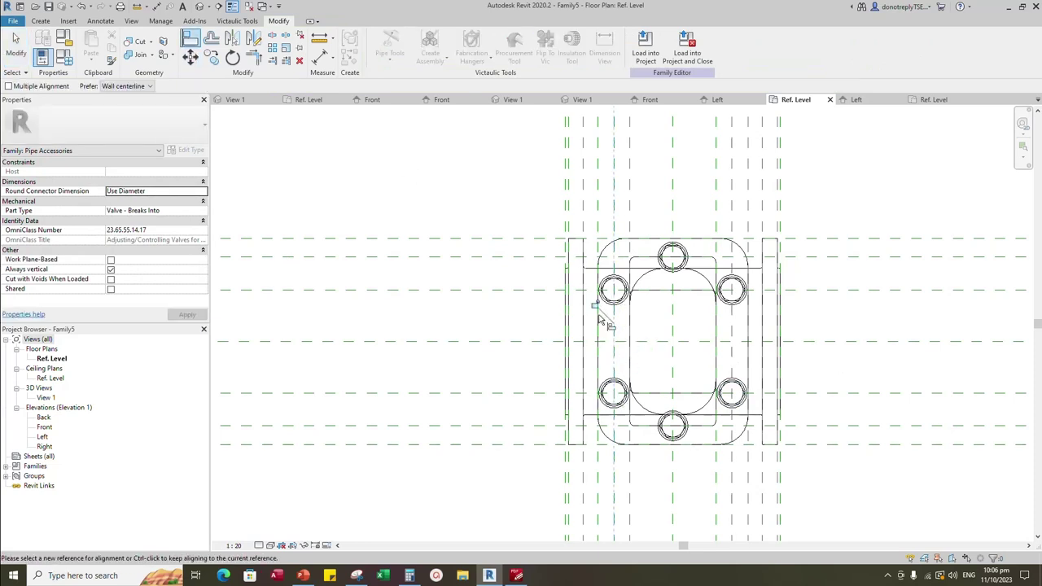
left_click(594, 305)
Align the side bolts with the upper and lower horizontal reference planes through their centres, locking the alignment
left_click(832, 291)
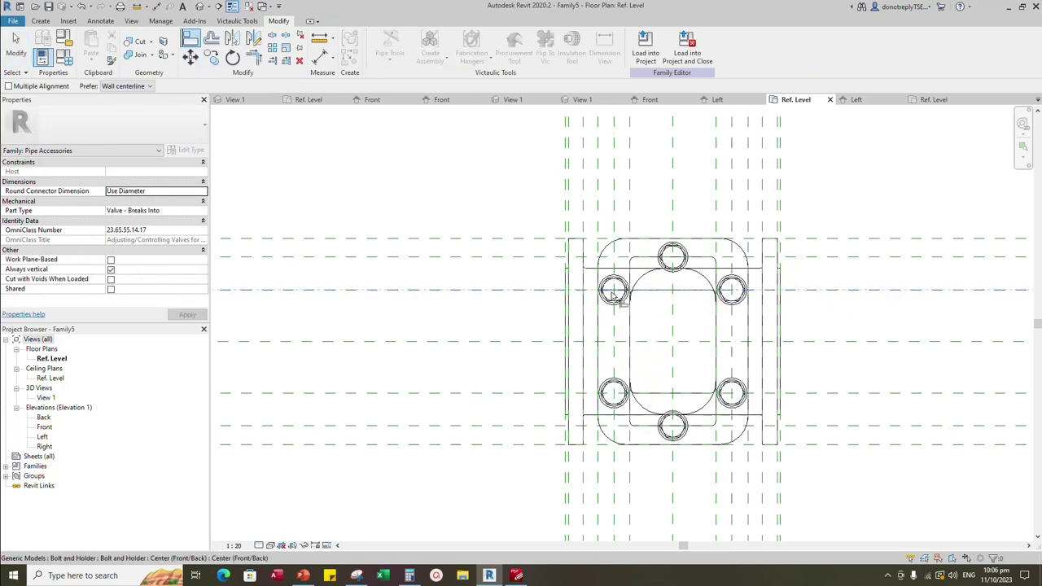
left_click(821, 394)
left_click(734, 394)
left_click(642, 376)
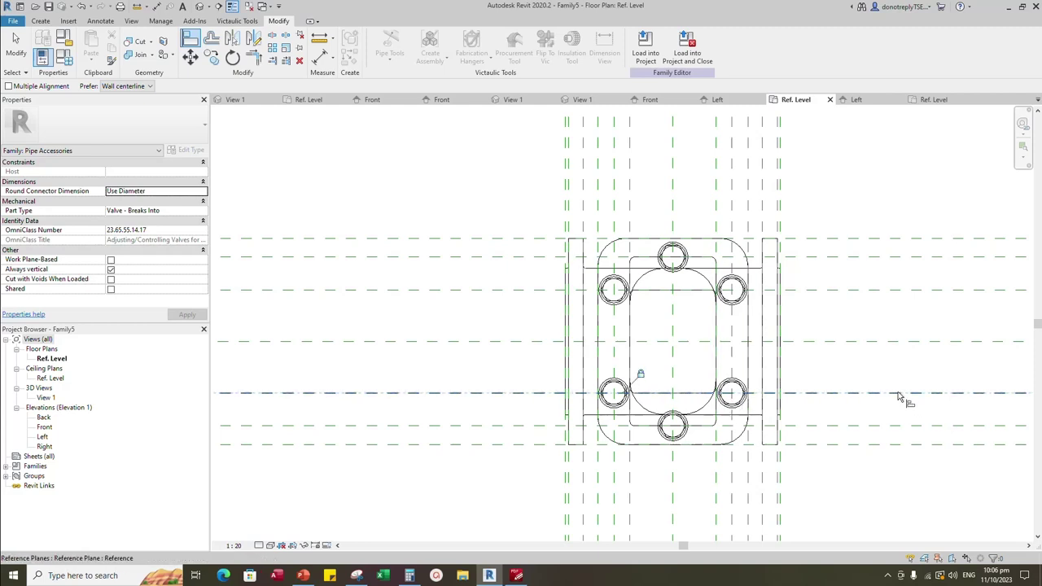
left_click(895, 393)
left_click(619, 394)
key("Escape")
Associate the material of the valve body, flanged pipe section and rounded cover plates with the Material family parameter
left_click(582, 100)
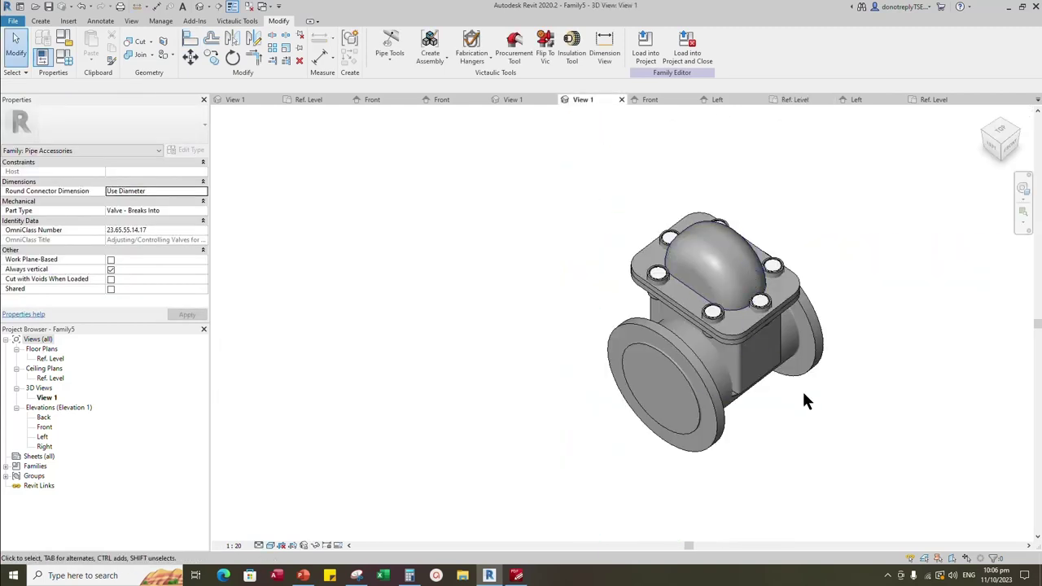
middle_click_drag(802, 389, 855, 434, "shift")
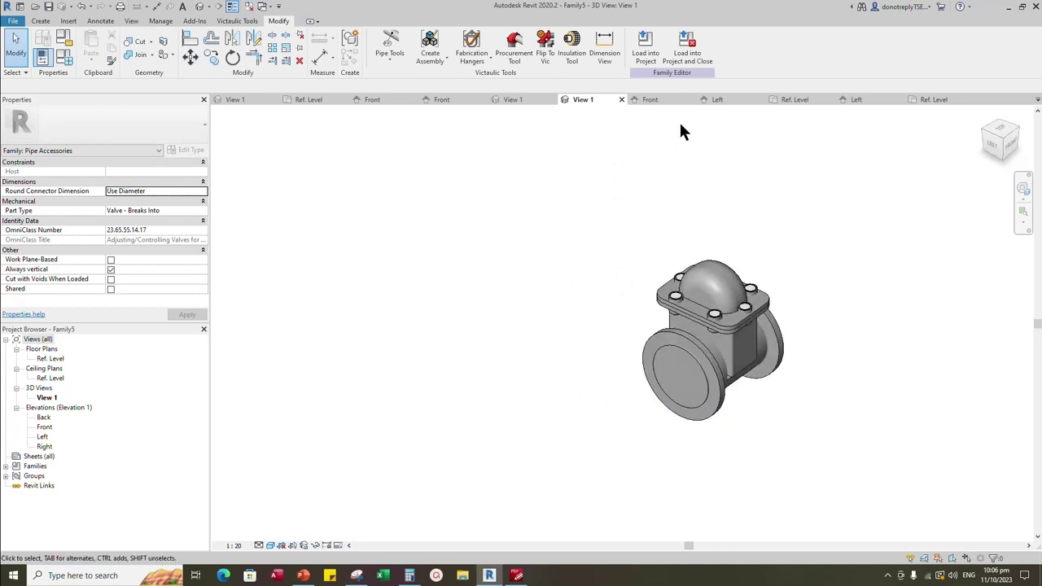
left_click(709, 407)
scroll(778, 409, "up", 3)
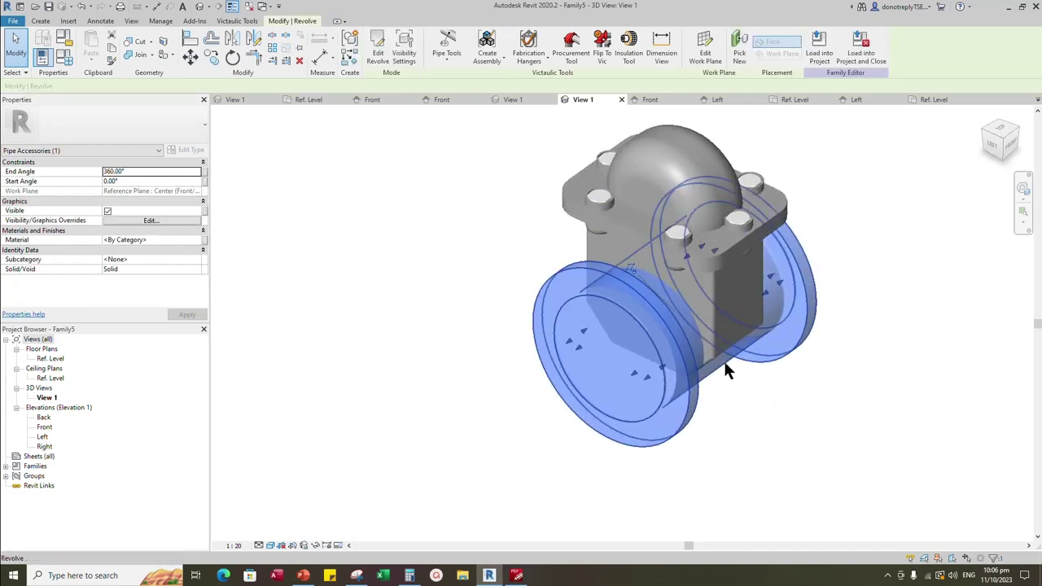
scroll(709, 386, "up", 5)
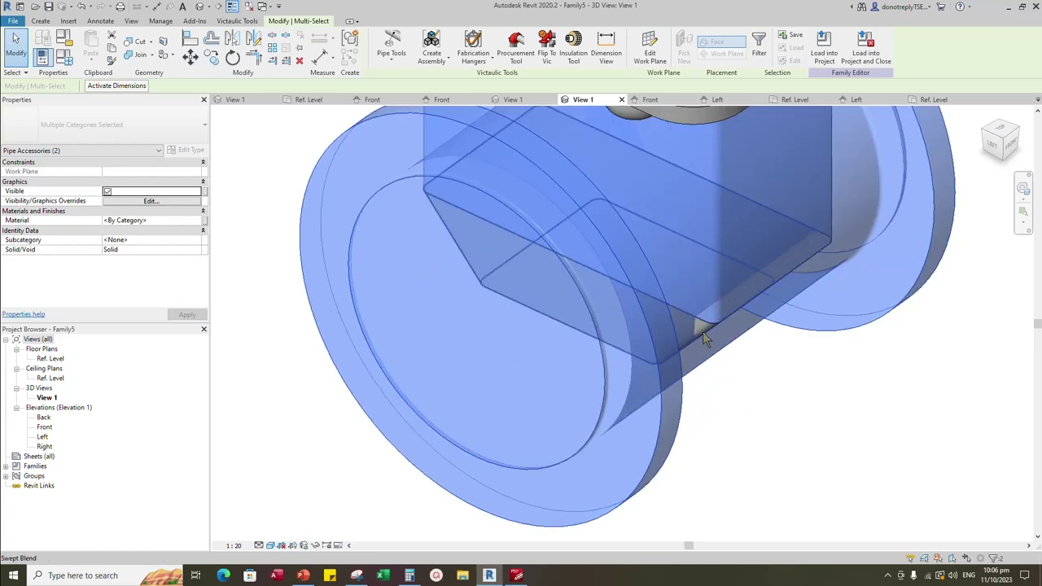
scroll(742, 431, "down", 5)
left_click(727, 277, "ctrl")
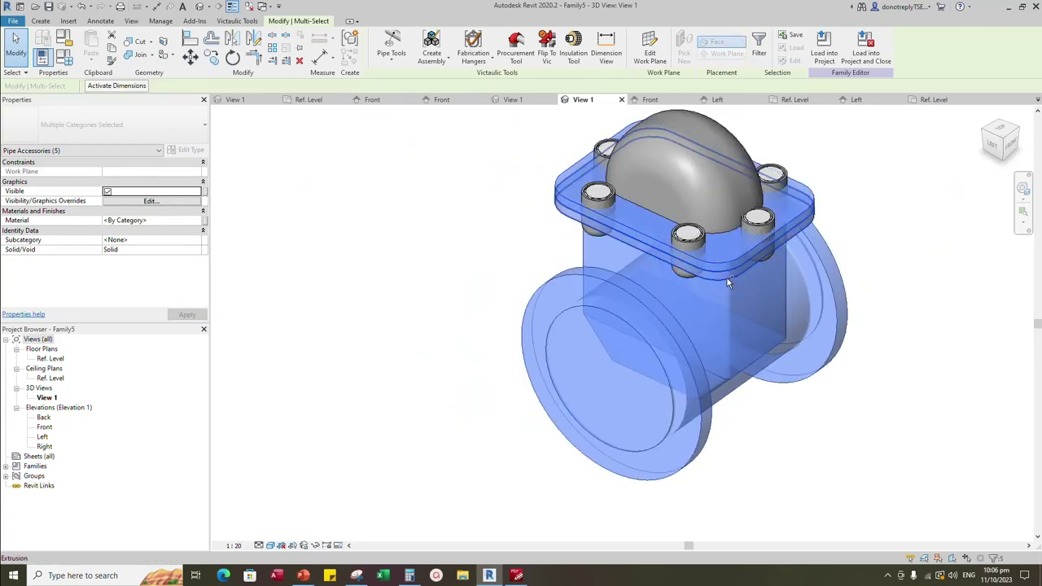
left_click(204, 221)
left_click(448, 253)
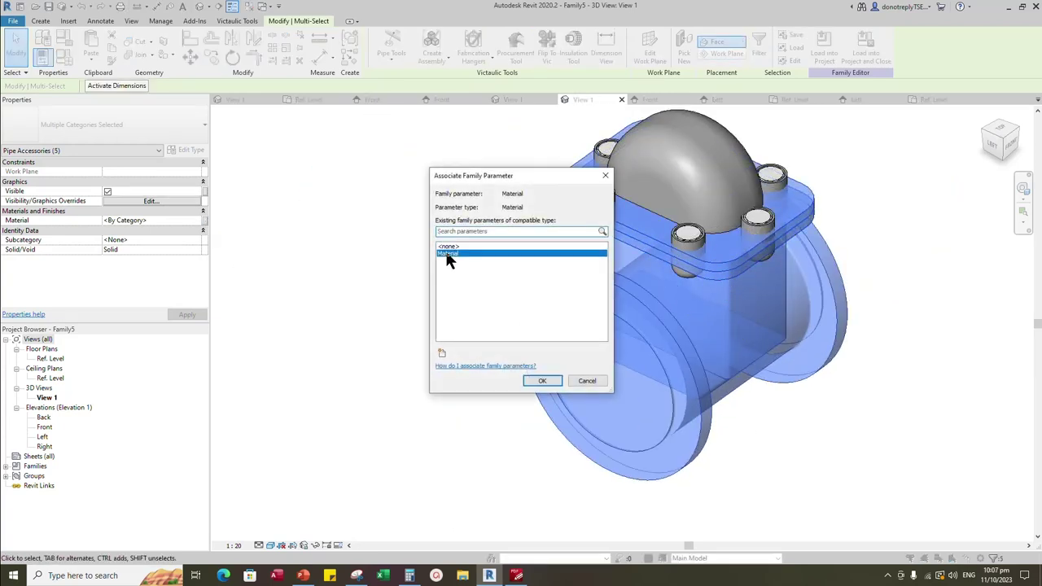
left_click(542, 381)
Add a horizontal reference plane in the Front elevation, offset 366 mm above the Ref. Level line
left_click(651, 99)
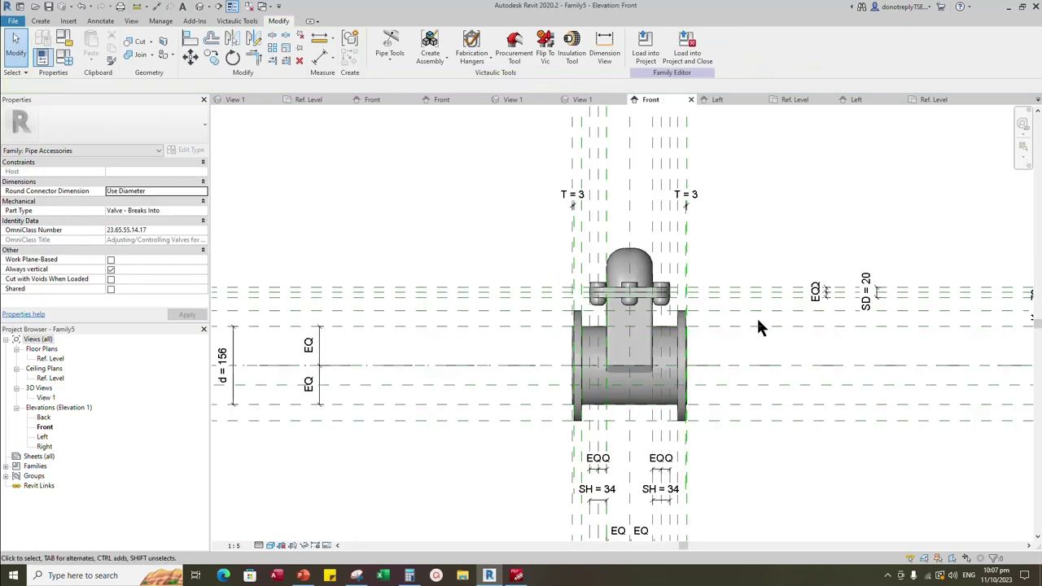
middle_click_drag(656, 408, 587, 470)
scroll(666, 468, "up", 1)
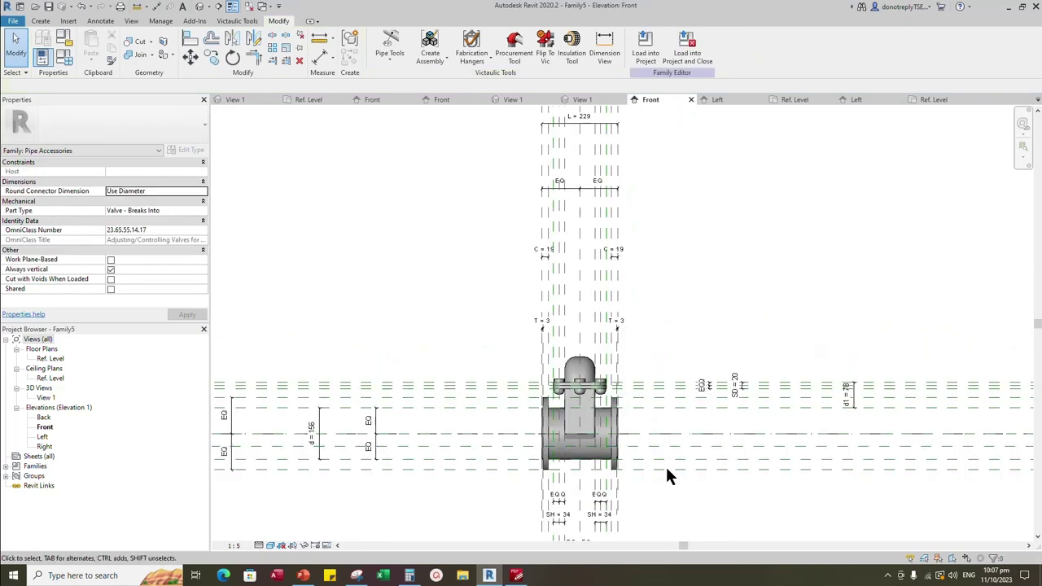
left_click(669, 406)
left_click(345, 65)
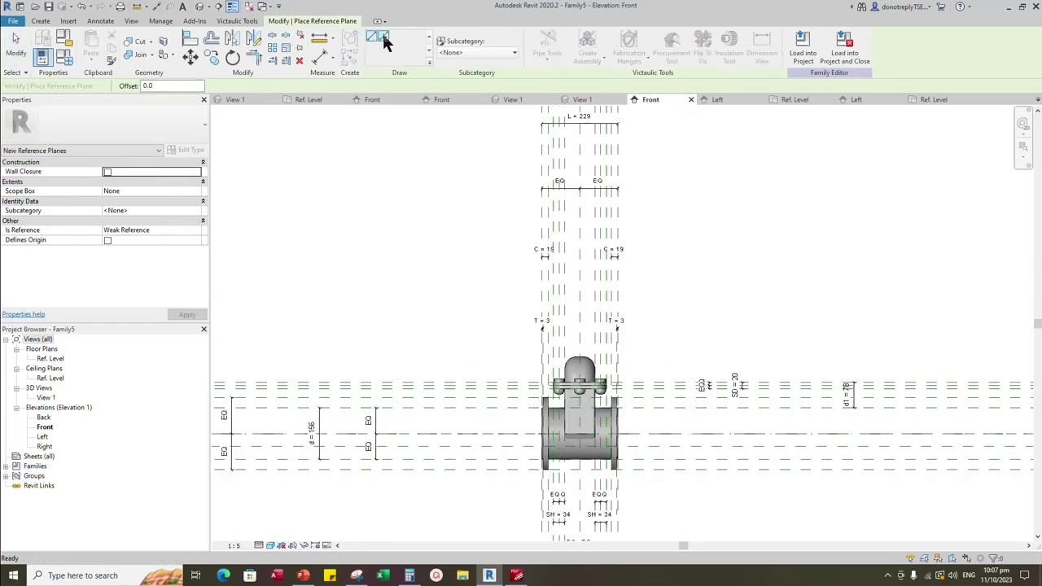
type("3")
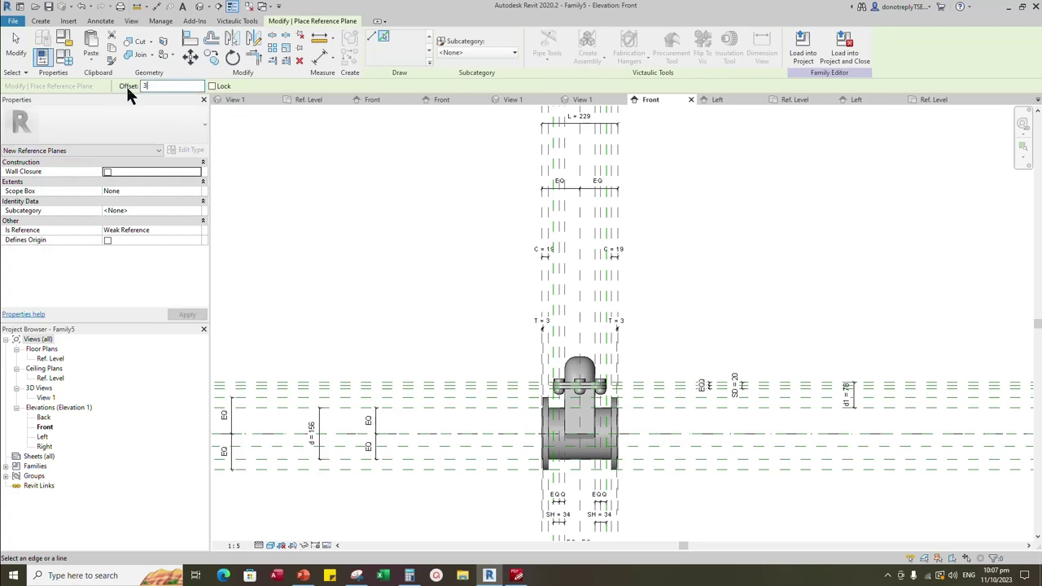
type("66")
Place an aligned dimension between the Ref. Level line and the new upper reference plane
left_click(322, 58)
scroll(426, 217, "down", 1)
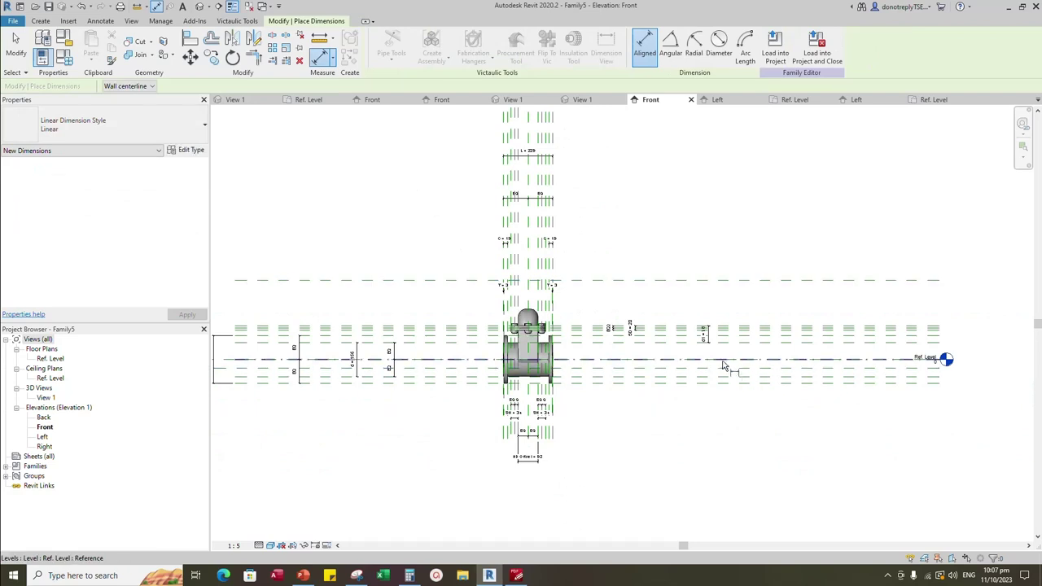
left_click(730, 359)
left_click(759, 278)
left_click(799, 226)
key("Escape")
key("Escape")
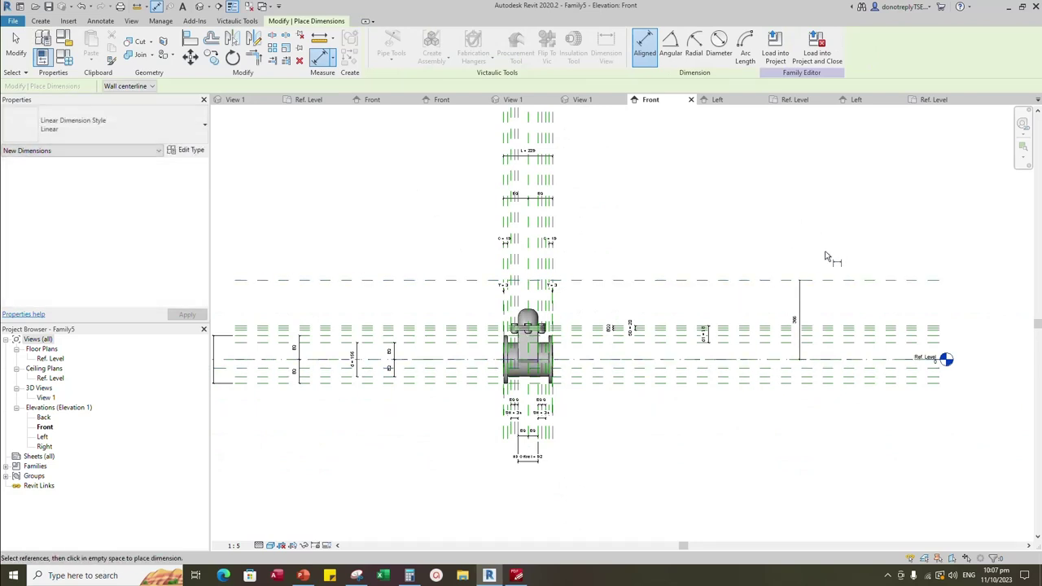
Label the new vertical height dimension with the family parameter H
left_click(798, 308)
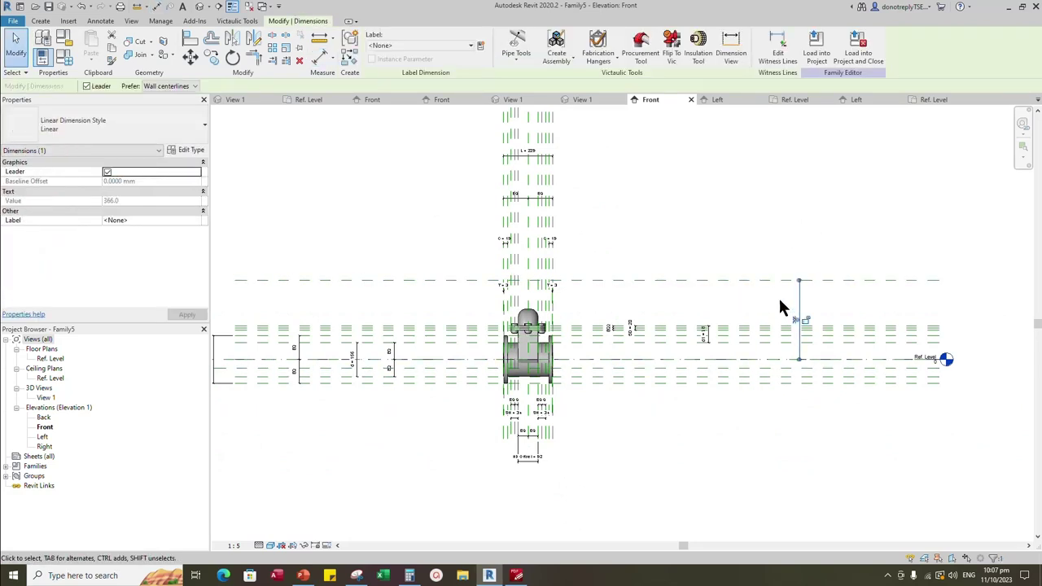
left_click(196, 220)
scroll(146, 253, "down", 1)
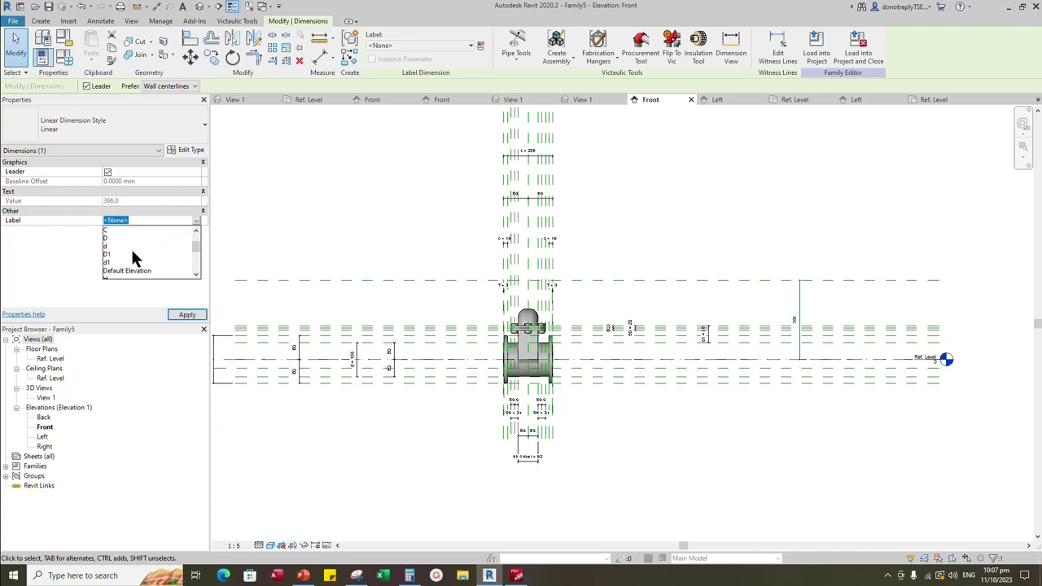
scroll(131, 248, "up", 1)
scroll(131, 249, "down", 3)
left_click(112, 231)
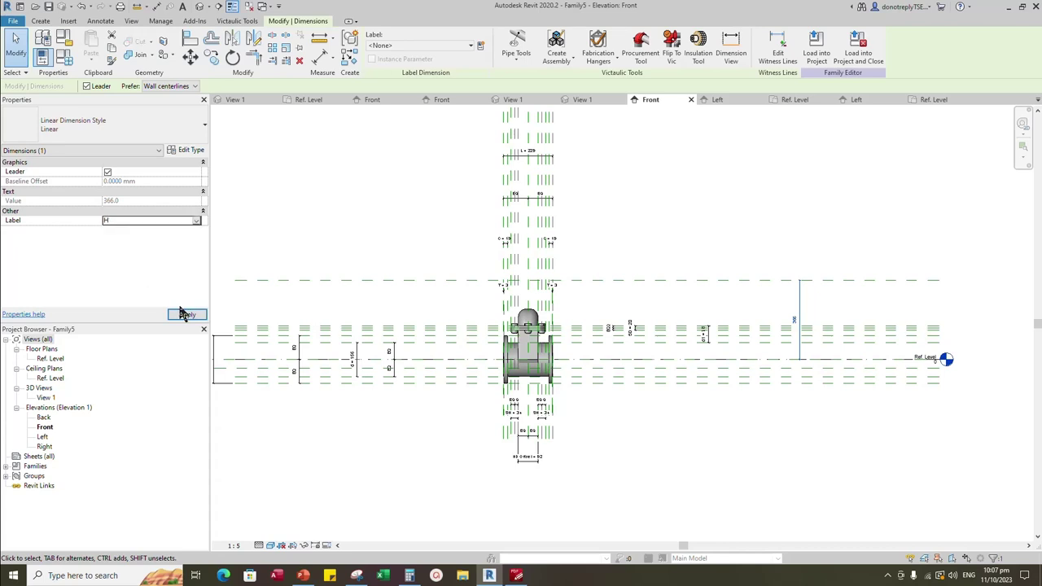
left_click(186, 314)
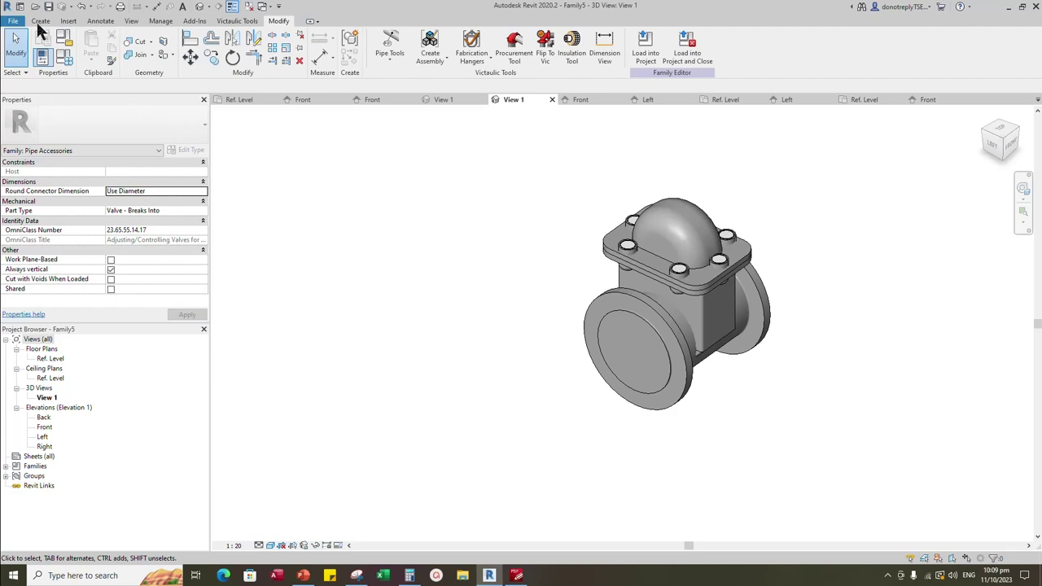
Load the Thread Rod family and place one rod near the valve's centre in the Ref. Level floor plan
left_click(72, 21)
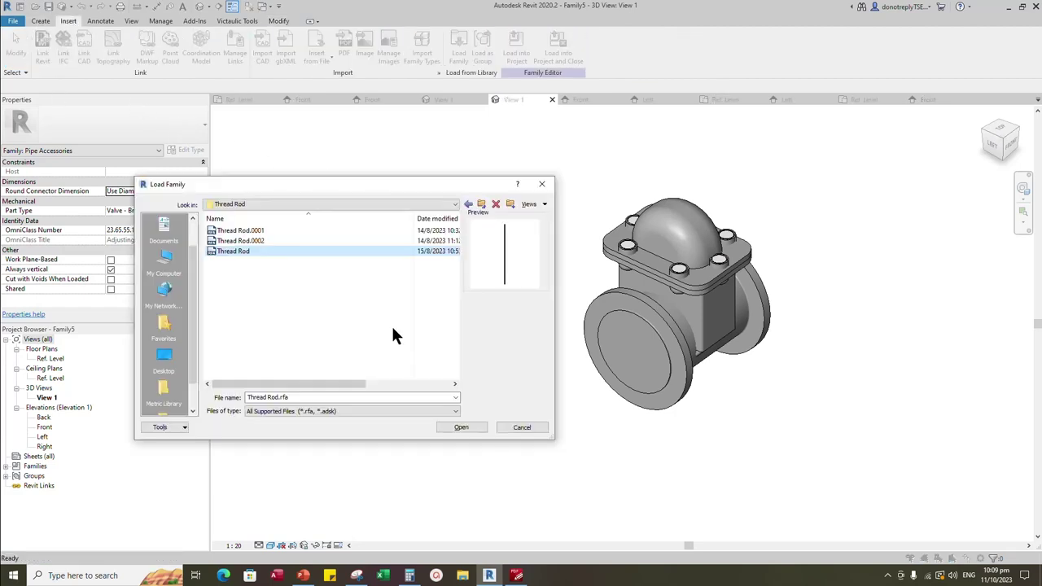
left_click(463, 425)
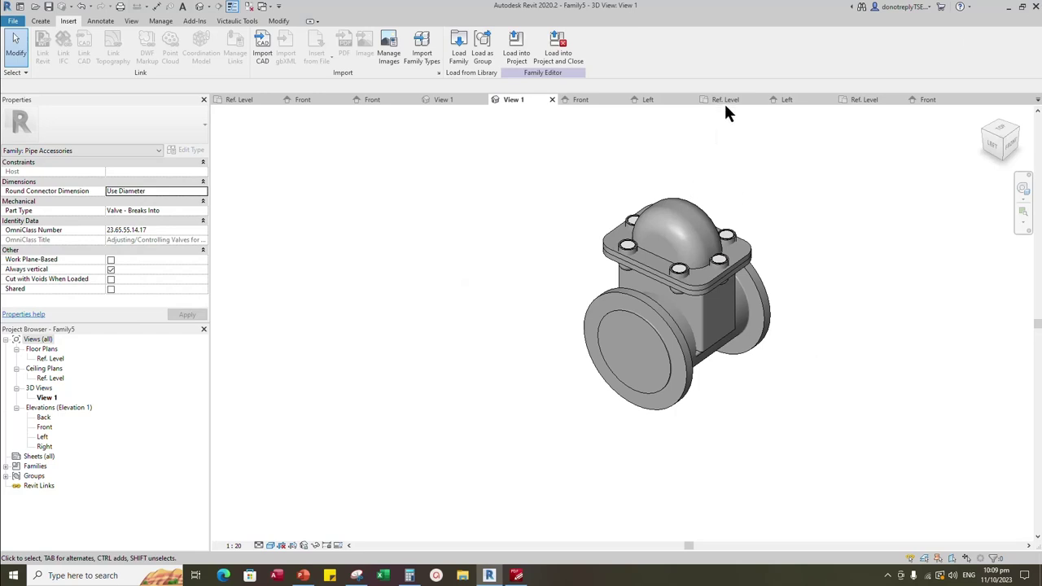
left_click(723, 97)
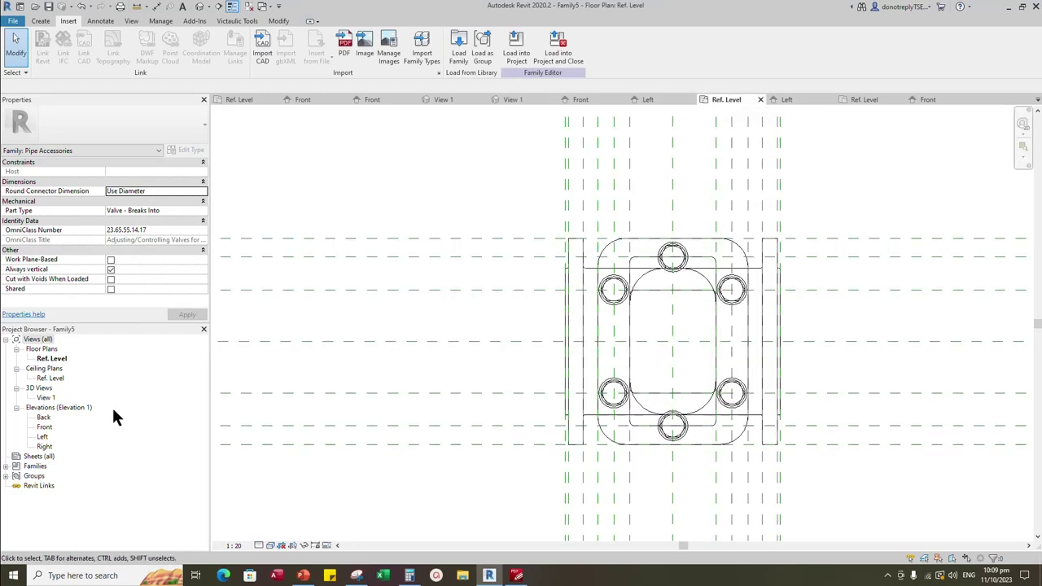
left_click(6, 466)
left_click(27, 505)
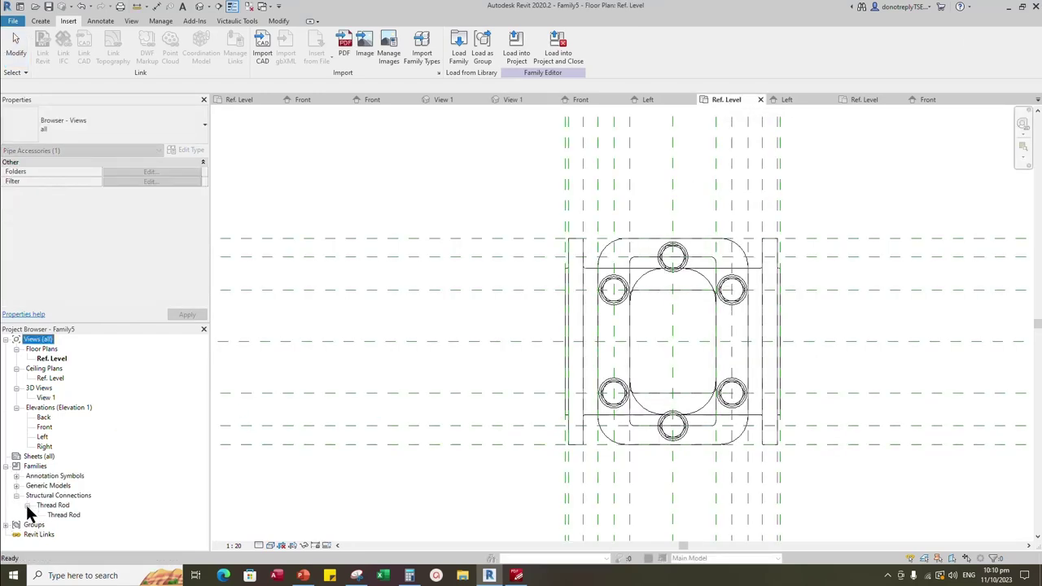
left_click(64, 514)
left_click_drag(681, 347, 679, 348)
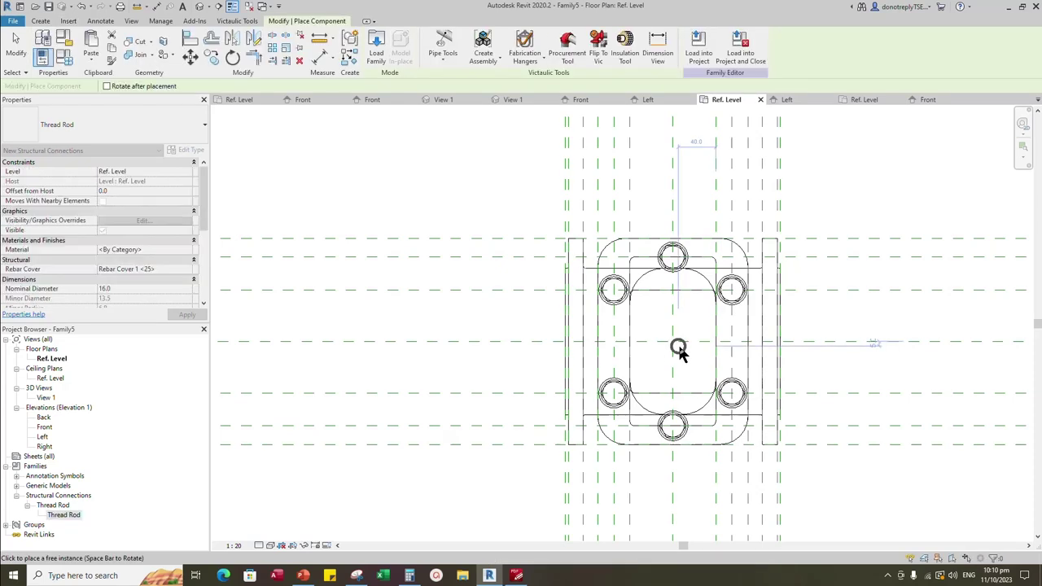
left_click(678, 349)
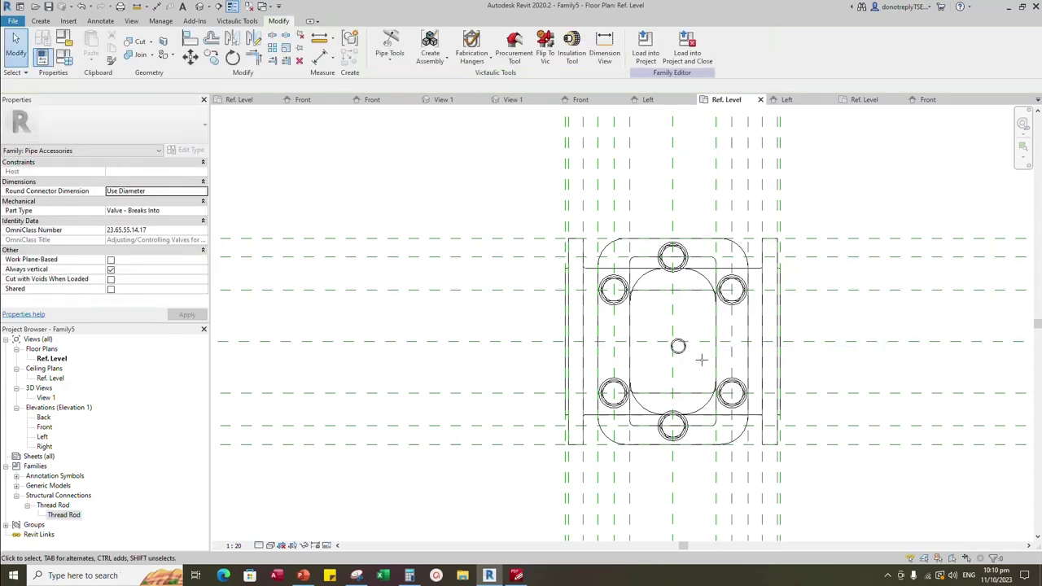
Align the thread rod with the vertical and horizontal centre reference planes, locking both alignments
left_click(193, 38)
left_click(672, 308)
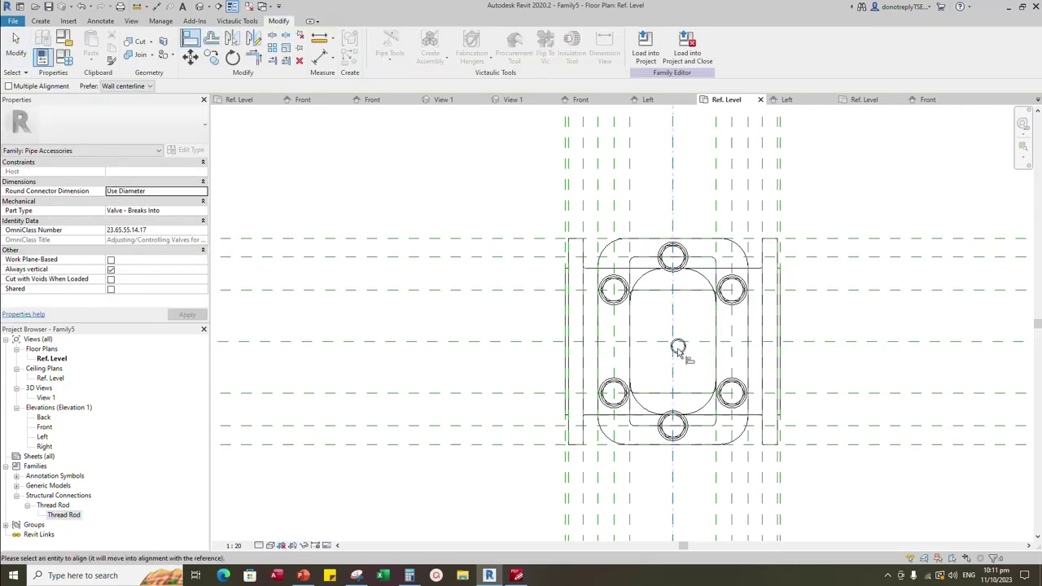
scroll(678, 348, "up", 3)
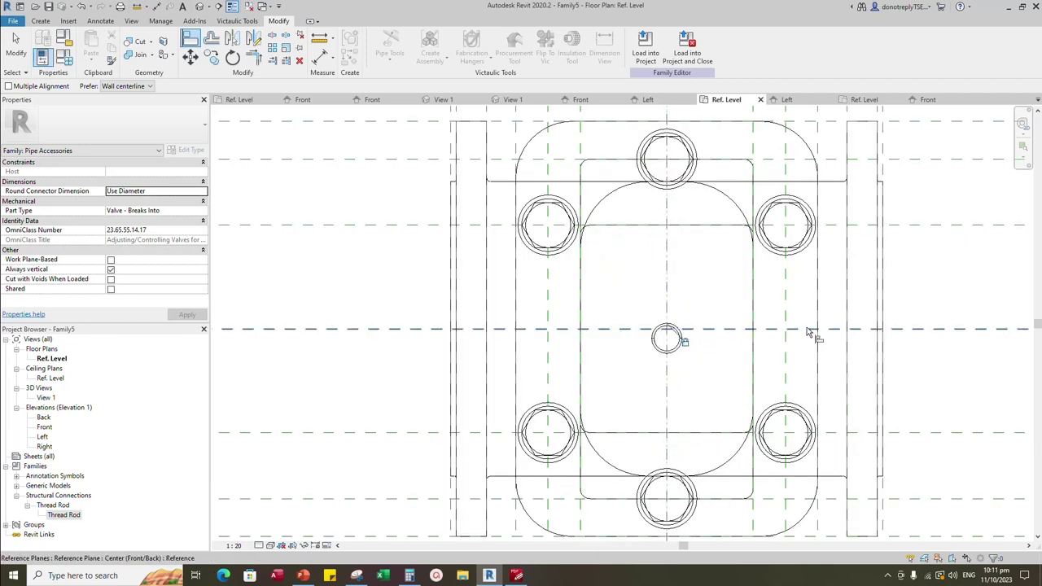
left_click(808, 332)
left_click(682, 341)
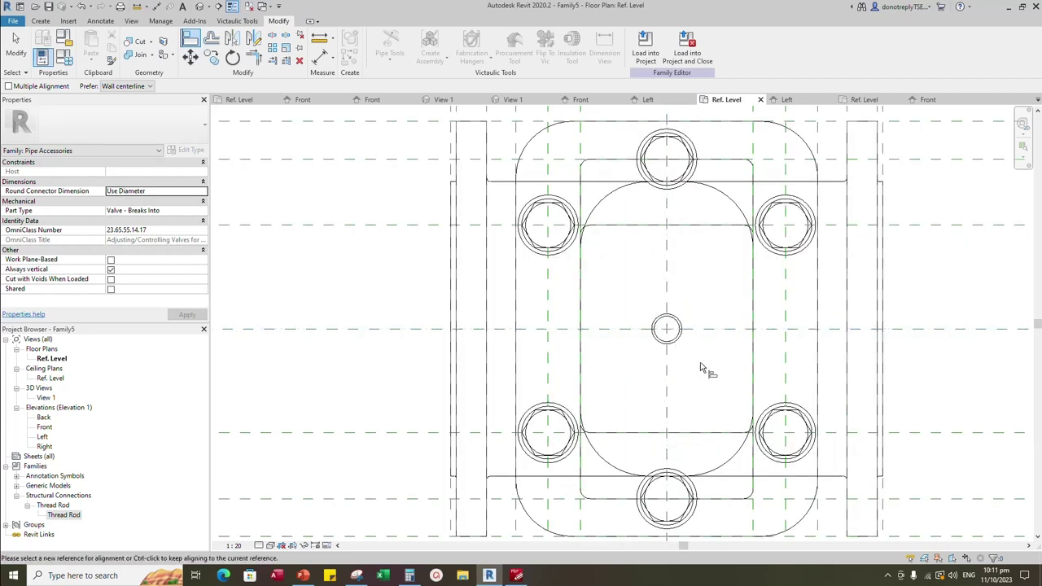
key("Escape")
Create an instance length parameter named SL, grouped under Dimensions, in the family types
scroll(770, 328, "down", 3)
left_click(41, 66)
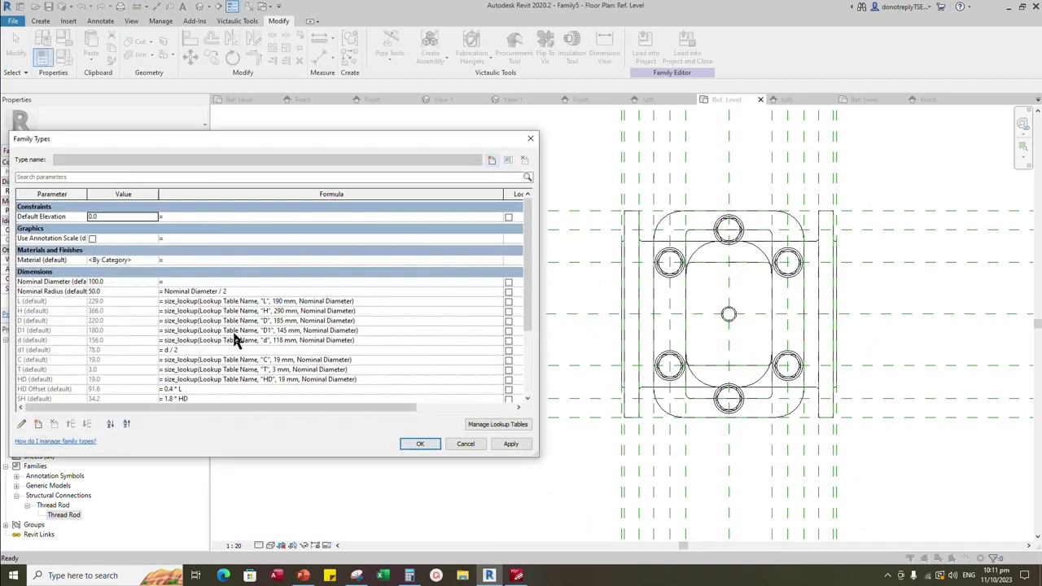
scroll(114, 371, "down", 5)
left_click(38, 424)
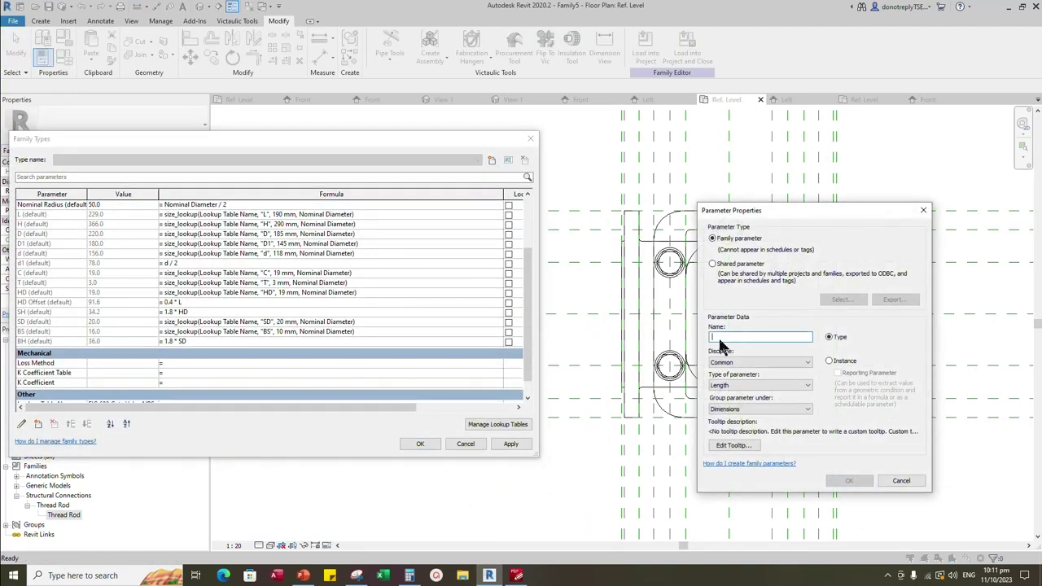
left_click(828, 360)
left_click(846, 478)
Reorder the SL parameter so it sits directly between SD and BS in the Dimensions group
left_click(49, 255)
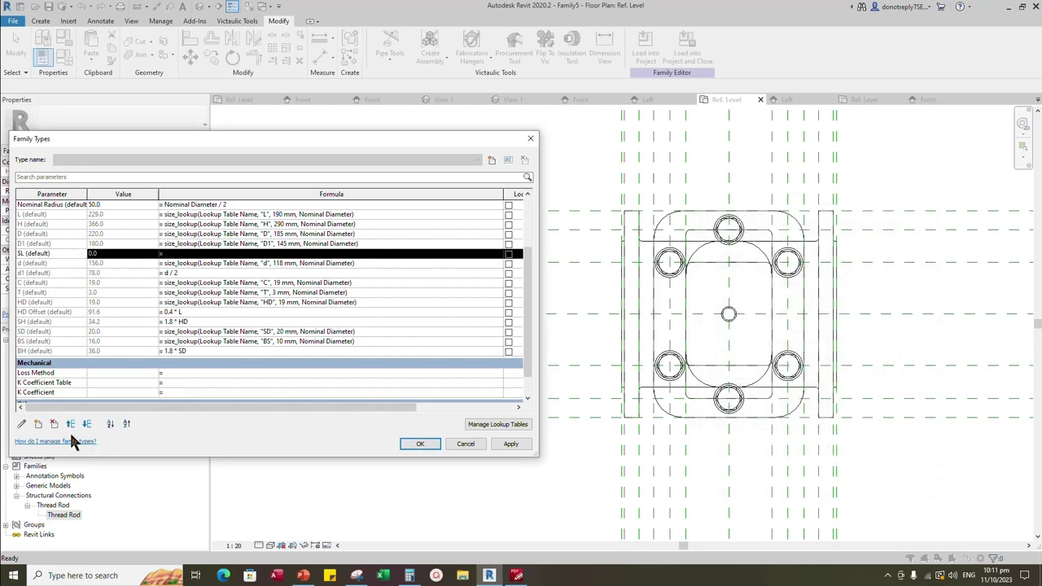
left_click(87, 424)
left_click(87, 424)
left_click(87, 424)
left_click(87, 423)
left_click(87, 424)
left_click(87, 424)
left_click(87, 424)
left_click(87, 424)
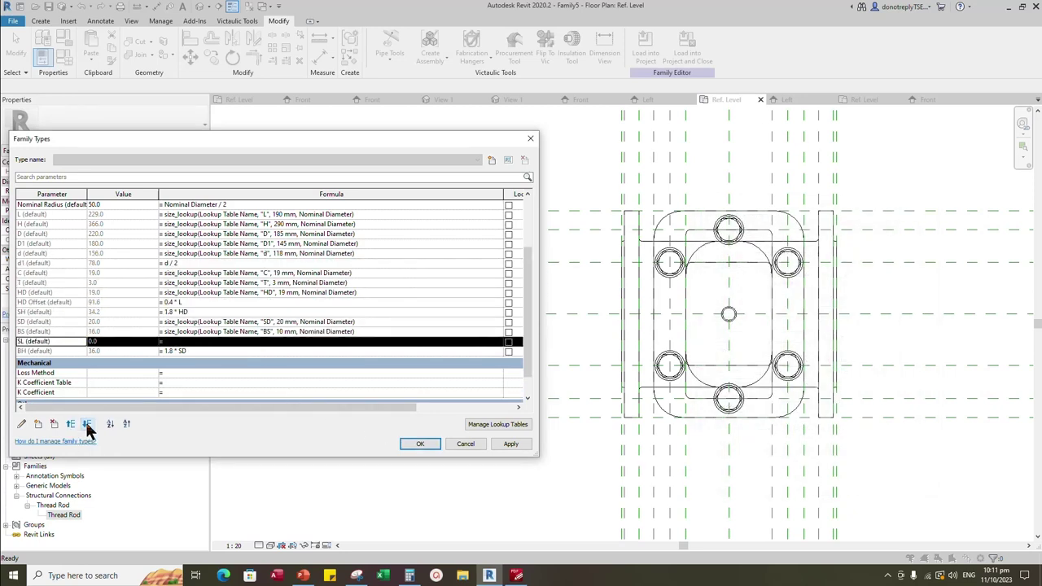
left_click(71, 424)
Give the SL parameter the formula H - (d / 2) and accept the family types changes
left_click(169, 342)
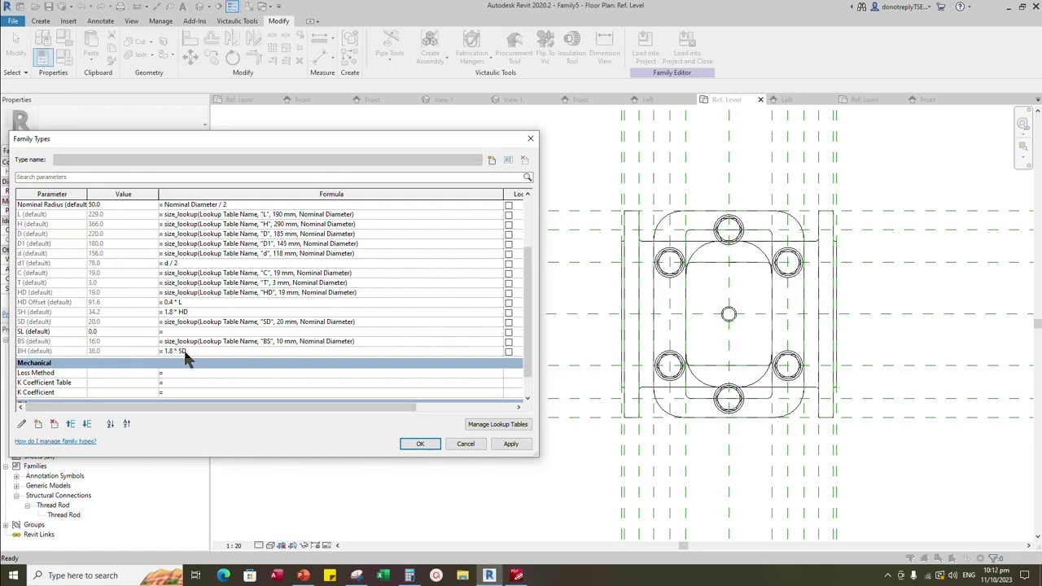
left_click(506, 444)
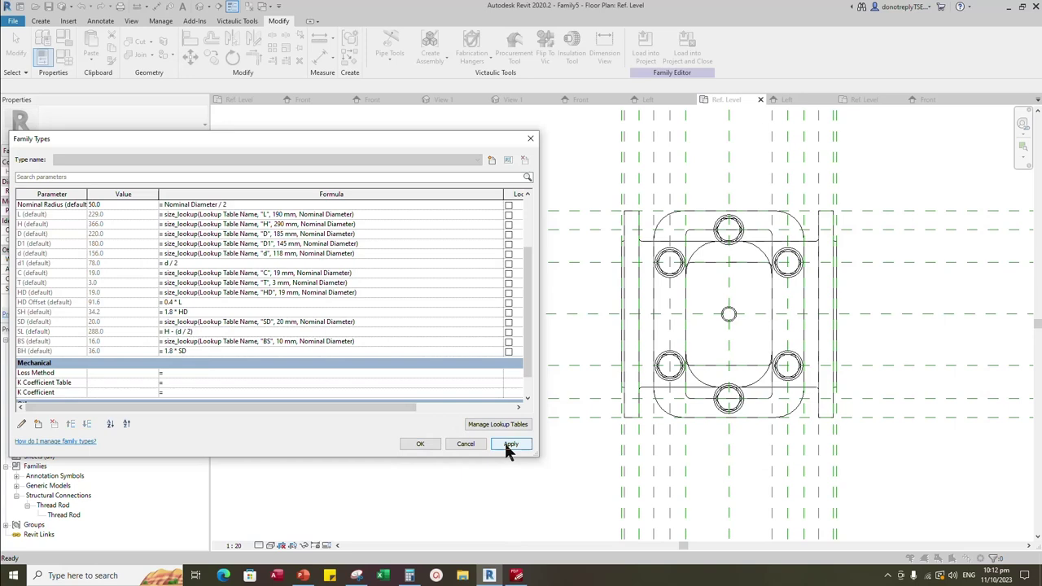
left_click(422, 444)
Associate the central thread rod's Length with the family parameter SL
left_click(732, 315)
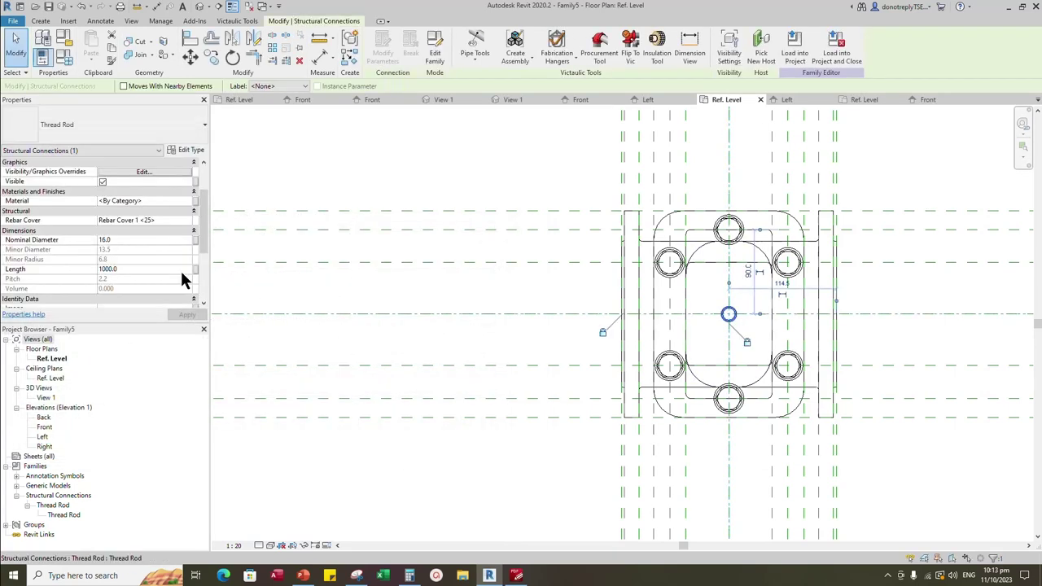
scroll(181, 271, "up", 1)
scroll(181, 273, "down", 1)
left_click(198, 271)
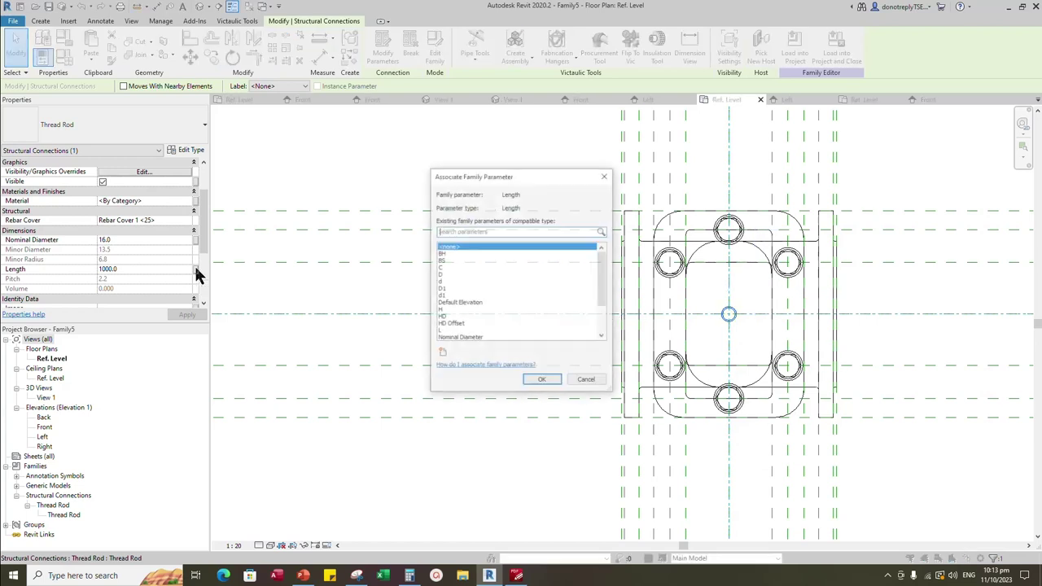
scroll(488, 297, "down", 1)
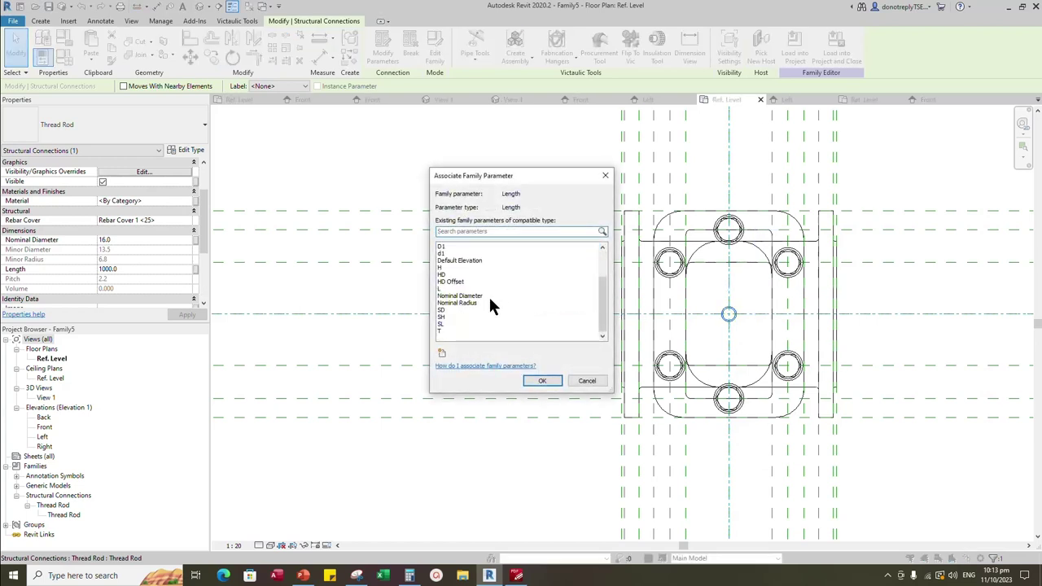
left_click(442, 325)
left_click(542, 380)
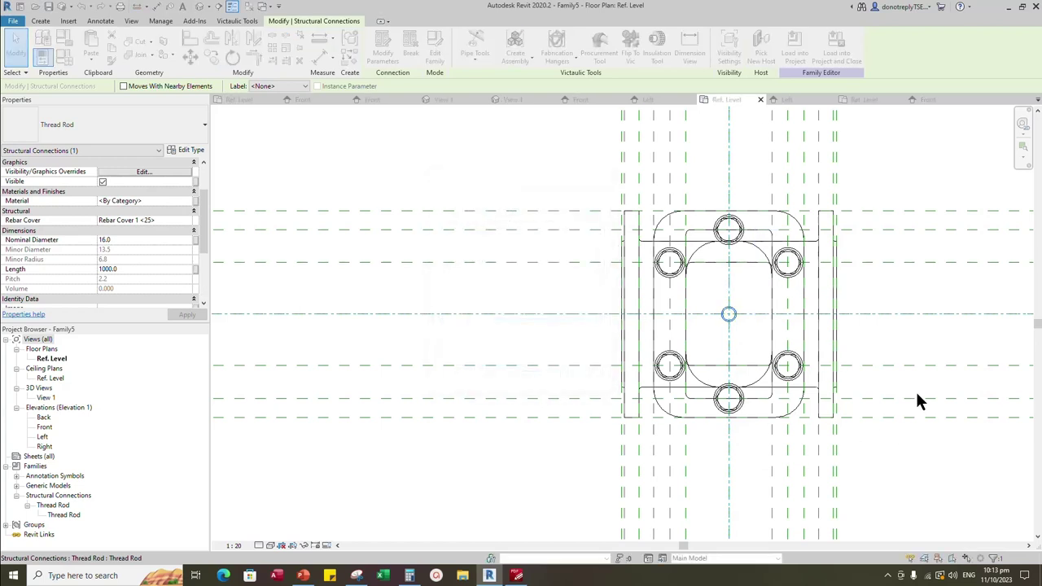
Associate the central thread rod's Nominal Diameter with a family parameter and clear the selection
left_click(196, 240)
left_click(466, 310)
left_click(545, 383)
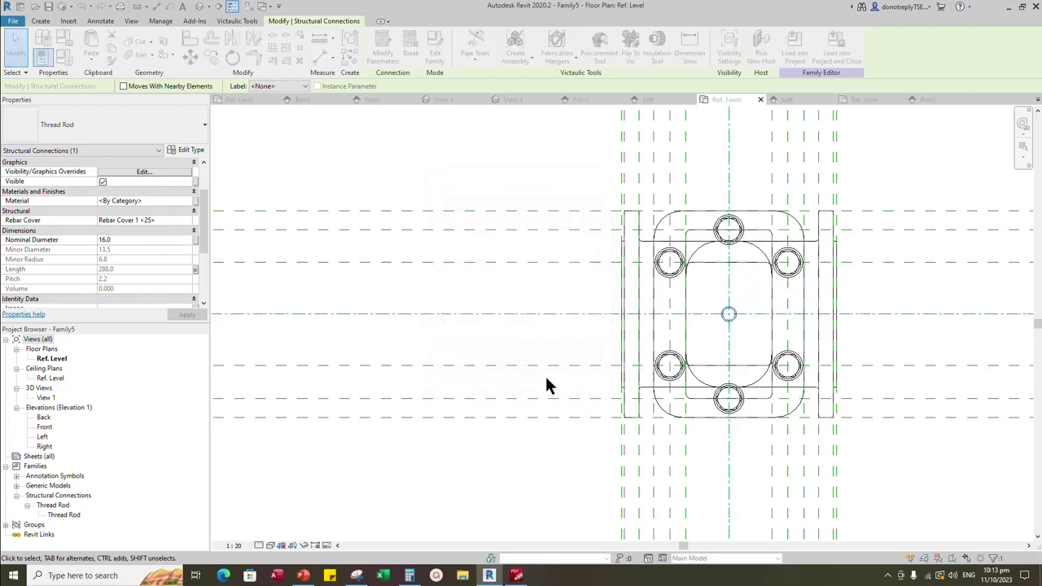
left_click(540, 334)
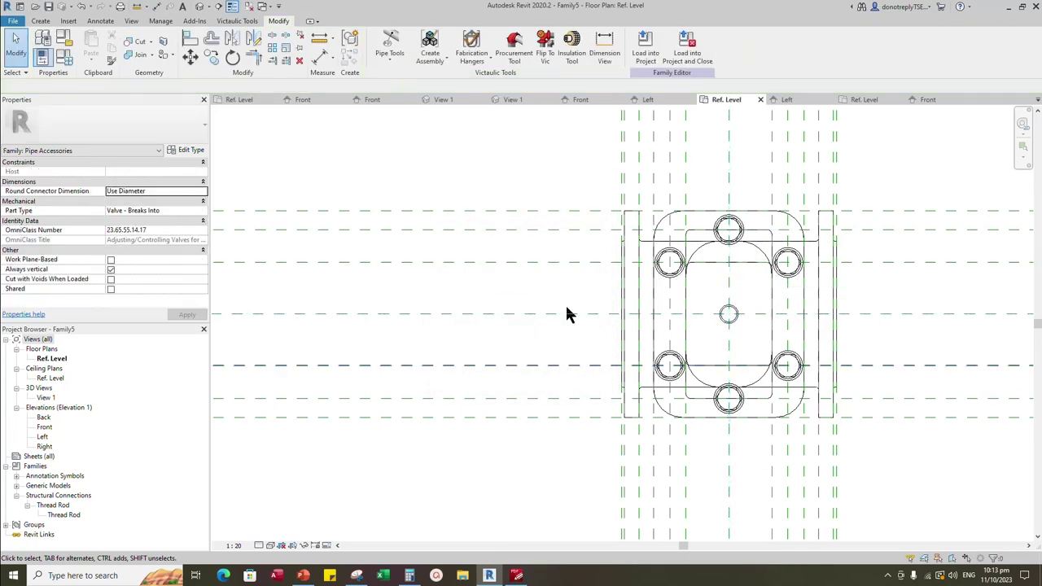
Open the Front elevation and set its visual style to Wireframe
left_click(580, 100)
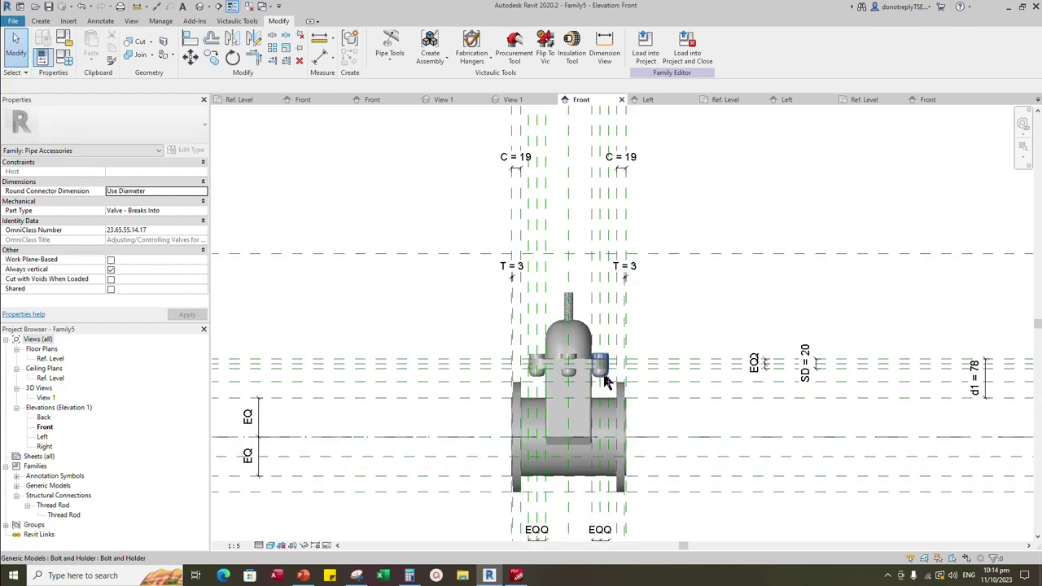
left_click(294, 543)
left_click(297, 487)
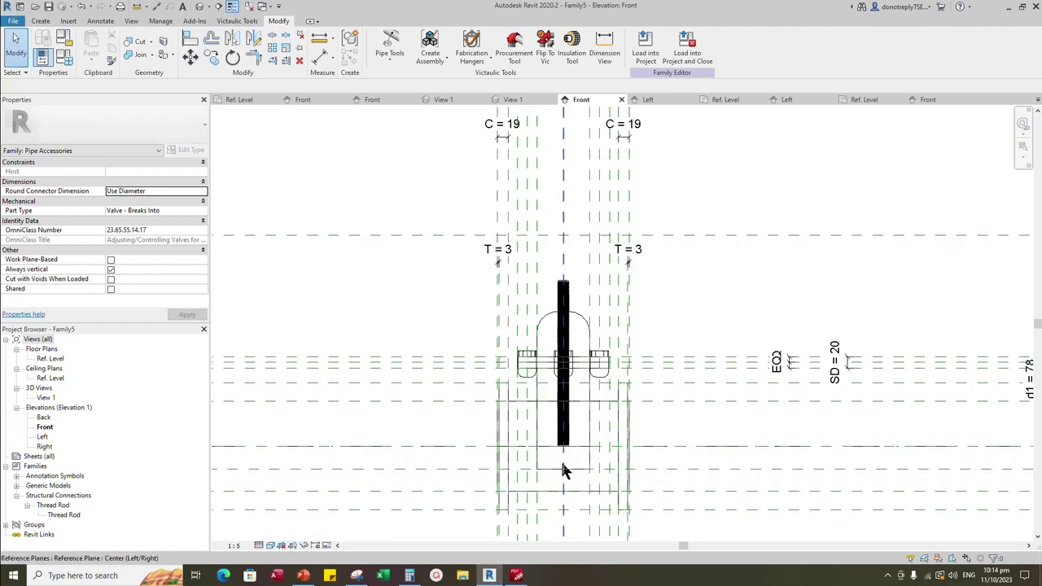
Align the thread rod's upper end with the topmost horizontal reference plane in the Front elevation and check the result in 3D
left_click(593, 423)
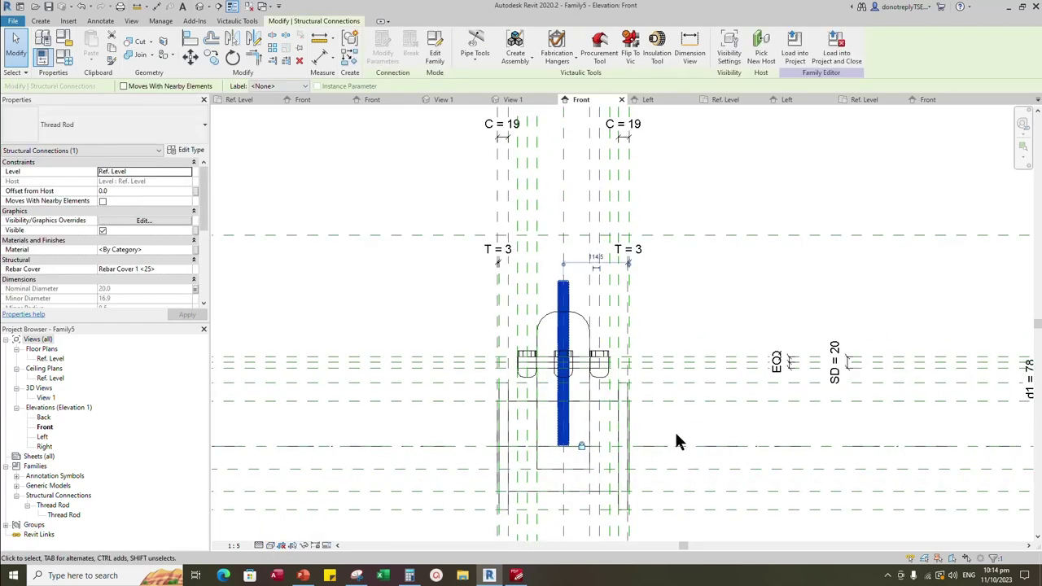
key("Up")
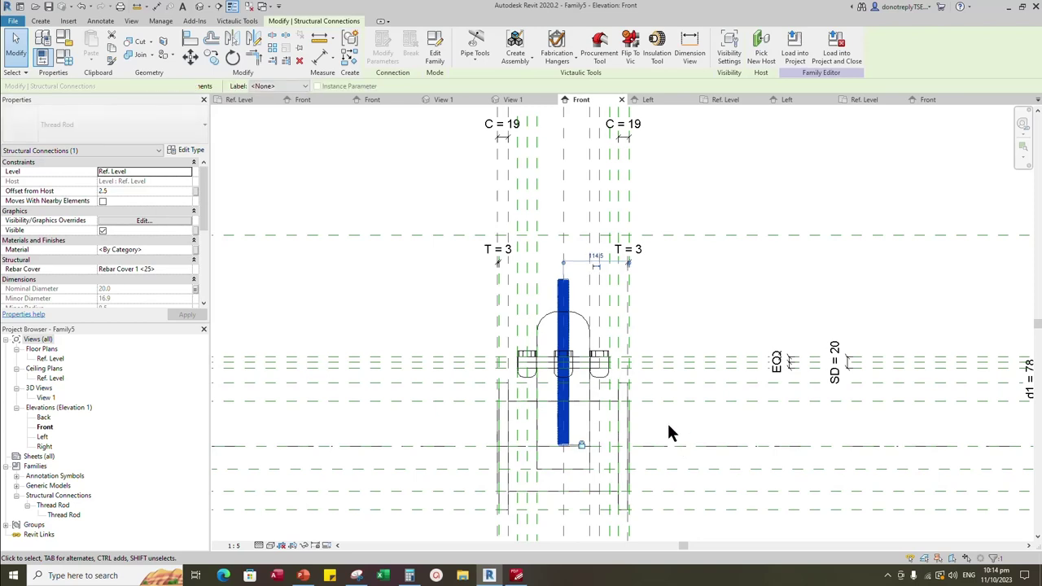
left_click(192, 39)
left_click(677, 236)
scroll(565, 276, "up", 3)
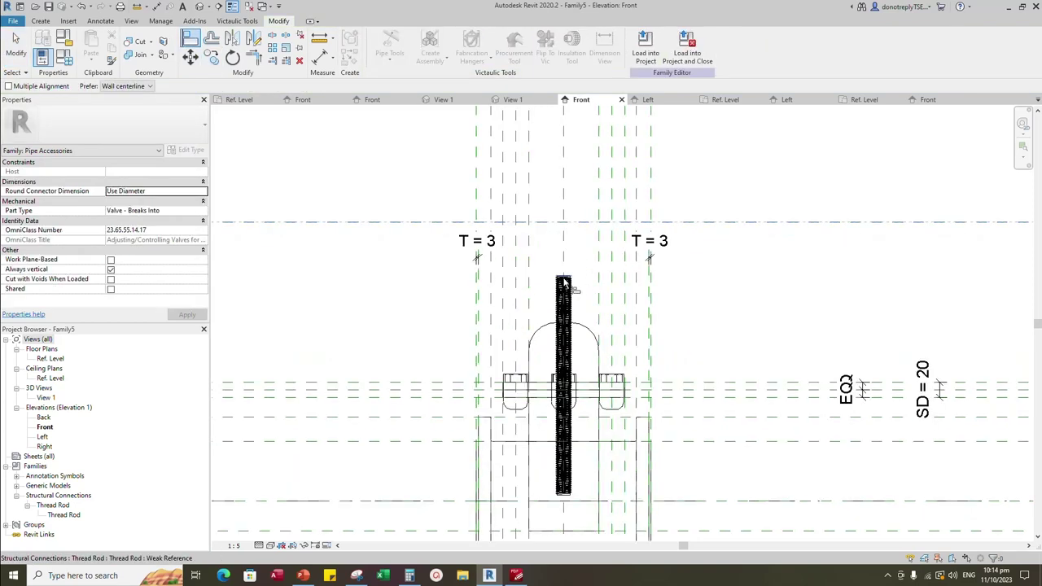
left_click(566, 276)
scroll(767, 318, "down", 2)
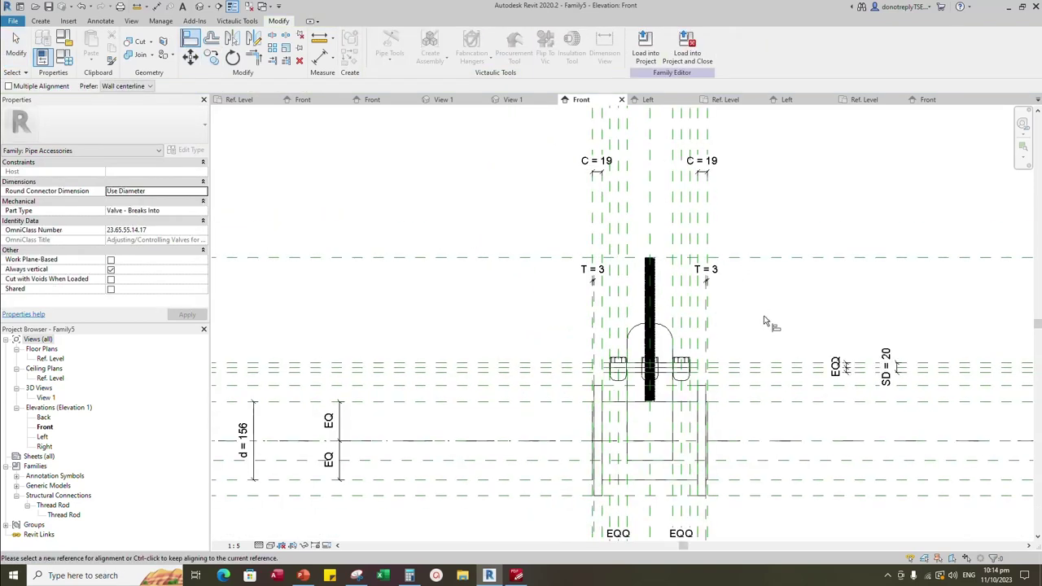
key("Escape")
key("Escape")
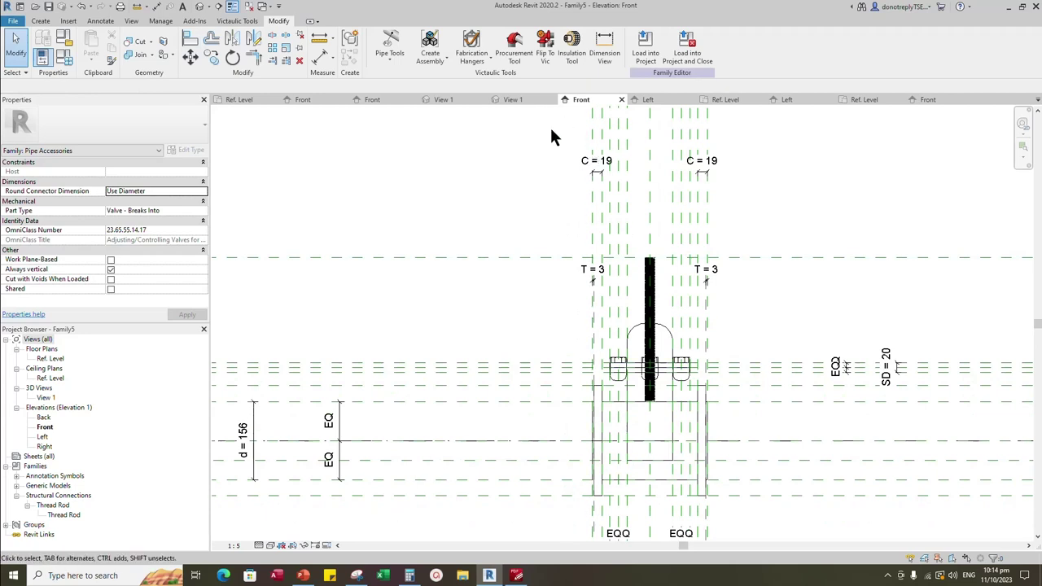
left_click(515, 100)
scroll(772, 318, "down", 1)
scroll(830, 211, "up", 3)
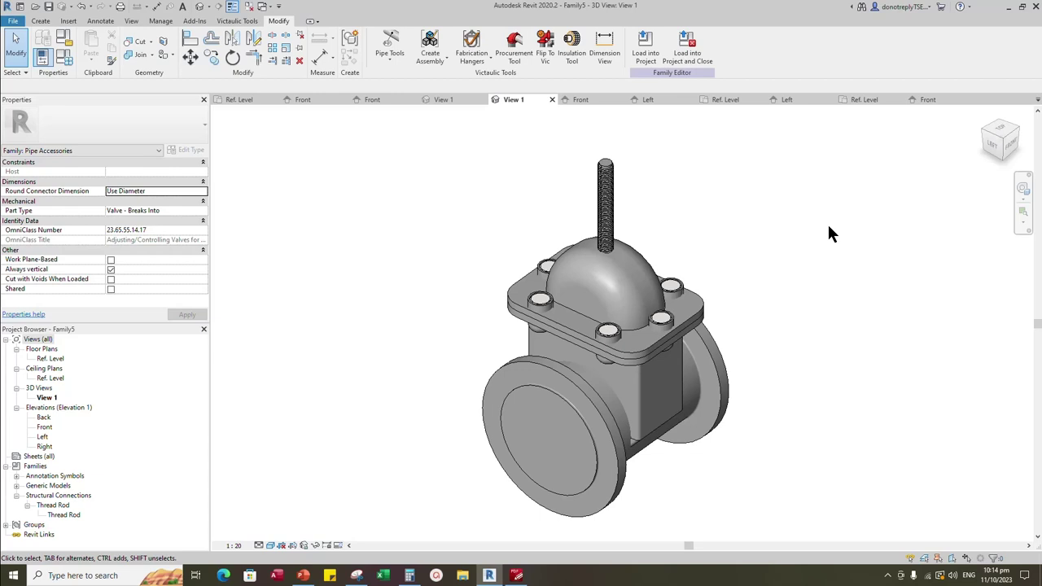
In the Left elevation, add a reference plane offset 91.6 mm below the plane at the stem's top
left_click(645, 99)
scroll(725, 339, "down", 3)
scroll(710, 201, "up", 1)
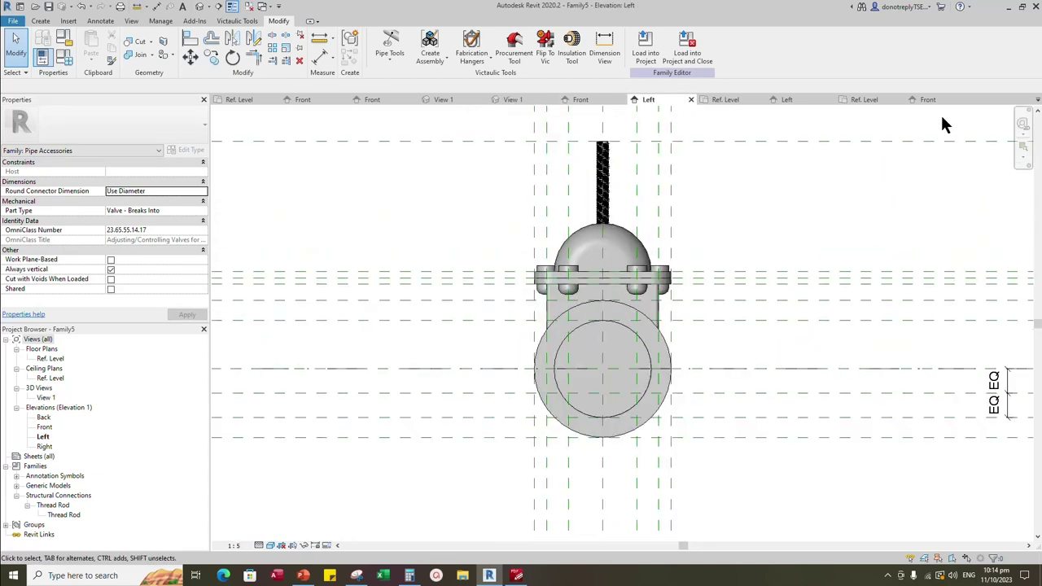
scroll(692, 157, "down", 1)
key("r")
key("p")
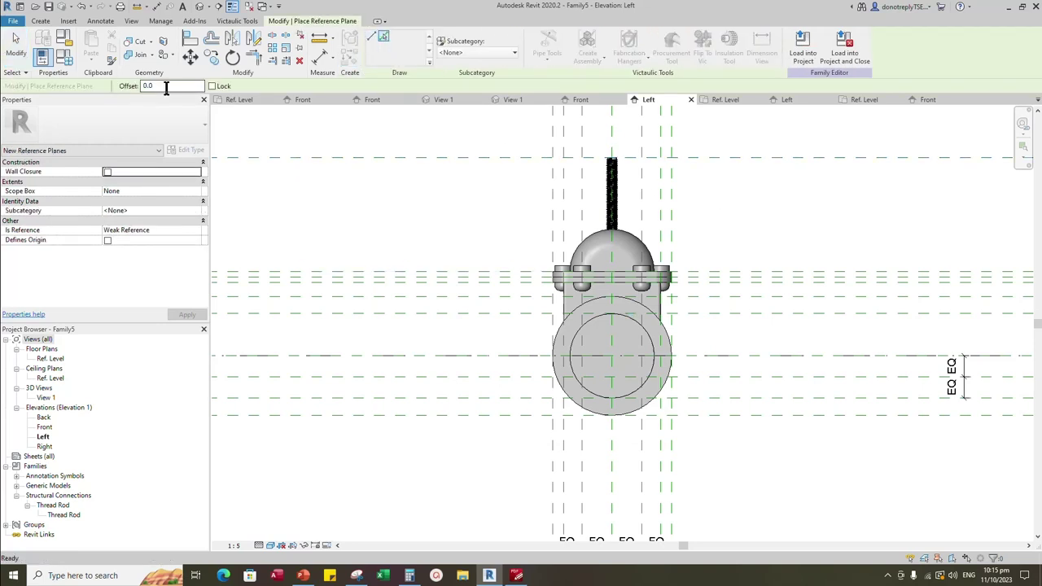
type("91.6")
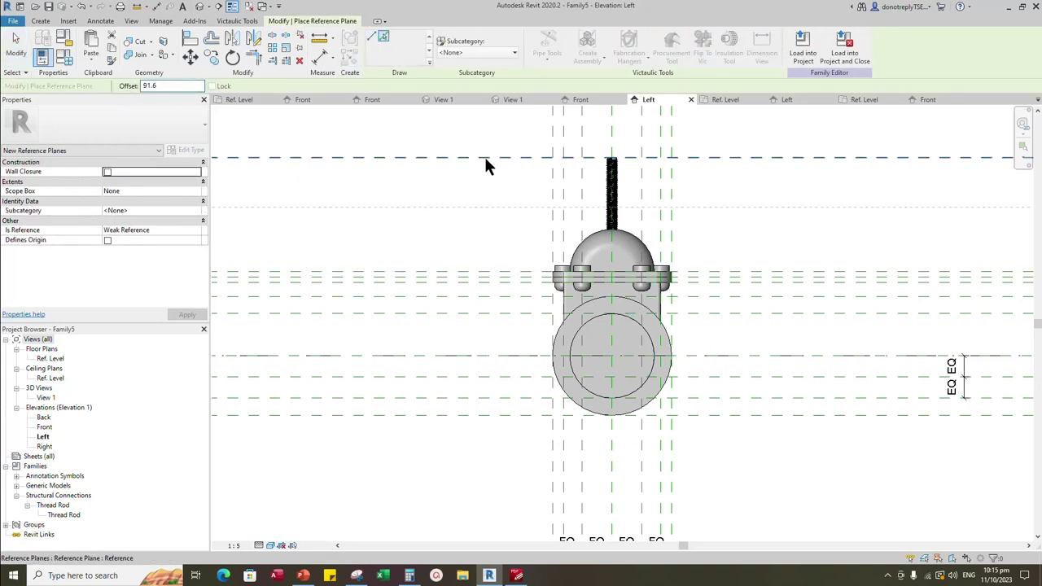
Add an aligned dimension between the new reference plane and the plane at the stem's top
left_click(322, 55)
left_click(452, 208)
left_click(442, 158)
scroll(499, 206, "down", 3)
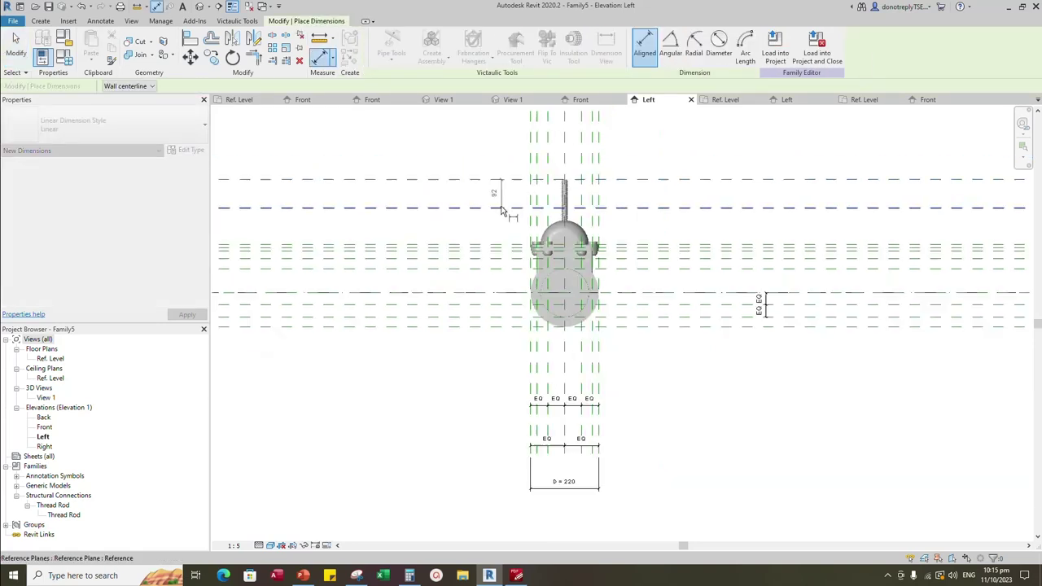
left_click(437, 160)
key("Escape")
key("Escape")
Label the new dimension between the two upper reference planes with the HD Offset parameter
left_click(437, 200)
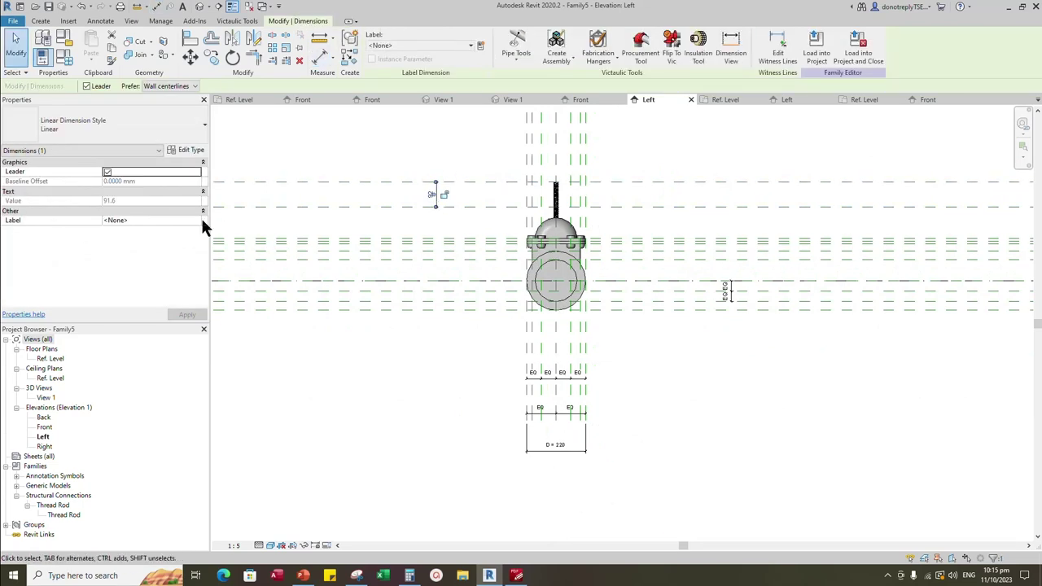
left_click(196, 220)
scroll(168, 252, "down", 2)
left_click(139, 261)
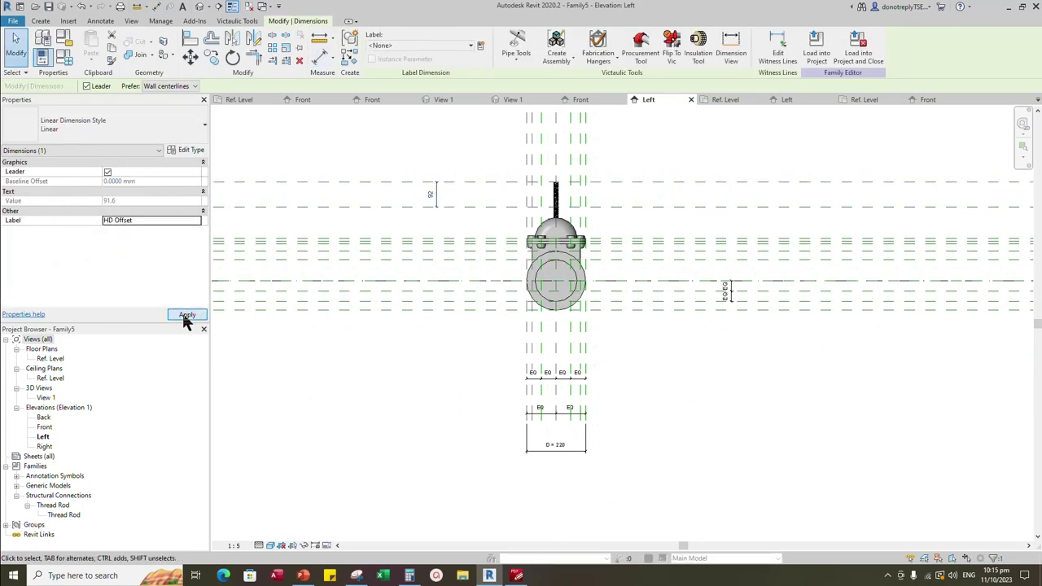
left_click(186, 315)
left_click(406, 324)
Set the Left elevation's visual style to Wireframe
scroll(457, 226, "up", 2)
scroll(704, 200, "up", 1)
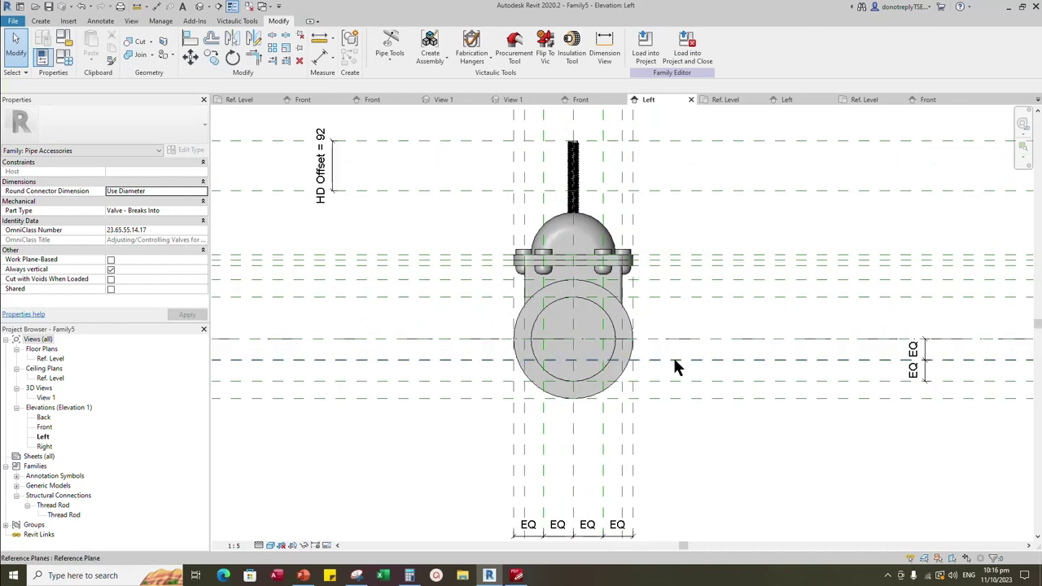
scroll(672, 359, "down", 1)
left_click(271, 546)
left_click(293, 479)
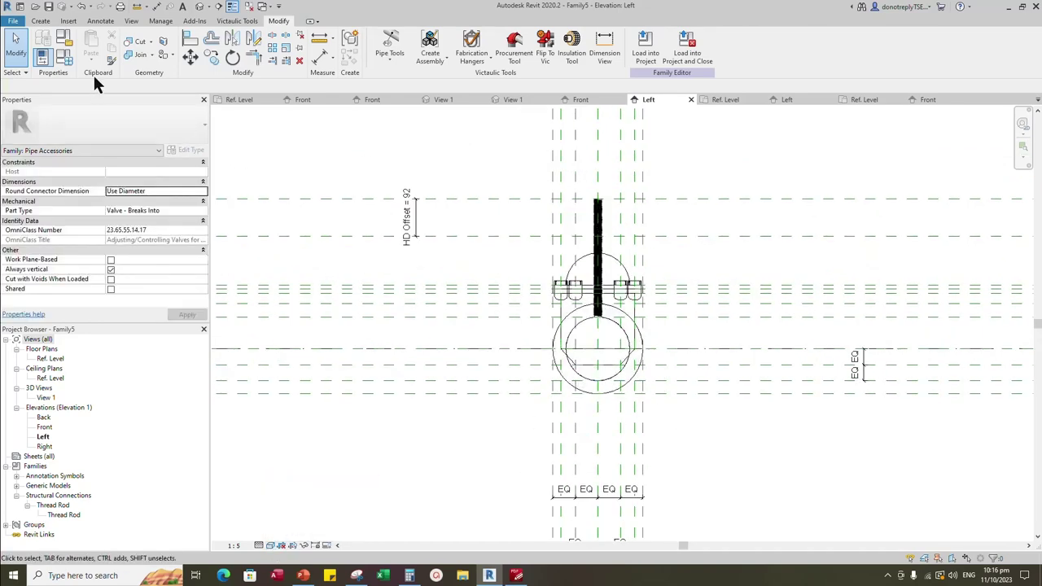
Start a Sweep and sketch a vertical path line along the stem's centre from the rod's lower end to the HD Offset reference plane
left_click(42, 22)
left_click(165, 50)
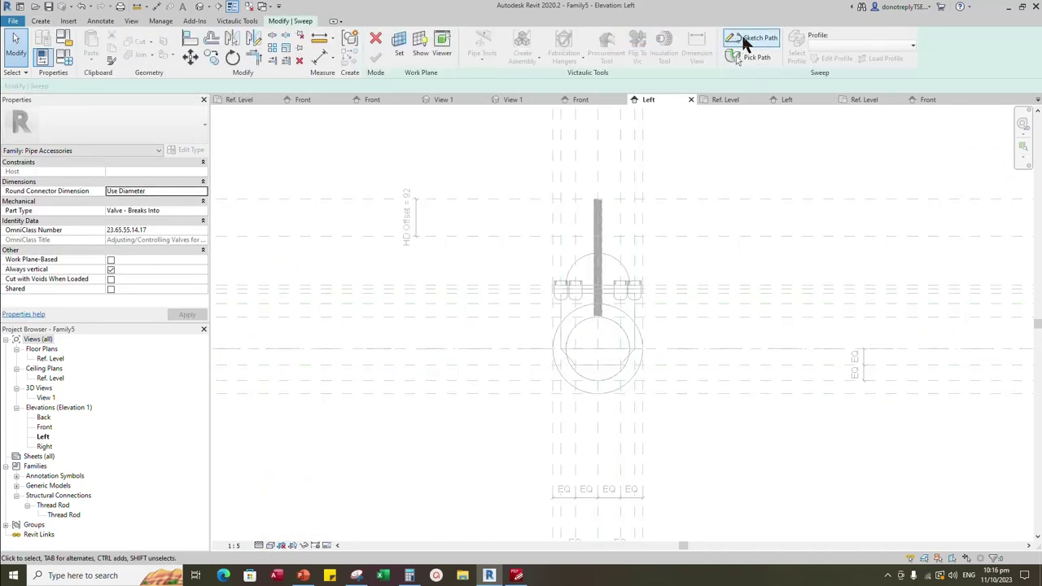
left_click(738, 50)
scroll(602, 316, "up", 3)
scroll(586, 319, "up", 2)
left_click(543, 302)
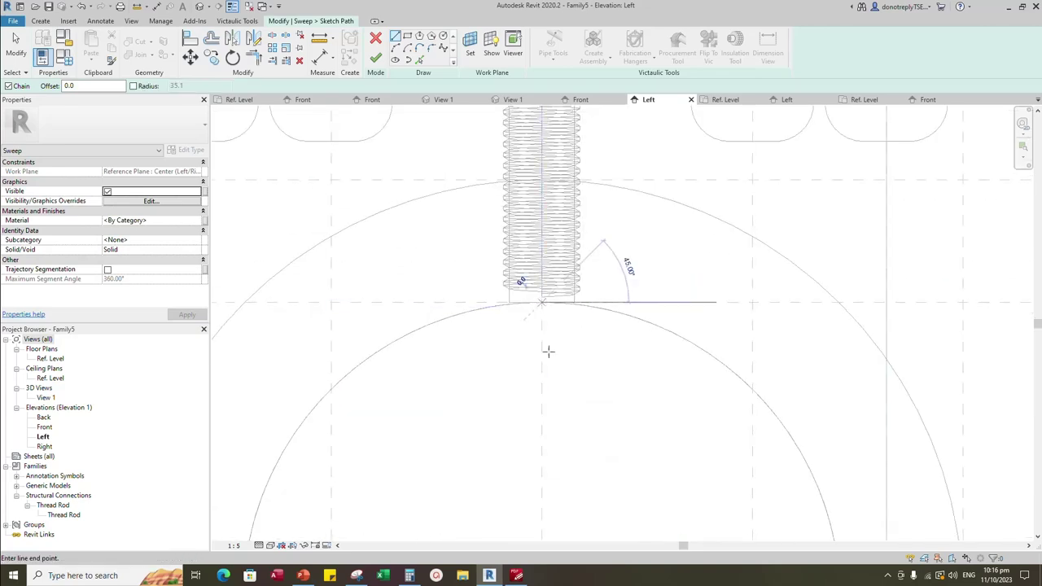
scroll(545, 344, "down", 4)
scroll(548, 344, "up", 5)
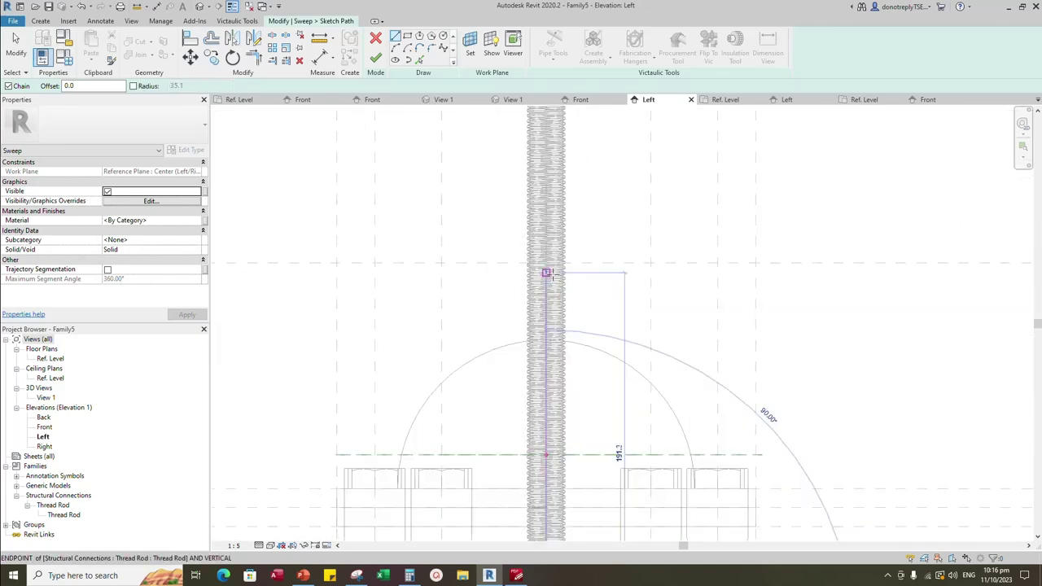
left_click(540, 257)
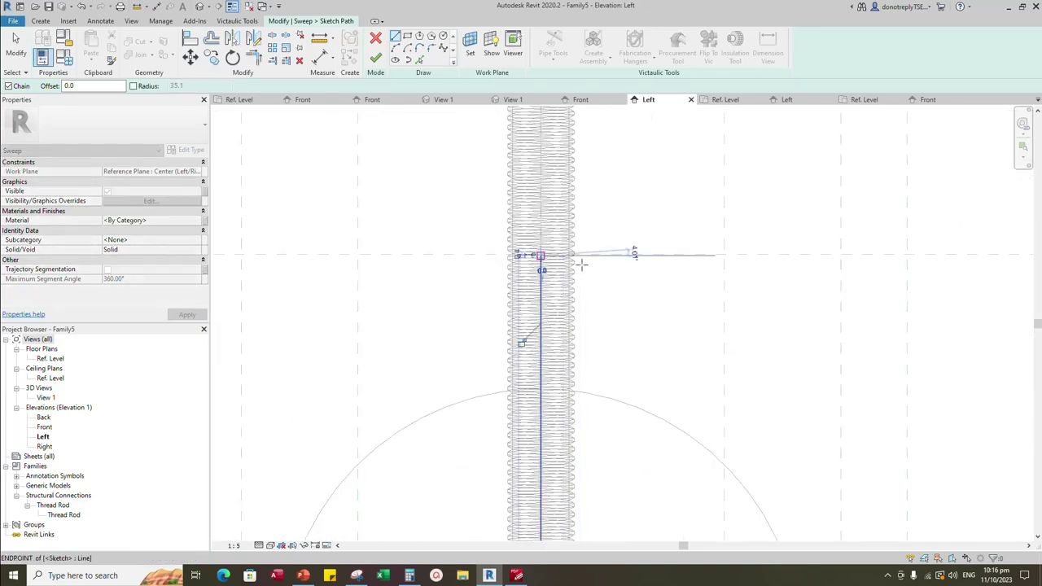
scroll(594, 276, "down", 3)
key("Escape")
key("Escape")
Align the path line's ends with the HD Offset reference plane and the plane at the rod's base, and finish the path
left_click(191, 39)
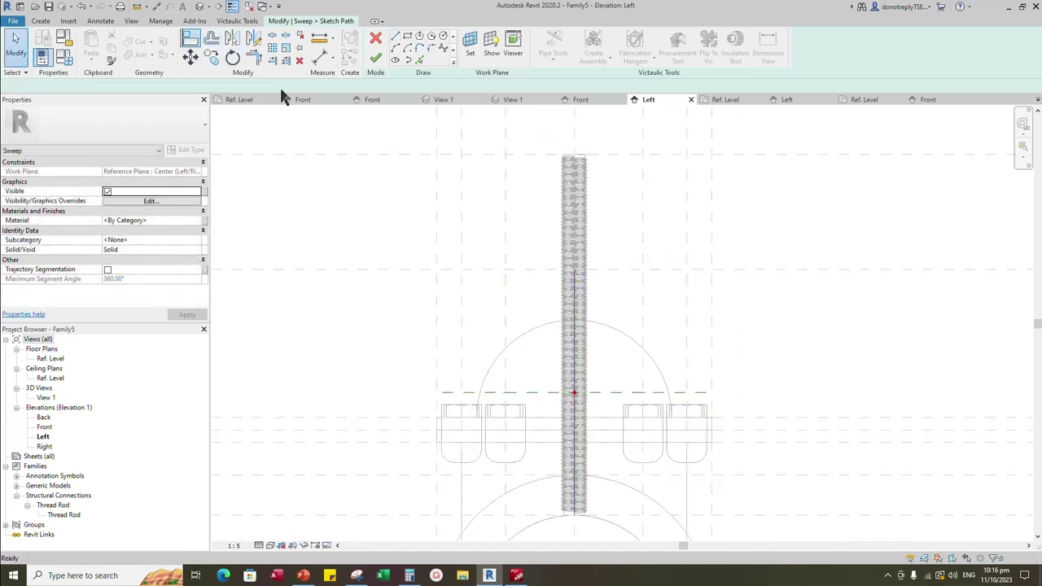
left_click(589, 269)
left_click(575, 271)
scroll(639, 240, "down", 1)
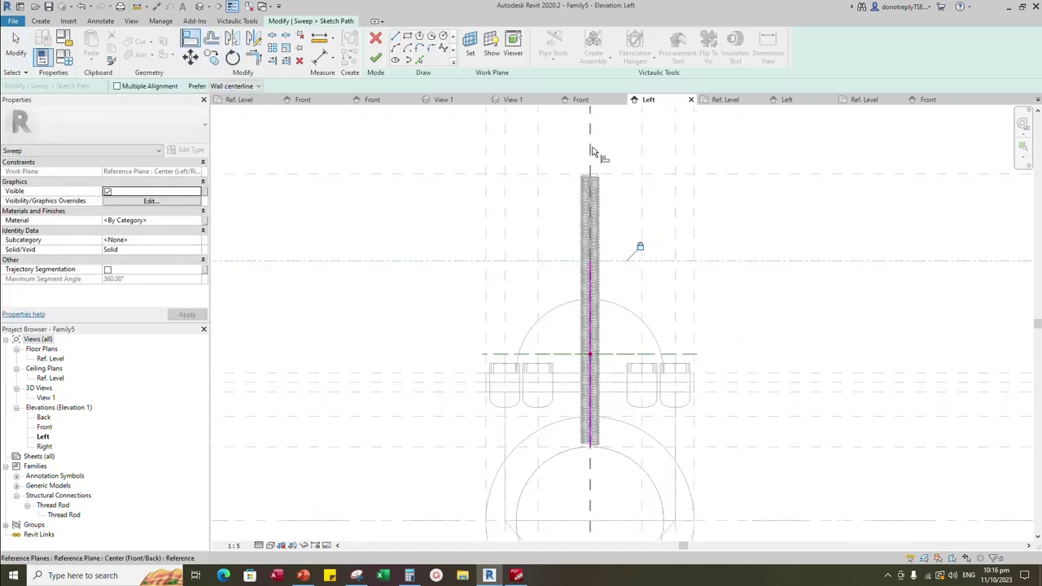
left_click(596, 446)
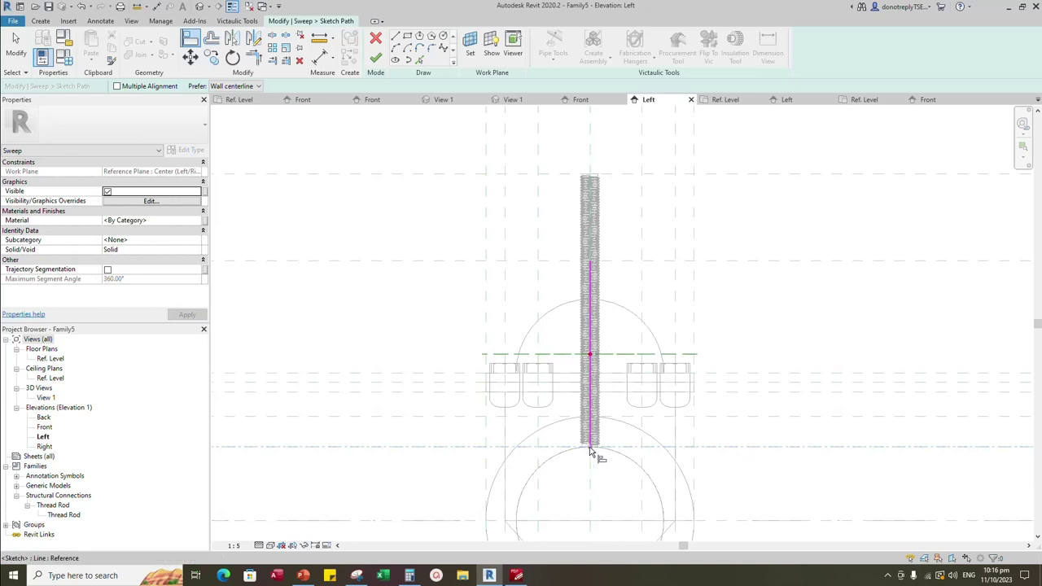
left_click(591, 451)
scroll(642, 430, "down", 1)
left_click(376, 59)
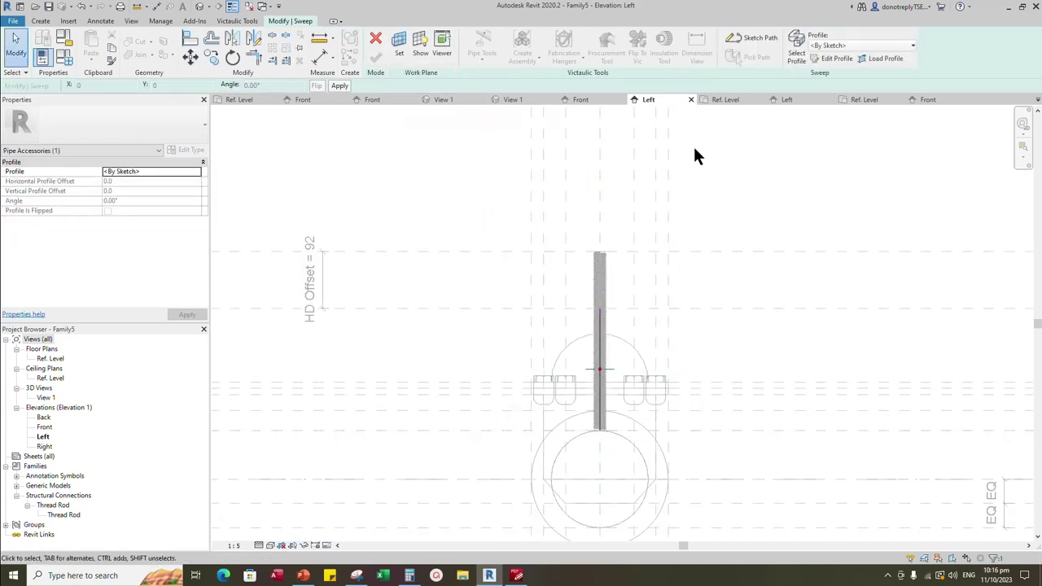
Open the sweep profile sketch in the Ref. Level plan and draw a circle of about 35 mm radius centred on the path point
left_click(521, 392)
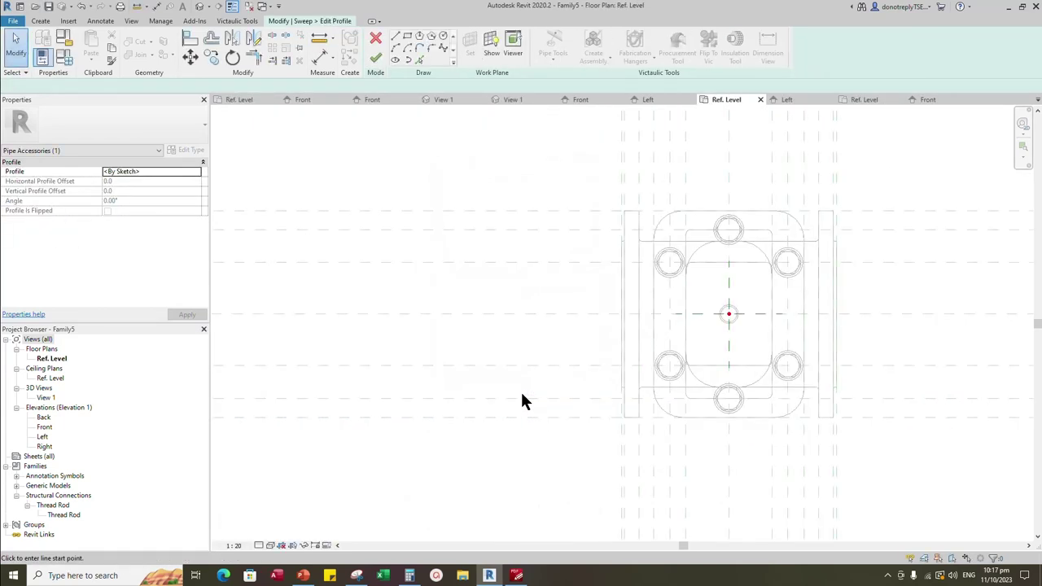
scroll(863, 329, "up", 4)
left_click(443, 36)
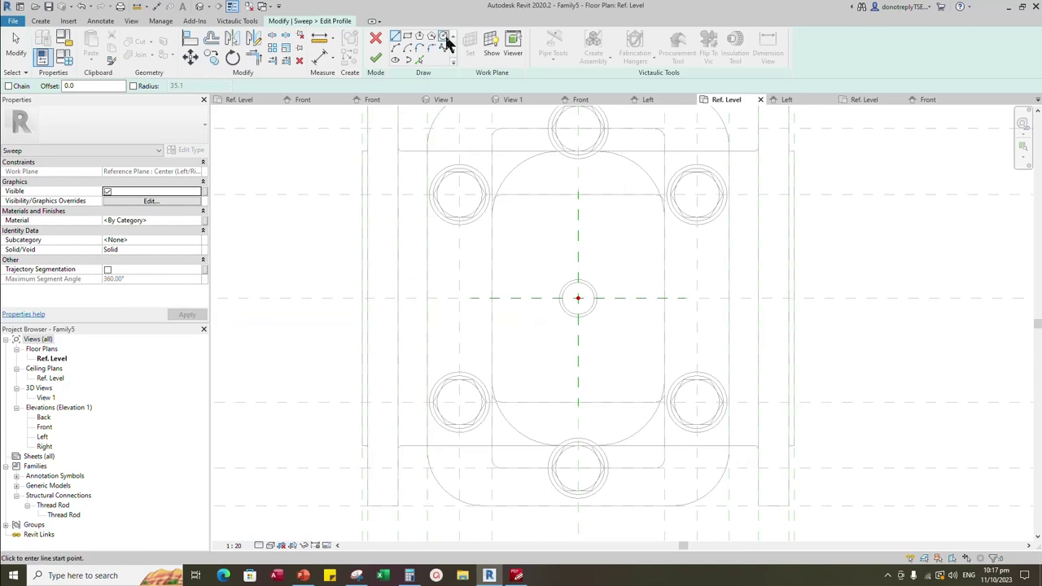
left_click(578, 298)
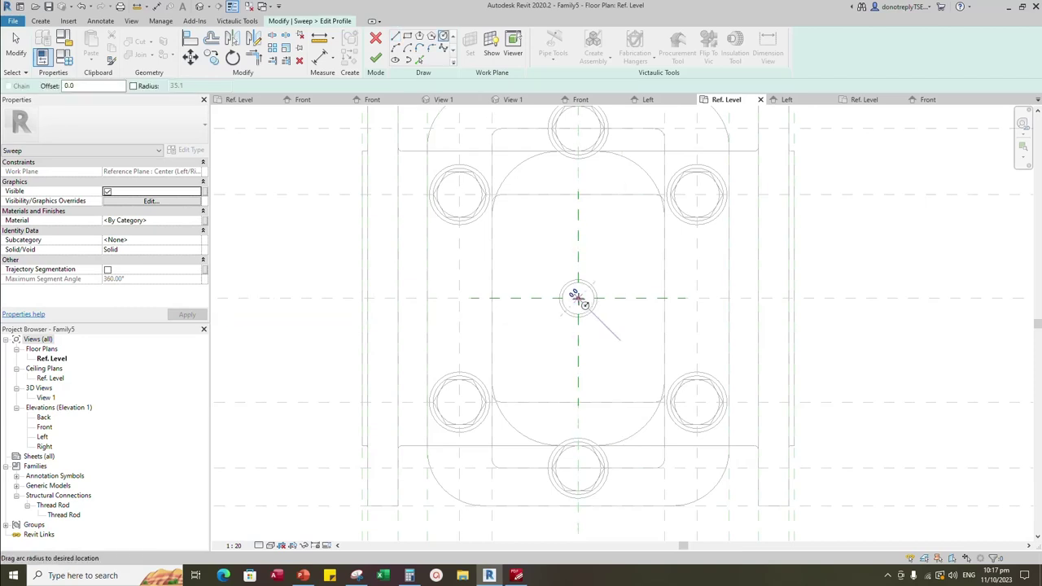
left_click(645, 298)
key("Escape")
key("Escape")
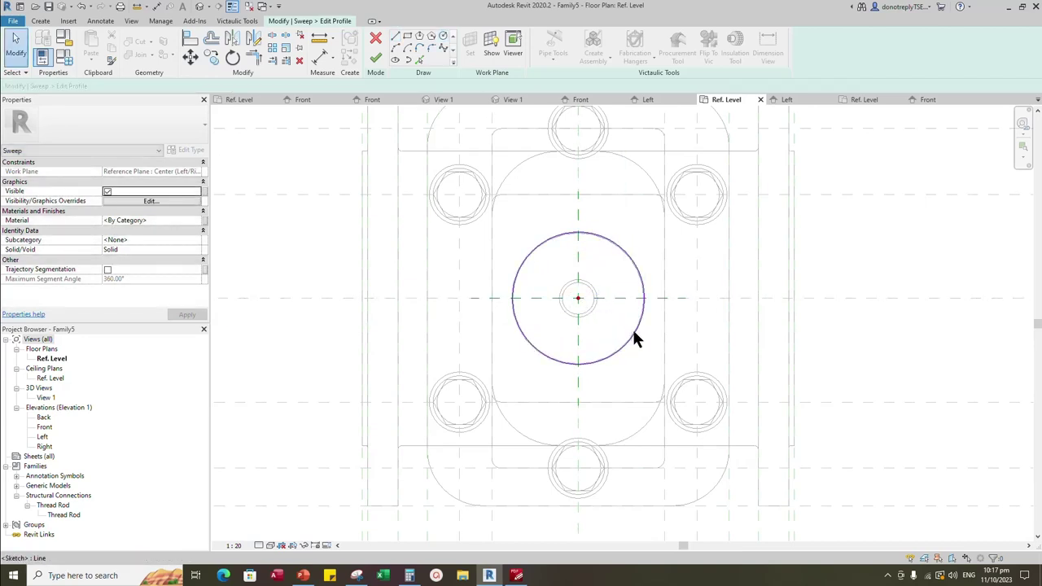
Set the radius of the sweep profile's circle to 34.1 mm
left_click(633, 337)
left_click(605, 316)
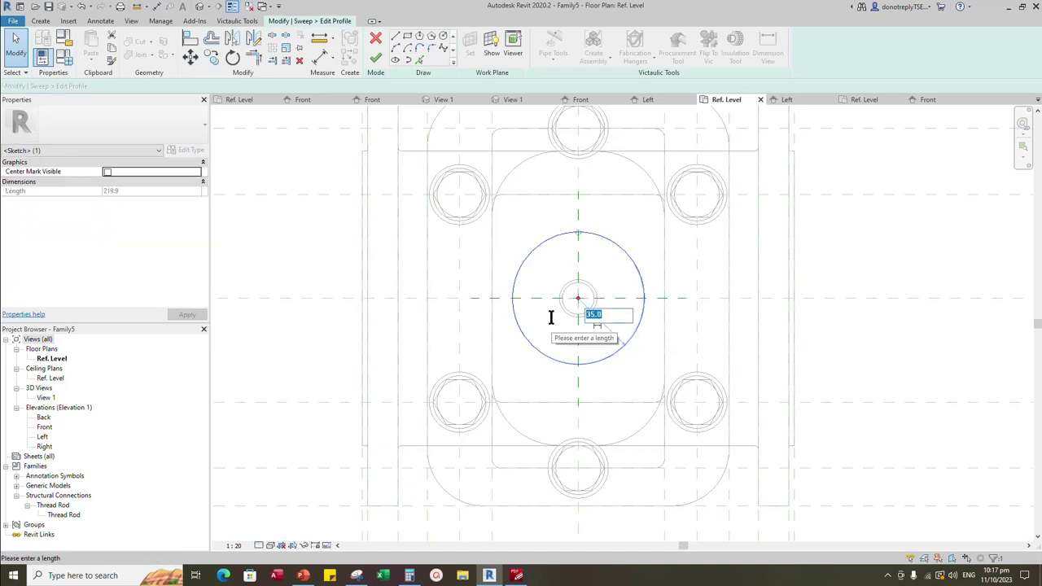
type("34.1")
key("Return")
left_click(837, 331)
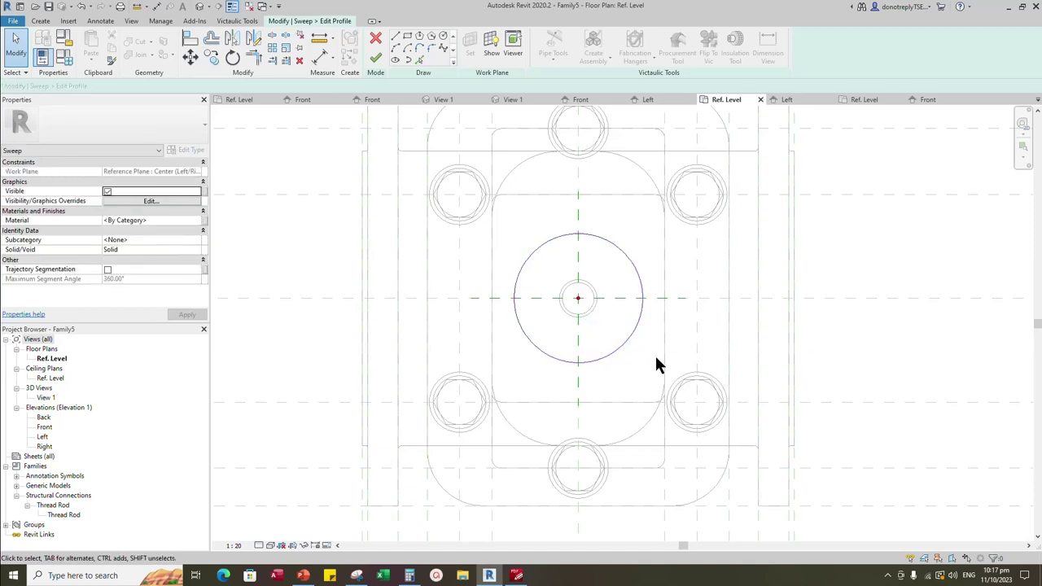
Sketch a second profile circle of about 20 mm radius centred on the first circle's upper quadrant and select it
left_click(439, 38)
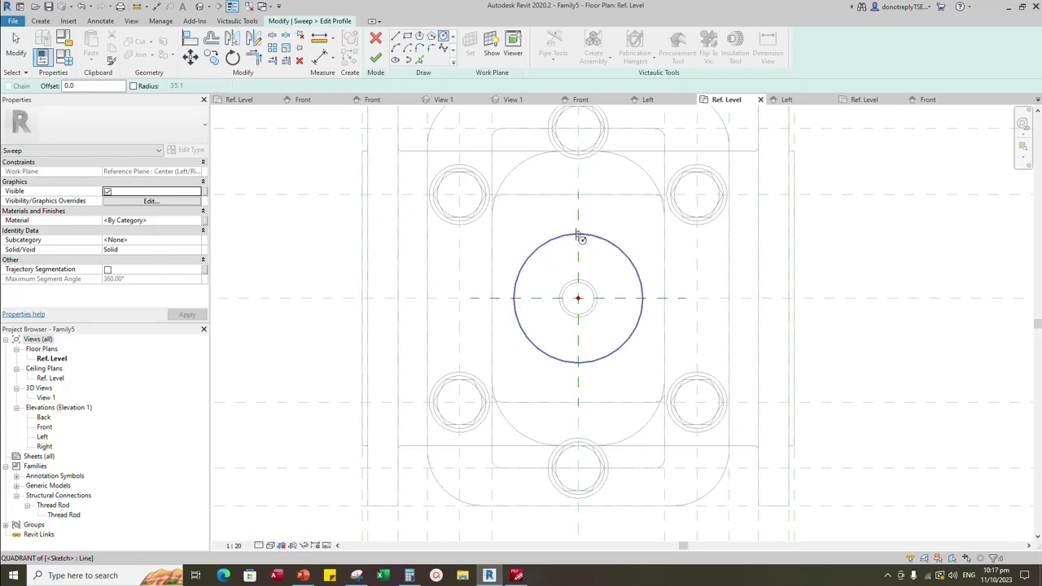
left_click(578, 235)
left_click(621, 239)
key("Escape")
key("Escape")
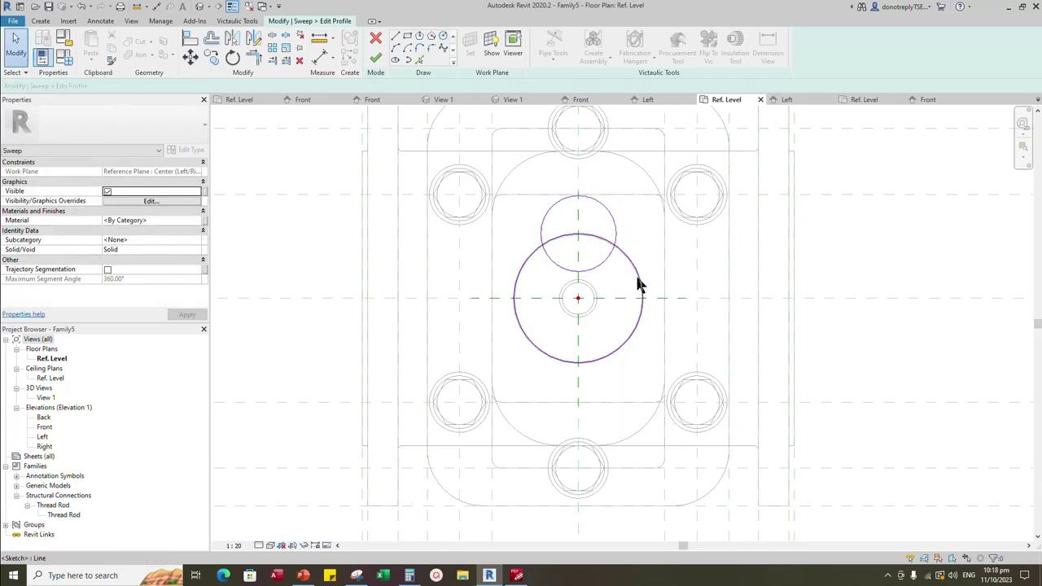
left_click(615, 243)
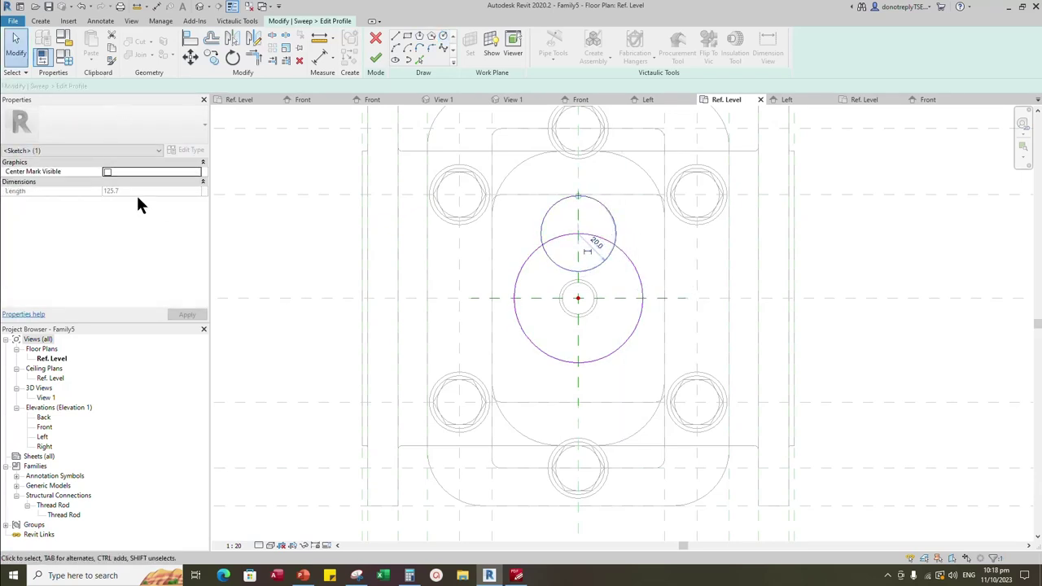
Show the small profile circle's centre mark and dimension its centre from the horizontal centre reference plane
left_click(106, 172)
key("Escape")
left_click(319, 57)
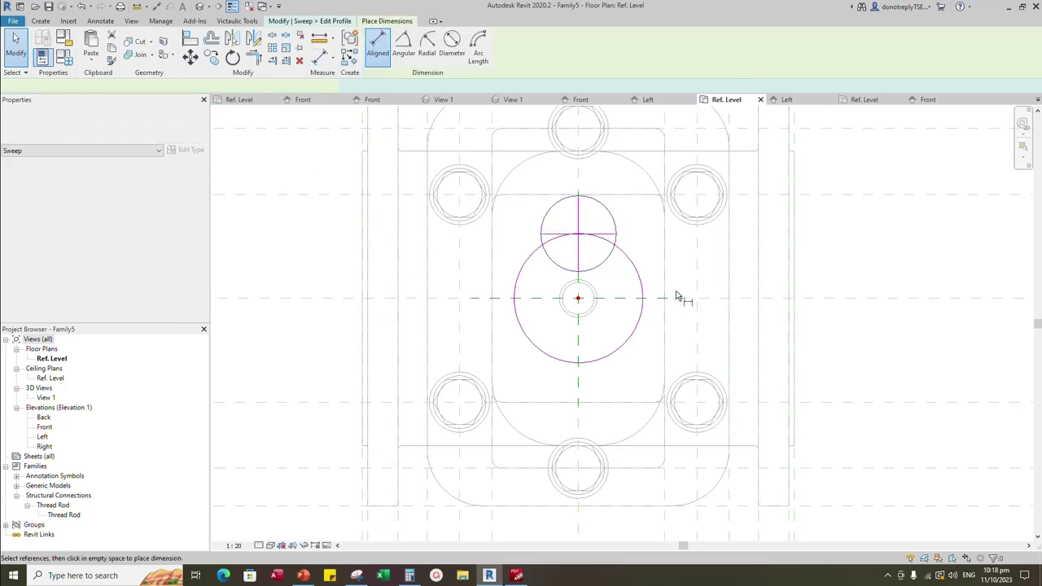
left_click(687, 299)
left_click(613, 235)
scroll(544, 273, "up", 1)
scroll(739, 272, "down", 5)
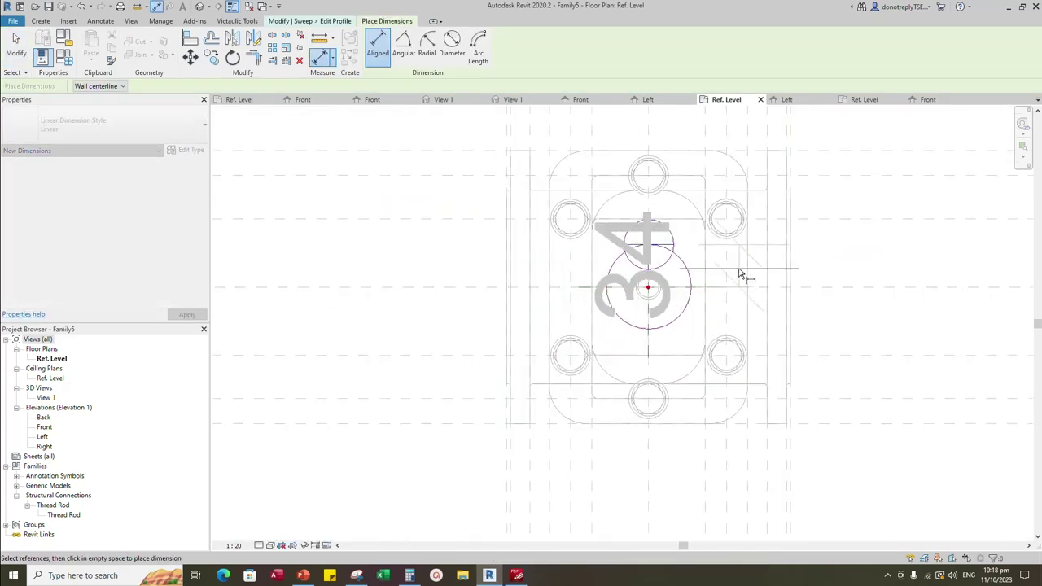
left_click(903, 273)
Set the view scale to 1:5 and label the small circle's centre dimension with the SH parameter
left_click(233, 545)
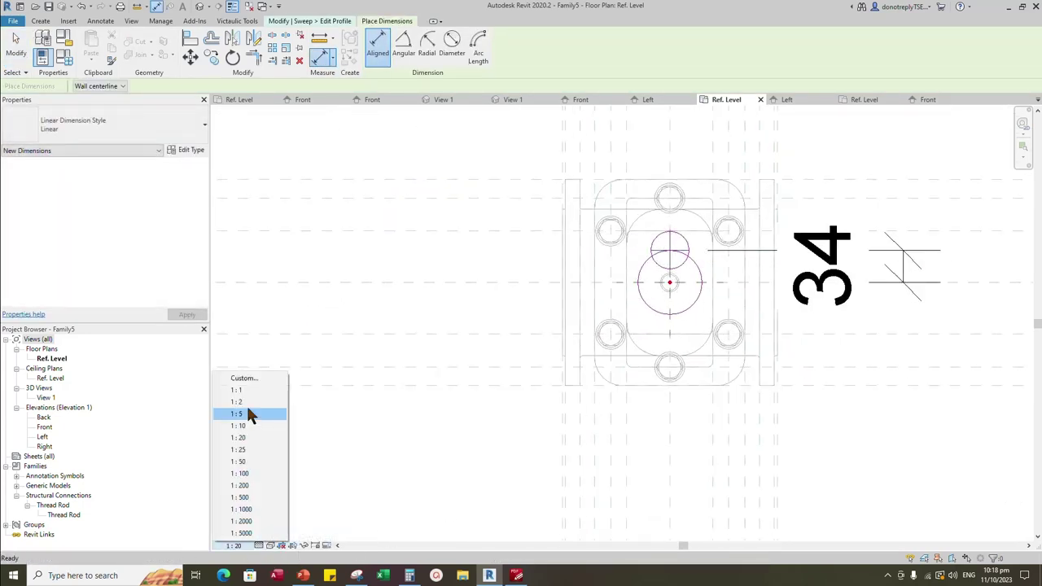
left_click(245, 407)
key("Escape")
scroll(897, 298, "up", 4)
scroll(643, 281, "down", 1)
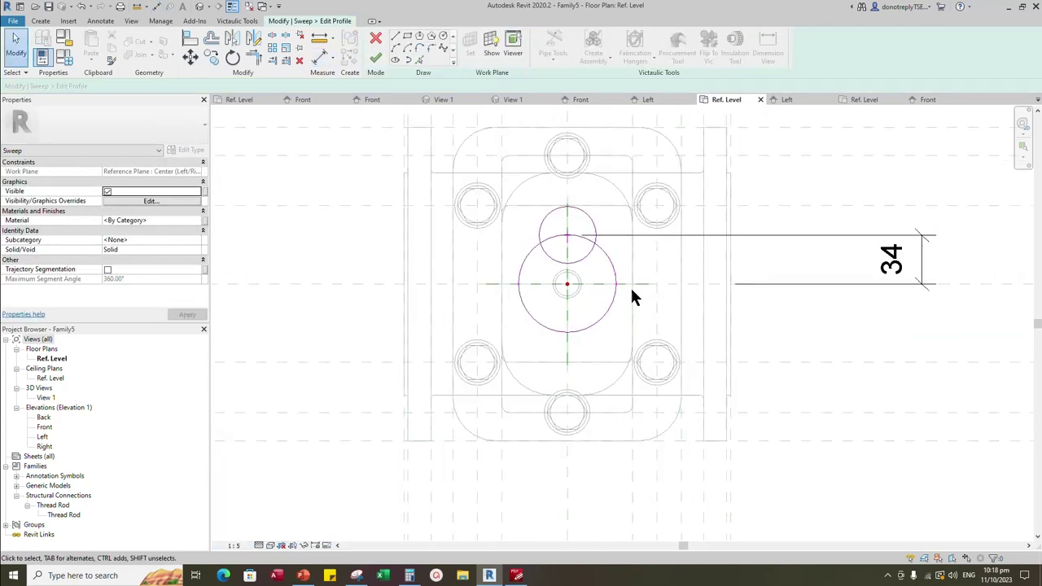
left_click(926, 262)
left_click(196, 220)
scroll(134, 249, "down", 3)
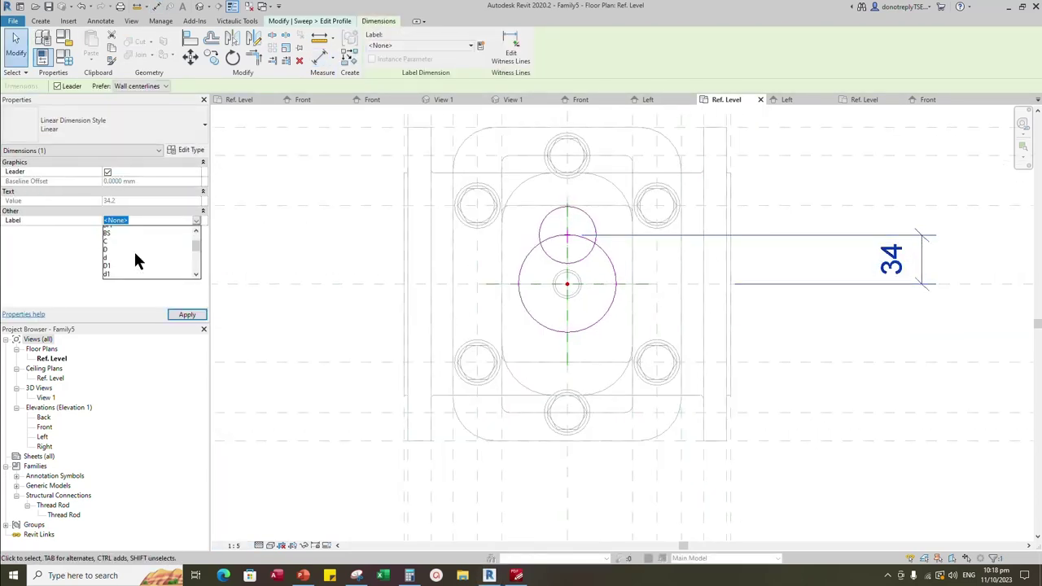
scroll(133, 250, "down", 2)
left_click(133, 248)
left_click(171, 313)
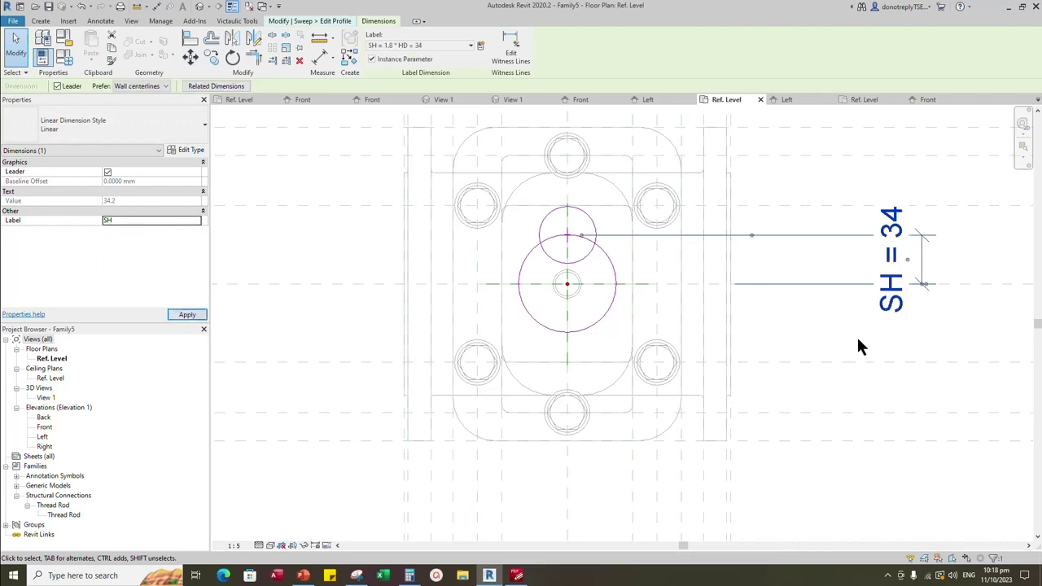
left_click(848, 334)
Mirror the small profile circle about the horizontal centre reference plane
scroll(848, 333, "down", 1)
left_click(619, 267)
left_click(232, 38)
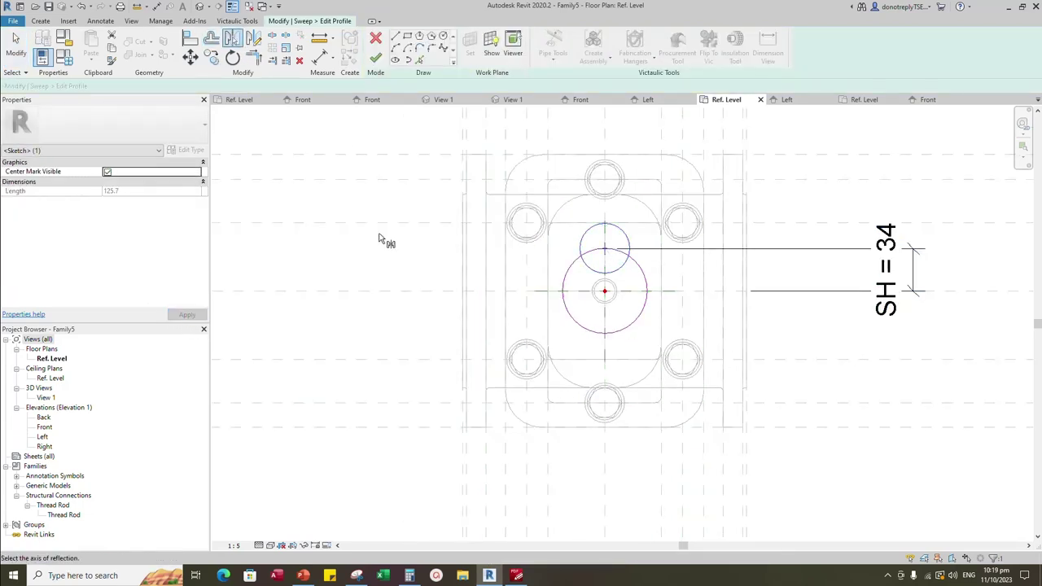
left_click(415, 290)
Dimension the mirrored circle's centre from the horizontal centre plane and label that dimension with the SH parameter
left_click(319, 56)
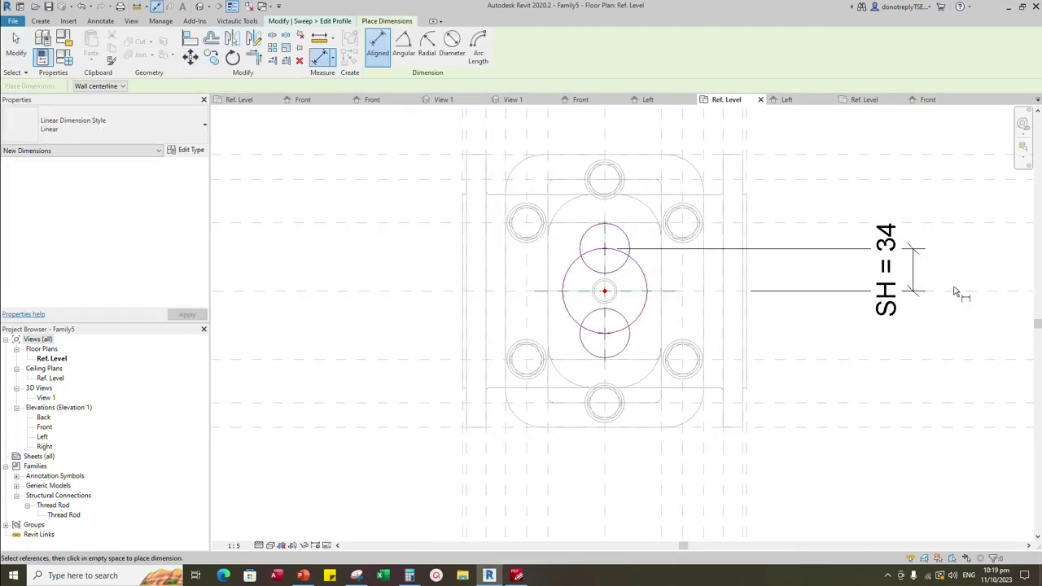
scroll(619, 336, "down", 1)
left_click(751, 346)
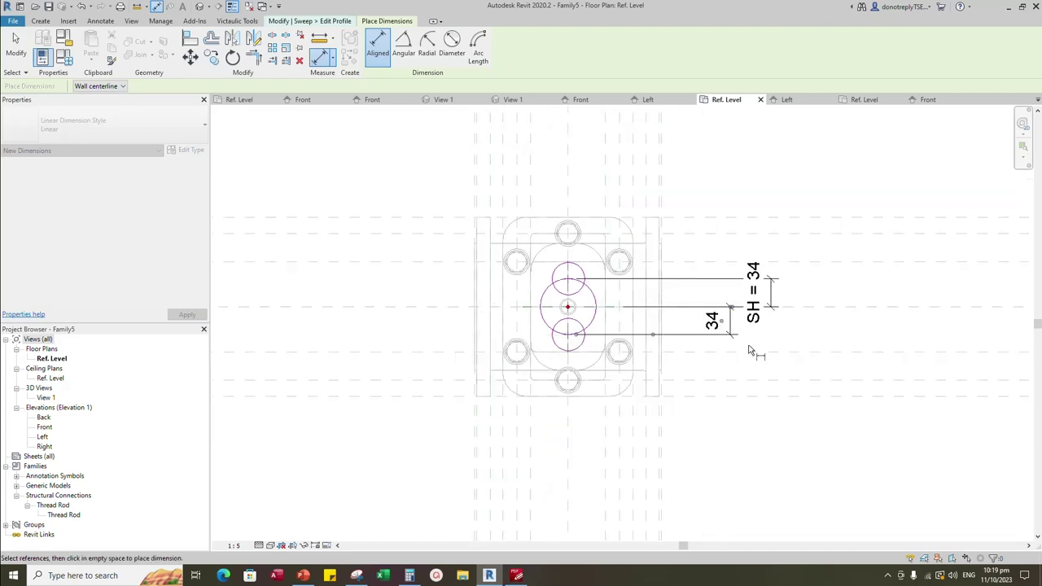
key("Escape")
key("Escape")
left_click(728, 334)
left_click(195, 220)
scroll(146, 259, "down", 2)
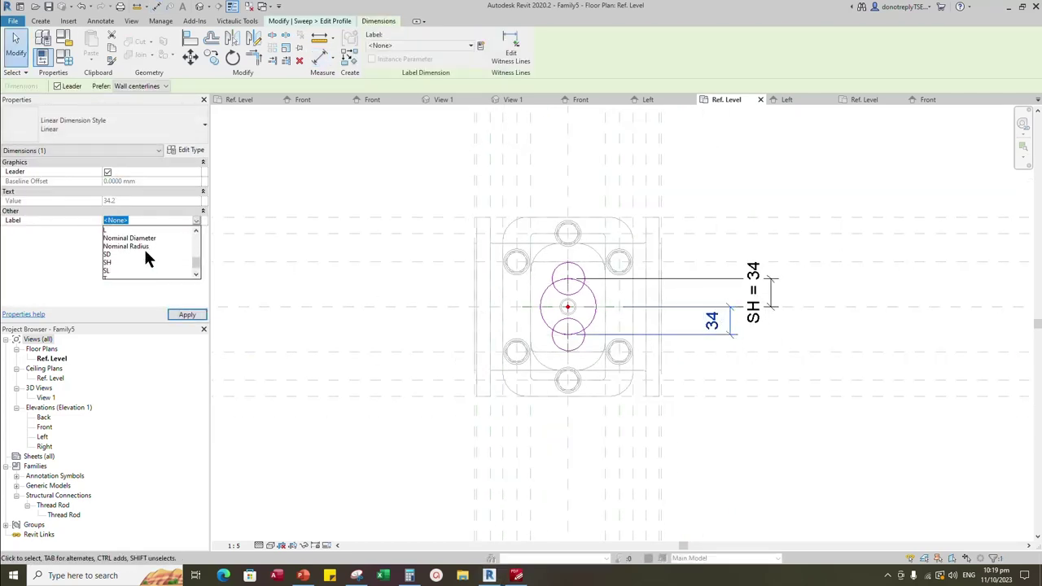
left_click(143, 247)
key("Escape")
Add diameter dimensions to both small profile circles
scroll(586, 361, "up", 3)
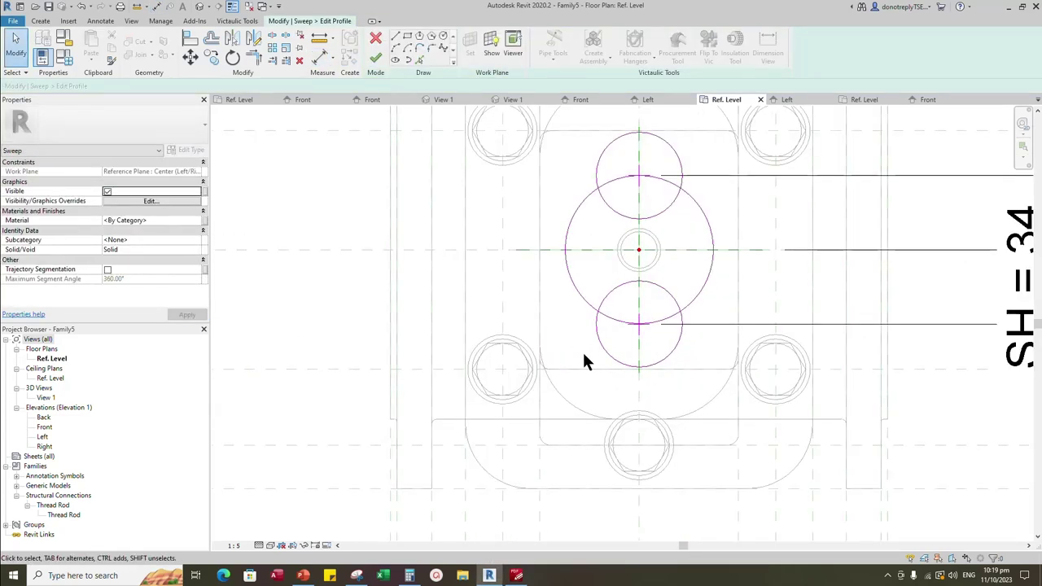
scroll(586, 367, "down", 1)
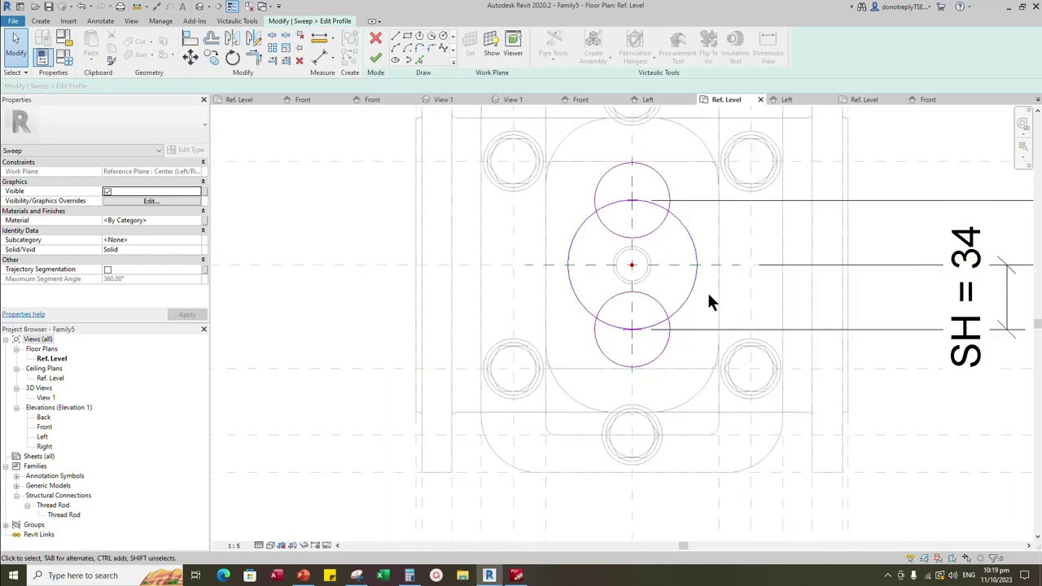
left_click(332, 55)
left_click(337, 139)
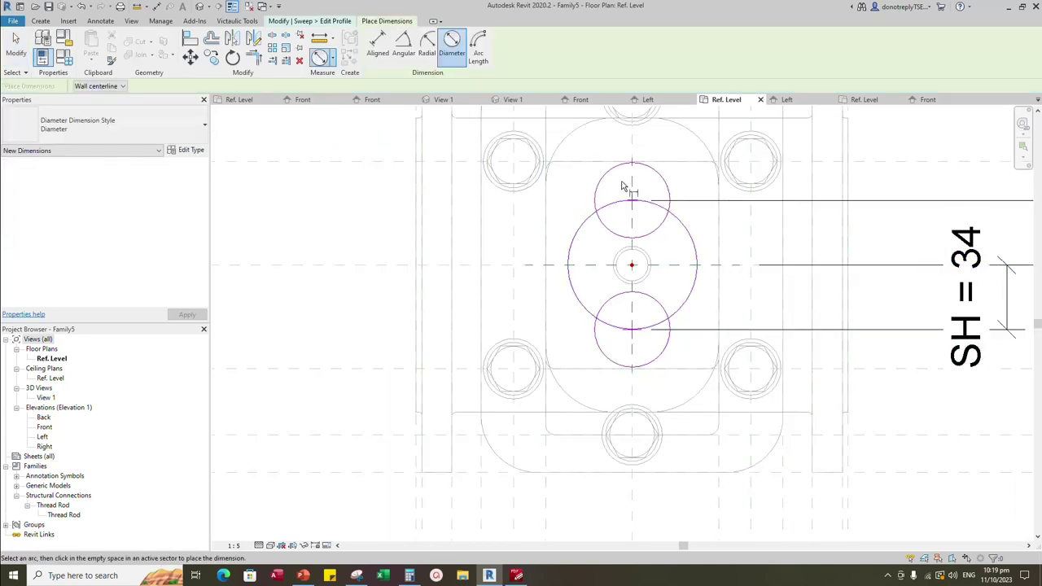
left_click(700, 187)
left_click(720, 336)
key("Escape")
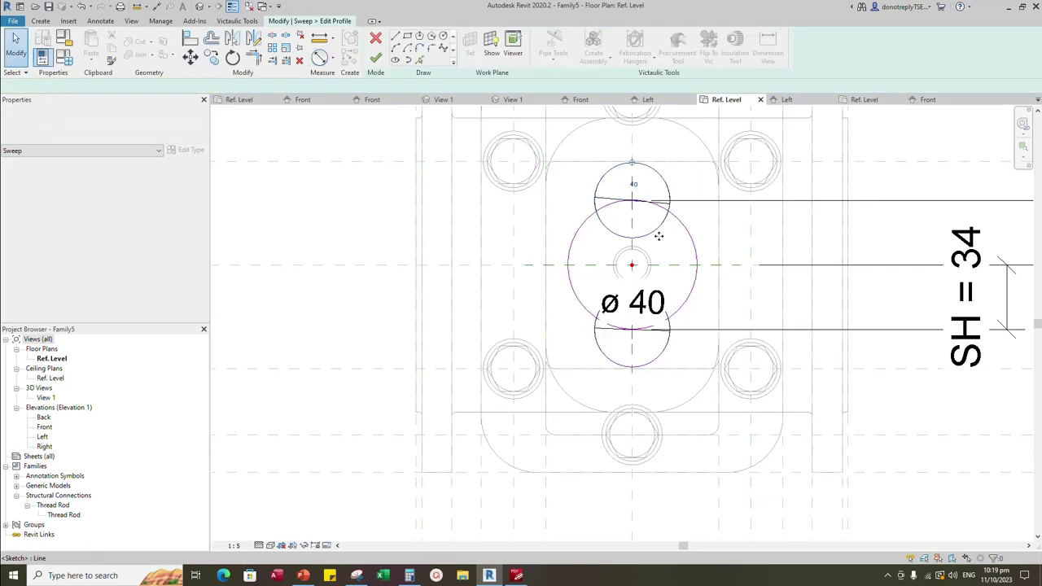
Set the diameter of both small profile circles to 19 mm
left_click(655, 230)
left_click(634, 183)
type("19")
key("Return")
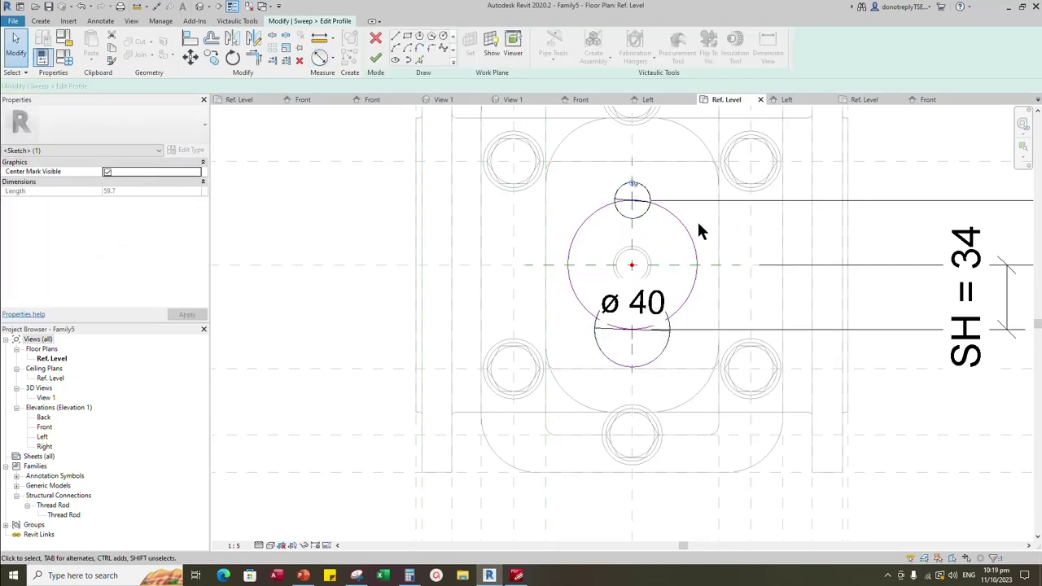
left_click(697, 221)
left_click(656, 361)
left_click(633, 314)
type("1")
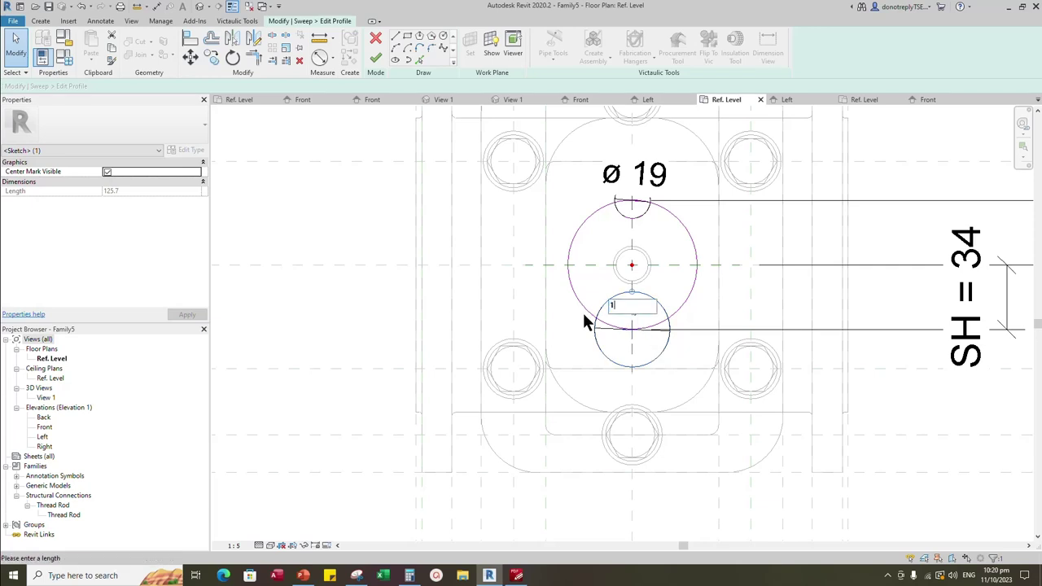
type("9")
key("Return")
key("Escape")
Set the view scale to 1:2 and label both small circles' diameter dimensions with the HD parameter
left_click(233, 546)
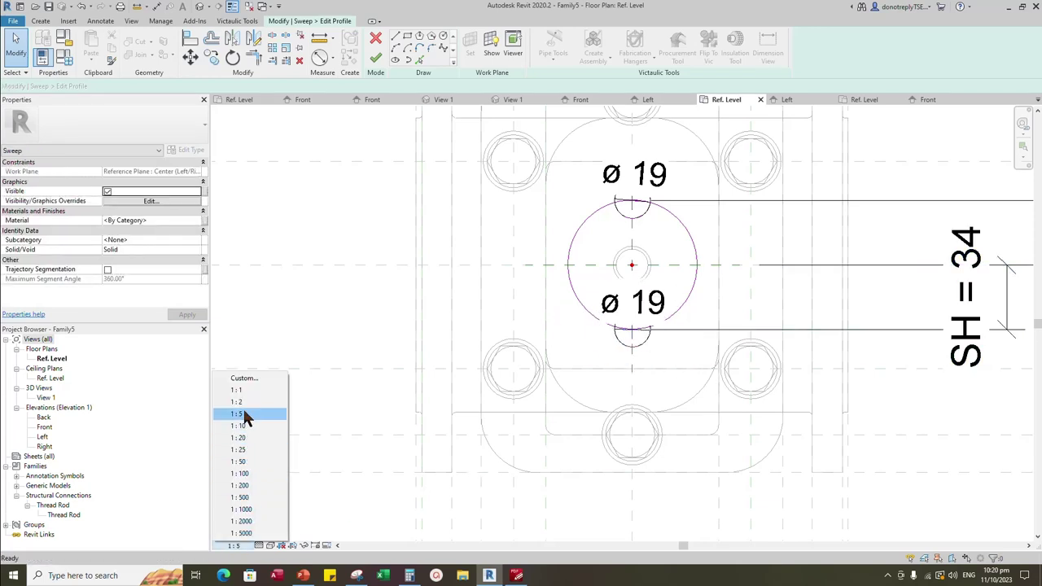
left_click(237, 401)
left_click(627, 230)
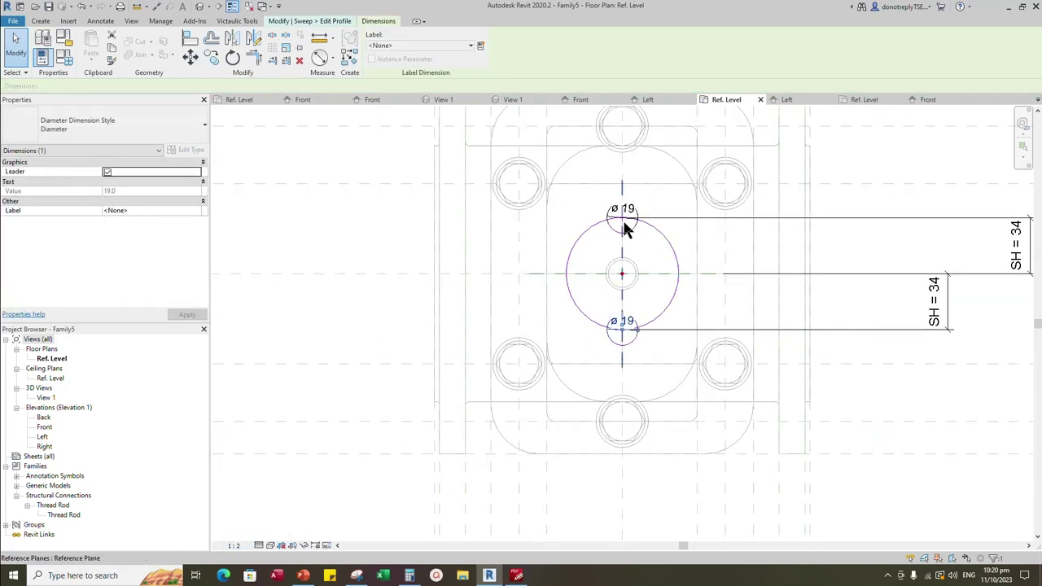
left_click(627, 211, "ctrl")
left_click(196, 211)
scroll(156, 242, "down", 3)
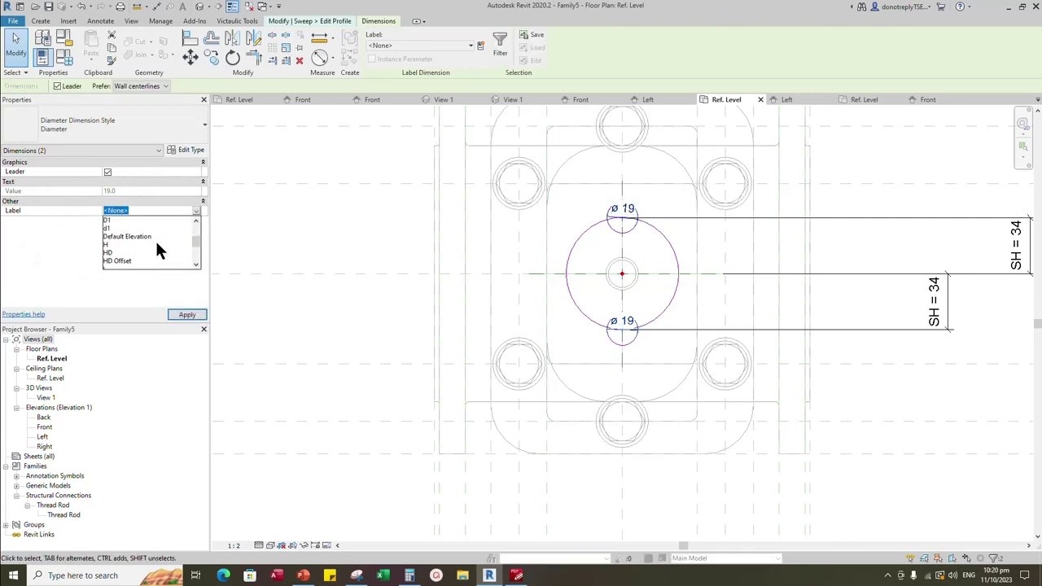
left_click(114, 252)
scroll(664, 345, "up", 1)
left_click(588, 347)
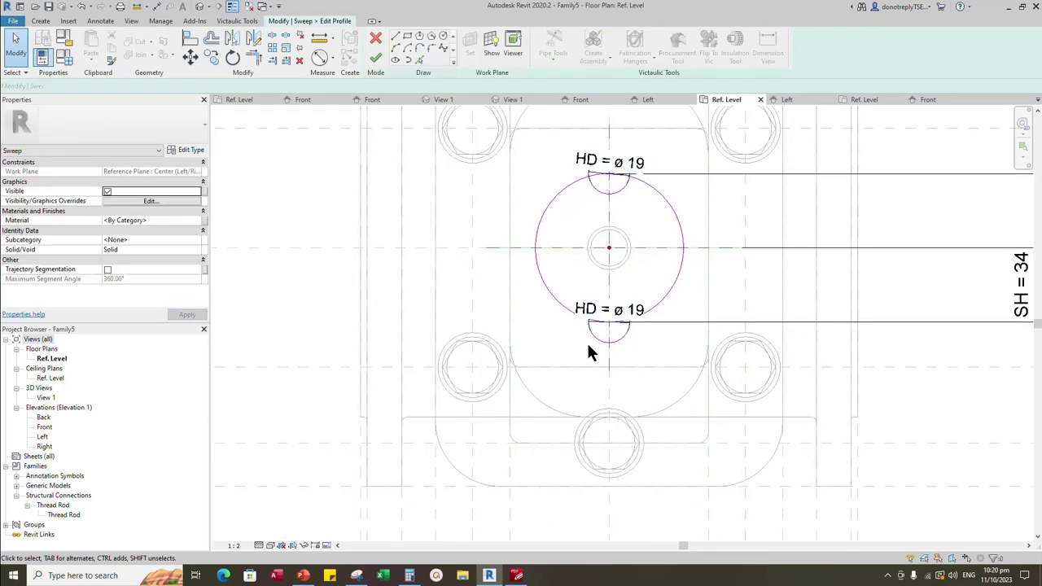
Split the profile circles near where the large circle meets the two small ones
scroll(589, 352, "up", 2)
scroll(496, 310, "down", 1)
key("s")
key("l")
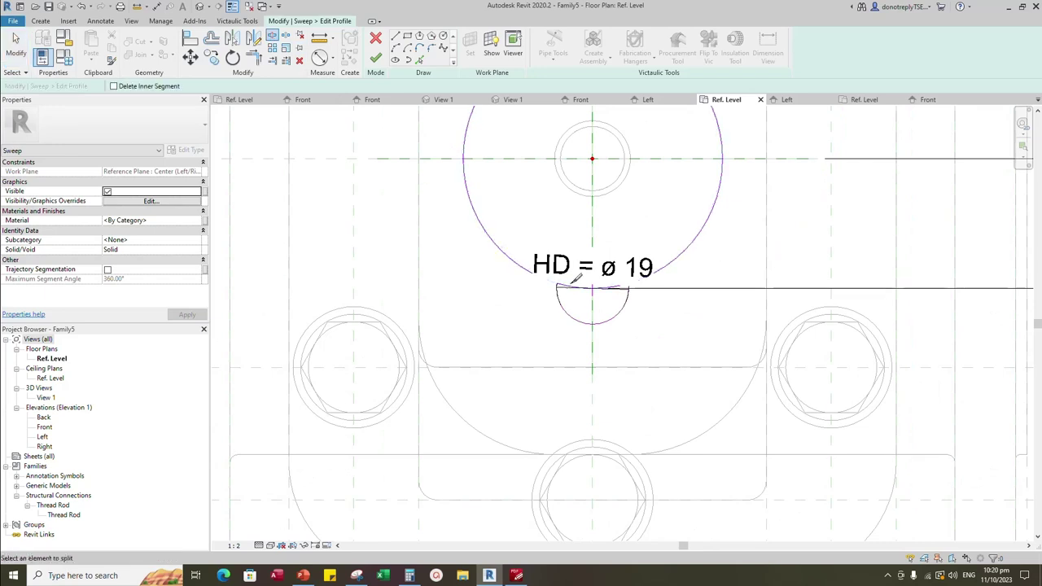
left_click(571, 285)
scroll(596, 347, "down", 2)
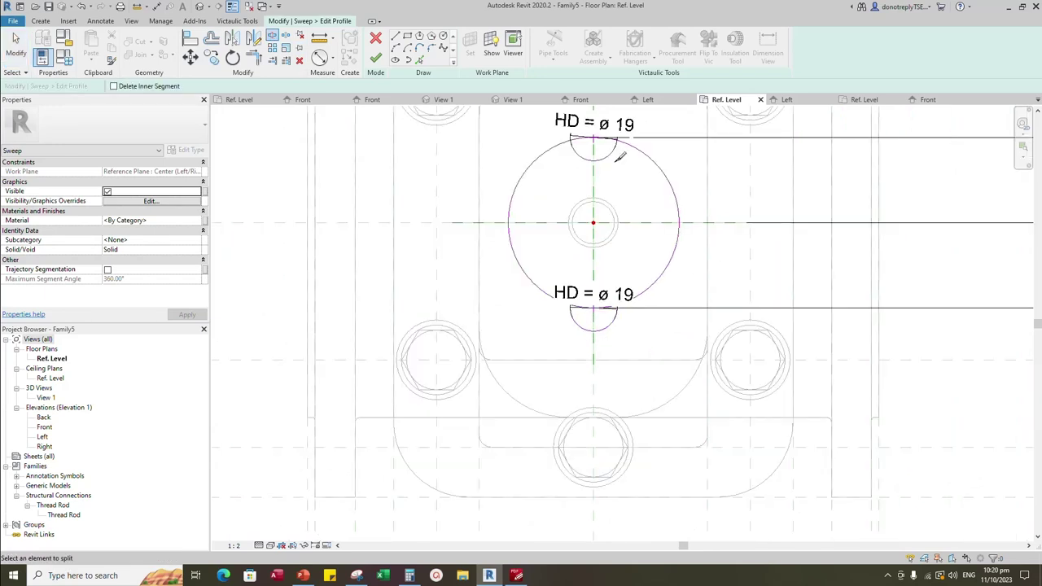
scroll(625, 181, "up", 5)
left_click(595, 165)
left_click(530, 132)
scroll(502, 191, "down", 3)
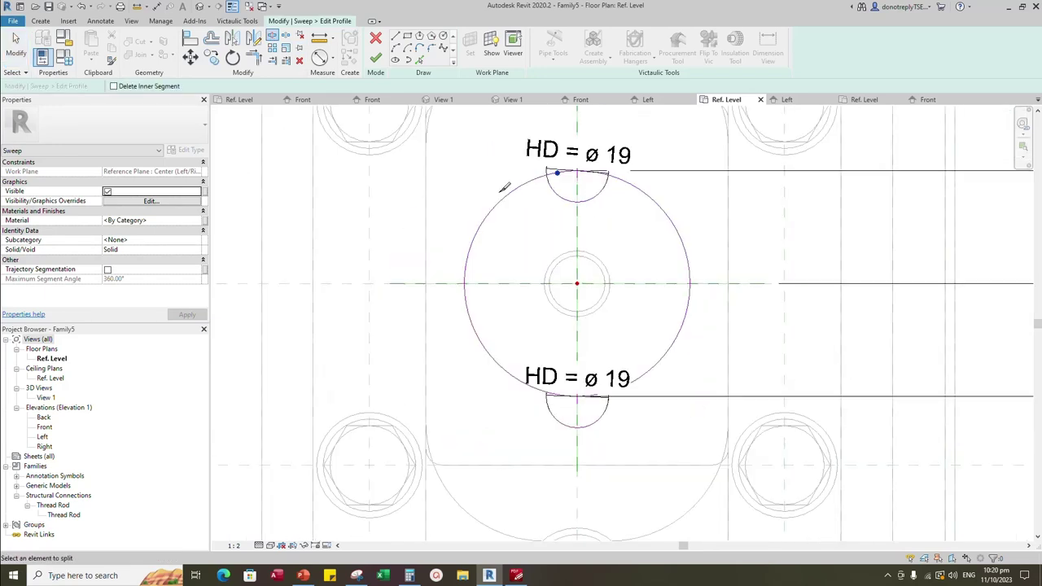
Trim the large and small circles into one closed outline with a rounded lobe at the upper and lower ends
left_click(258, 57)
left_click(529, 181)
left_click(547, 170)
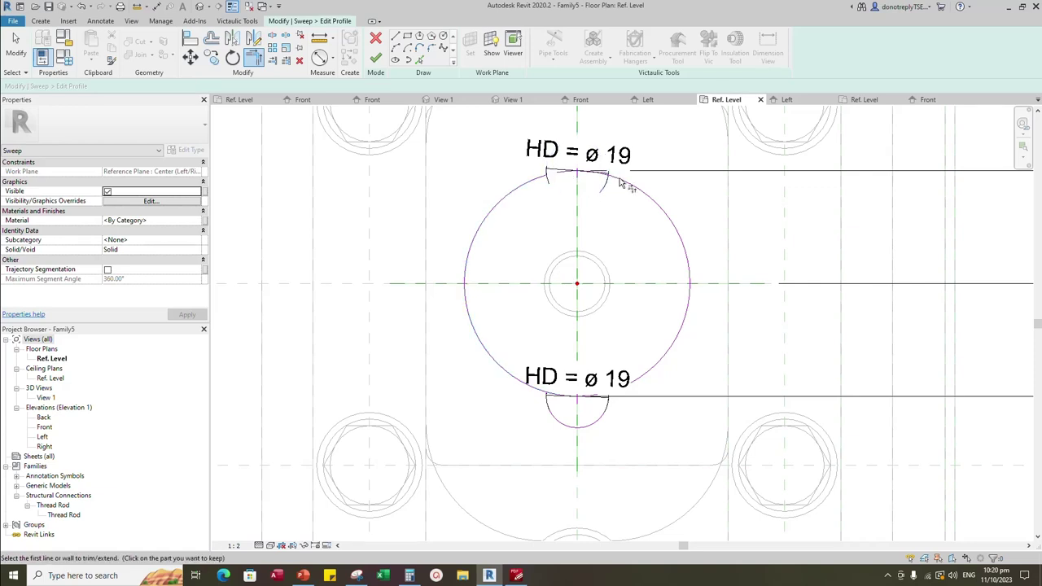
left_click(617, 176)
left_click(547, 403)
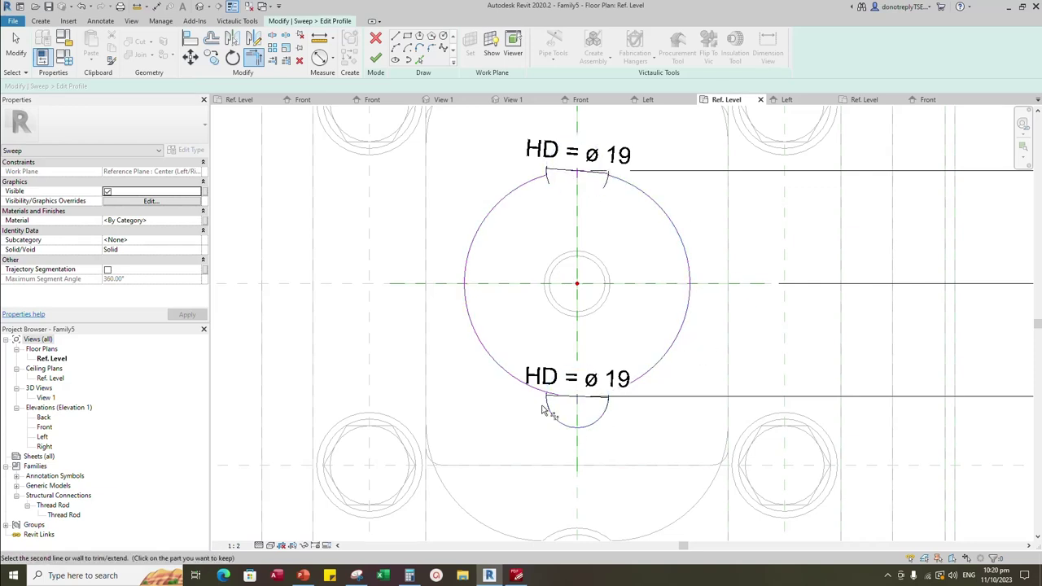
scroll(692, 386, "down", 2)
scroll(627, 418, "up", 4)
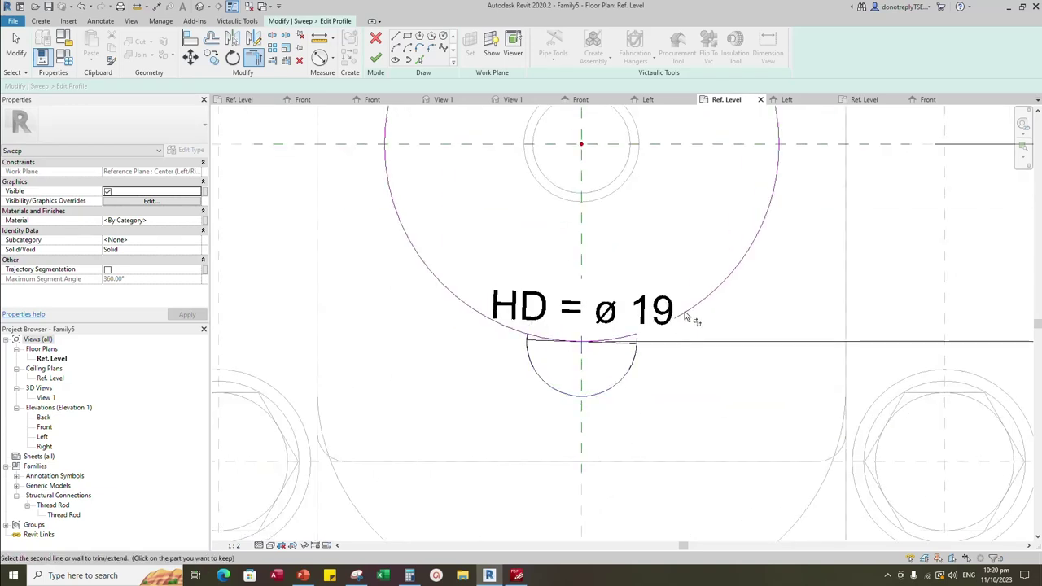
left_click(488, 318)
left_click(540, 377)
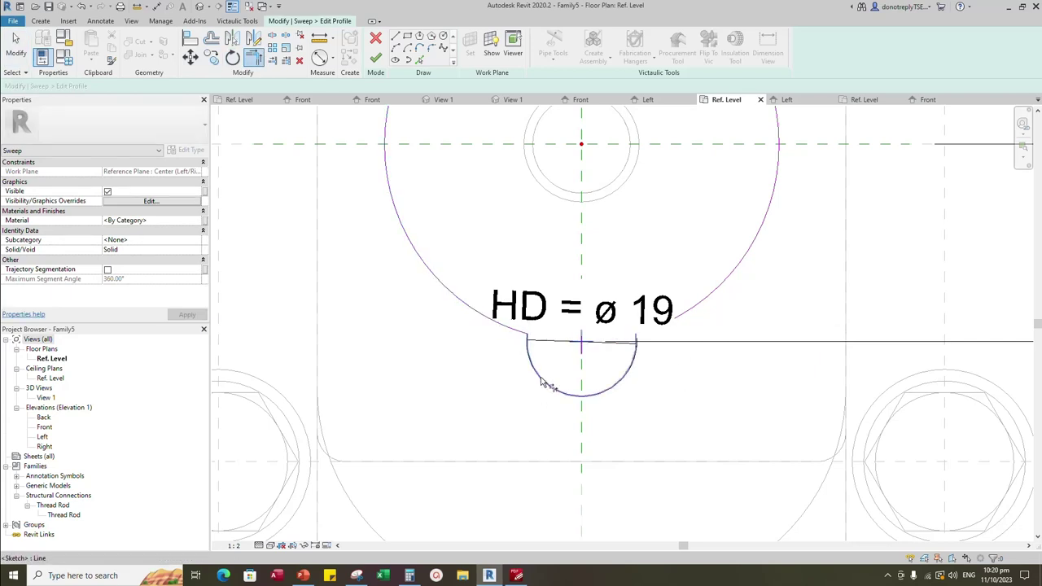
Add radial dimensions to the two large arcs of the profile outline
scroll(651, 350, "down", 3)
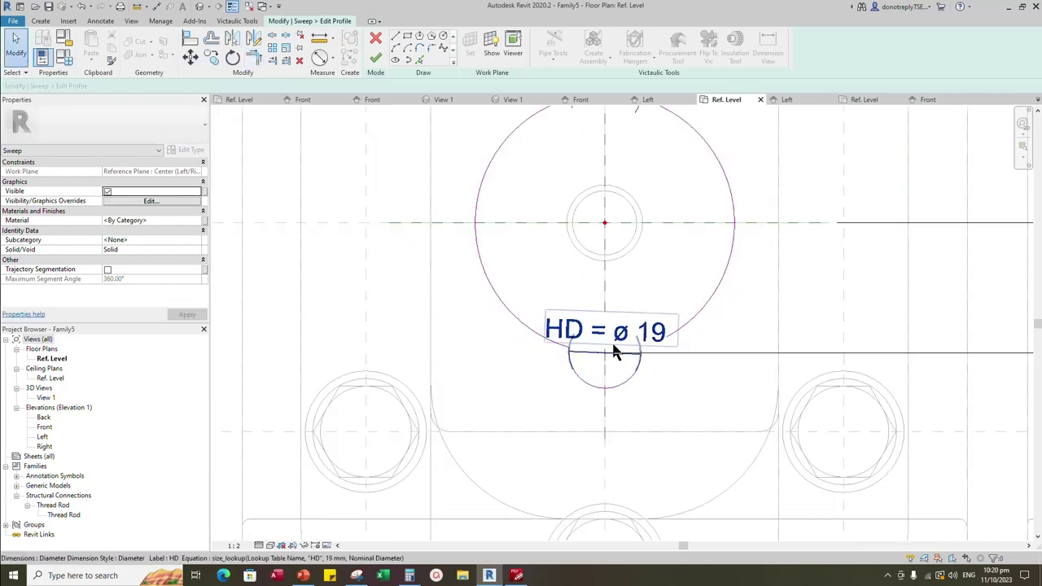
left_click(334, 62)
left_click(359, 144)
left_click(655, 301)
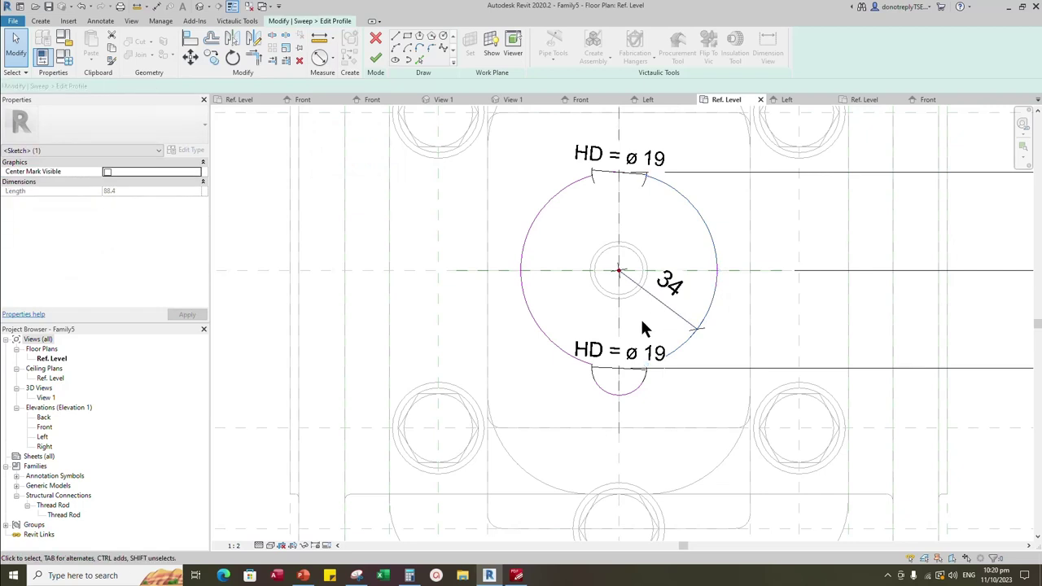
Label the radial dimensions of both large arcs with the SH parameter
left_click(659, 302)
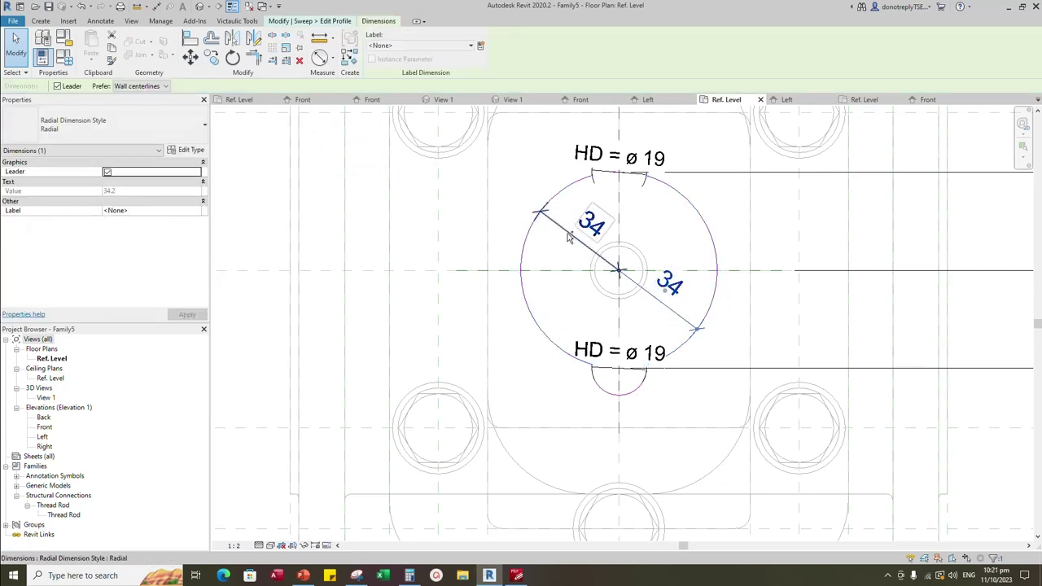
left_click(568, 234, "ctrl")
scroll(506, 289, "down", 2)
left_click(199, 212)
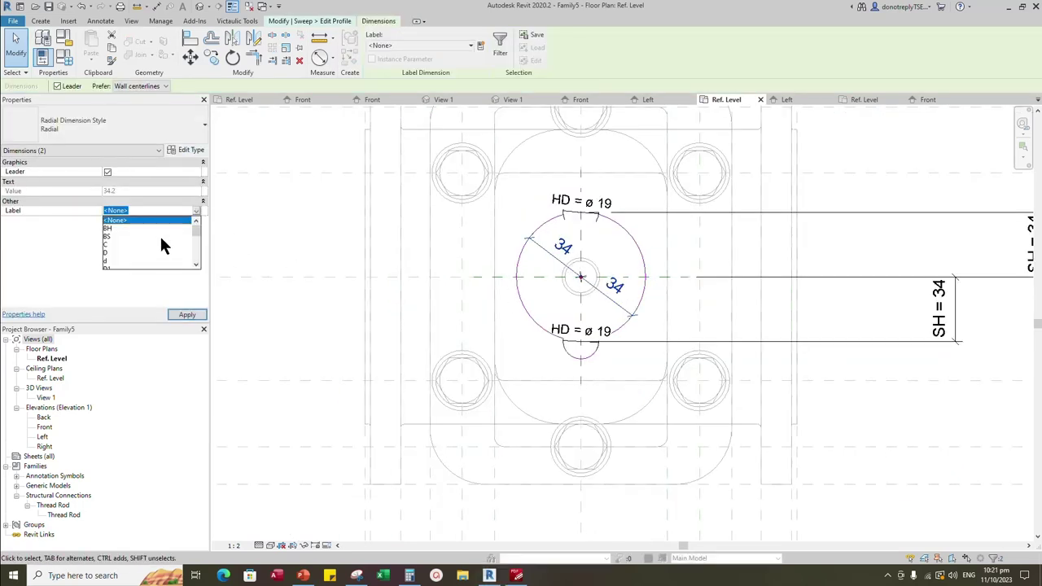
left_click(113, 247)
left_click(186, 316)
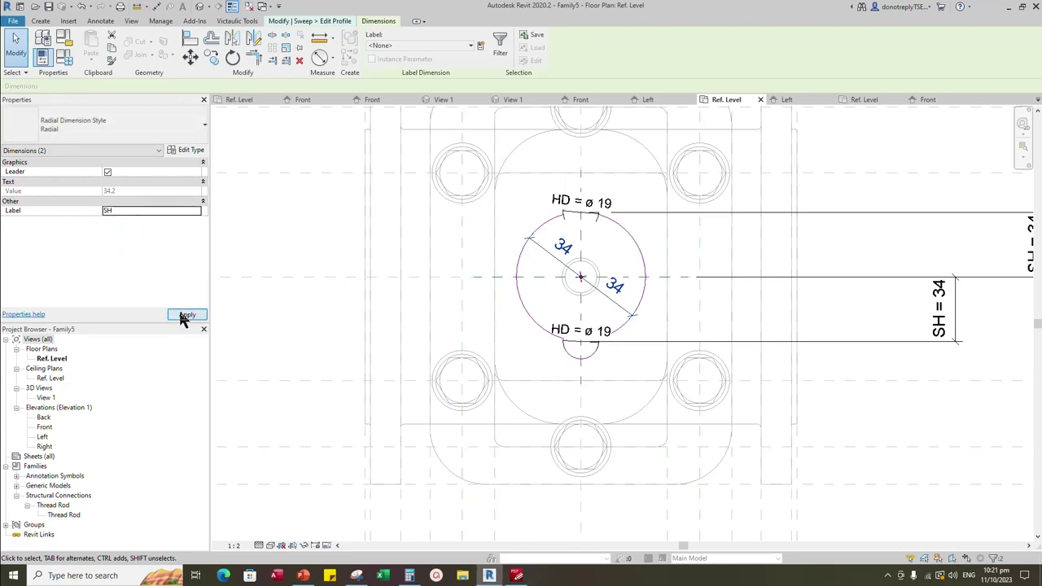
left_click(848, 389)
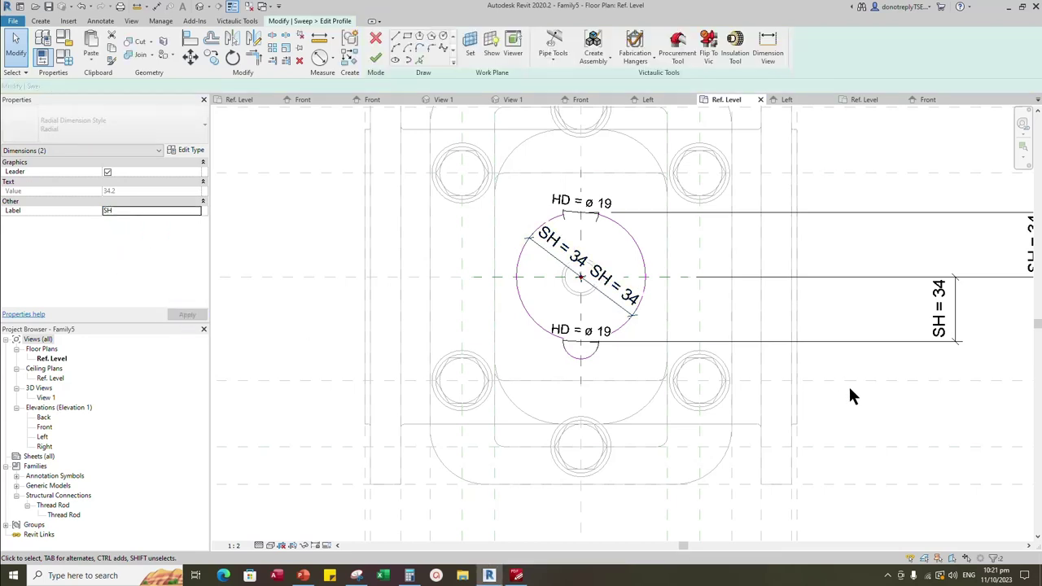
Finish the profile sketch and the sweep, and show the valve in the 3D view
left_click(378, 63)
left_click(378, 60)
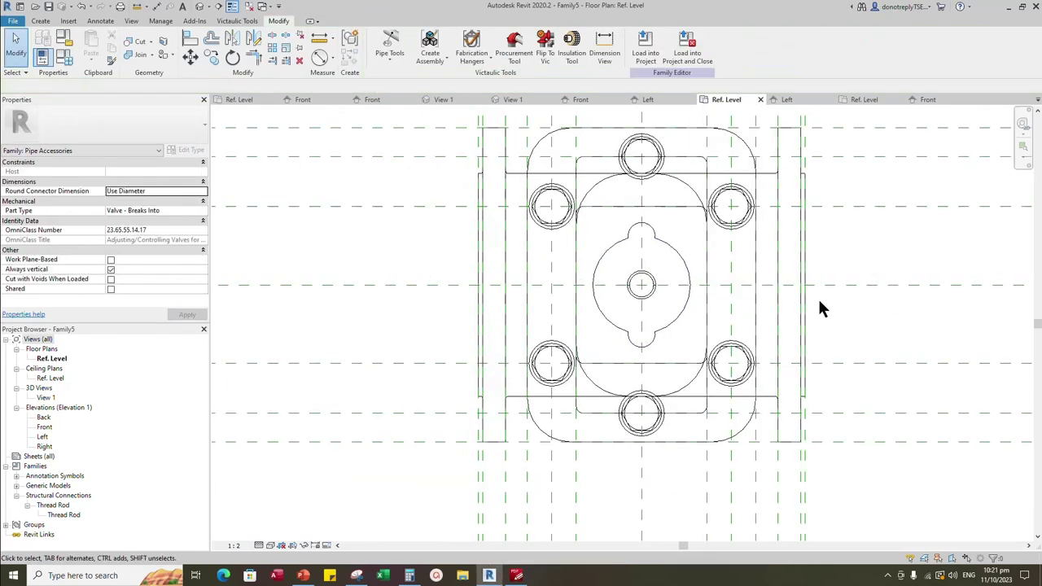
left_click(513, 96)
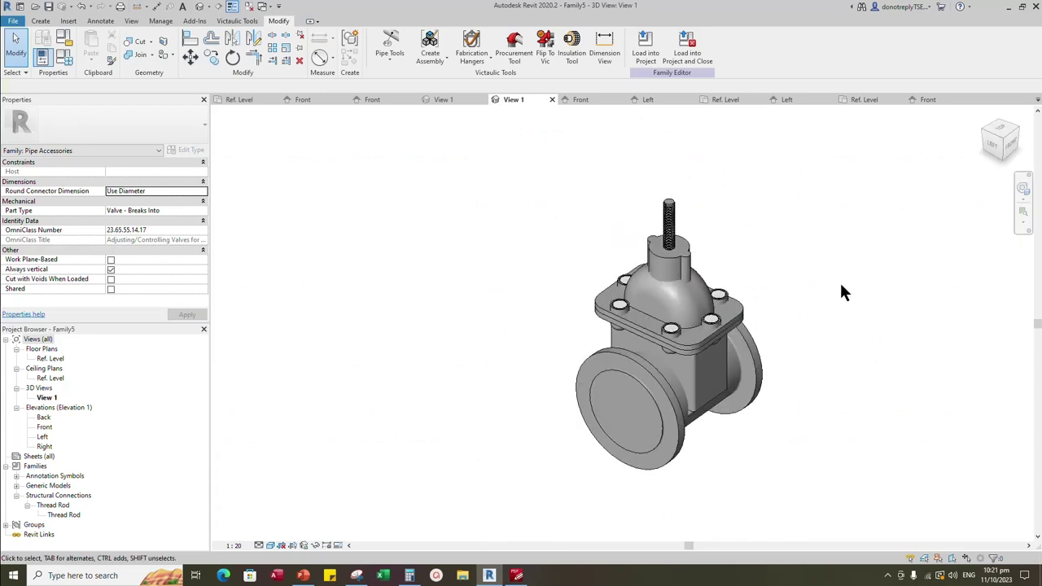
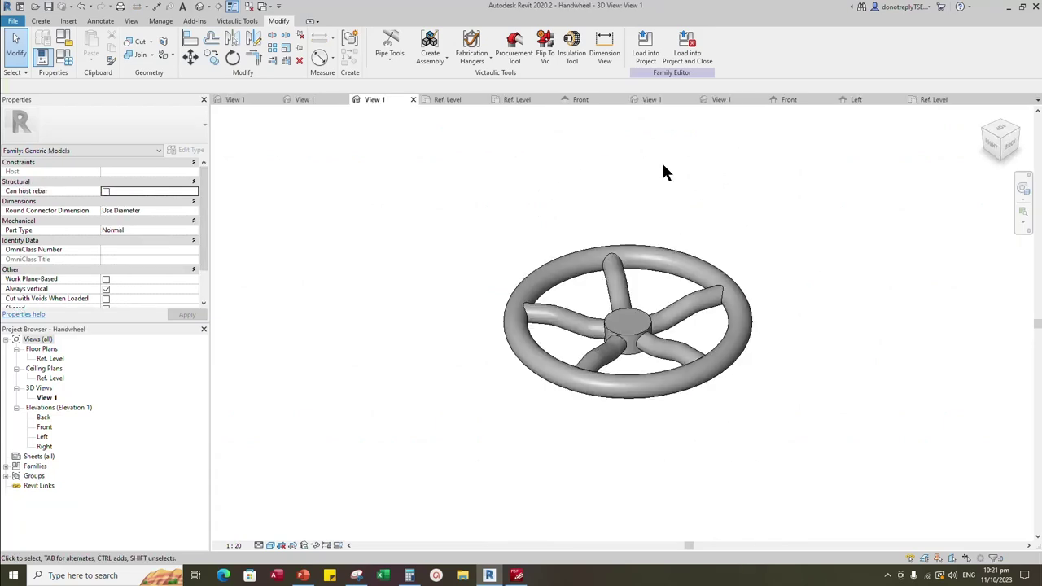
Load the Handwheel family into the valve family and place it at the valve's centre in the Ref. Level plan
left_click(648, 56)
left_click(492, 368)
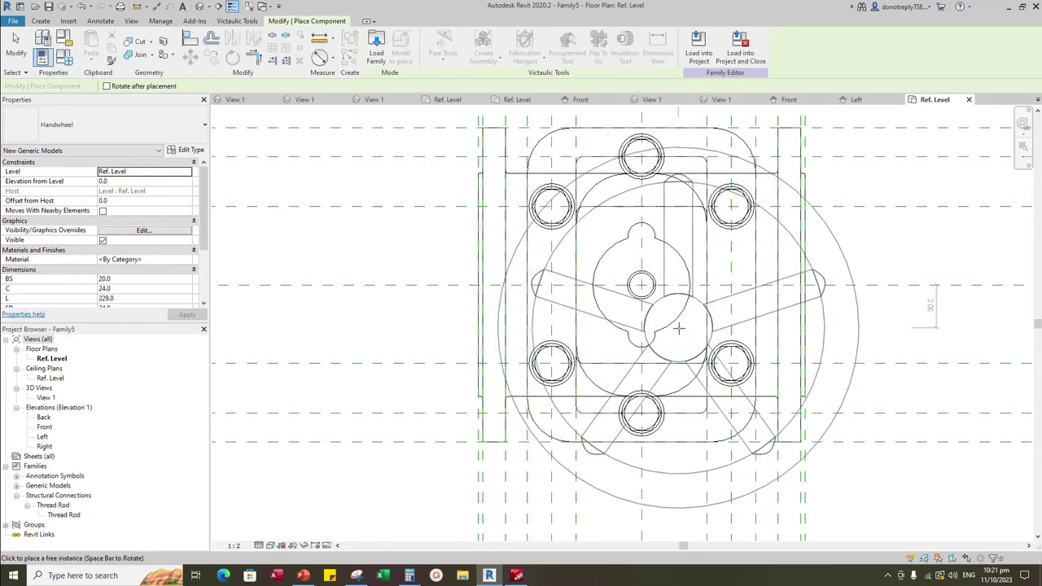
scroll(675, 334, "up", 2)
left_click(629, 271)
key("Escape")
scroll(662, 326, "down", 6)
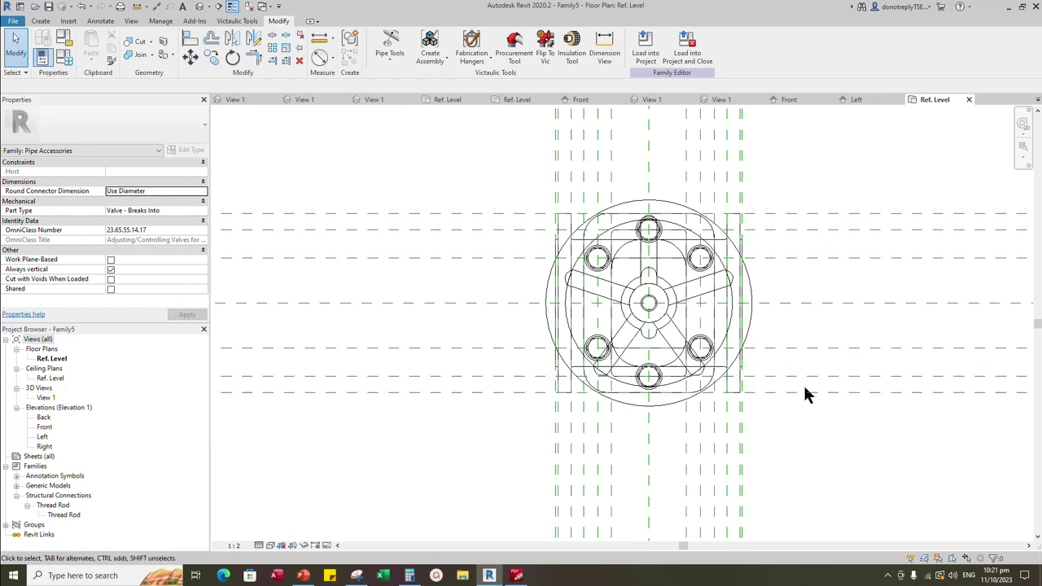
key("a")
key("l")
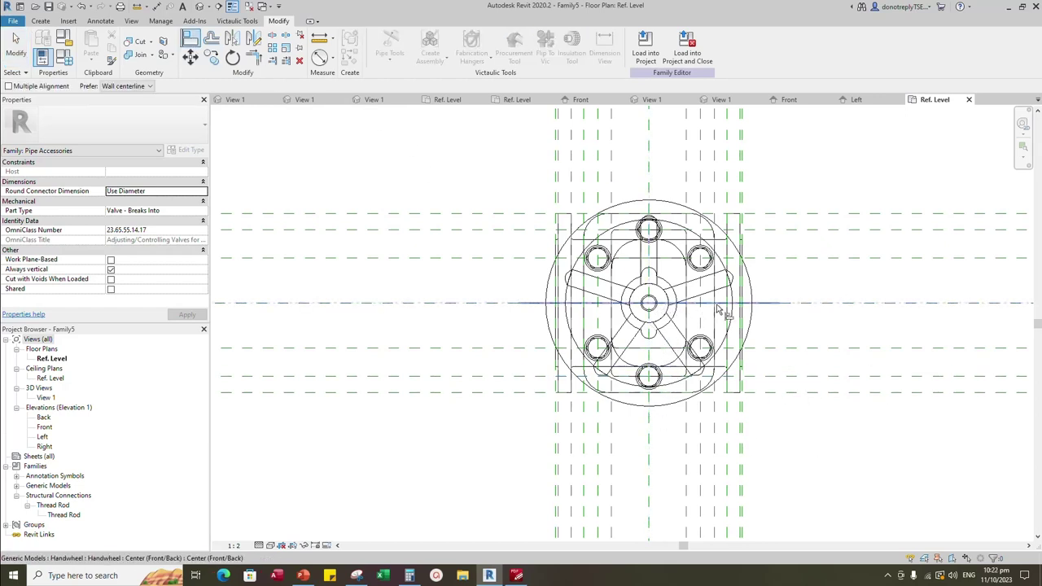
key("Escape")
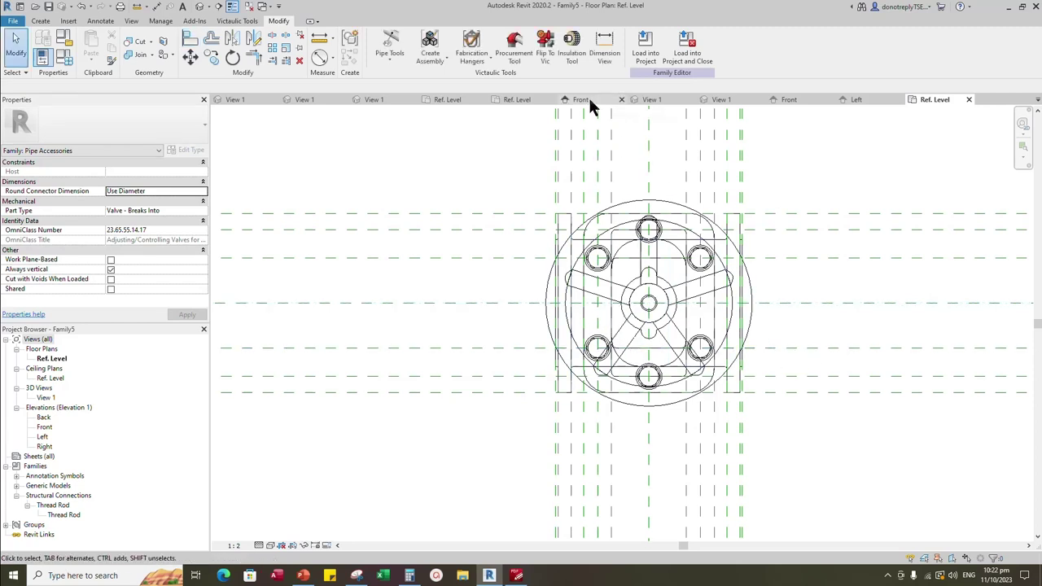
In the Front elevation, align the handwheel with the reference plane at the thread rod's top and show the valve in 3D
left_click(792, 98)
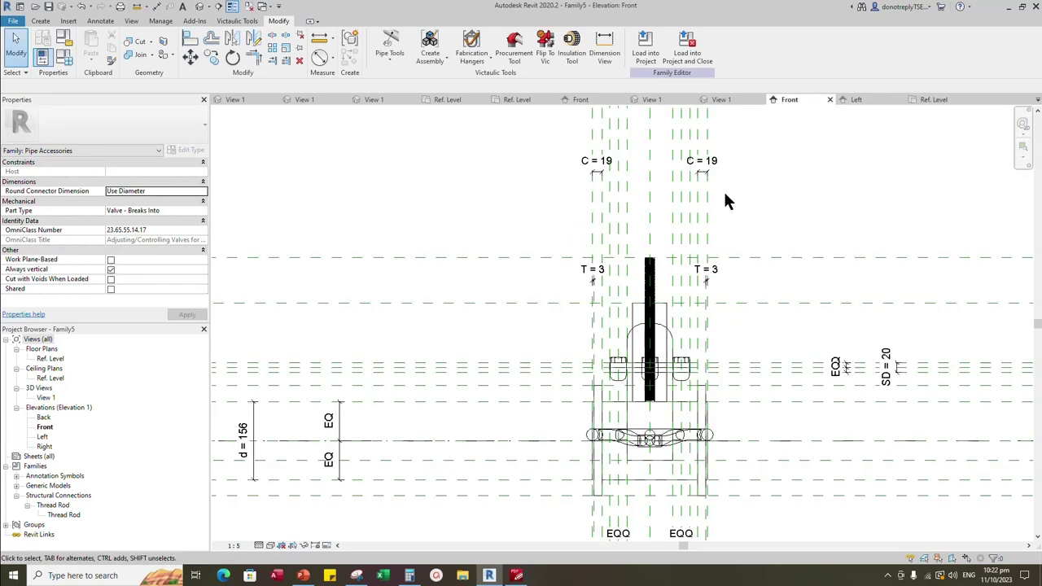
left_click(665, 436)
left_click(190, 38)
left_click(745, 257)
left_click(677, 431)
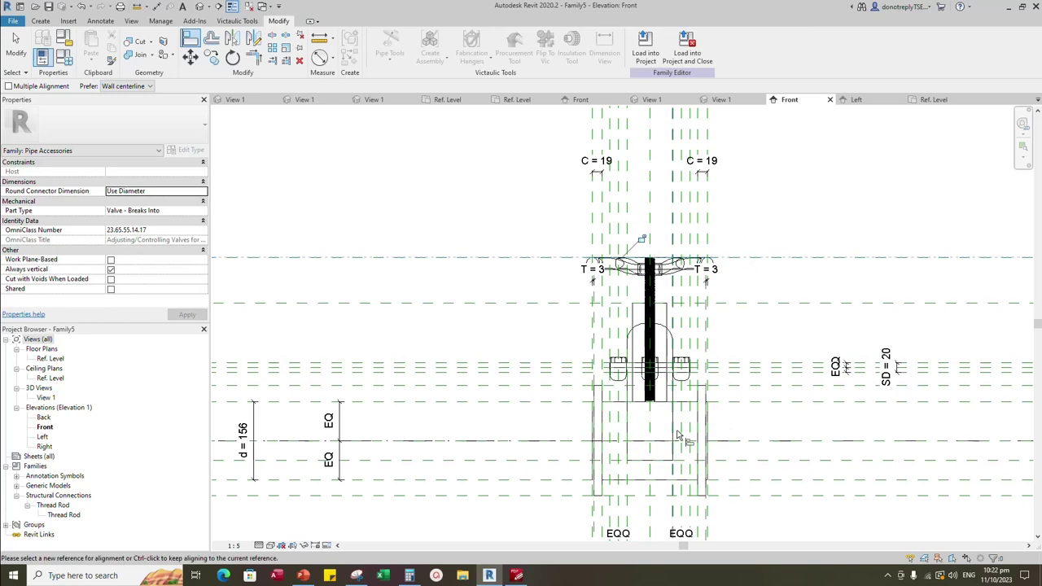
key("Escape")
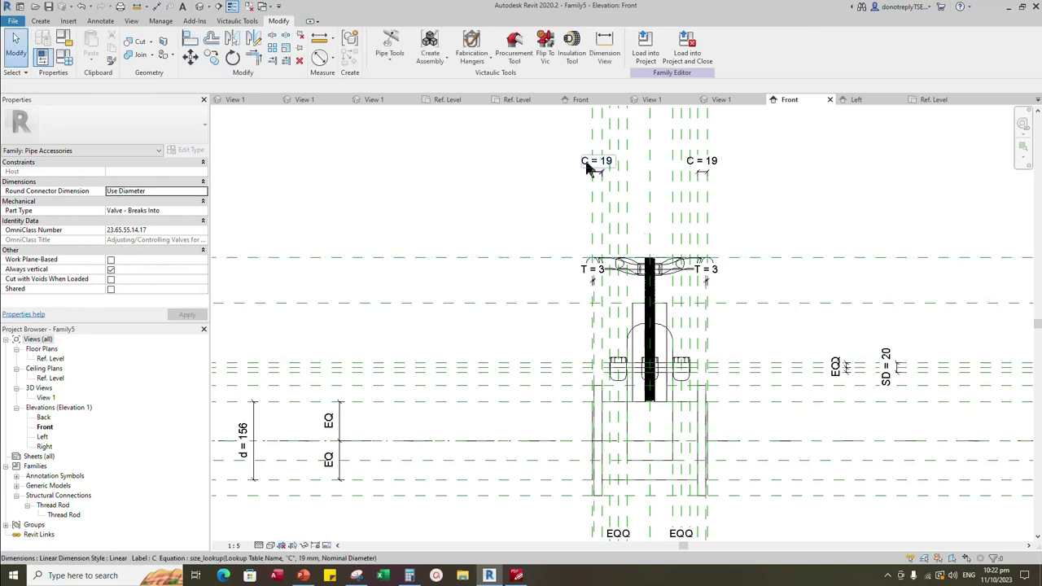
left_click(726, 99)
middle_click_drag(779, 163, 879, 230, "shift")
middle_click_drag(745, 240, 847, 296, "shift")
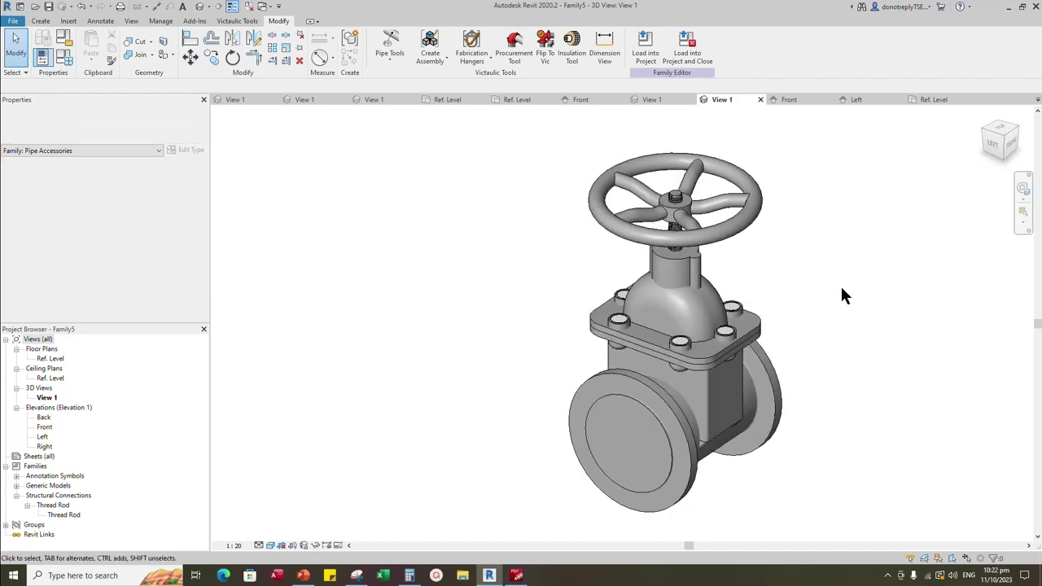
Associate the material of the lobed sweep around the stem with the Material family parameter
left_click(676, 264)
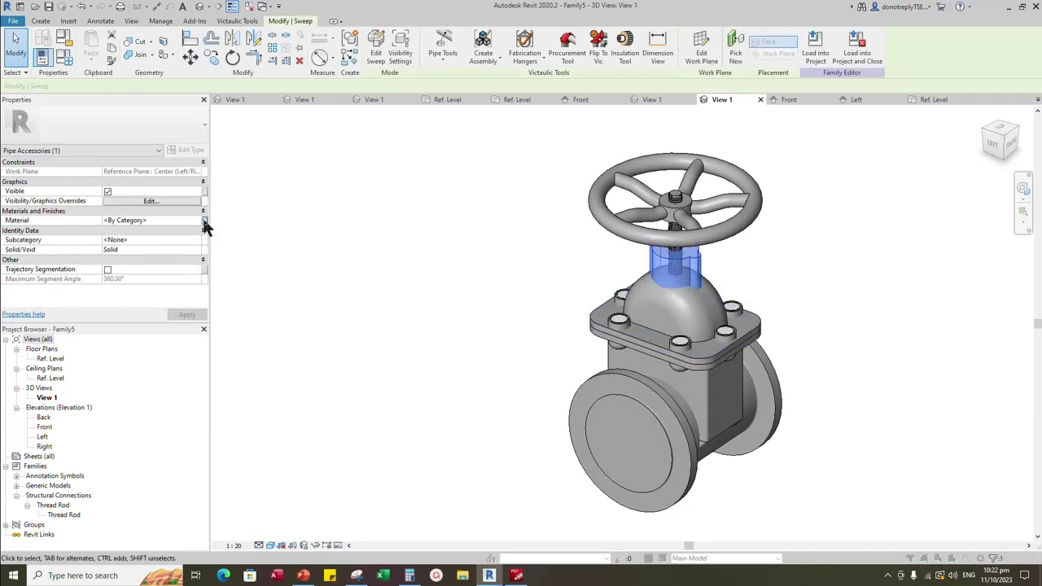
left_click(205, 222)
left_click(444, 248)
left_click(535, 381)
left_click(892, 319)
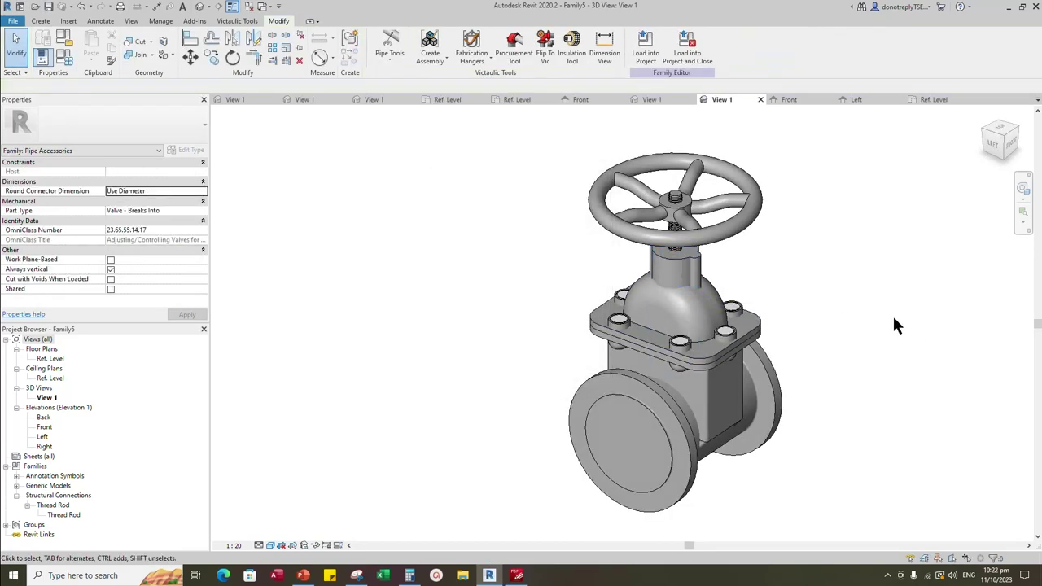
Associate the handwheel's BS dimension with the BS family parameter
left_click(730, 236)
scroll(148, 282, "down", 1)
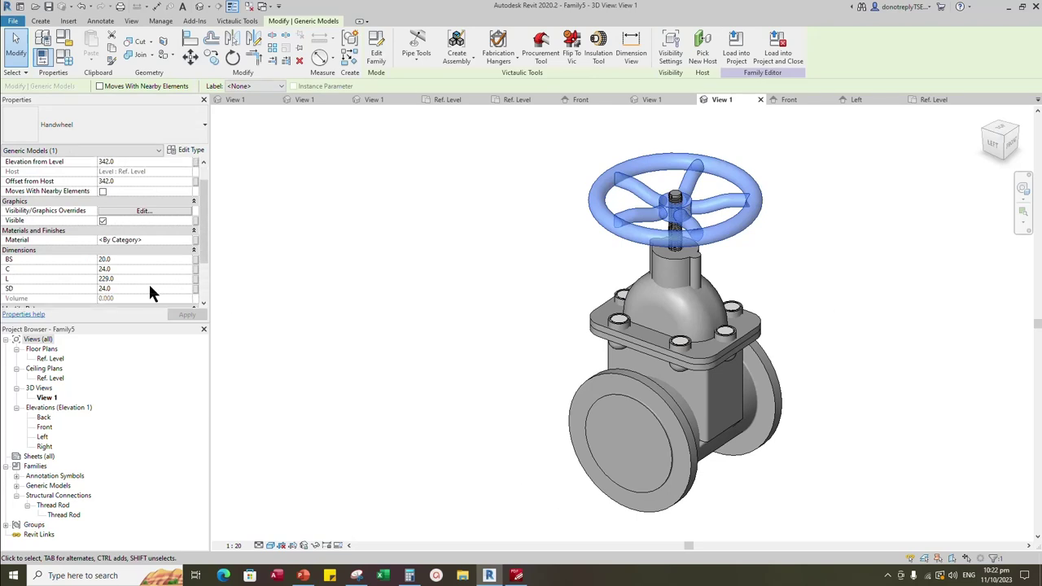
left_click(196, 260)
scroll(468, 286, "down", 5)
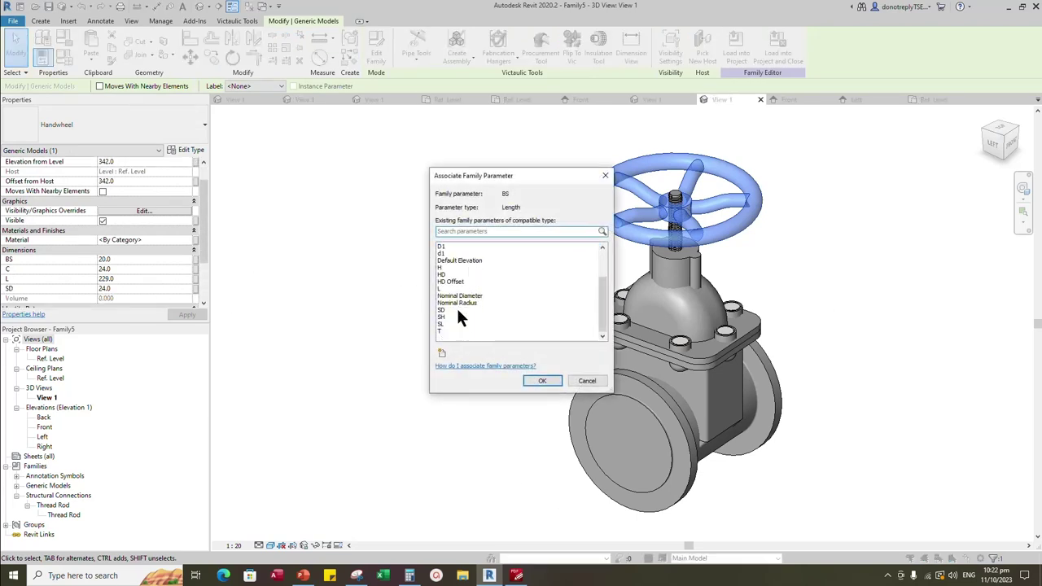
scroll(459, 303, "up", 1)
scroll(461, 303, "up", 1)
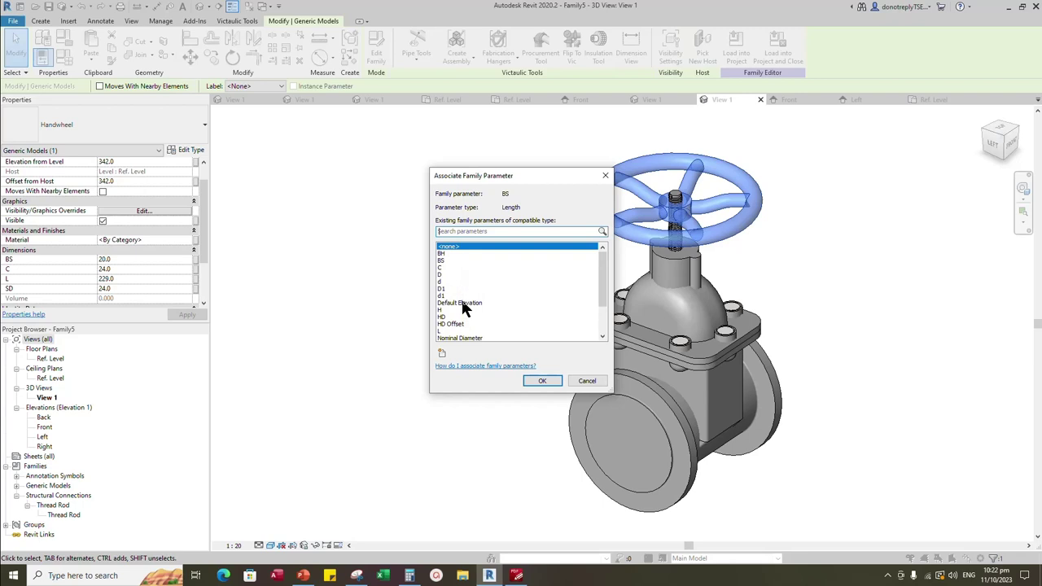
left_click(442, 260)
left_click(541, 380)
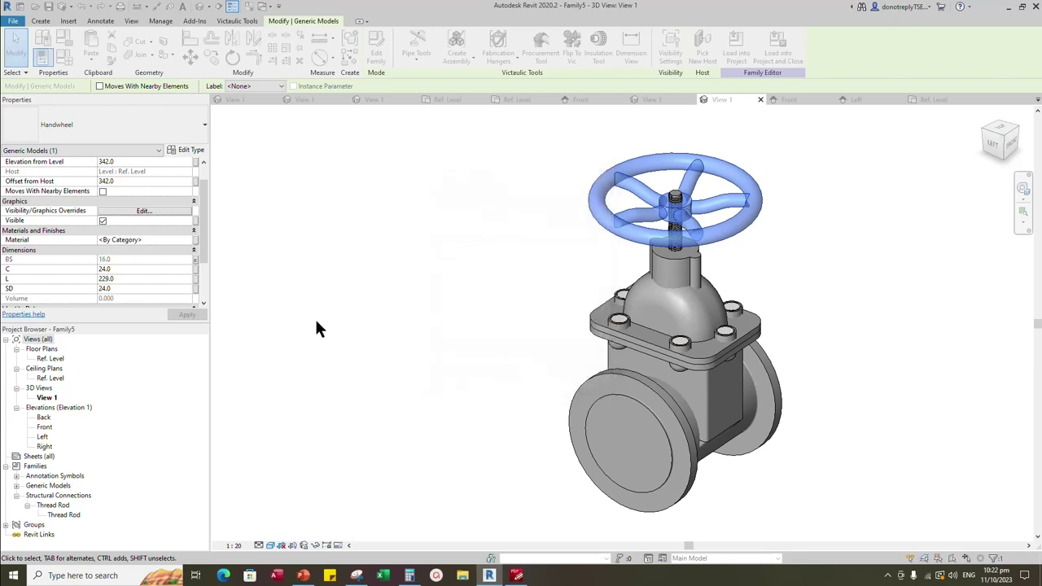
Associate the handwheel's C and L dimensions with the C and L family parameters
left_click(196, 269)
left_click(442, 267)
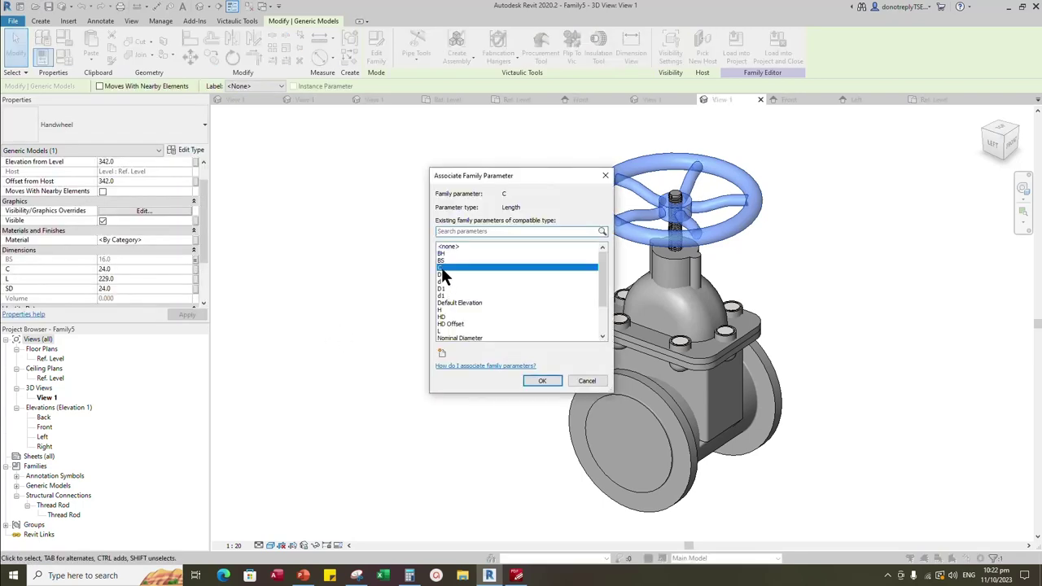
left_click(542, 381)
left_click(195, 279)
scroll(452, 318, "down", 3)
left_click(456, 317)
left_click(541, 380)
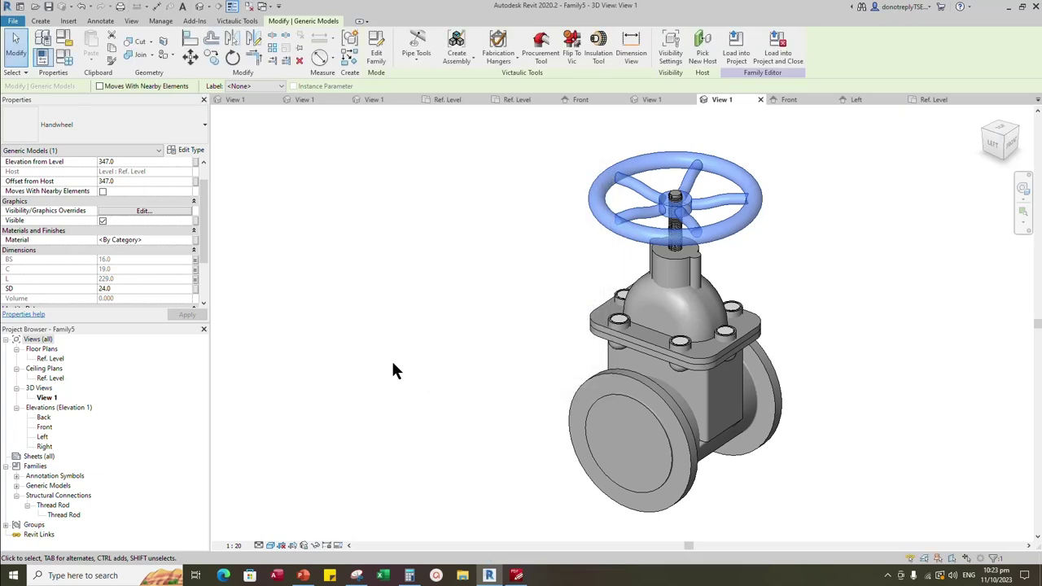
Associate the handwheel's SD dimension with the SD family parameter and its material with the Material parameter
left_click(195, 289)
scroll(493, 305, "down", 5)
left_click(471, 310)
left_click(541, 380)
scroll(174, 251, "down", 1)
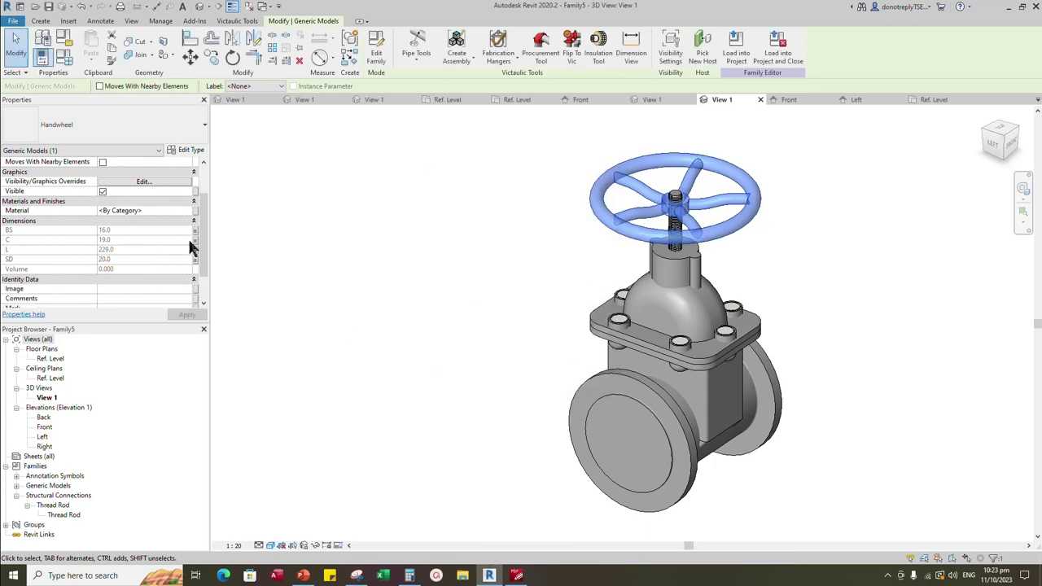
left_click(195, 210)
left_click(448, 253)
left_click(540, 381)
left_click(453, 383)
scroll(937, 366, "down", 2)
middle_click_drag(927, 377, 854, 425, "shift")
scroll(868, 430, "up", 2)
scroll(869, 431, "down", 5)
scroll(734, 498, "up", 2)
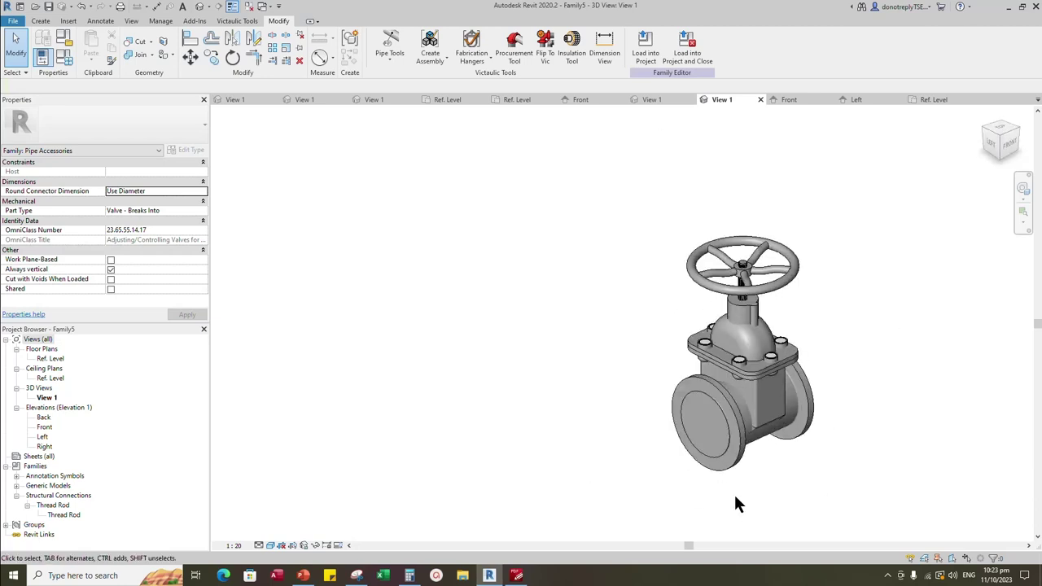
Flex the family by applying a Nominal Diameter of 65 mm and, after that, 300 mm
left_click(65, 58)
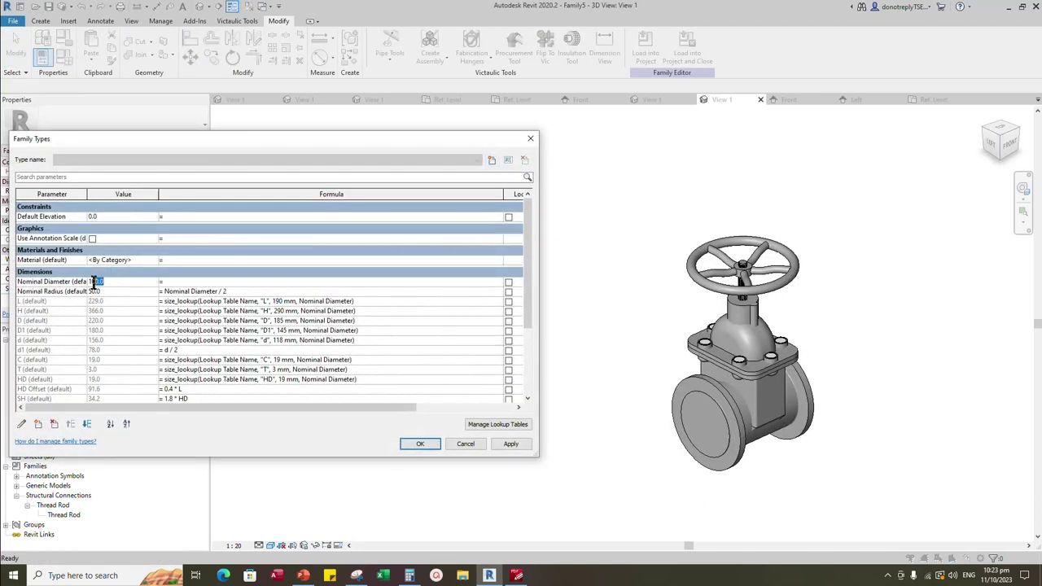
left_click(512, 446)
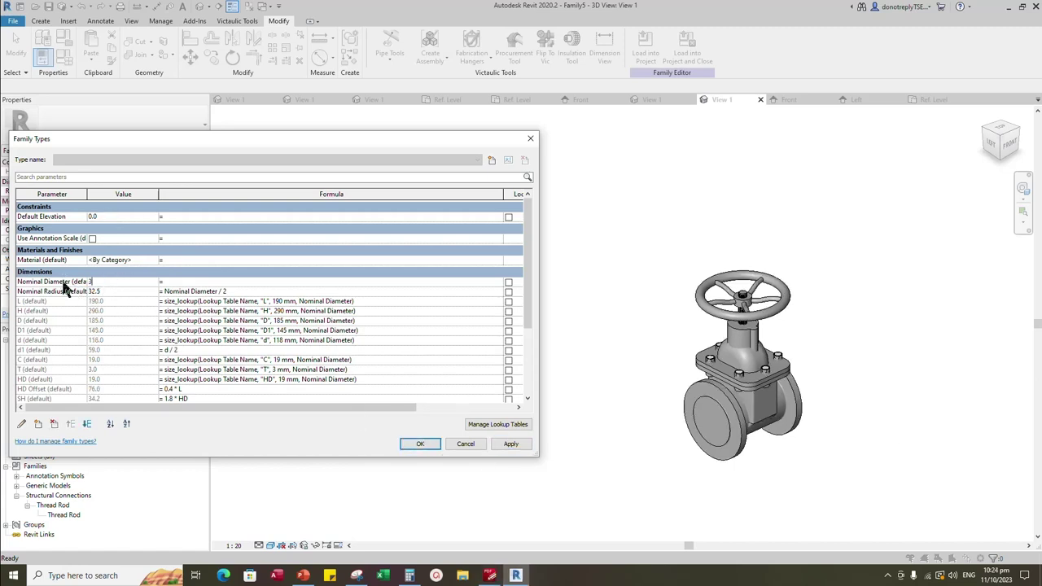
left_click(513, 443)
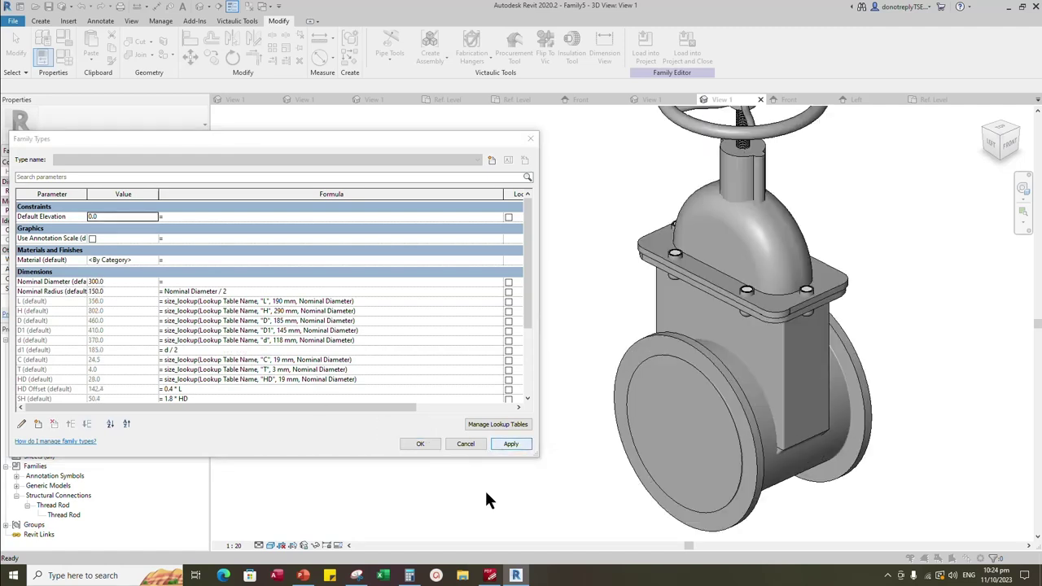
left_click(420, 443)
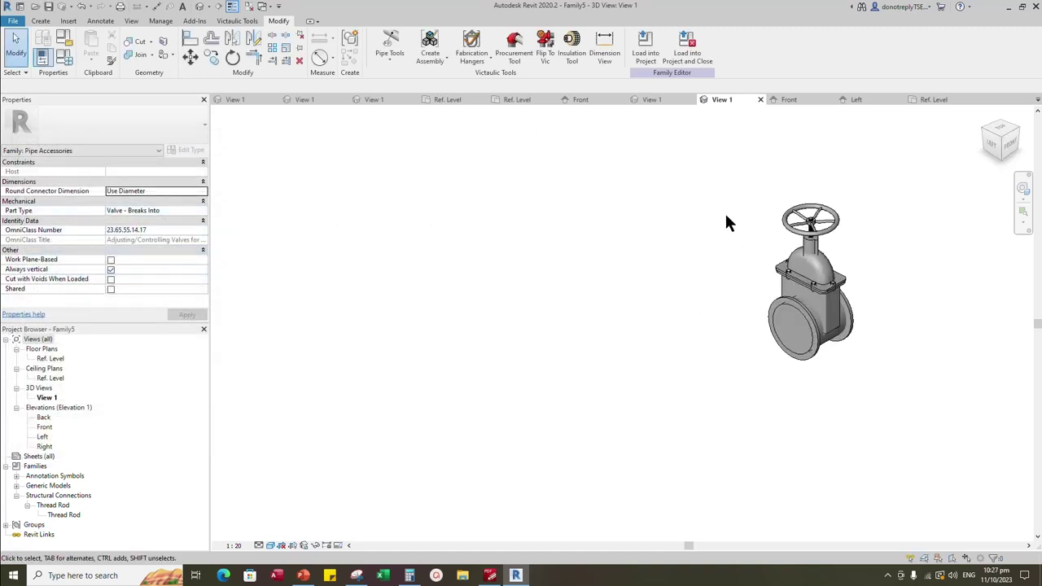
Limit the visibility of all valve geometry to the Fine detail level and set the 3D view's detail level to Fine
left_click_drag(705, 174, 885, 409)
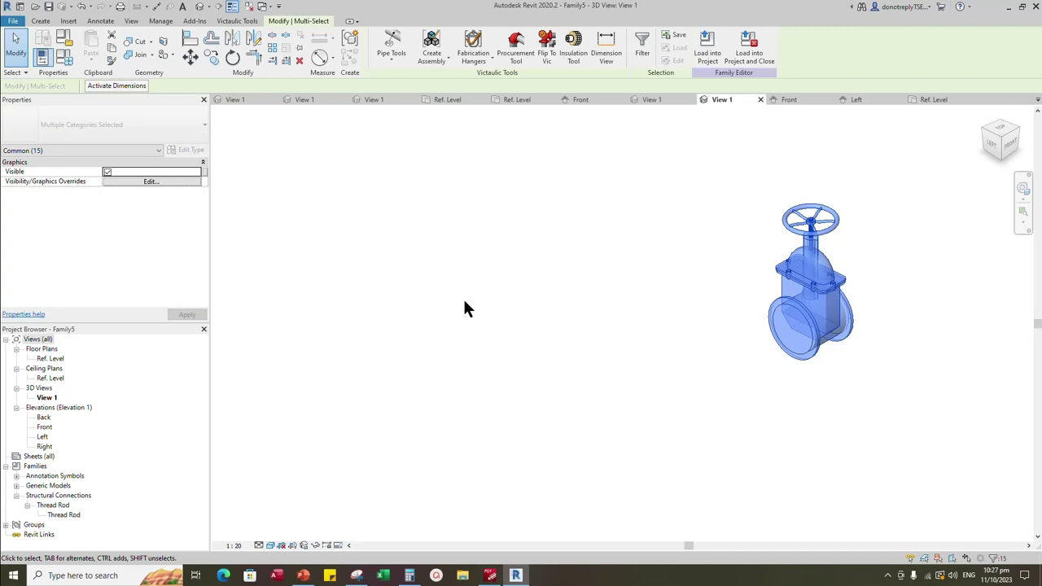
left_click(151, 182)
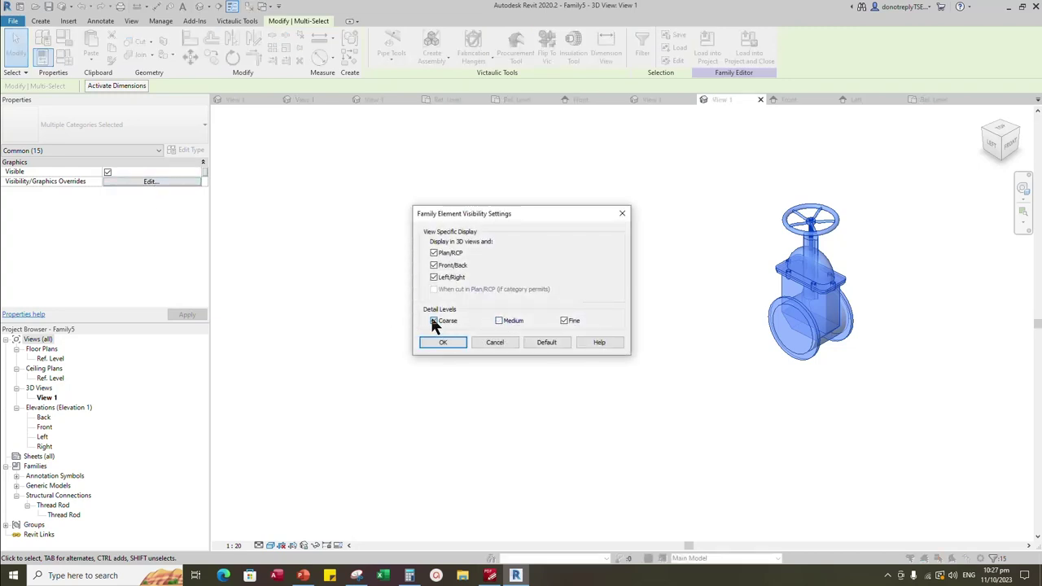
left_click(443, 342)
left_click(659, 354)
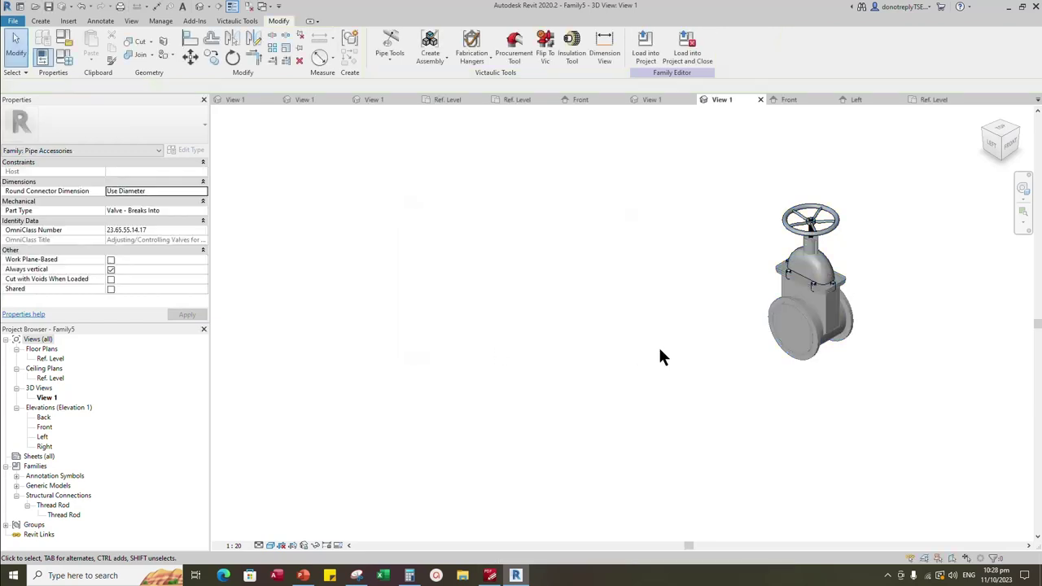
left_click(258, 546)
left_click(273, 536)
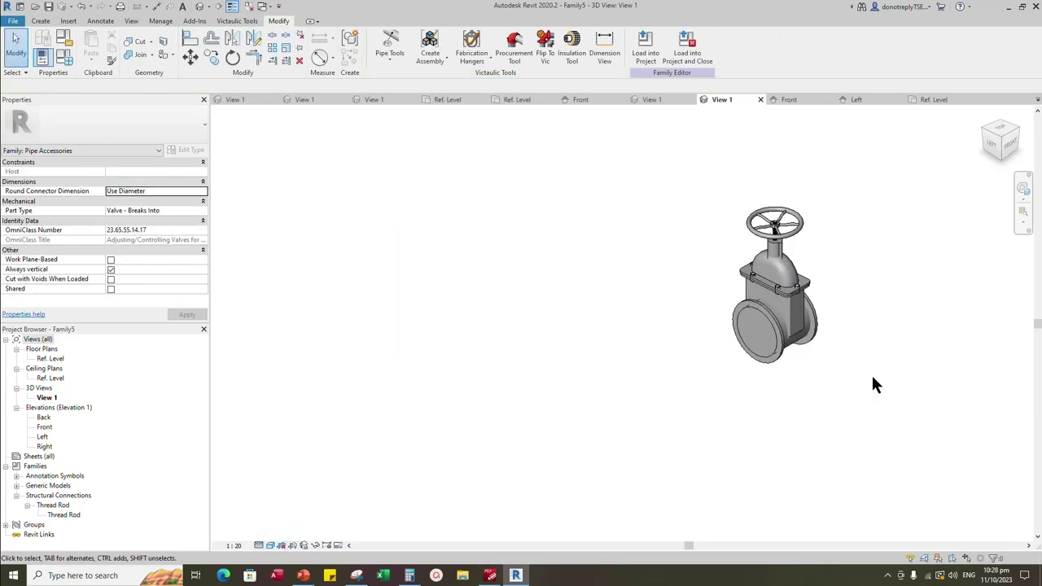
scroll(859, 341, "up", 3)
scroll(864, 355, "down", 2)
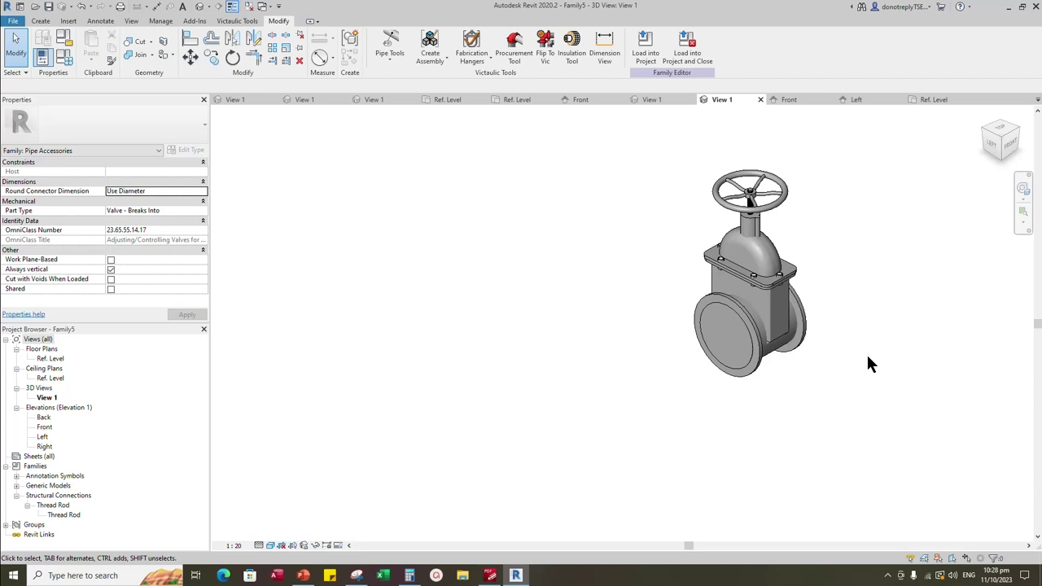
Place a pipe connector on the end face of the valve's near flange
left_click(40, 21)
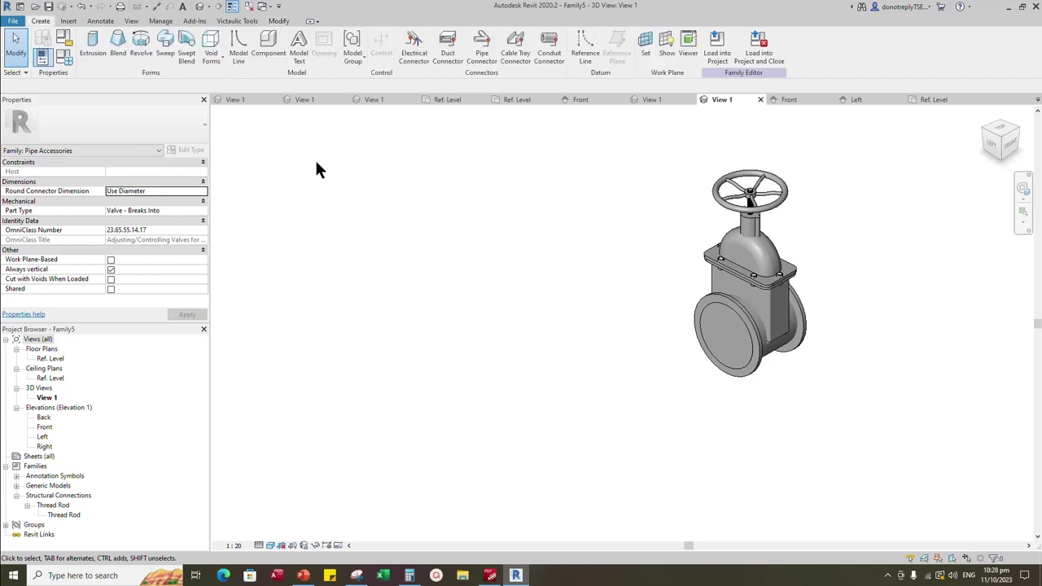
left_click(480, 49)
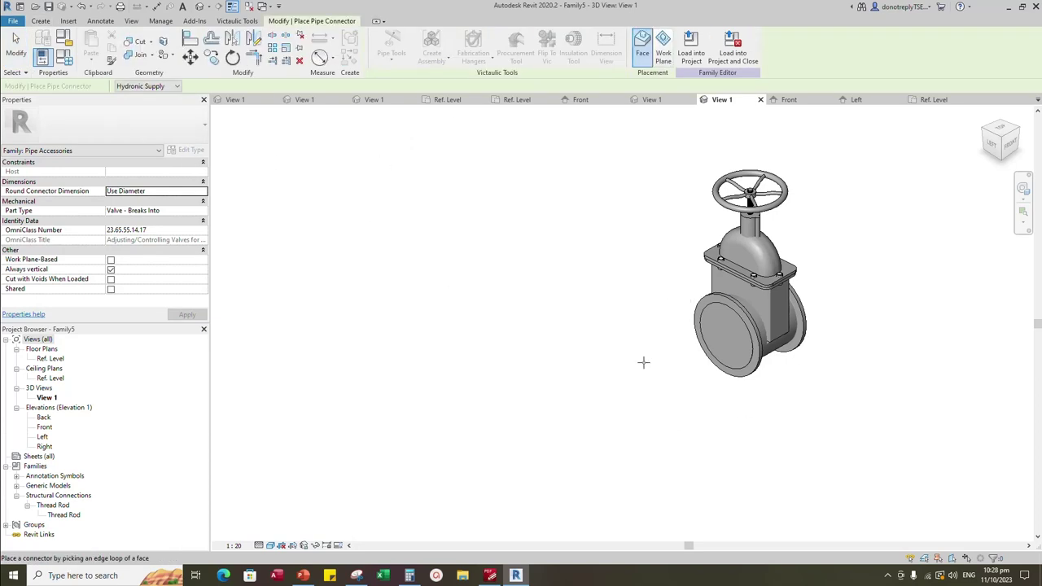
left_click(765, 389)
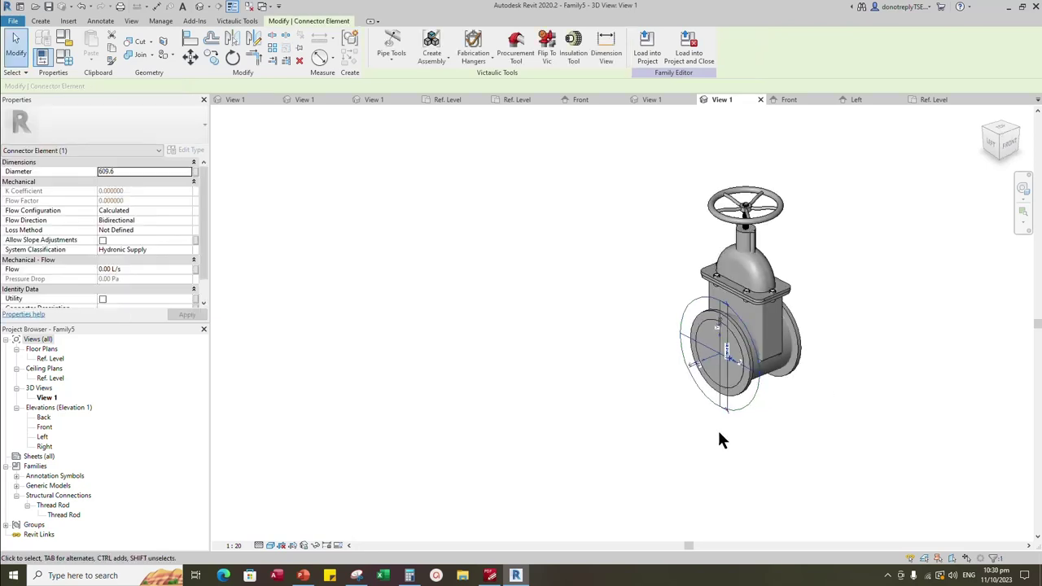
Set the pipe connector's system classification to Global and its loss method to K Coefficient
left_click(189, 249)
scroll(155, 285, "down", 2)
left_click(118, 296)
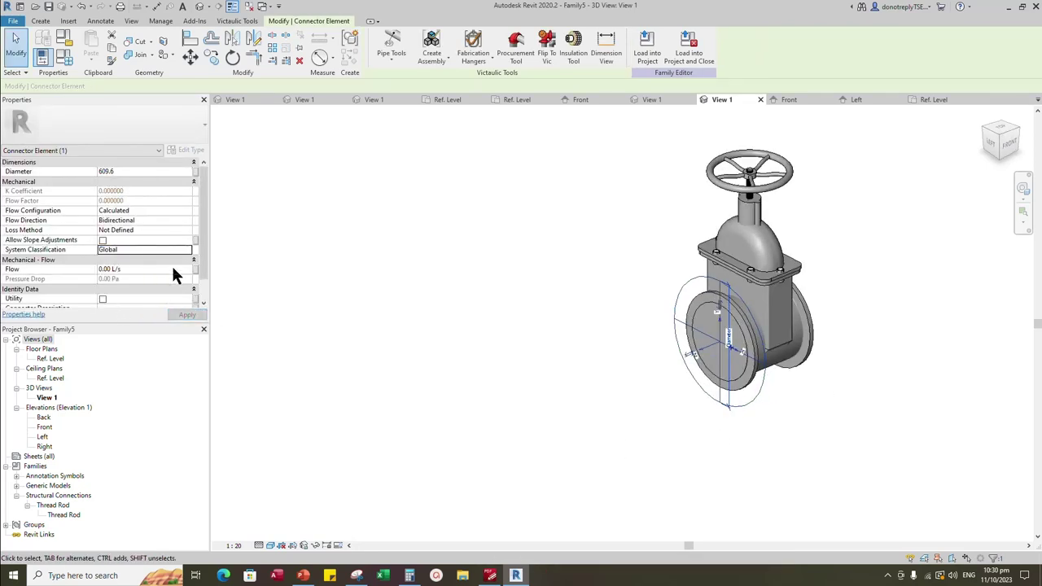
left_click(188, 229)
left_click(133, 249)
scroll(157, 276, "down", 1)
scroll(157, 276, "up", 1)
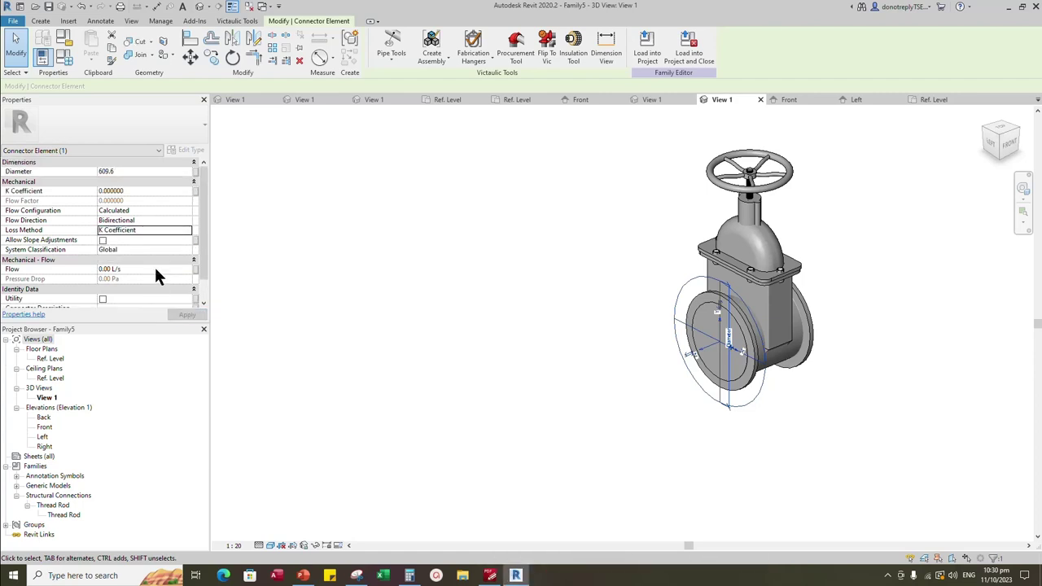
Associate the pipe connector's diameter with the Nominal Diameter family parameter and show the Ref. Level plan
left_click(194, 172)
scroll(483, 321, "down", 2)
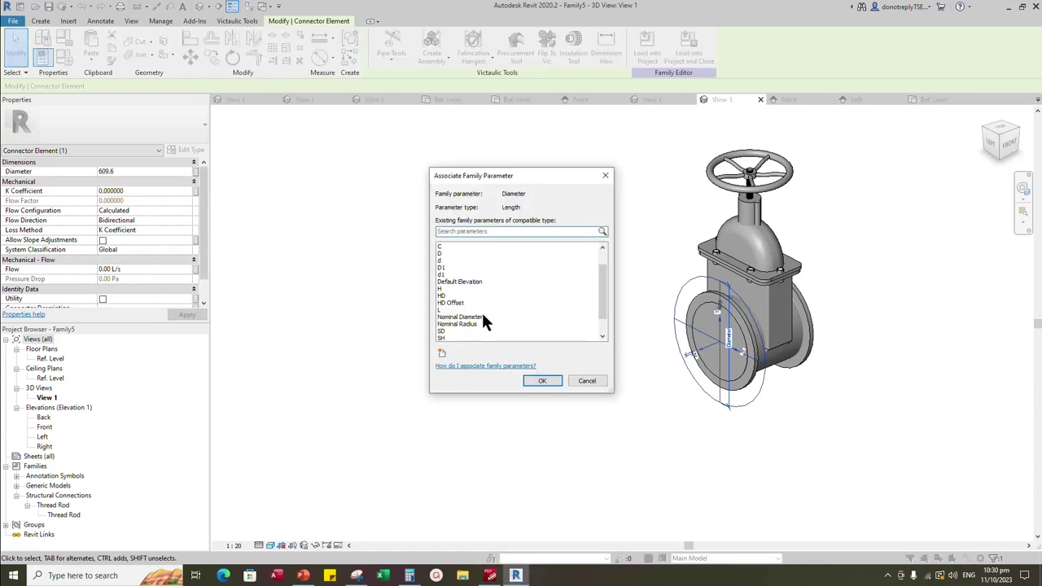
left_click(542, 381)
middle_click_drag(820, 427, 732, 350, "shift")
left_click(934, 99)
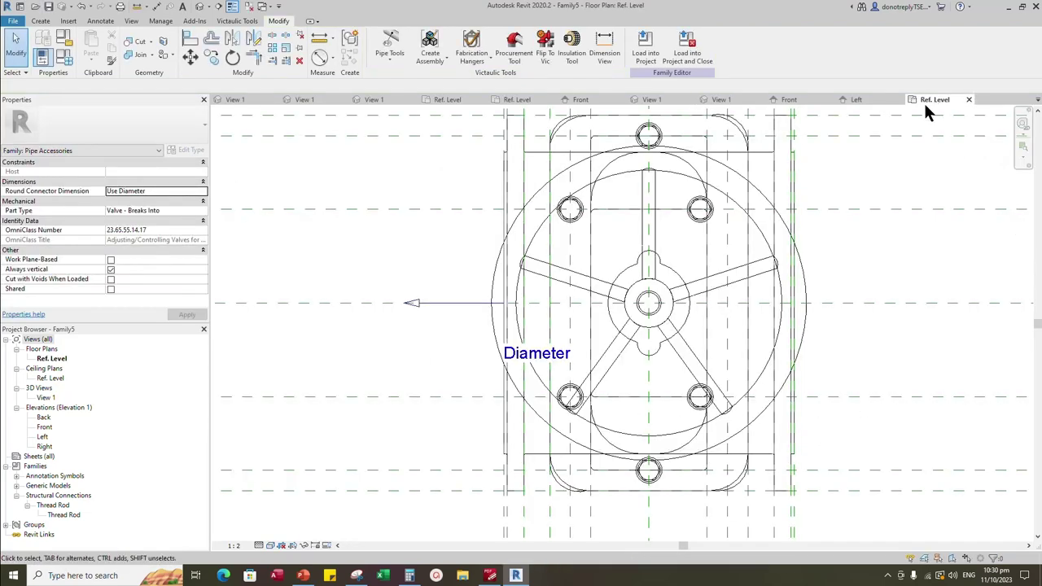
Name the reference plane at the outer face of the right-hand flange R in the Ref. Level plan
scroll(722, 304, "down", 3)
left_click(779, 165)
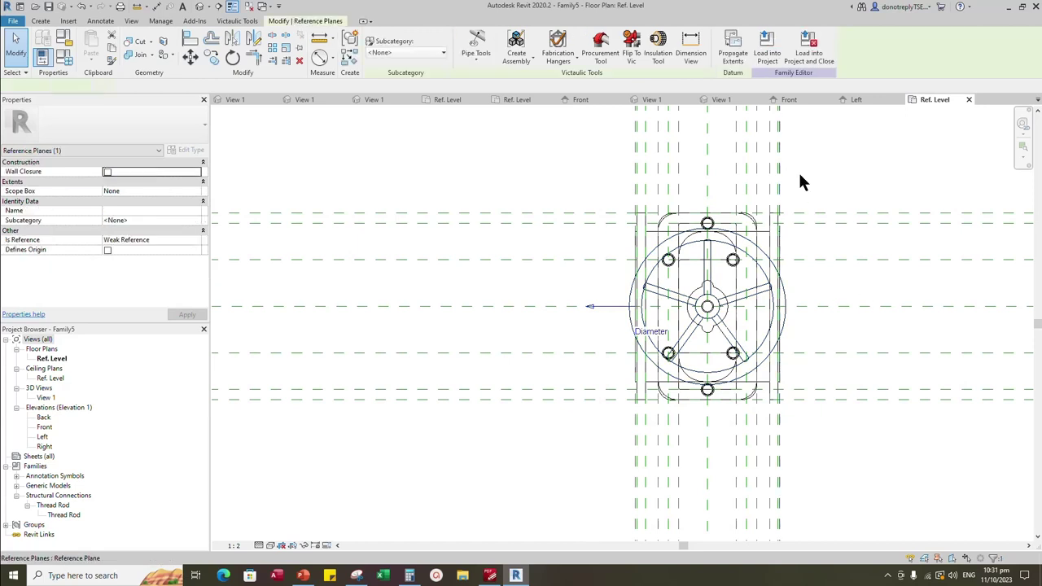
scroll(690, 302, "down", 3)
left_click(111, 210)
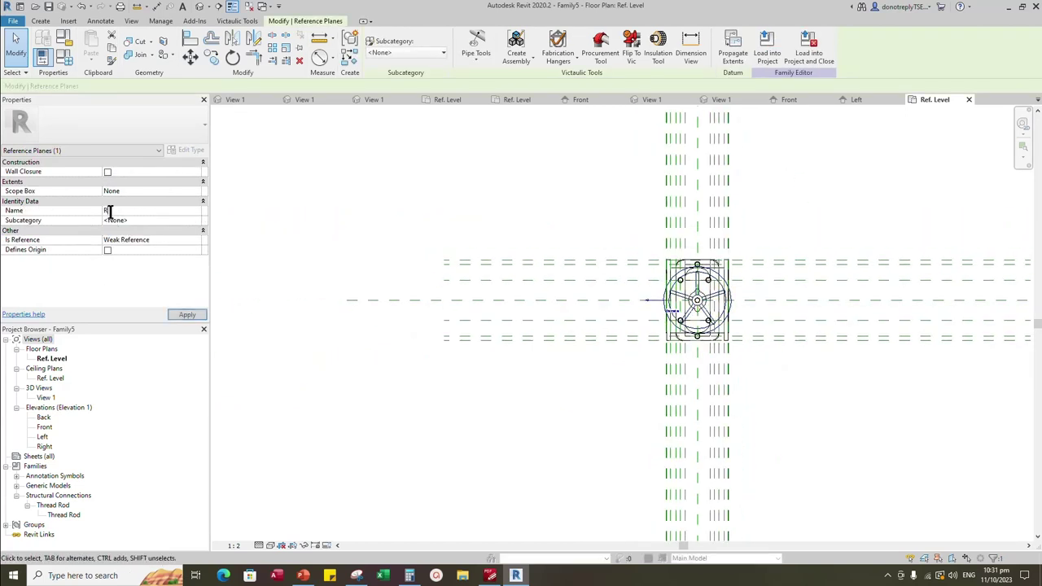
type("R")
left_click(187, 315)
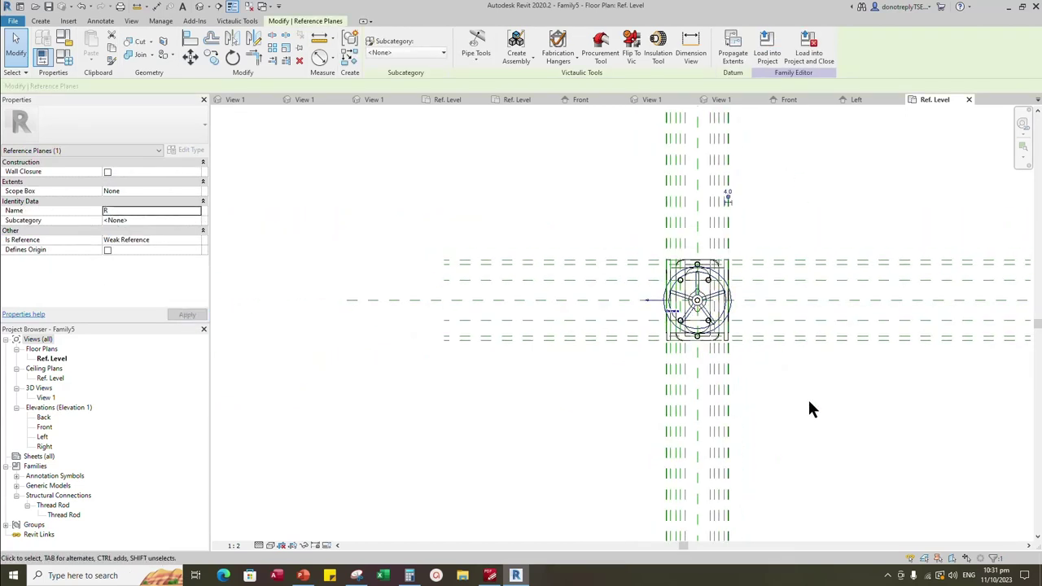
left_click(814, 224)
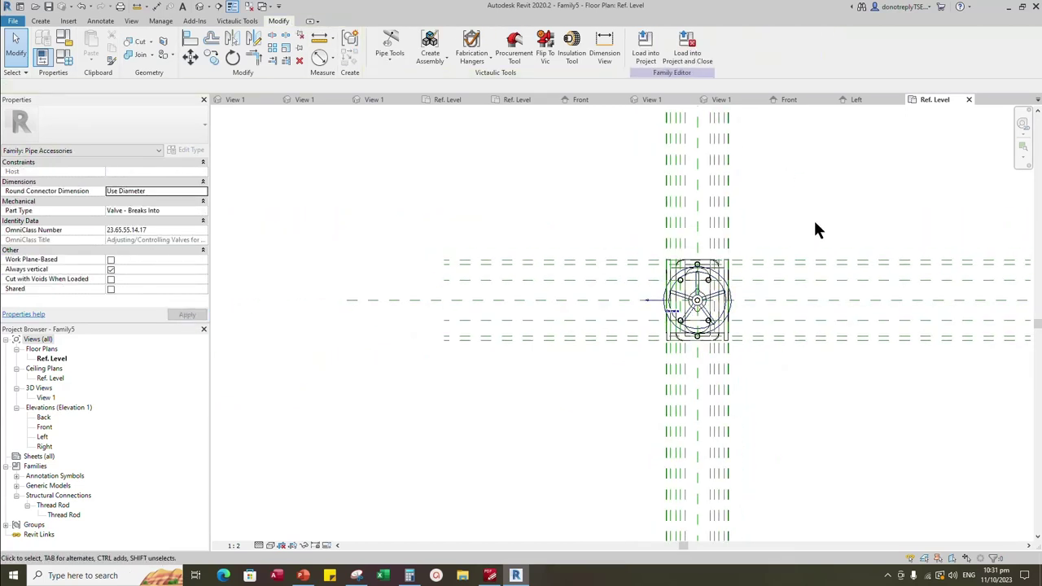
Place a second pipe connector in the 3D view on the work plane of reference plane R
left_click(732, 99)
left_click(41, 21)
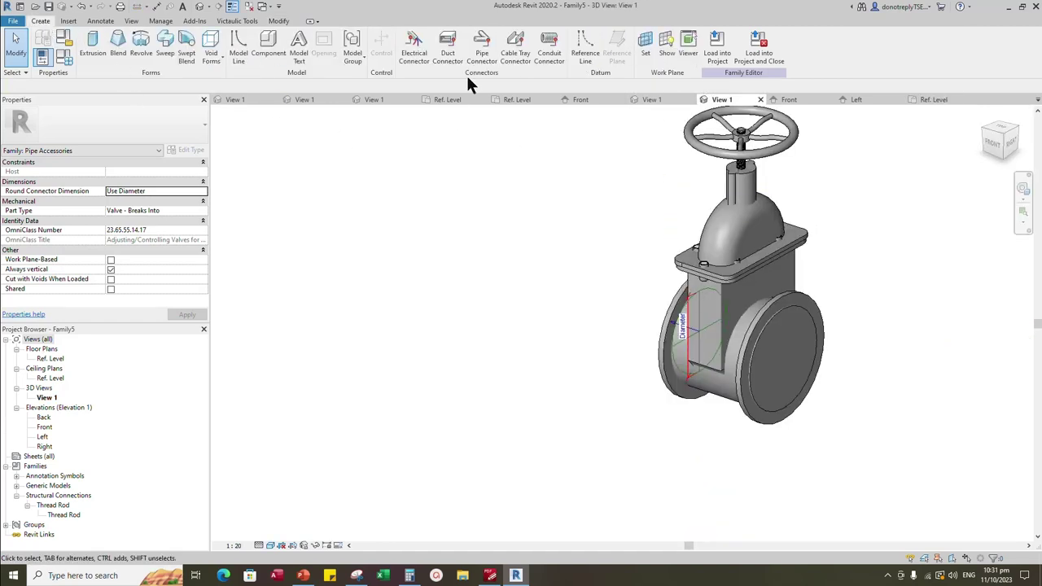
left_click(482, 48)
left_click(664, 41)
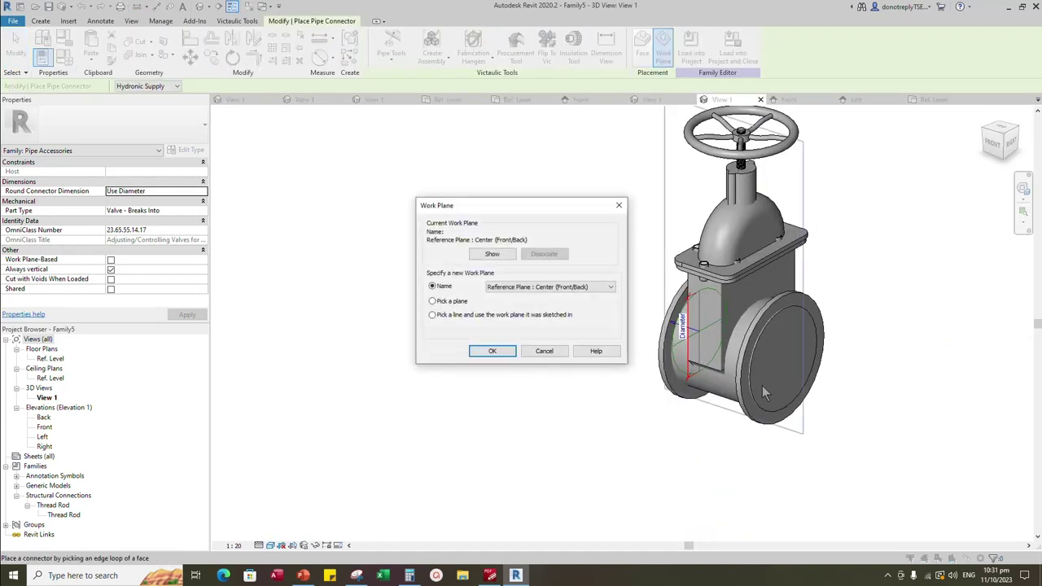
left_click(552, 289)
left_click(533, 328)
left_click(491, 351)
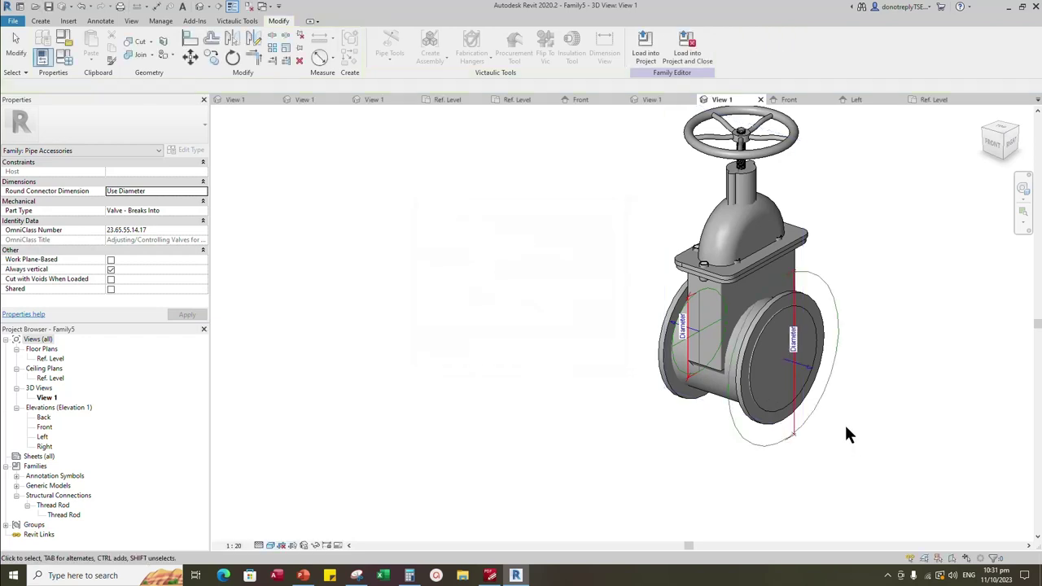
Associate the second connector's diameter with the Nominal Diameter family parameter
scroll(921, 432, "up", 3)
left_click(766, 388)
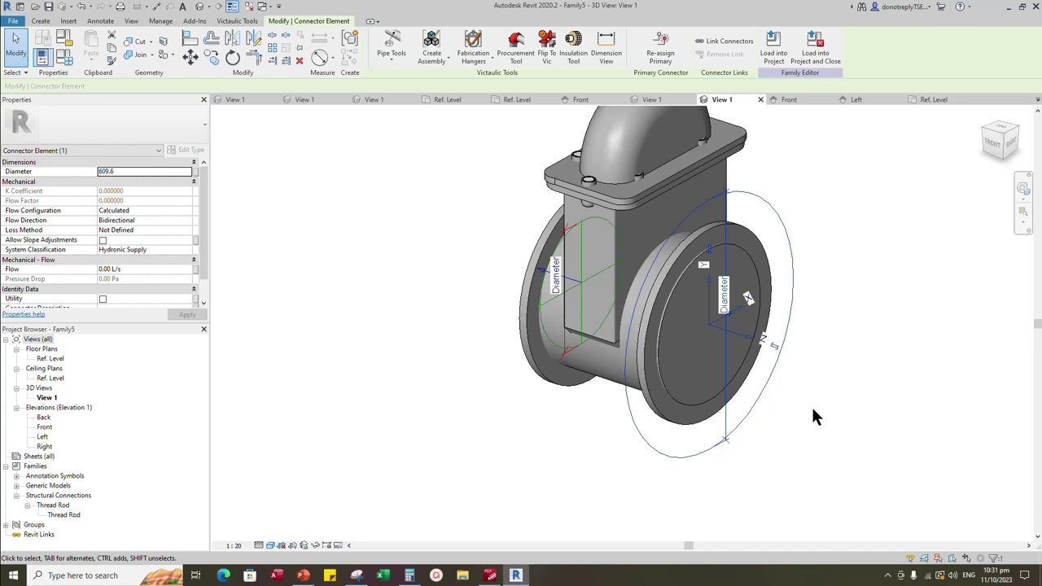
left_click(199, 171)
scroll(461, 314, "down", 3)
left_click(464, 296)
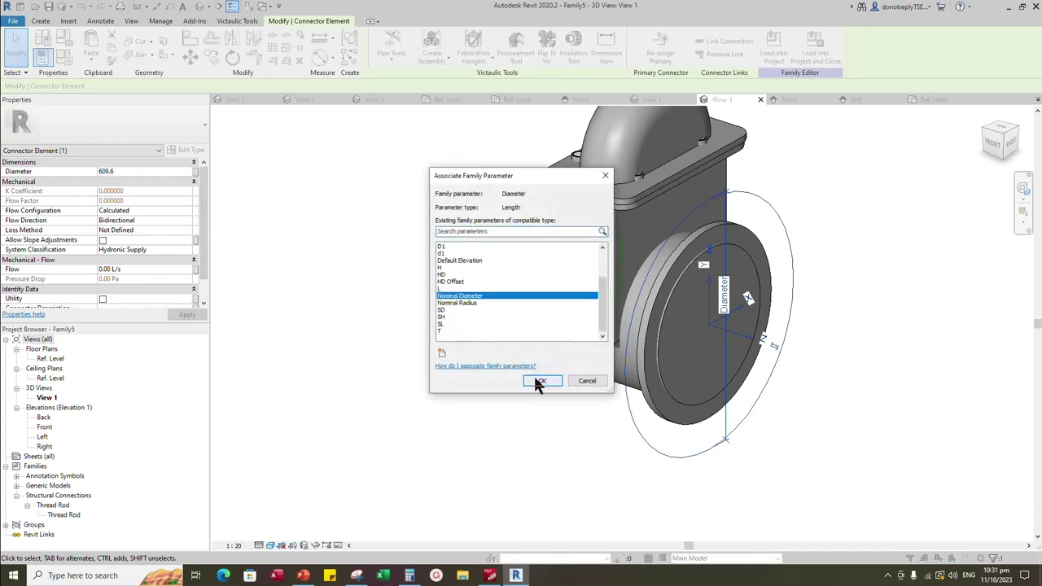
left_click(541, 380)
Set the second connector's loss method to K Coefficient and its system classification to Global
left_click(192, 230)
left_click(119, 247)
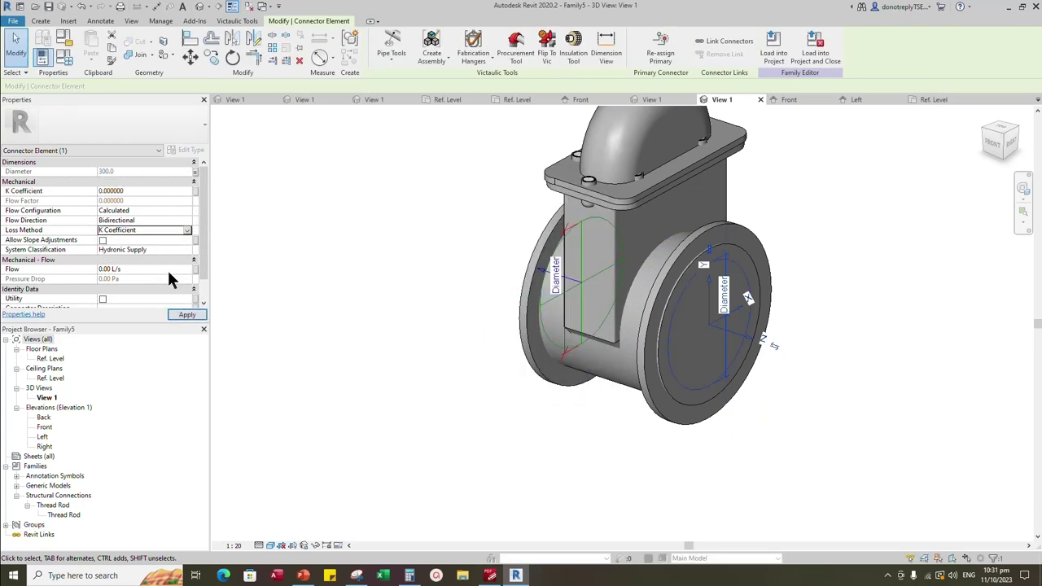
left_click(186, 250)
left_click(108, 301)
scroll(165, 290, "down", 1)
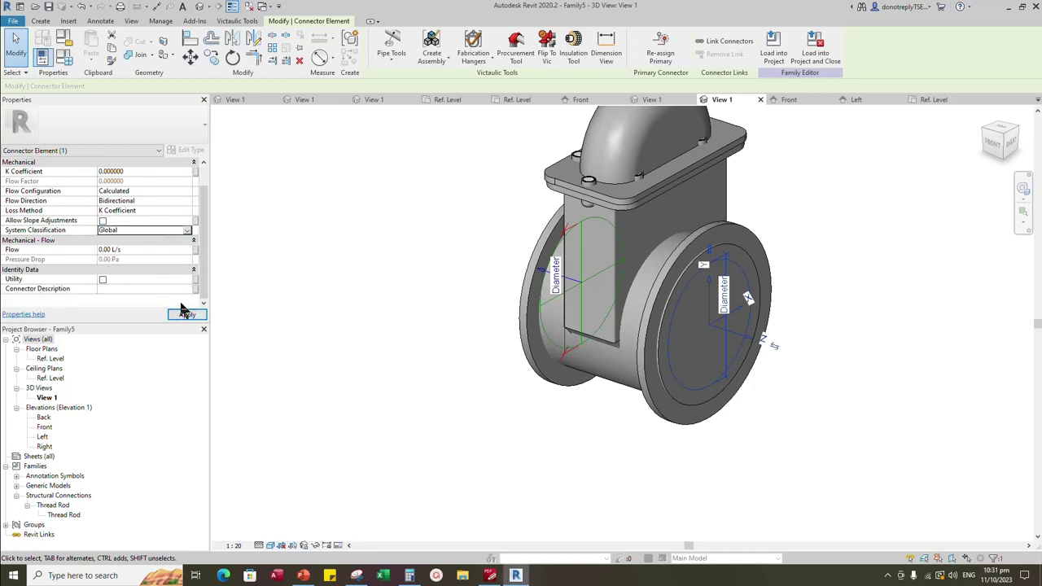
left_click(183, 315)
left_click(410, 383)
middle_click_drag(760, 419, 771, 409, "shift")
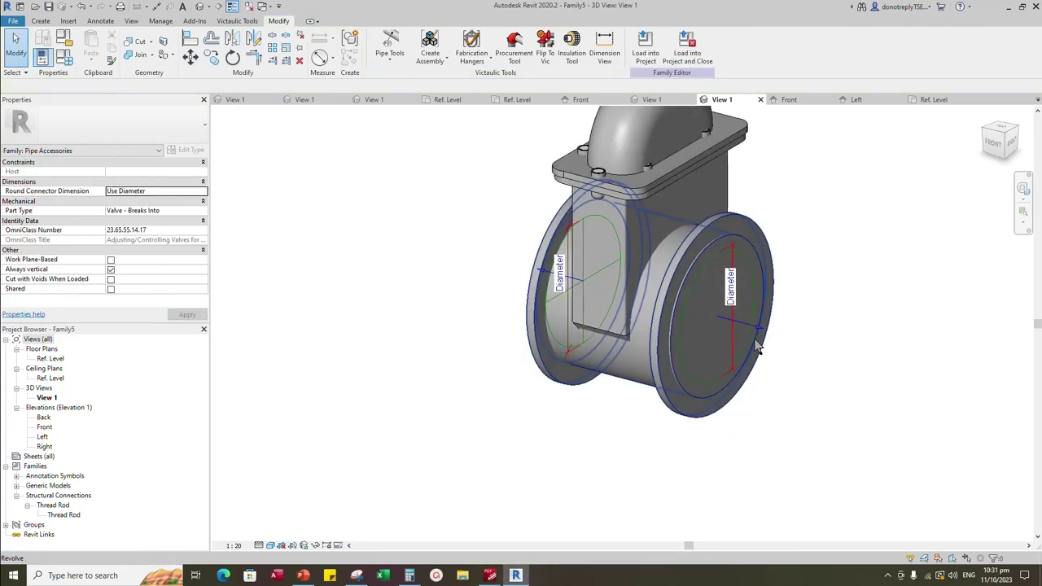
left_click(750, 334)
middle_click_drag(763, 446, 855, 418, "shift")
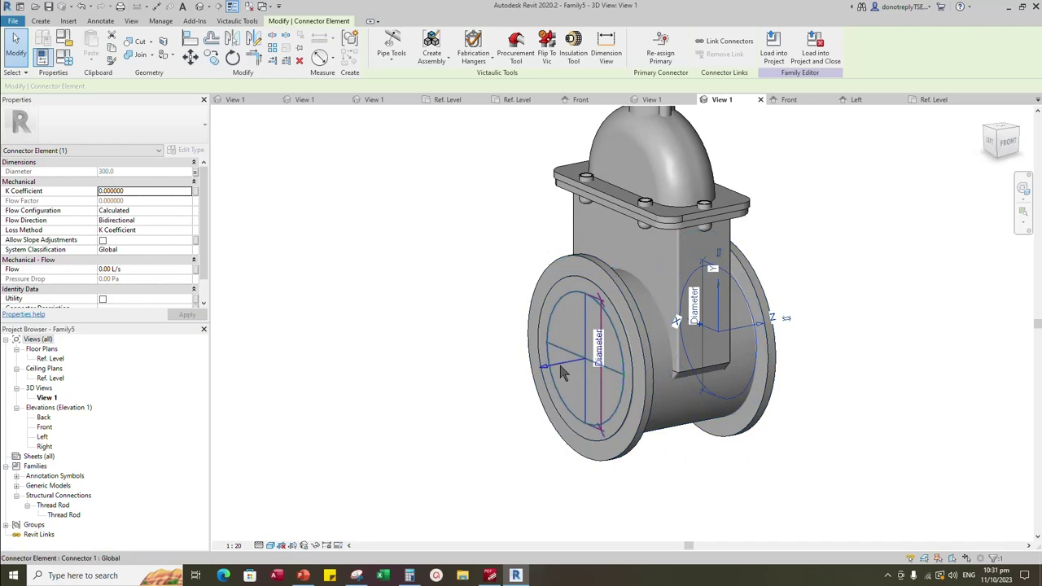
left_click(718, 480)
middle_click_drag(837, 481, 838, 409, "shift")
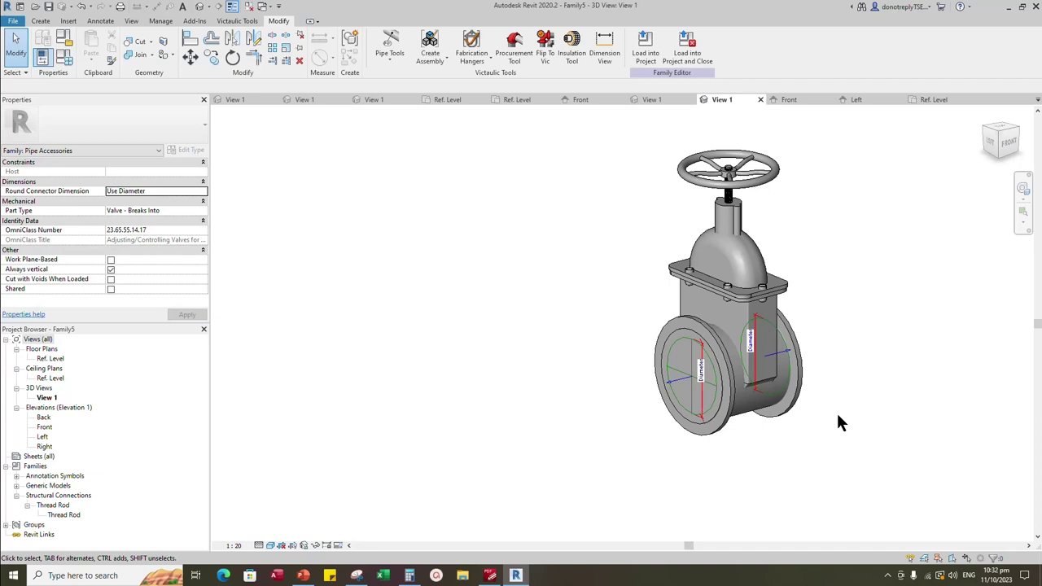
Start a void sweep in the Front elevation and sketch its path along the pipe centreline from the left flange face to the near HD Offset plane
left_click(788, 100)
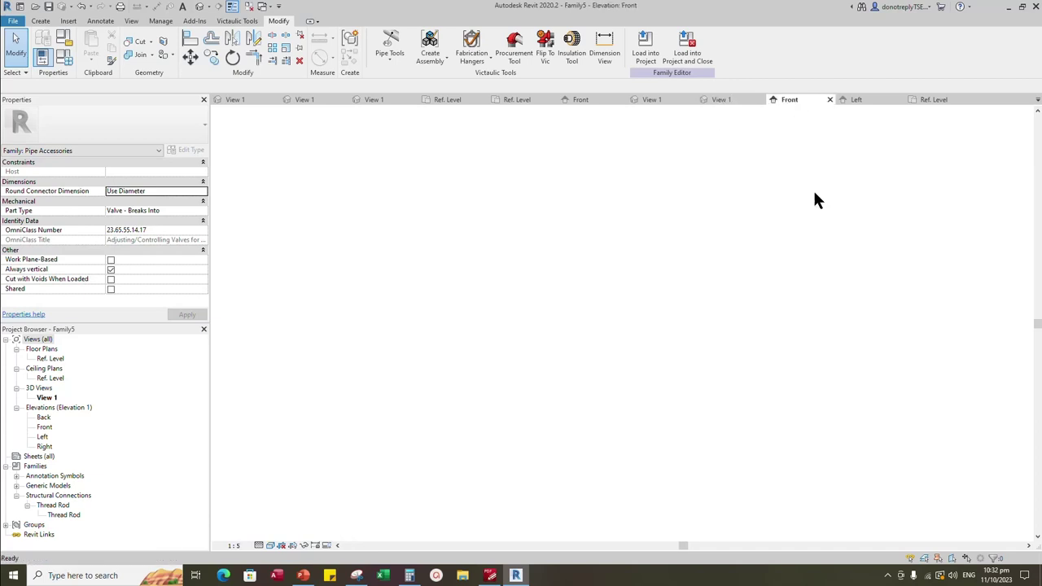
left_click(212, 57)
left_click(233, 140)
scroll(665, 393, "up", 2)
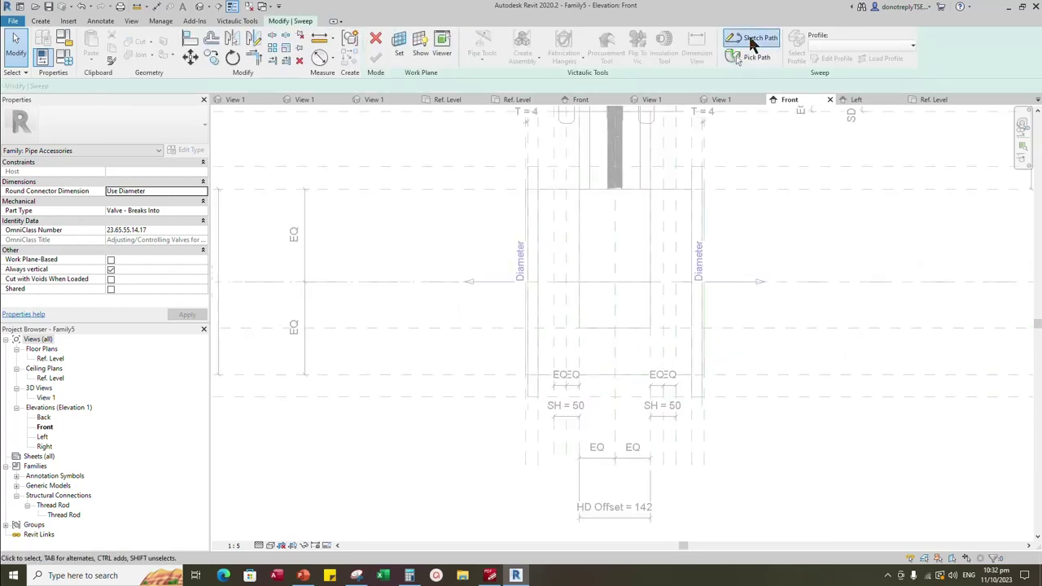
left_click(750, 42)
scroll(493, 251, "up", 2)
scroll(521, 244, "down", 1)
scroll(553, 244, "down", 1)
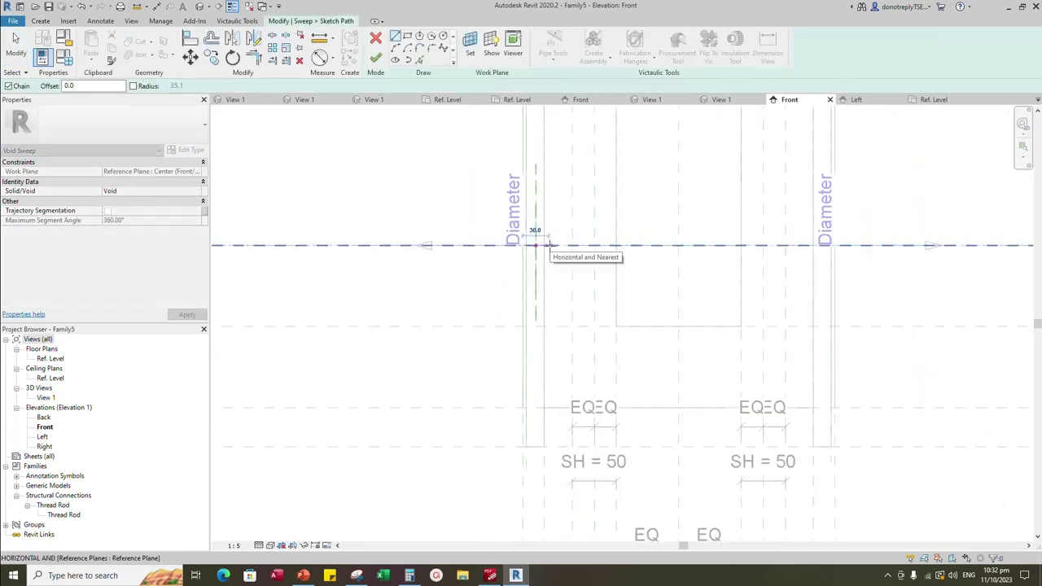
left_click(616, 245)
key("Escape")
key("Escape")
scroll(639, 295, "down", 2)
Align the sweep's path line with the reference planes and finish the path sketch
key("a")
key("l")
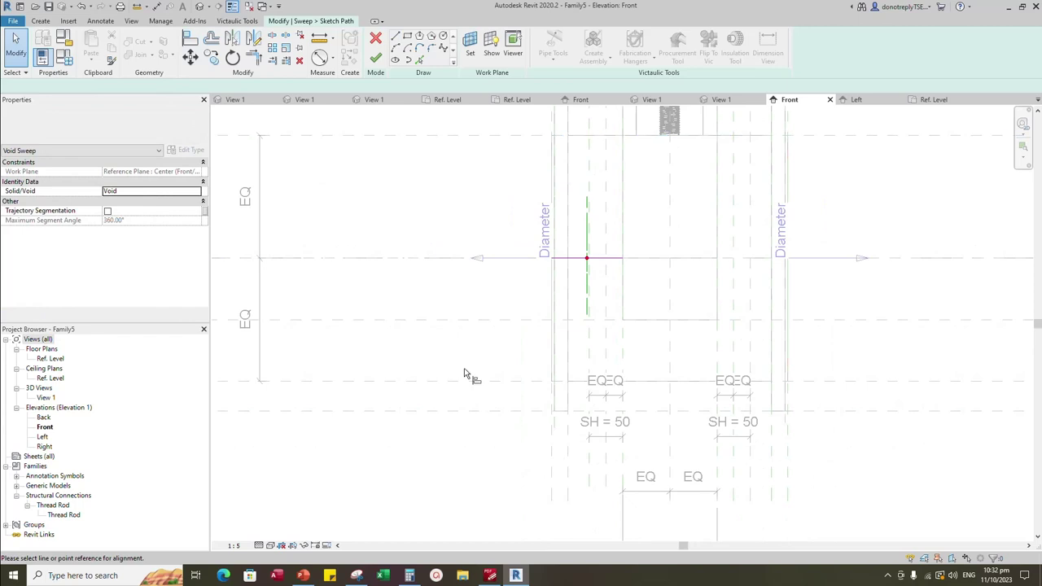
key("a")
key("l")
left_click(570, 324)
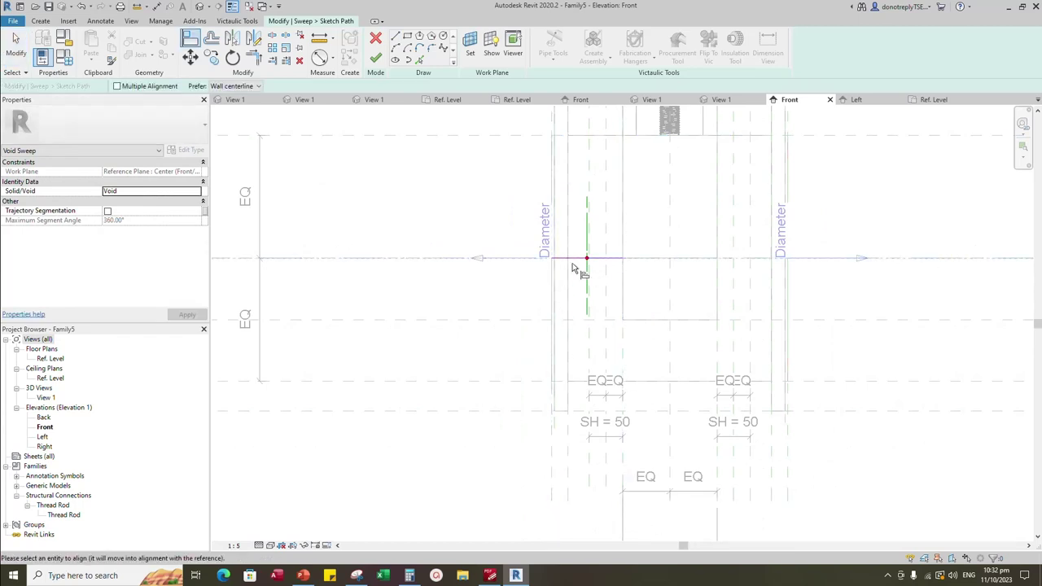
scroll(605, 282, "down", 1)
left_click(375, 59)
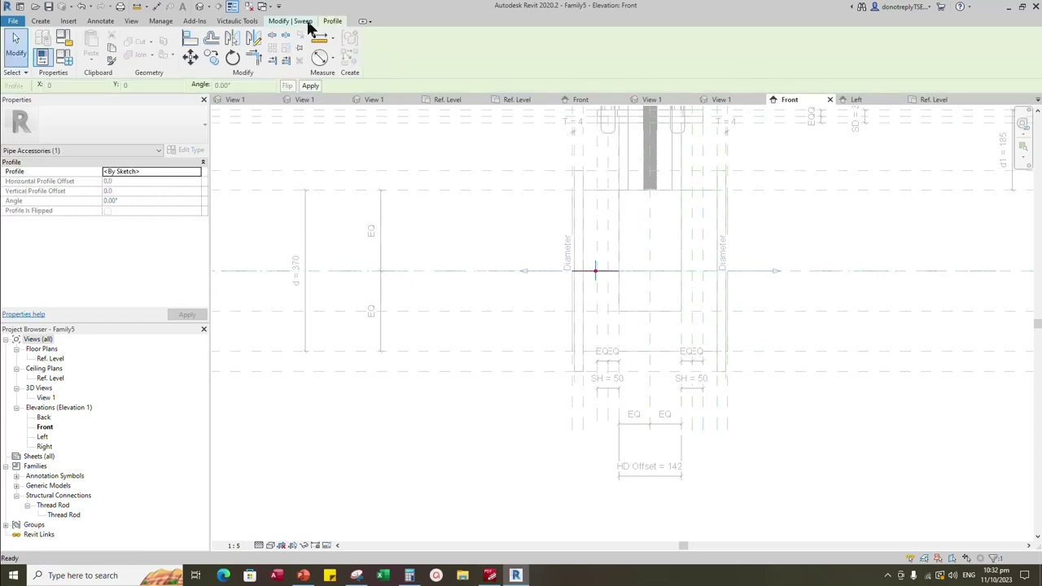
Sketch a circular profile for the void sweep in the Left elevation, centred on the path's profile point
left_click(834, 59)
left_click(525, 394)
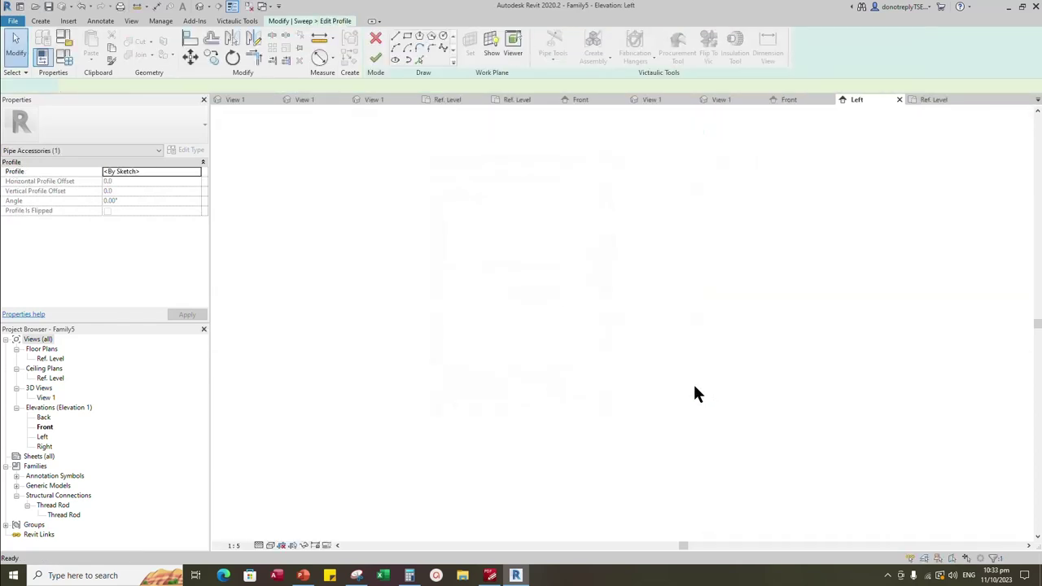
scroll(572, 486, "up", 2)
left_click(443, 36)
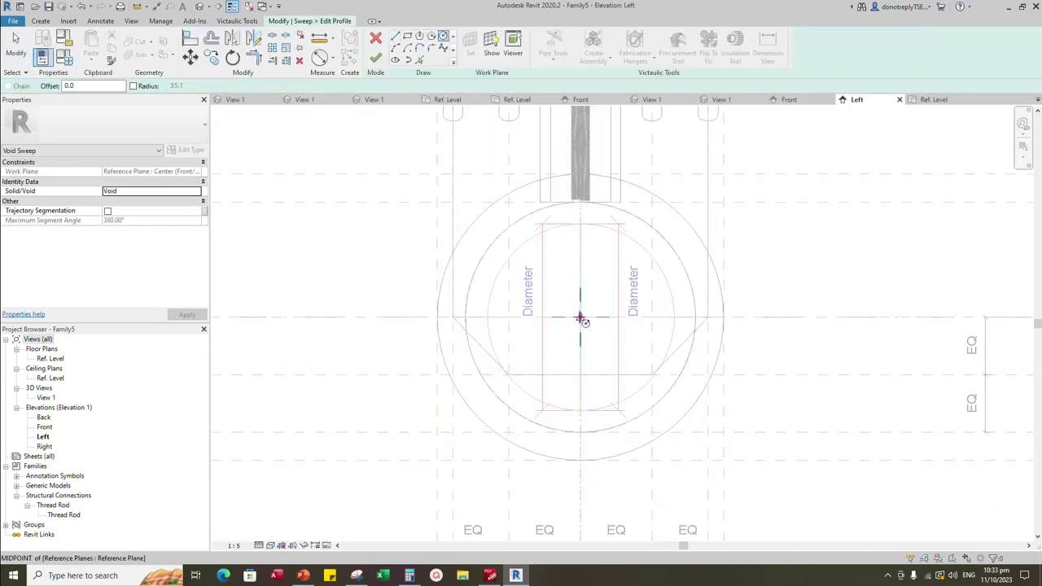
left_click(580, 316)
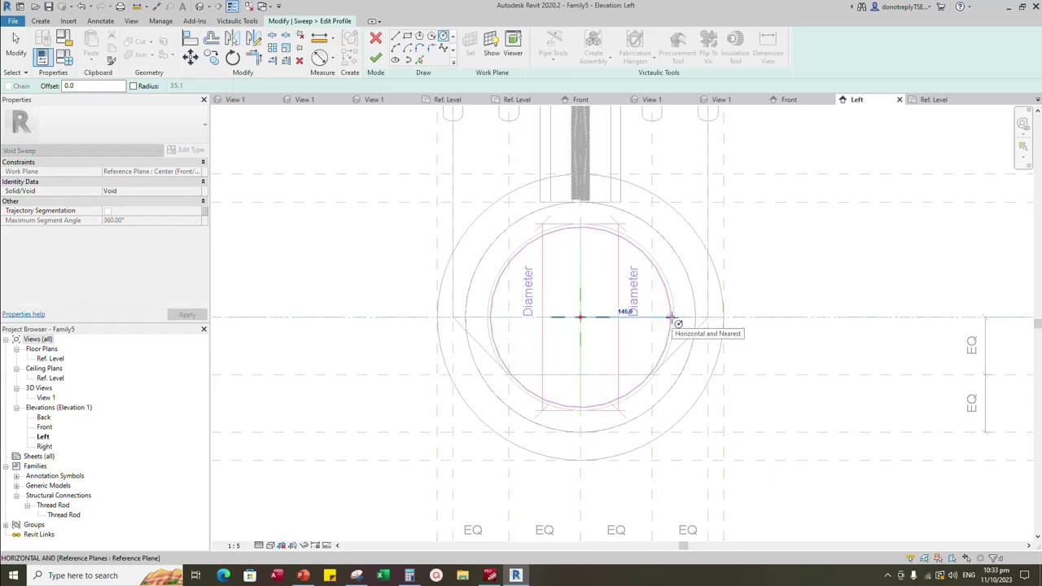
left_click(661, 319)
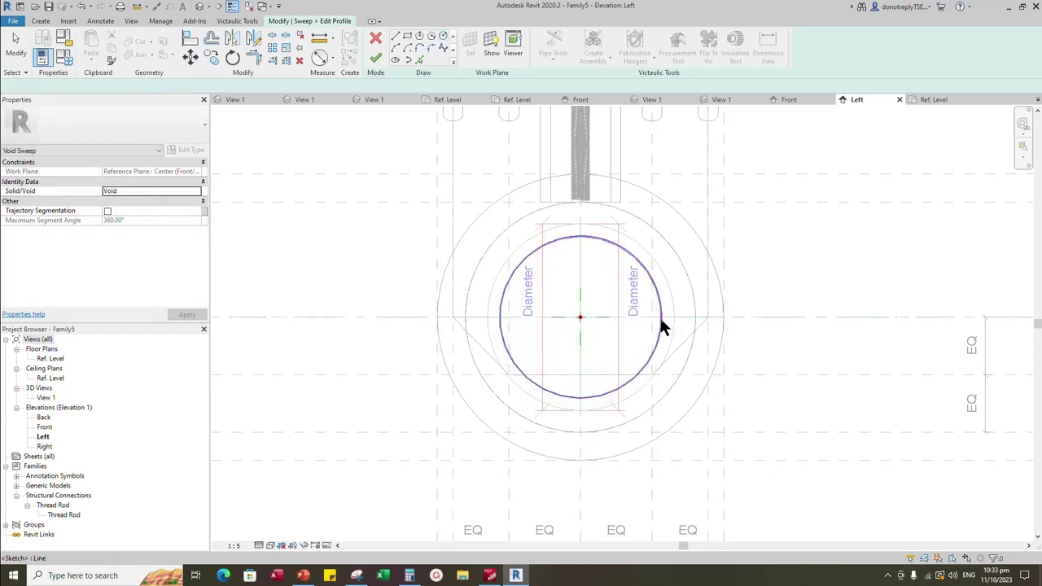
key("Escape")
Set the profile circle's radius to 150, label its radial dimension with Nominal Radius, and finish the void sweep
left_click(604, 283)
type("150")
key("Return")
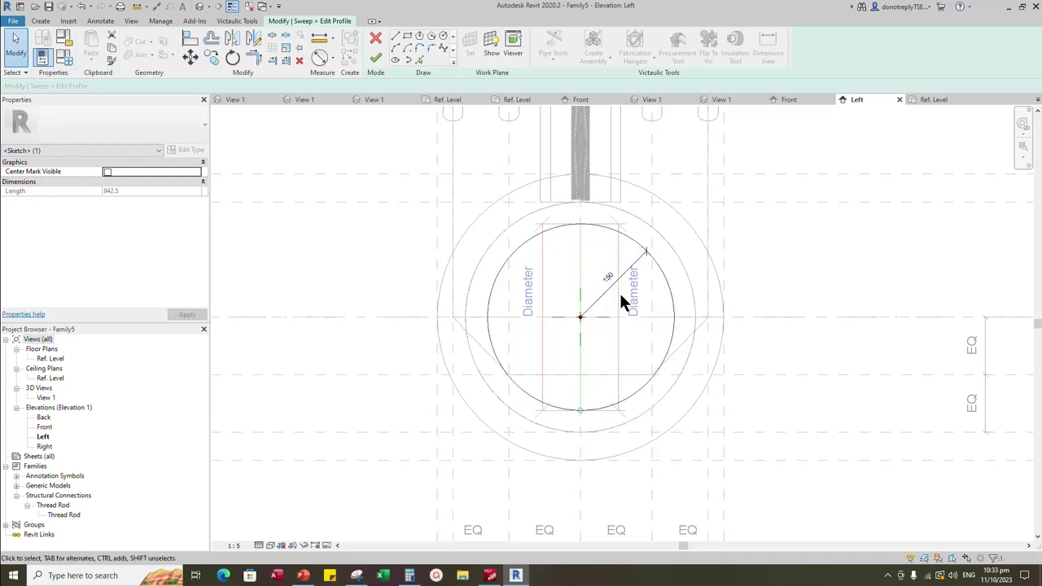
left_click(618, 289)
left_click(198, 211)
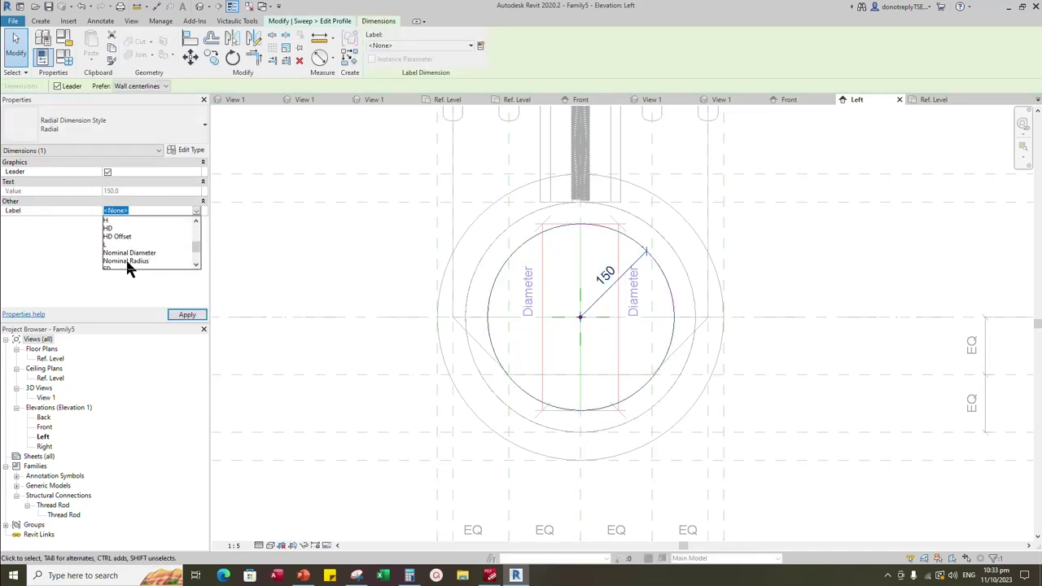
left_click(126, 258)
left_click(375, 59)
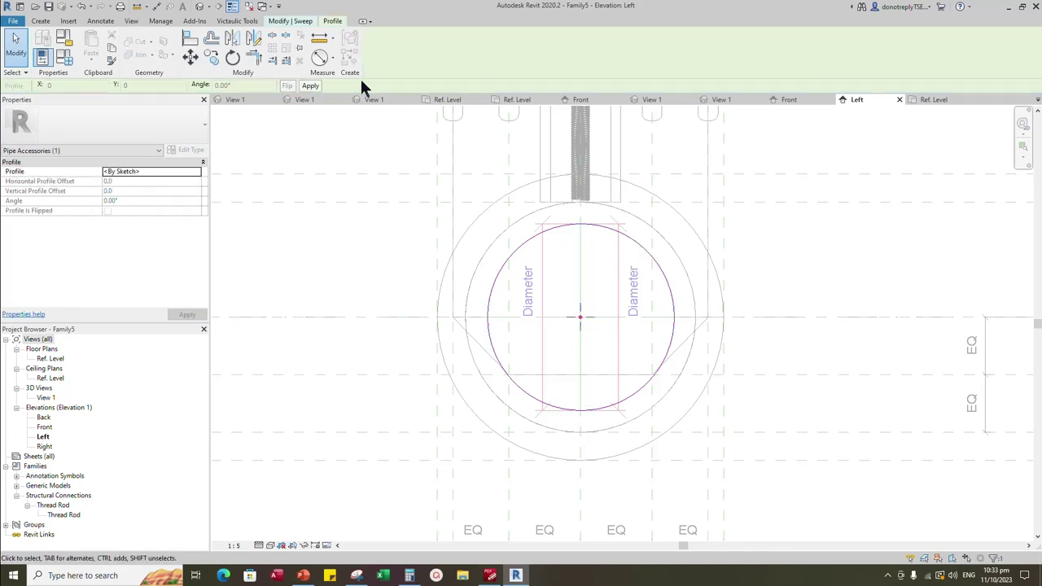
left_click(375, 59)
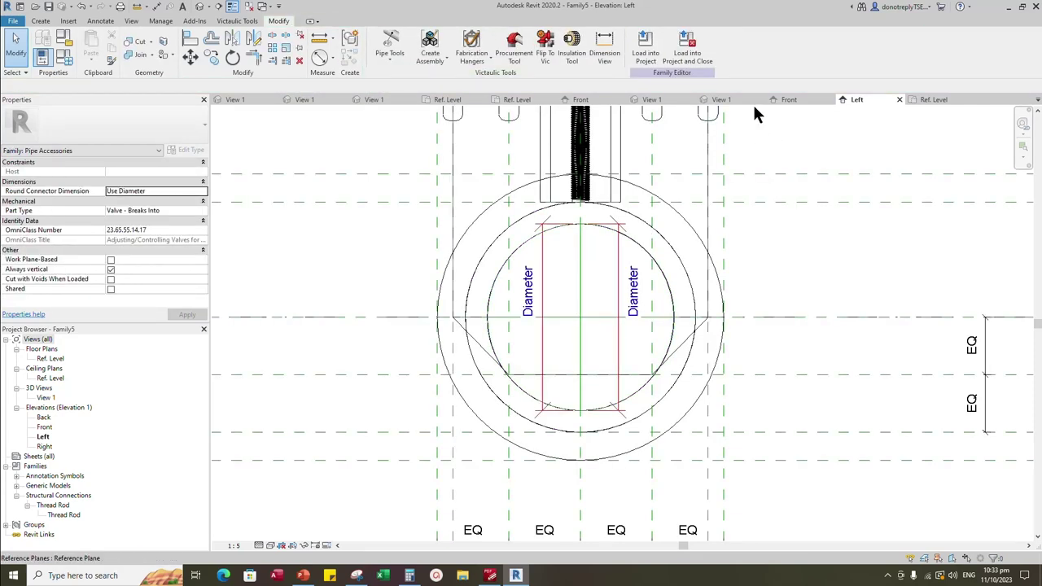
Mirror the void sweep in the Front elevation about the valve's vertical centre plane
left_click(729, 96)
scroll(770, 440, "up", 2)
middle_click_drag(770, 440, 721, 423, "shift")
left_click(786, 99)
left_click(606, 342)
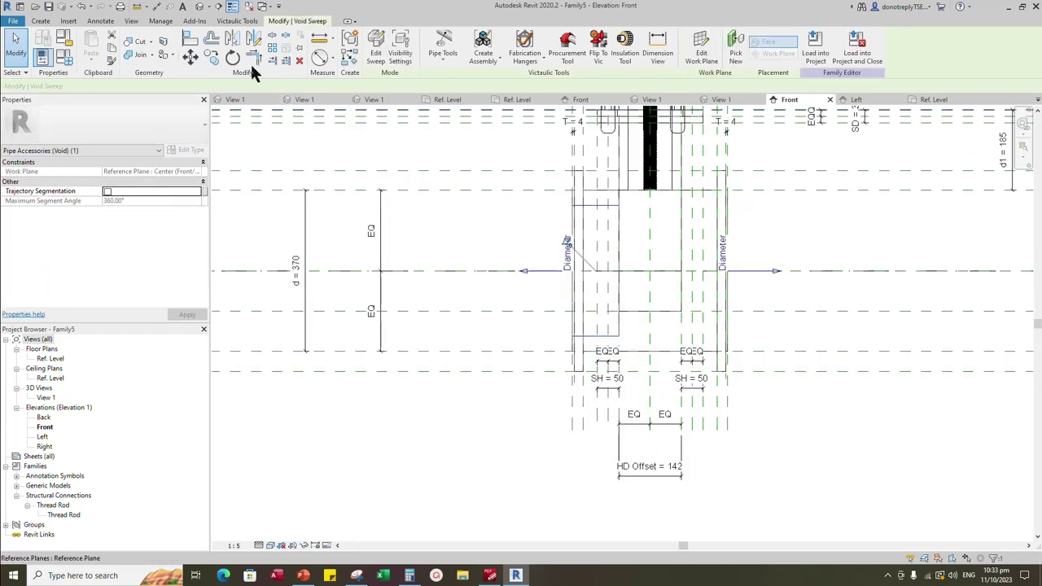
left_click(234, 39)
left_click(650, 398)
left_click(833, 389)
Edit the mirrored sweep's path, align and lock its ends to the HD Offset plane and the right flange's outer plane, and finish the path
left_click(706, 335)
left_click(375, 52)
left_click(761, 45)
left_click(190, 39)
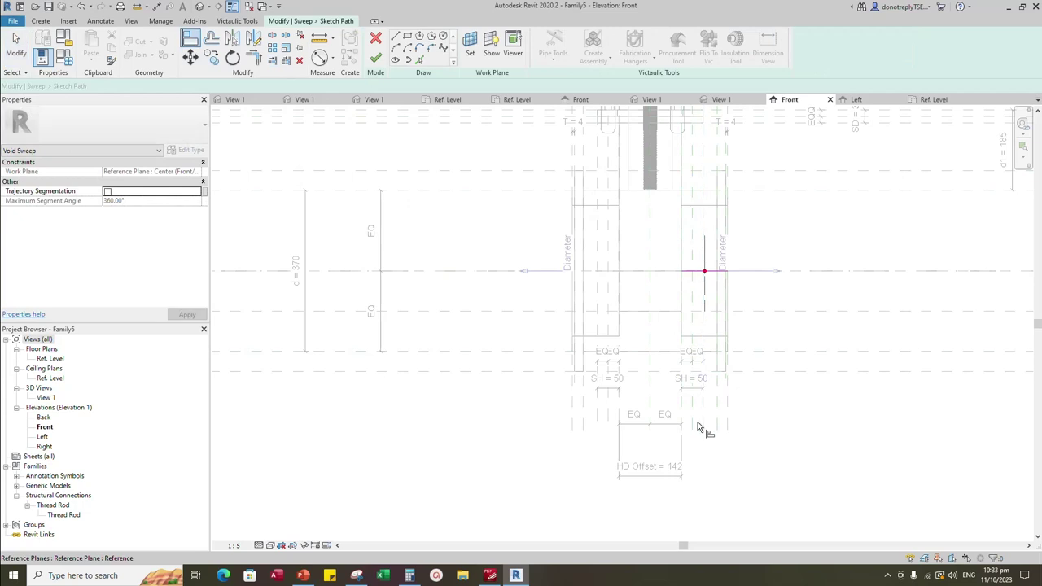
left_click(680, 269)
left_click(699, 285)
left_click(729, 292)
left_click(727, 272)
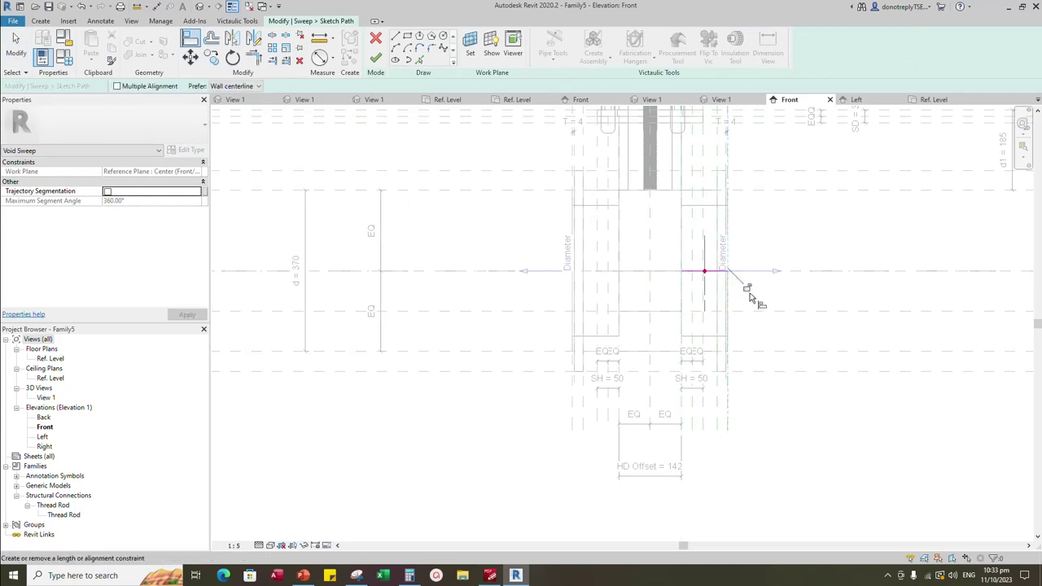
left_click(758, 297)
left_click(375, 58)
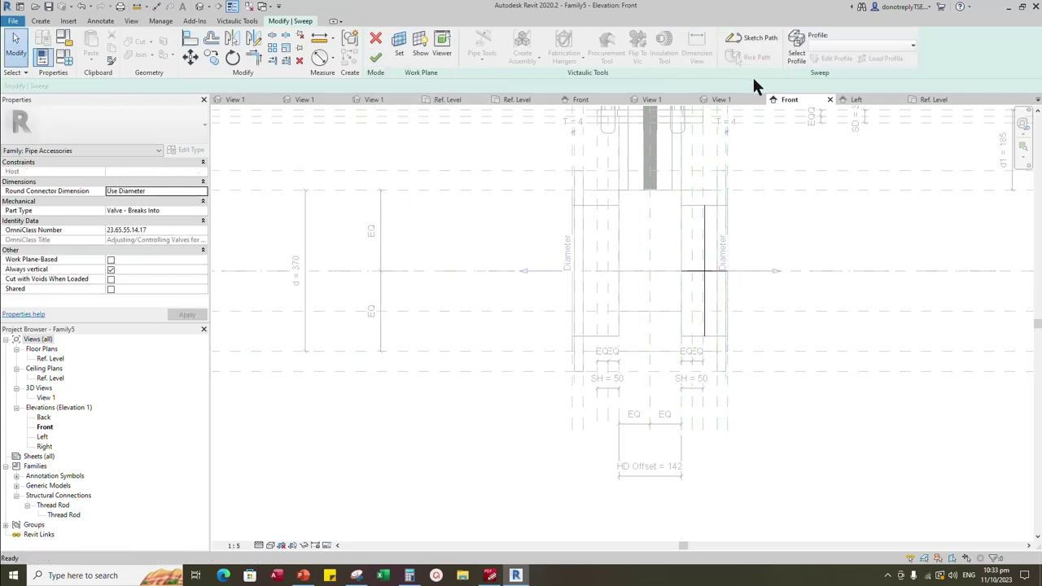
Open the mirrored sweep's profile in the Left elevation, finish the void sweep, and show the valve in the 3D view
left_click(796, 57)
left_click(835, 58)
left_click(524, 389)
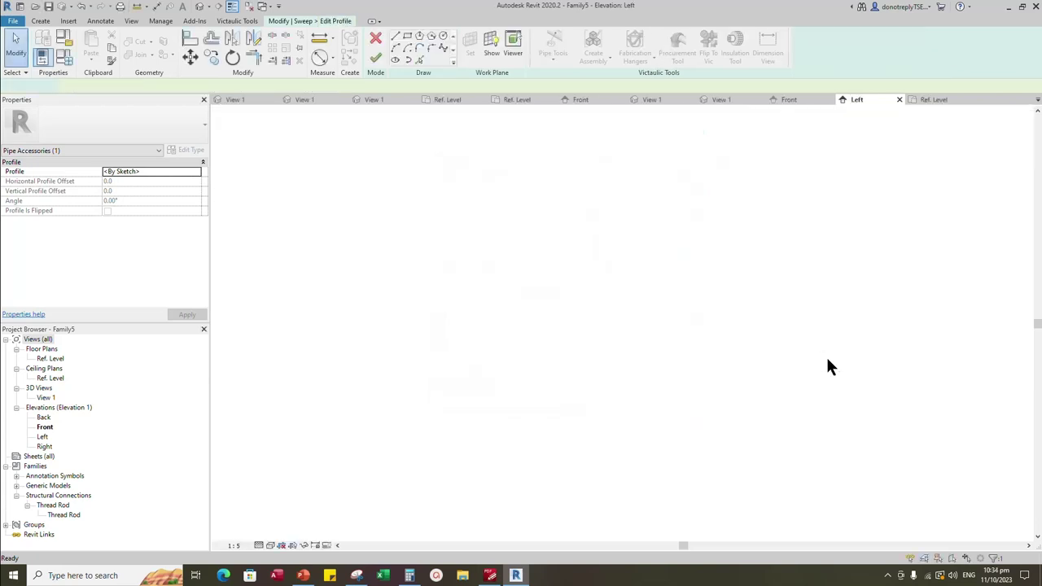
left_click(376, 59)
left_click(375, 57)
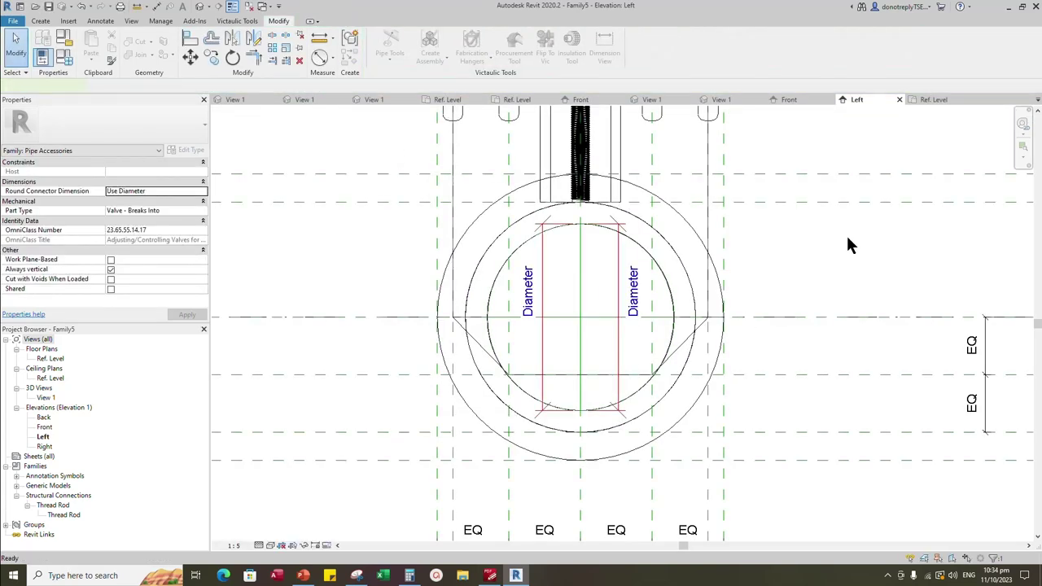
left_click(721, 100)
scroll(867, 219, "down", 1)
middle_click_drag(884, 313, 913, 346, "shift")
scroll(901, 317, "down", 1)
middle_click_drag(895, 292, 902, 270, "shift")
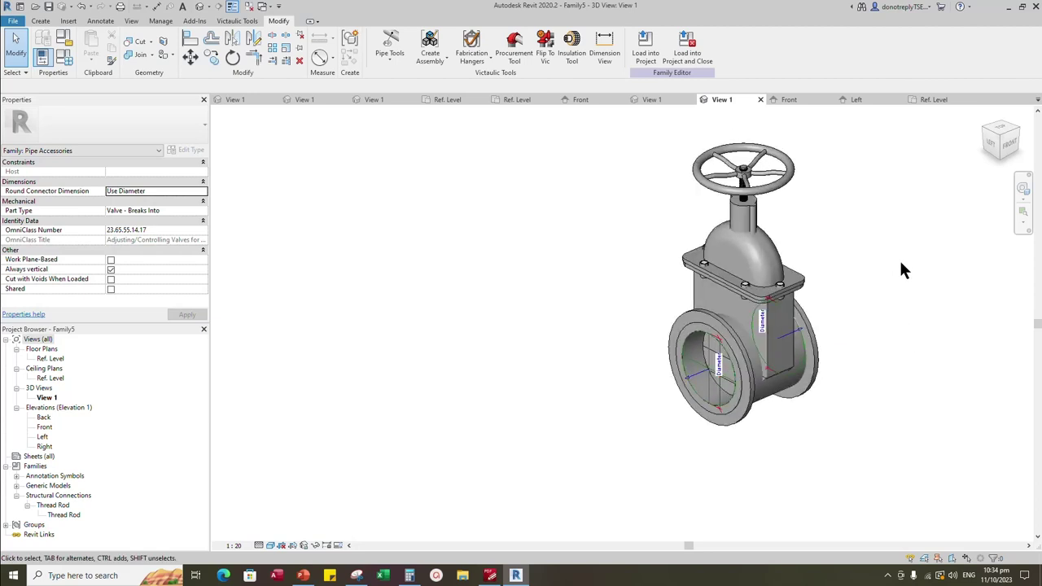
Create a new material named FIG 602 for the family's Material parameter in the family types
middle_click_drag(901, 270, 614, 355, "shift")
left_click(65, 55)
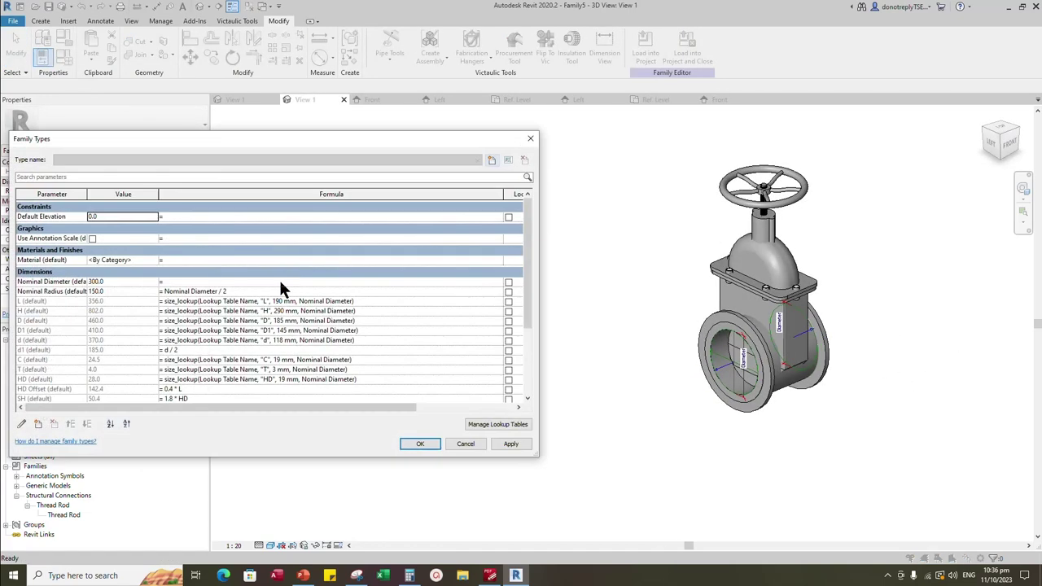
double_click(154, 260)
left_click(145, 439)
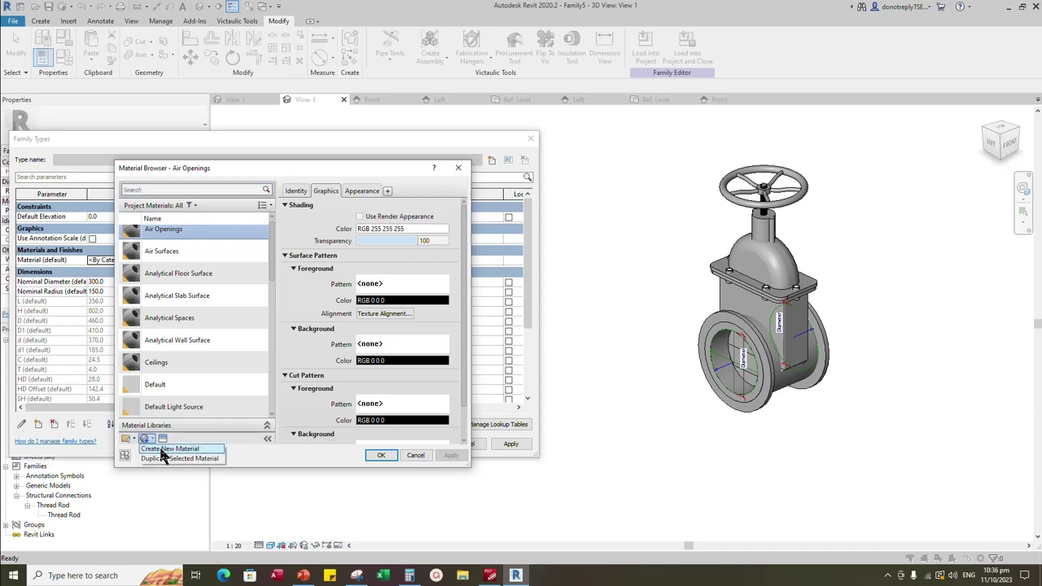
left_click(159, 446)
right_click(180, 318)
left_click(210, 351)
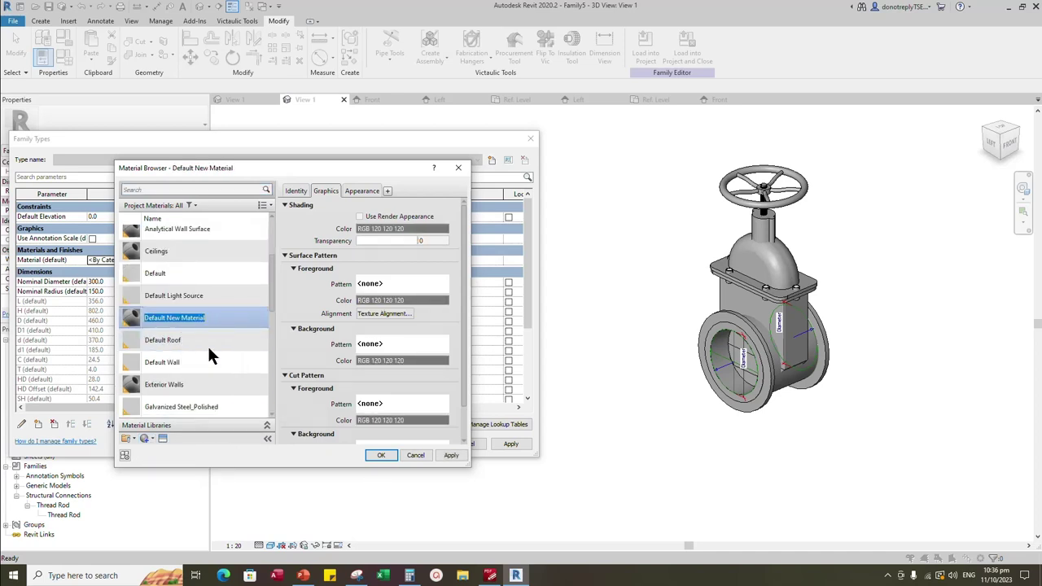
type("FIG 602")
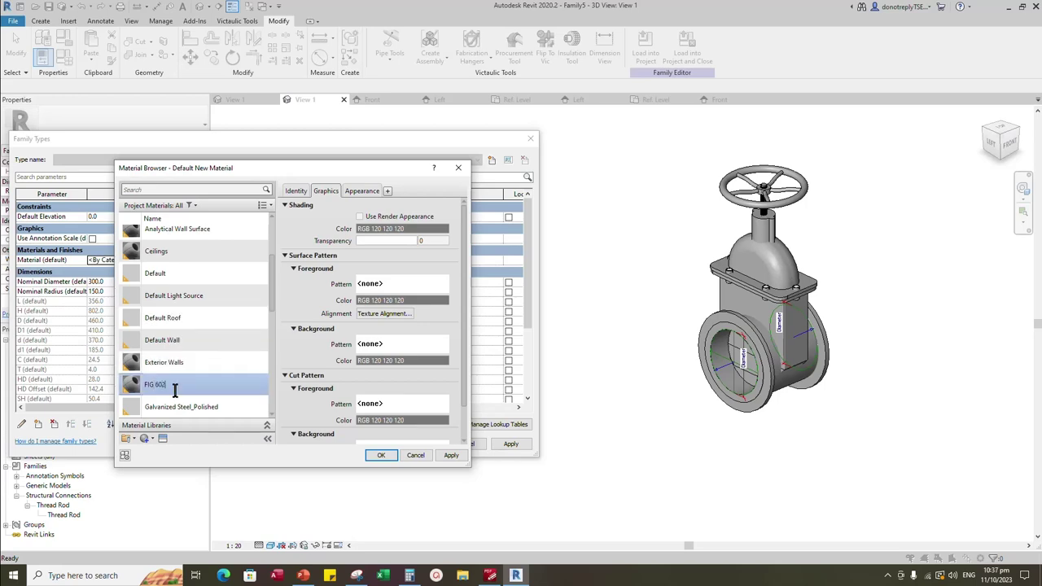
left_click(450, 455)
Assign the Paint - Metallic (Blue) appearance asset from the Appearance Library to FIG 602 and close the asset browser
left_click(162, 439)
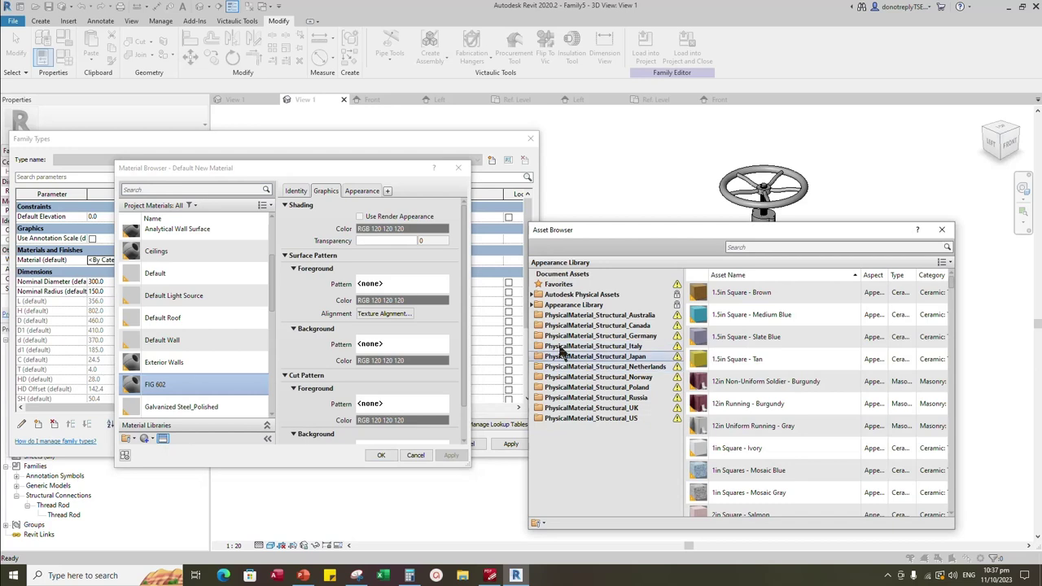
left_click(534, 305)
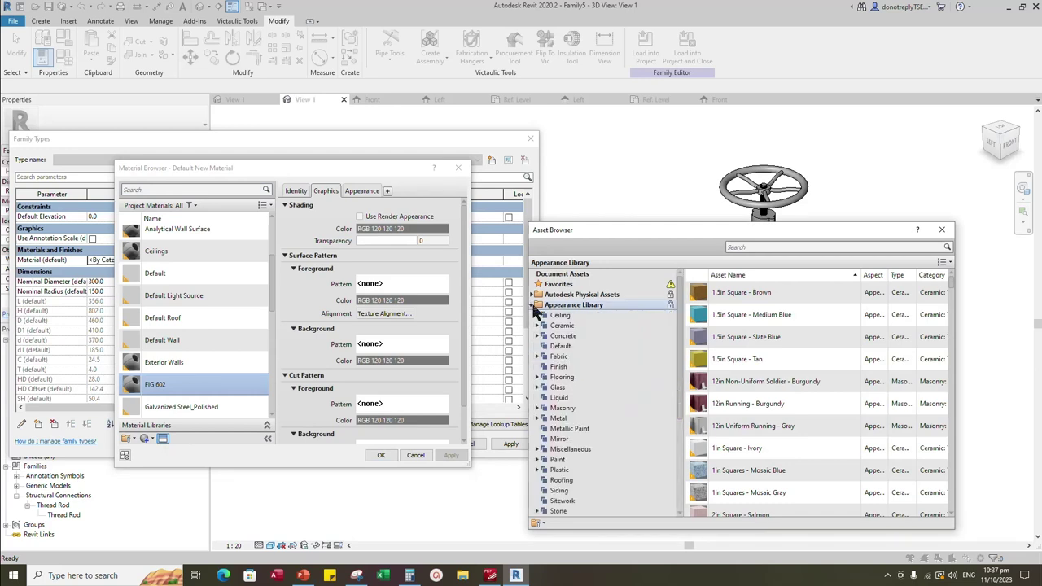
left_click(558, 461)
left_click(537, 461)
left_click(568, 491)
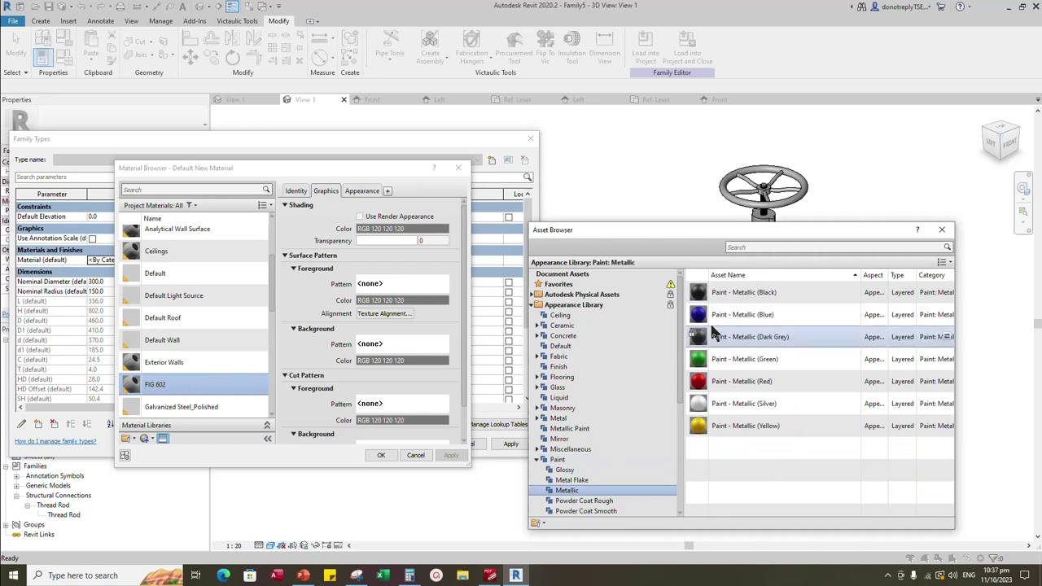
left_click(946, 310)
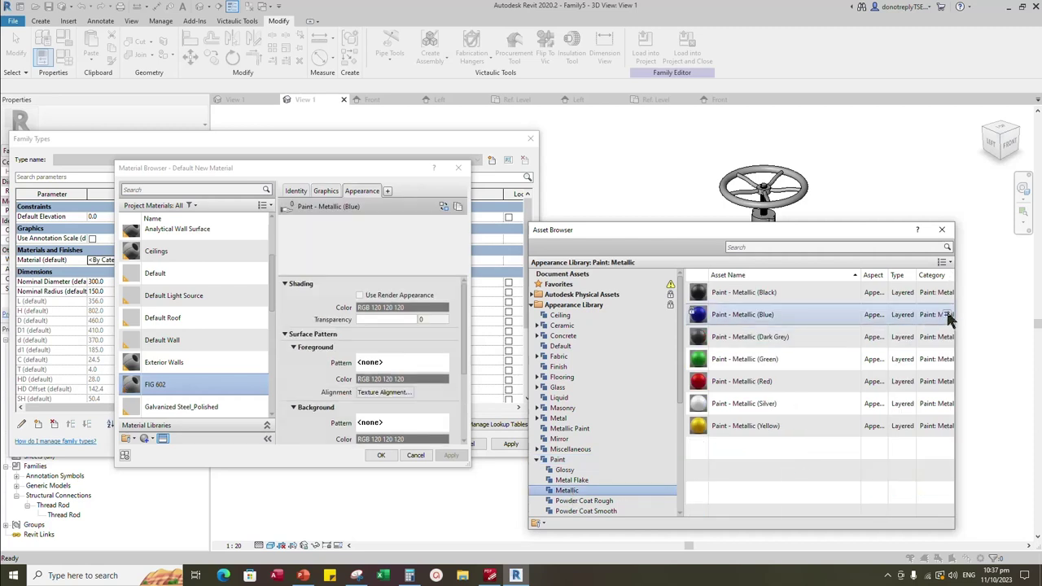
left_click(944, 231)
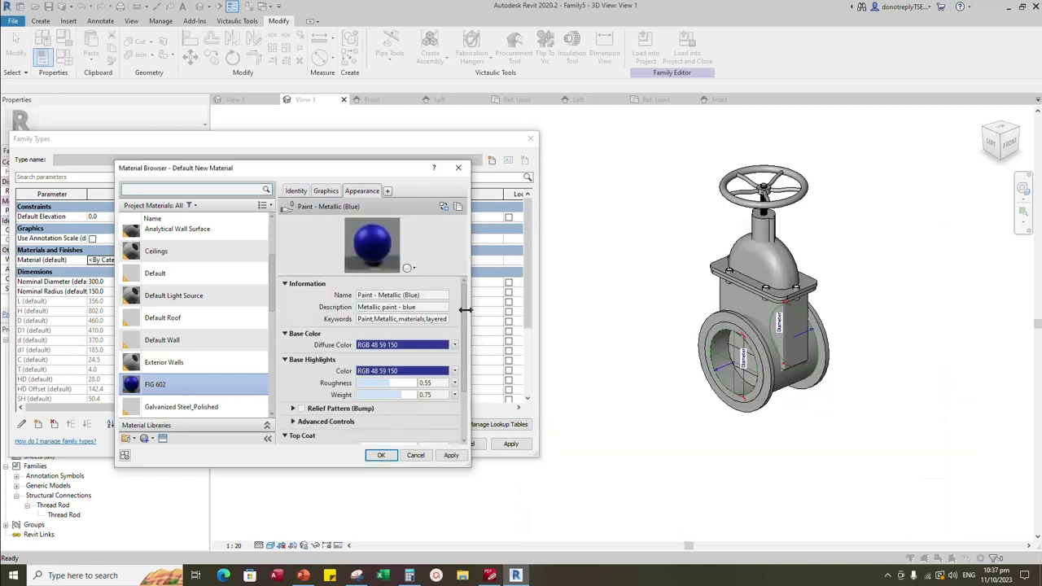
Set the diffuse base colour of FIG 602's appearance to RGB 88 100 203
left_click(358, 296)
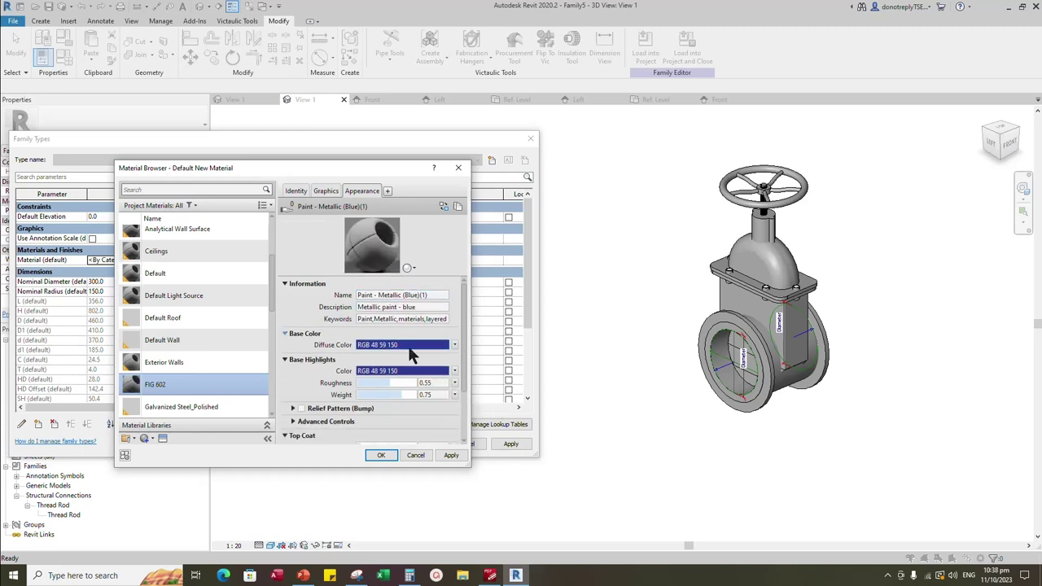
left_click(411, 349)
type("88")
key("Tab")
type("100")
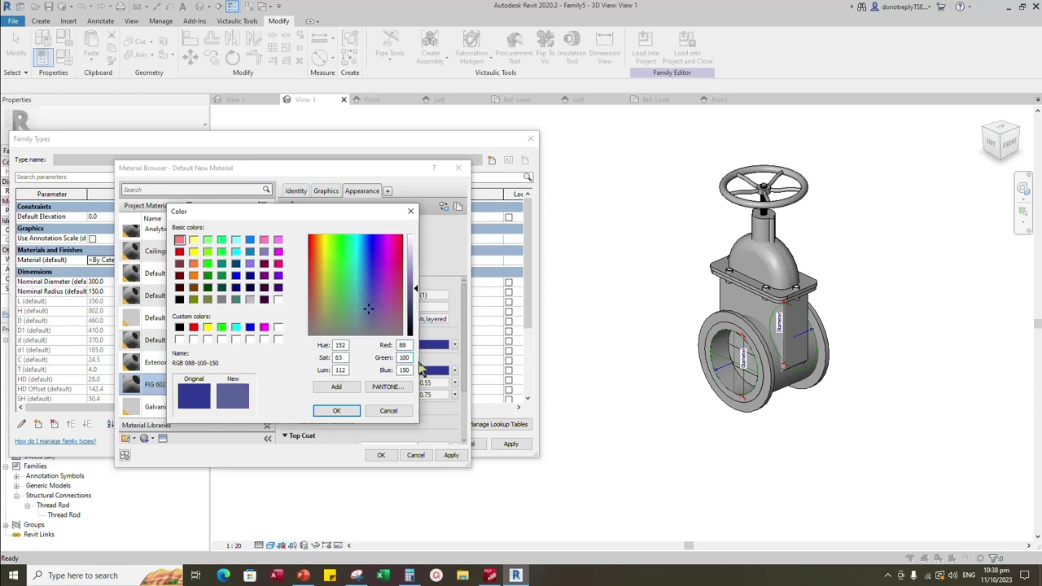
key("Tab")
left_click(338, 410)
Set the base highlights colour to RGB 88 100 203, and apply FIG 602 with its shading using the render appearance
left_click(399, 372)
left_click_drag(408, 346, 384, 348)
type("88-")
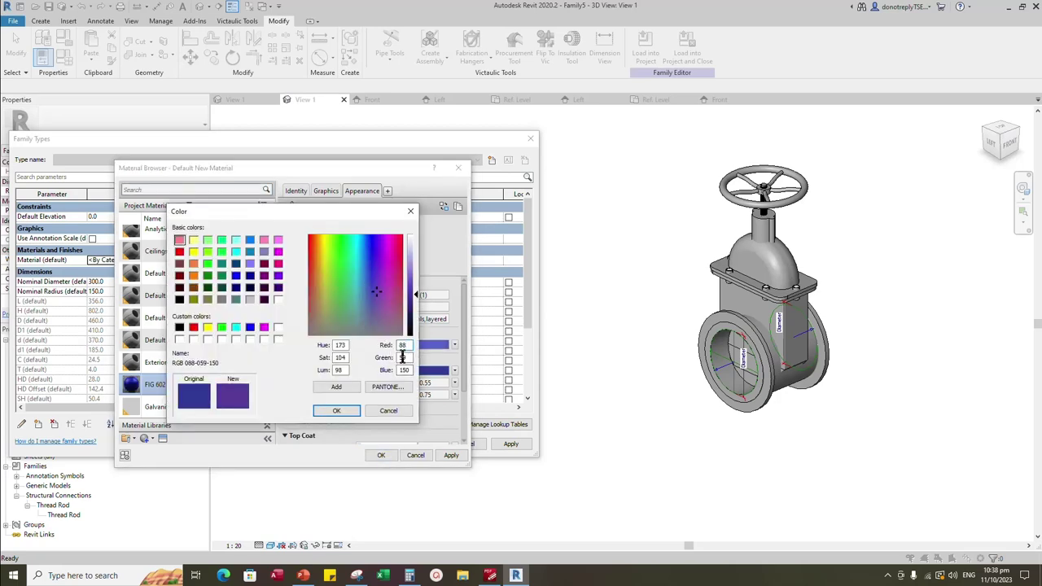
type("100")
double_click(406, 370)
type("203")
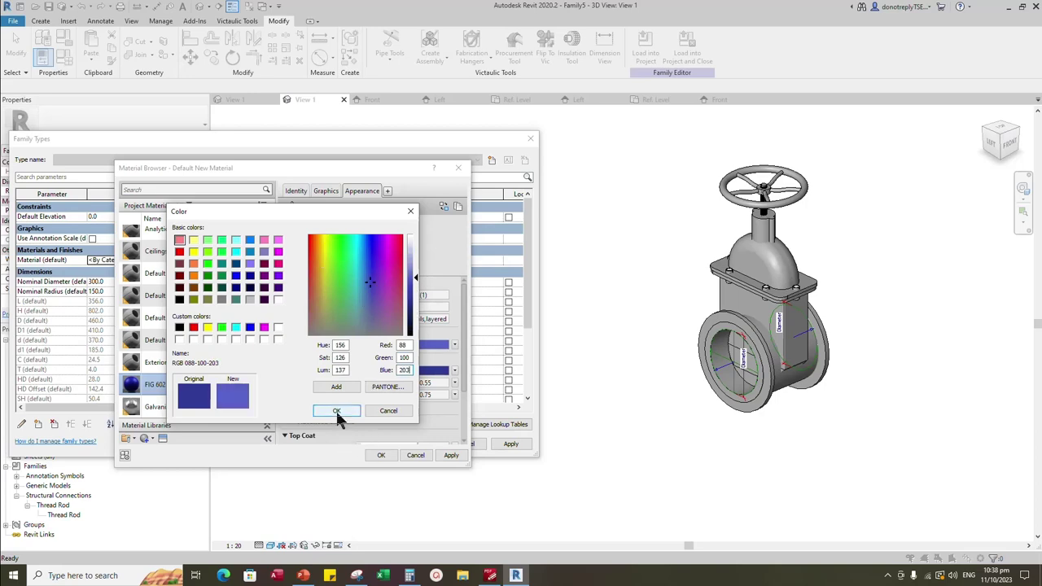
left_click(337, 412)
left_click(325, 191)
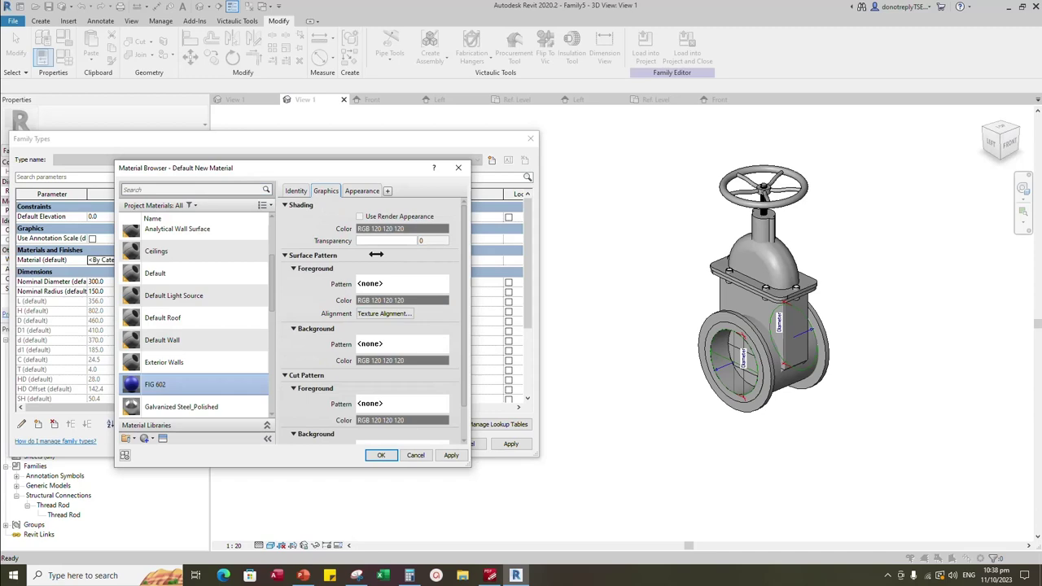
left_click(451, 455)
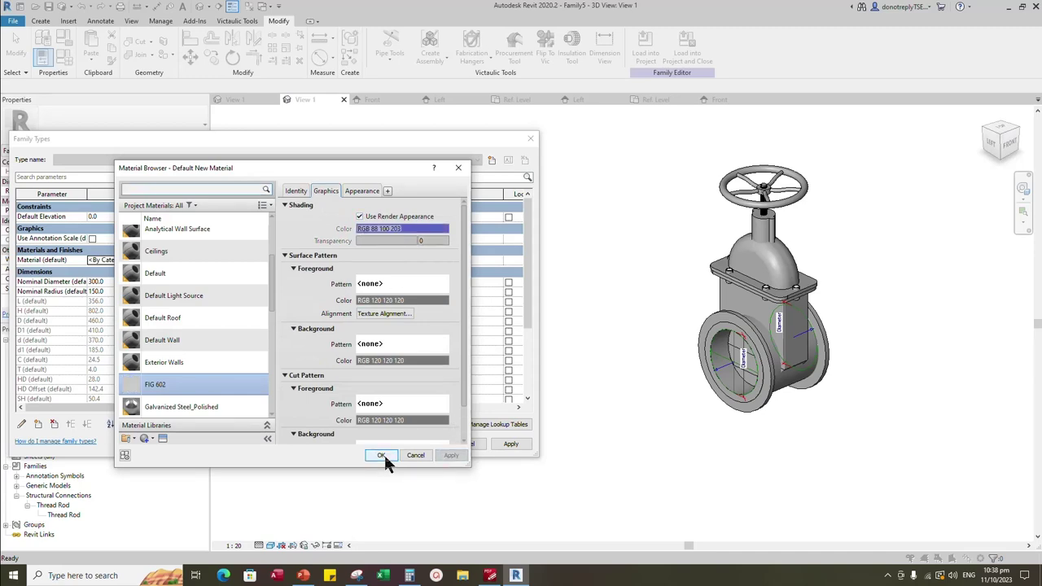
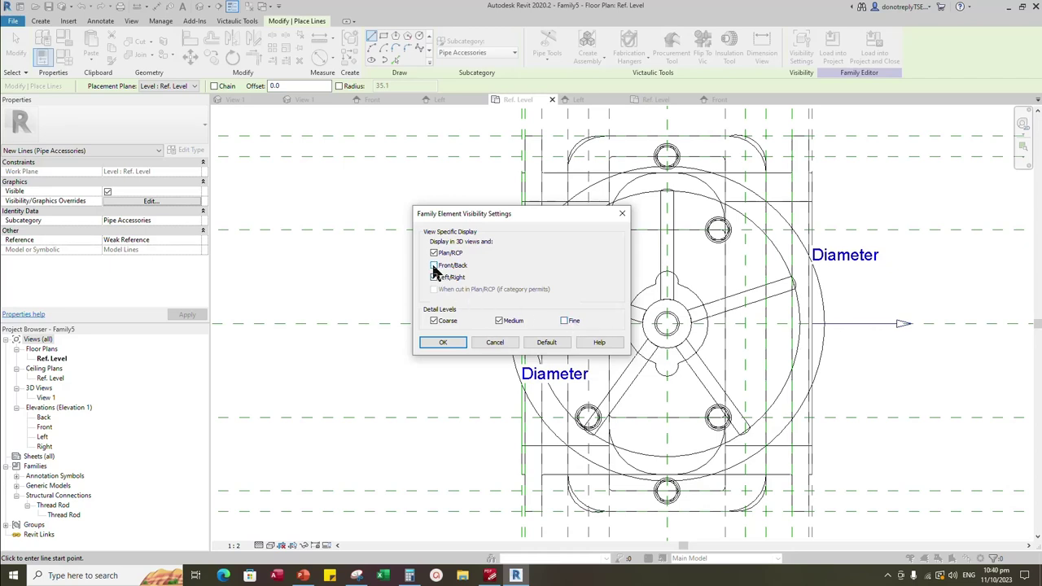
Limit the new model lines to Plan/RCP display at Coarse and Medium detail, and change the Ref. Level view's detail level
left_click(445, 341)
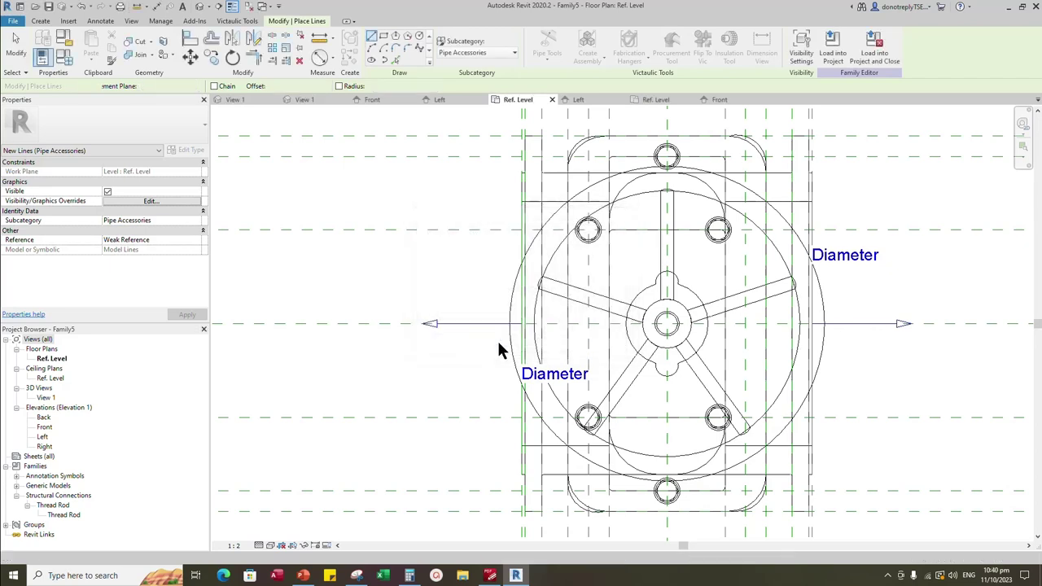
scroll(547, 134, "up", 4)
left_click(479, 137)
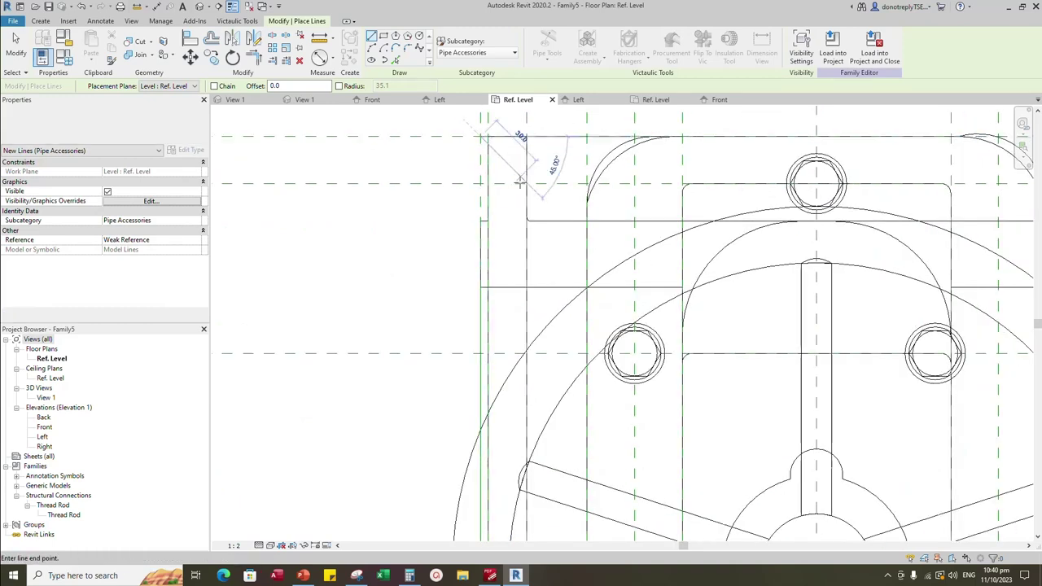
scroll(517, 180, "down", 4)
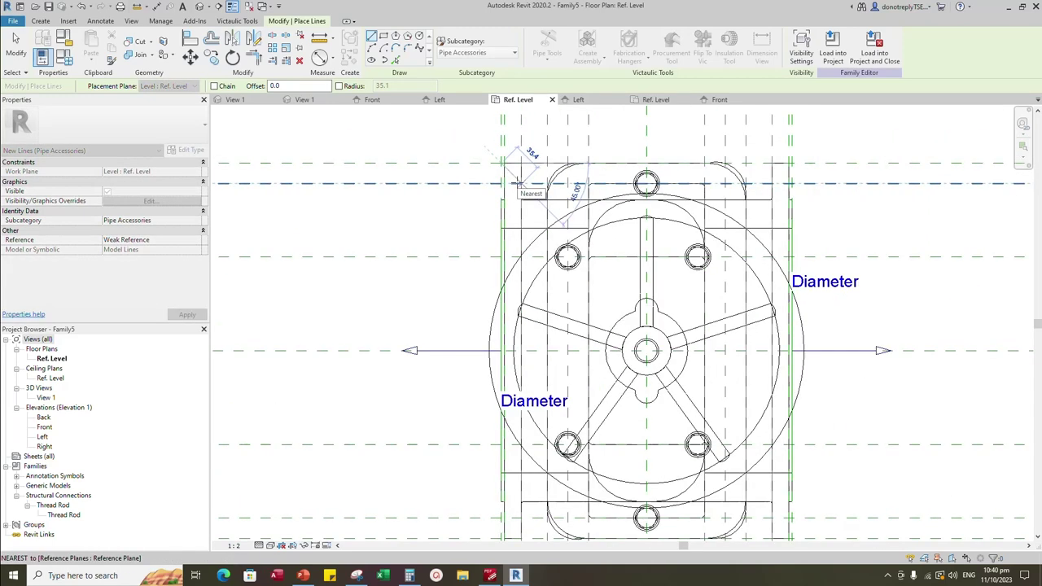
right_click(259, 540)
left_click(272, 511)
Draw a diagonal model line in plan from the upper-left to the lower-right corner of the valve's outer reference planes
scroll(504, 180, "up", 3)
left_click(499, 146)
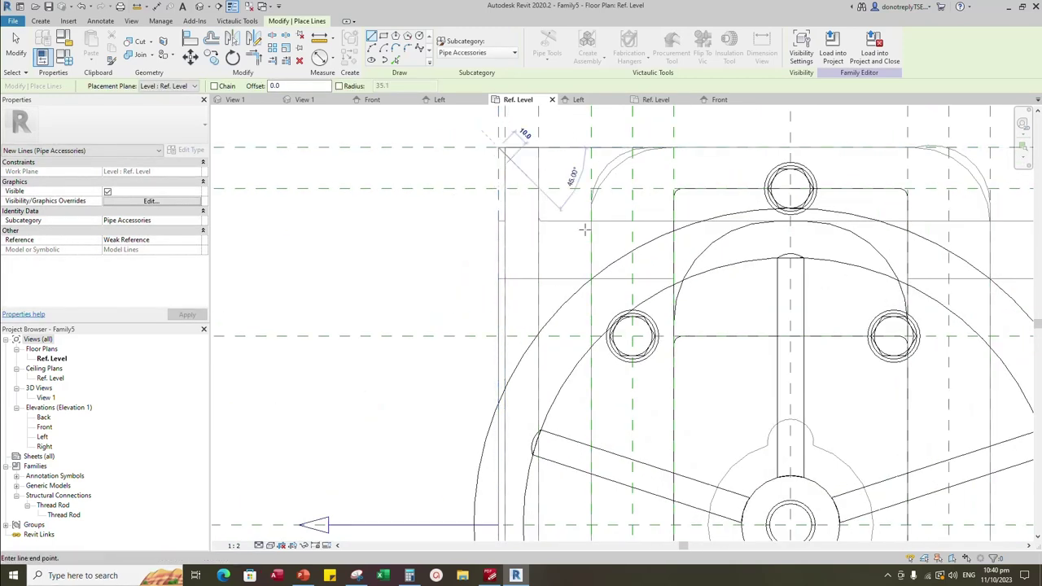
scroll(588, 267, "down", 5)
scroll(770, 498, "up", 4)
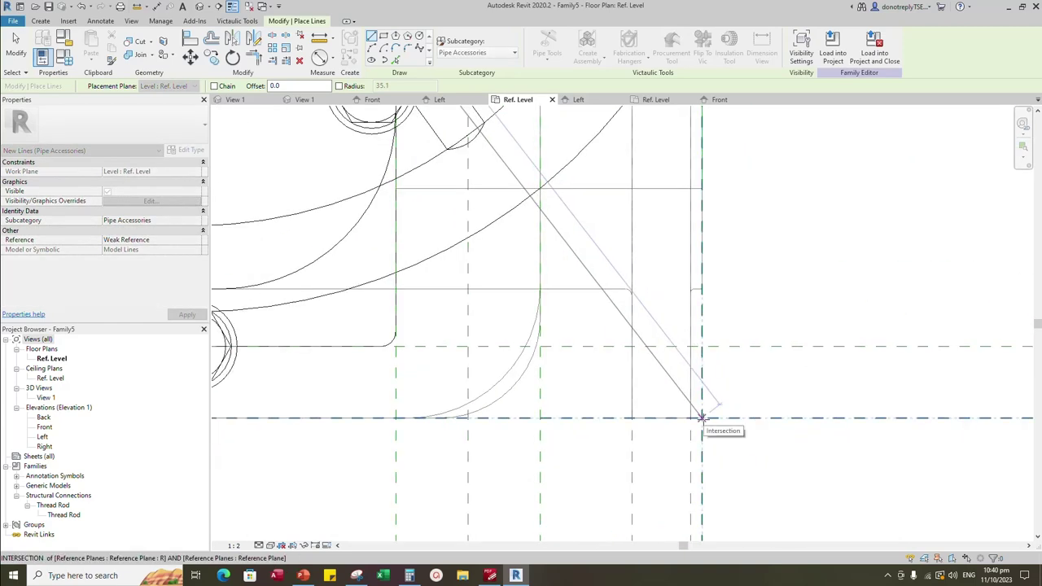
left_click(702, 419)
Draw a vertical model line along the right flange's outer plane, from the lower-right to the upper-right corner
left_click(702, 418)
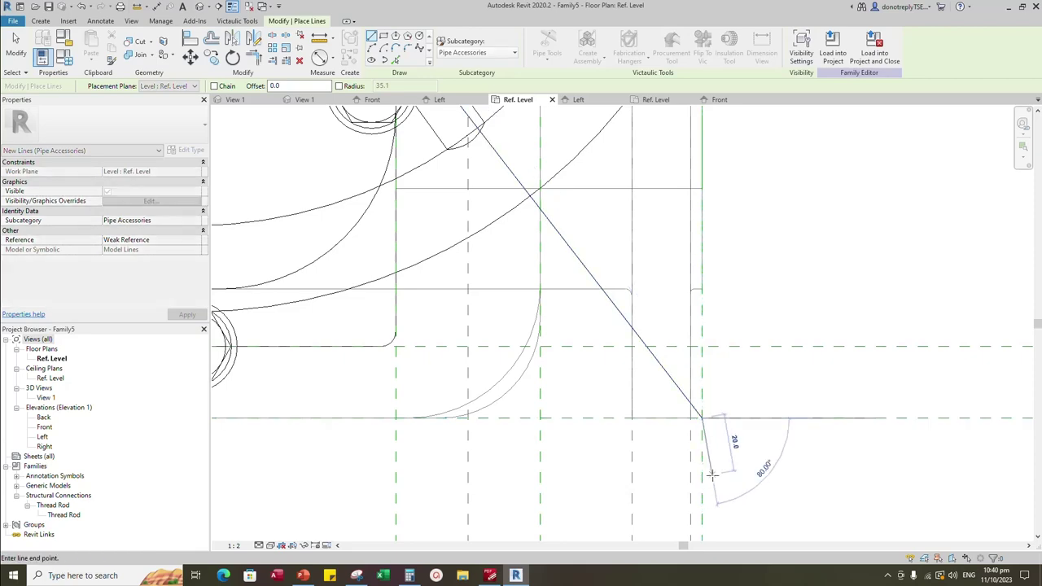
scroll(710, 474, "down", 4)
scroll(706, 472, "down", 2)
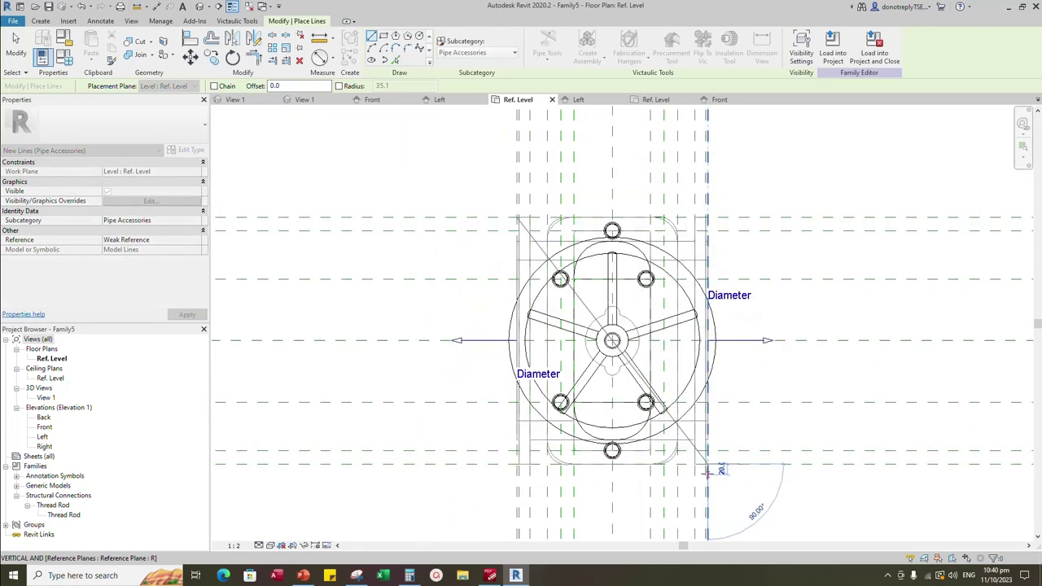
scroll(705, 213, "up", 3)
left_click(705, 214)
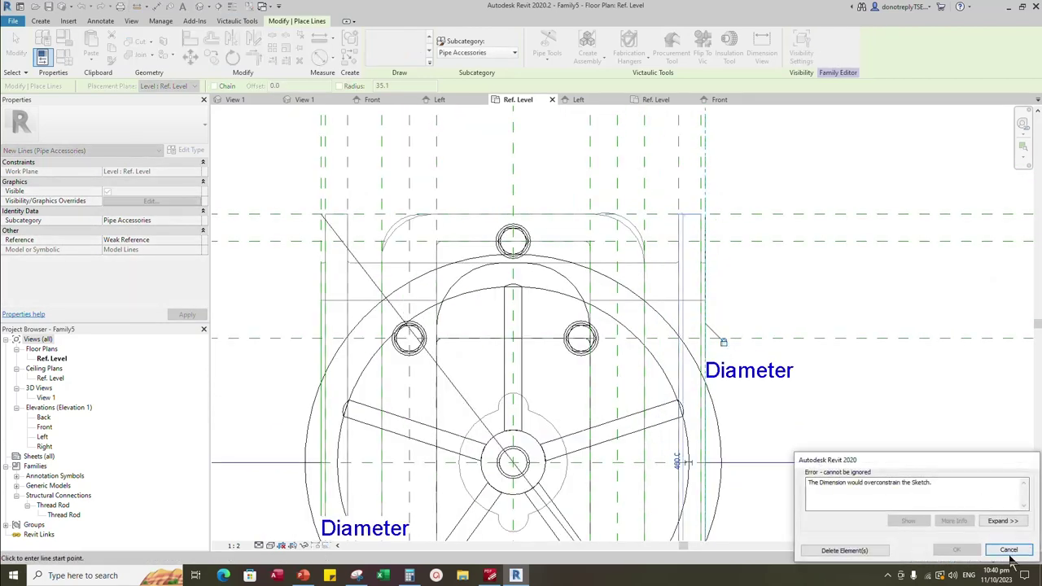
Draw the opposite diagonal model line from the upper-right corner to the lower-left corner of the outer planes
scroll(732, 236, "down", 3)
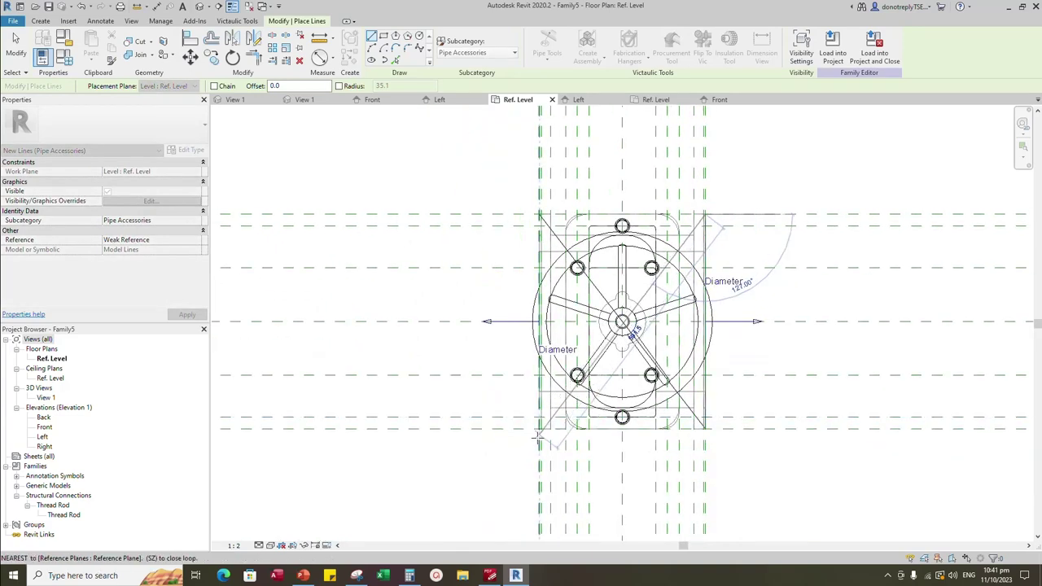
scroll(549, 412, "up", 5)
left_click(549, 410)
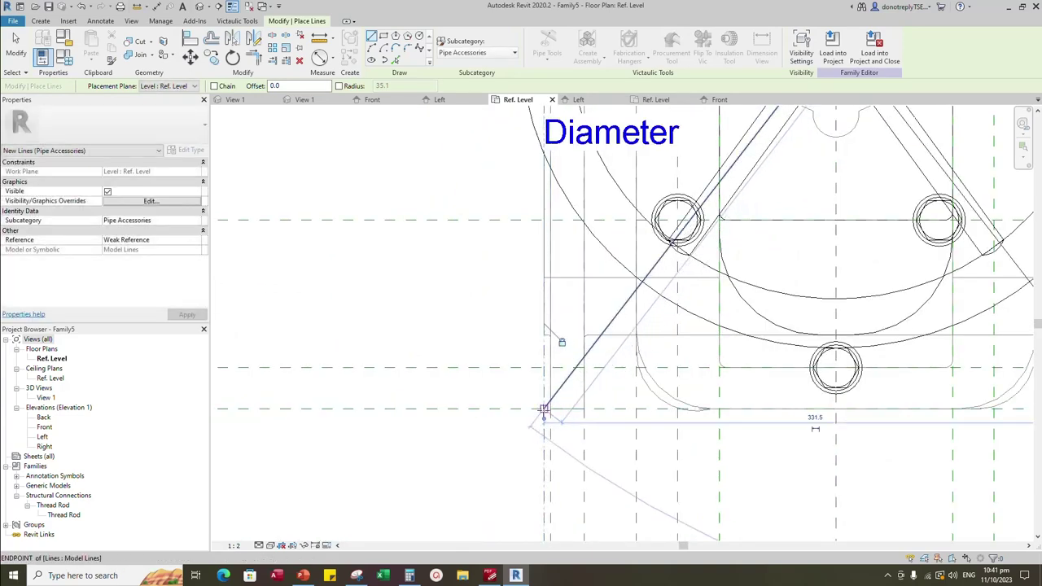
Close the plan valve symbol with a vertical model line along the left flange's outer plane, and end the line command
scroll(556, 470, "down", 1)
scroll(555, 474, "down", 2)
scroll(553, 165, "up", 3)
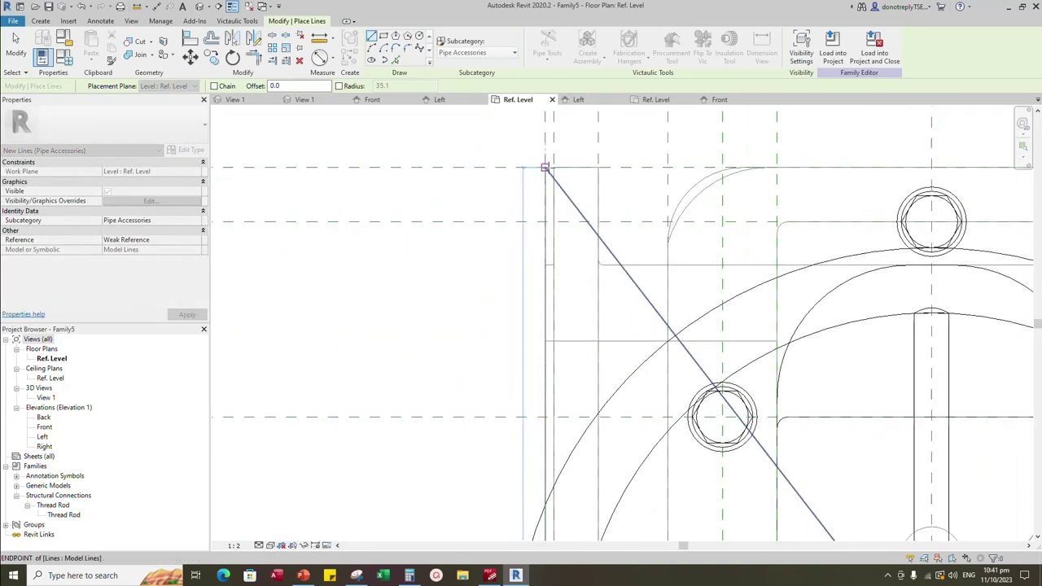
left_click(546, 168)
scroll(616, 274, "down", 4)
key("Escape")
key("Escape")
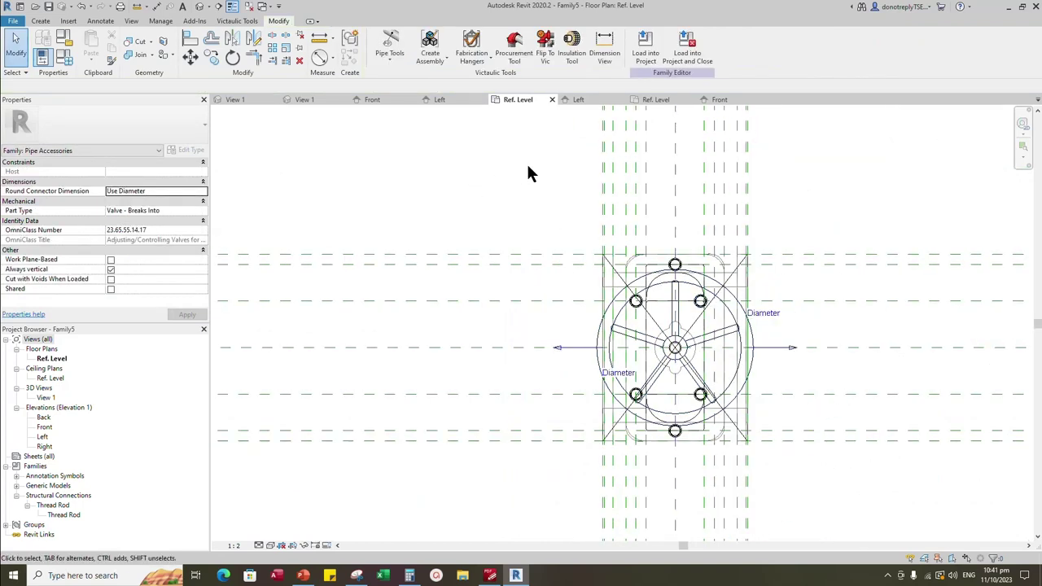
Set the Center (Front/Back) reference plane as the work plane and open the Front elevation
left_click(39, 20)
left_click(647, 44)
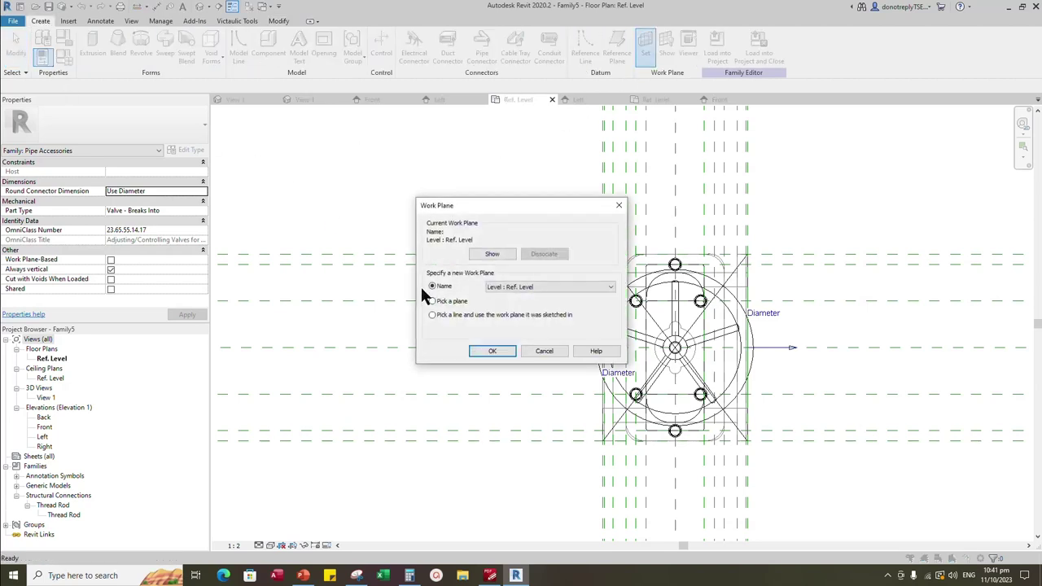
left_click(476, 348)
left_click(458, 347)
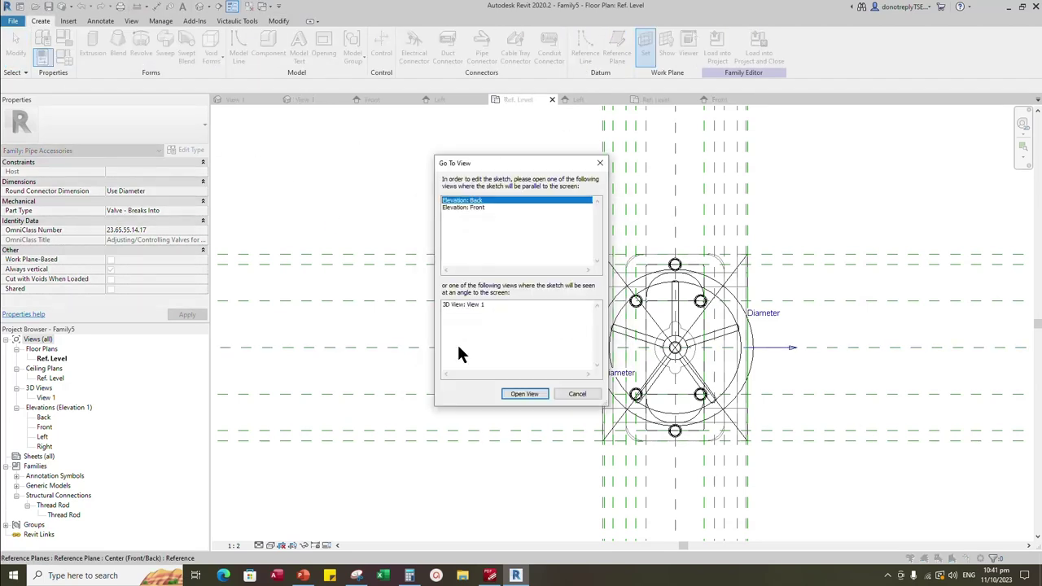
left_click(524, 393)
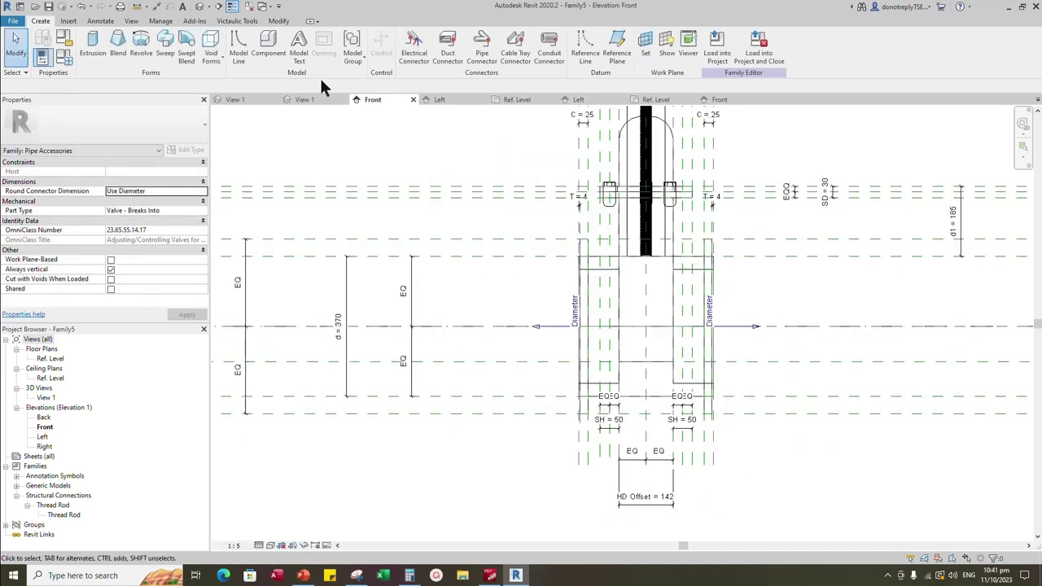
Start model lines in the Front elevation with visibility limited to Front/Back display at Coarse and Medium detail
left_click(238, 49)
left_click(150, 200)
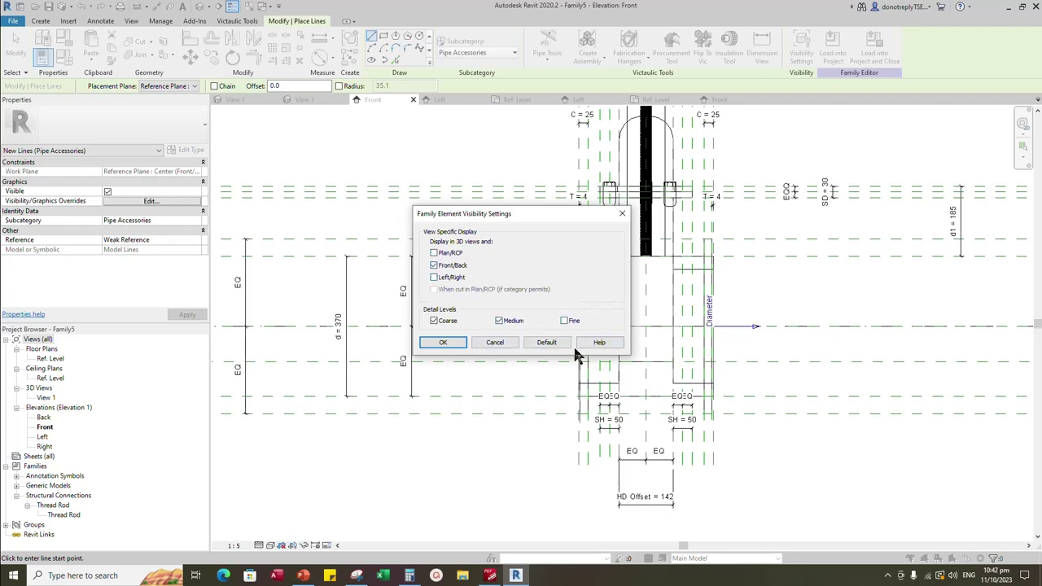
left_click(443, 342)
Draw a diagonal model line from the upper-left to the lower-right corner of the outer flange planes in the Front elevation
scroll(615, 265, "up", 6)
scroll(505, 206, "up", 1)
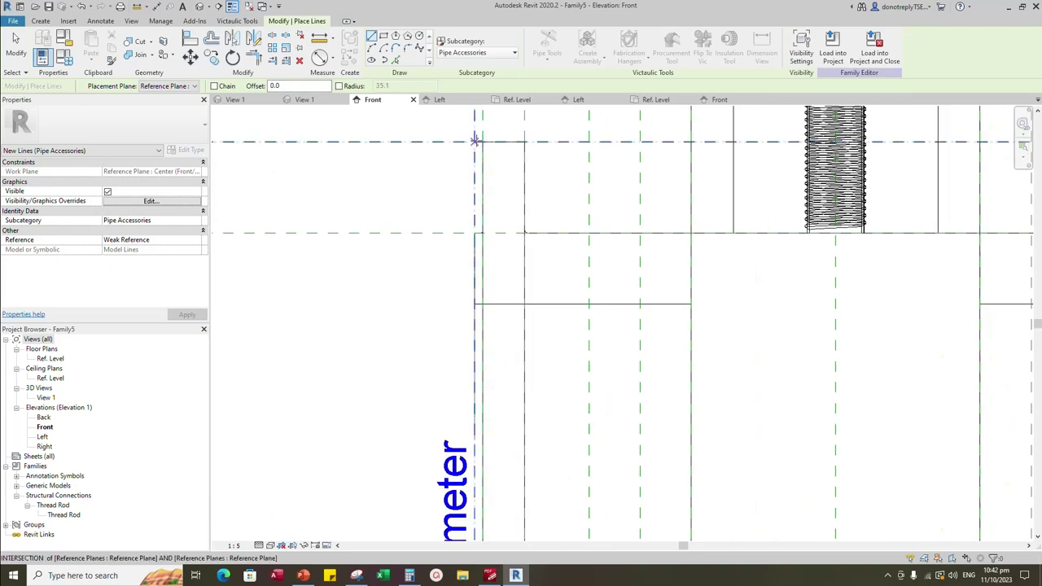
left_click(475, 140)
scroll(476, 140, "down", 3)
scroll(691, 407, "up", 5)
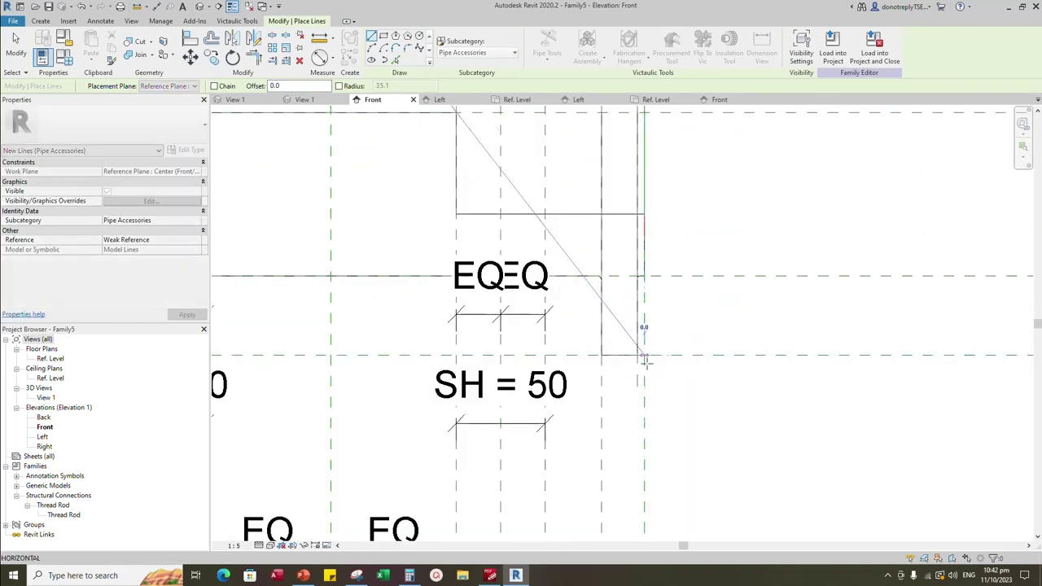
Draw a vertical model line along the right flange's outer plane up to the upper-right corner, and try to lock it to the plane
scroll(653, 361, "down", 6)
scroll(653, 362, "up", 6)
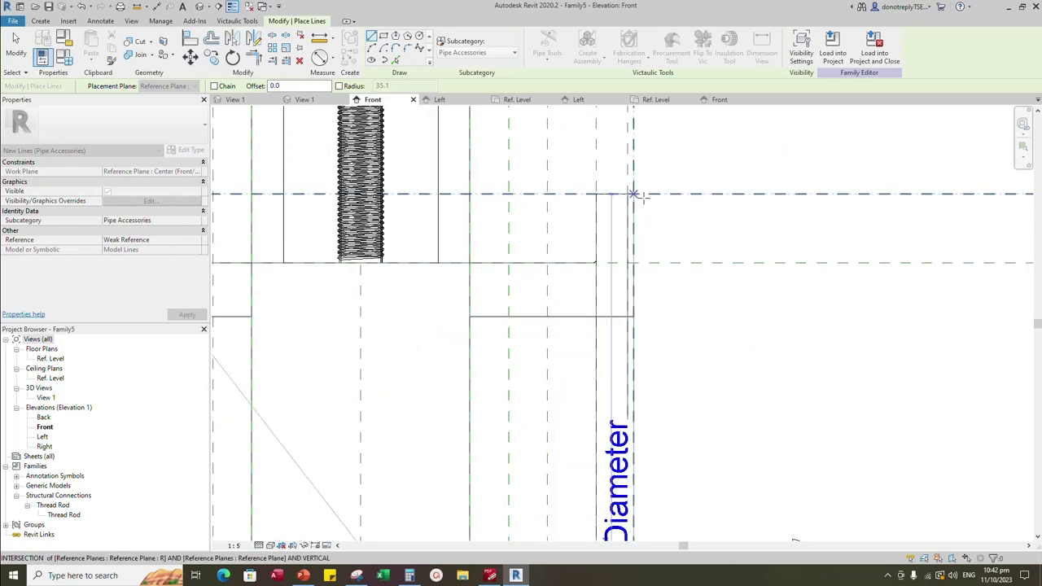
left_click(652, 341)
left_click(651, 342)
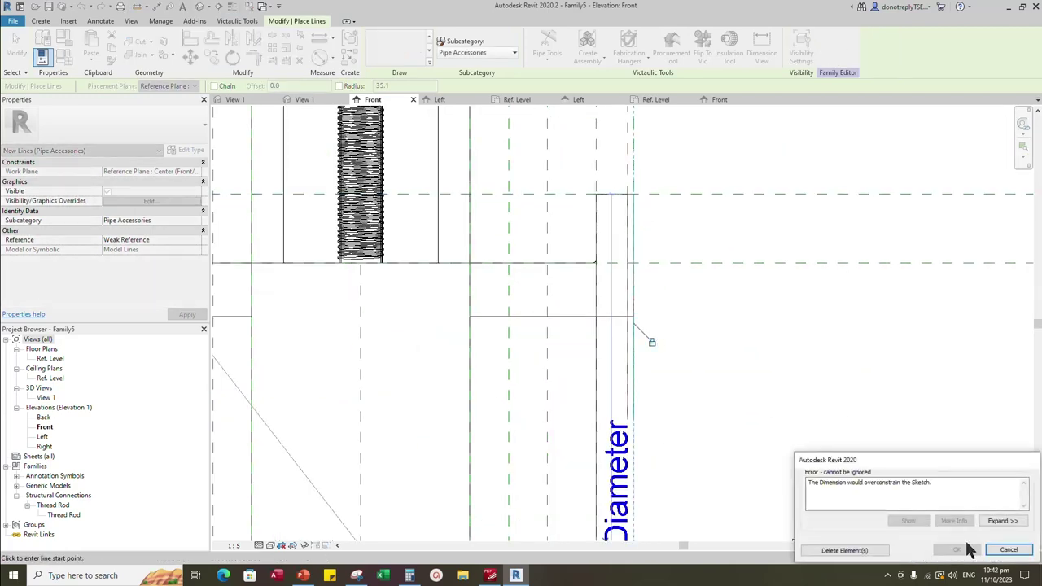
left_click(1019, 554)
Draw the opposite diagonal model line from the upper-right to the lower-left corner, and lock its lower end to the horizontal reference plane
left_click(634, 194)
scroll(750, 221, "down", 5)
scroll(535, 442, "up", 5)
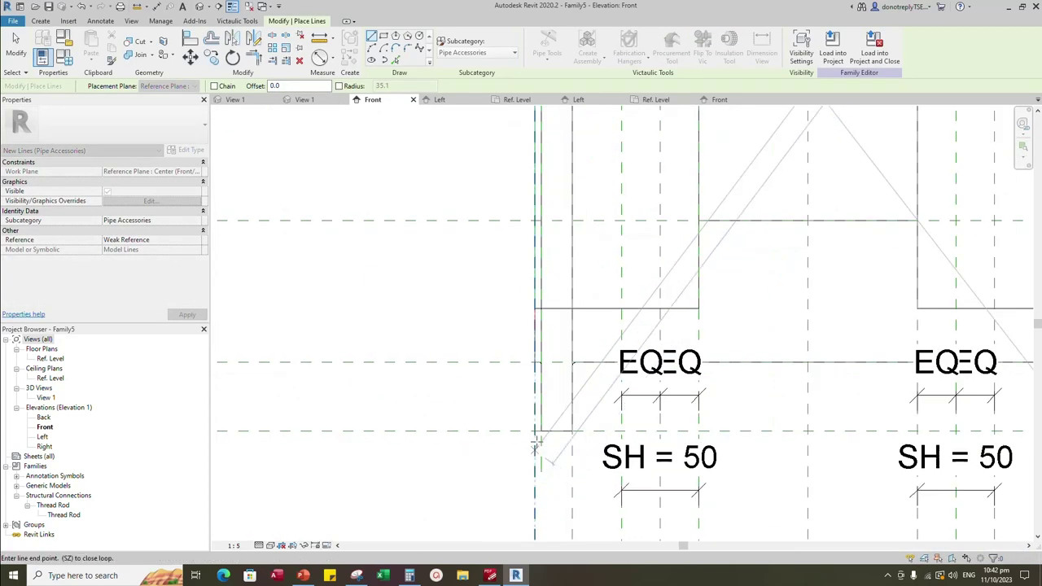
scroll(537, 446, "up", 2)
left_click(535, 419)
left_click(641, 401)
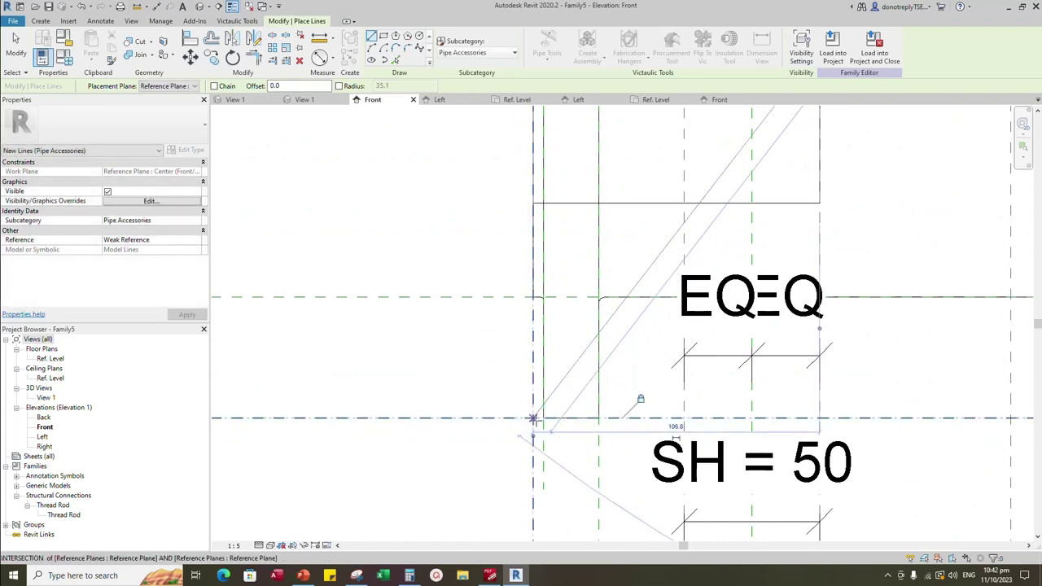
Close the front valve symbol with a vertical model line along the left flange's outer plane, and end the line command
scroll(544, 437, "down", 3)
scroll(600, 367, "up", 4)
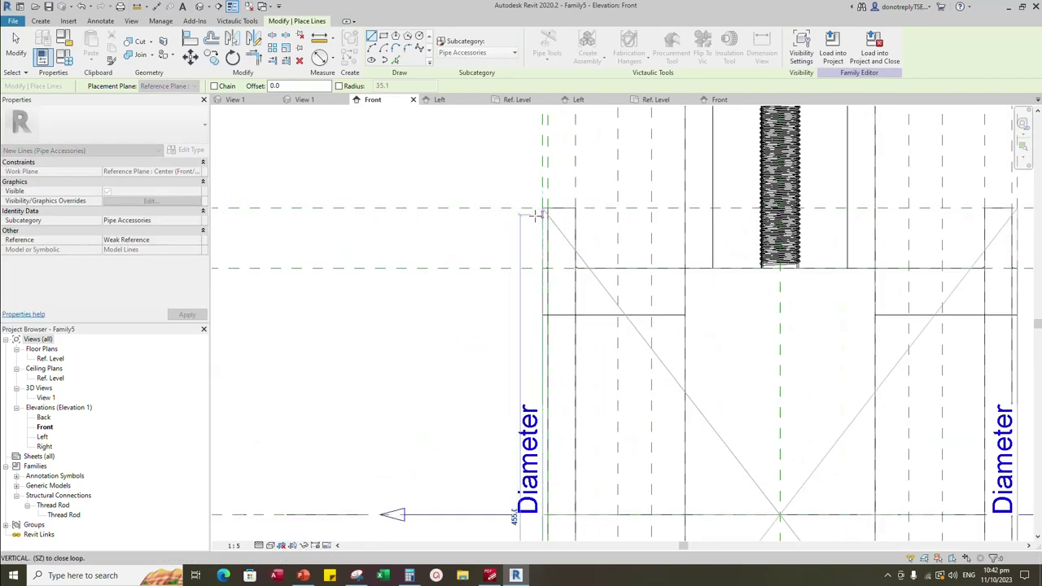
left_click(537, 215)
scroll(550, 276, "down", 3)
scroll(567, 304, "down", 2)
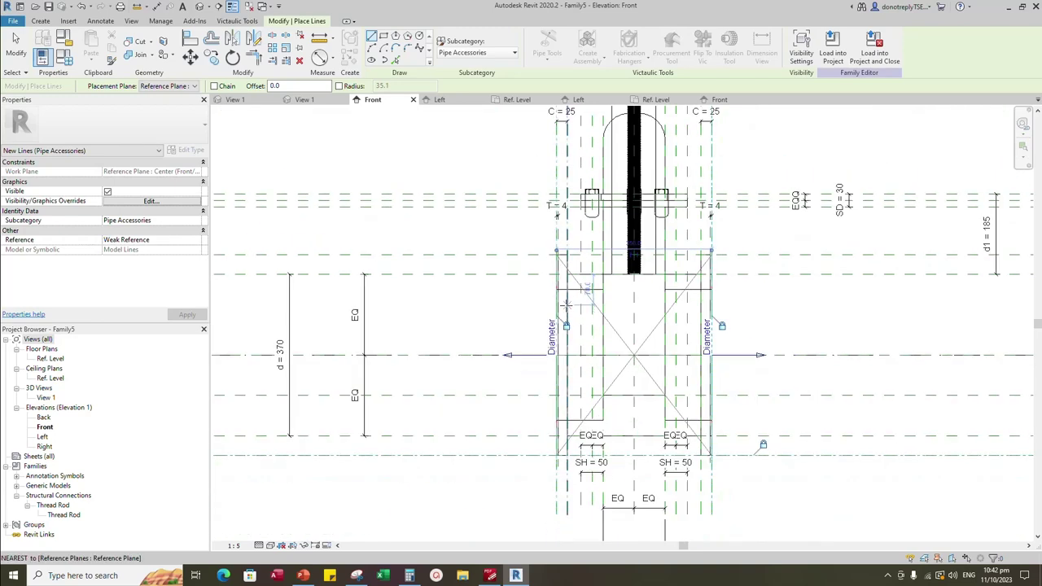
key("Escape")
key("Escape")
scroll(642, 336, "down", 1)
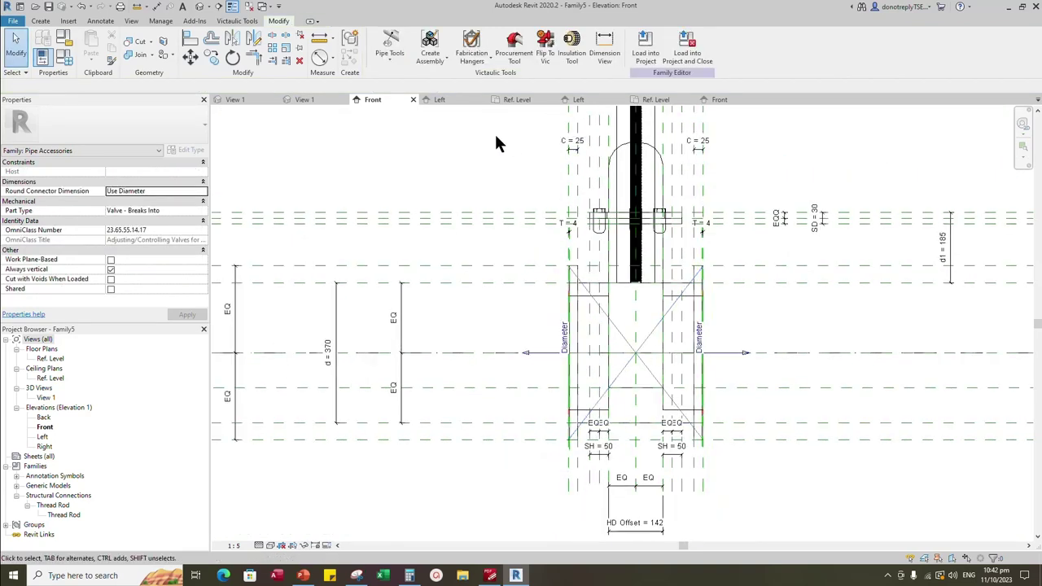
Switch to the 3D view of the valve and save the family as FIG 602 Gate Valve NRS
left_click(319, 99)
scroll(827, 418, "up", 2)
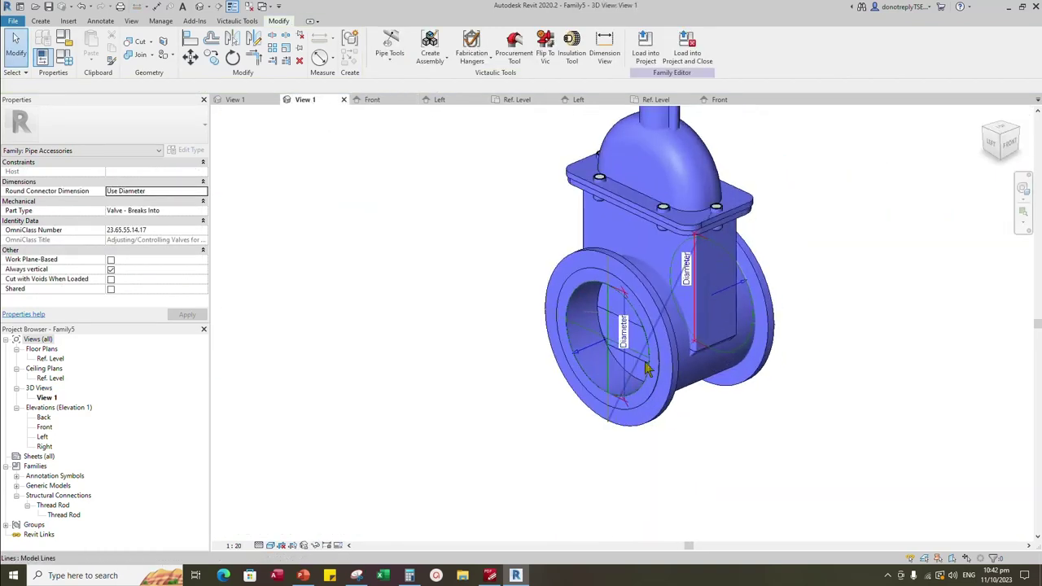
middle_click_drag(855, 452, 921, 428, "shift")
scroll(861, 457, "down", 2)
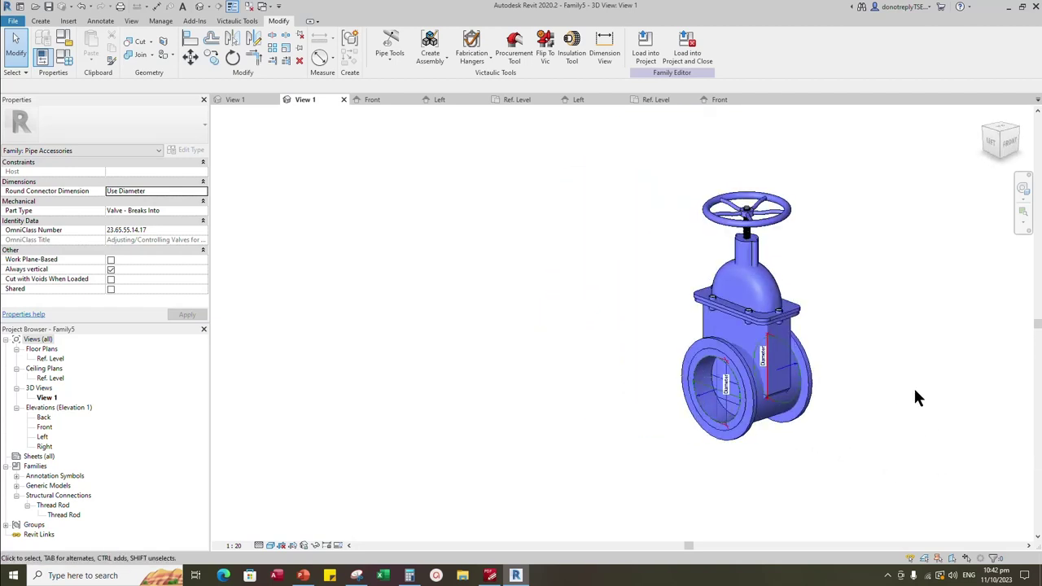
scroll(430, 257, "up", 1)
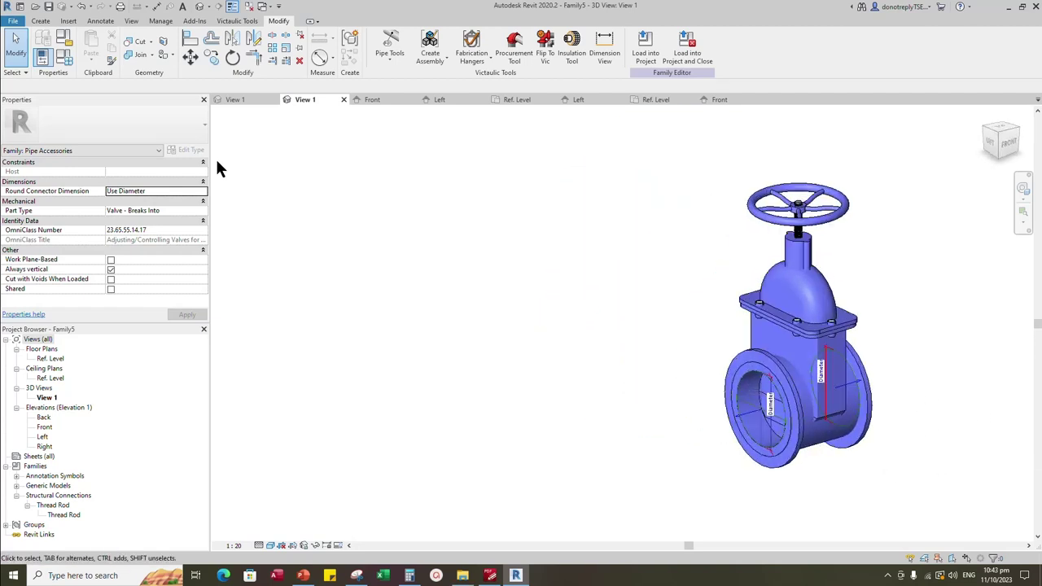
left_click(49, 7)
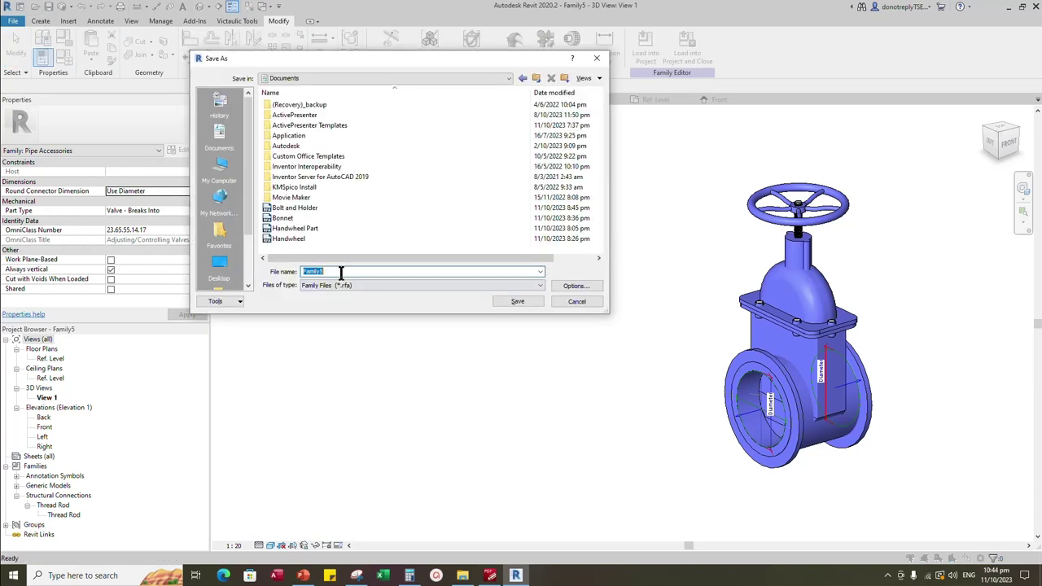
type("FIG 602 Gate Valve NRS")
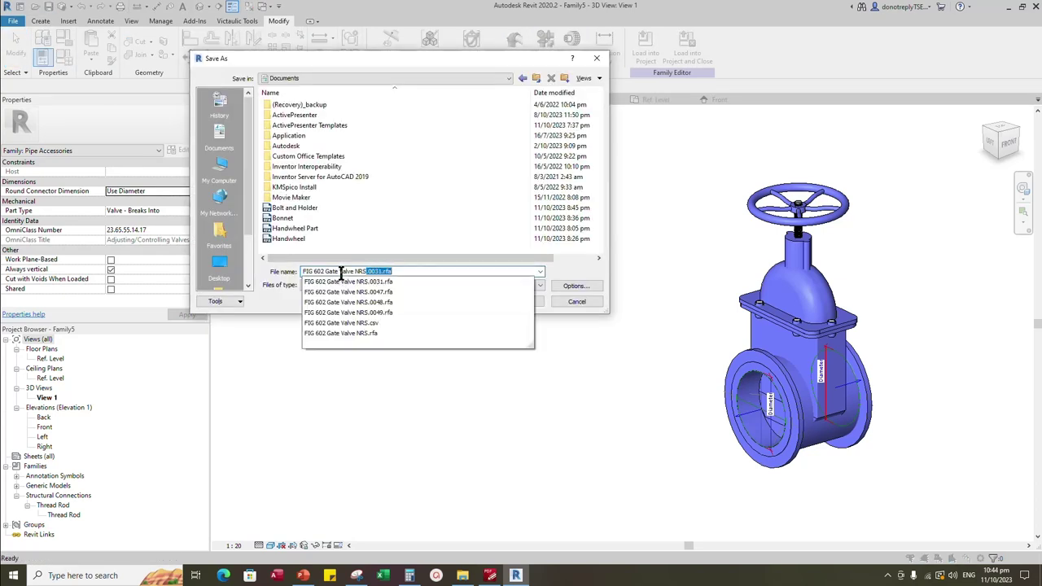
key("Delete")
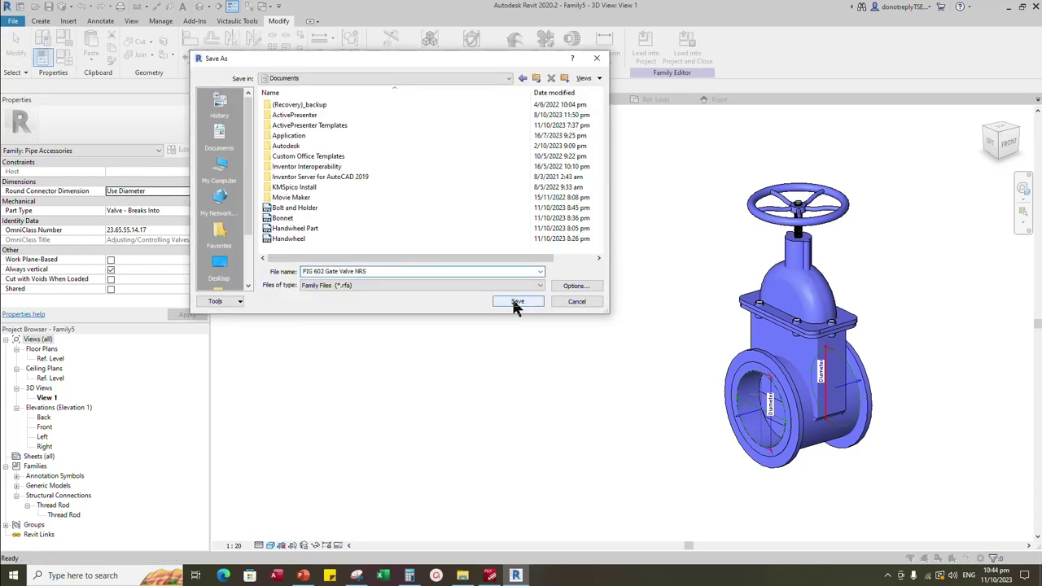
left_click(511, 296)
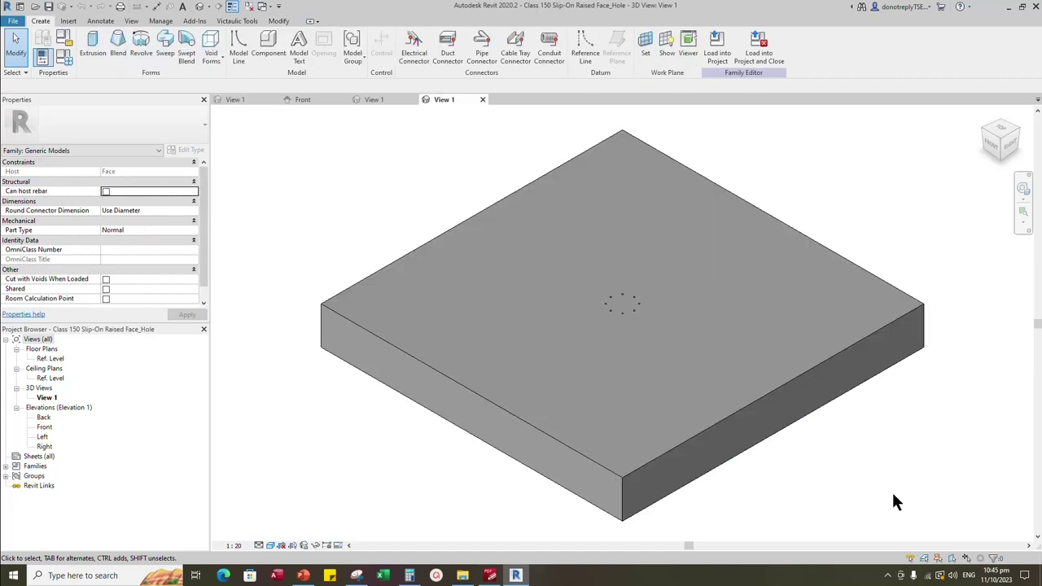
Load the Class 150 Slip-On Raised Face_Hole family into the open FIG 602 Gate Valve NRS family
scroll(618, 379, "up", 4)
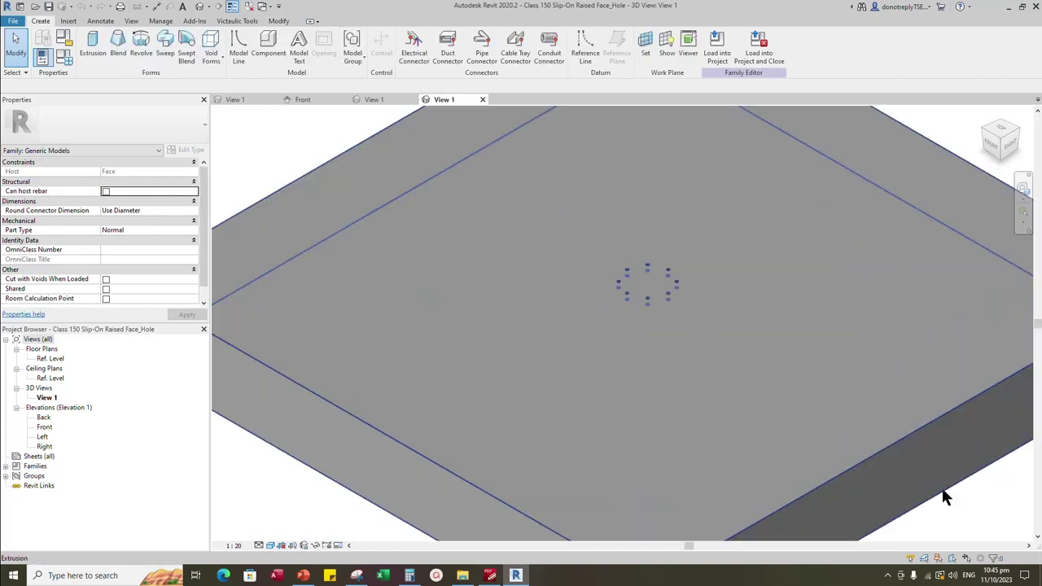
scroll(771, 413, "down", 1)
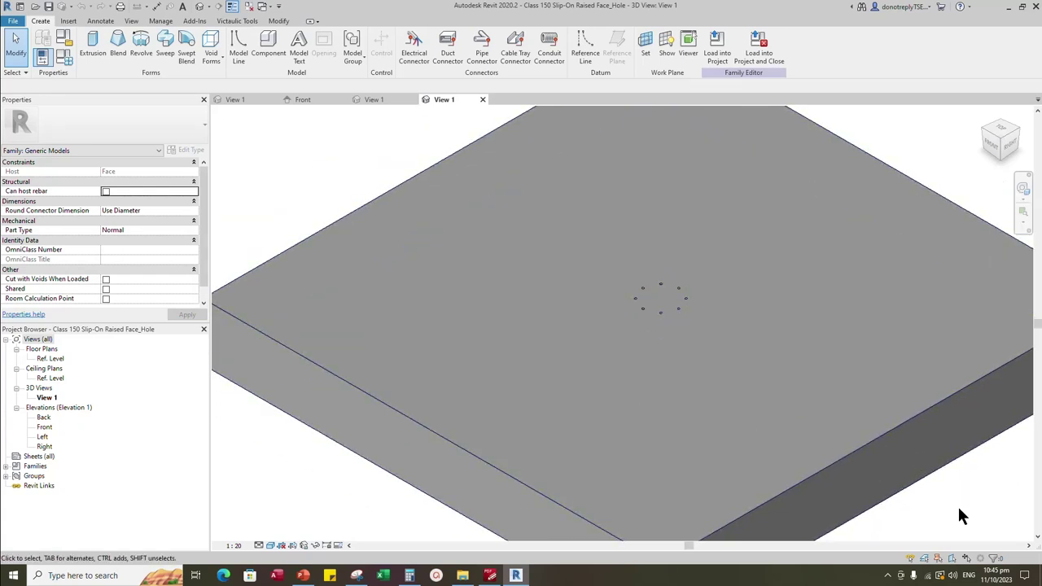
left_click(717, 49)
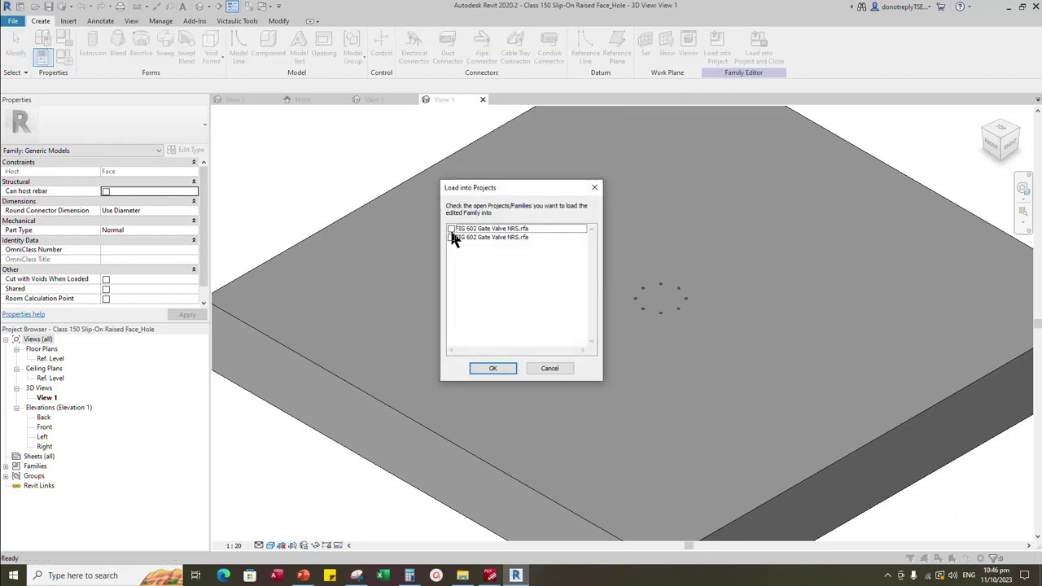
left_click(491, 371)
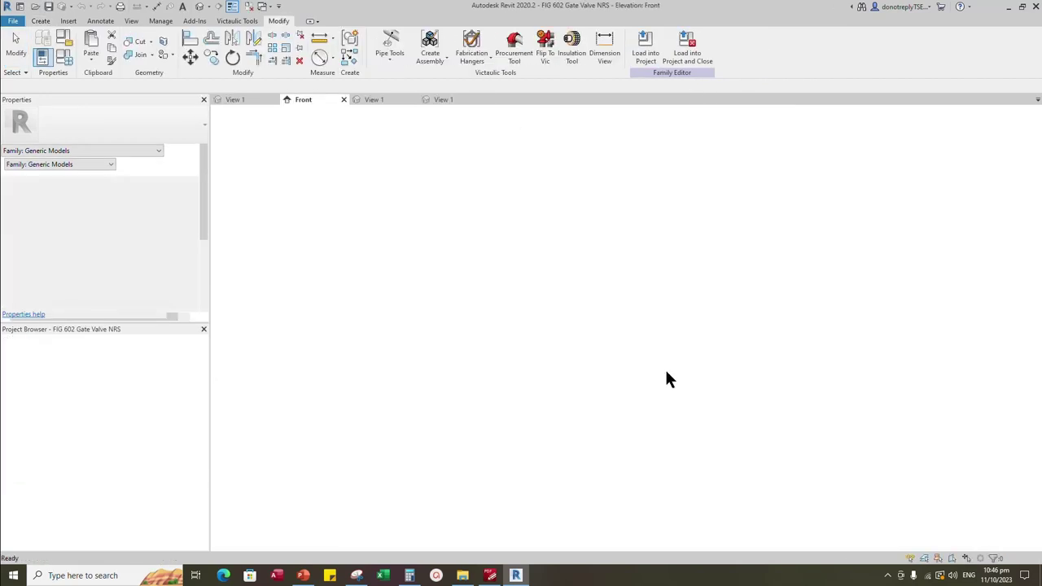
scroll(676, 433, "up", 3)
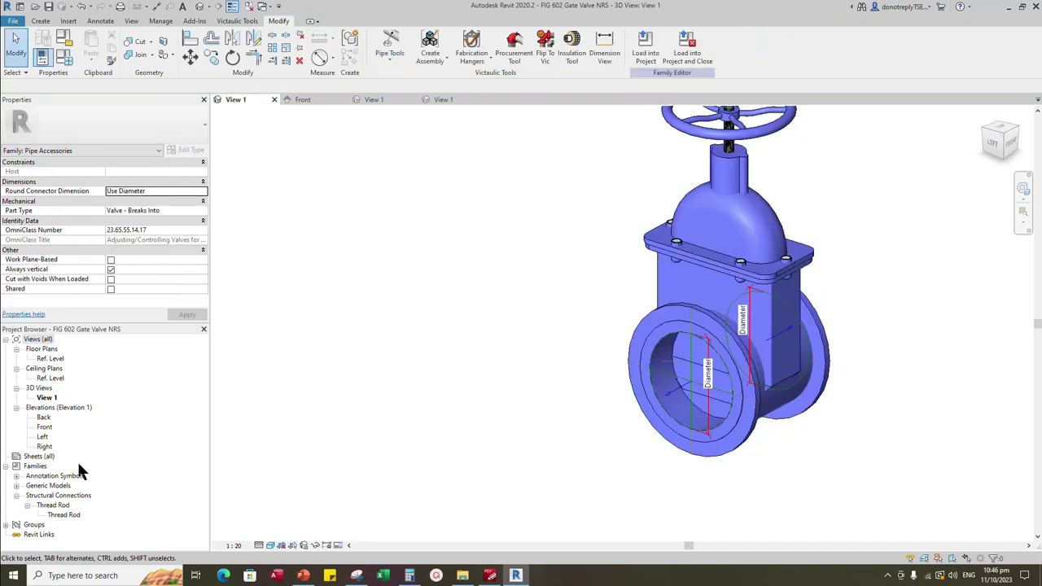
Place a Class 150 Slip-On Raised Face_Hole component on the flange face in the Left elevation, and end the placement
double_click(42, 437)
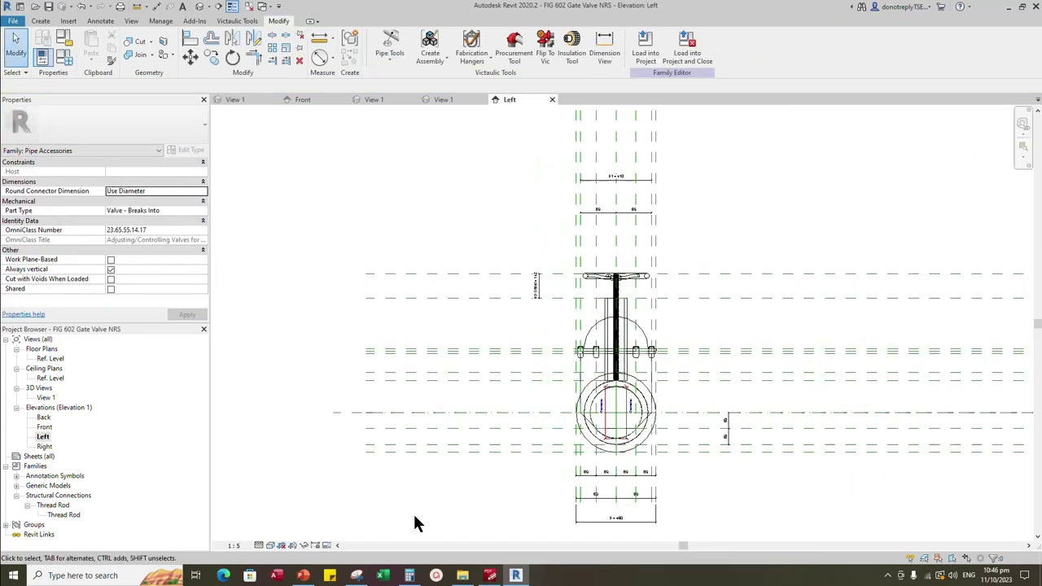
left_click(16, 486)
scroll(29, 502, "down", 1)
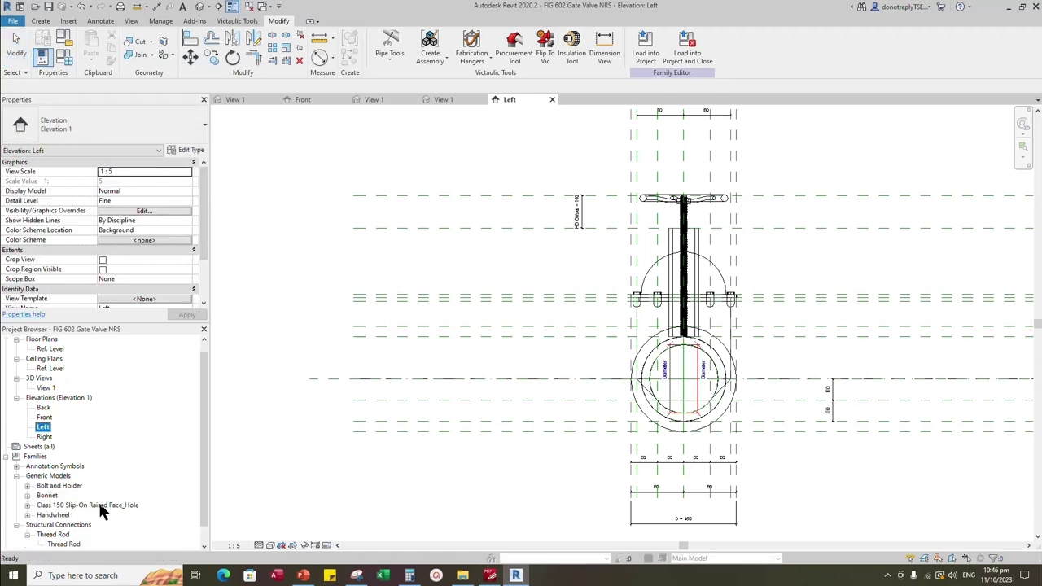
left_click(27, 505)
left_click(86, 516)
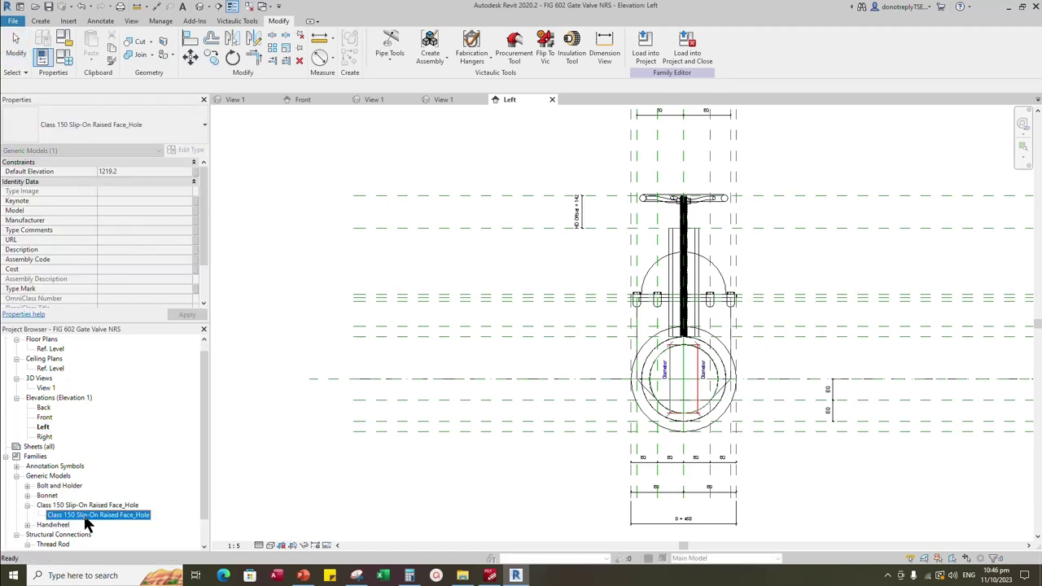
left_click_drag(662, 375, 668, 380)
scroll(716, 412, "up", 3)
left_click(707, 395)
left_click(748, 296)
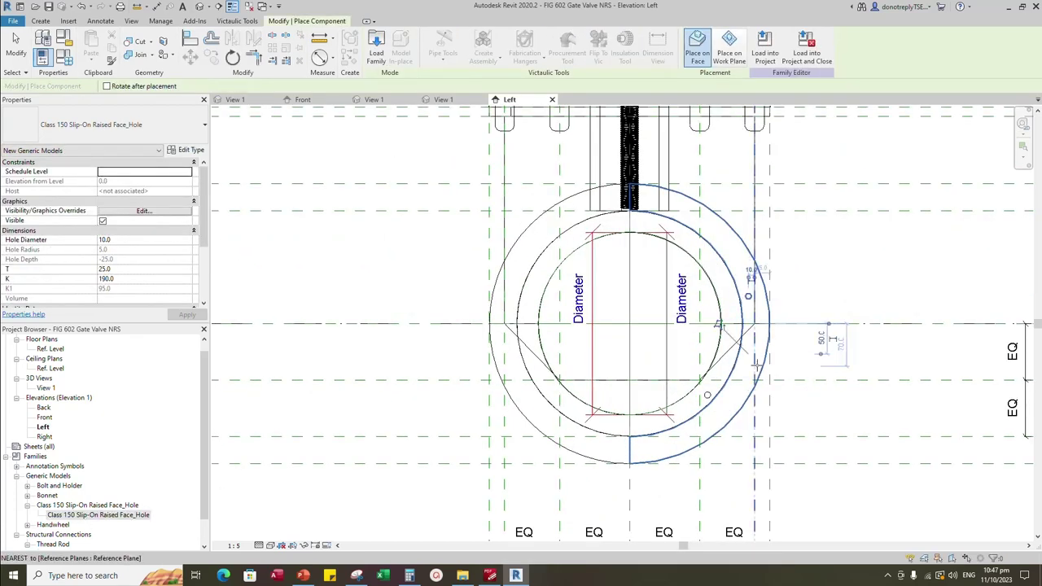
key("Escape")
Associate the placed hole component's Hole Diameter and T parameters with existing parameters of the valve family
left_click(759, 366)
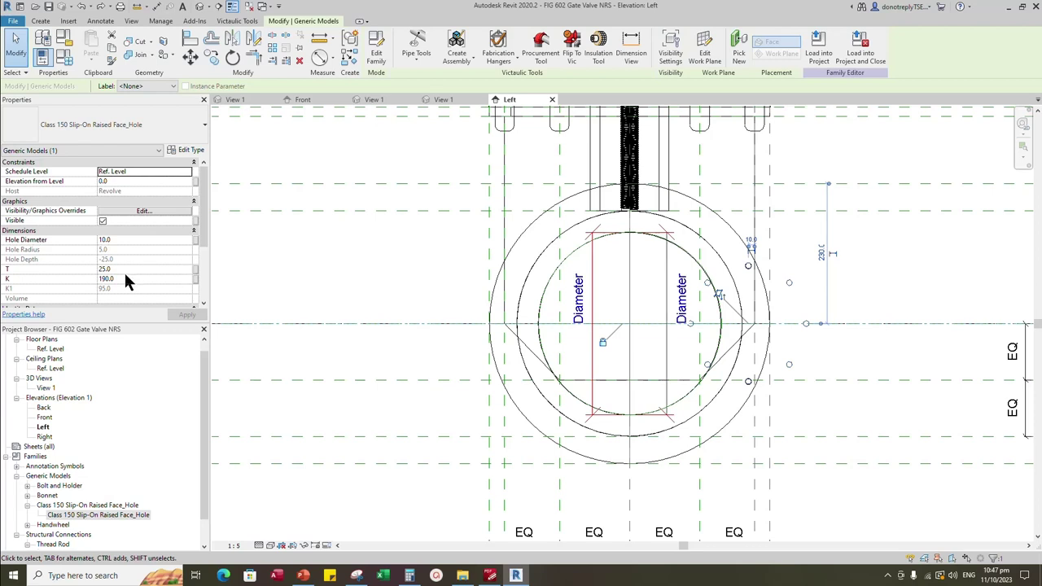
left_click(195, 242)
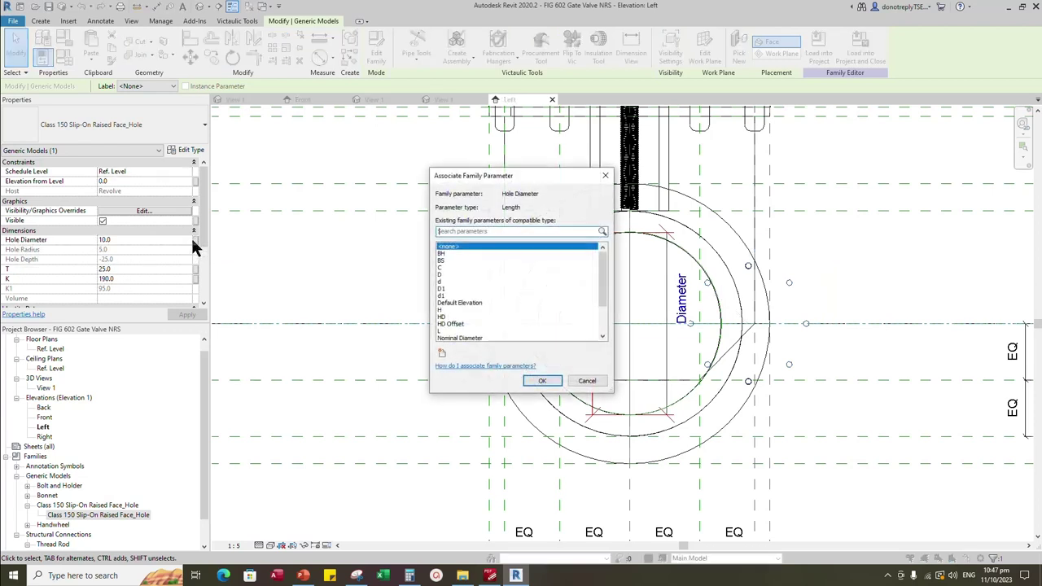
left_click(541, 382)
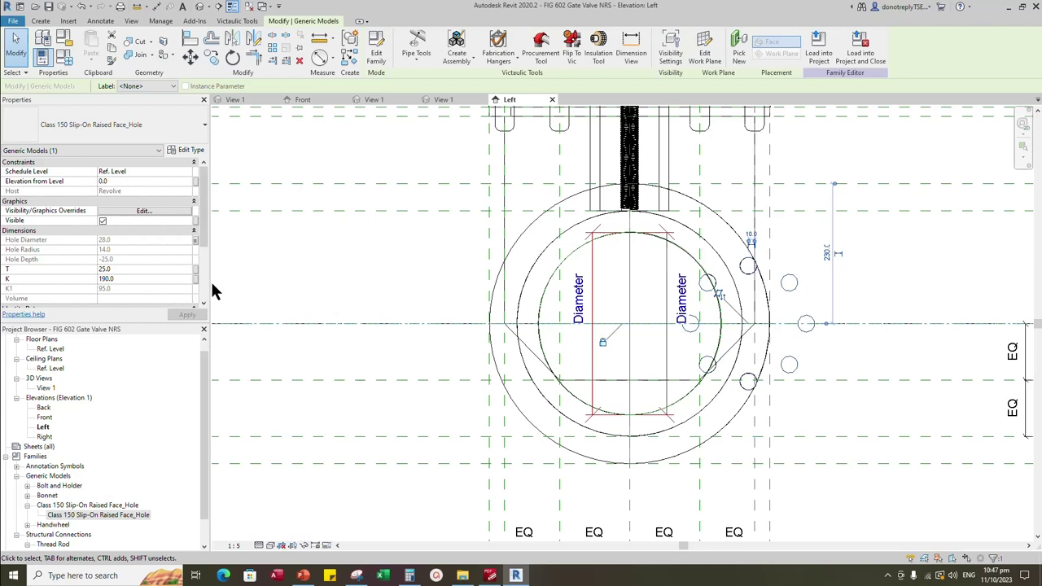
scroll(142, 285, "down", 1)
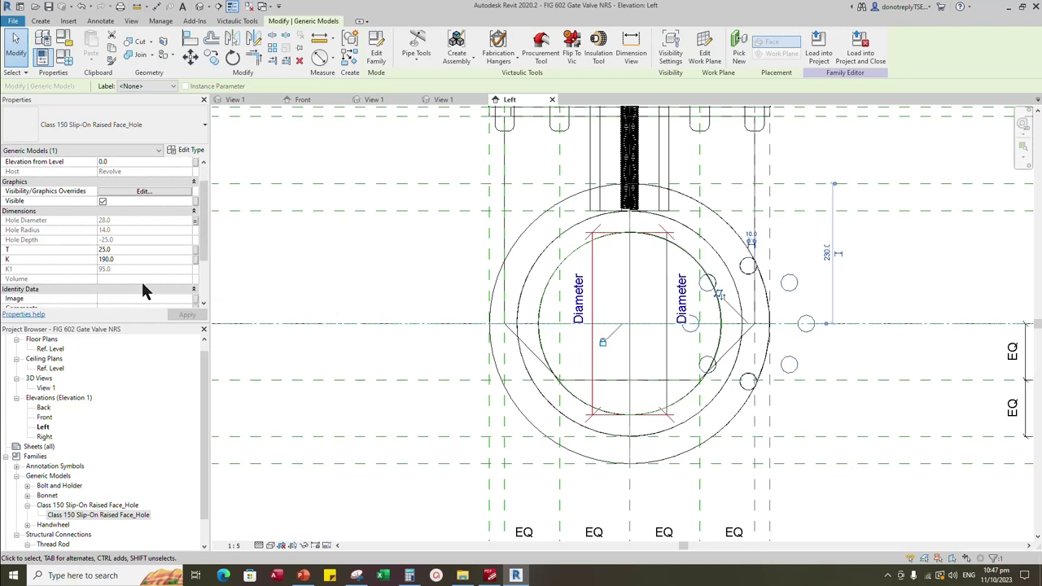
left_click(195, 250)
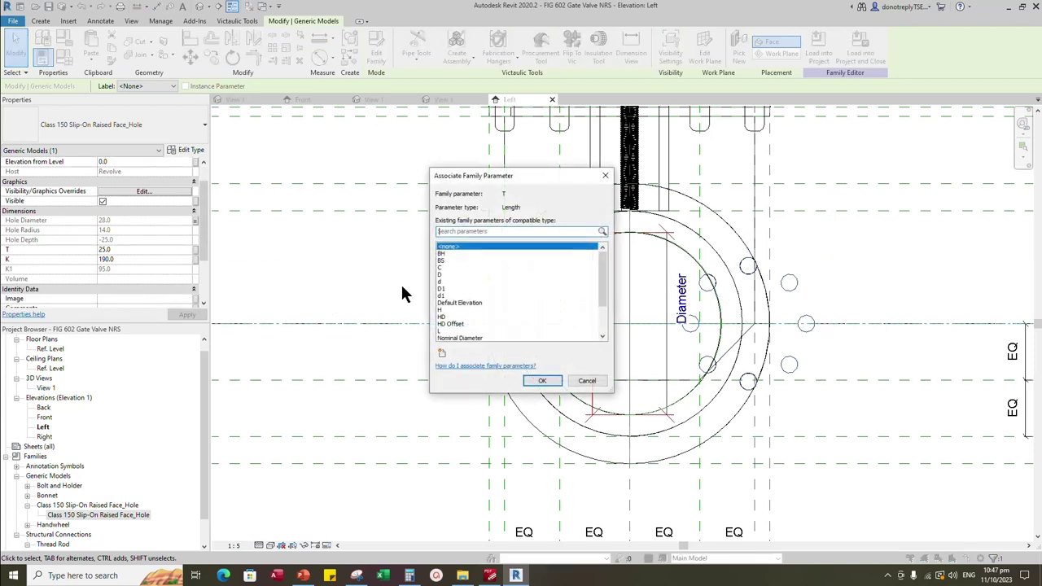
left_click(542, 381)
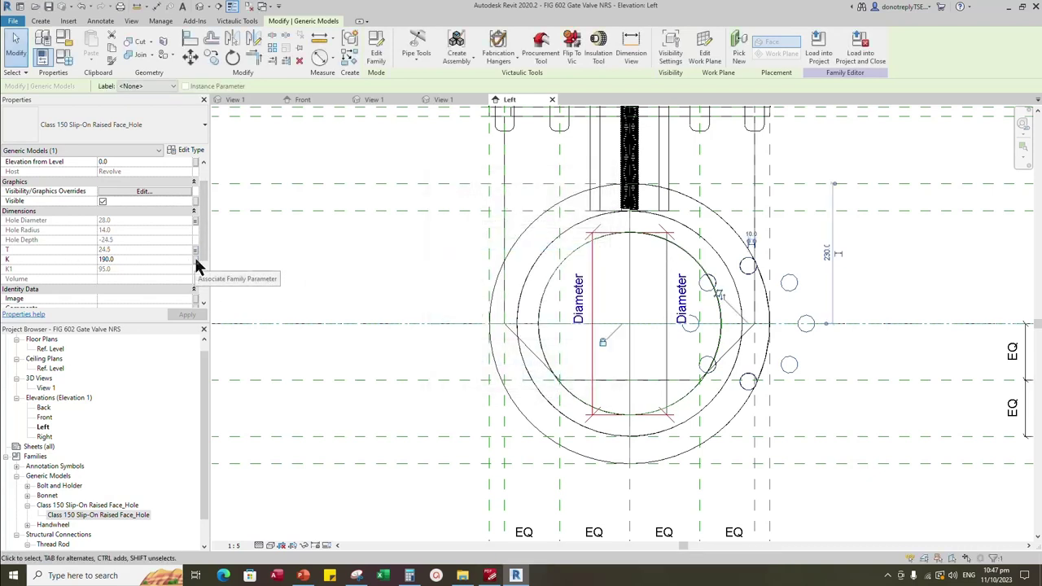
Associate the hole component's K parameter with the valve family parameter D1
left_click(195, 259)
left_click(444, 289)
left_click(544, 380)
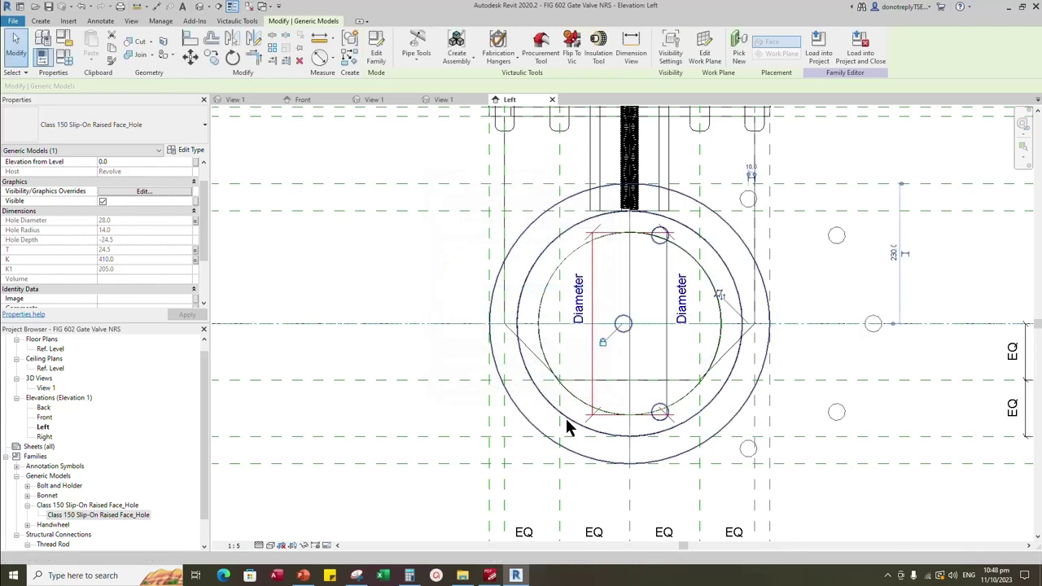
Create a type-based family parameter grouped under Other, and associate it with the hole component's No of Hole
scroll(157, 259, "down", 3)
left_click(195, 278)
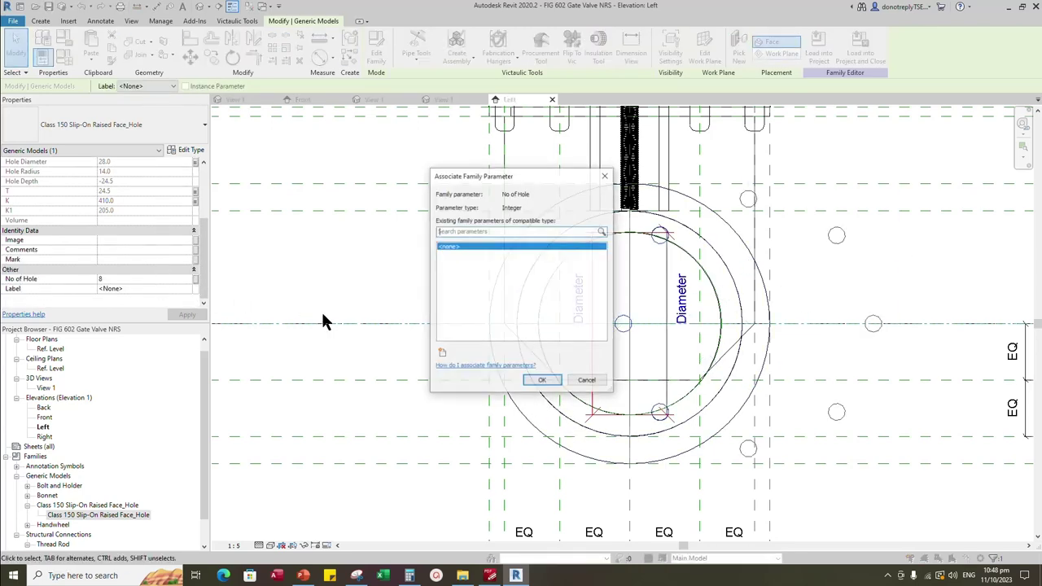
left_click(441, 353)
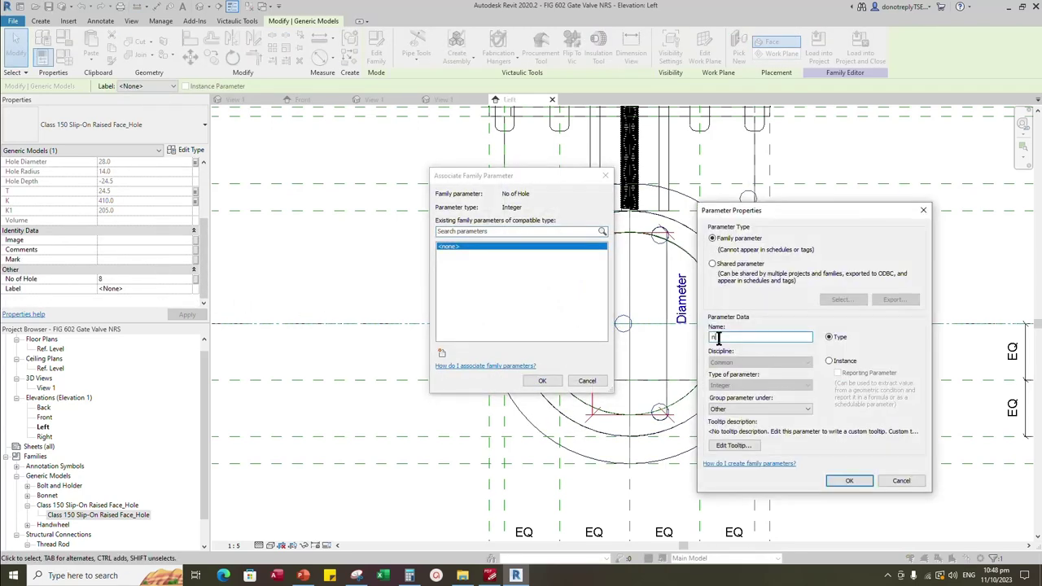
left_click(849, 481)
left_click(542, 380)
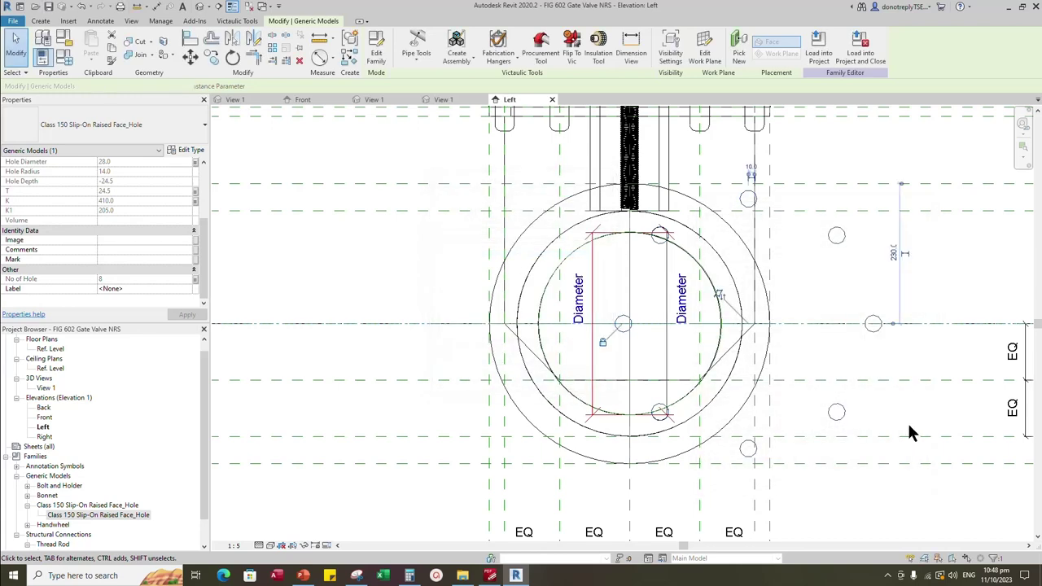
Align the placed hole component with the flange's vertical centre reference plane in the Left elevation
left_click(192, 39)
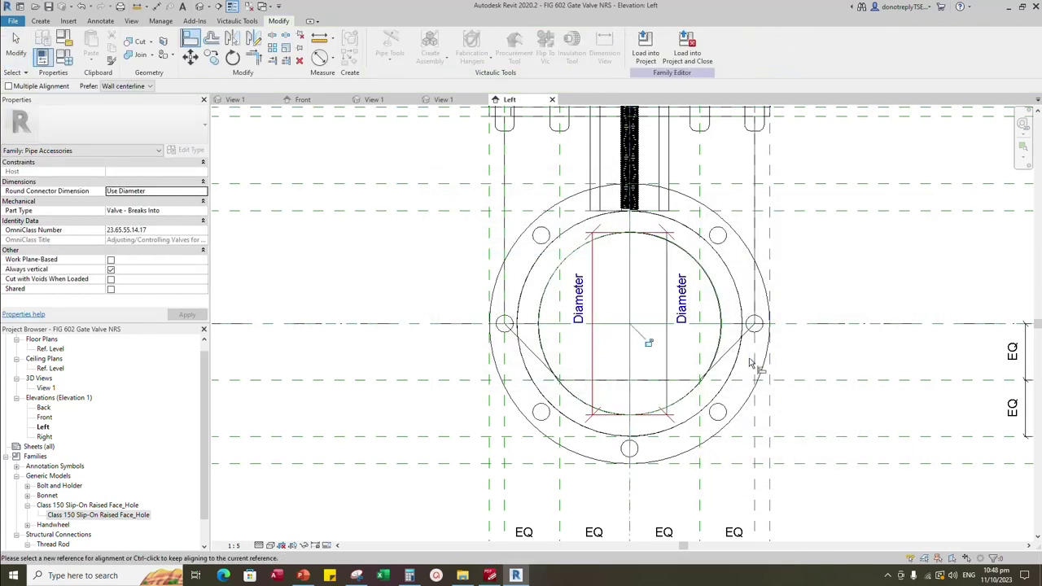
scroll(747, 384, "down", 1)
key("Escape")
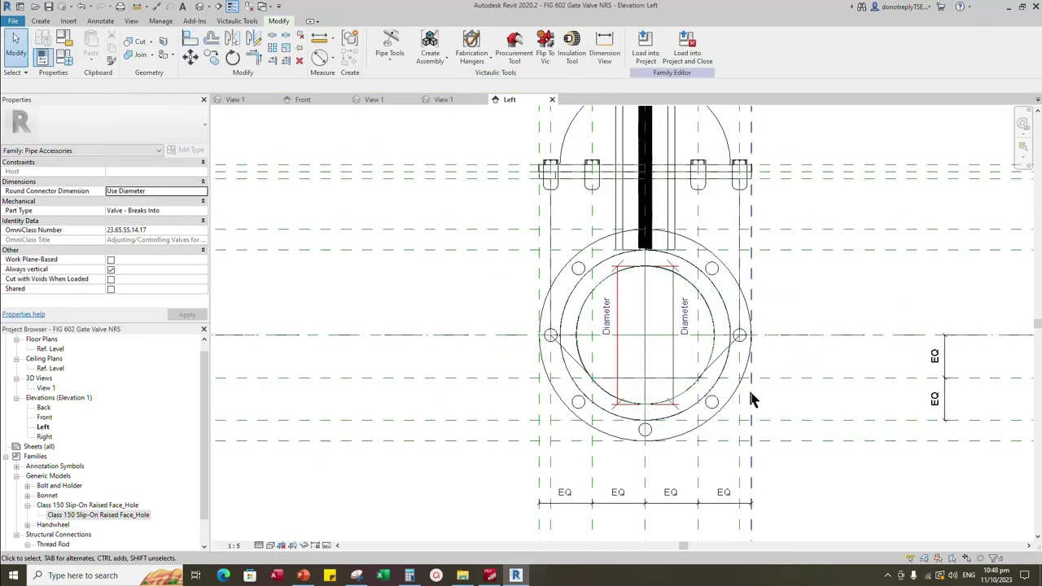
Drive the parameter n with the formula size_lookup(Lookup Table Name, "n", 0, Nominal Diameter) in the family types
left_click(241, 98)
middle_click_drag(912, 472, 812, 499, "shift")
scroll(812, 499, "up", 2)
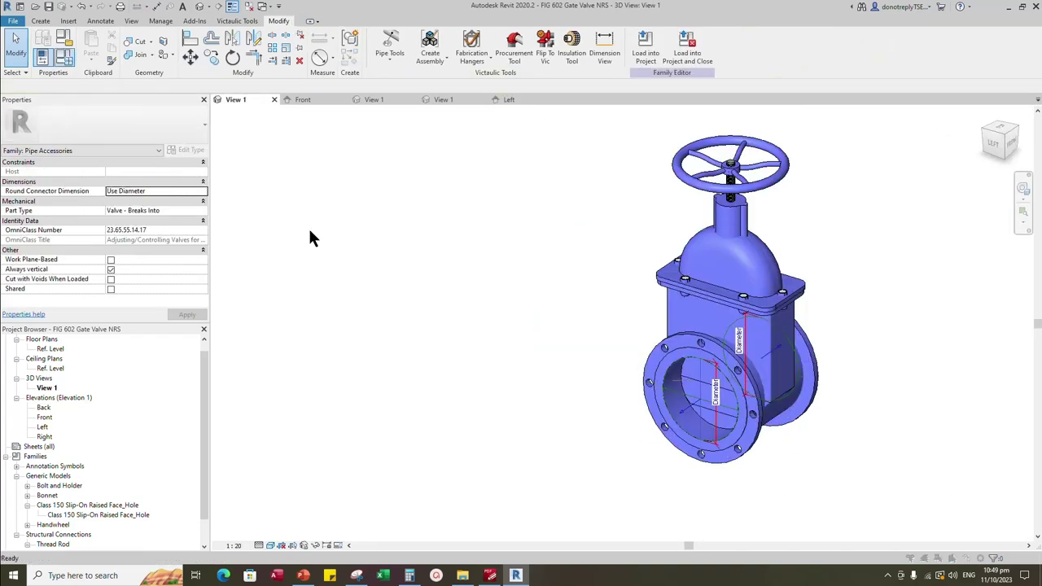
key("f")
key("t")
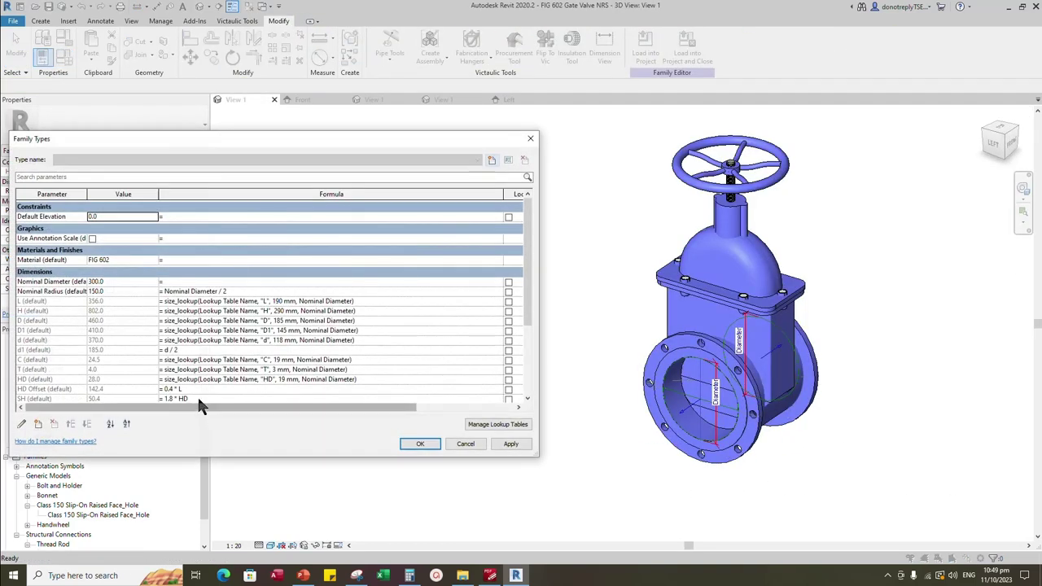
scroll(174, 325, "down", 3)
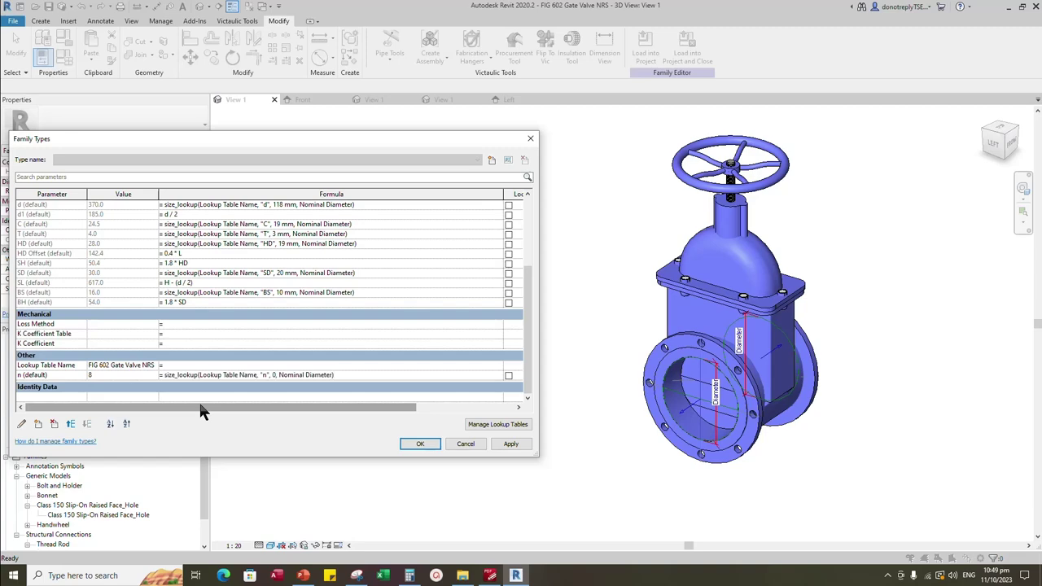
left_click(510, 444)
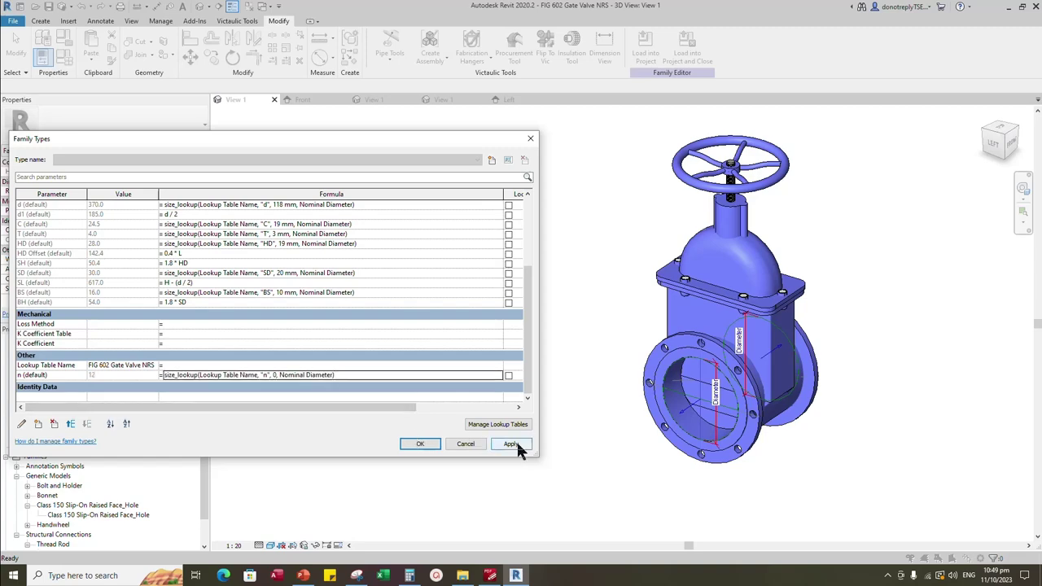
left_click(420, 443)
Mirror a copy of the hole component to the opposite flange about the Center (Left/Right) reference plane in the Front elevation
scroll(889, 480, "up", 3)
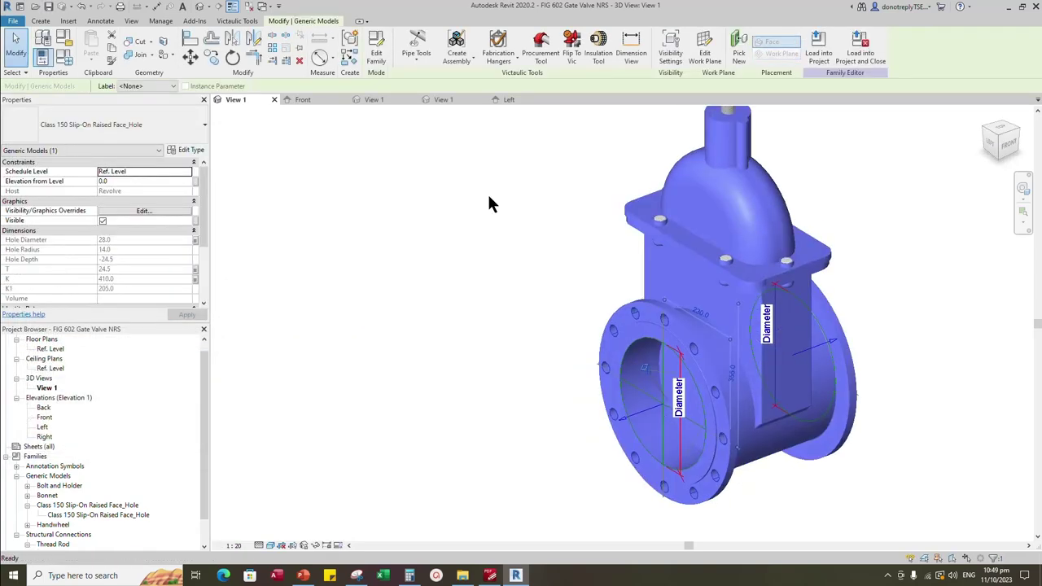
double_click(44, 416)
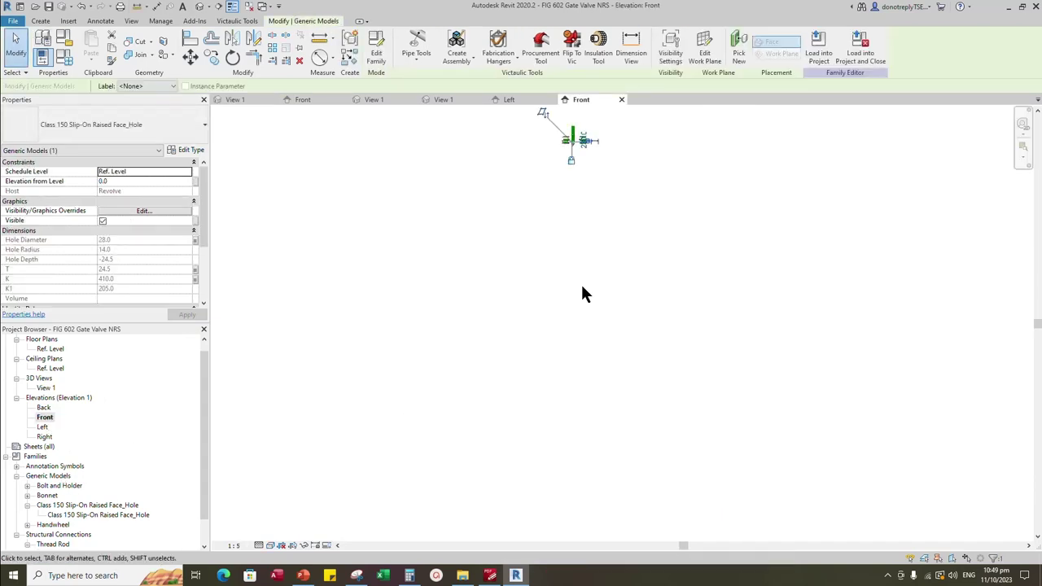
scroll(631, 250, "up", 6)
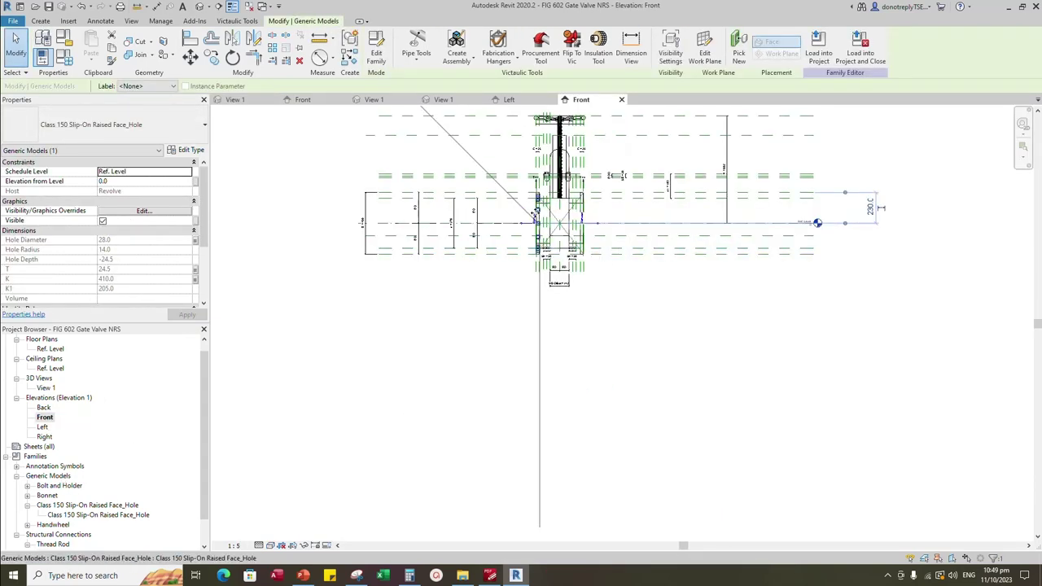
scroll(535, 216, "up", 2)
left_click(232, 38)
left_click(579, 300)
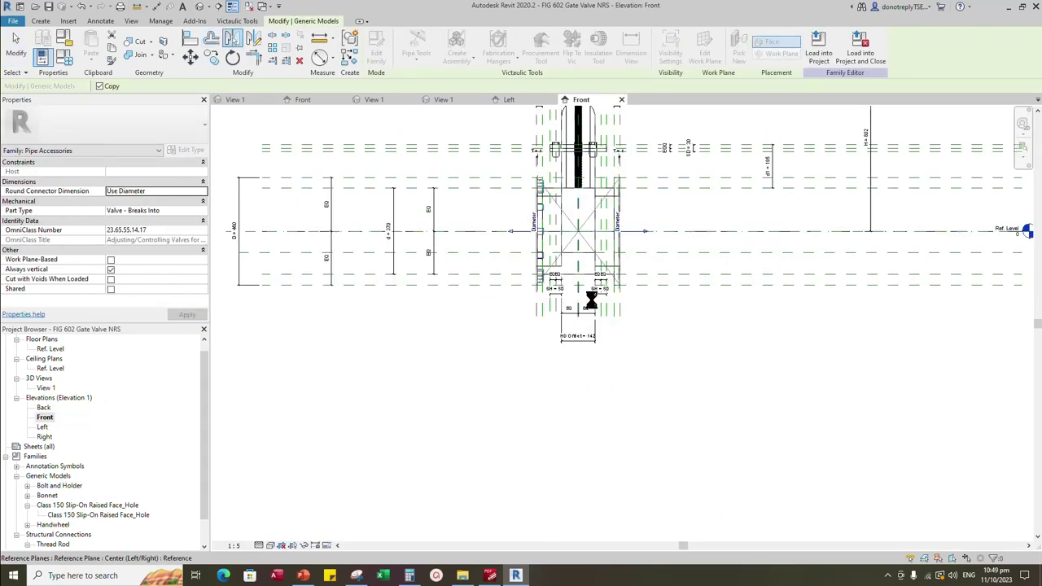
left_click(662, 317)
Change the mirrored hole component's work plane to reference plane R at the right flange face
scroll(627, 233, "up", 4)
left_click(599, 300)
scroll(708, 272, "down", 3)
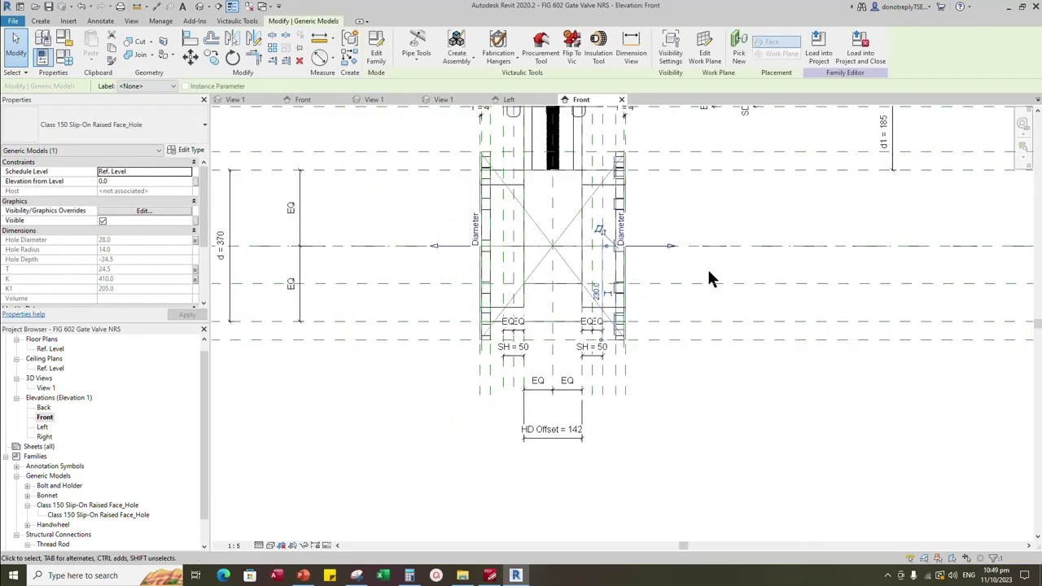
scroll(737, 264, "up", 3)
scroll(716, 244, "down", 2)
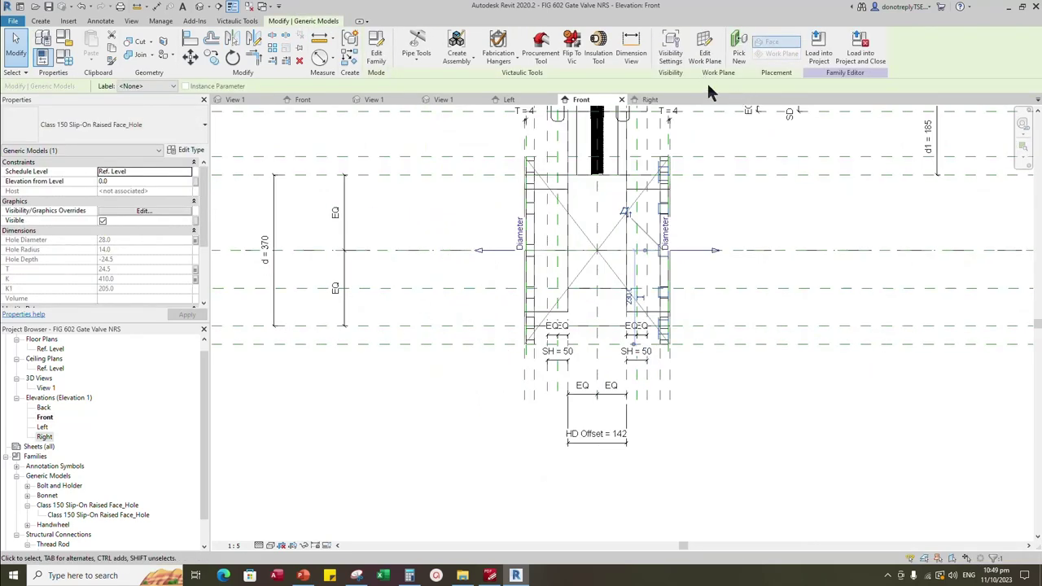
left_click(704, 53)
left_click(491, 351)
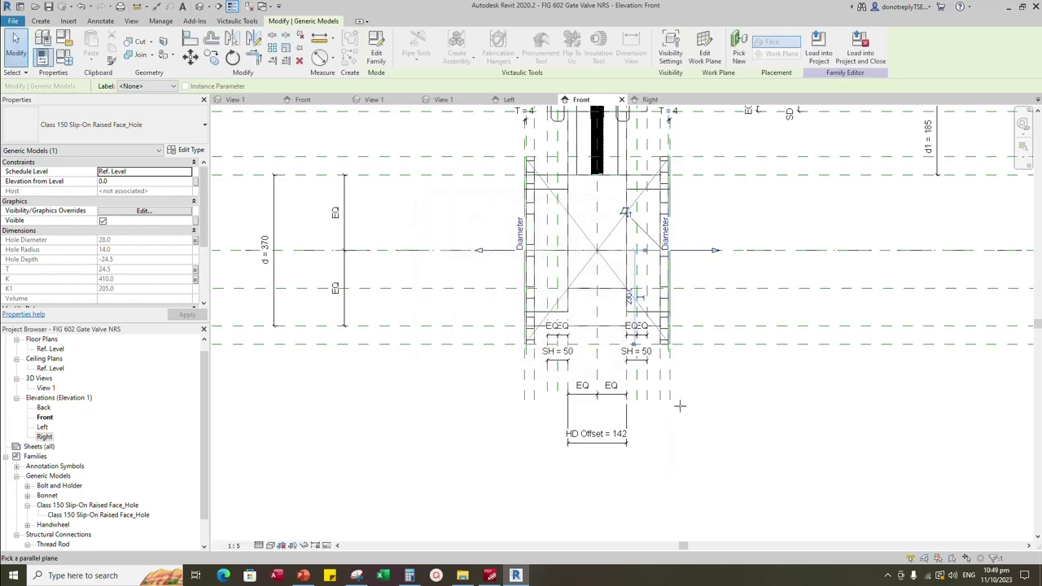
scroll(639, 380, "up", 1)
left_click(741, 417)
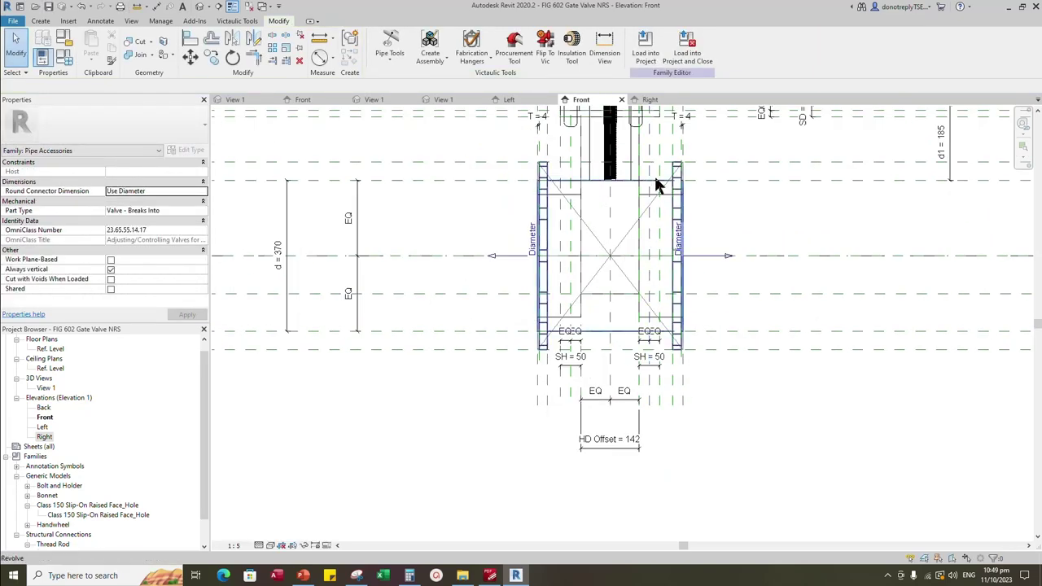
Examine the bolt holes on both flanges and the host of the mirrored hole component in the 3D view
left_click(240, 98)
scroll(684, 326, "down", 2)
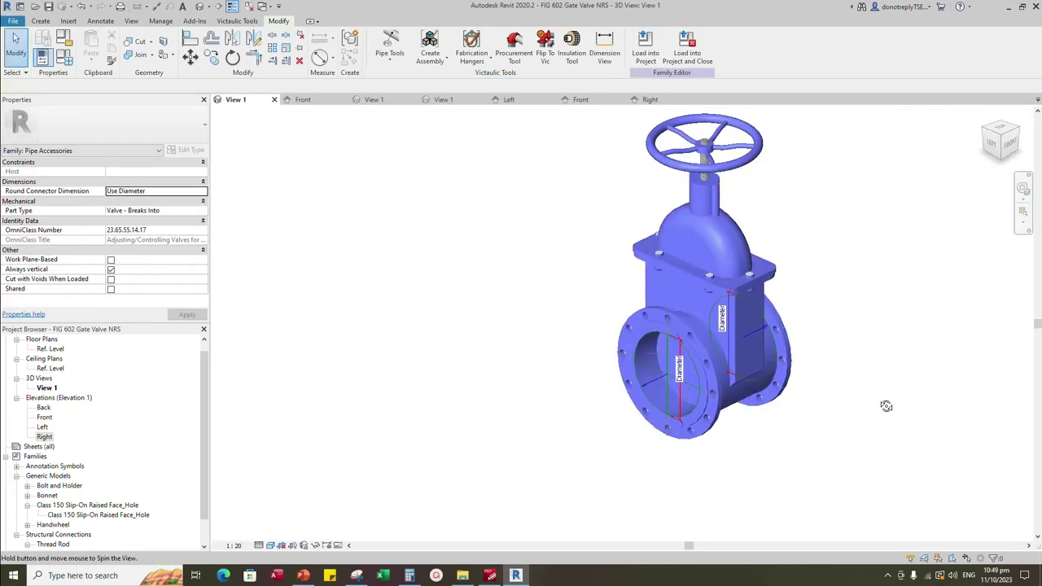
scroll(918, 389, "down", 1)
middle_click_drag(886, 404, 832, 437, "shift")
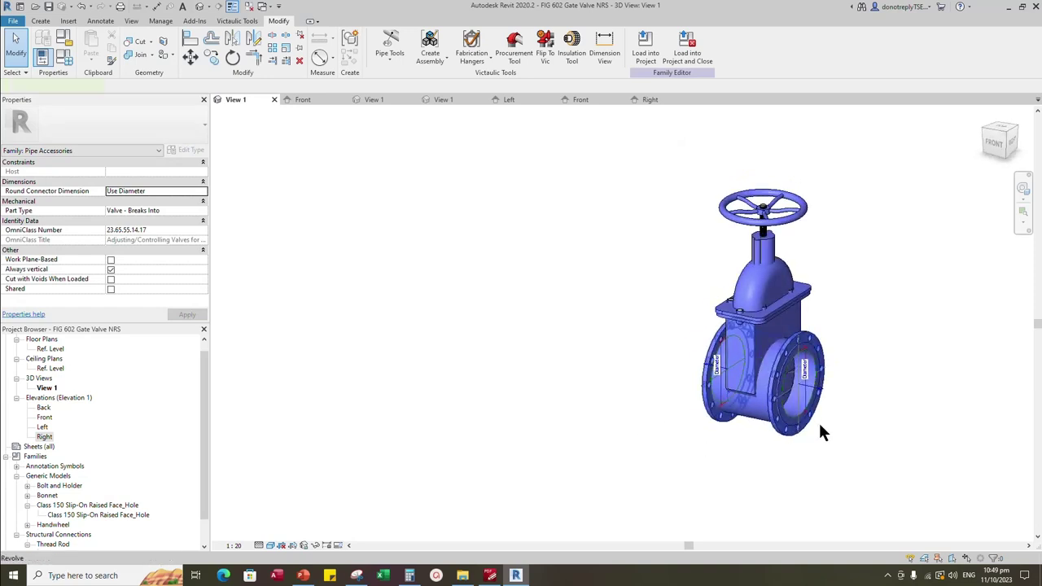
scroll(830, 432, "up", 3)
left_click(783, 391)
scroll(832, 413, "down", 2)
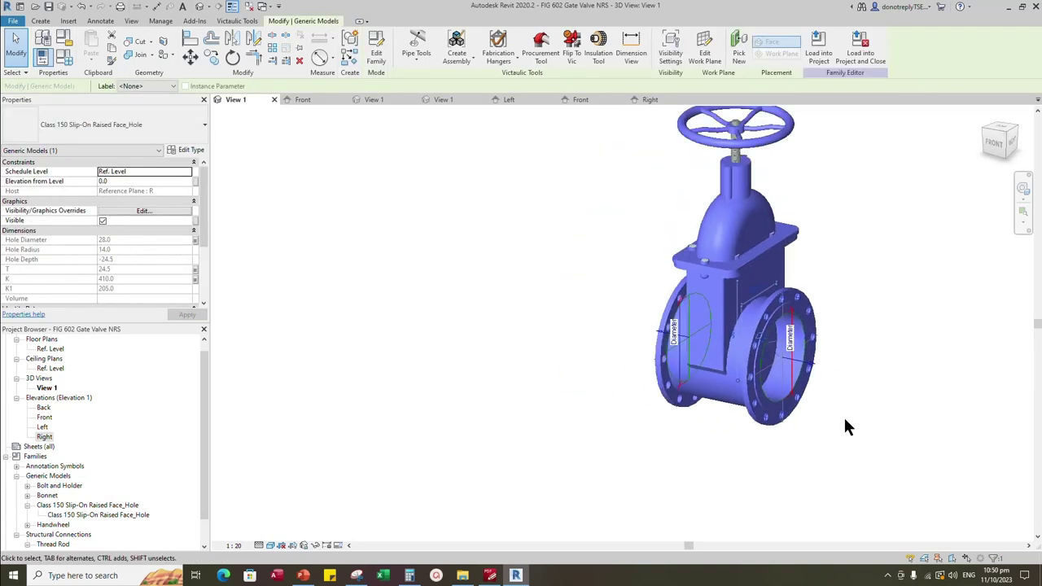
left_click(869, 422)
left_click(801, 402)
scroll(889, 424, "down", 1)
left_click(916, 429)
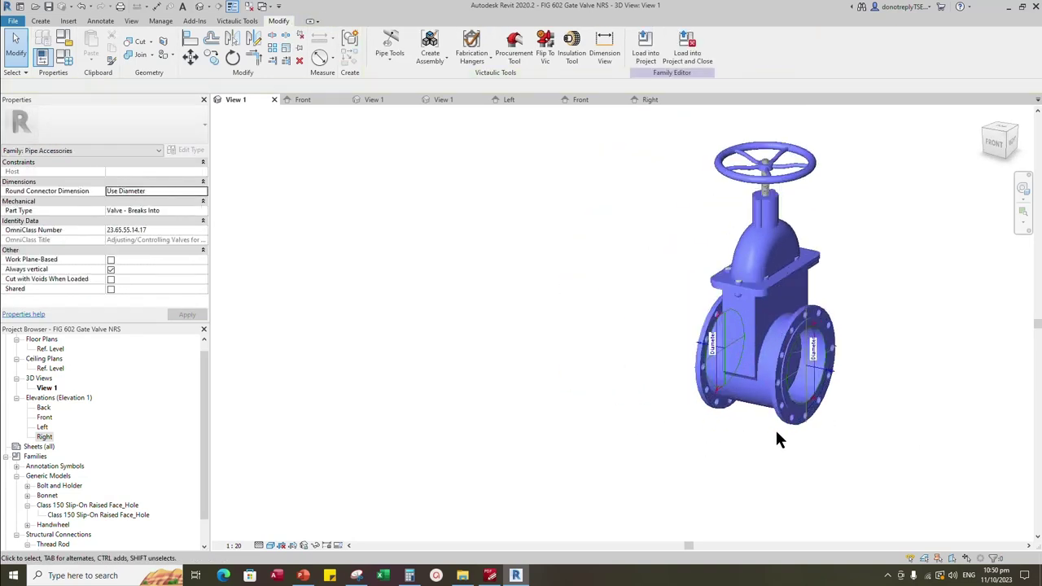
middle_click_drag(774, 428, 846, 407, "shift")
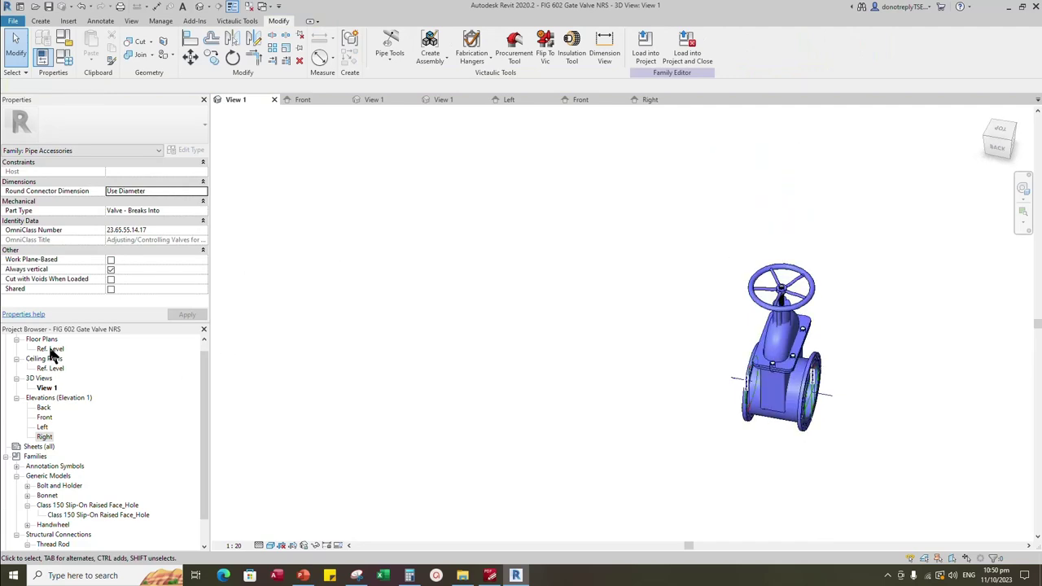
Align and lock the two right-hand bonnet bolts to the reference plane midway across the right SH strip in the Ref. Level plan
double_click(50, 348)
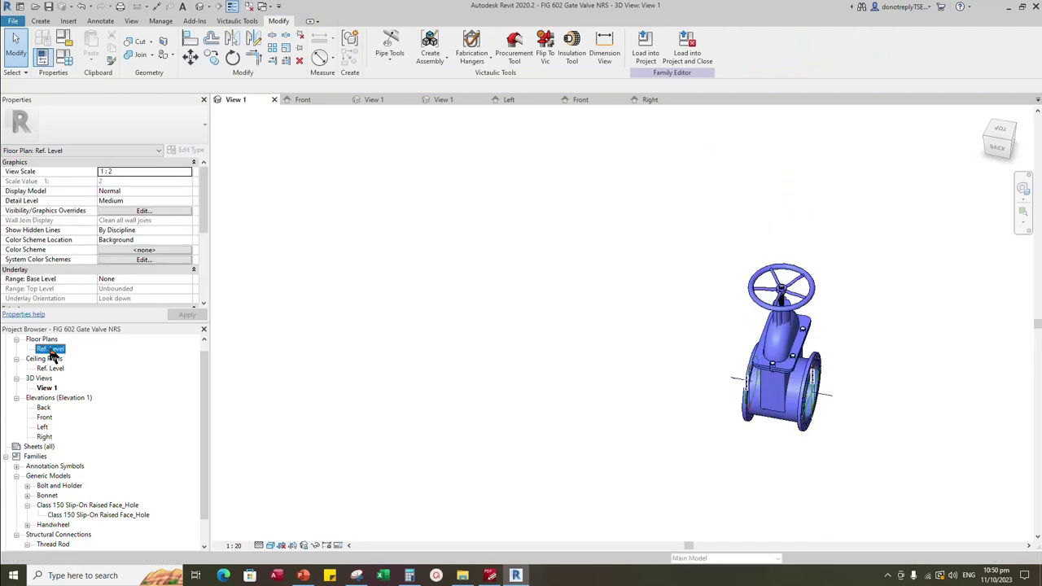
left_click(192, 39)
scroll(785, 358, "up", 2)
scroll(720, 387, "up", 1)
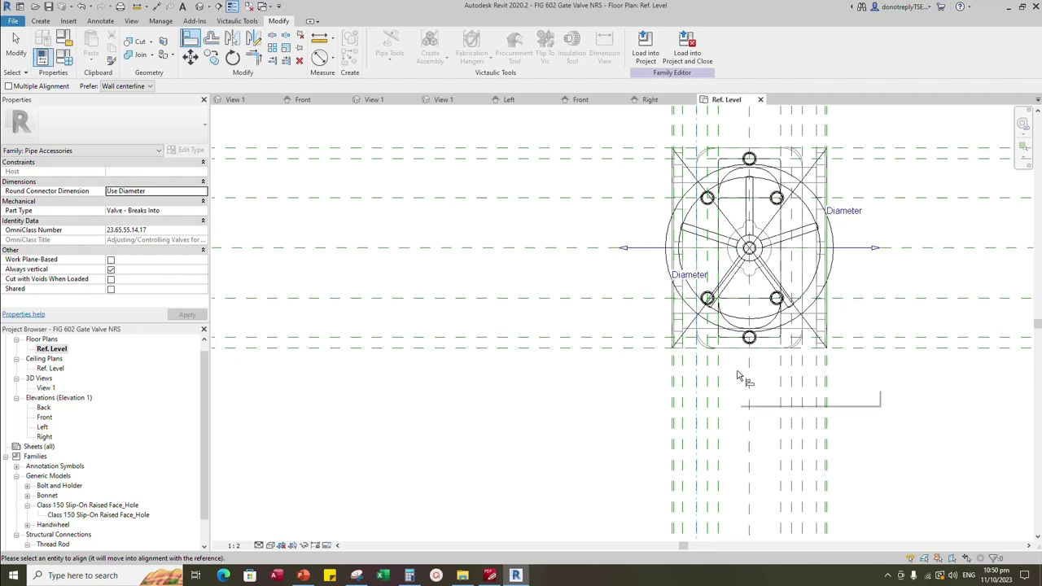
key("Escape")
left_click(792, 396)
left_click(778, 303)
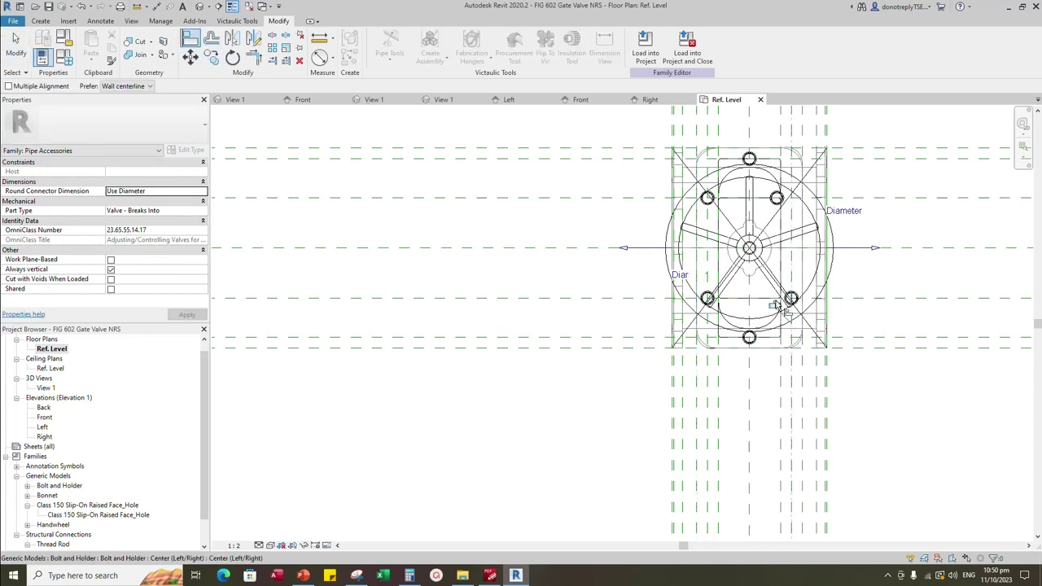
left_click(791, 377)
left_click(782, 206)
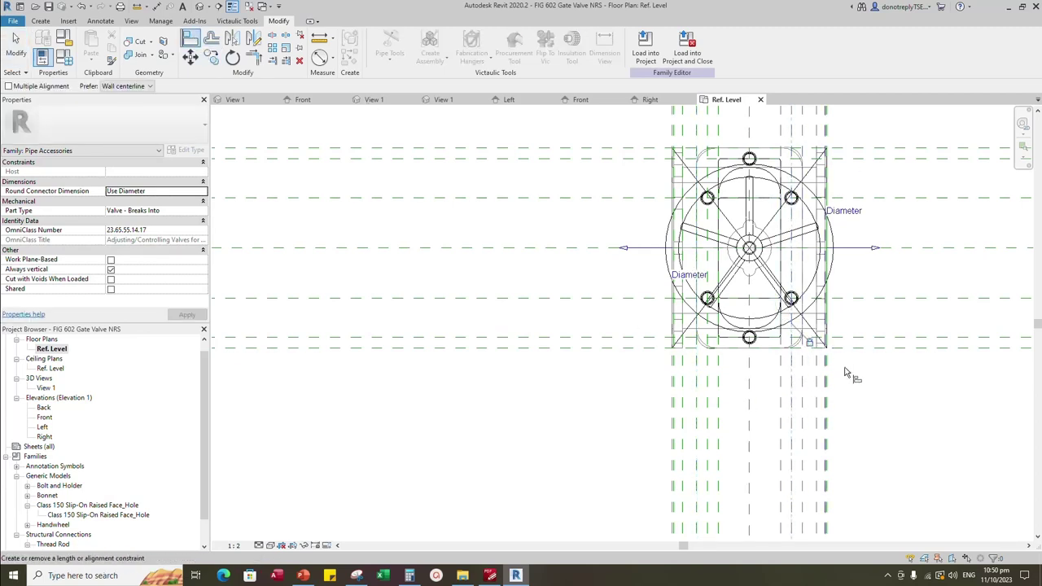
key("Escape")
left_click(236, 99)
scroll(872, 437, "up", 3)
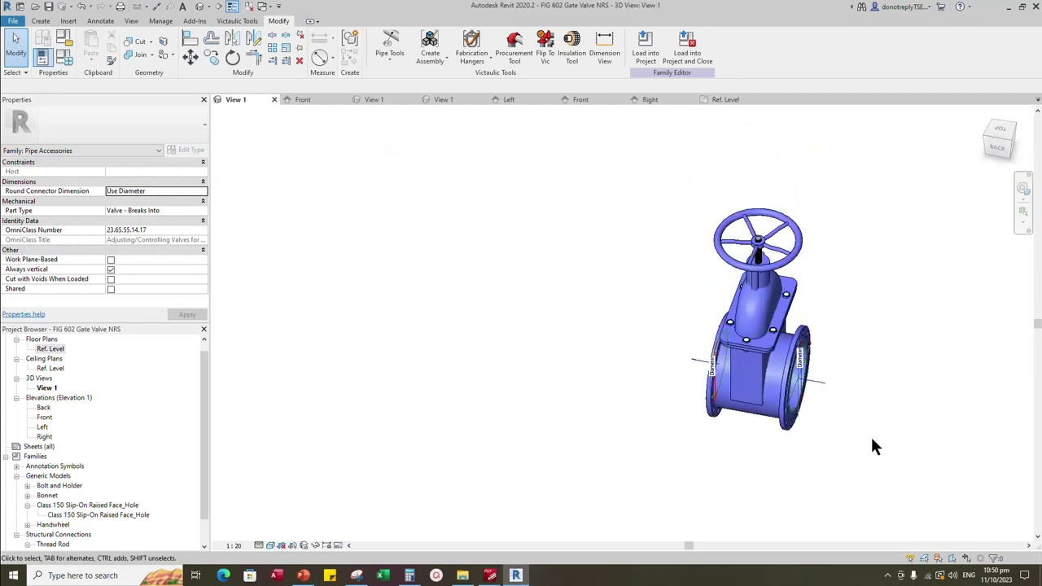
middle_click_drag(873, 437, 349, 200, "shift")
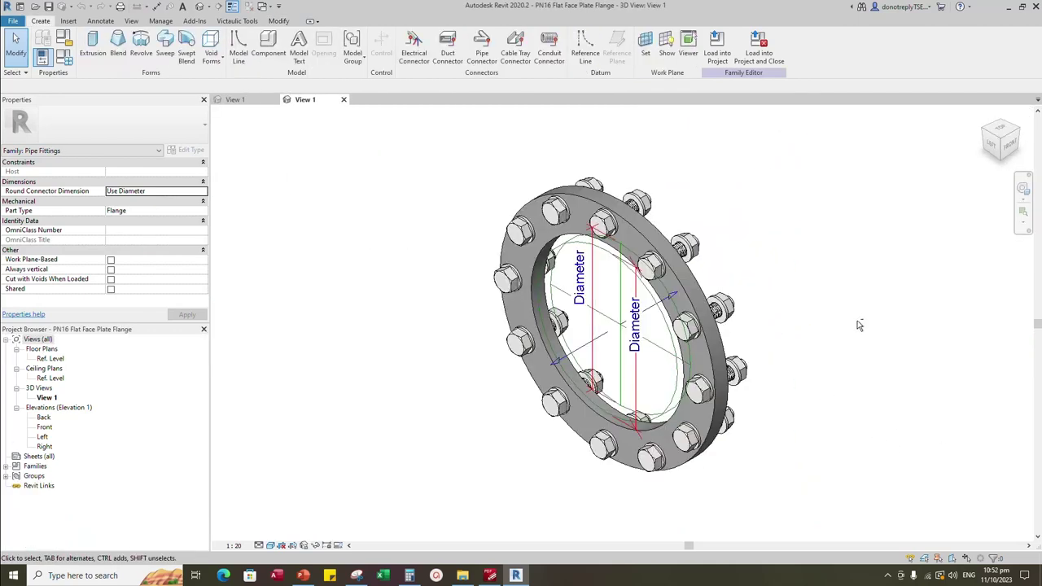
middle_click_drag(858, 326, 537, 384, "shift")
middle_click_drag(885, 378, 775, 352, "shift")
left_click(692, 382)
middle_click_drag(867, 372, 933, 254, "shift")
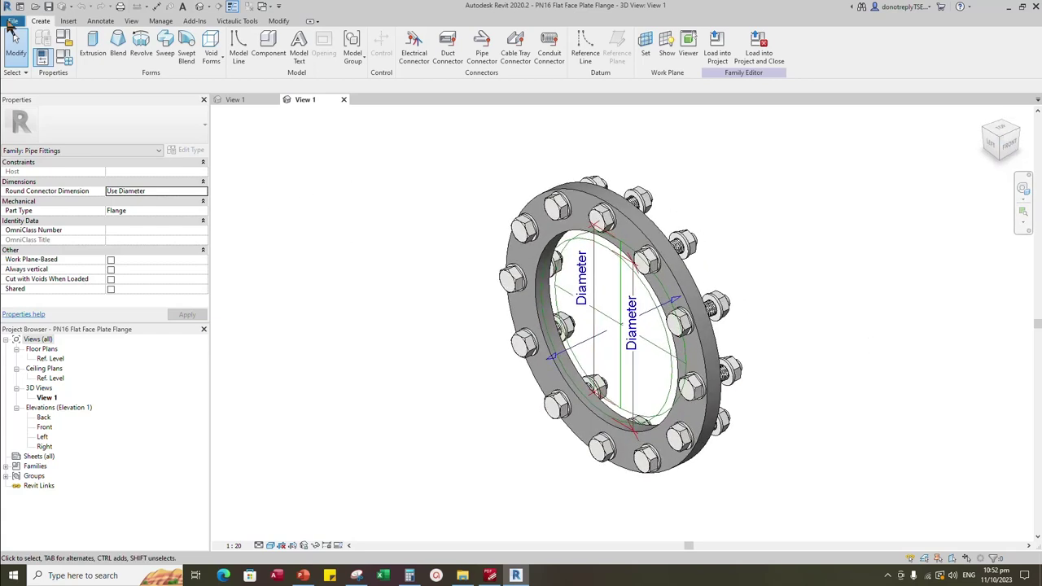
Create a new project from the Mechanical Template
left_click(13, 24)
mouse_move(32, 71)
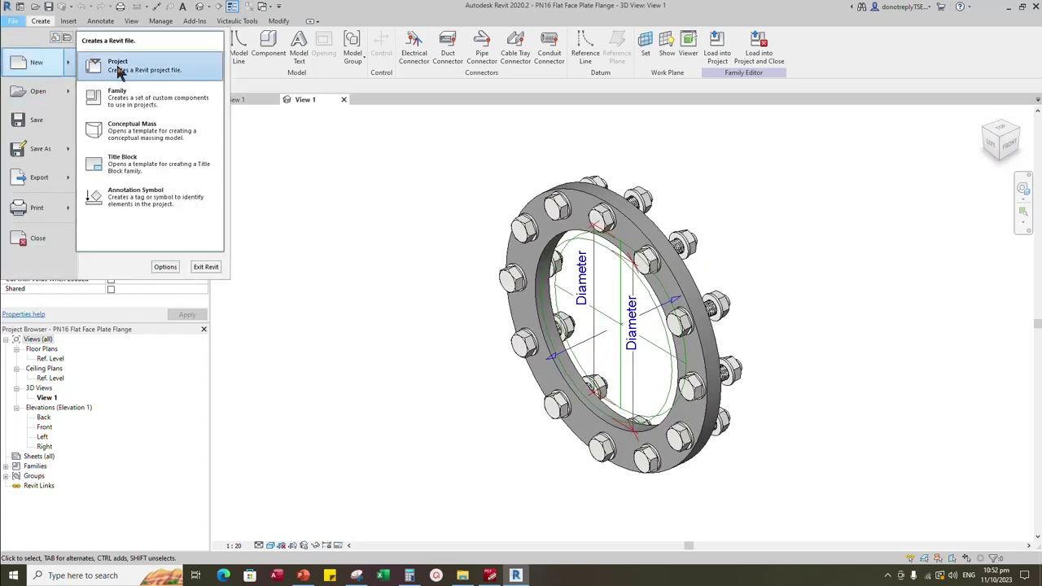
left_click(98, 70)
left_click(391, 195)
left_click(318, 231)
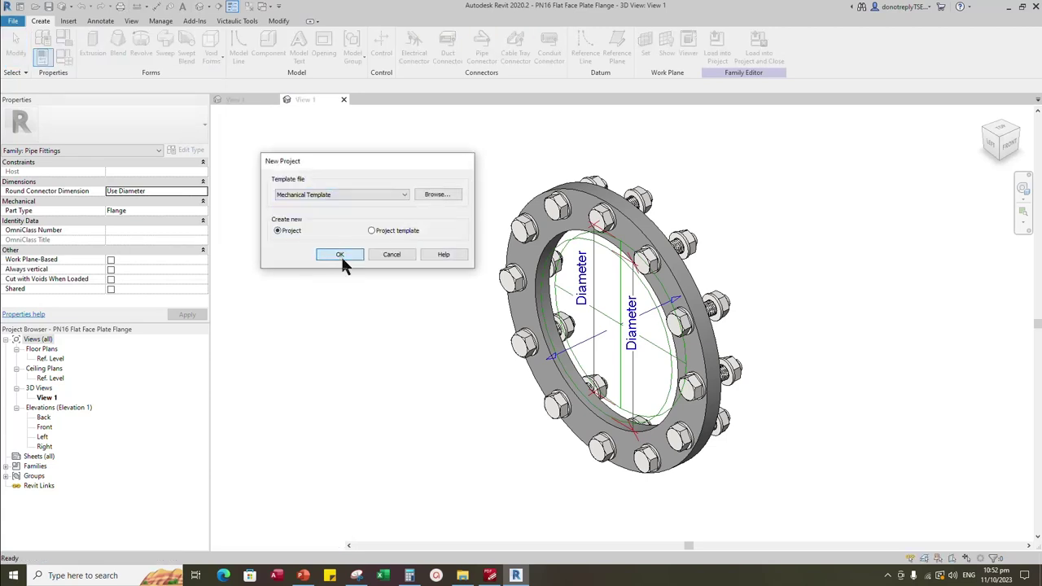
left_click(340, 254)
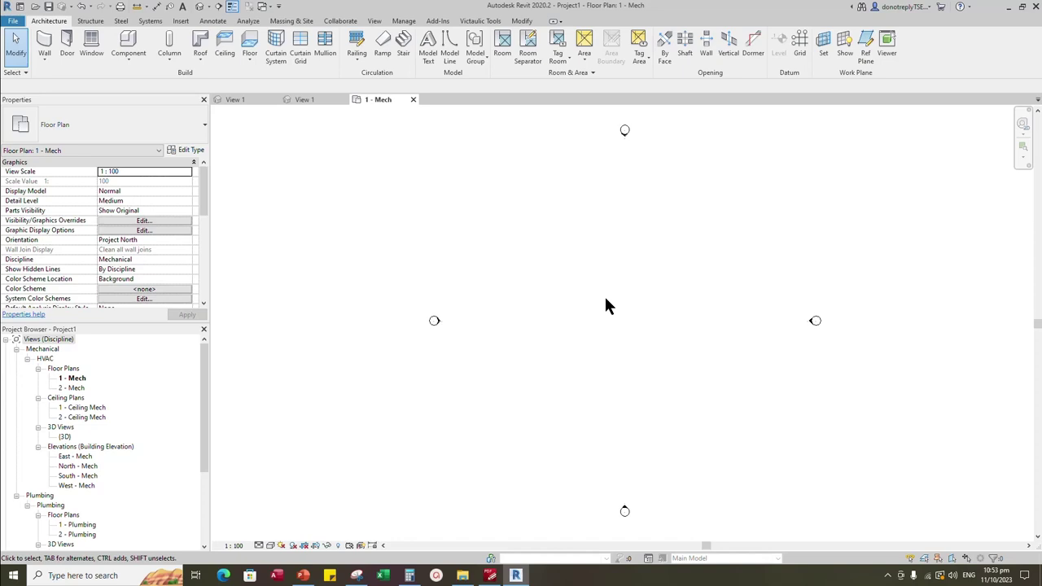
Load the PN16 Flat Face Plate Flange family into Project1 only, leaving out FIG 602 Gate Valve NRS.rfa
left_click(305, 99)
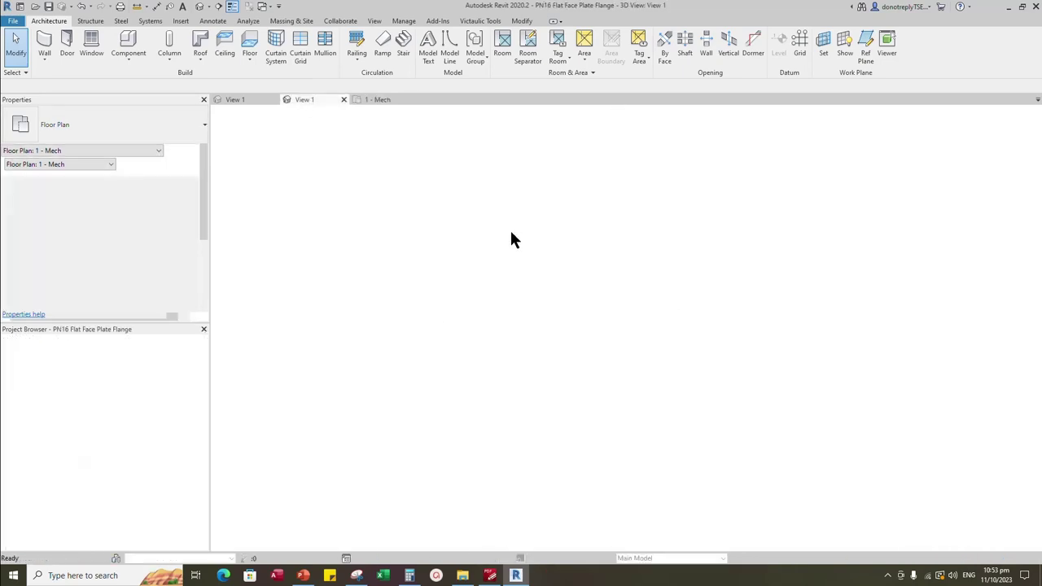
left_click(717, 48)
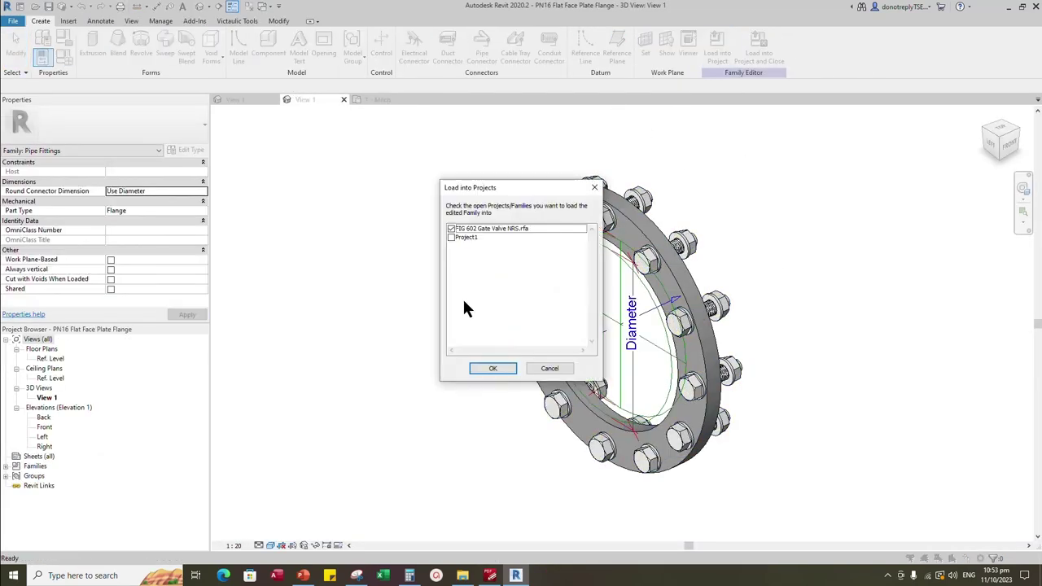
left_click(452, 229)
left_click(452, 236)
left_click(492, 368)
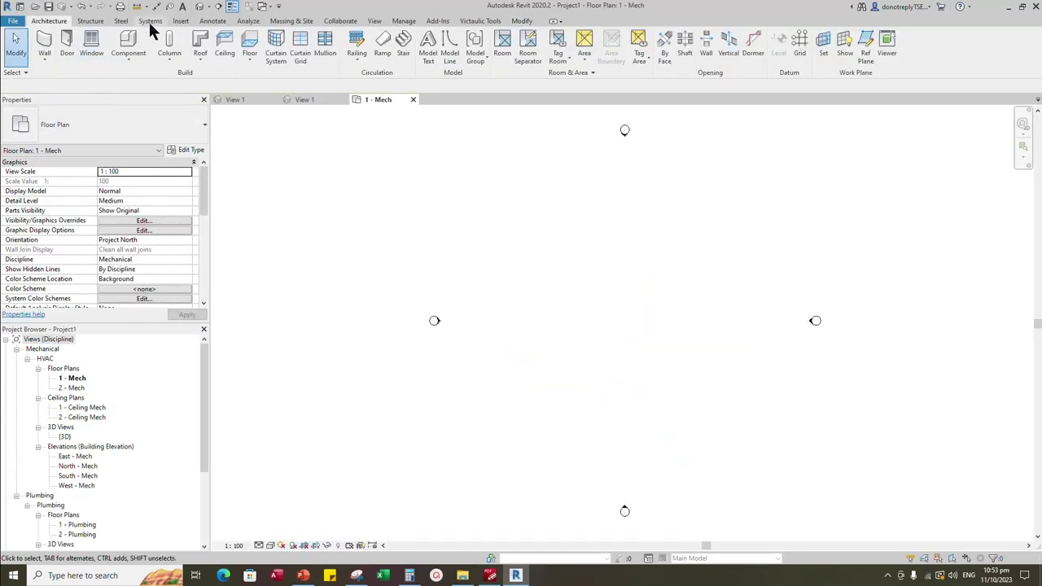
Set the plan's detail level to Fine and draw a horizontal 65 mm Chilled Water pipe about 15000 mm long
left_click(437, 46)
left_click(106, 125)
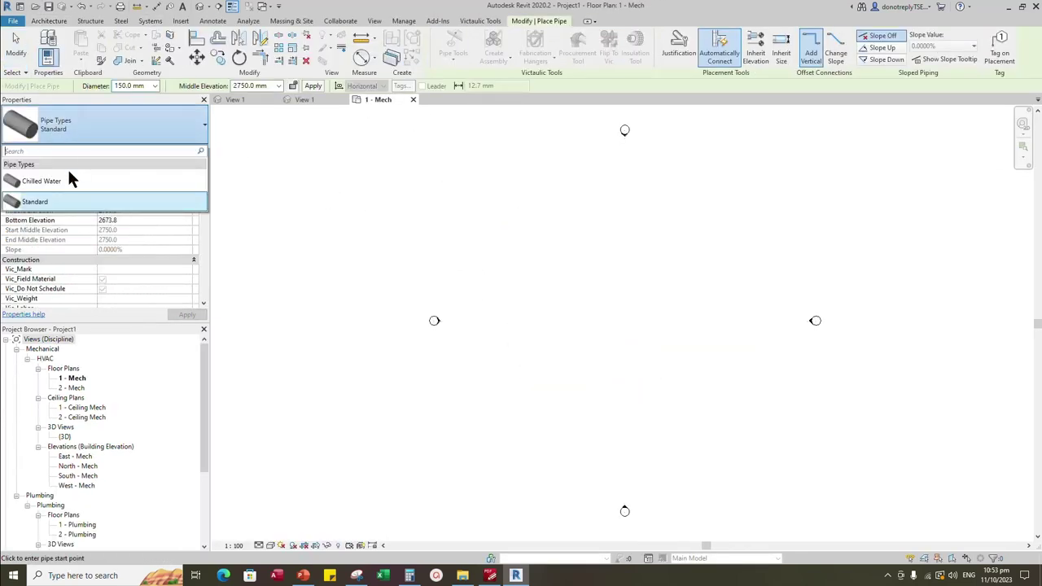
left_click(66, 170)
left_click(155, 86)
left_click(130, 173)
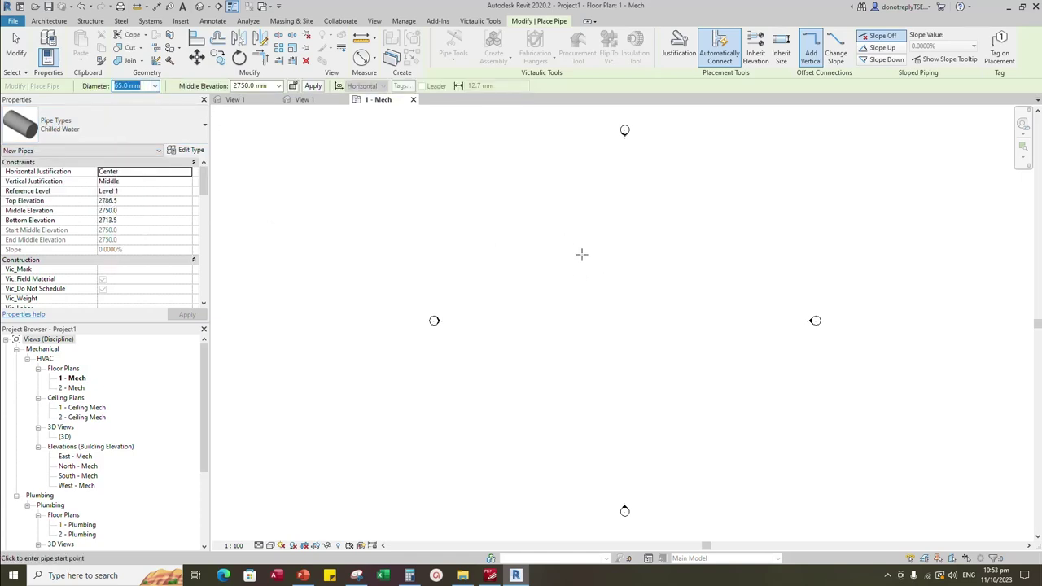
left_click(259, 545)
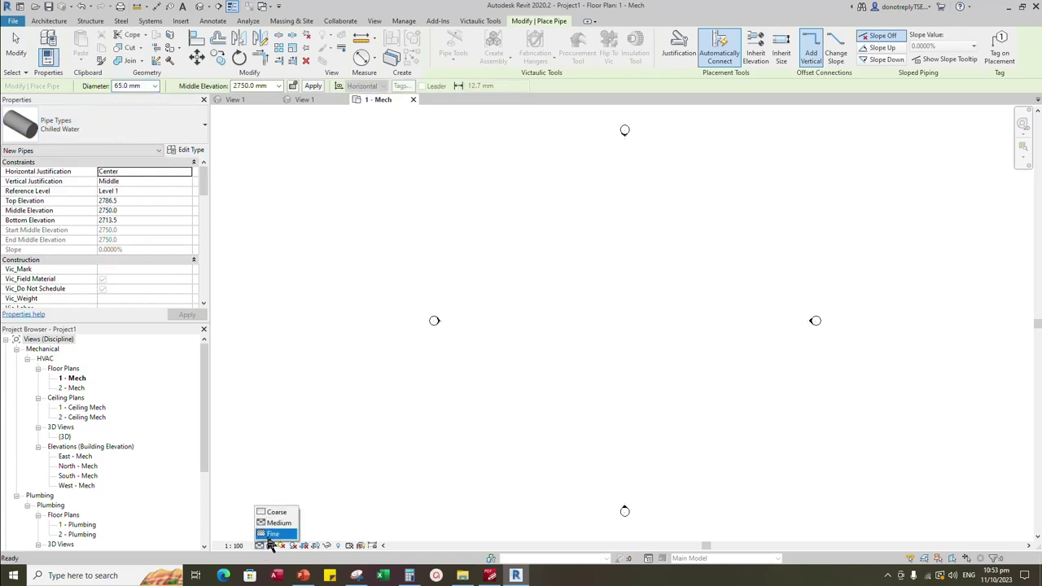
left_click(273, 535)
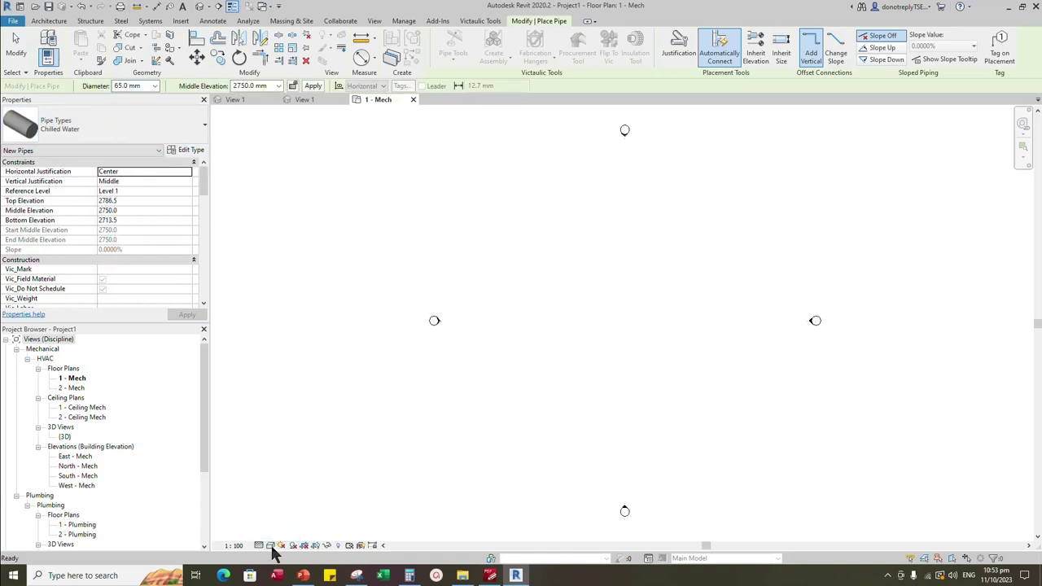
left_click(574, 284)
left_click(687, 284)
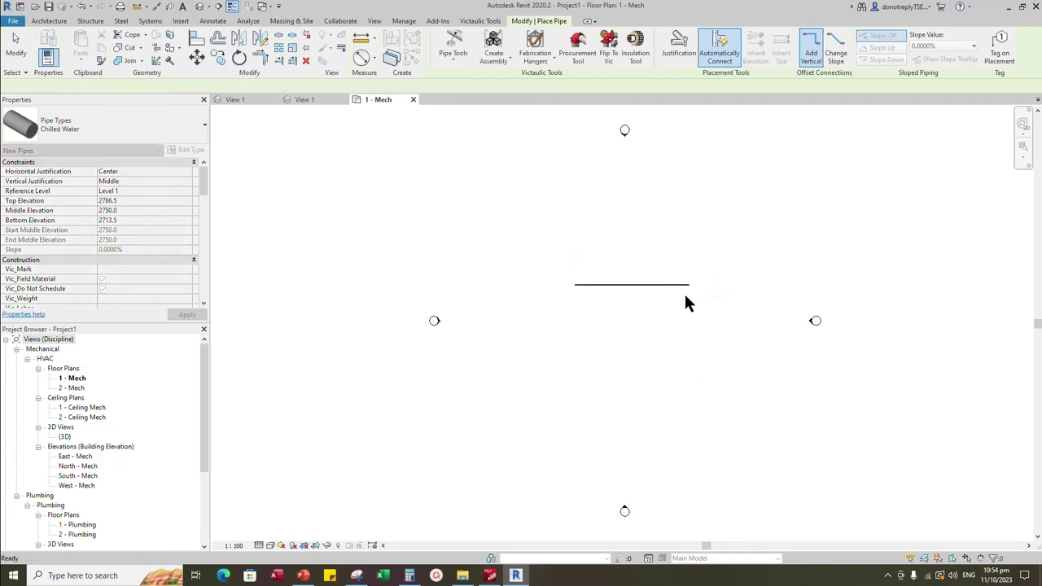
key("Escape")
key("Escape")
Set the Flange routing preference of the Chilled Water pipe type to PN16 Flat Face Plate Flange
left_click(604, 284)
scroll(604, 306, "up", 6)
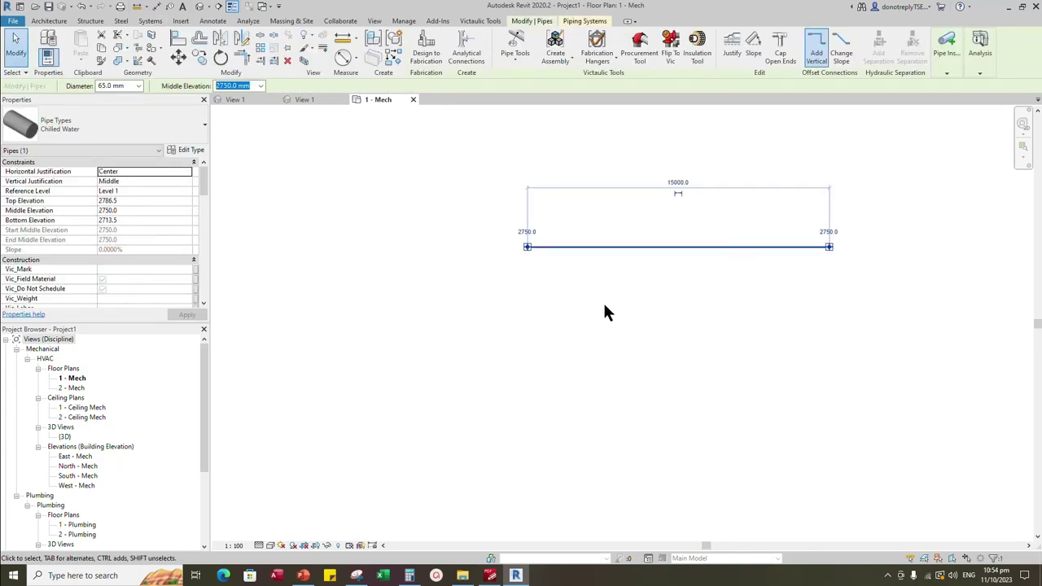
left_click(189, 151)
left_click(381, 262)
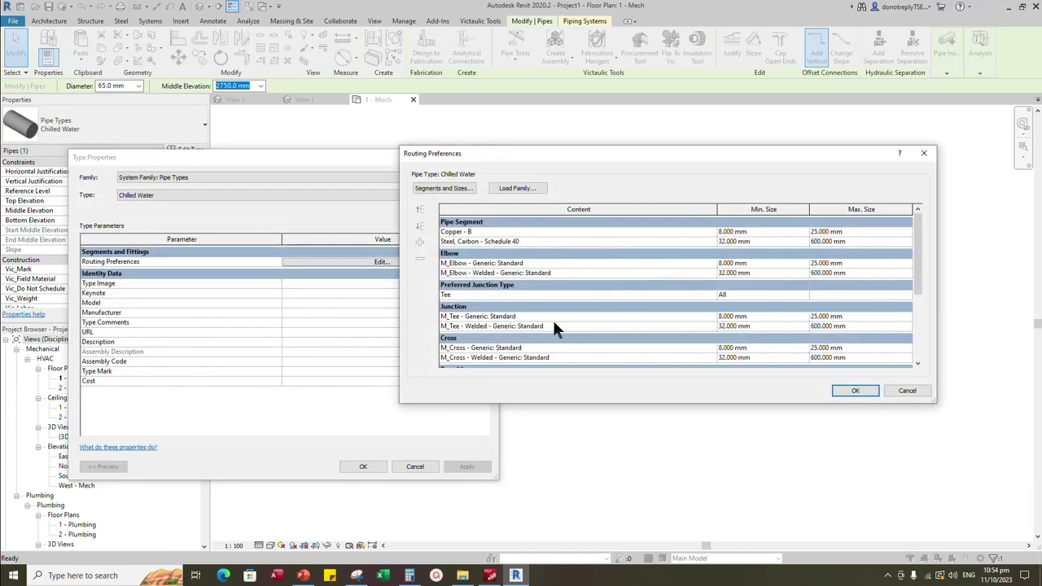
scroll(561, 325, "down", 5)
left_click(712, 321)
left_click(712, 316)
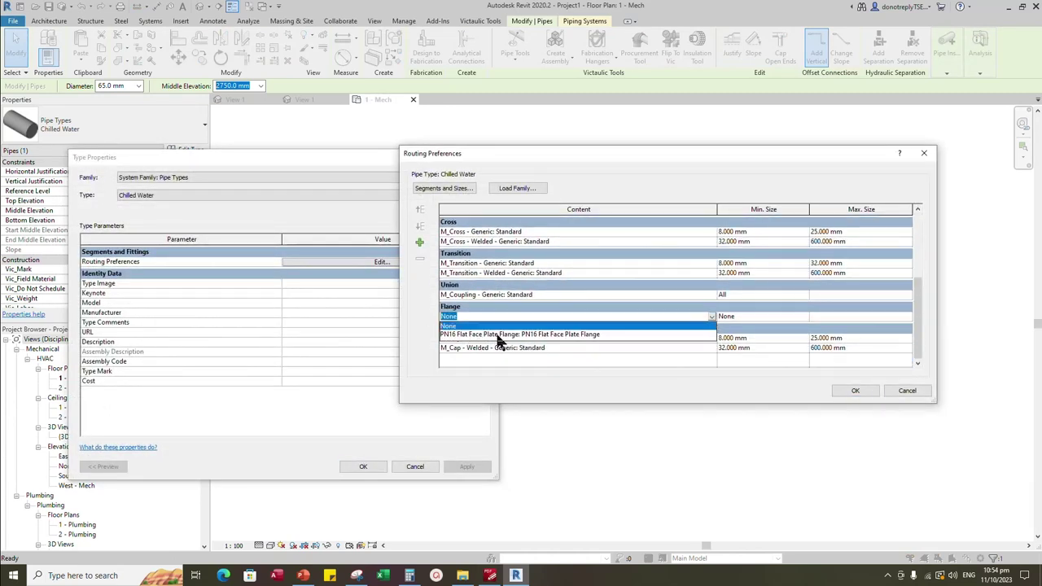
left_click(481, 326)
left_click(802, 317)
left_click(866, 391)
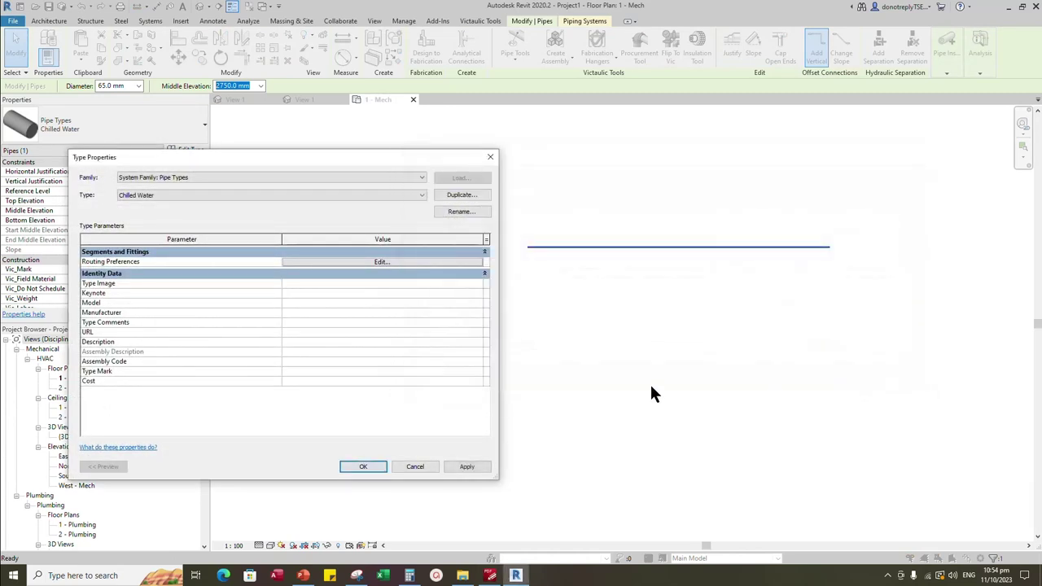
left_click(374, 466)
left_click(495, 358)
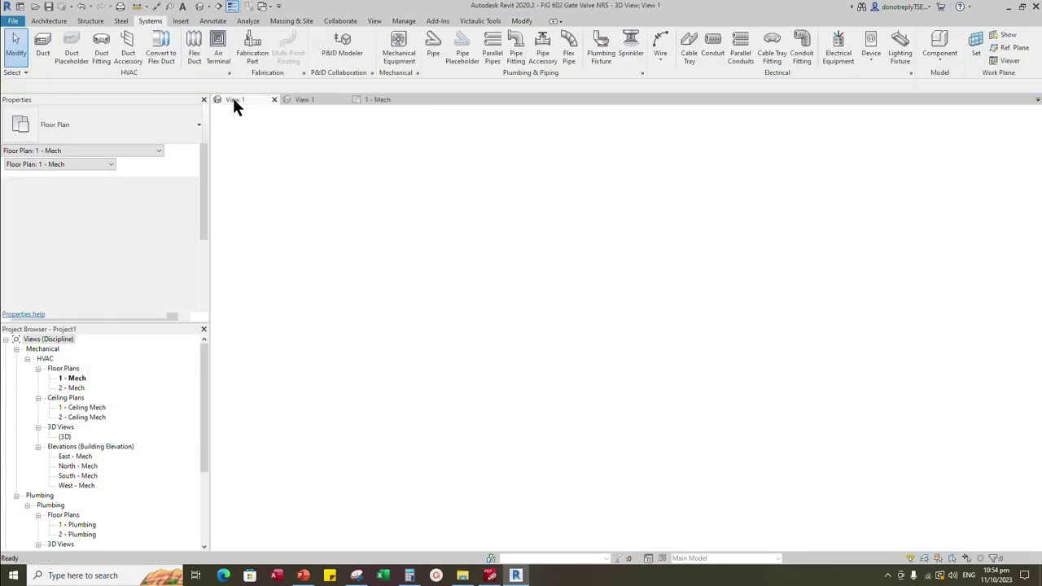
Load the FIG 602 Gate Valve NRS family into Project1 and place one valve on the 65 mm pipe
left_click(234, 99)
left_click(624, 64)
left_click(498, 374)
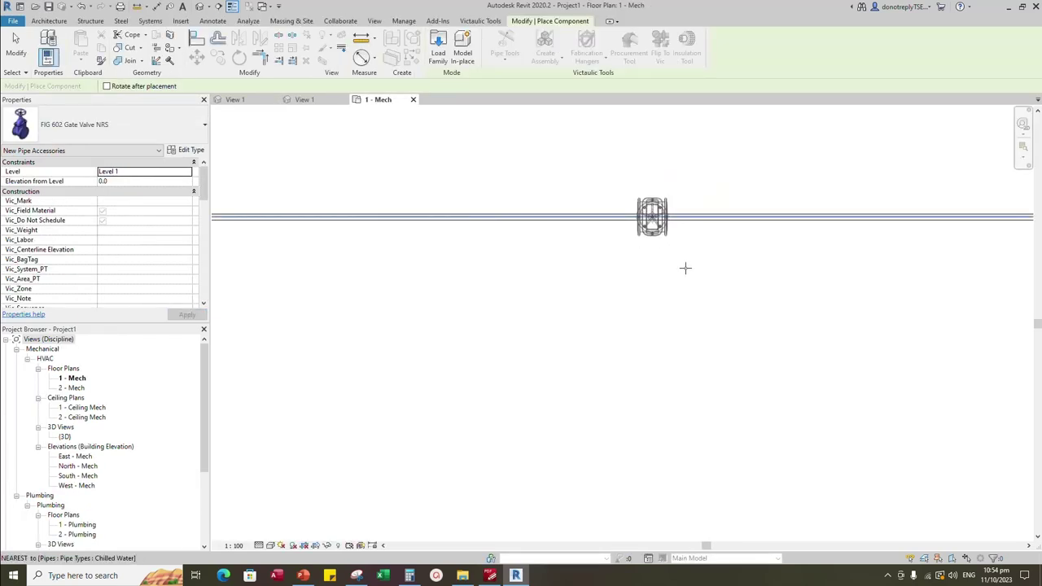
left_click(684, 268)
key("Escape")
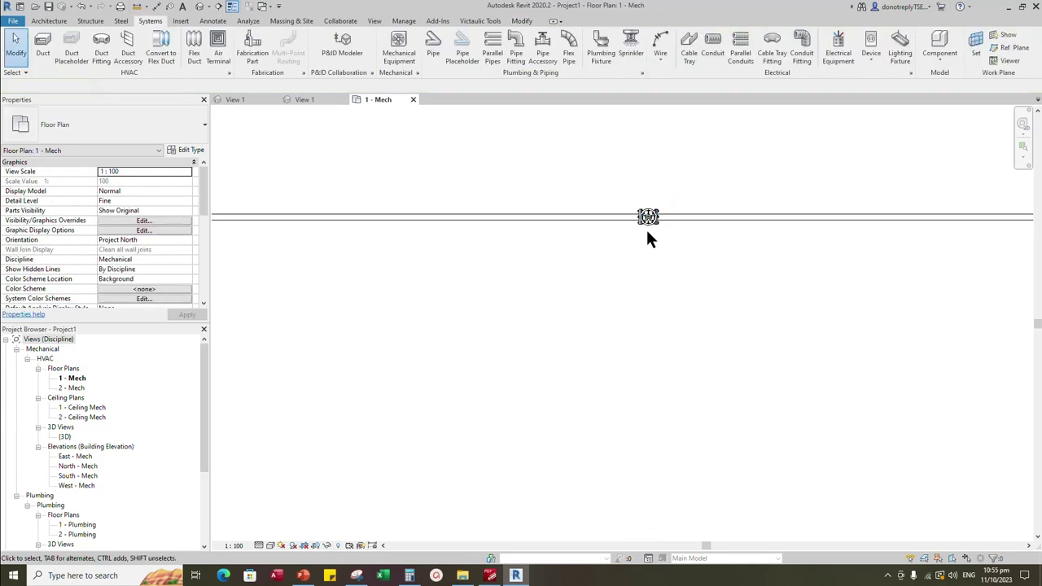
Set the 1 - Mech plan's visual style to Shaded
scroll(666, 229, "up", 3)
left_click(271, 546)
left_click(259, 546)
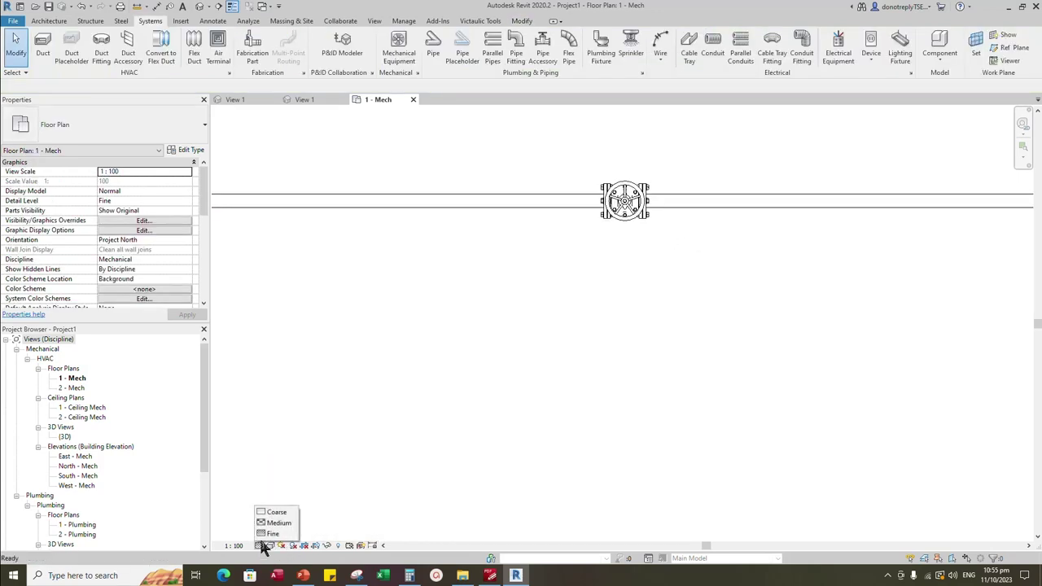
left_click(271, 546)
left_click(296, 502)
scroll(677, 326, "down", 1)
scroll(669, 281, "up", 2)
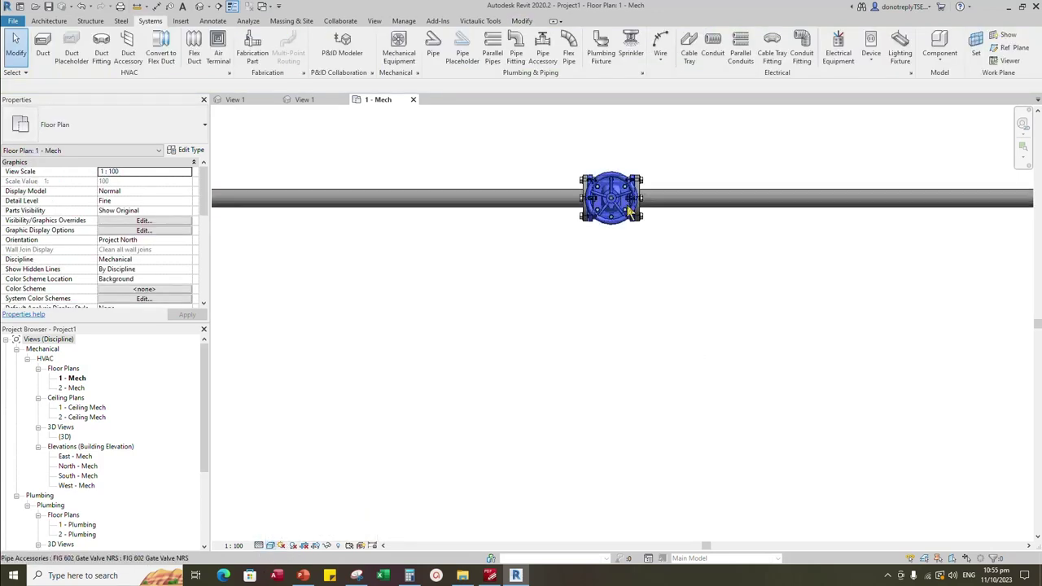
scroll(635, 210, "up", 3)
scroll(719, 289, "down", 1)
Isolate the placed valve in a 3D selection box and set that view to Fine detail and Shaded visual style
left_click(628, 186)
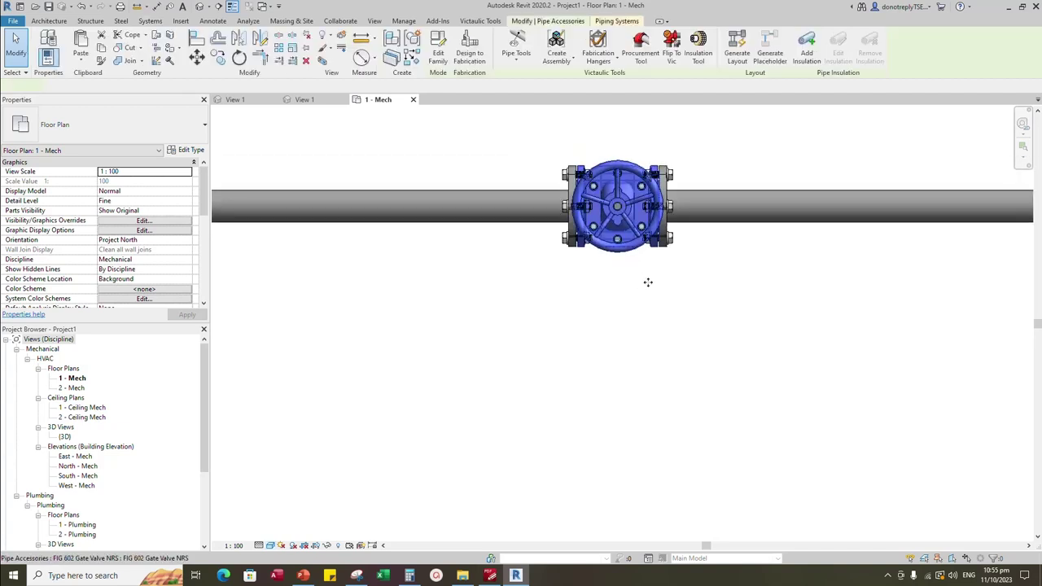
left_click(323, 61)
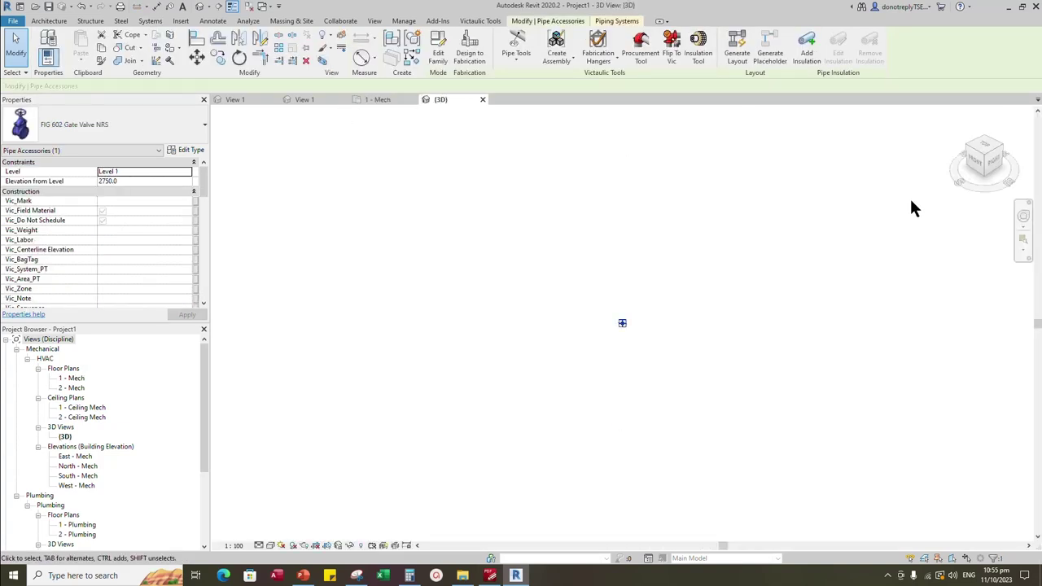
left_click(270, 545)
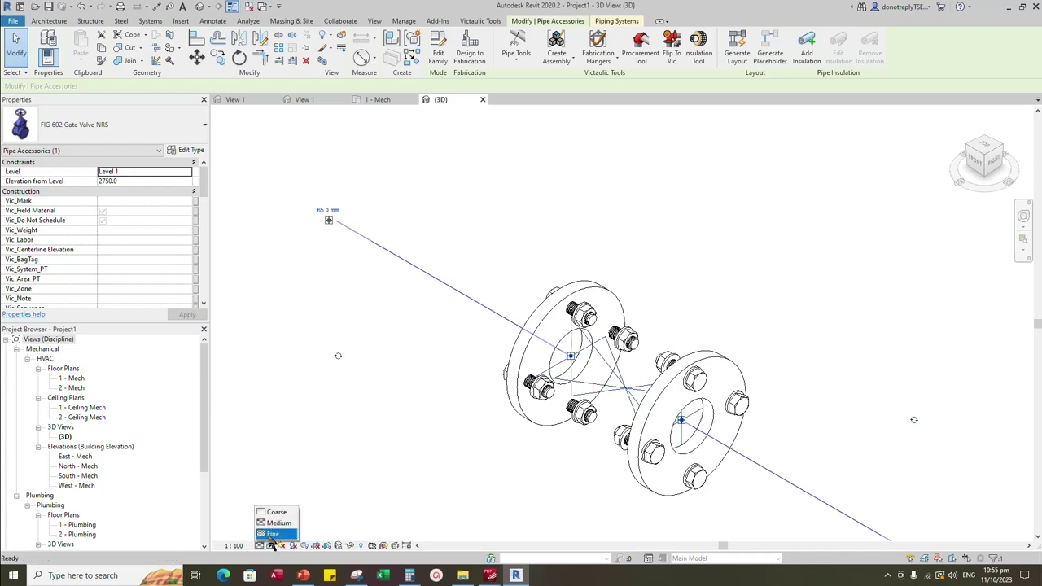
left_click(271, 535)
left_click(281, 544)
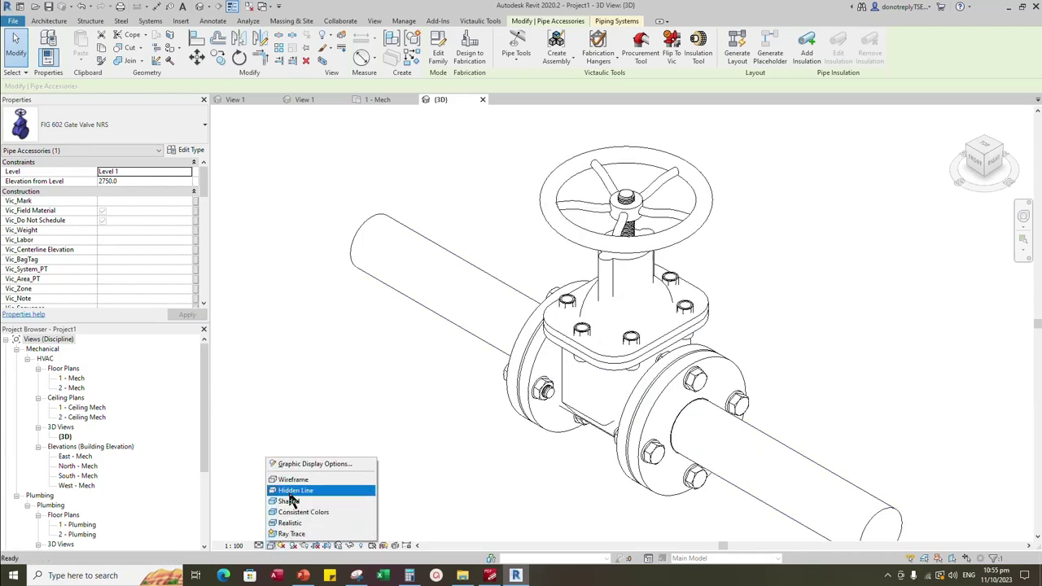
left_click(290, 501)
scroll(628, 254, "down", 2)
left_click(688, 448)
middle_click_drag(687, 447, 865, 434, "shift")
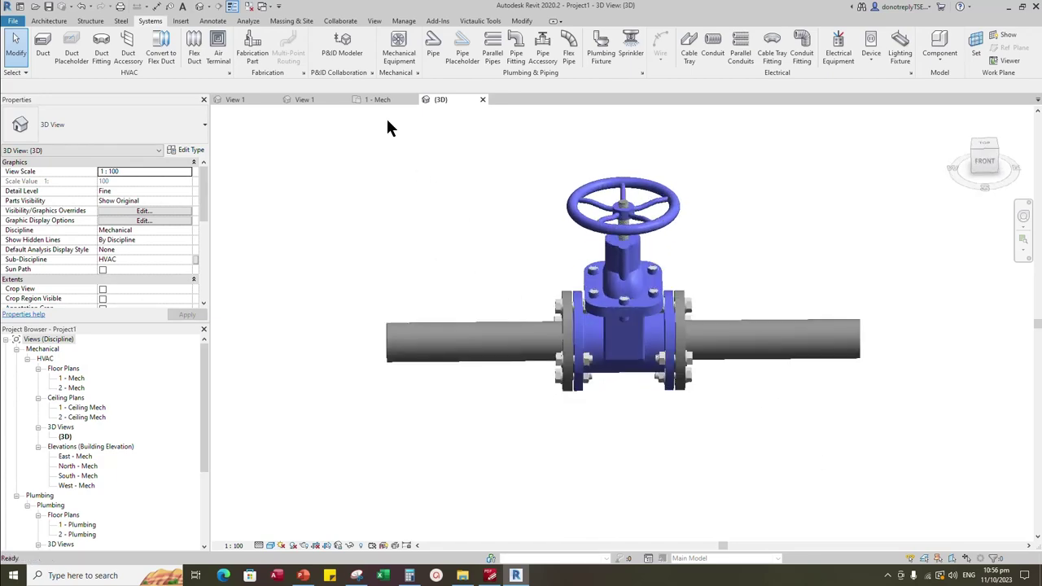
Draw a 100 mm Chilled Water pipe about 15000 mm long, parallel to and below the 65 mm pipe in the 1 - Mech plan
left_click(376, 99)
scroll(498, 282, "down", 4)
left_click(448, 236)
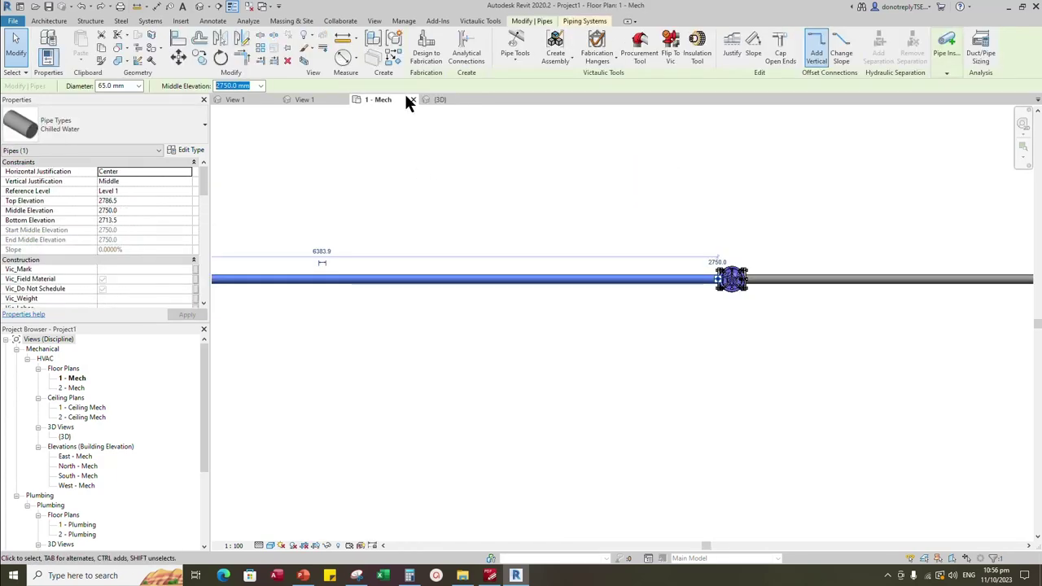
left_click(397, 54)
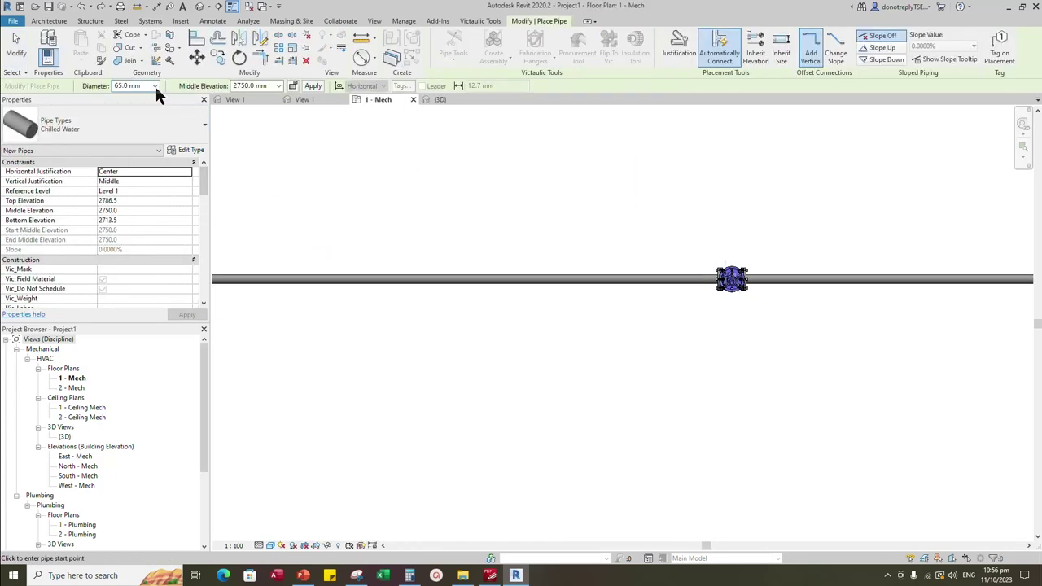
left_click(155, 86)
left_click(128, 195)
scroll(465, 307, "down", 3)
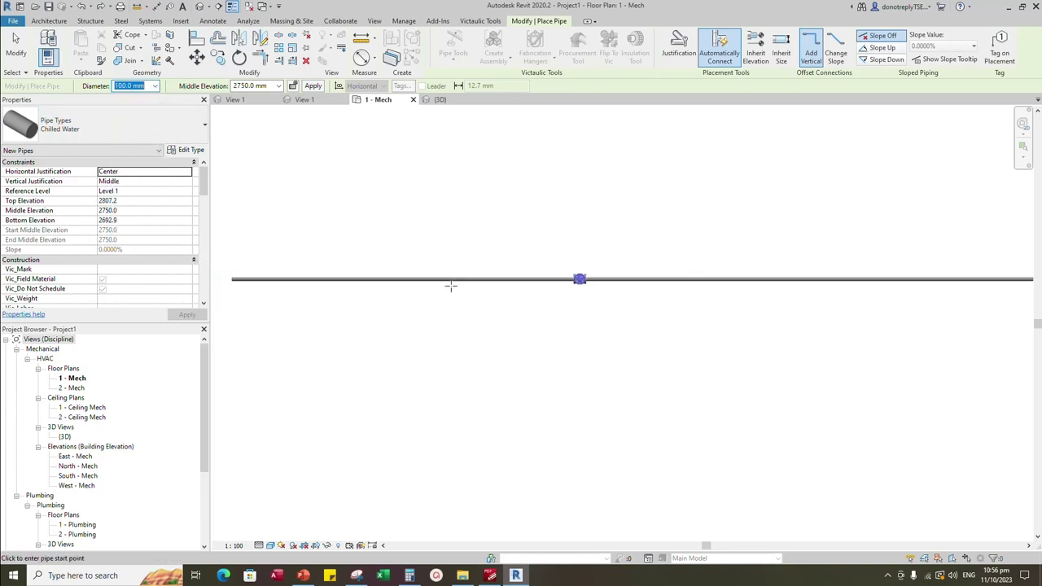
left_click(284, 333)
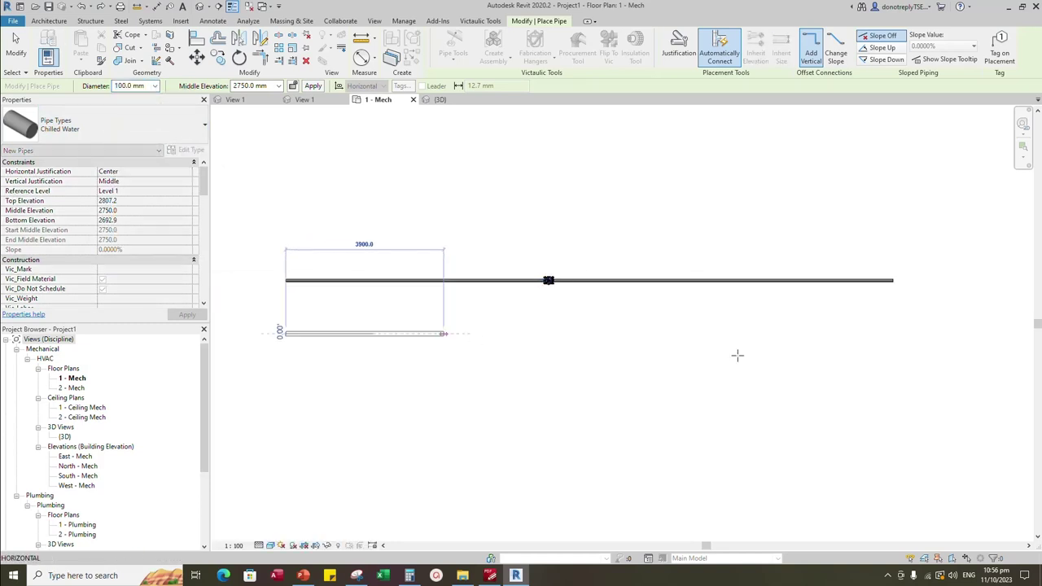
left_click(893, 333)
key("Escape")
key("Escape")
scroll(621, 371, "down", 2)
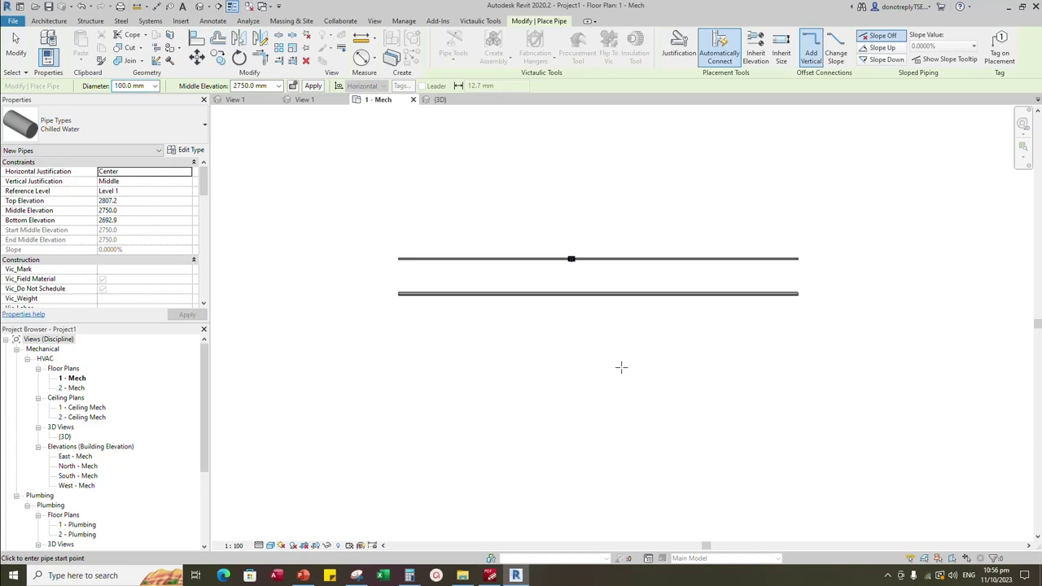
Copy the 100 mm pipe three times straight down at equal spacing, making five parallel pipes in total
left_click(603, 293)
left_click(200, 59)
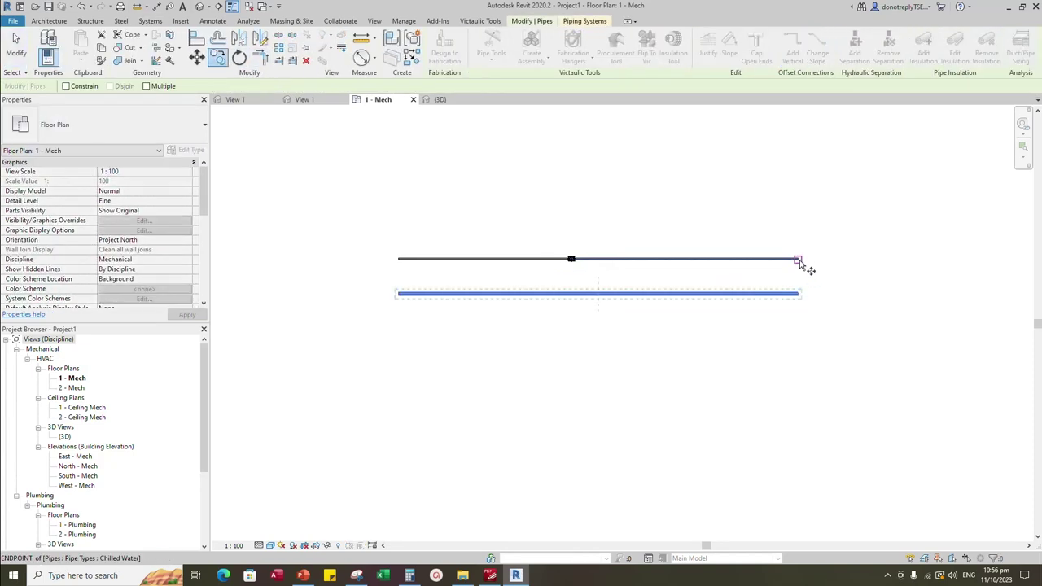
left_click(793, 303)
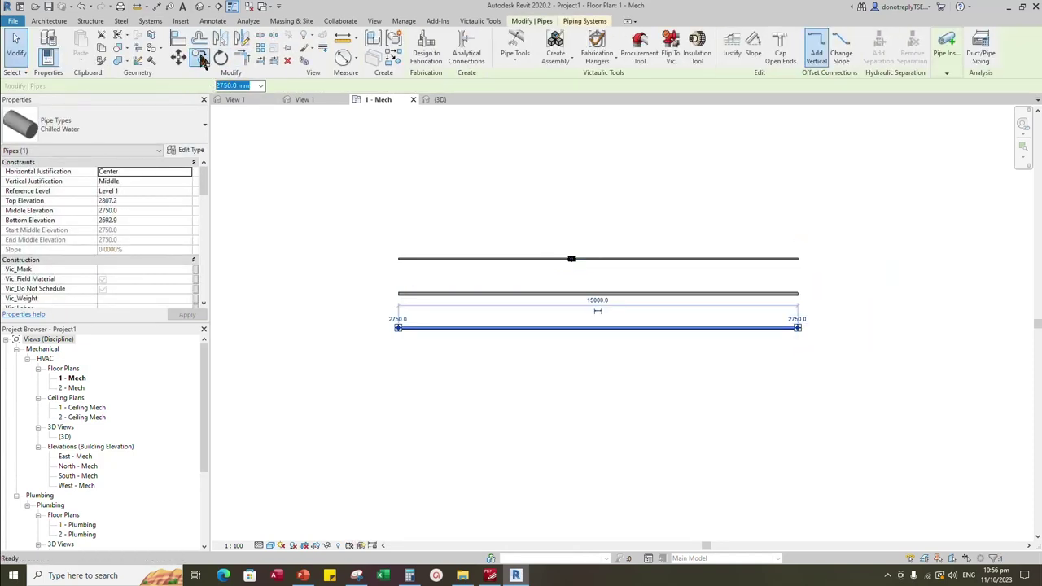
left_click(199, 57)
left_click(65, 85)
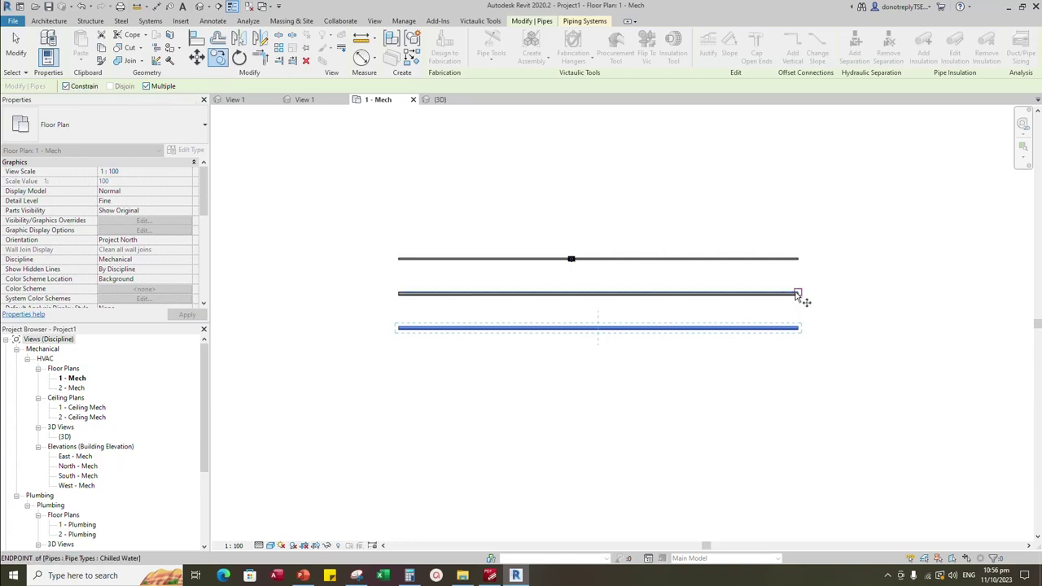
left_click(798, 293)
left_click(804, 329)
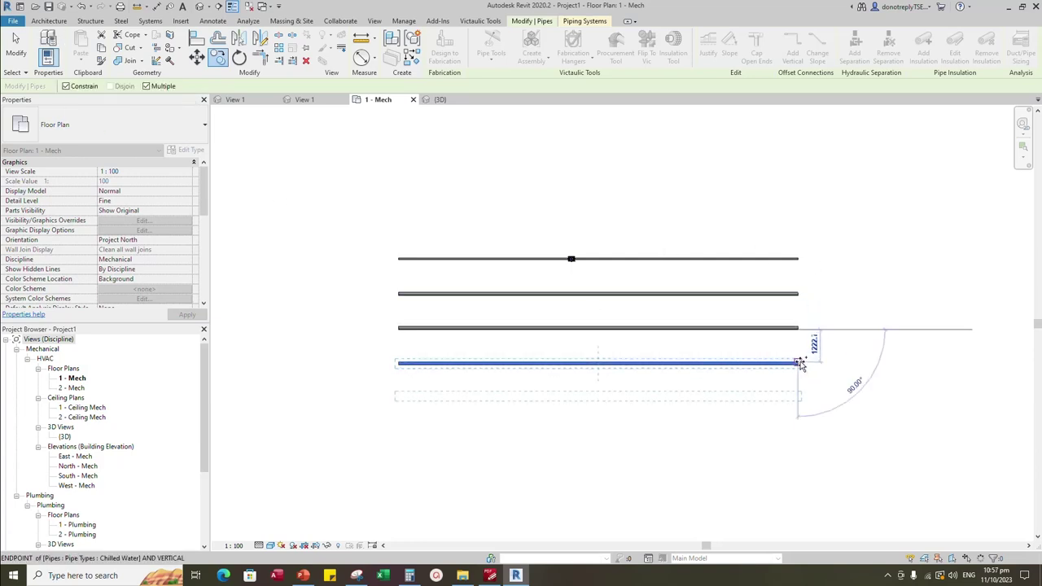
left_click(804, 363)
key("Escape")
key("Escape")
Set the third pipe's diameter to 200 mm and the fourth's to 300 mm, and choose a larger diameter for the lowest pipe
left_click(605, 328)
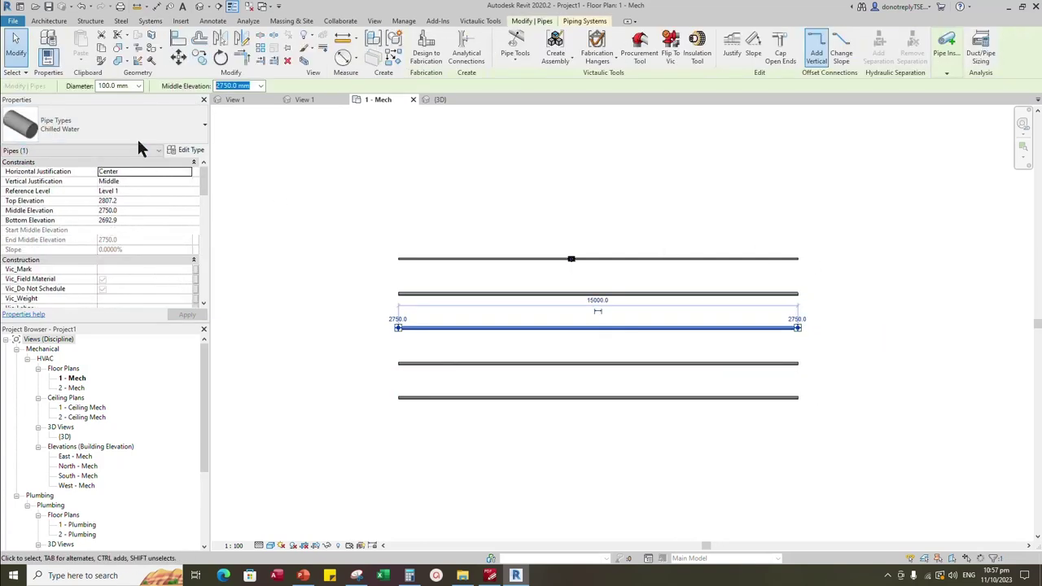
left_click(139, 87)
left_click(391, 301)
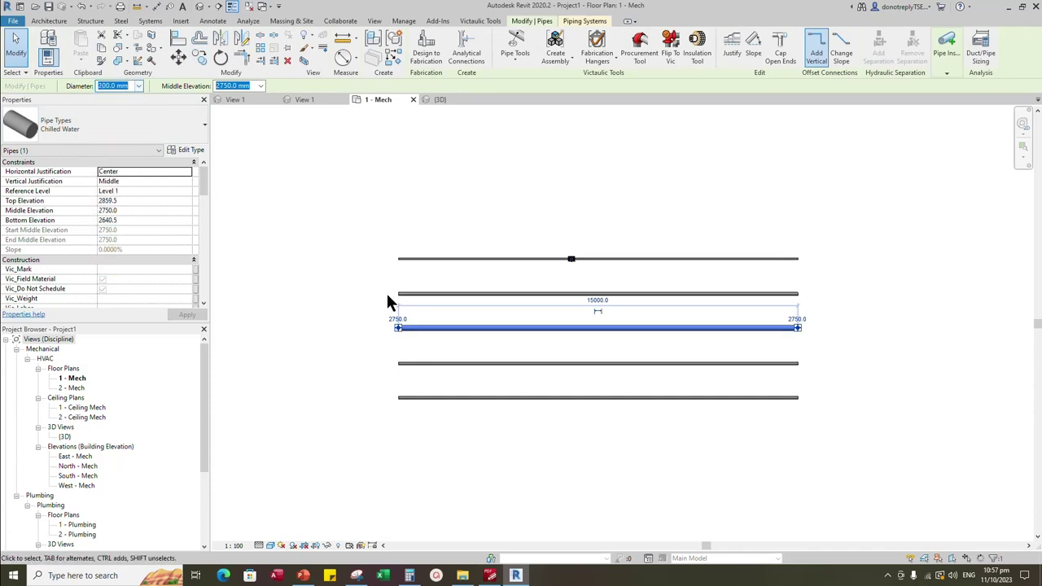
left_click(526, 363)
left_click(140, 86)
left_click(112, 229)
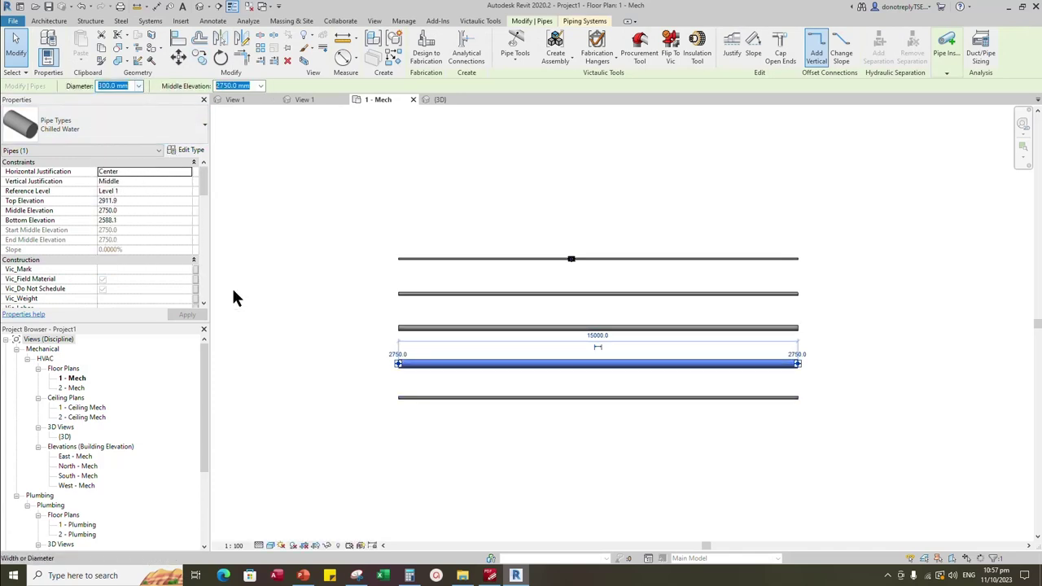
left_click(497, 398)
left_click(140, 86)
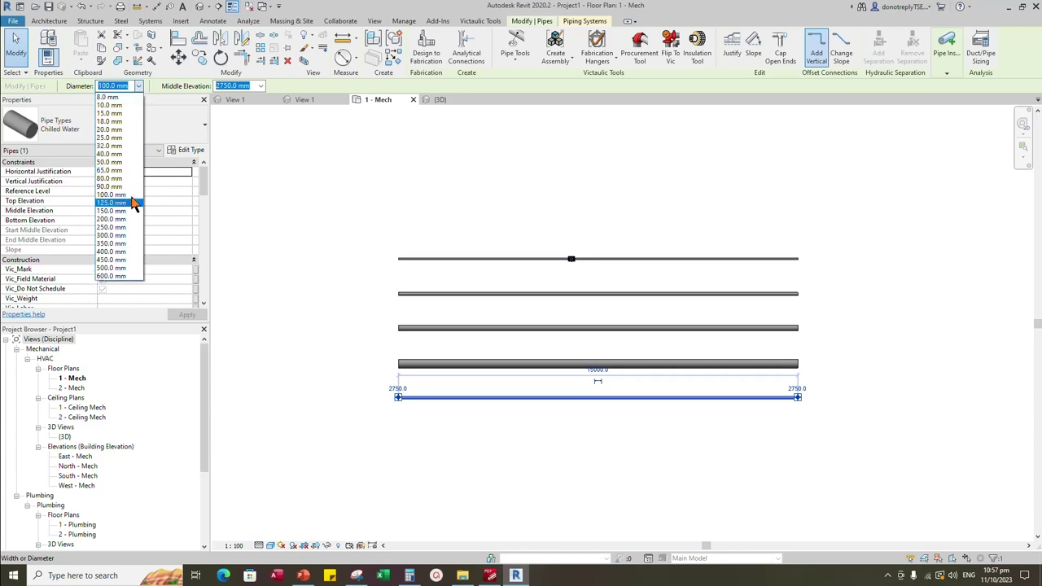
left_click(111, 252)
left_click(914, 342)
Place the FIG 602 Gate Valve NRS, created from the existing valve, on each of the four lower Chilled Water pipes
scroll(581, 281, "up", 1)
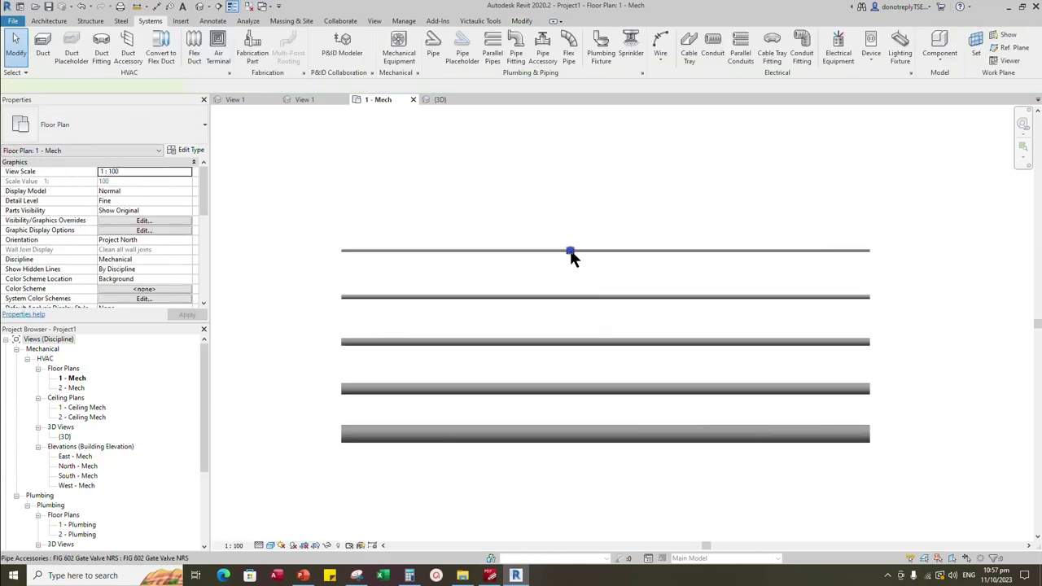
left_click(569, 251)
key("c")
key("s")
scroll(571, 305, "up", 2)
left_click(568, 296)
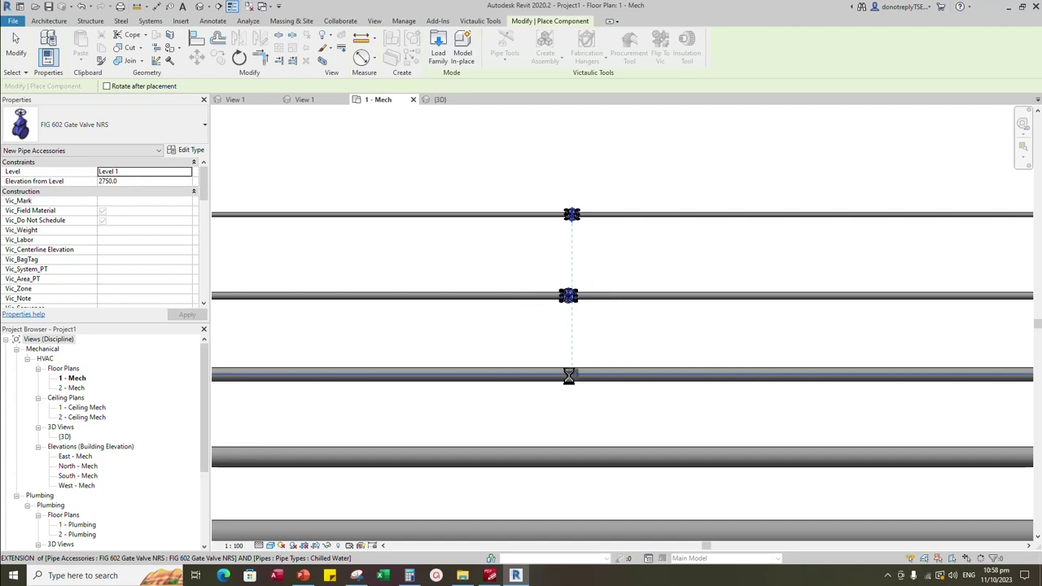
left_click(568, 375)
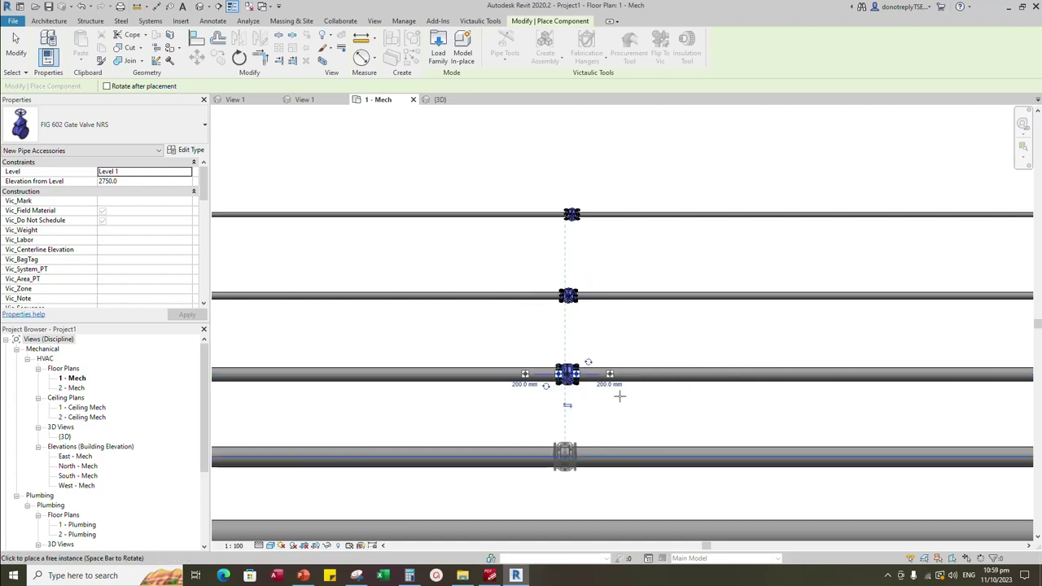
left_click(566, 456)
scroll(573, 443, "down", 3)
left_click(621, 477)
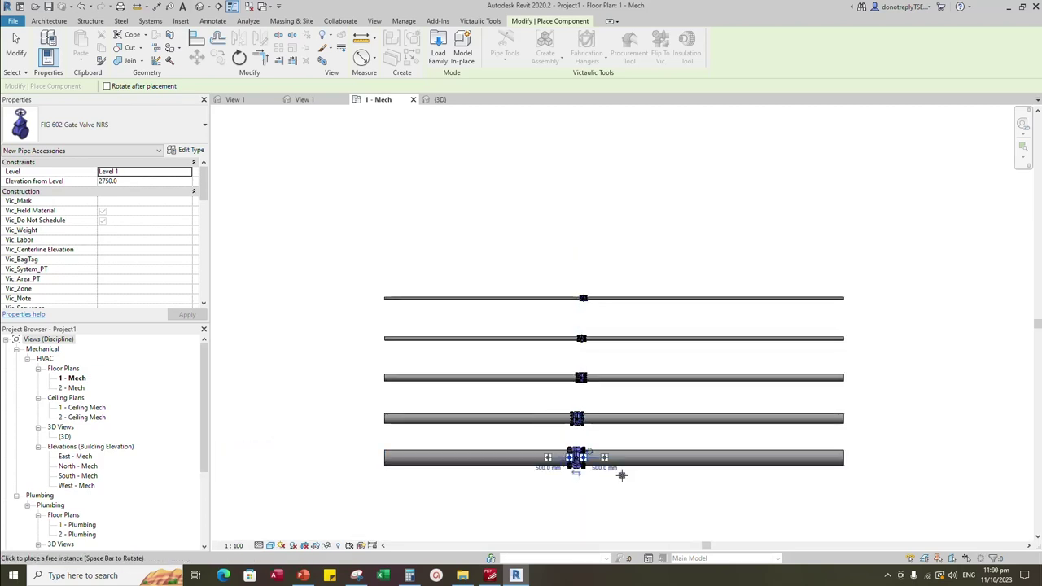
key("Escape")
key("Escape")
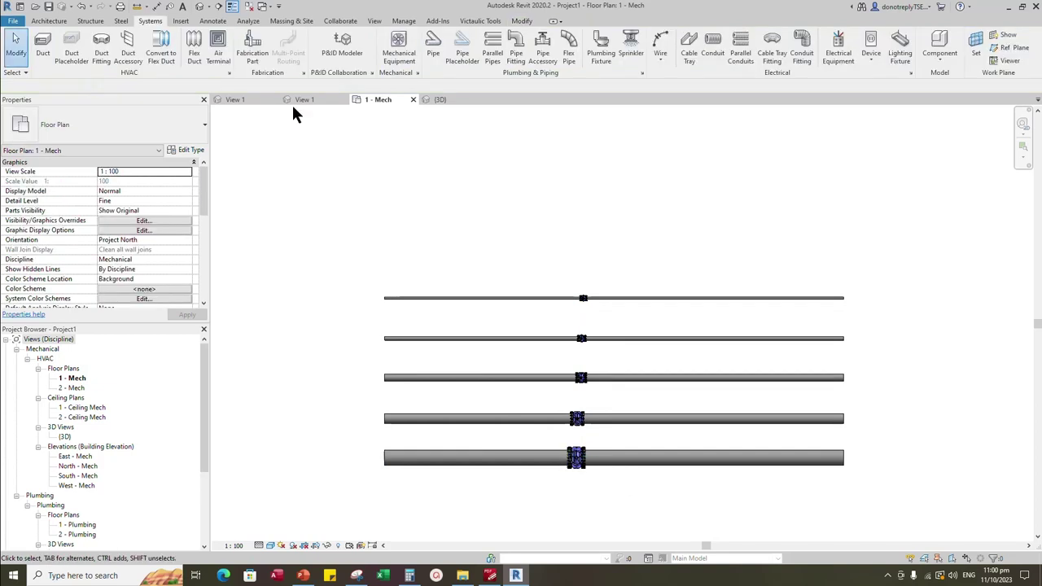
Align the centres of the upper four valves with the lowest valve's centre using Align with Multiple Alignment enabled
left_click(522, 20)
left_click(196, 39)
scroll(614, 439, "up", 2)
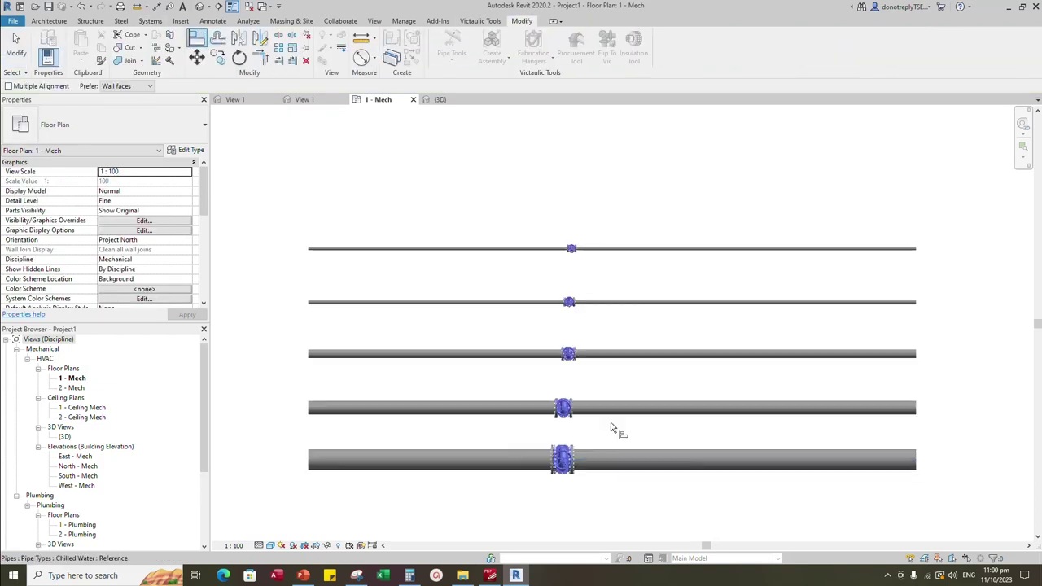
scroll(572, 382, "up", 1)
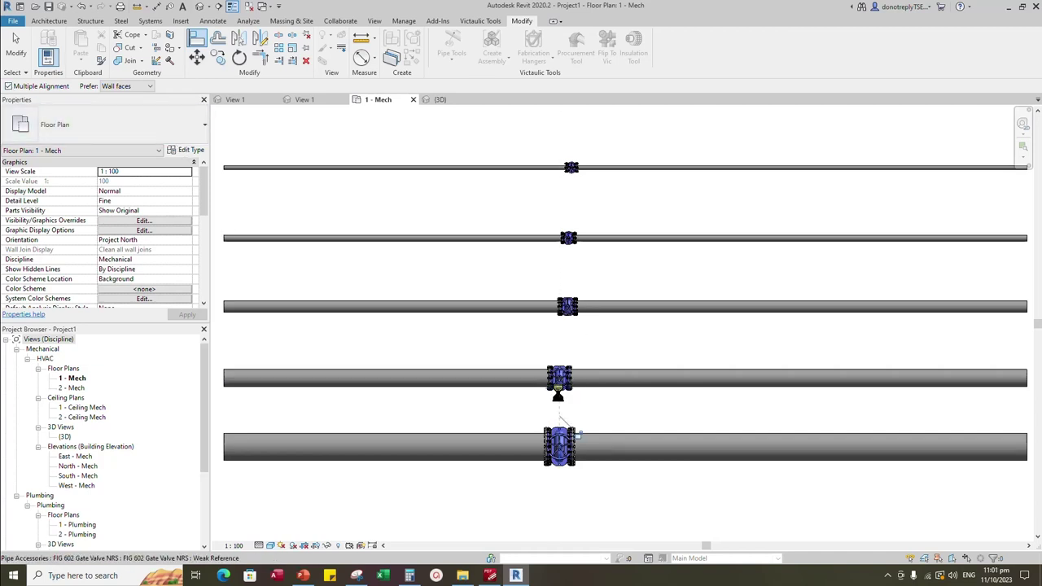
left_click(568, 318)
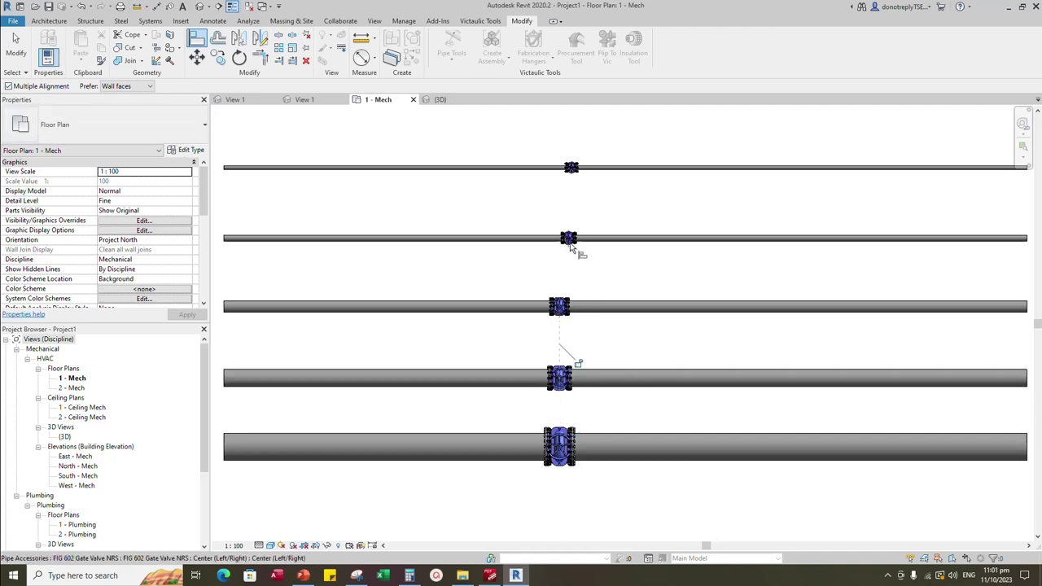
key("Escape")
key("Escape")
Set the 1 - Mech plan to Medium detail and examine the gate valve symbols and flanges on the pipes
scroll(621, 303, "down", 2)
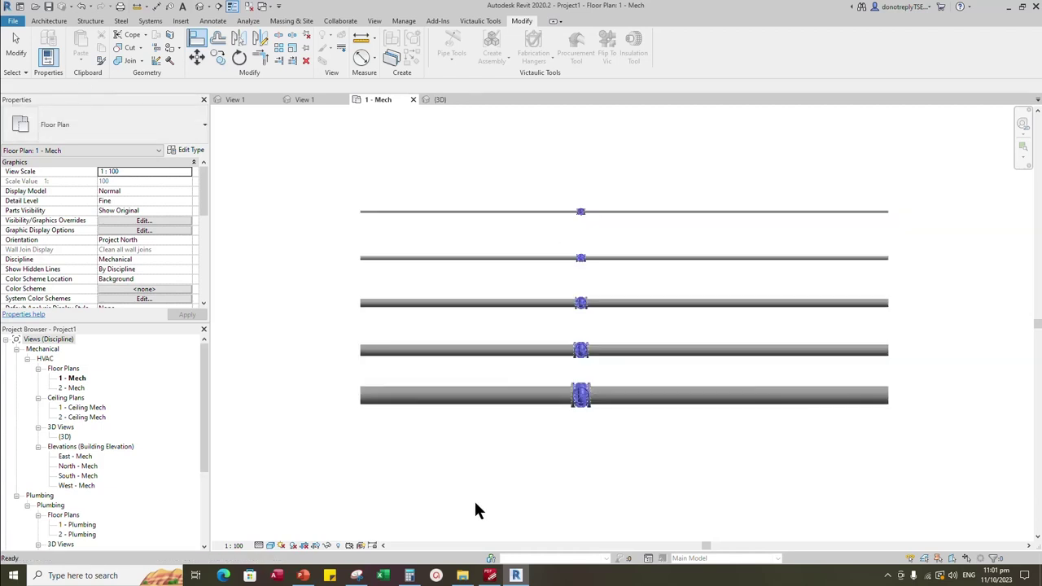
key("m")
key("d")
scroll(586, 427, "up", 6)
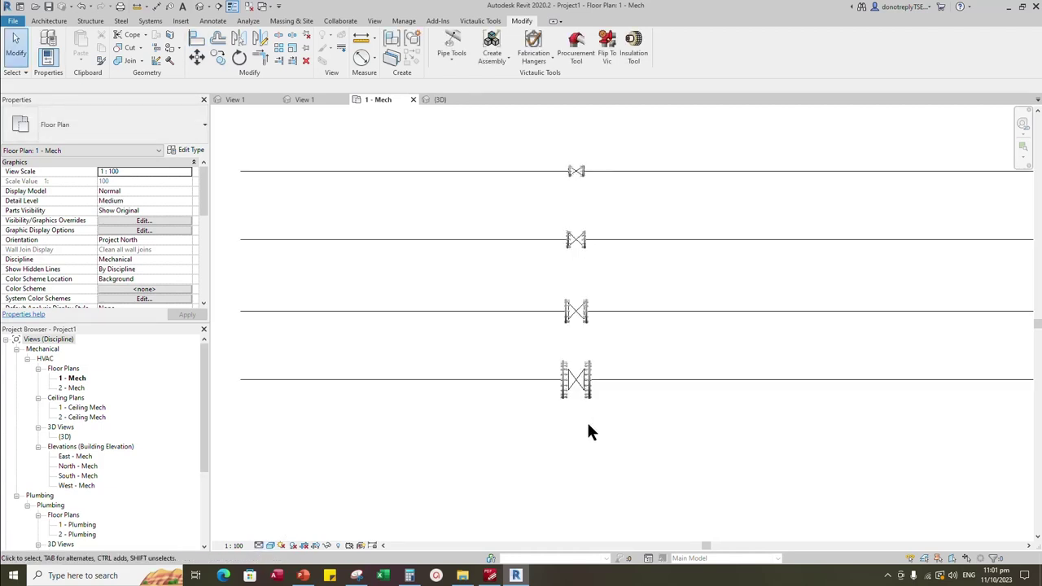
scroll(557, 443, "down", 4)
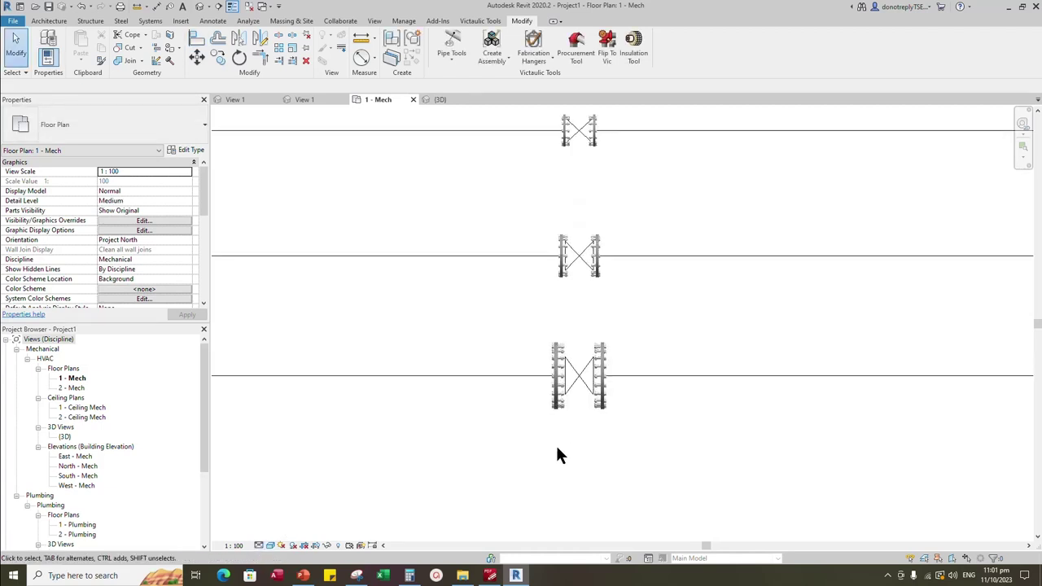
left_click(269, 545)
left_click(277, 522)
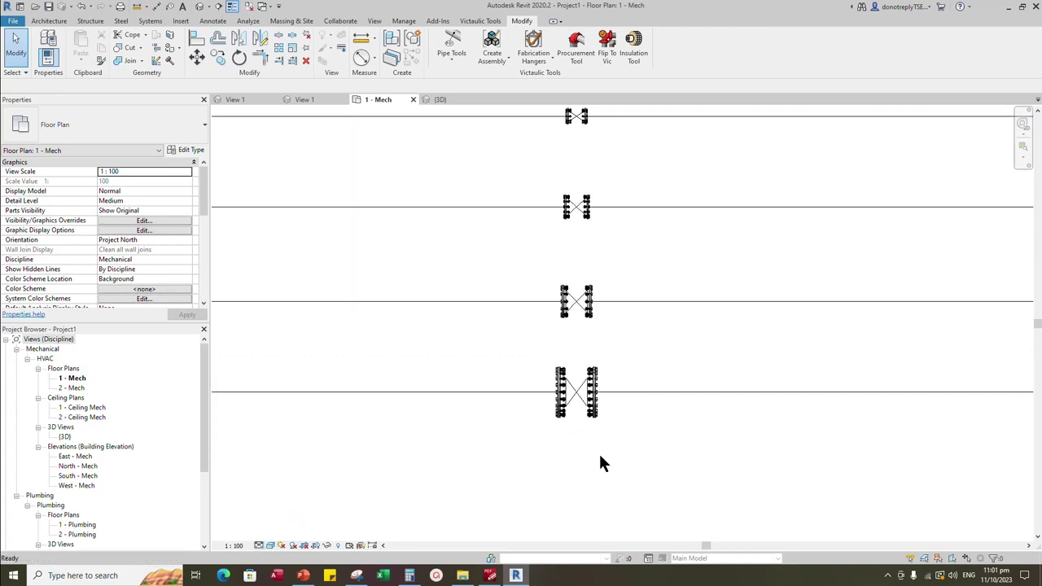
Examine the valve symbols at Coarse detail and return the plan's detail level to Fine
key("d")
key("c")
scroll(588, 462, "down", 2)
scroll(610, 293, "up", 2)
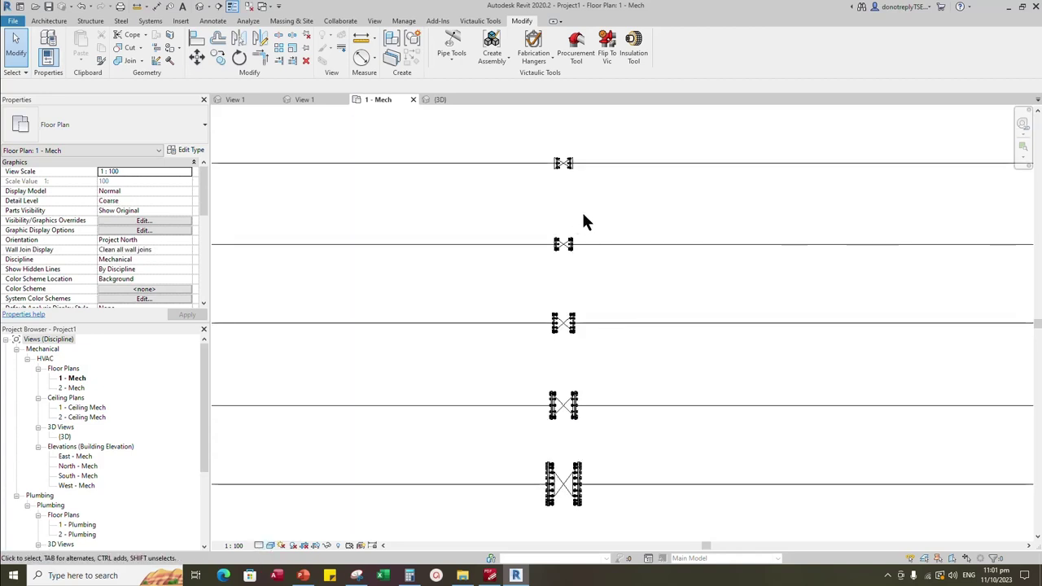
scroll(601, 189, "down", 1)
scroll(556, 495, "up", 1)
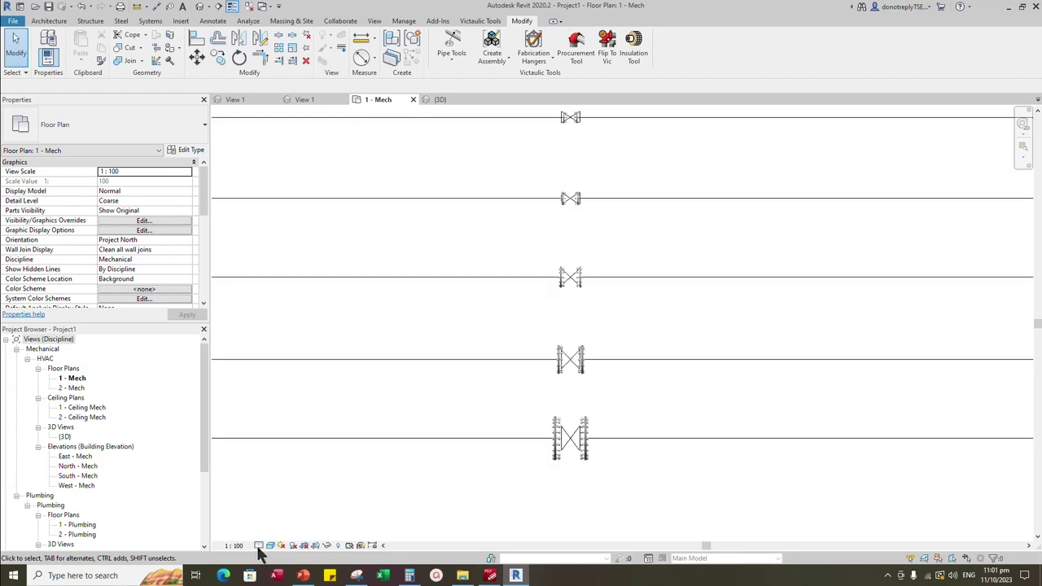
key("d")
key("f")
scroll(647, 482, "down", 1)
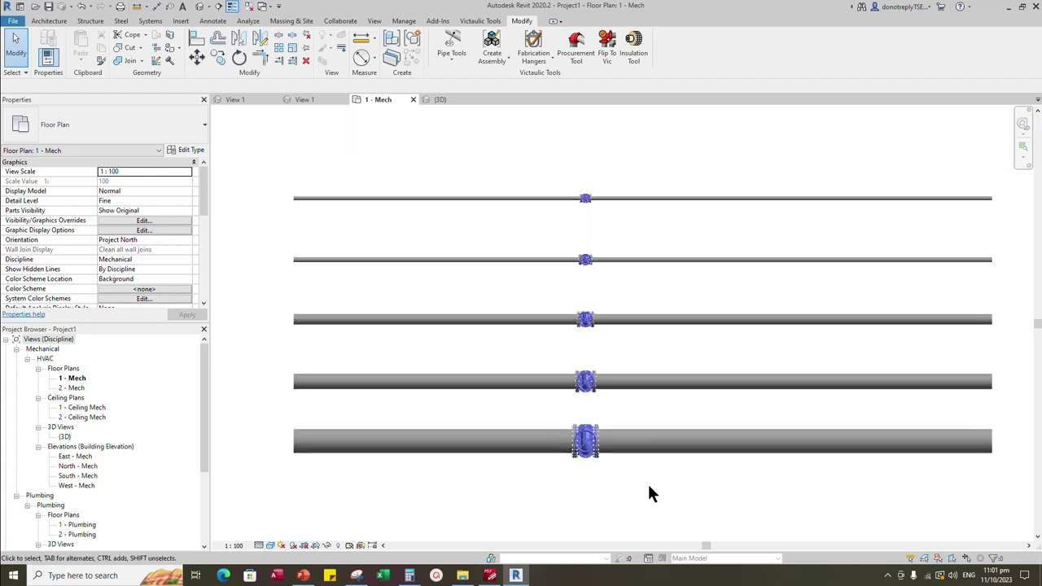
Isolate all five valves in a 3D selection box, using the valves on the 65 mm pipe and the lowest pipe as its extents
left_click(585, 198)
left_click(585, 440, "ctrl")
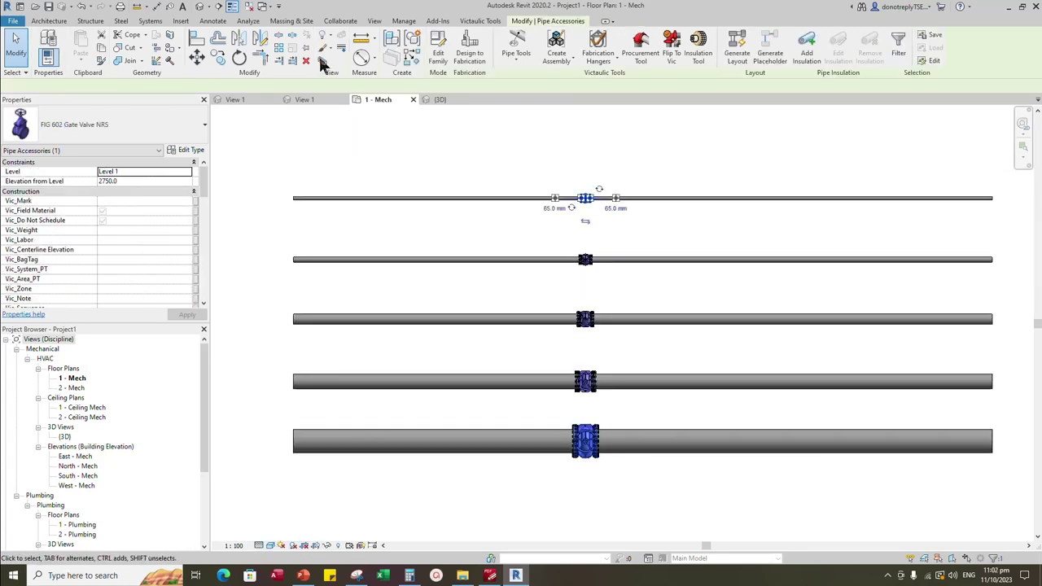
left_click(440, 99)
middle_click_drag(732, 403, 541, 418, "shift")
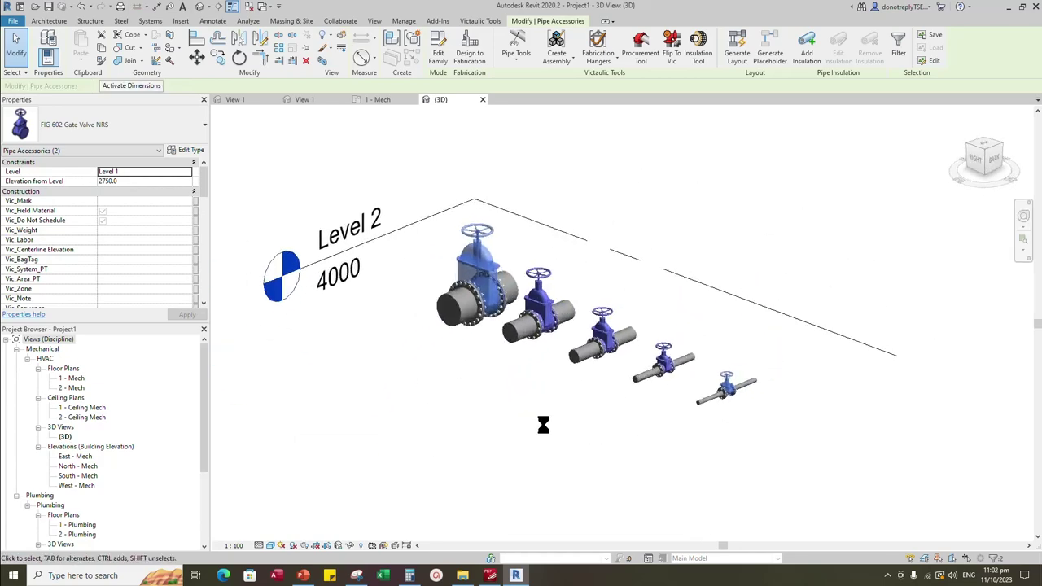
Clear the selection and examine the five valves and their bolted flanges up close in the 3D view
scroll(540, 419, "up", 2)
scroll(949, 356, "up", 1)
left_click(957, 374)
scroll(957, 375, "down", 3)
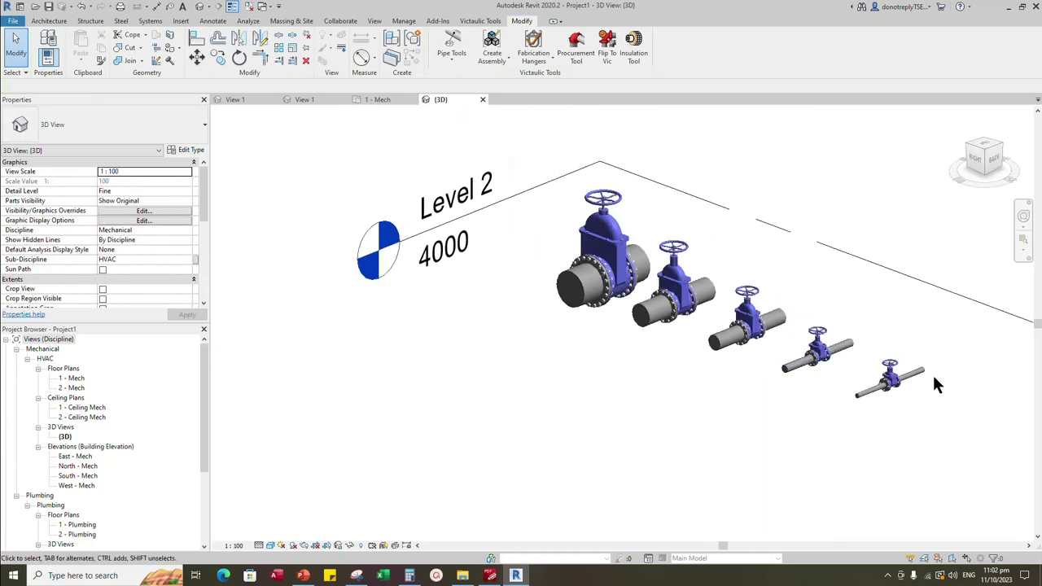
scroll(934, 379, "up", 4)
scroll(675, 370, "down", 3)
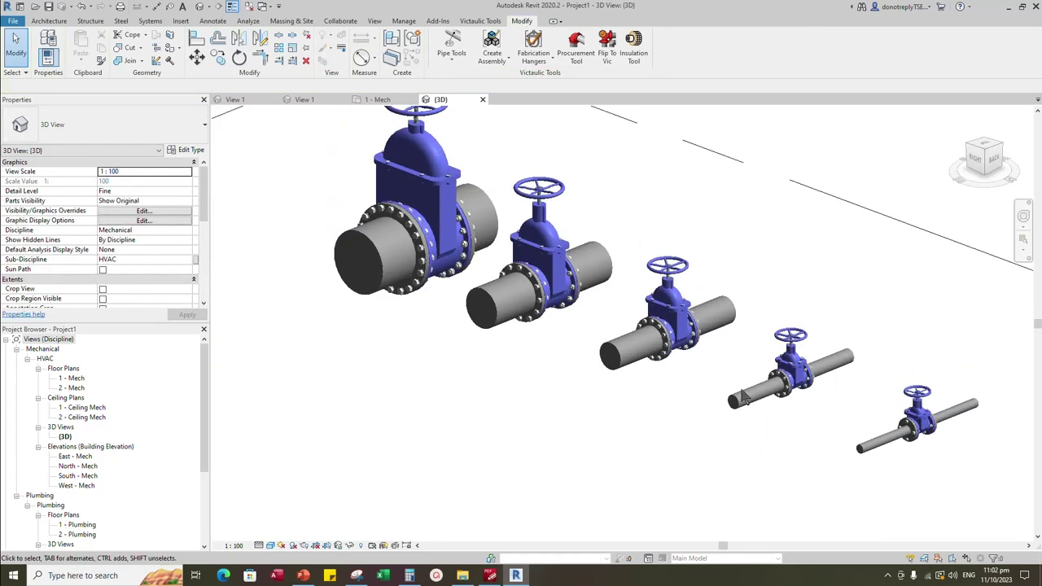
scroll(394, 203, "up", 2)
scroll(659, 381, "up", 3)
scroll(669, 377, "down", 3)
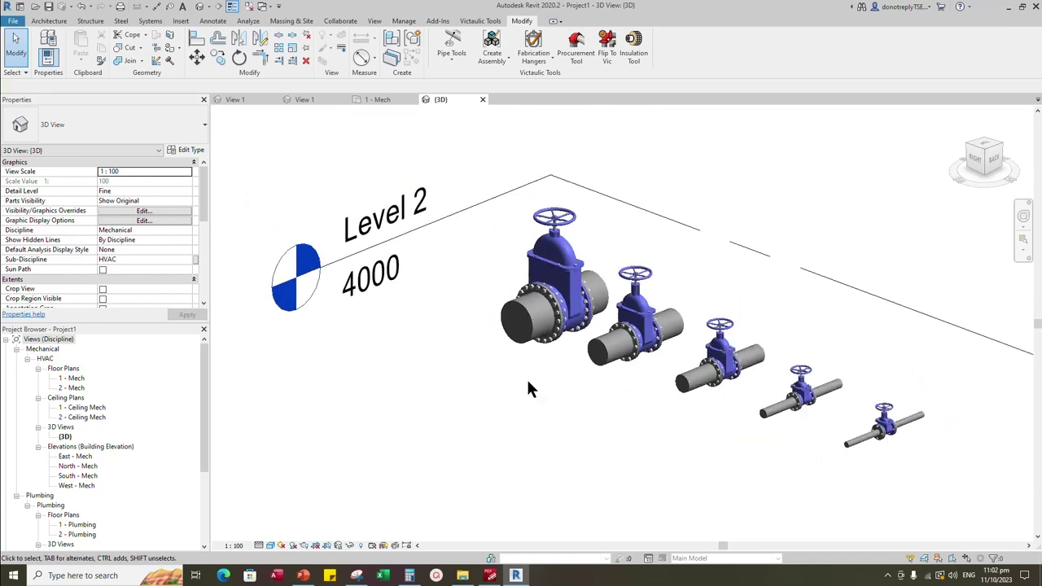
Hide the Levels annotation category in the 3D view's Visibility/Graphic Overrides
key("v")
key("g")
left_click(409, 259)
key("l")
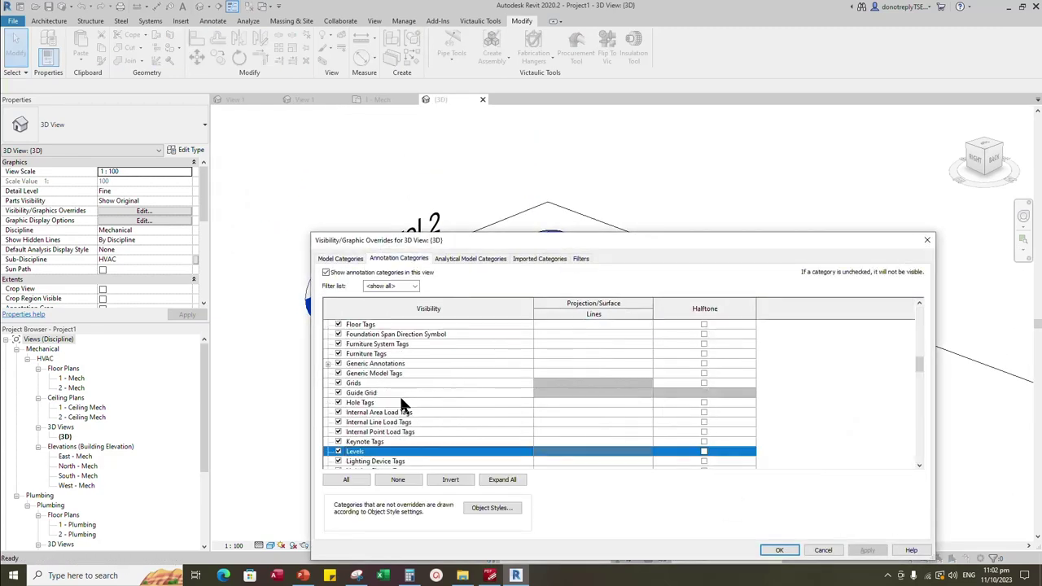
scroll(399, 394, "down", 2)
left_click(338, 392)
left_click(869, 550)
left_click(779, 550)
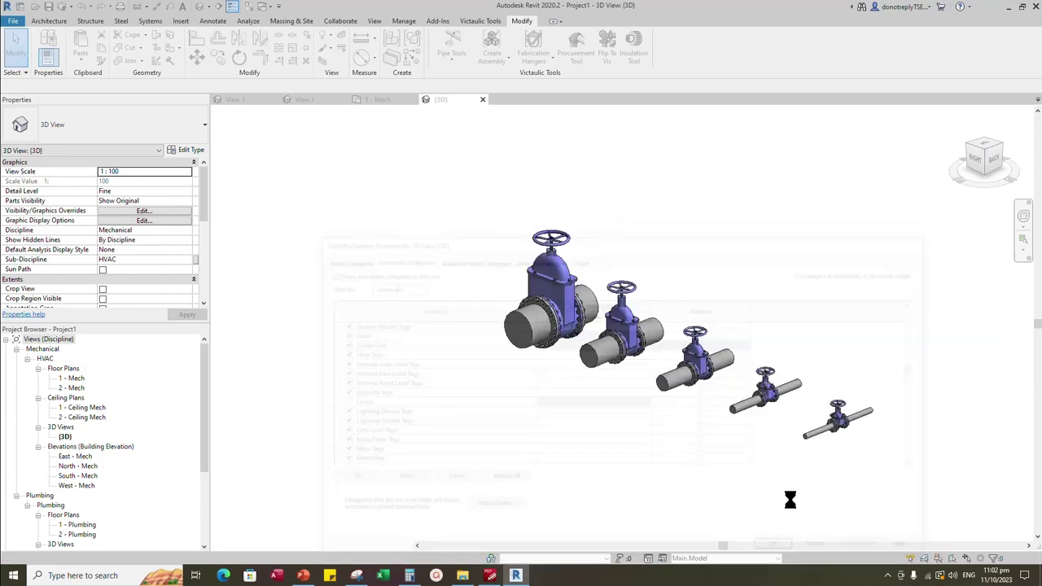
Inspect the row of five flanged gate valves from several sides in the 3D view
scroll(882, 432, "up", 1)
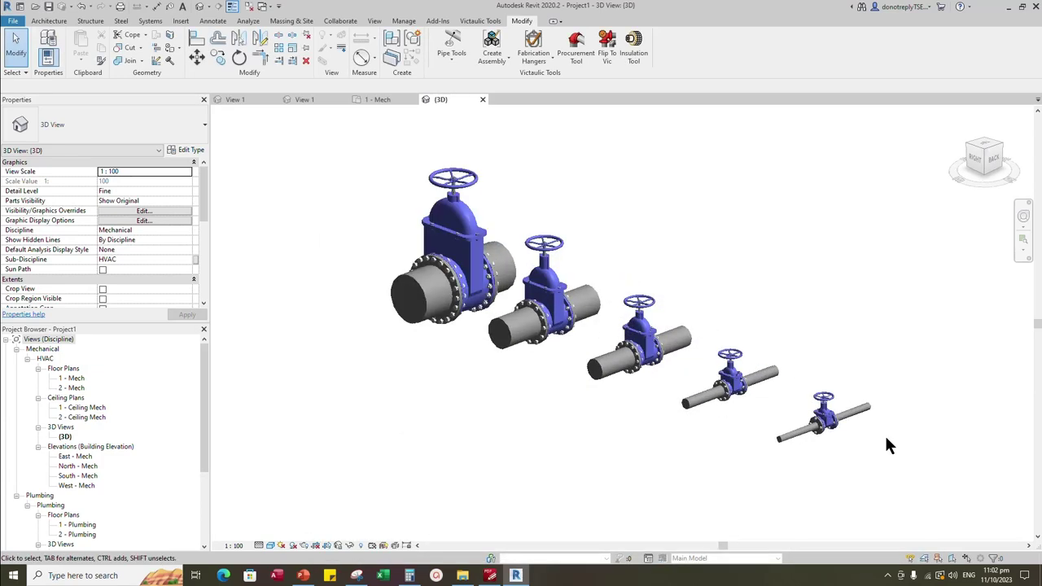
middle_click_drag(883, 433, 693, 436, "shift")
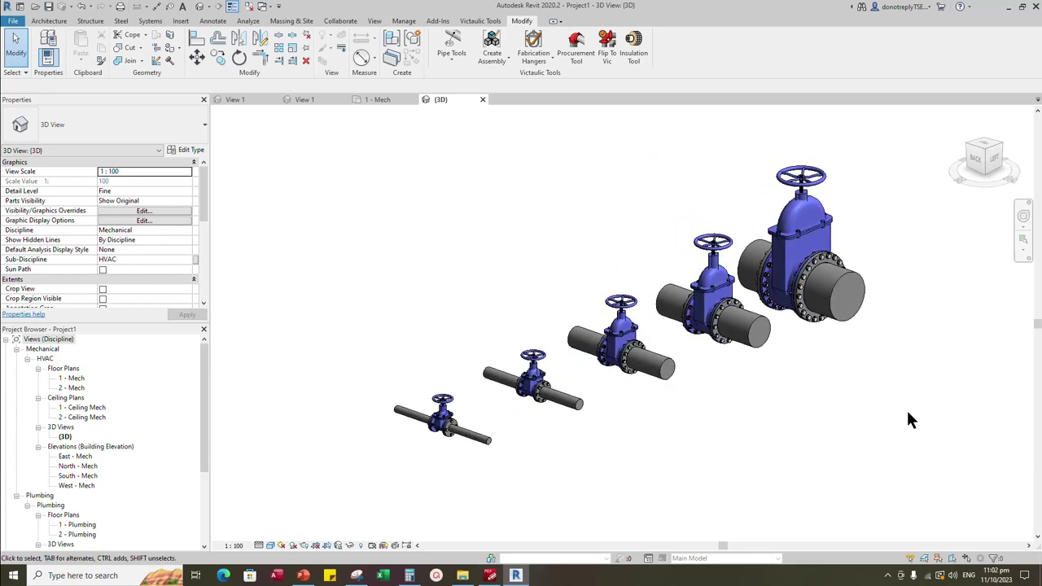
mouse_move(909, 411)
middle_mouse_down("shift")
mouse_move(937, 423)
mouse_move(708, 444)
mouse_move(941, 400)
mouse_move(922, 389)
middle_mouse_up("shift")
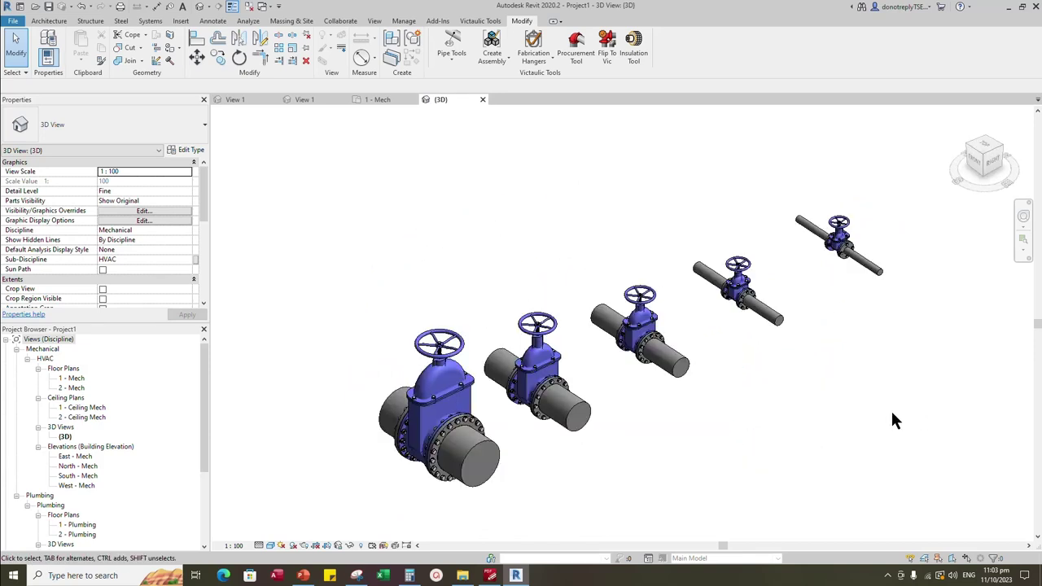
middle_click_drag(879, 419, 740, 366, "shift")
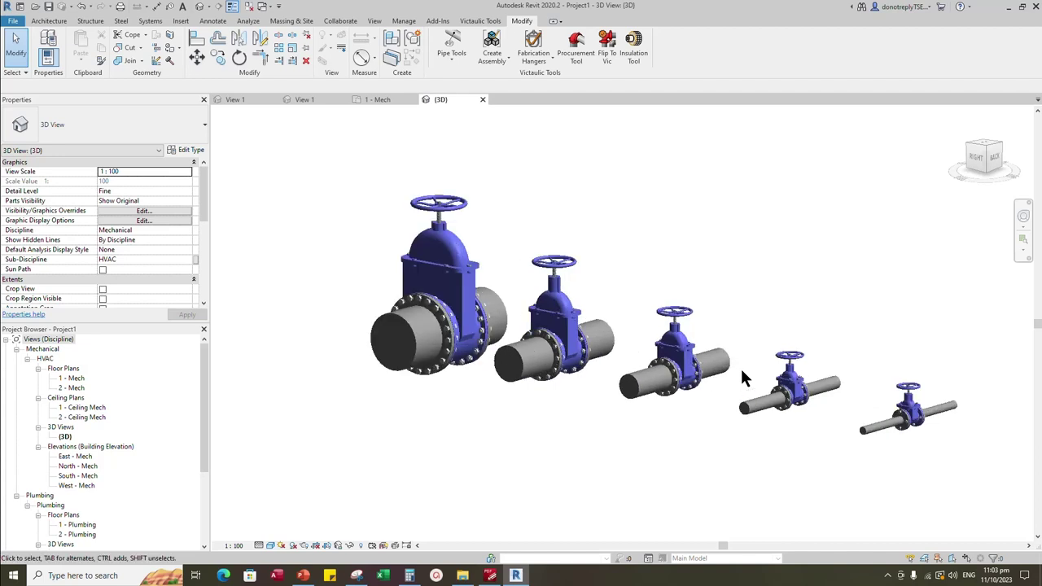
scroll(786, 415, "up", 2)
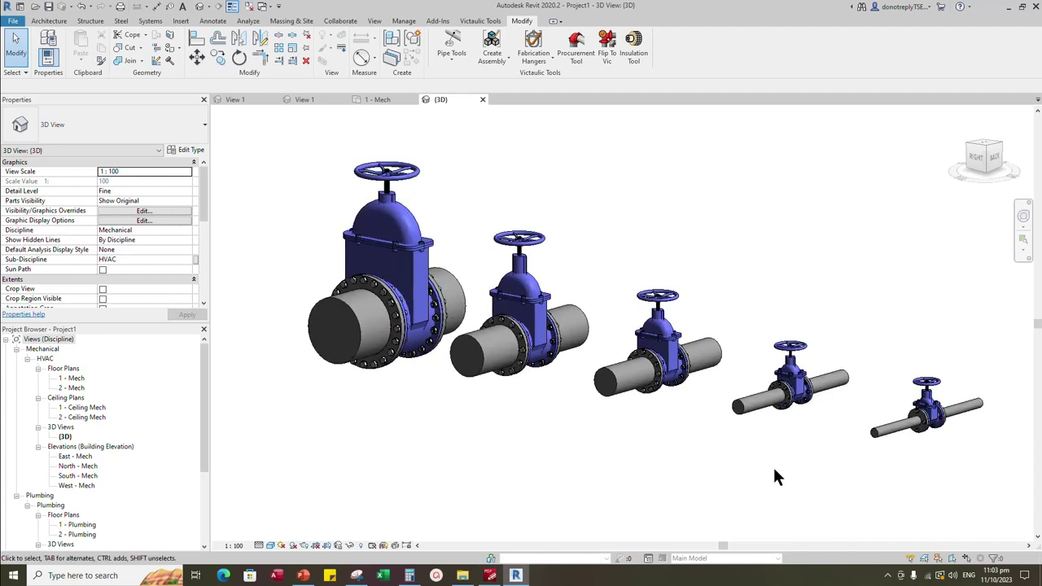